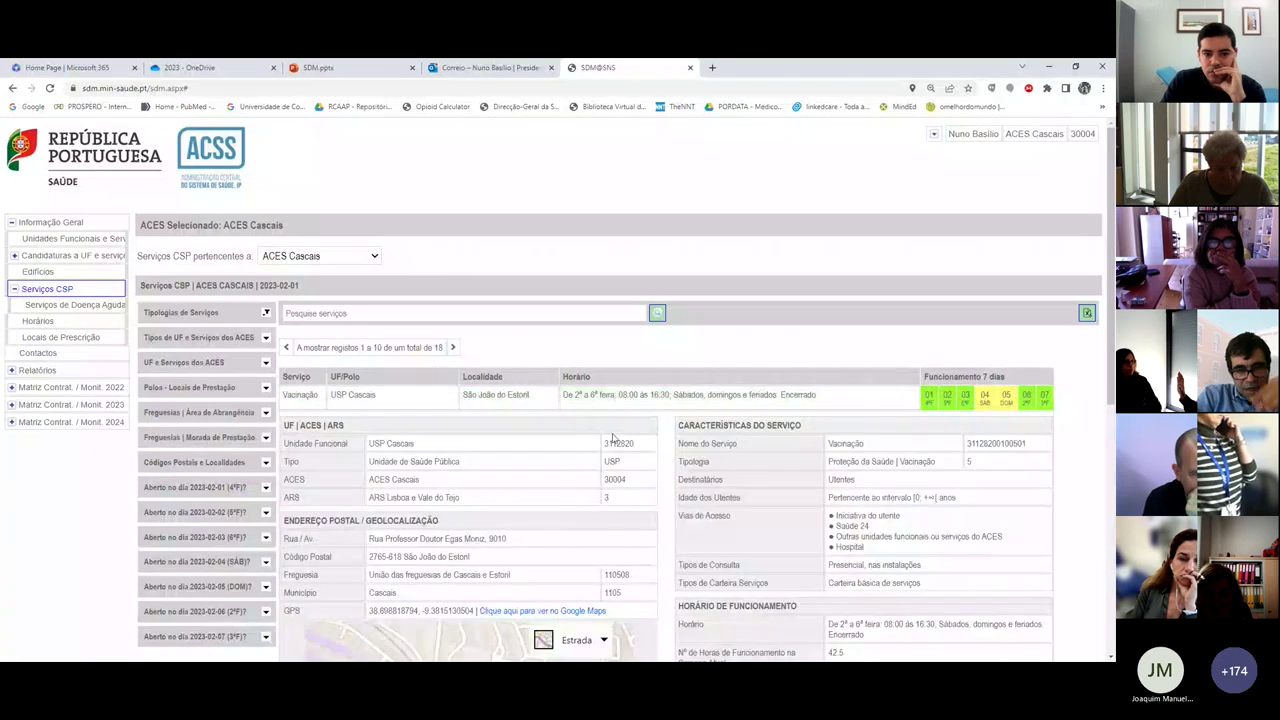
Step: Review the USP Cascais vaccination service details, including location, characteristics, hours and contacts, and collapse the entry
scroll(613, 438, "down", 2)
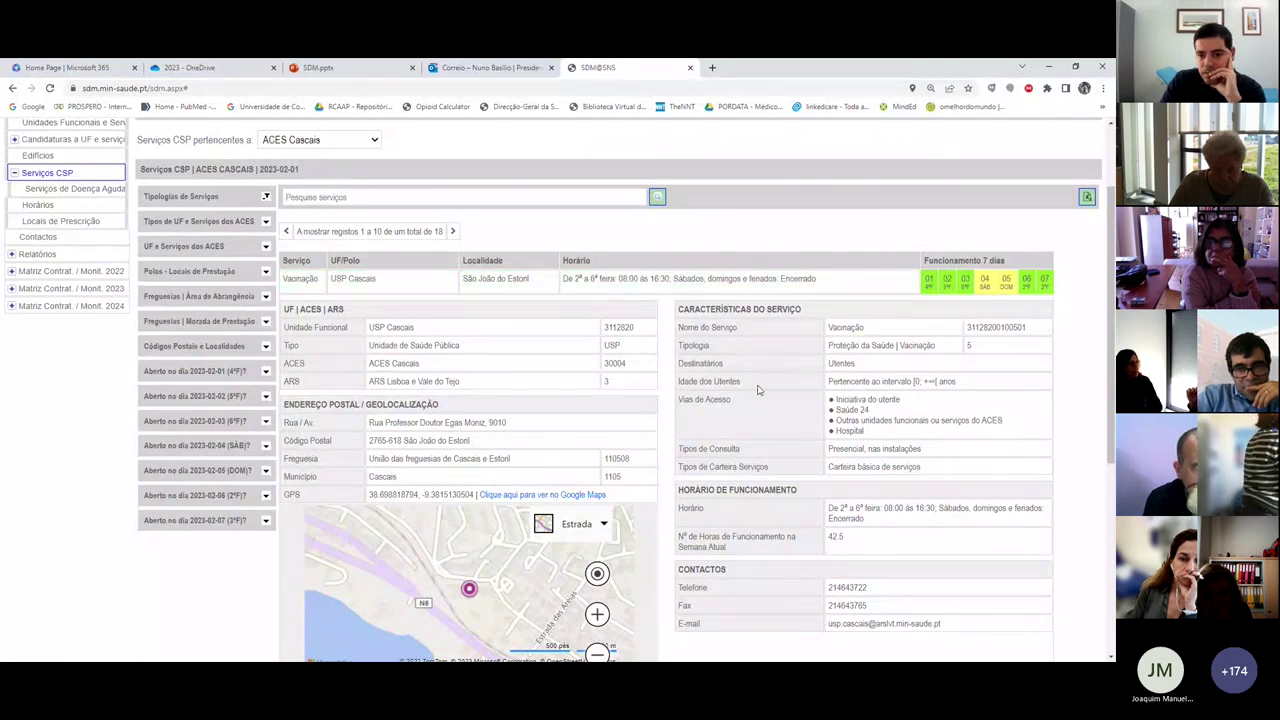
scroll(768, 446, "down", 1)
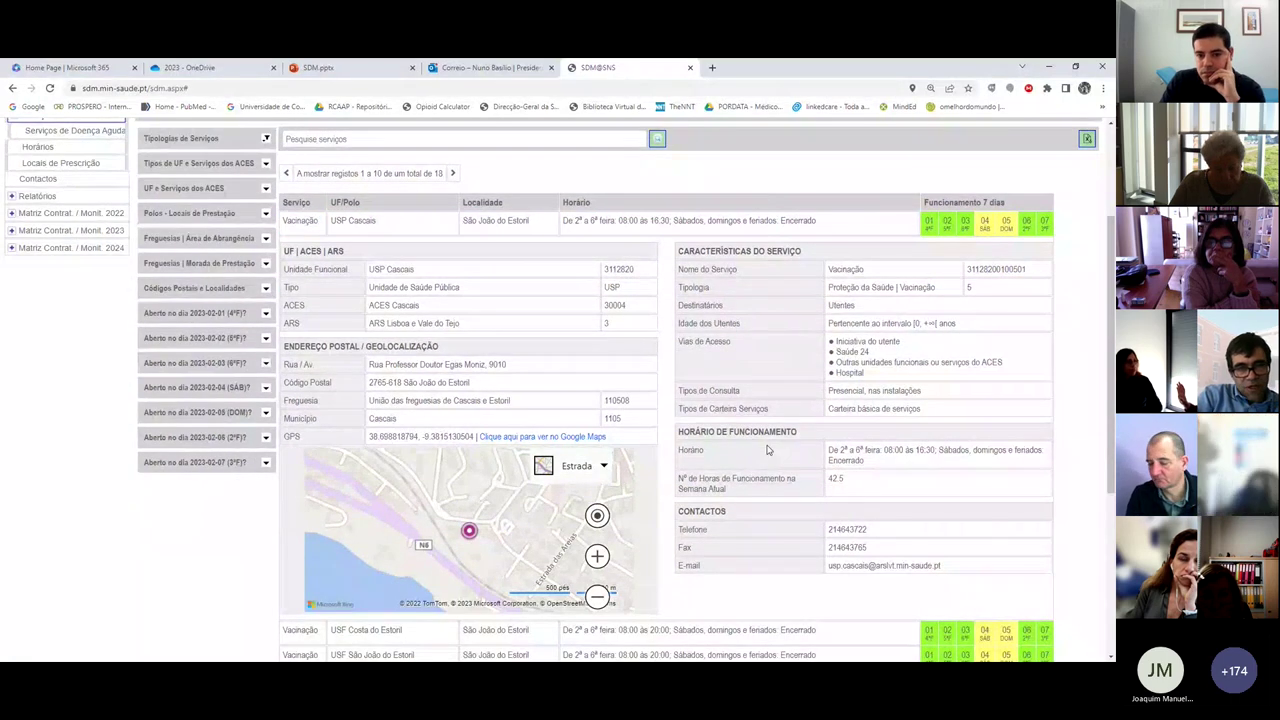
left_click(638, 222)
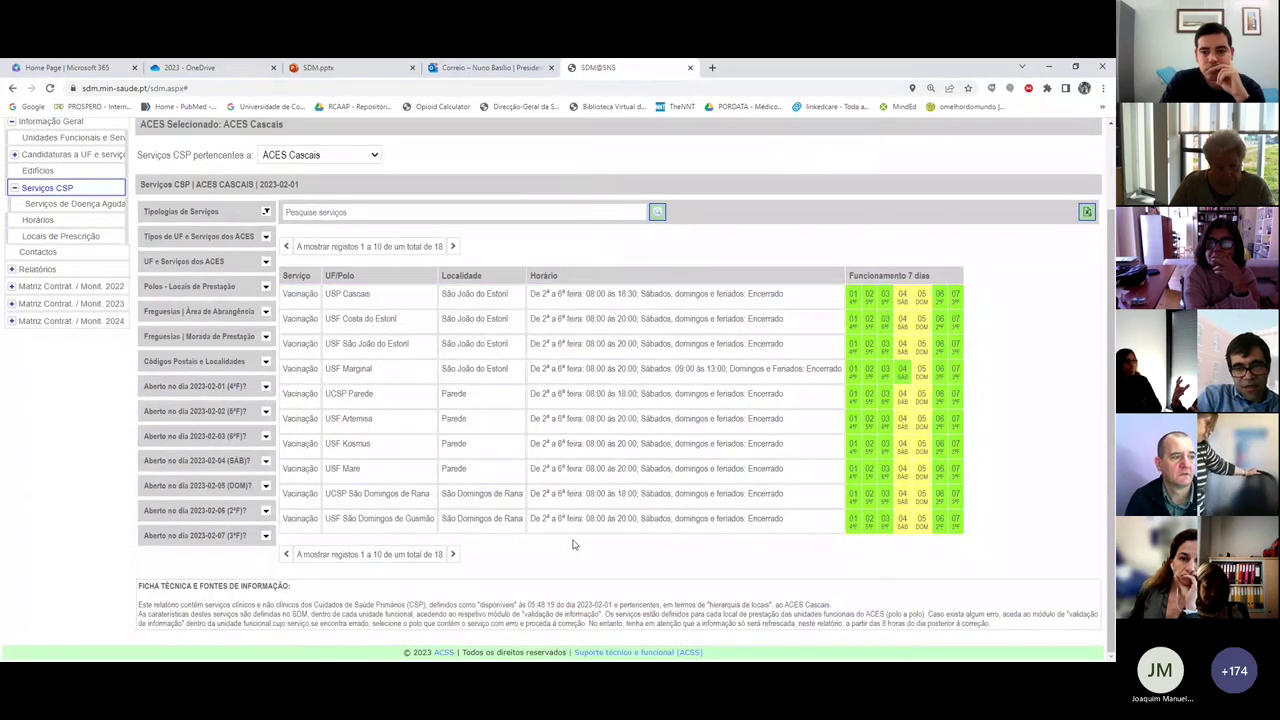
Step: Export the ACES Cascais vaccination services list to Excel, open the downloaded SERVICOS_ACES_CASCAIS_ACES_30004 file and return to the list
left_click(1088, 215)
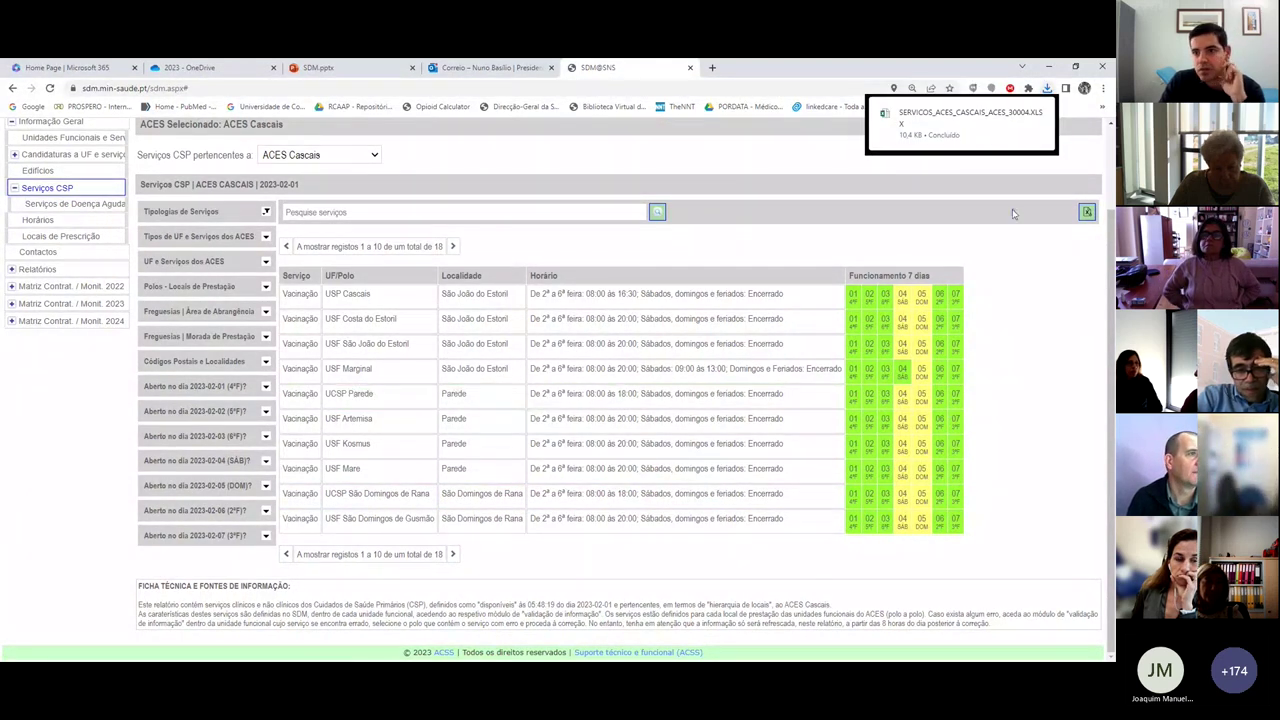
mouse_move(945, 122)
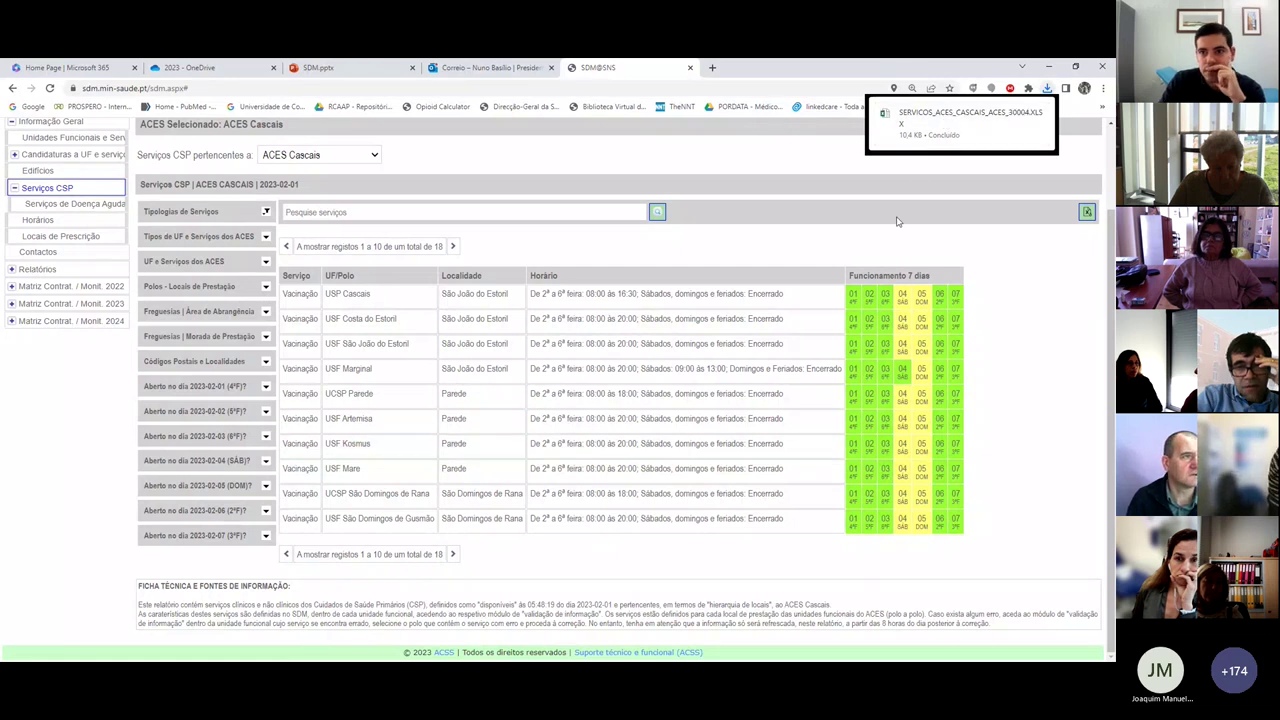
left_click(941, 121)
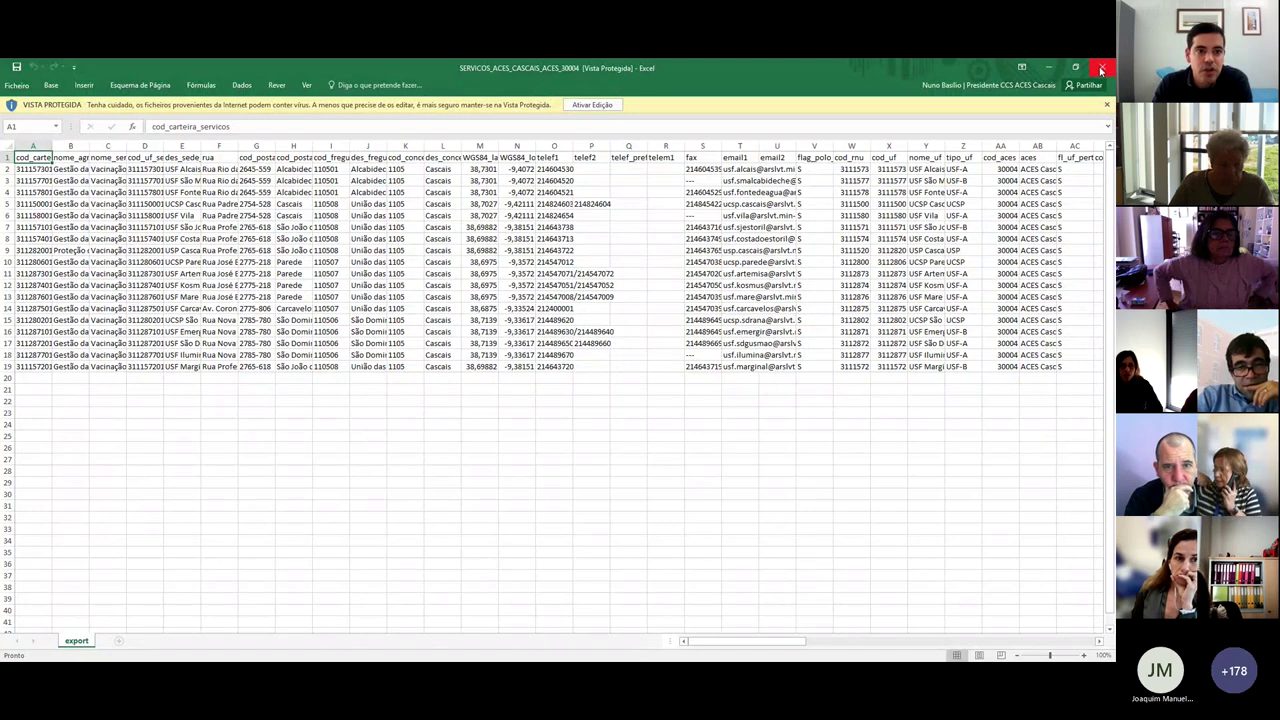
left_click(250, 179)
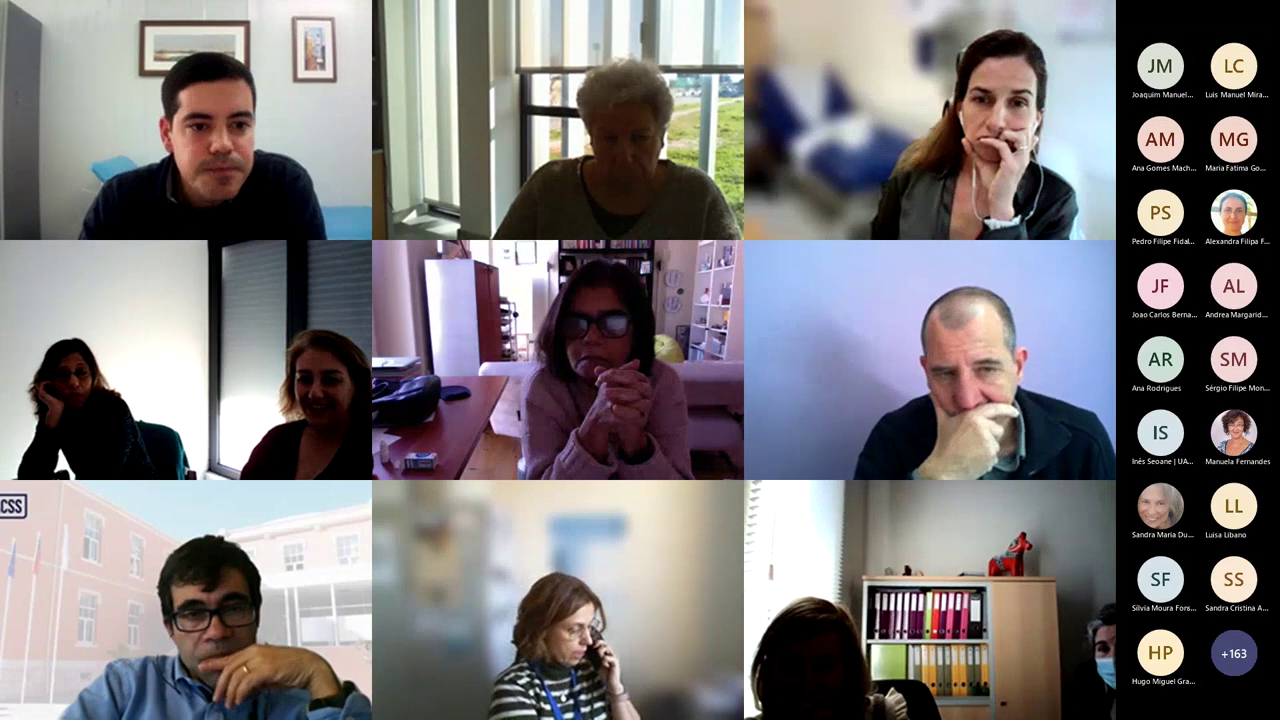
Step: Set the Tipologias de Serviços filter to include all service types and apply it to the ACES Cascais list
scroll(67, 398, "up", 1)
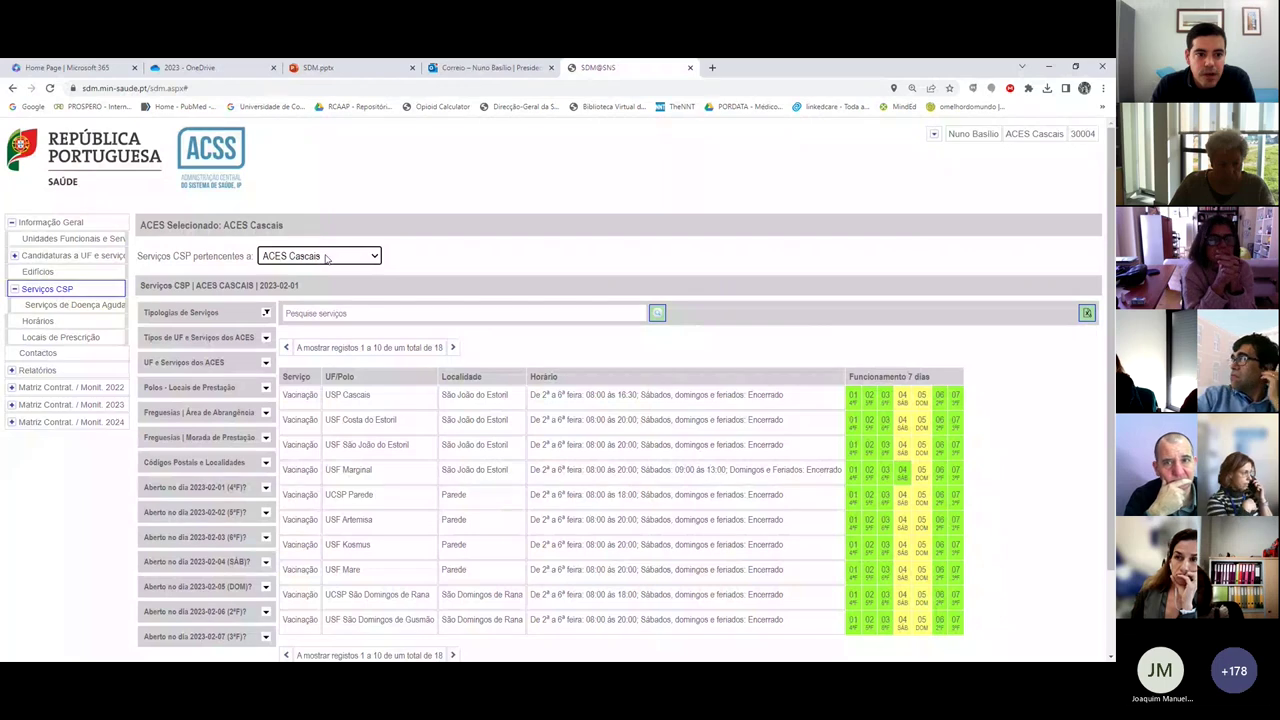
left_click(266, 313)
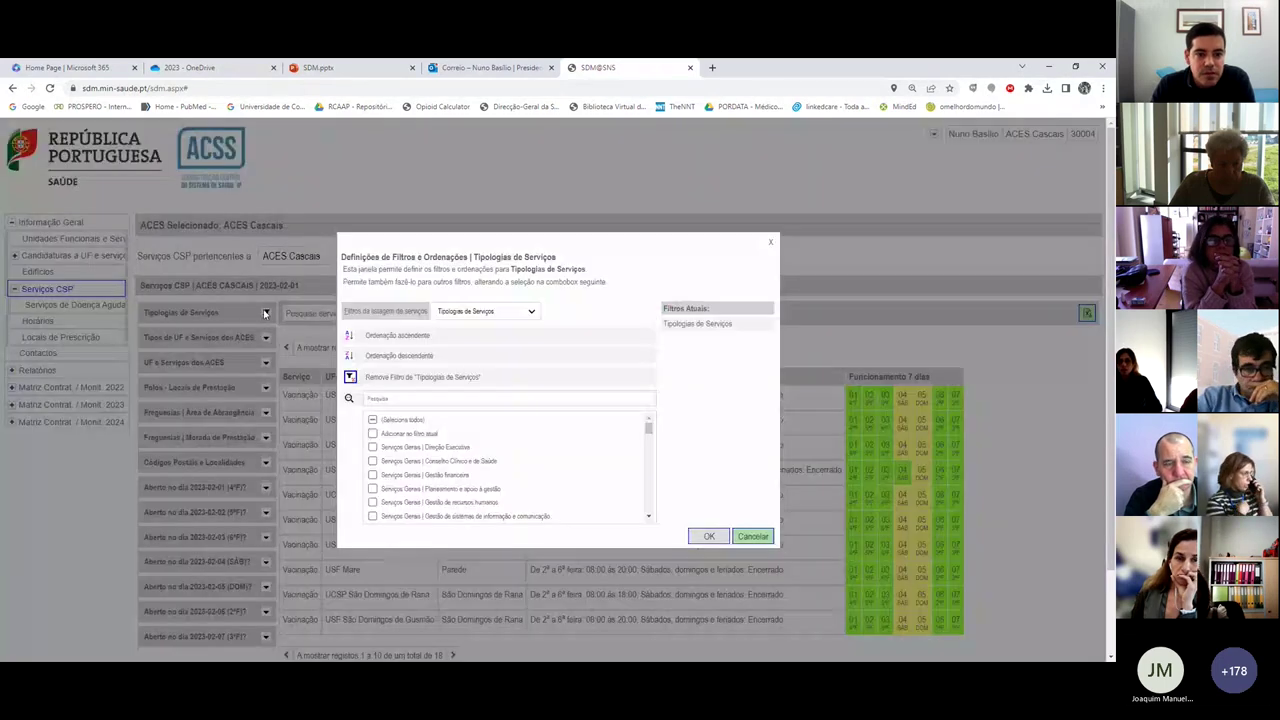
left_click(372, 420)
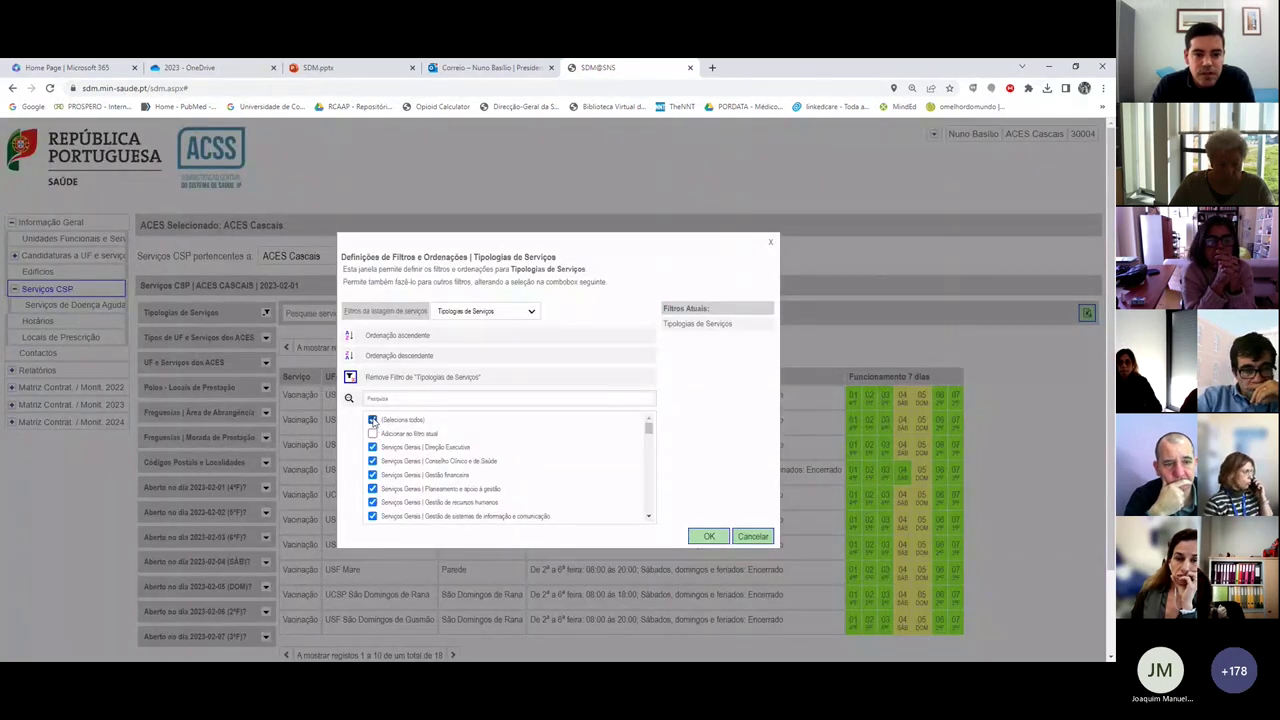
left_click(709, 536)
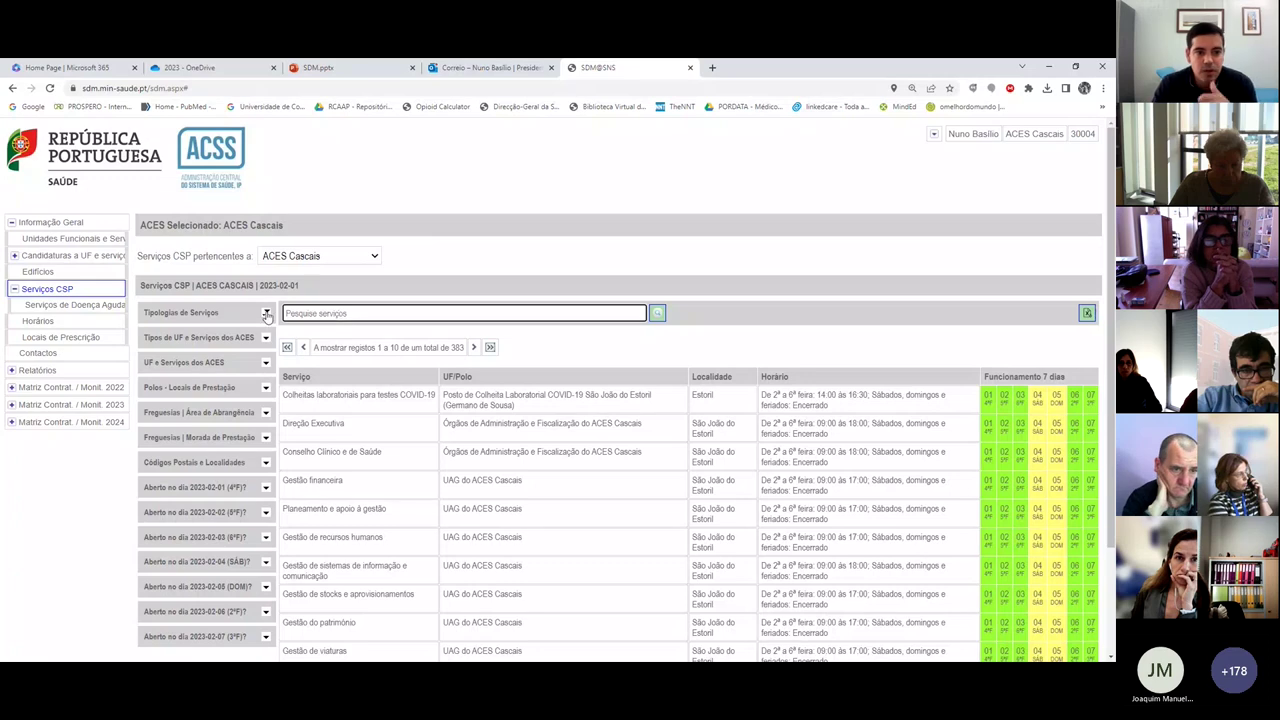
Step: Examine the options offered by the Tipologias de Serviços and Tipos de UF e Serviços dos ACES filters, keeping the current selections
left_click(266, 313)
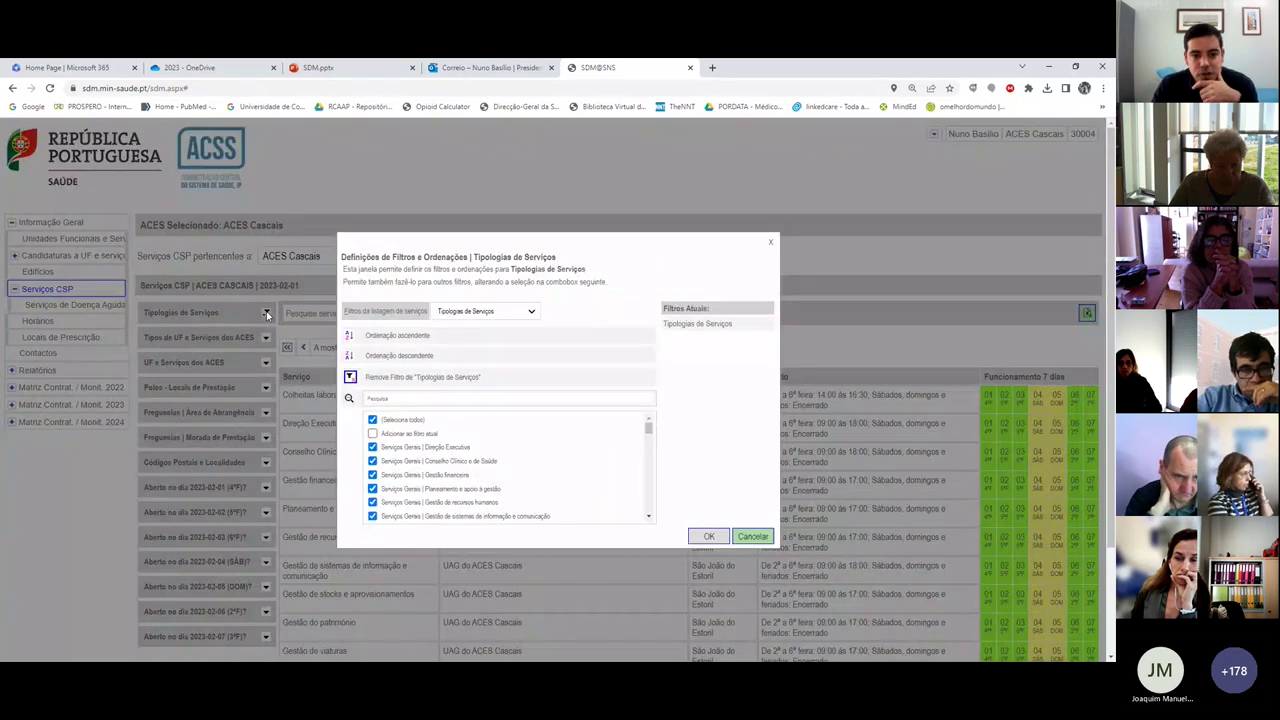
scroll(491, 447, "down", 5)
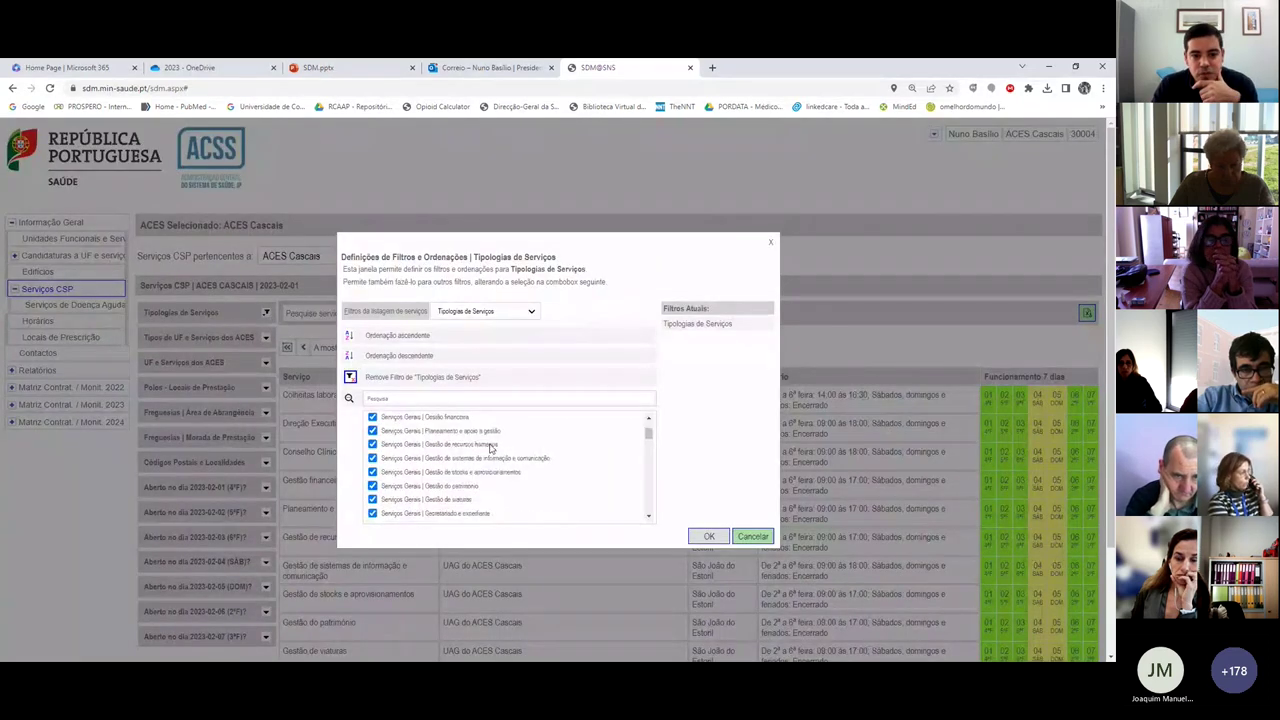
left_click(716, 536)
left_click(266, 337)
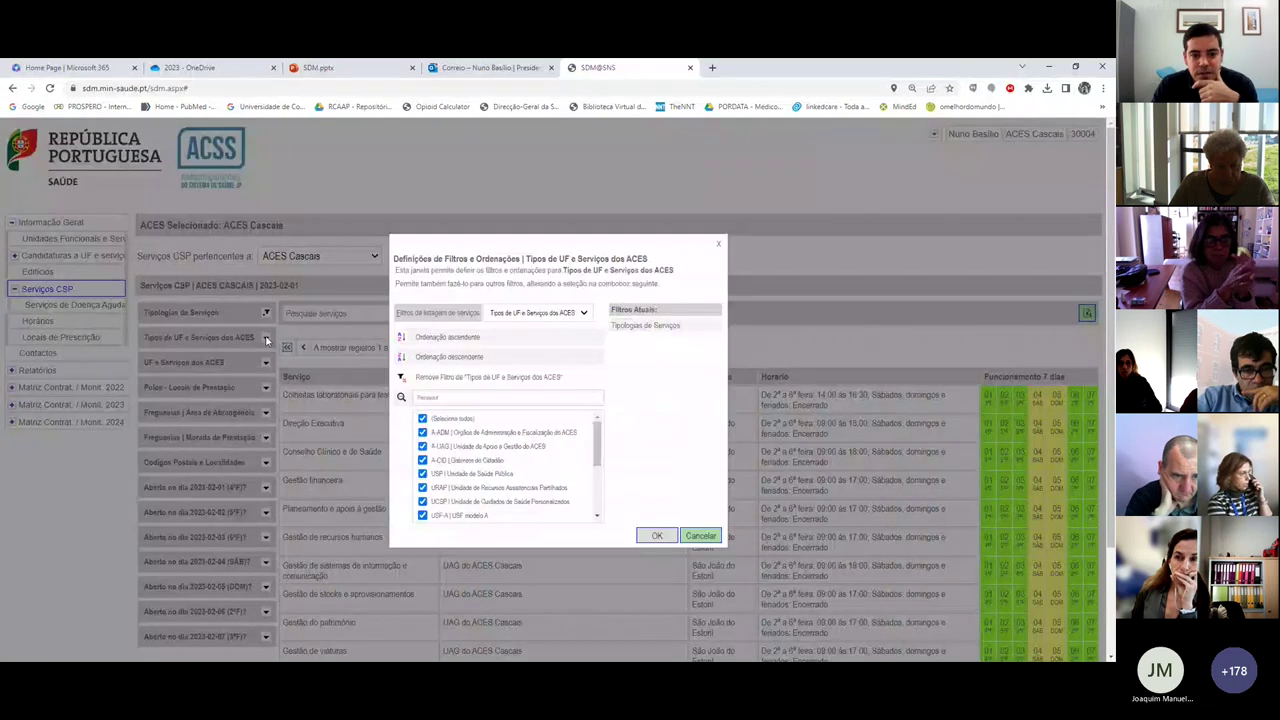
scroll(473, 459, "down", 3)
scroll(530, 480, "up", 3)
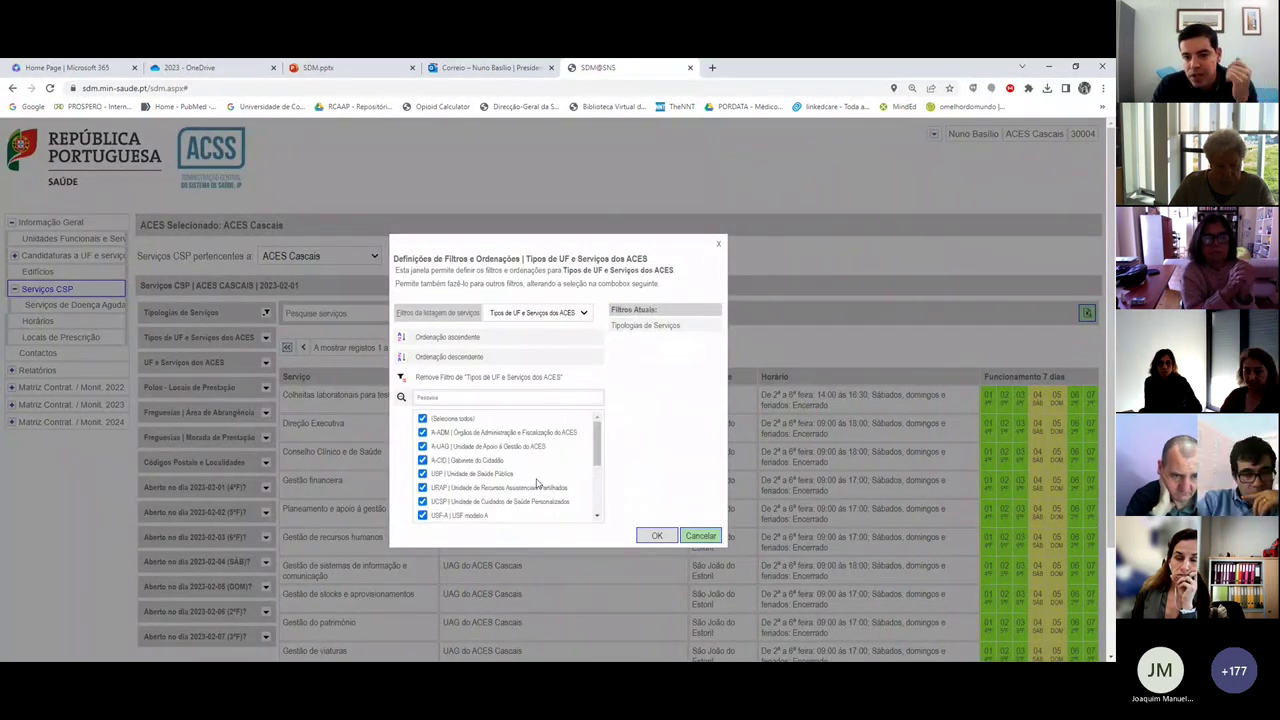
left_click(700, 537)
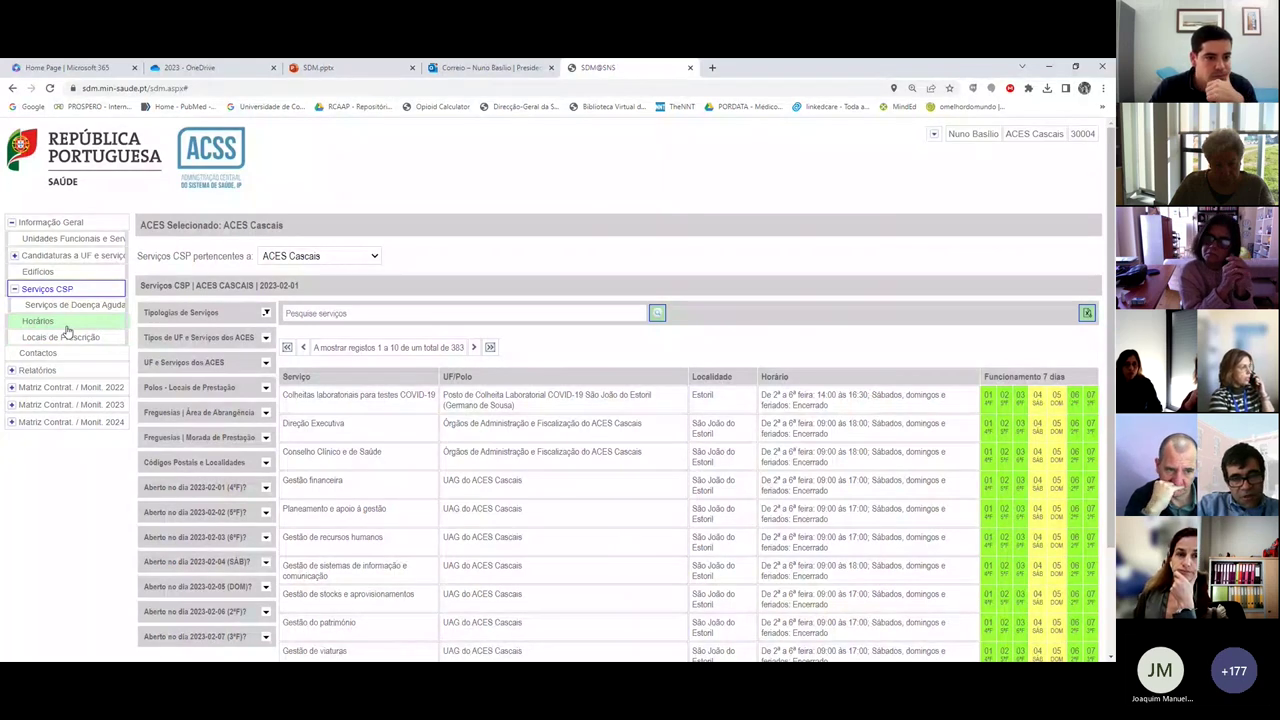
left_click(267, 315)
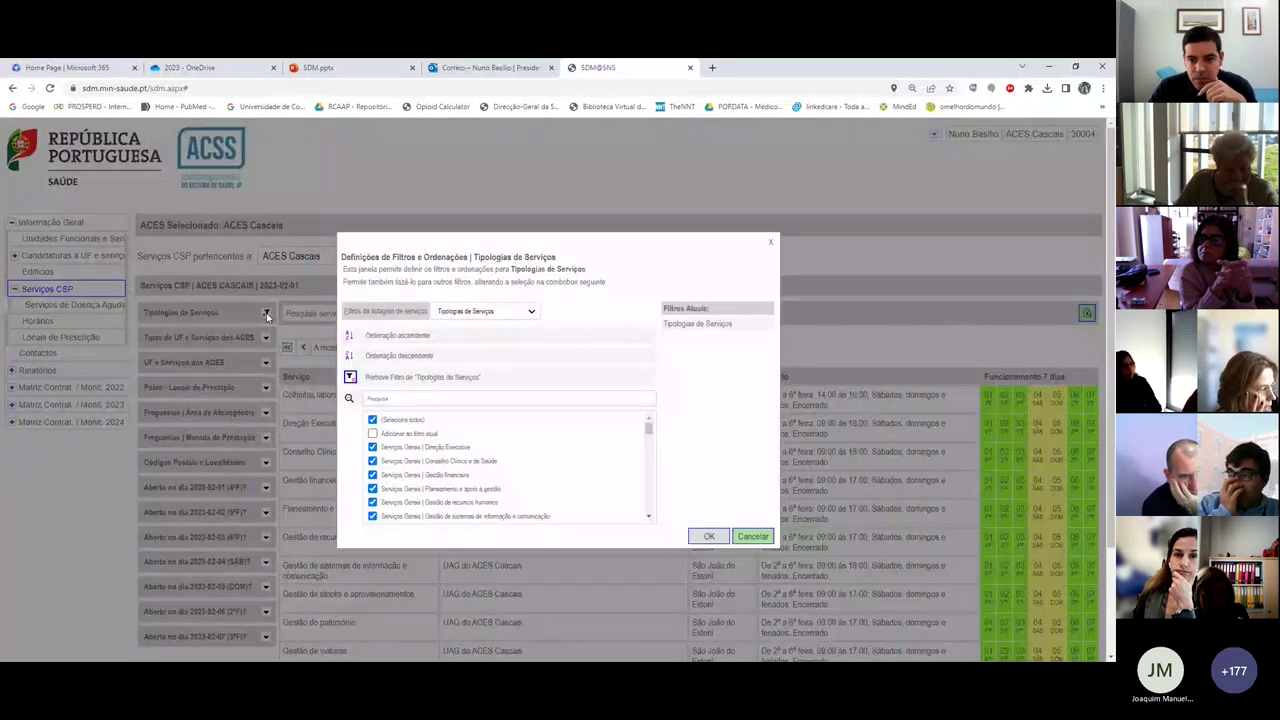
left_click(753, 536)
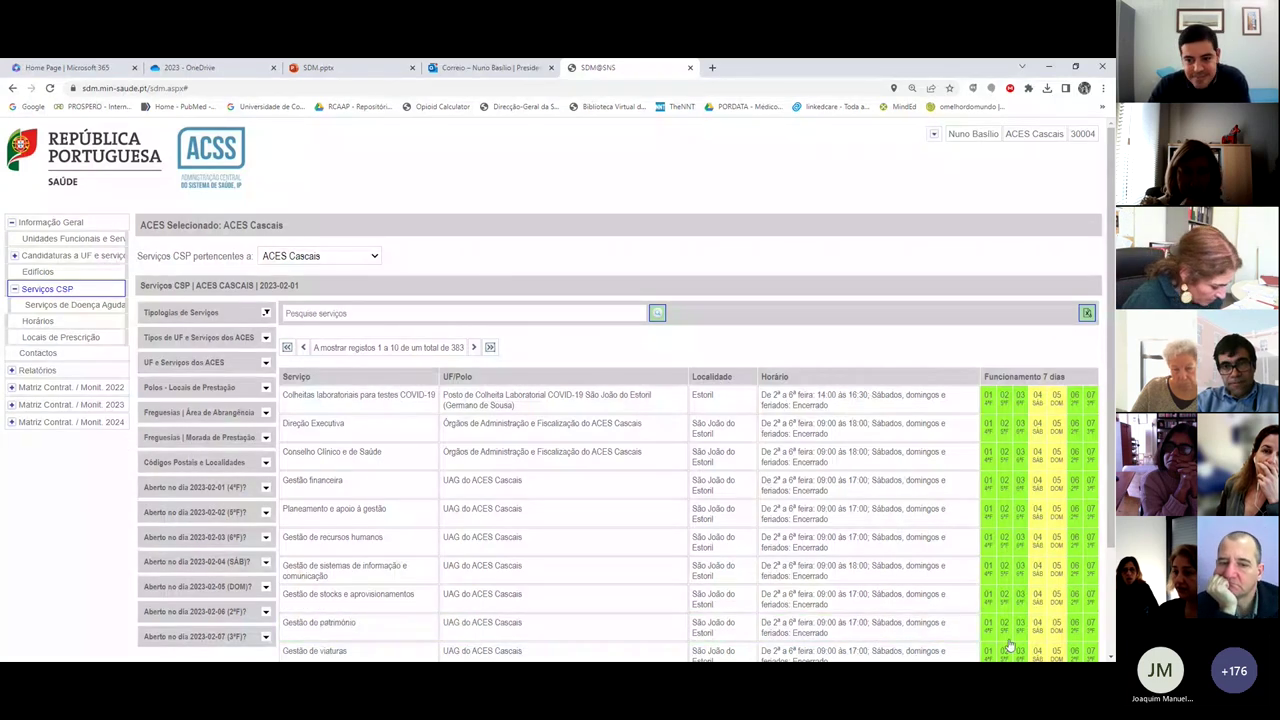
Step: View the national Serviços de Doença Aguda list and look through the Horários of all ACES Cascais units and sites
left_click(57, 325)
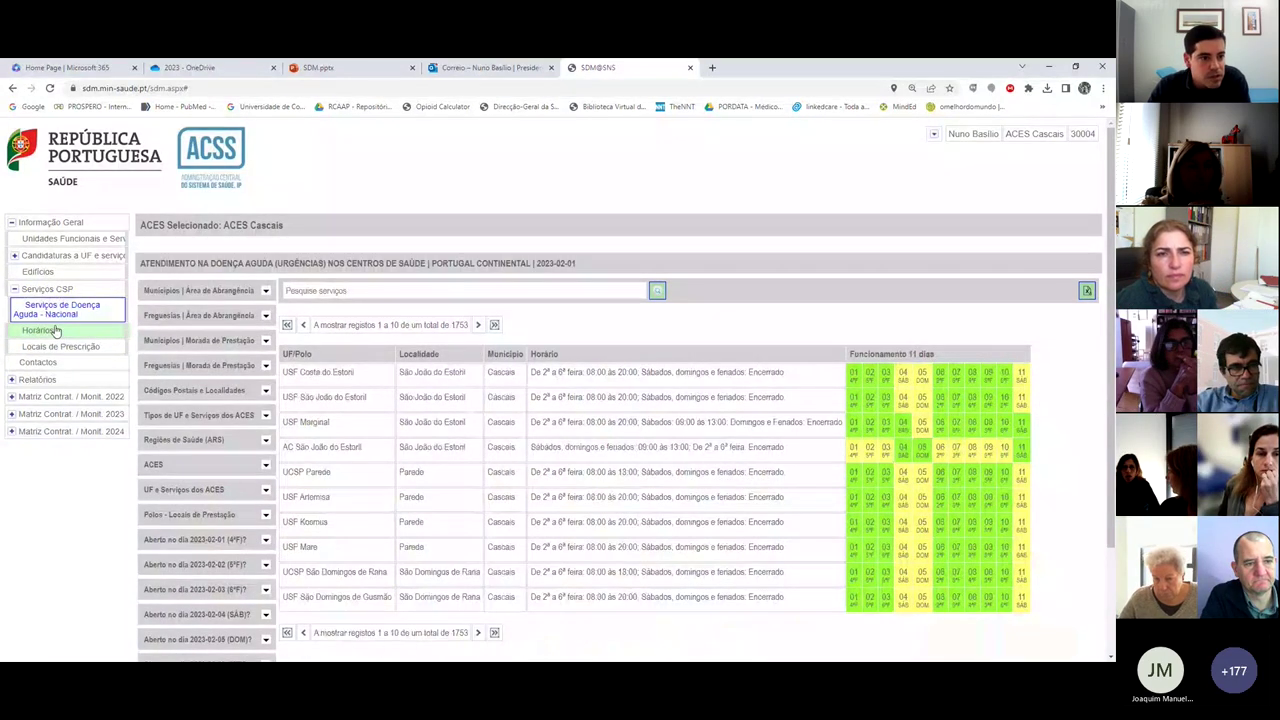
left_click(57, 331)
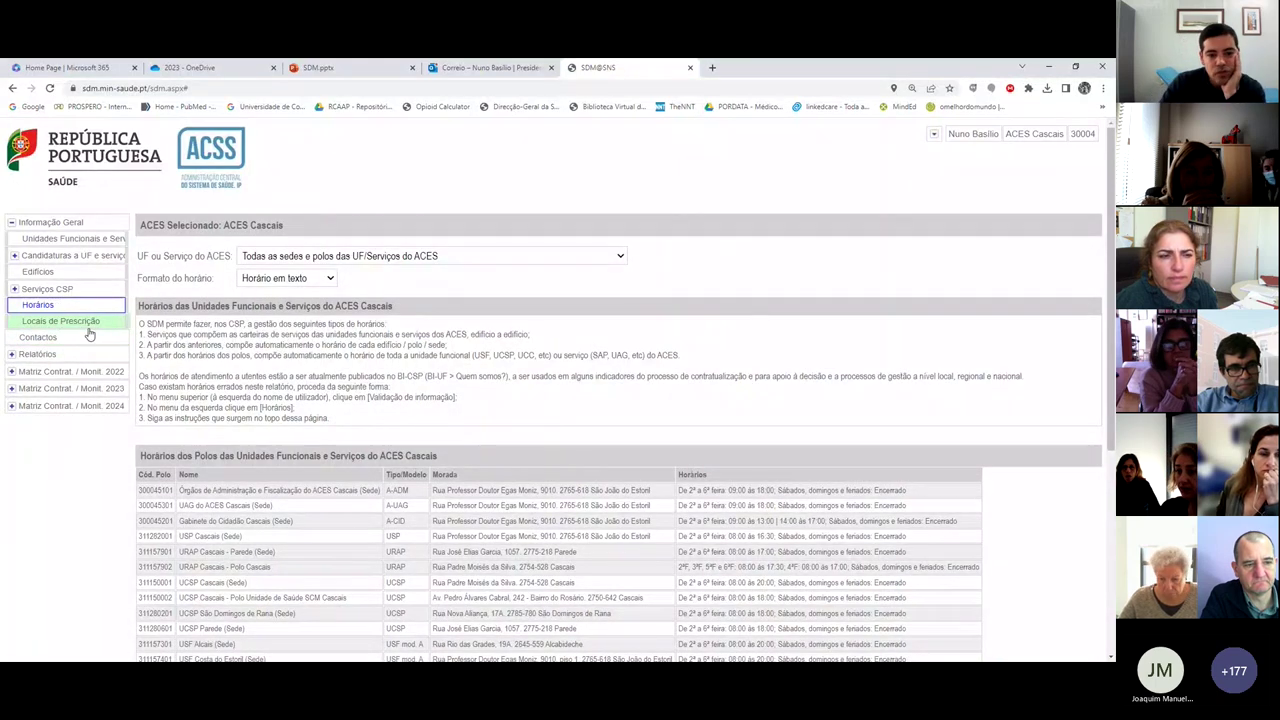
scroll(418, 518, "down", 5)
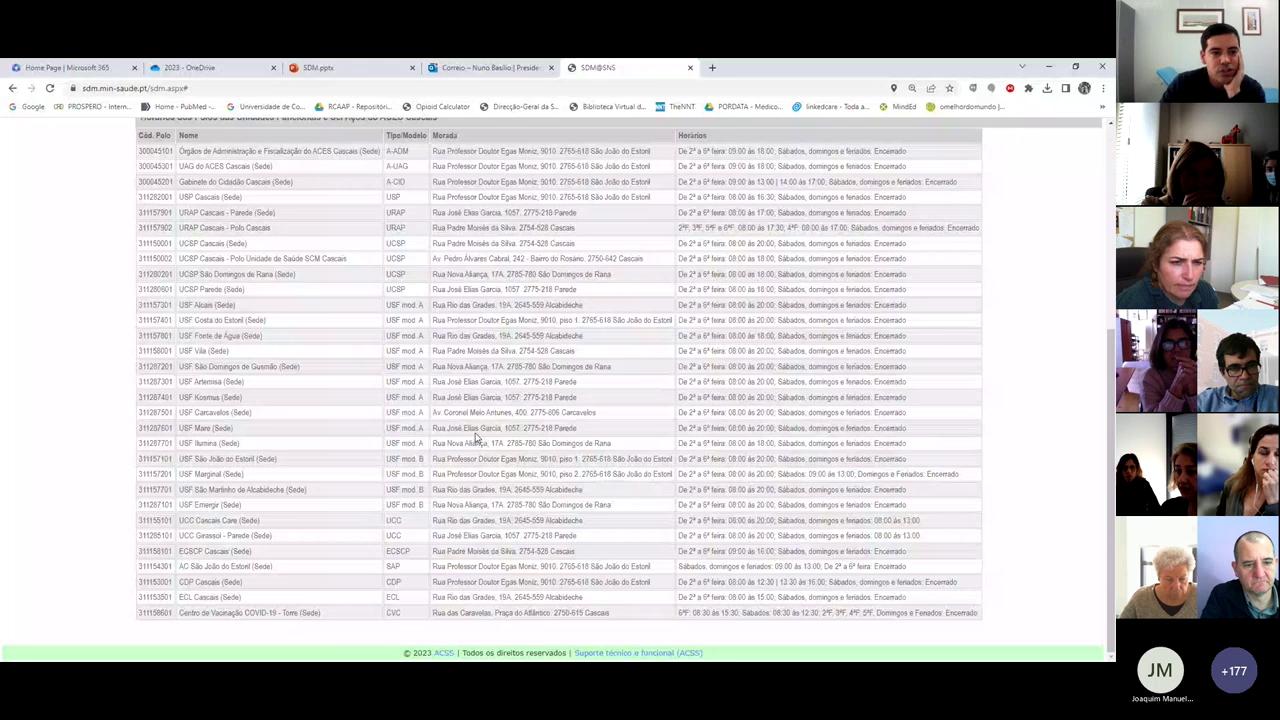
scroll(476, 437, "up", 5)
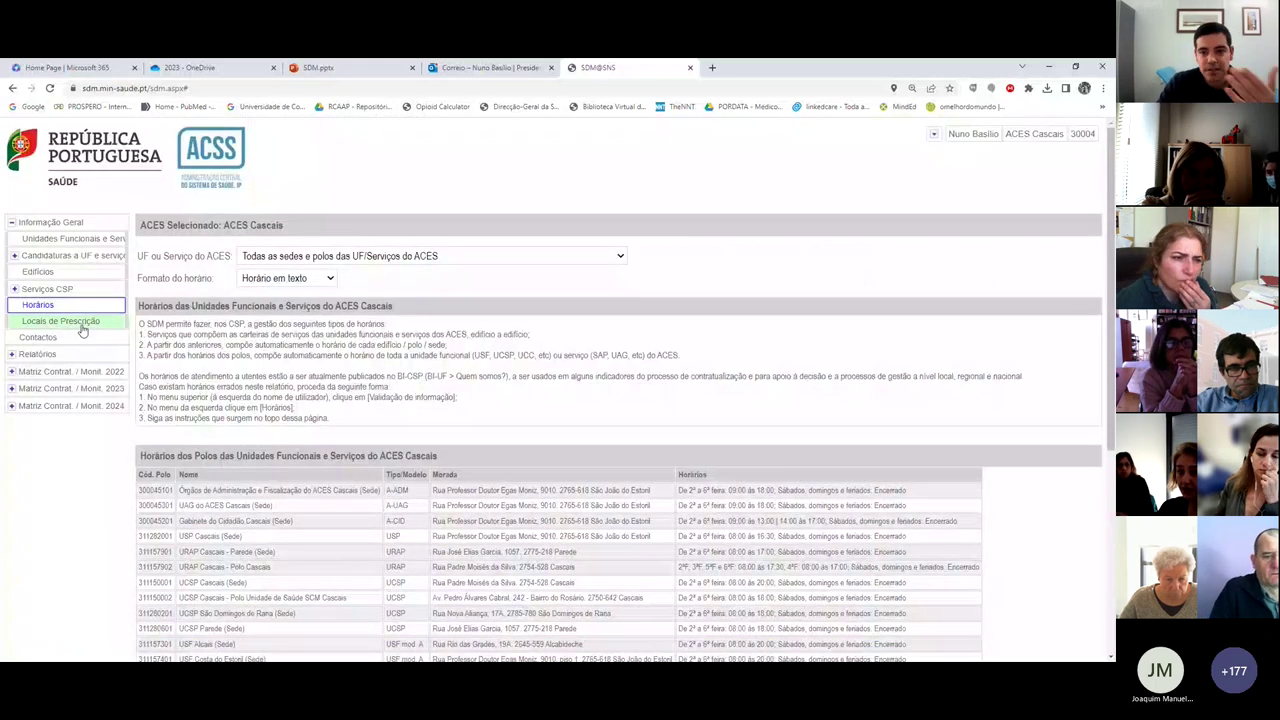
Step: View the Locais de Prescrição evolution chart and the Contactos page of ACES Cascais
left_click(80, 325)
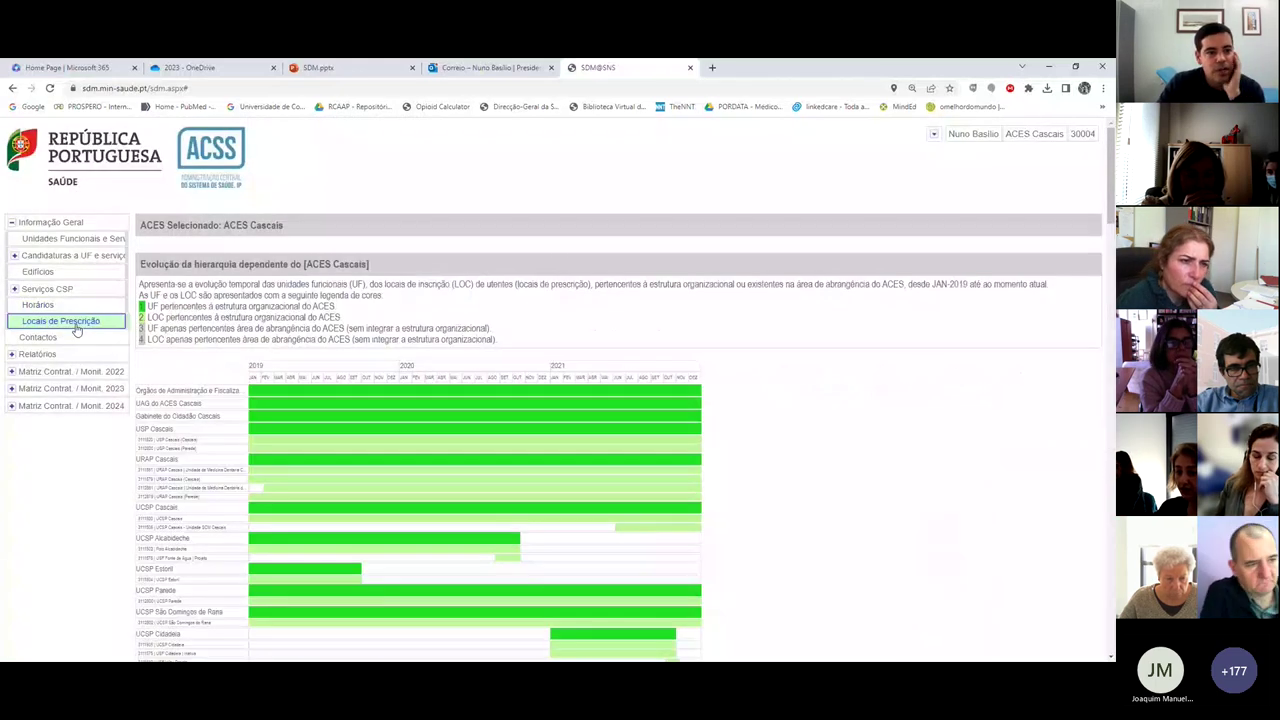
left_click(60, 339)
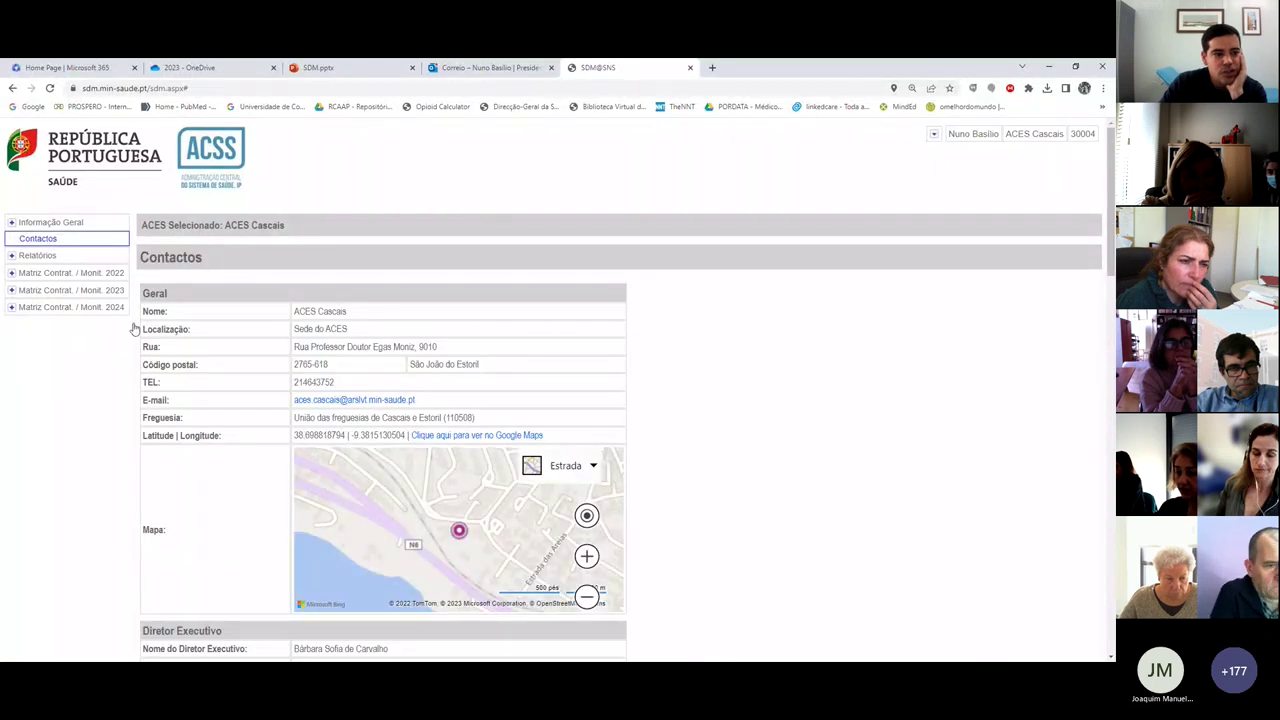
Step: Open the Atividades assistenciais no ACES report and skim the February 2023 rehabilitation report for ACES Cascais
left_click(40, 256)
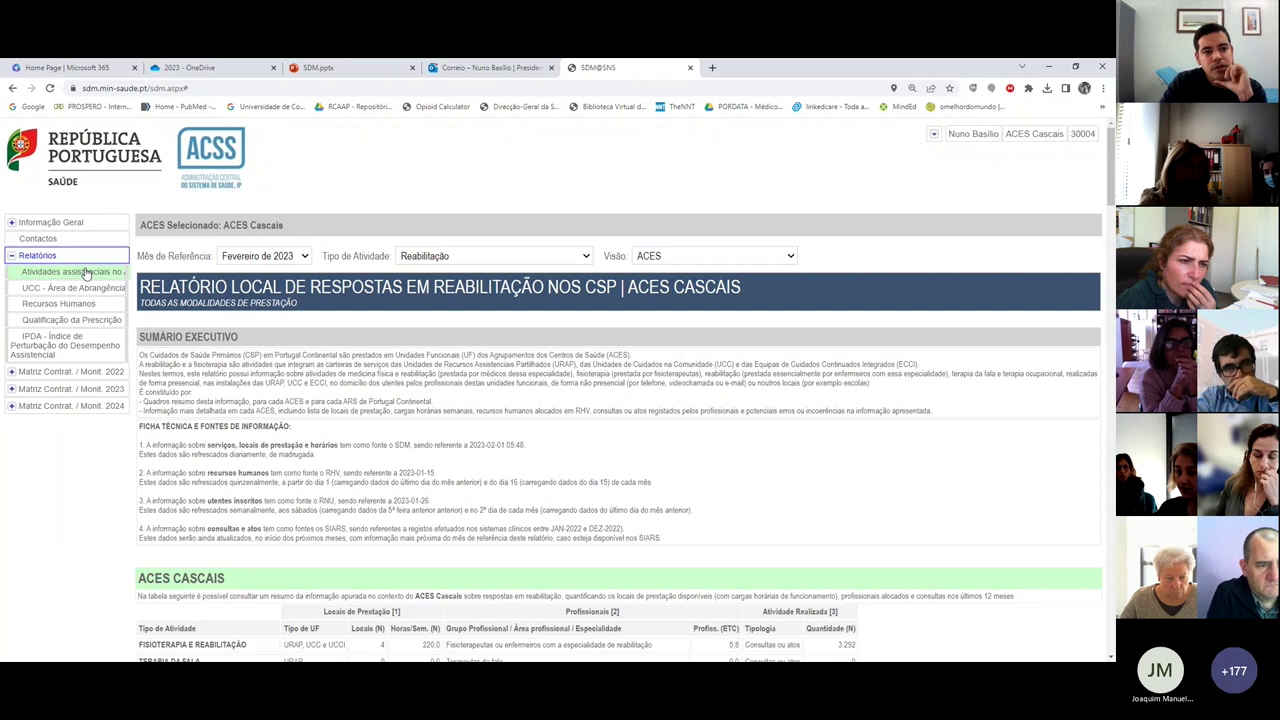
left_click(86, 273)
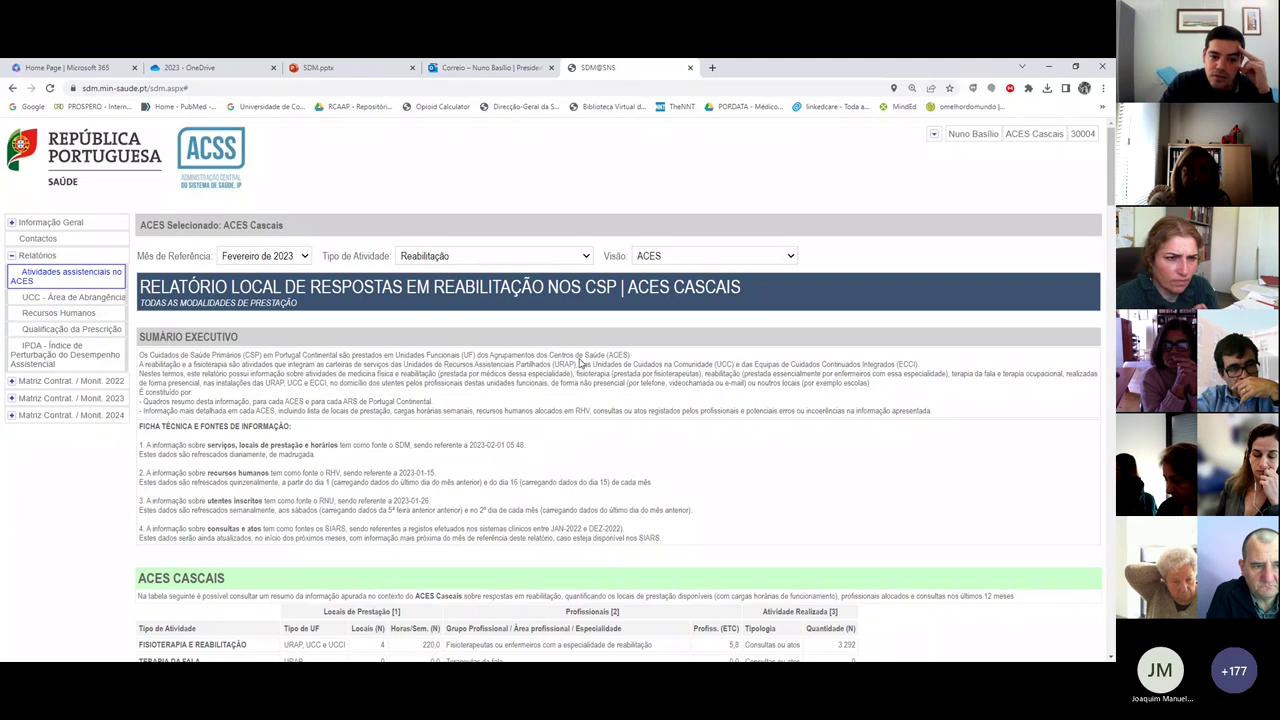
scroll(580, 363, "down", 4)
scroll(583, 363, "up", 3)
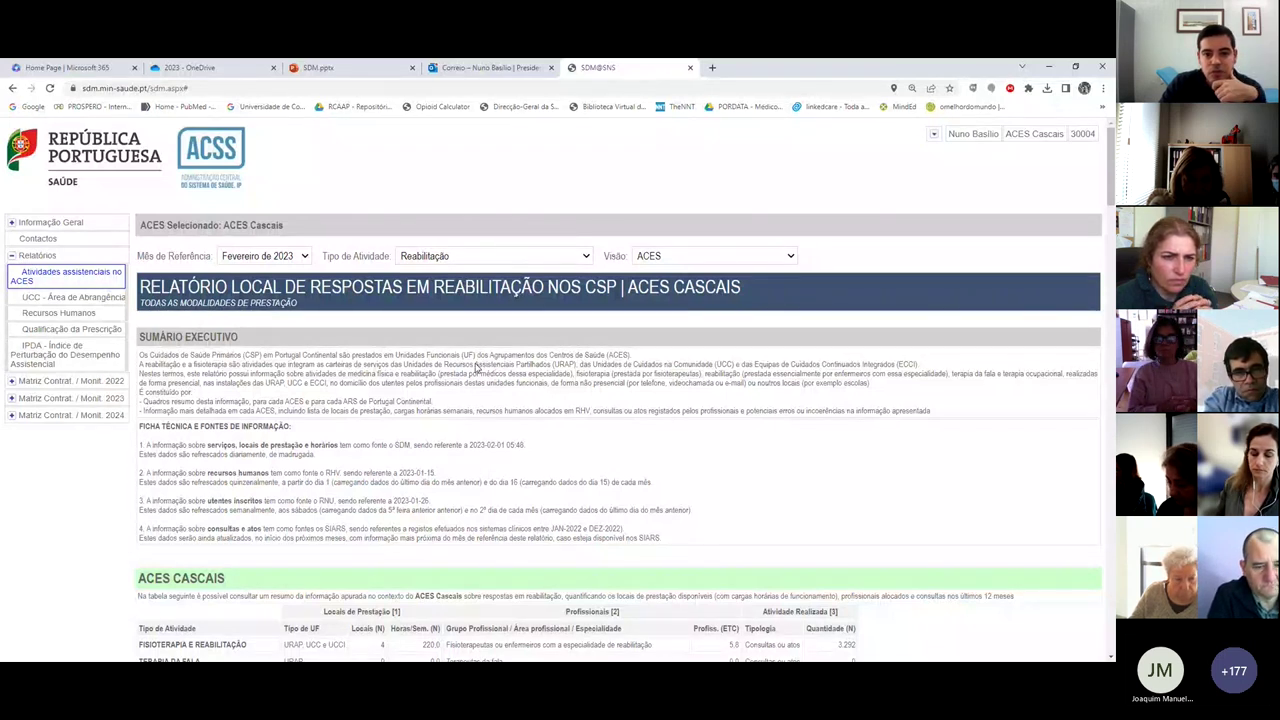
Step: Try to switch the report's Tipo de Atividade from Reabilitação to another activity
key("Down")
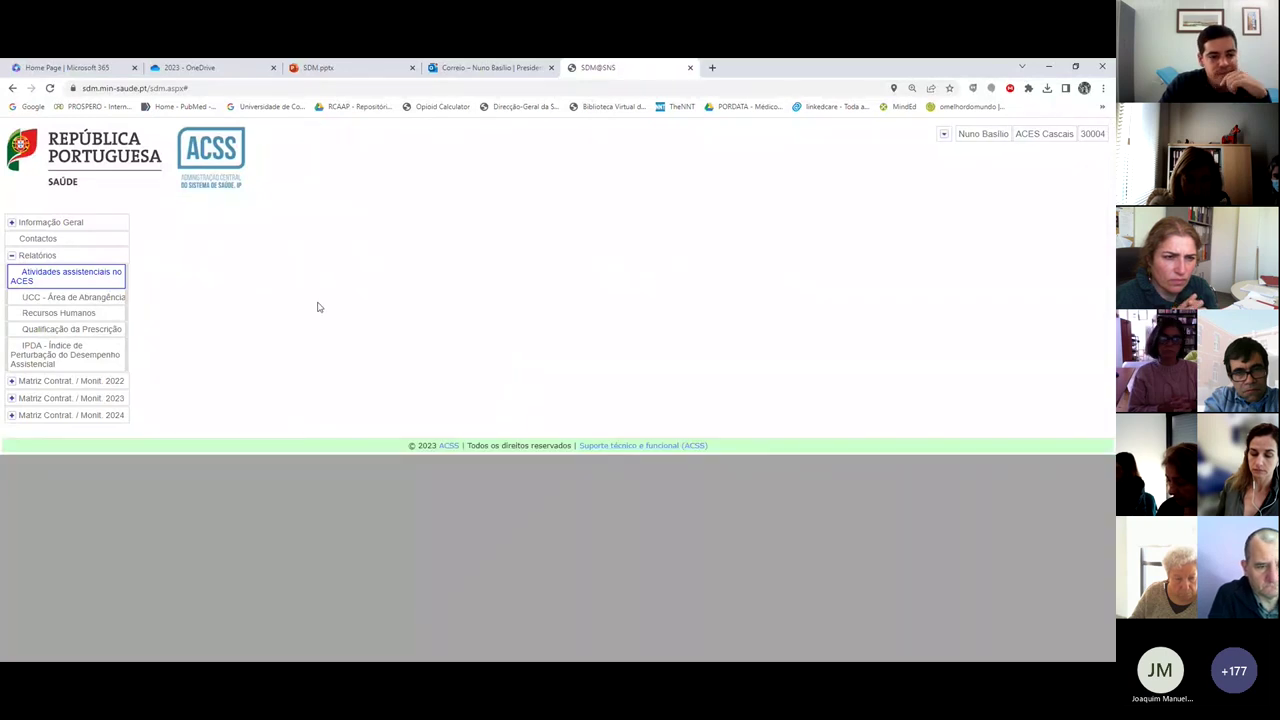
left_click(74, 285)
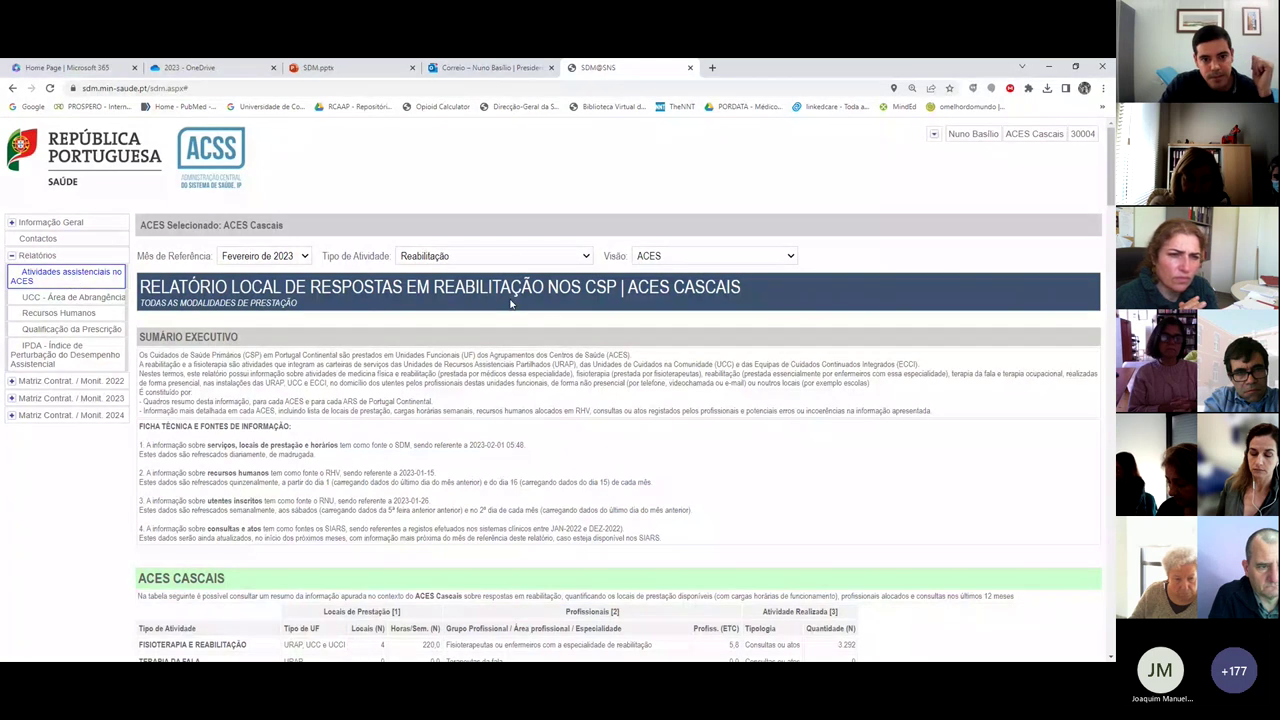
left_click(524, 258)
left_click(486, 363)
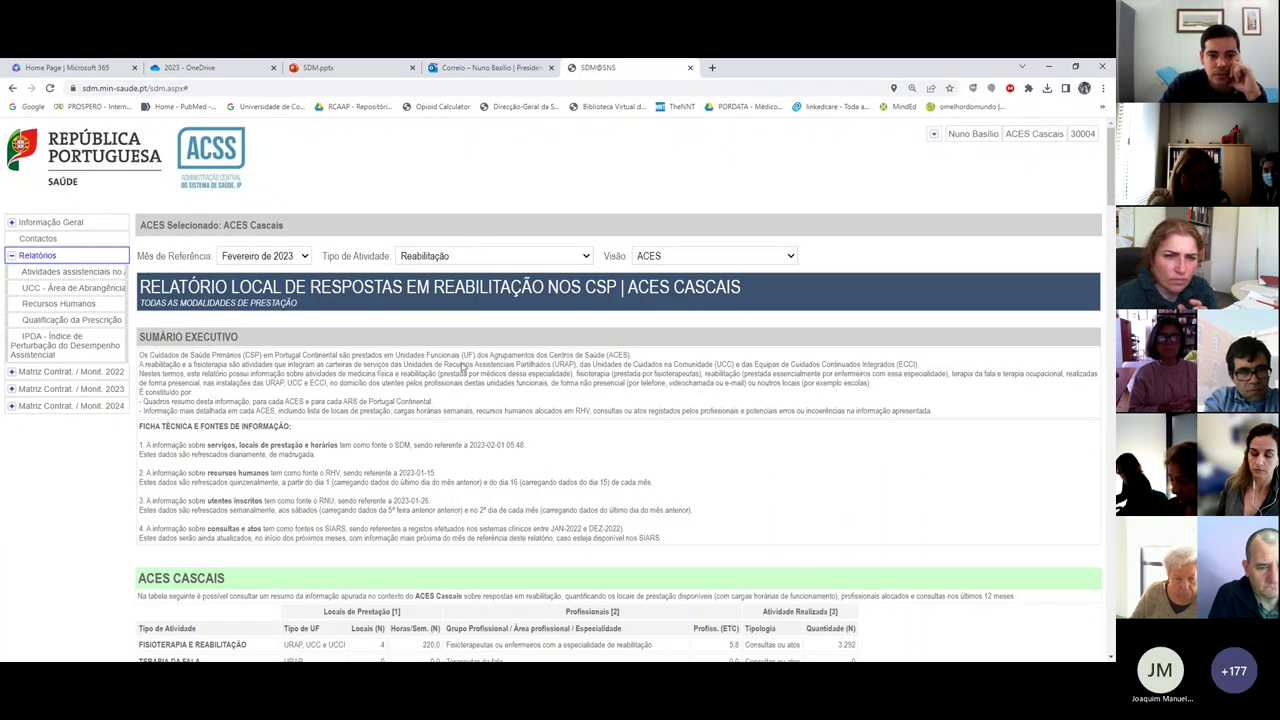
left_click(35, 276)
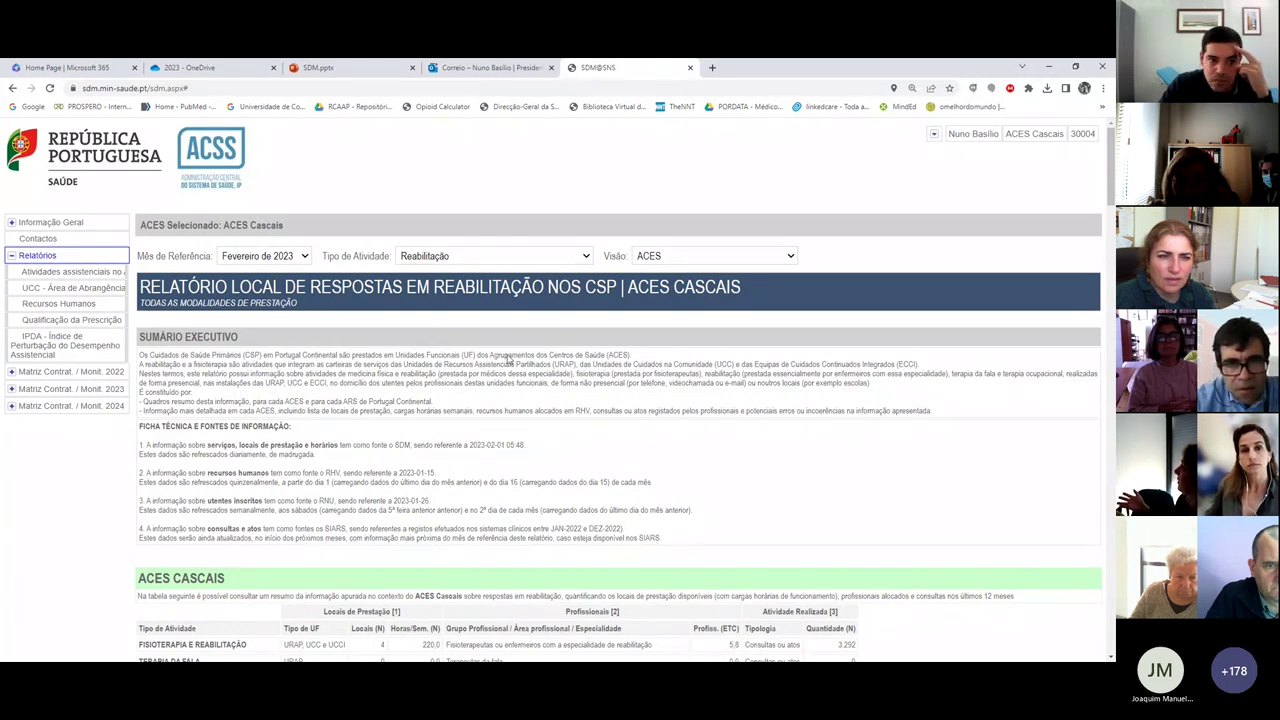
left_click(502, 366)
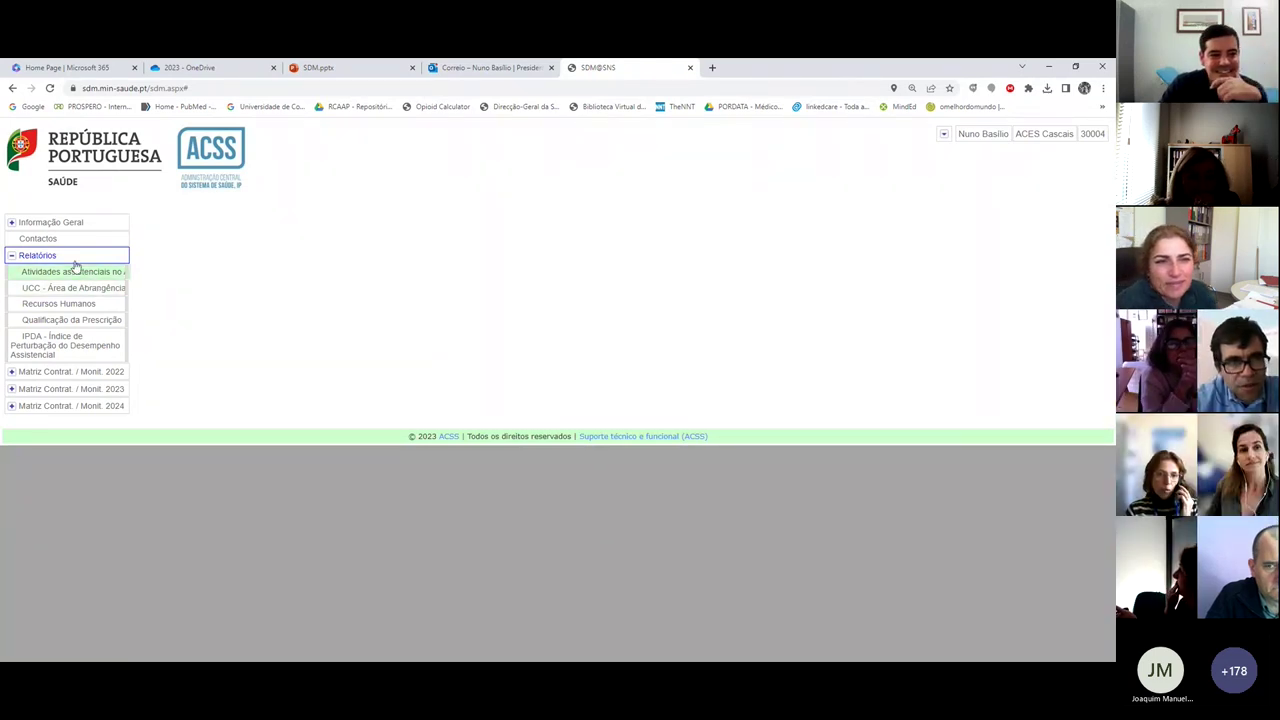
Step: Reopen the Relatórios section and review the rehabilitation report's executive summary, information sources and ACES Cascais activity table
left_click(75, 264)
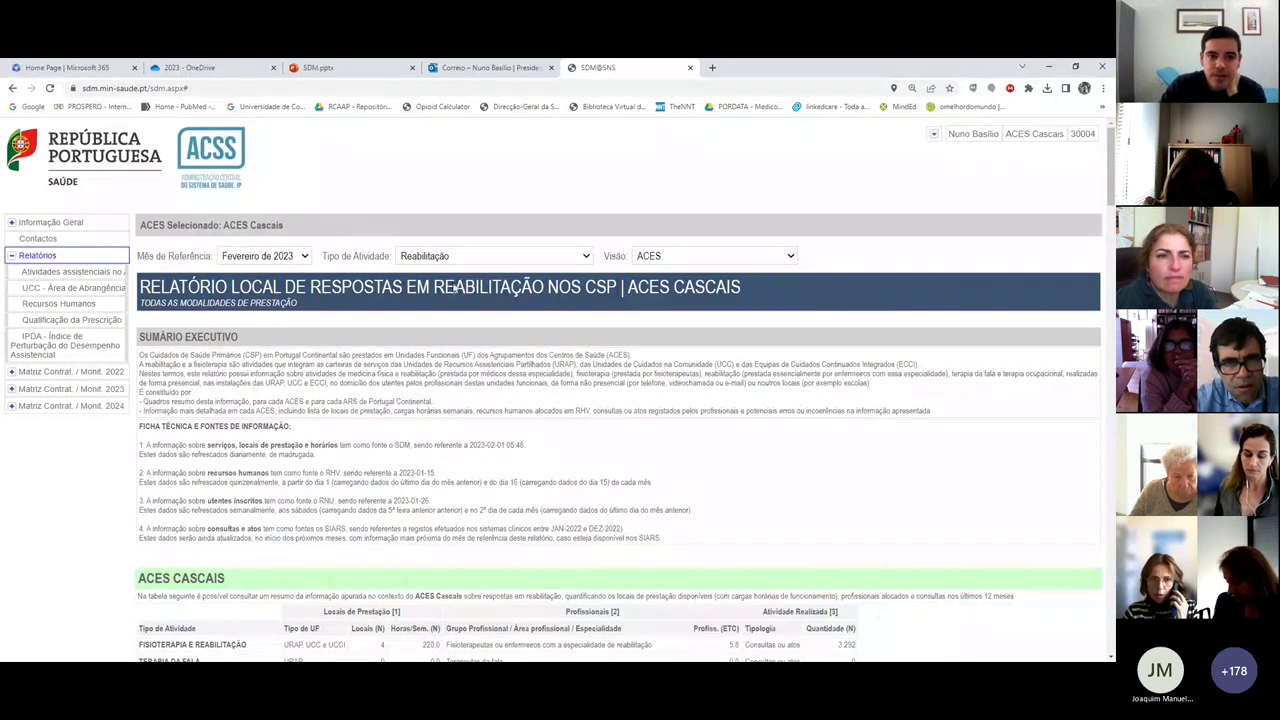
scroll(483, 222, "down", 2)
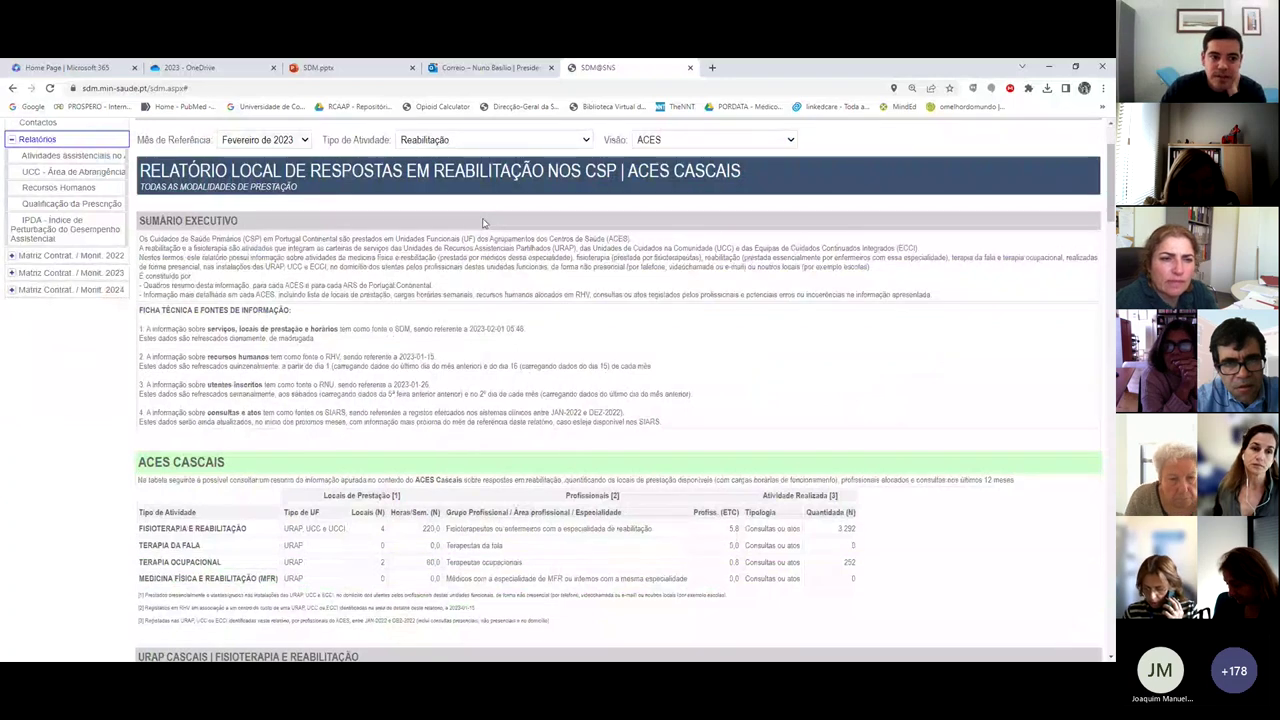
scroll(410, 302, "down", 1)
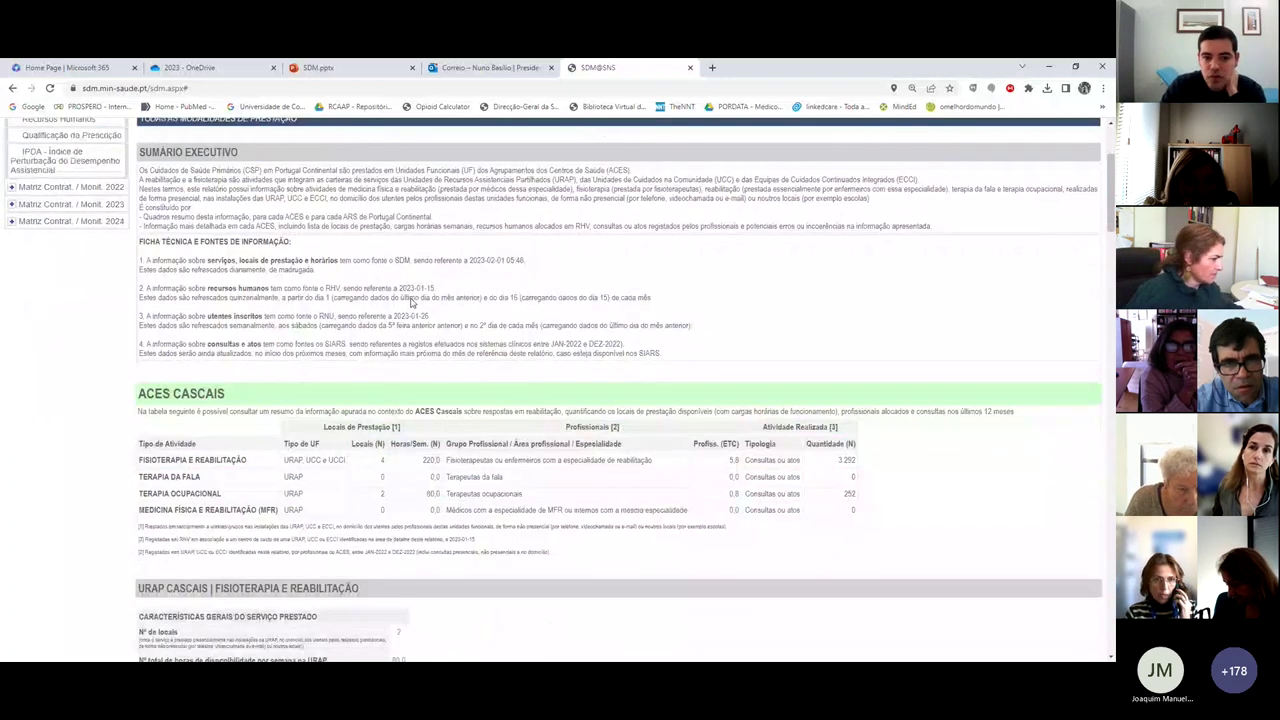
Step: Examine the rehabilitation report's ACES Cascais activity table and the general characteristics of the URAP Cascais physiotherapy and rehabilitation service
scroll(410, 302, "down", 1)
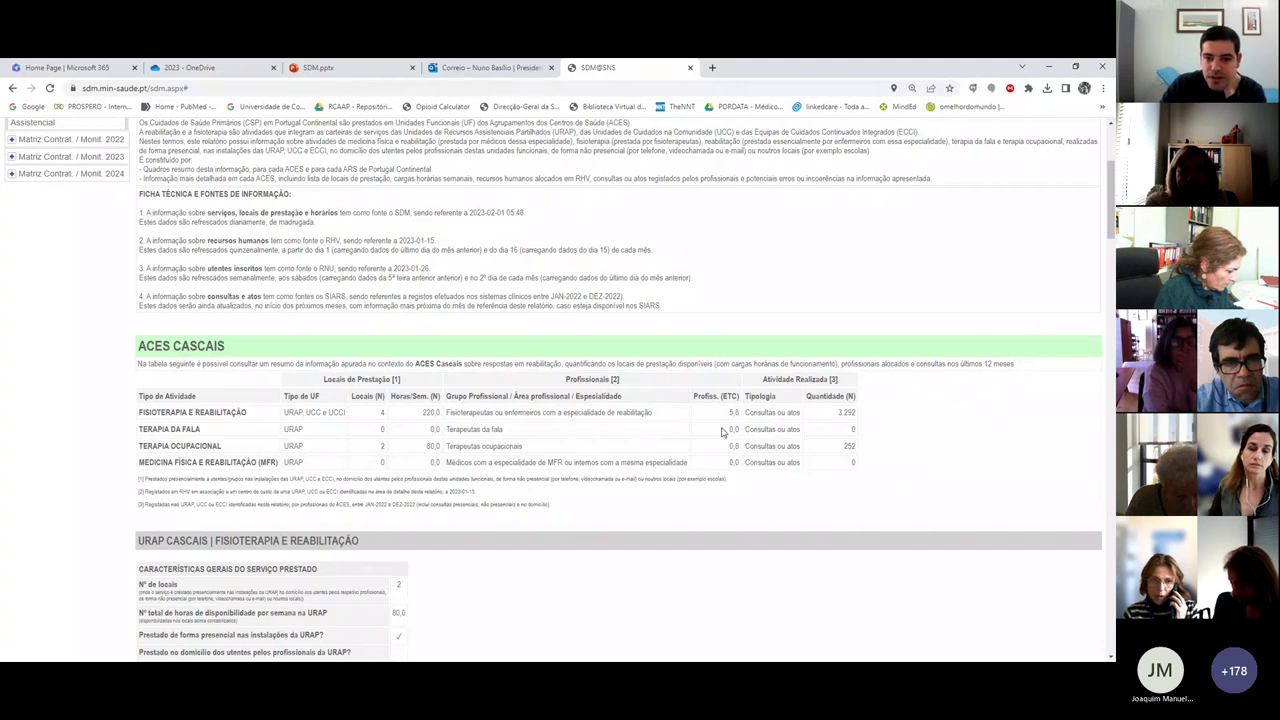
scroll(733, 424, "down", 2)
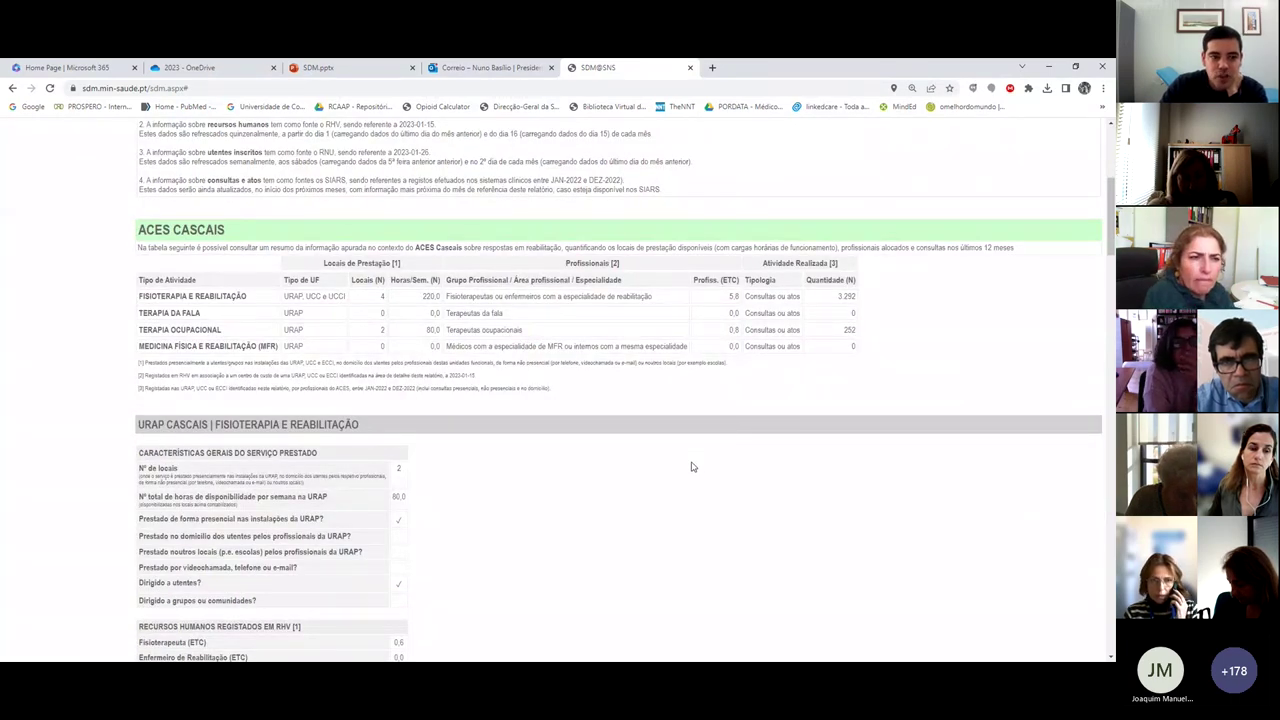
scroll(691, 467, "down", 2)
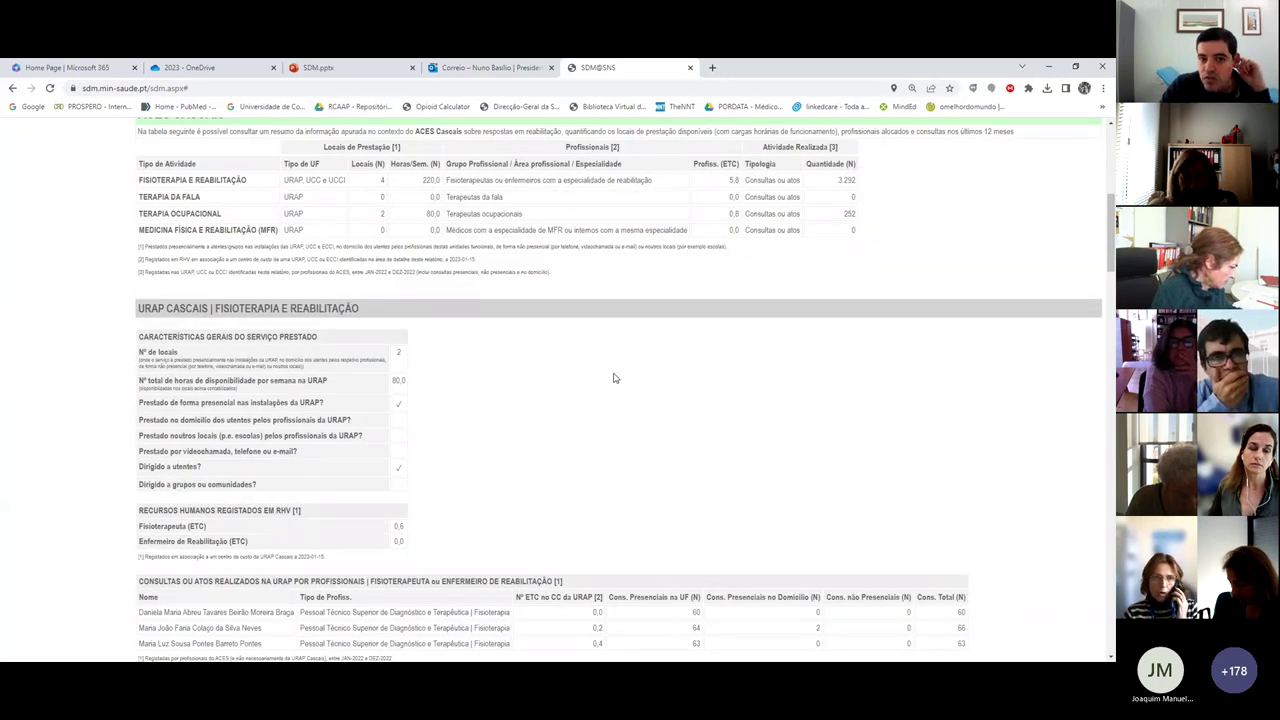
scroll(615, 378, "up", 1)
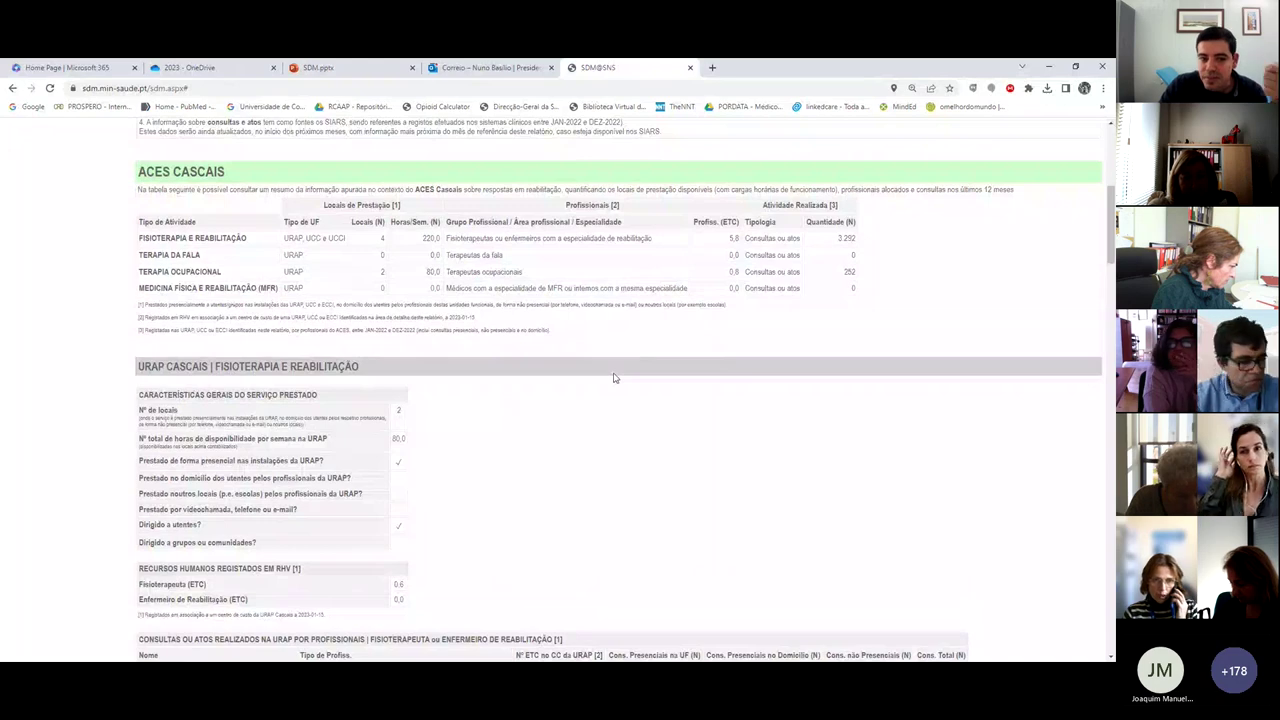
scroll(615, 378, "up", 2)
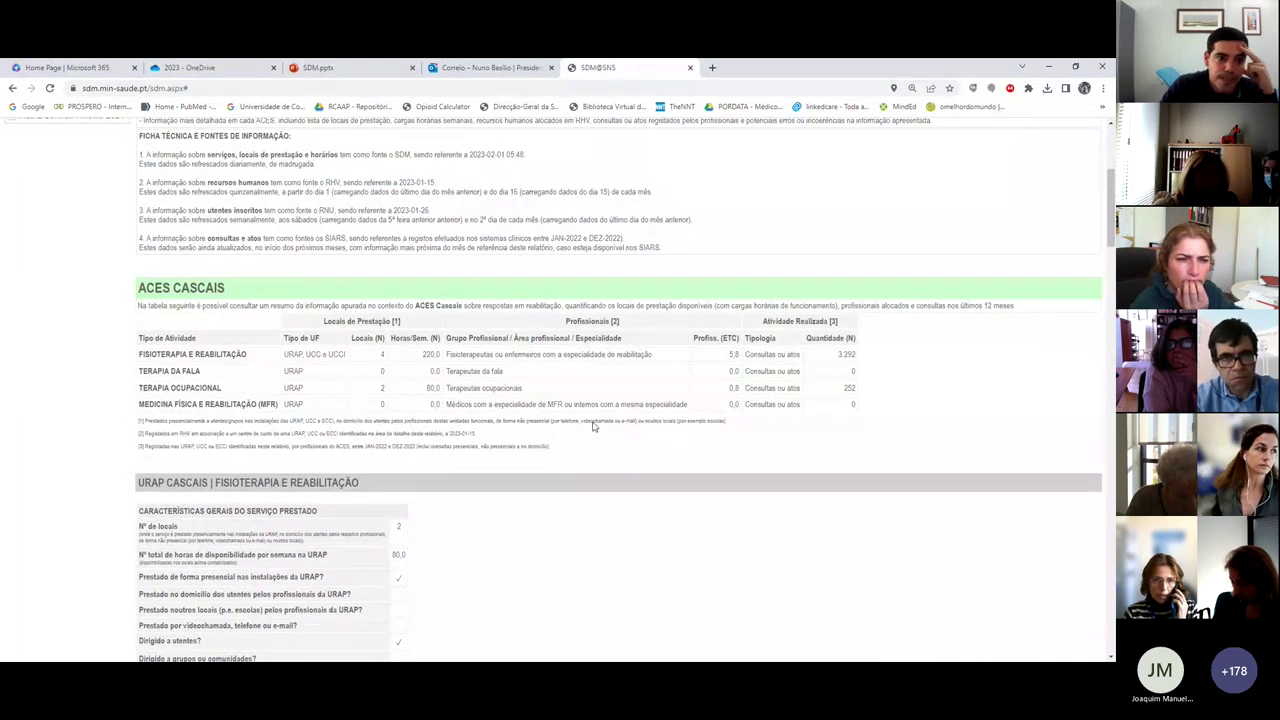
Step: Set the report's Mês de Referência to Dezembro de 2022 and its Tipo de Atividade to Atendimento Doença Aguda
scroll(594, 426, "up", 5)
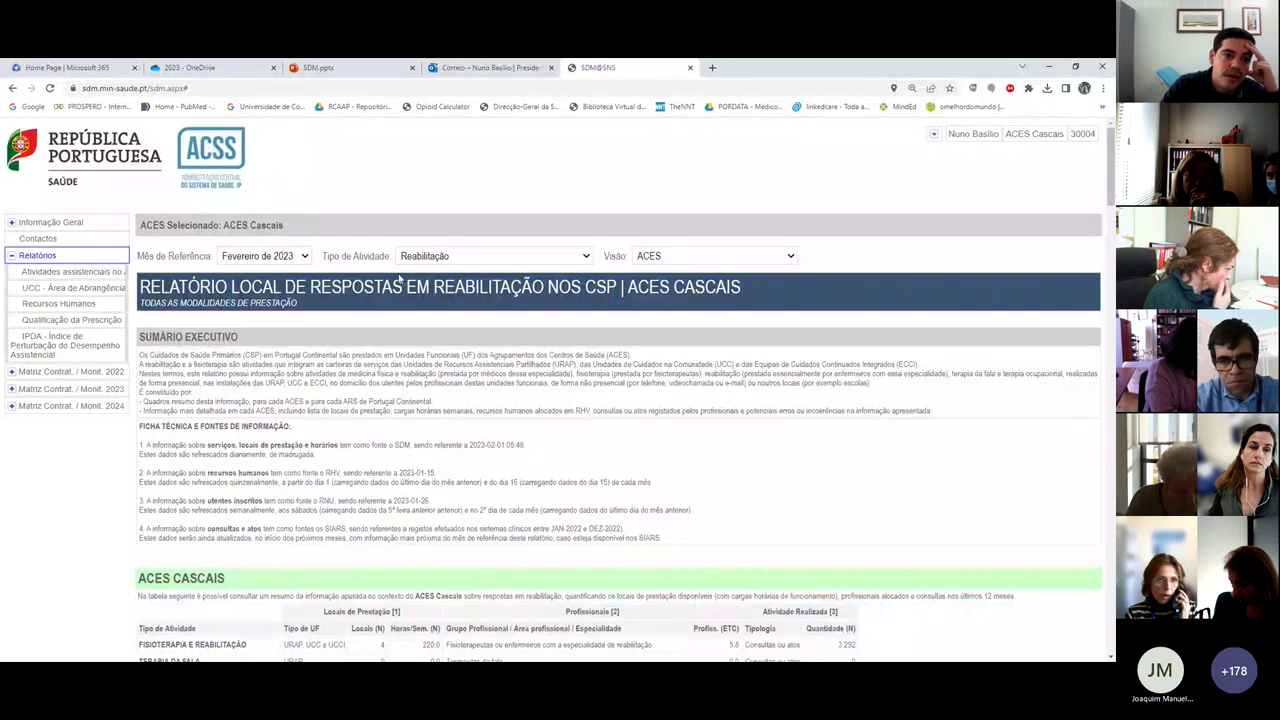
key("Up")
key("Up")
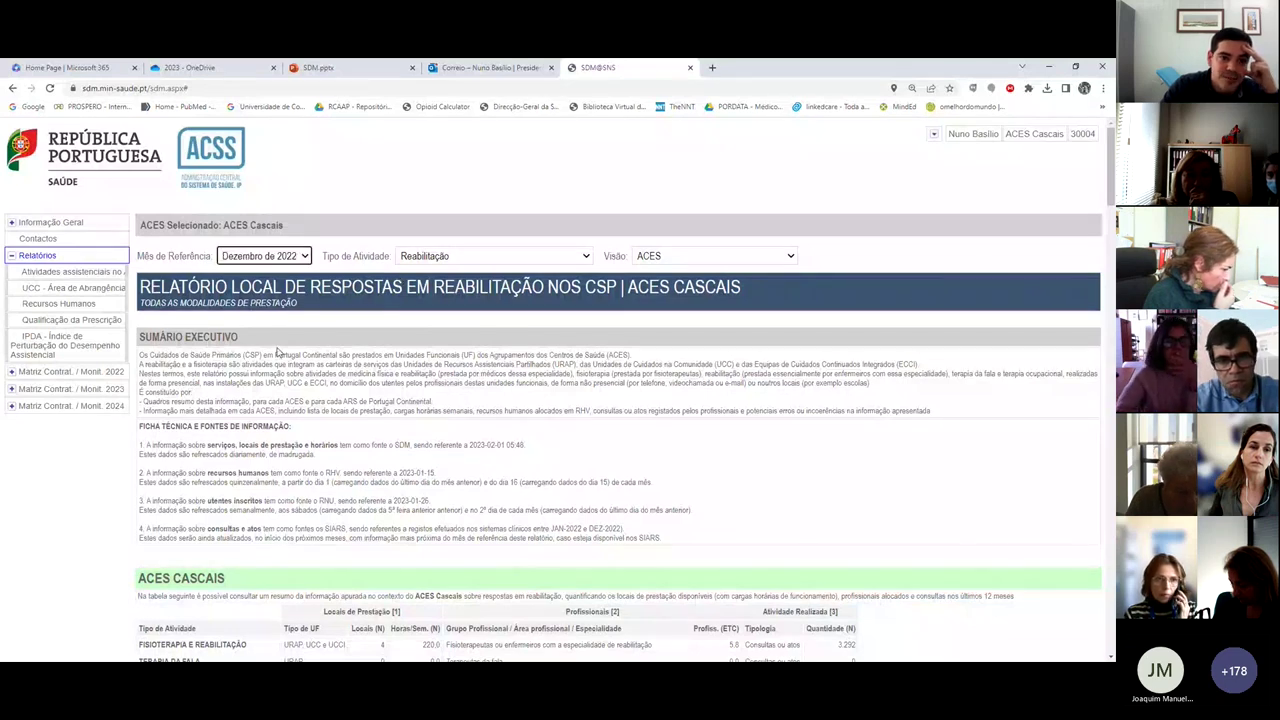
left_click(445, 261)
left_click(476, 370)
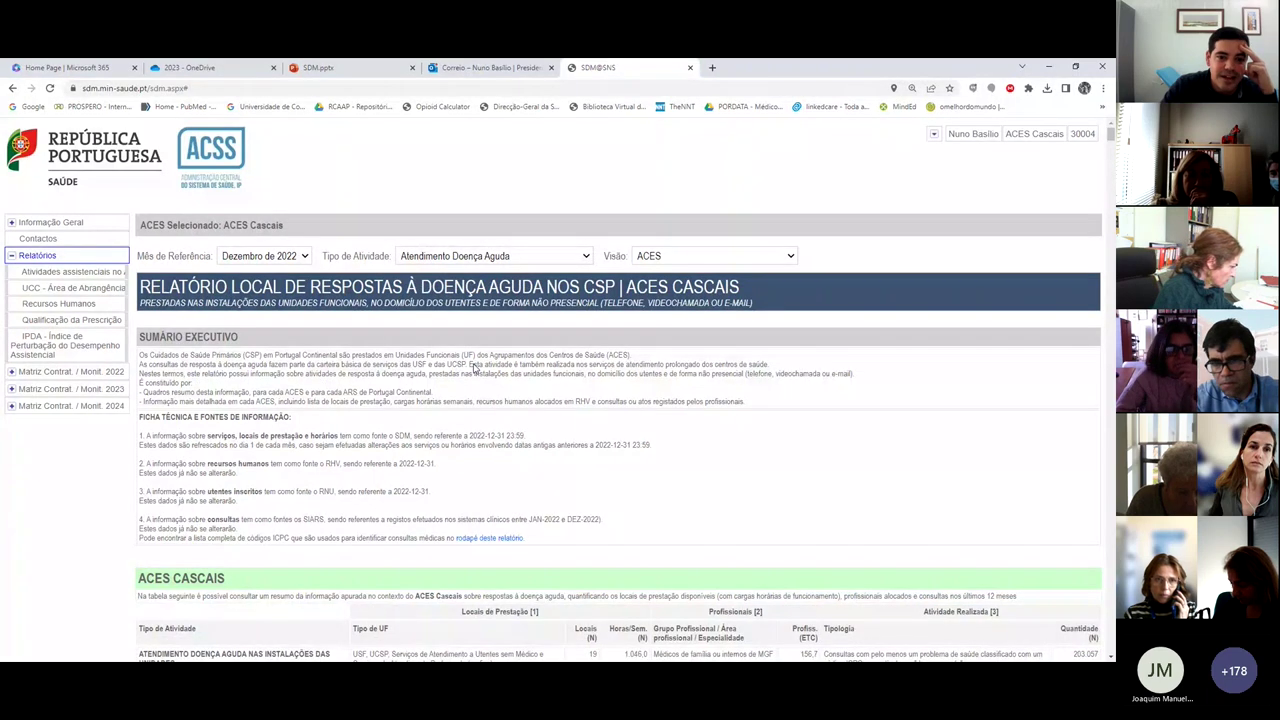
Step: Review the acute illness report's summary, information sources and ACES Cascais table, highlighting the Tipologia text on consultations with a compatible ICPC code
scroll(760, 414, "down", 2)
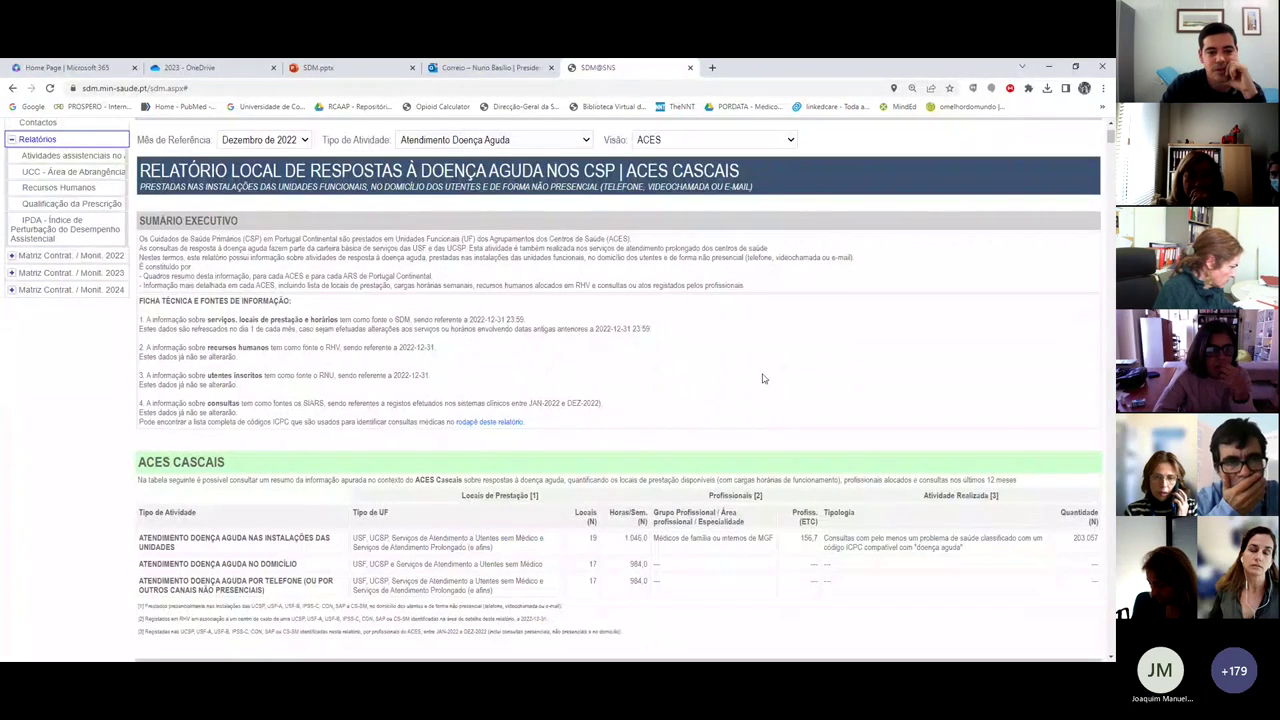
scroll(770, 390, "down", 1)
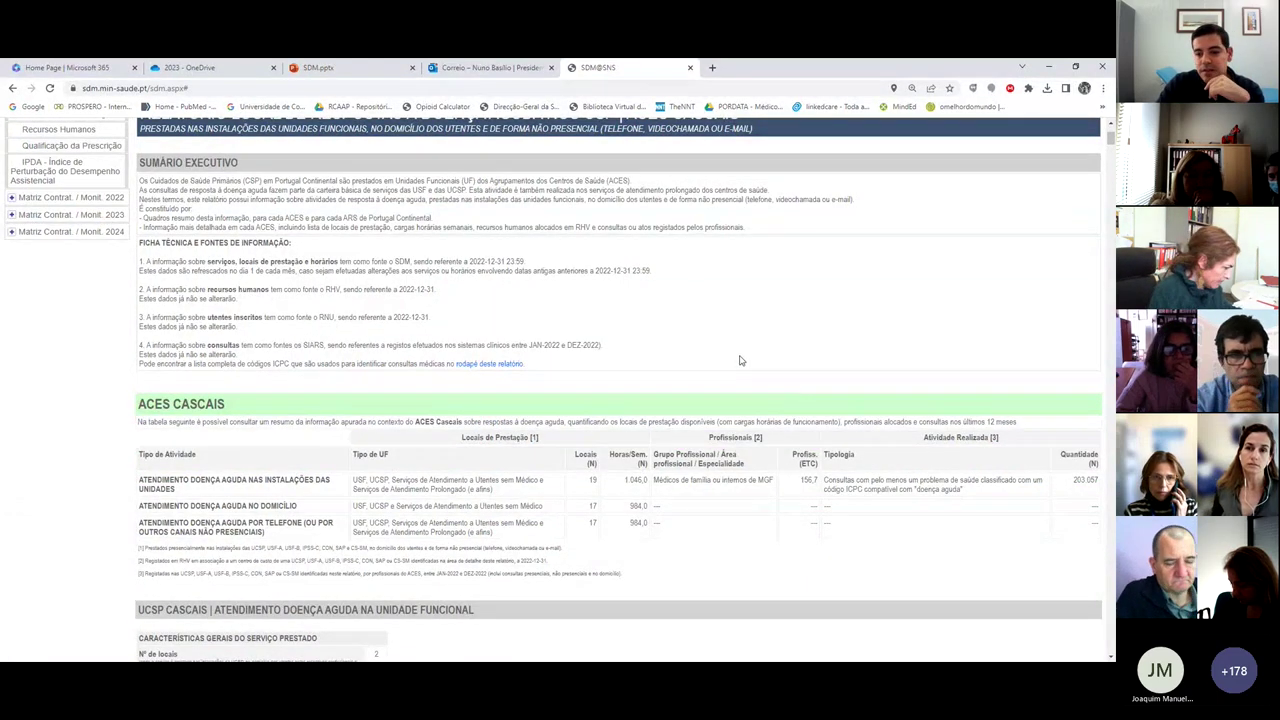
scroll(748, 351, "down", 1)
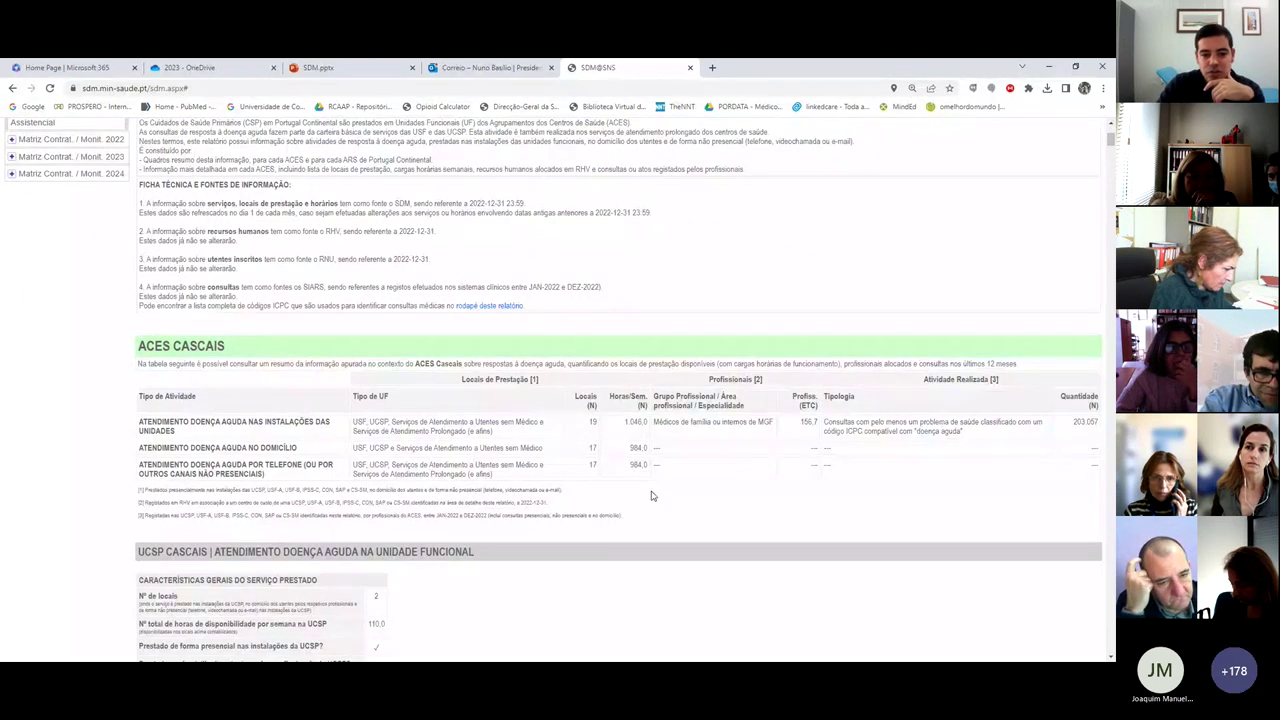
scroll(673, 507, "down", 1)
scroll(711, 477, "up", 2)
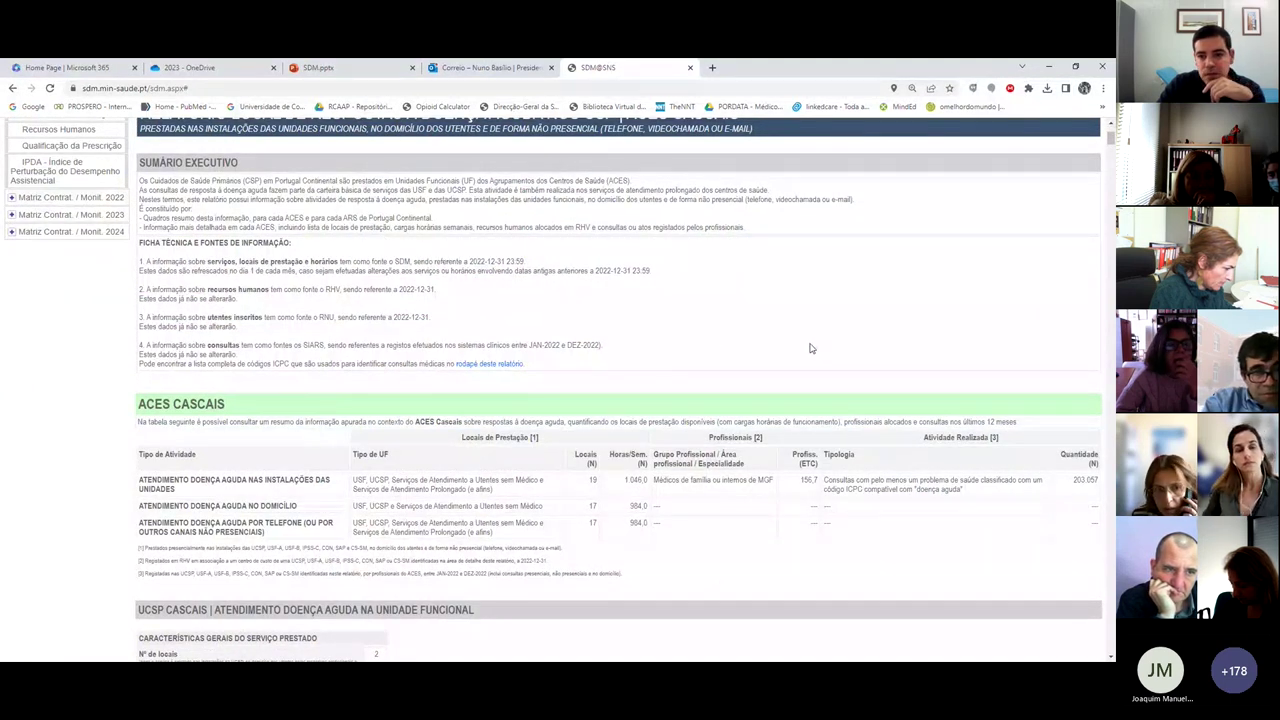
scroll(815, 385, "down", 6)
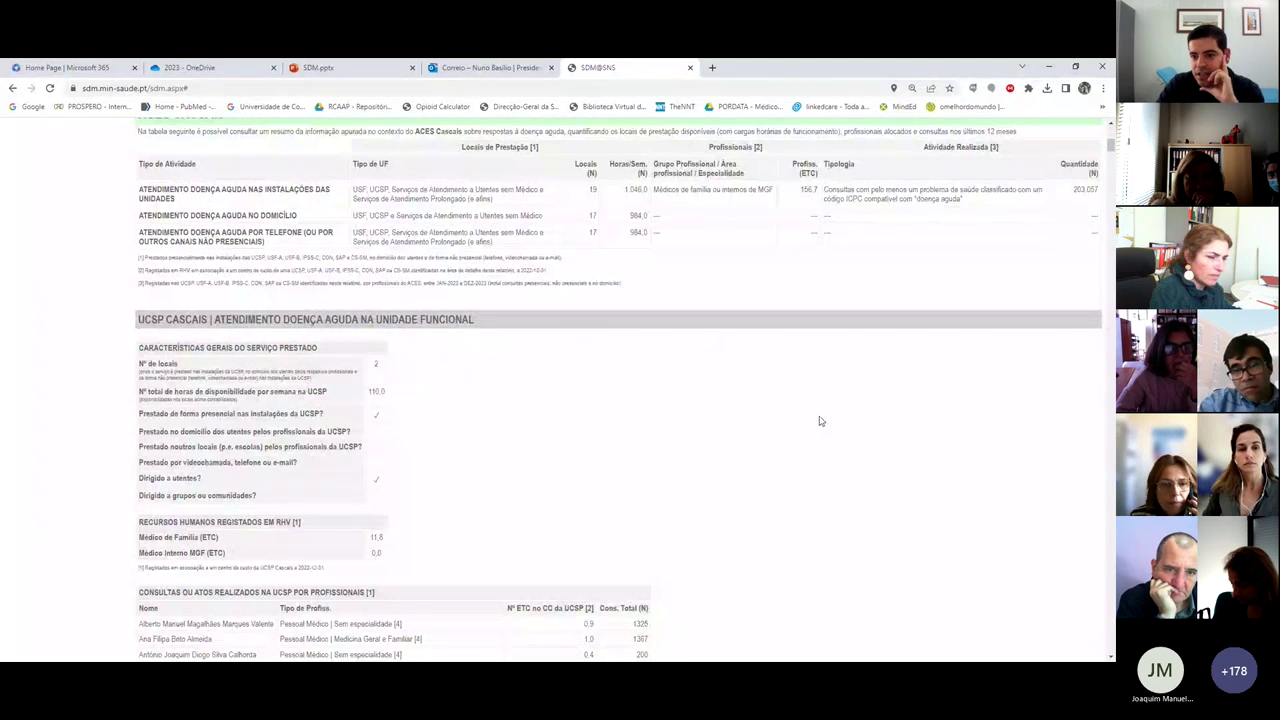
scroll(818, 420, "up", 2)
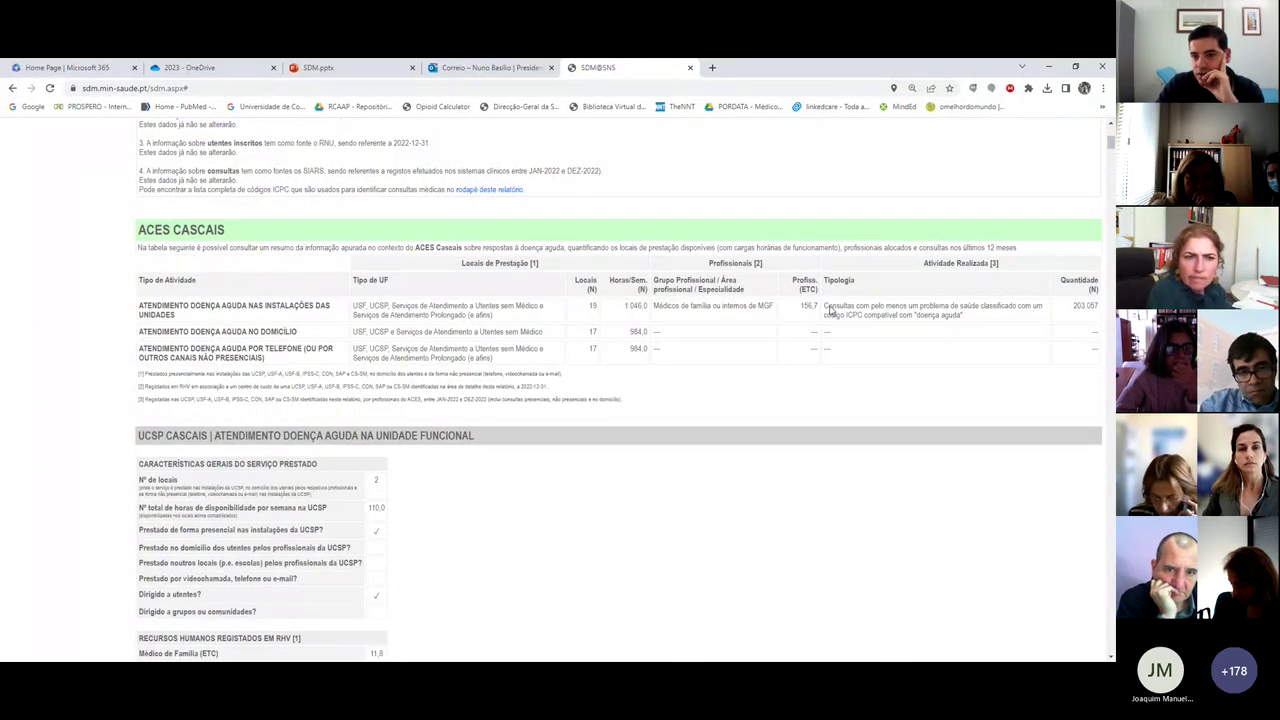
left_click_drag(825, 306, 1031, 320)
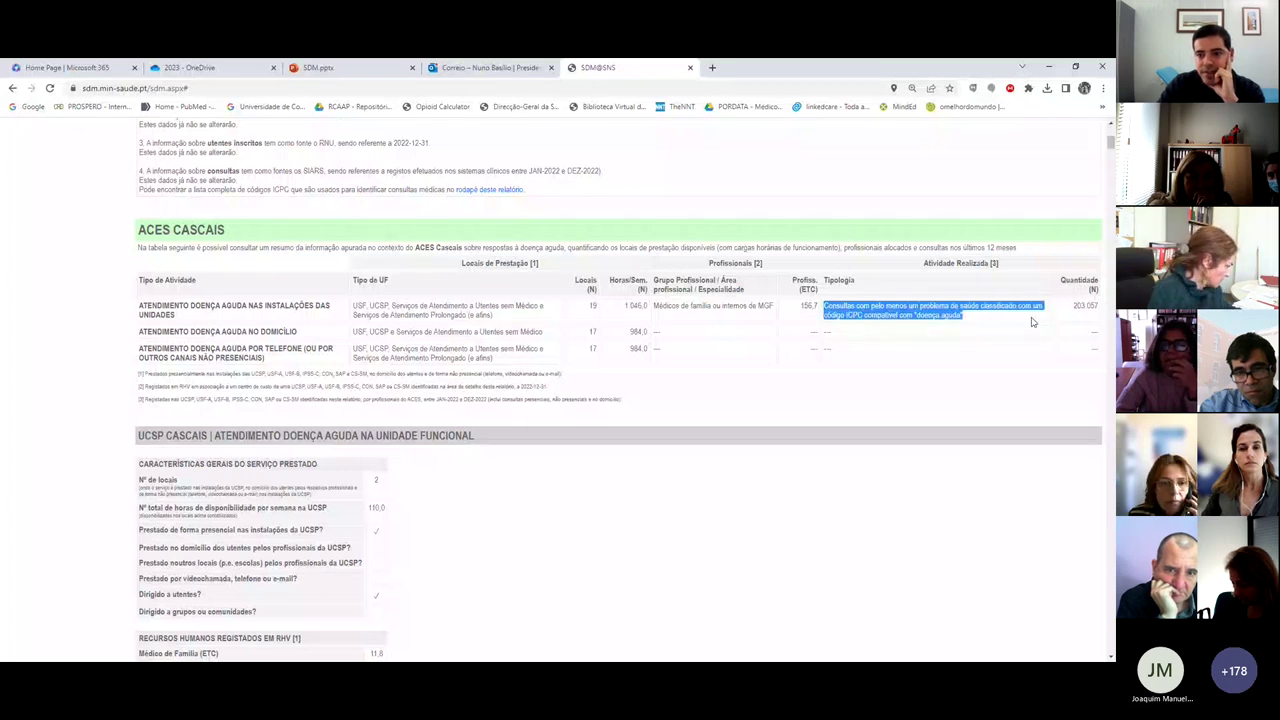
left_click(946, 326)
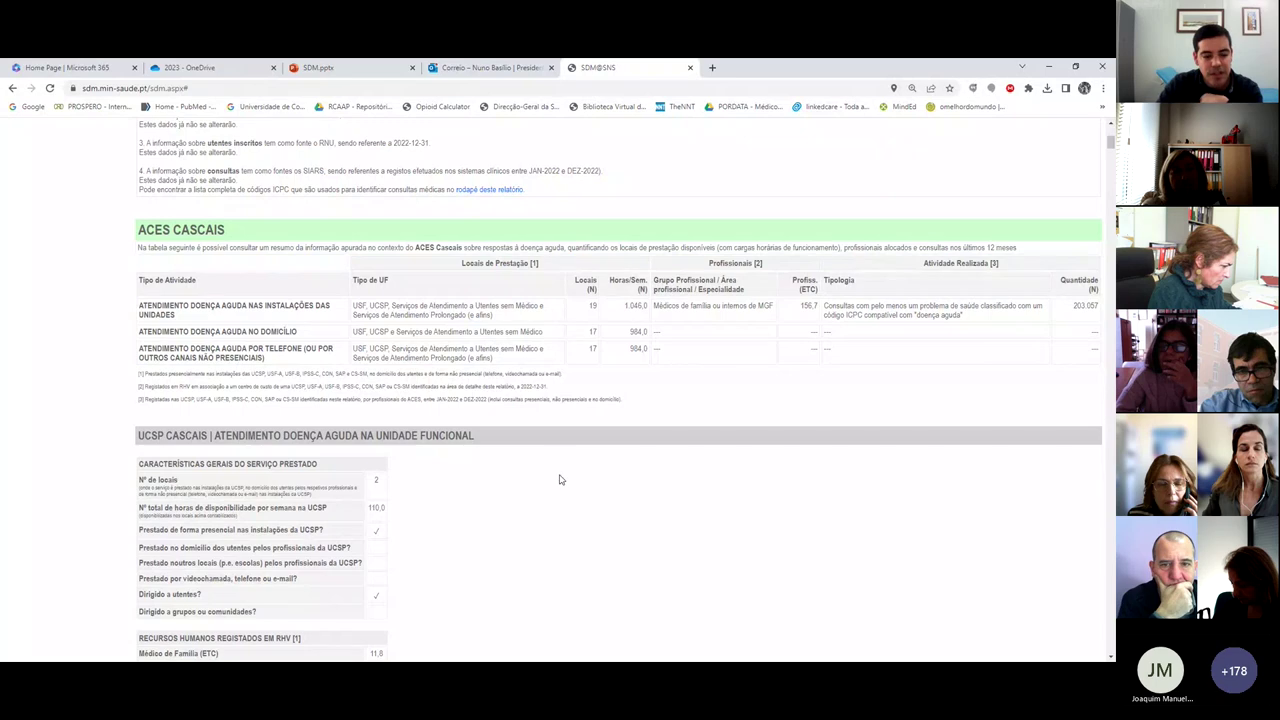
Step: Skim the acute illness sections for UCSP Cascais, São Domingos de Rana and Parede, covering care in the unit, at home and by telephone
scroll(610, 529, "down", 3)
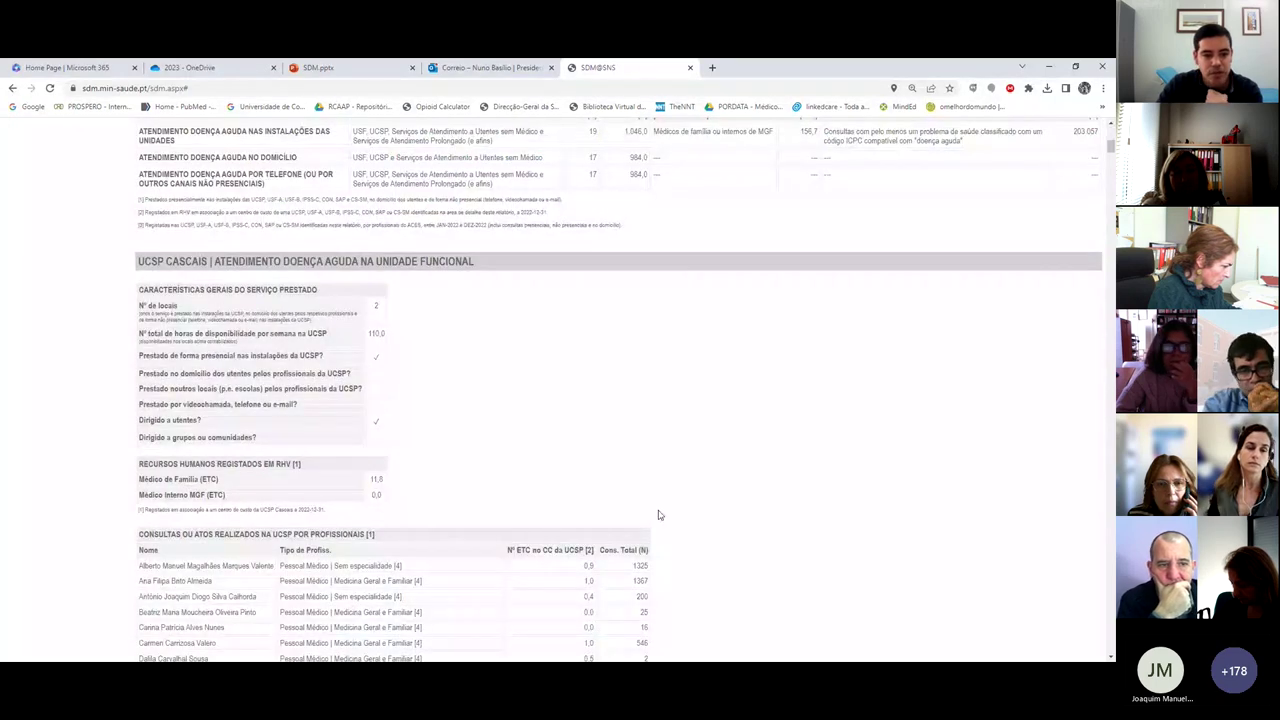
scroll(577, 445, "up", 2)
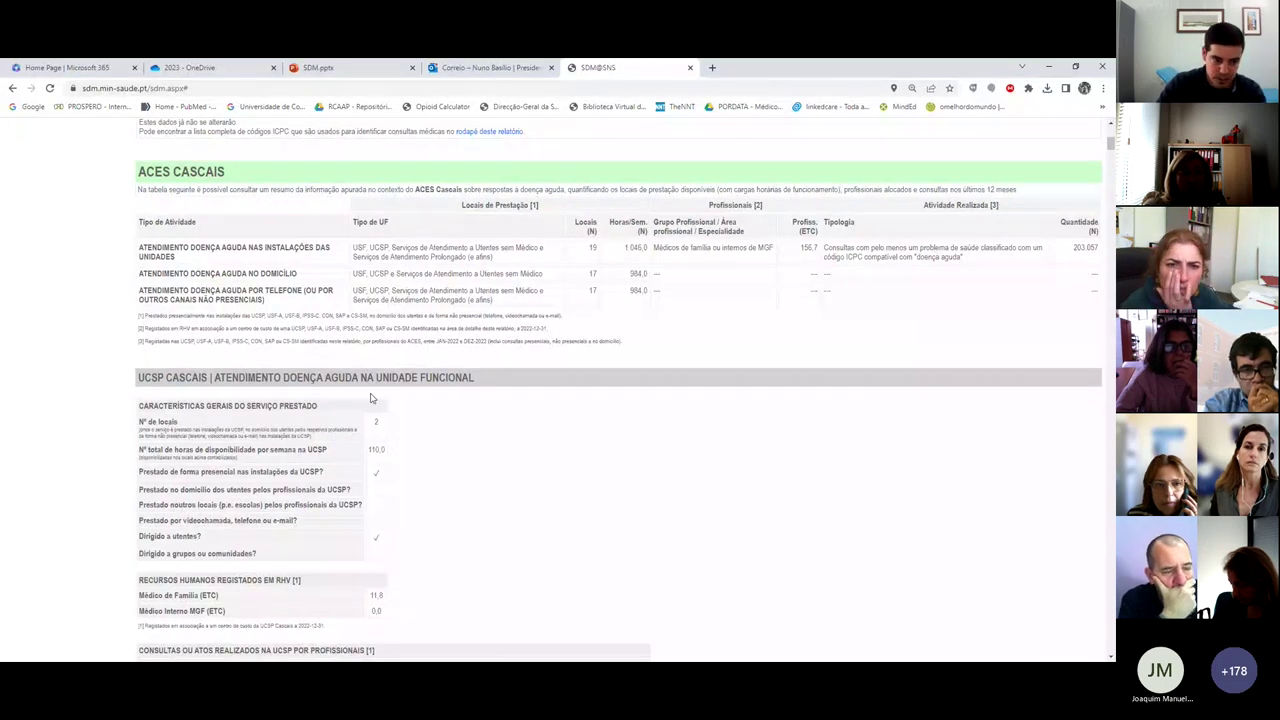
scroll(370, 398, "down", 6)
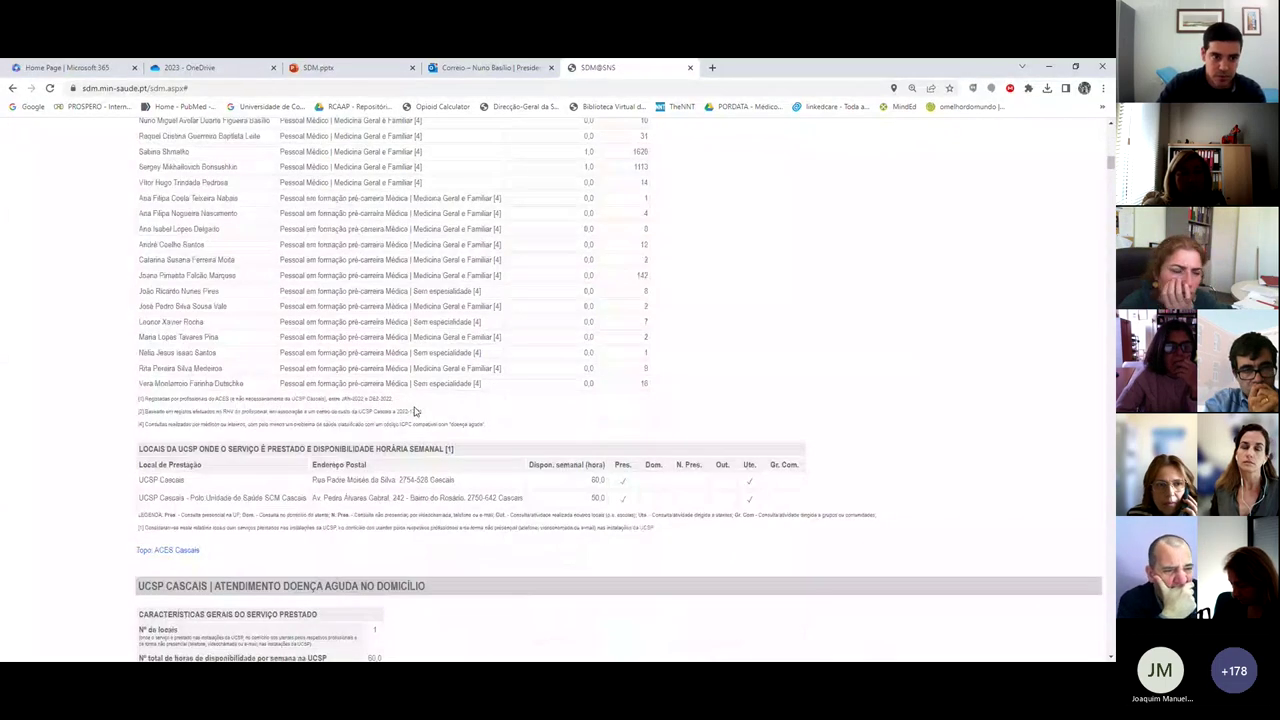
scroll(308, 395, "down", 7)
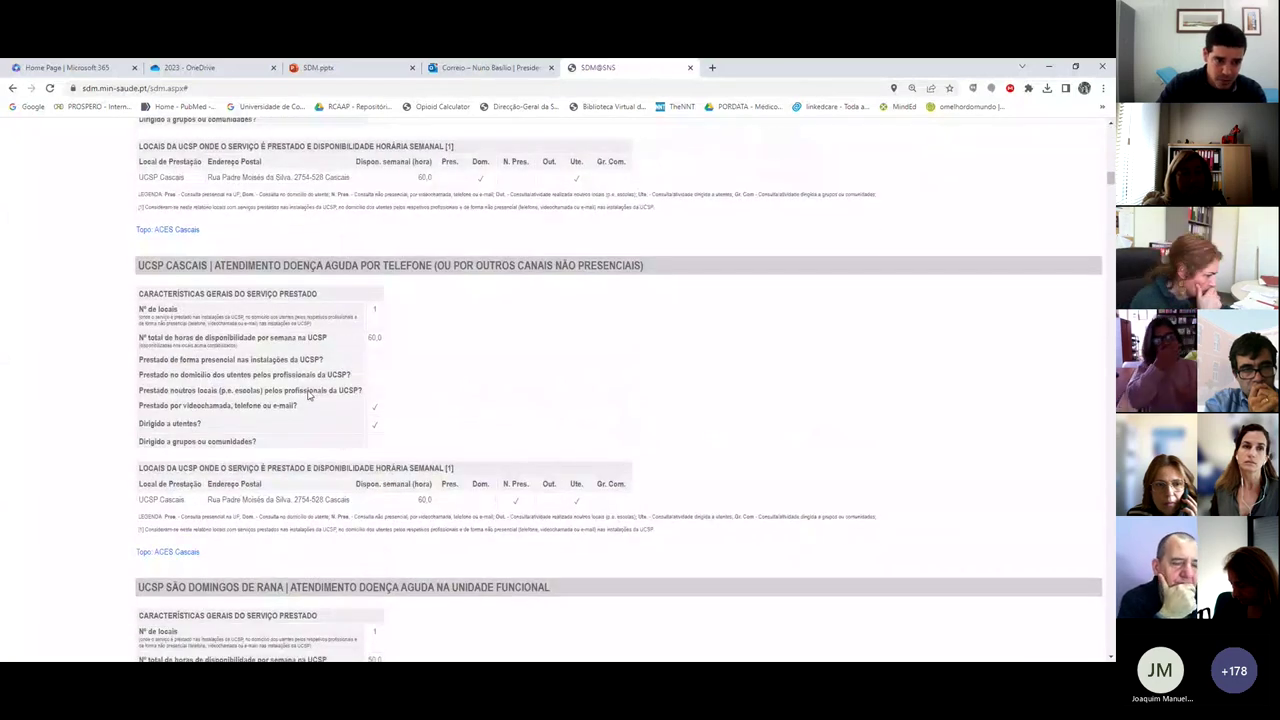
scroll(315, 394, "down", 3)
scroll(326, 392, "down", 1)
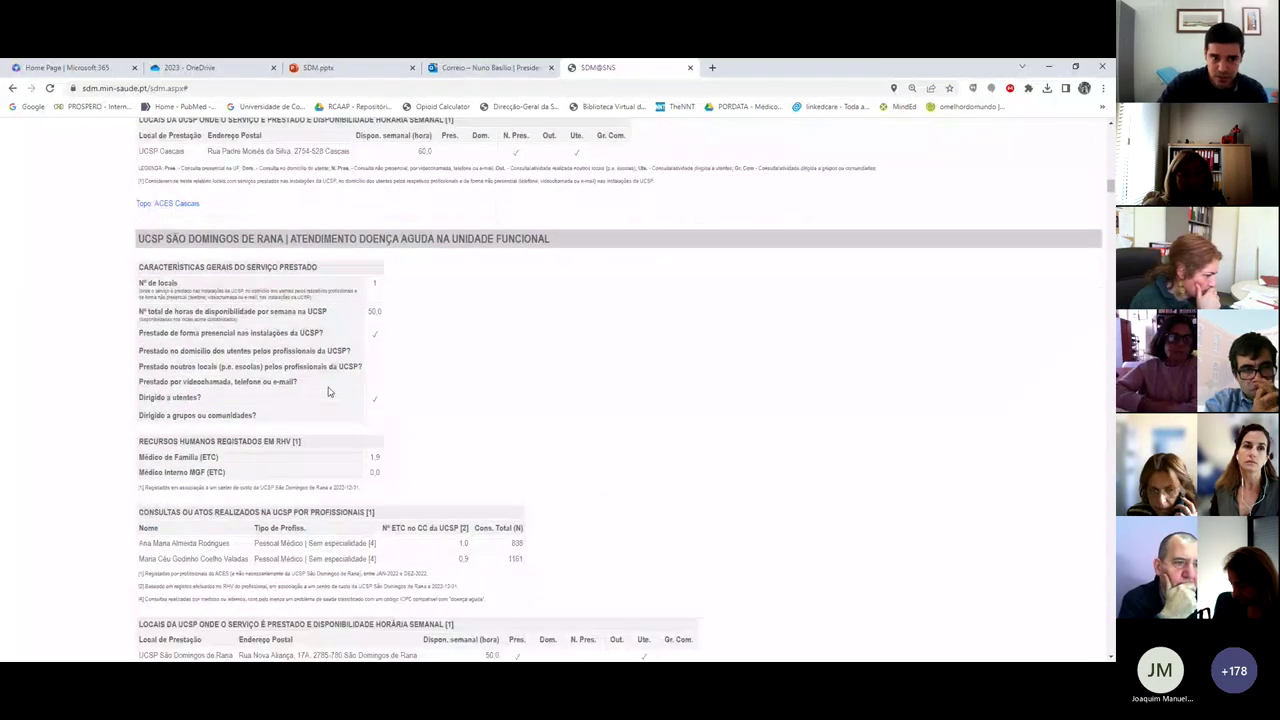
scroll(340, 390, "down", 1)
scroll(340, 390, "down", 10)
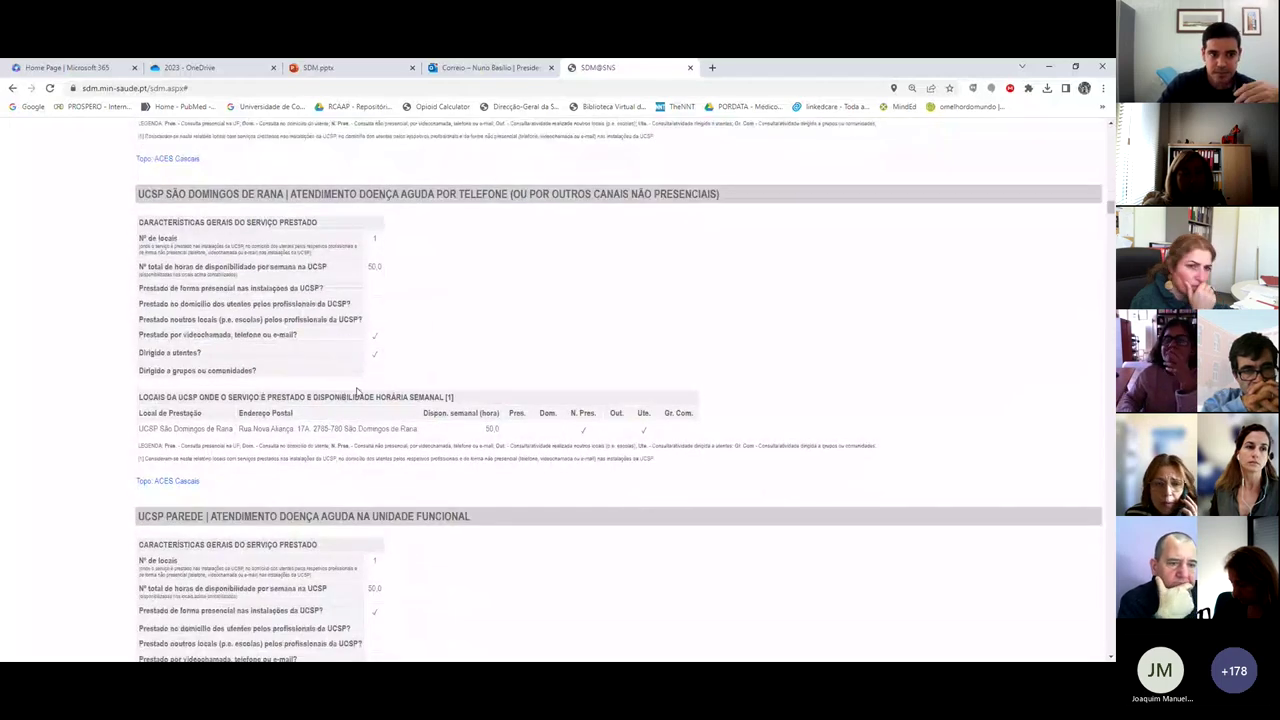
scroll(400, 390, "down", 2)
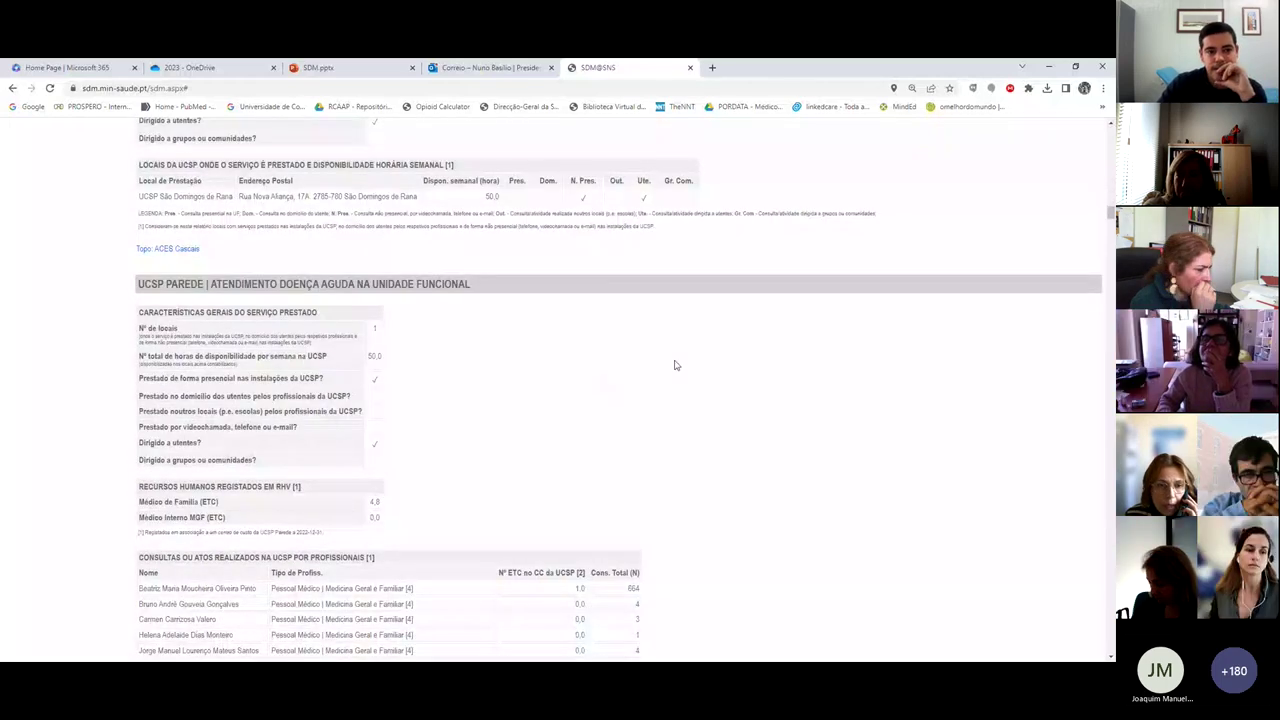
scroll(880, 368, "up", 1)
scroll(899, 373, "up", 15)
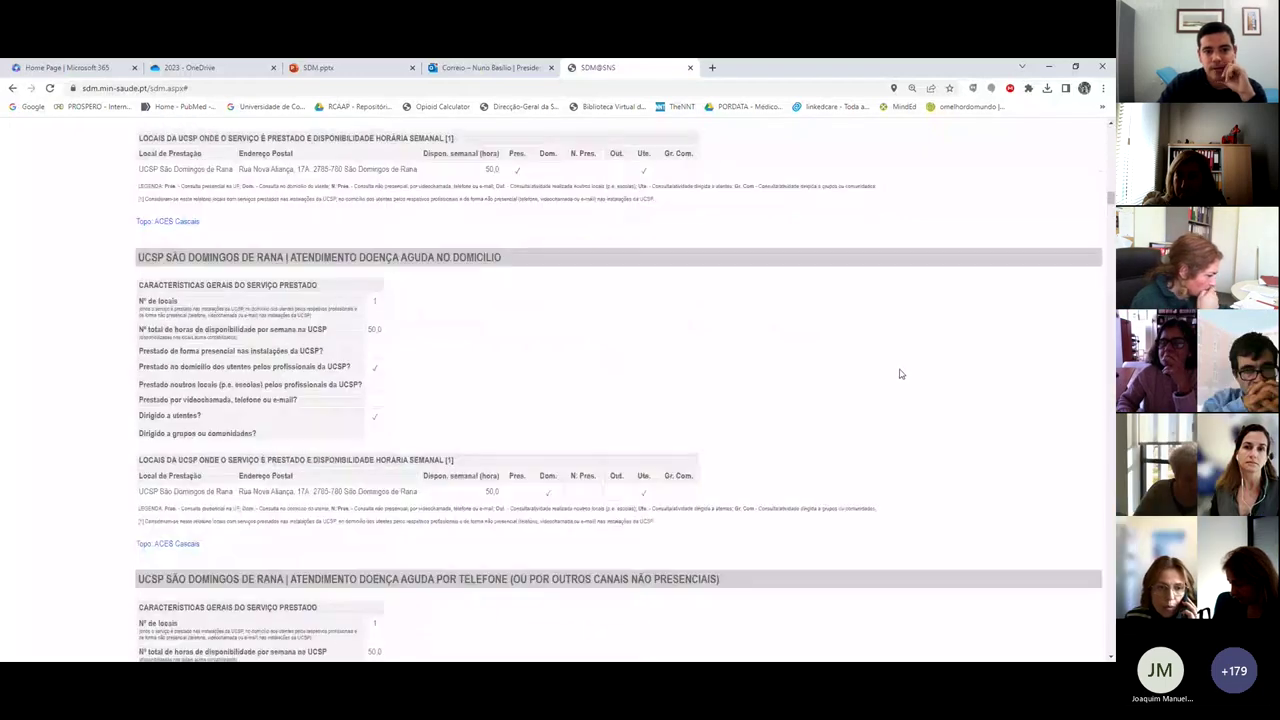
scroll(899, 373, "up", 20)
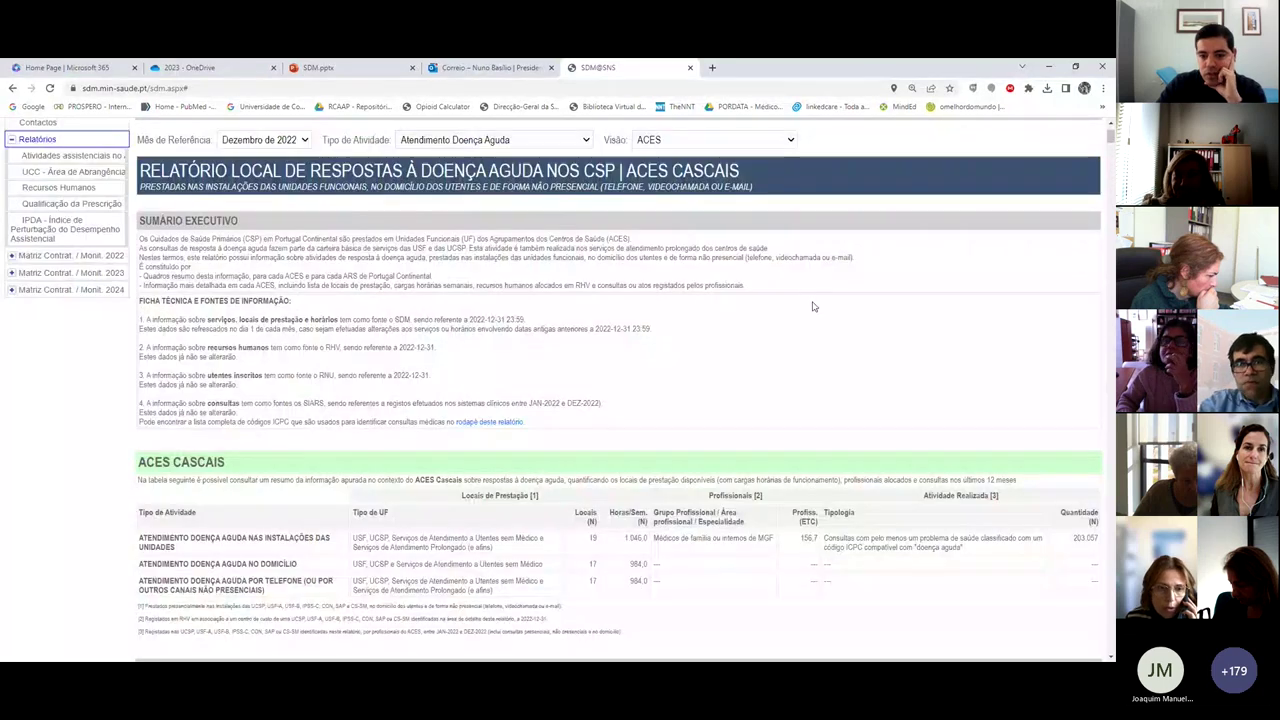
Step: Examine the UCSP Cascais table of consultations by professional and compare it with the ACES Cascais summary table
scroll(574, 354, "down", 15)
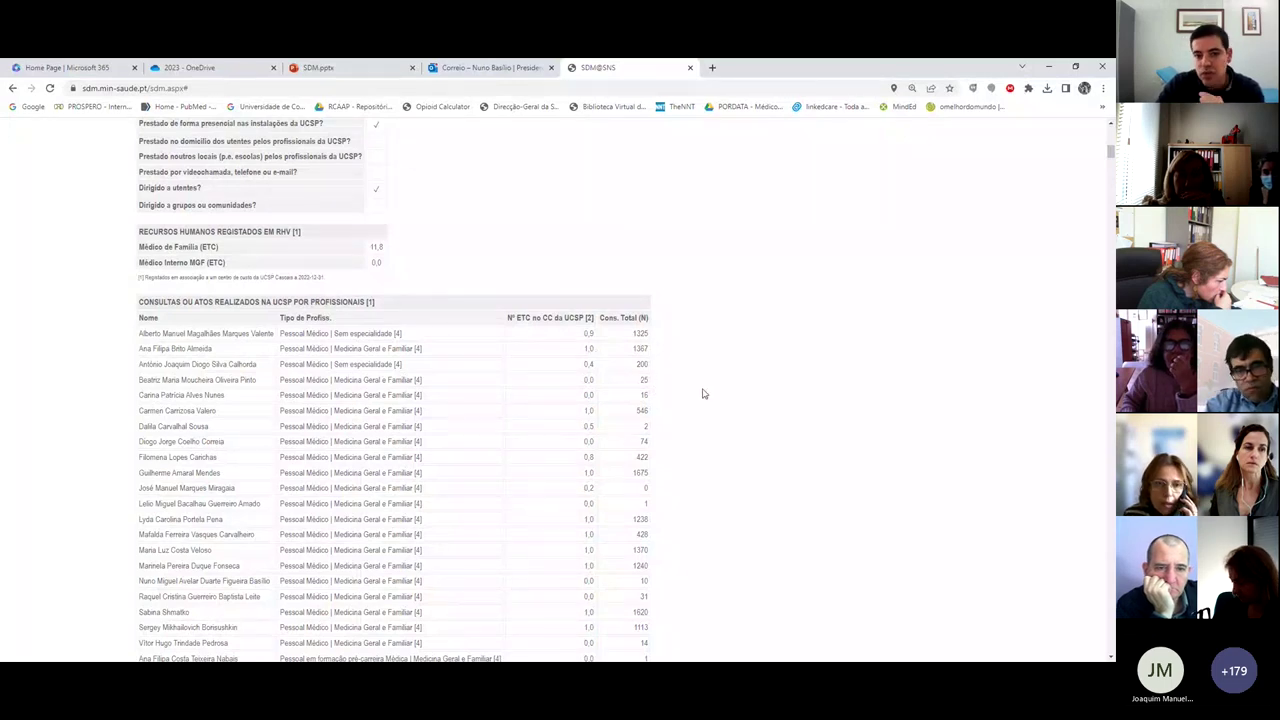
scroll(697, 397, "up", 1)
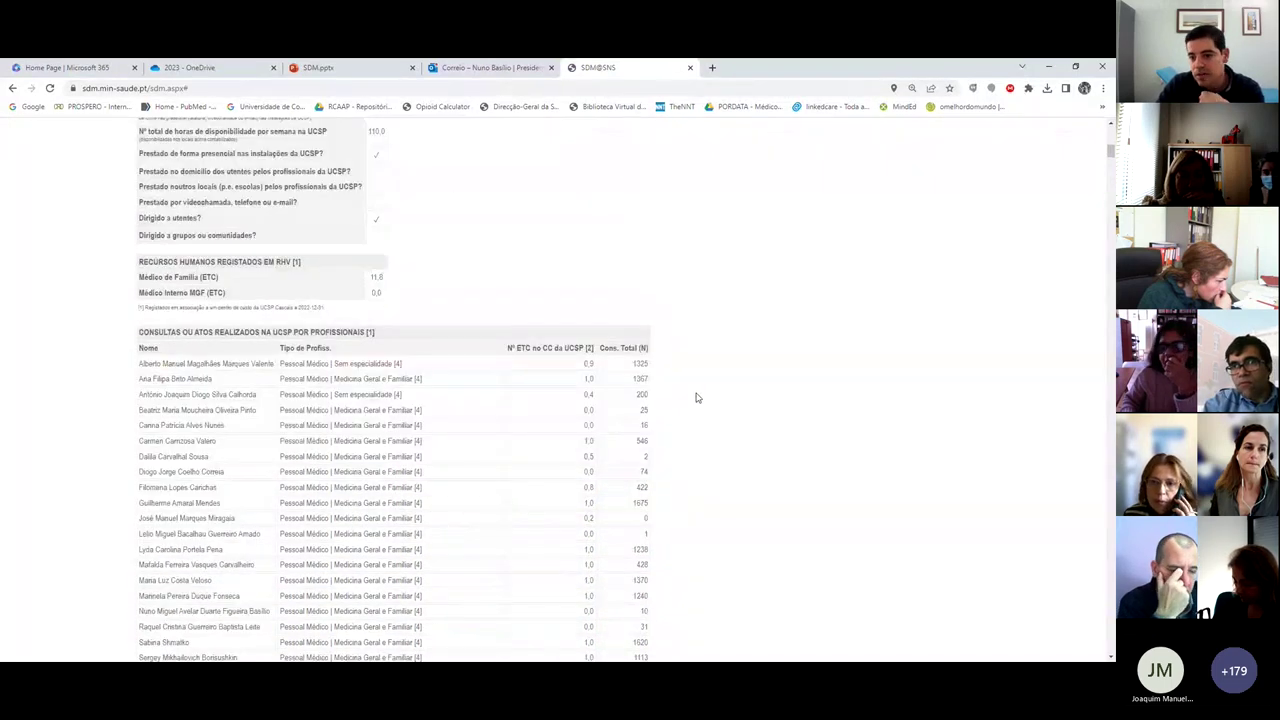
scroll(697, 397, "up", 5)
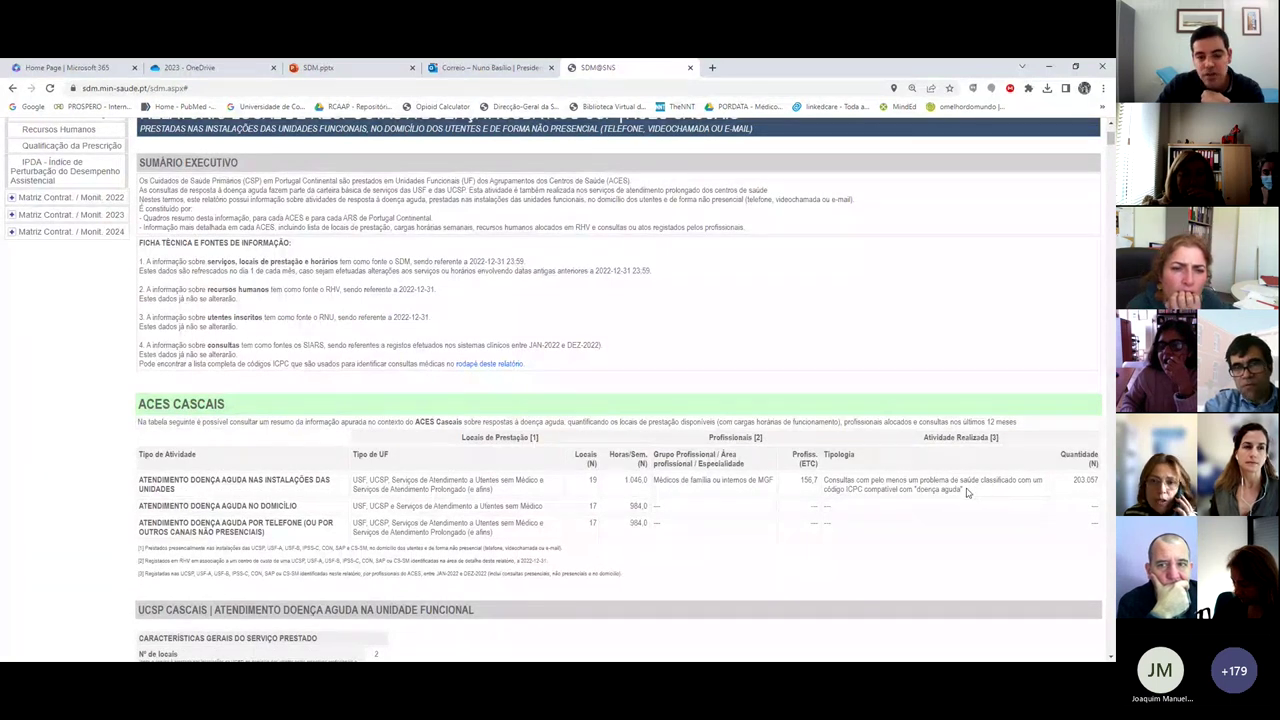
Step: Highlight the note on the complete ICPC code list and browse the psychological, respiratory and skin codes in the report's footer
scroll(620, 320, "up", 2)
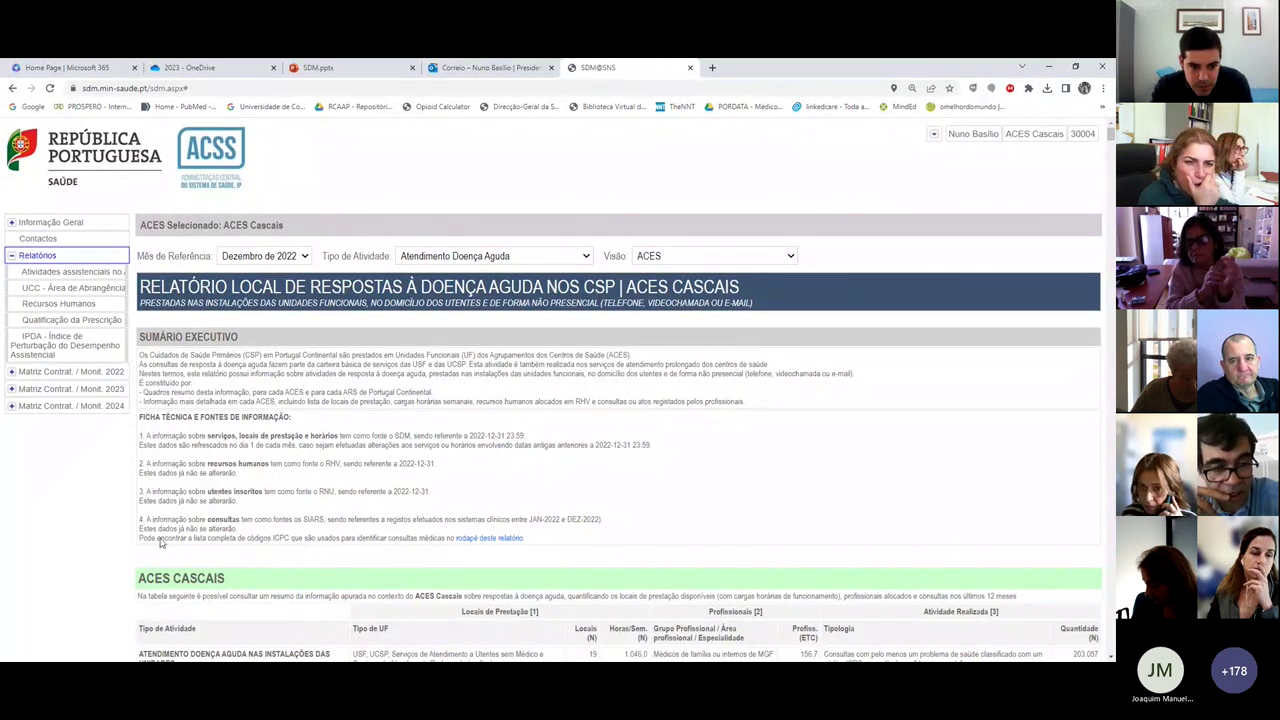
left_click_drag(160, 543, 710, 541)
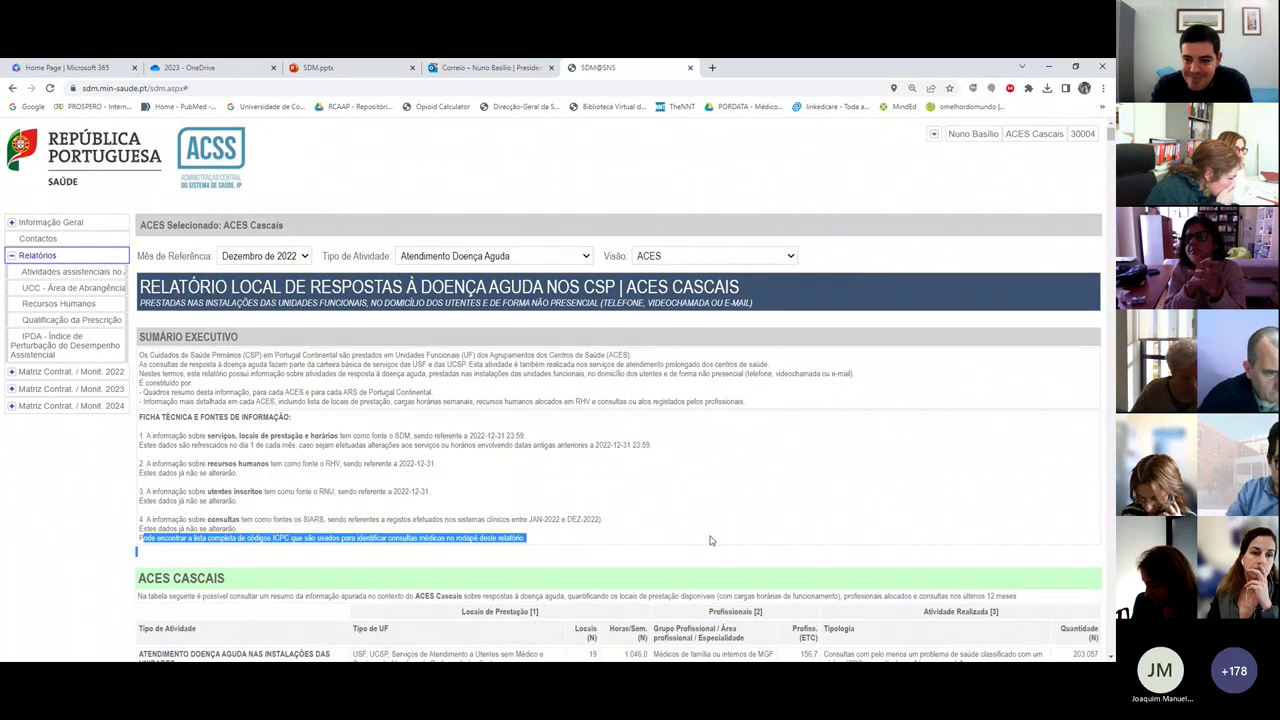
left_click(710, 541)
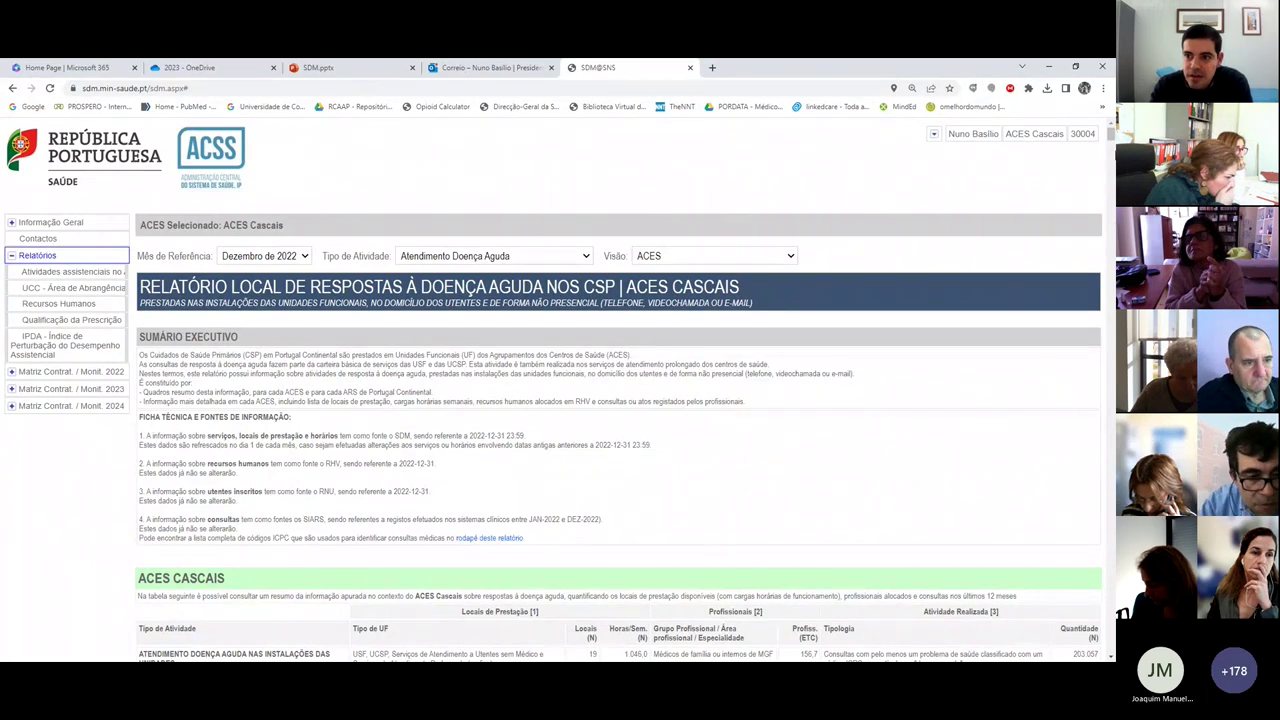
left_click_drag(1110, 138, 1110, 555)
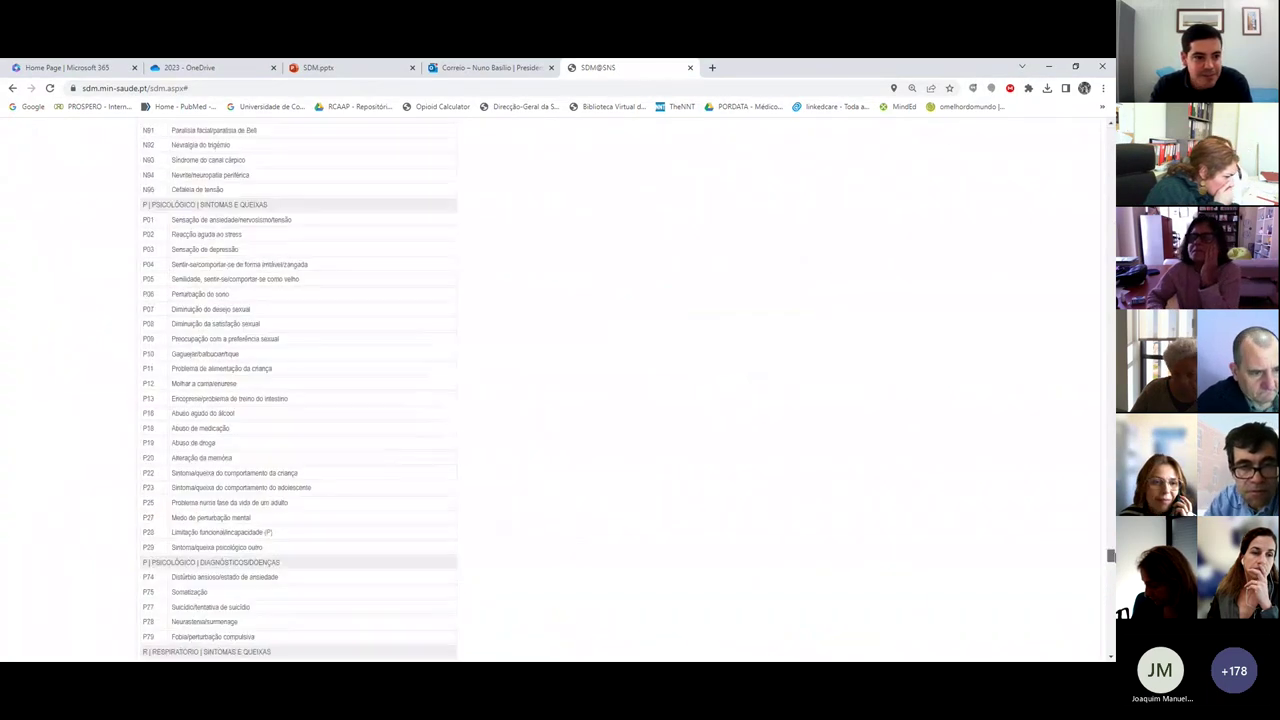
scroll(299, 389, "down", 4)
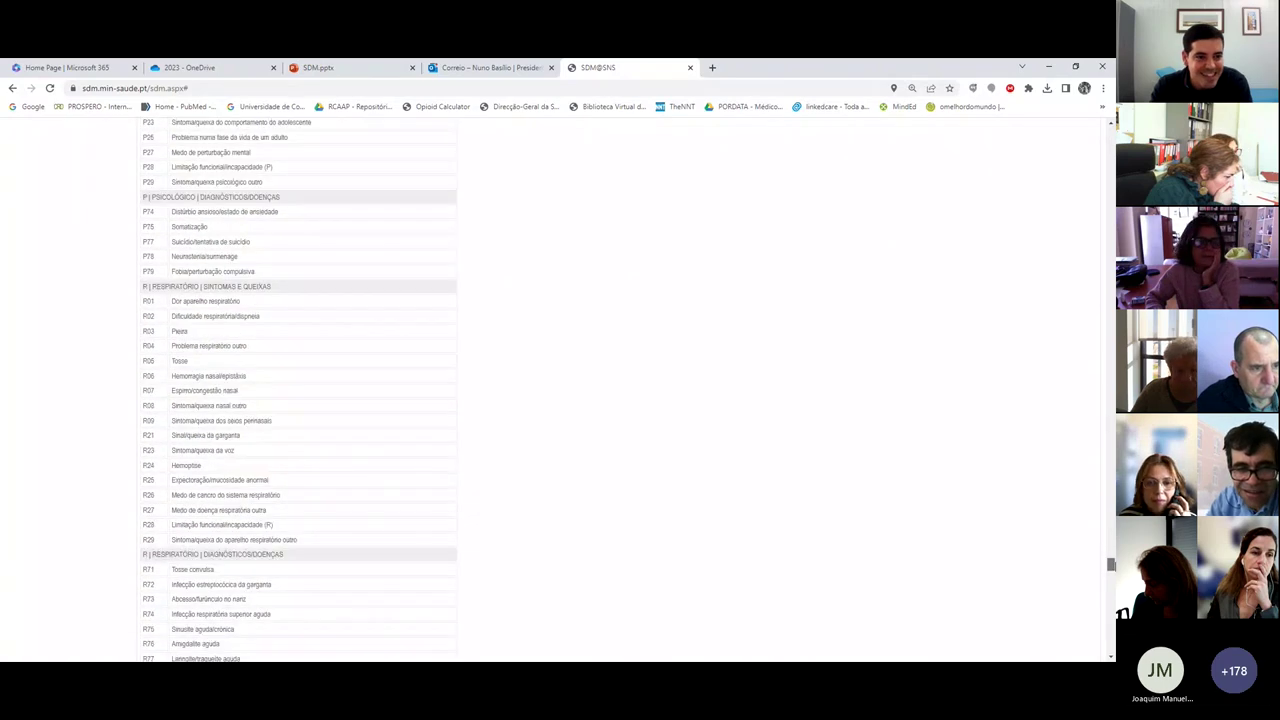
scroll(299, 389, "down", 8)
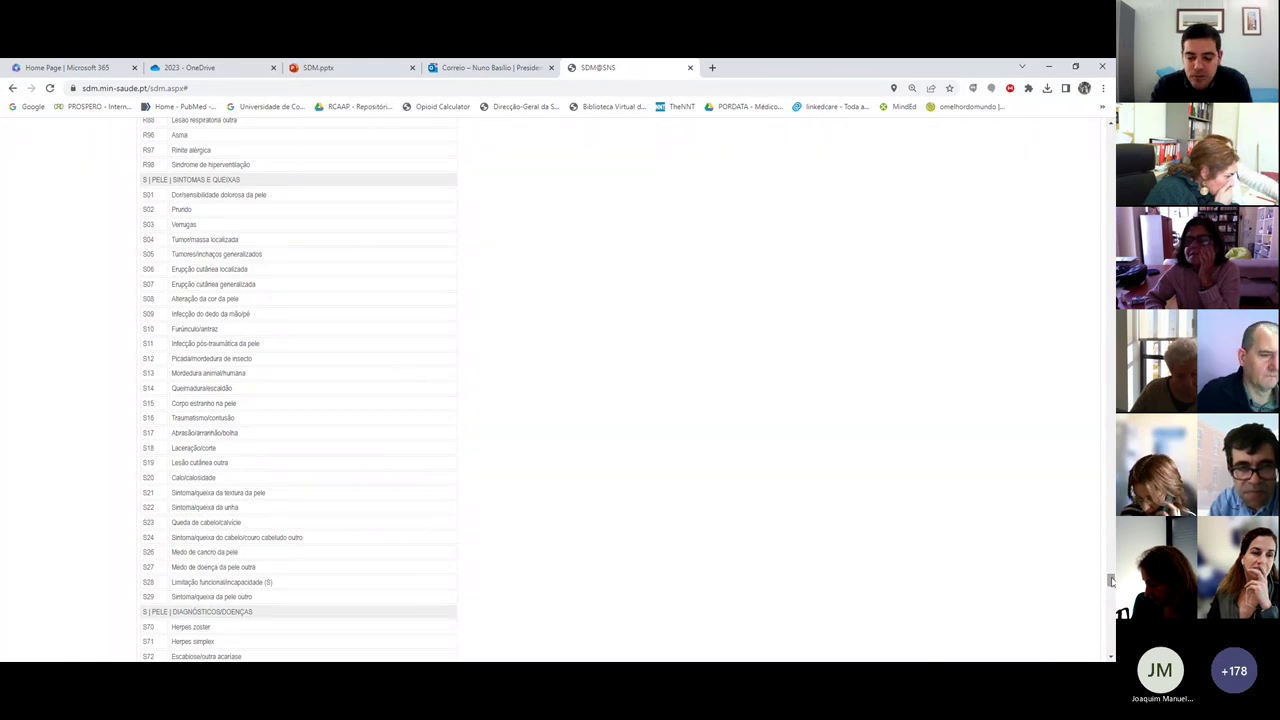
left_click_drag(1110, 580, 1110, 133)
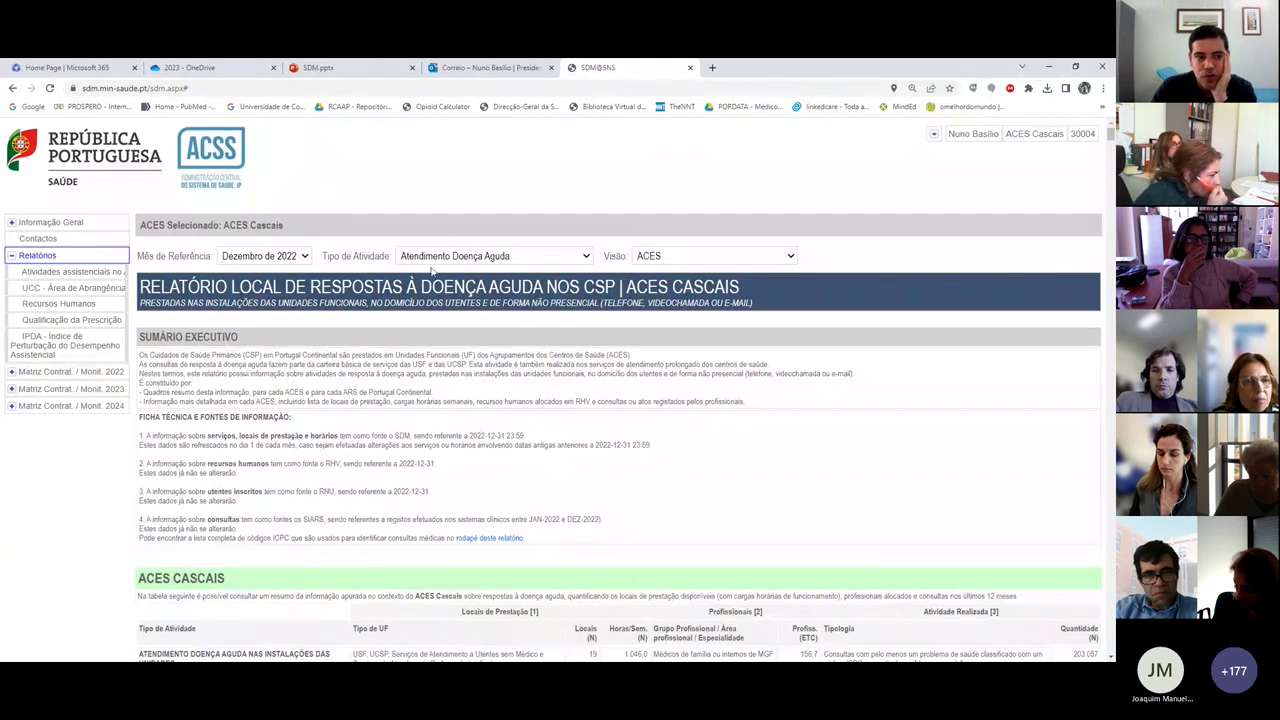
Step: Open the Recursos Humanos report and skim its staff distribution tables by professional group and the cost centre mapping
left_click(79, 324)
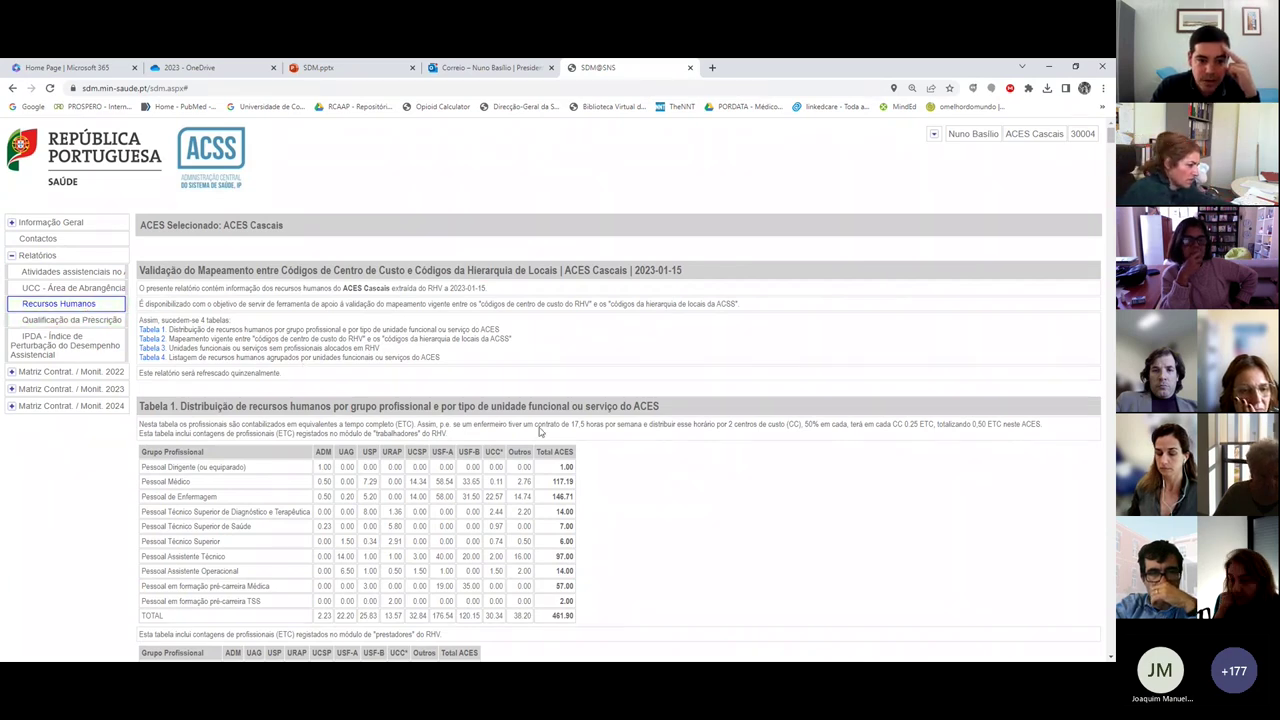
scroll(680, 370, "down", 1)
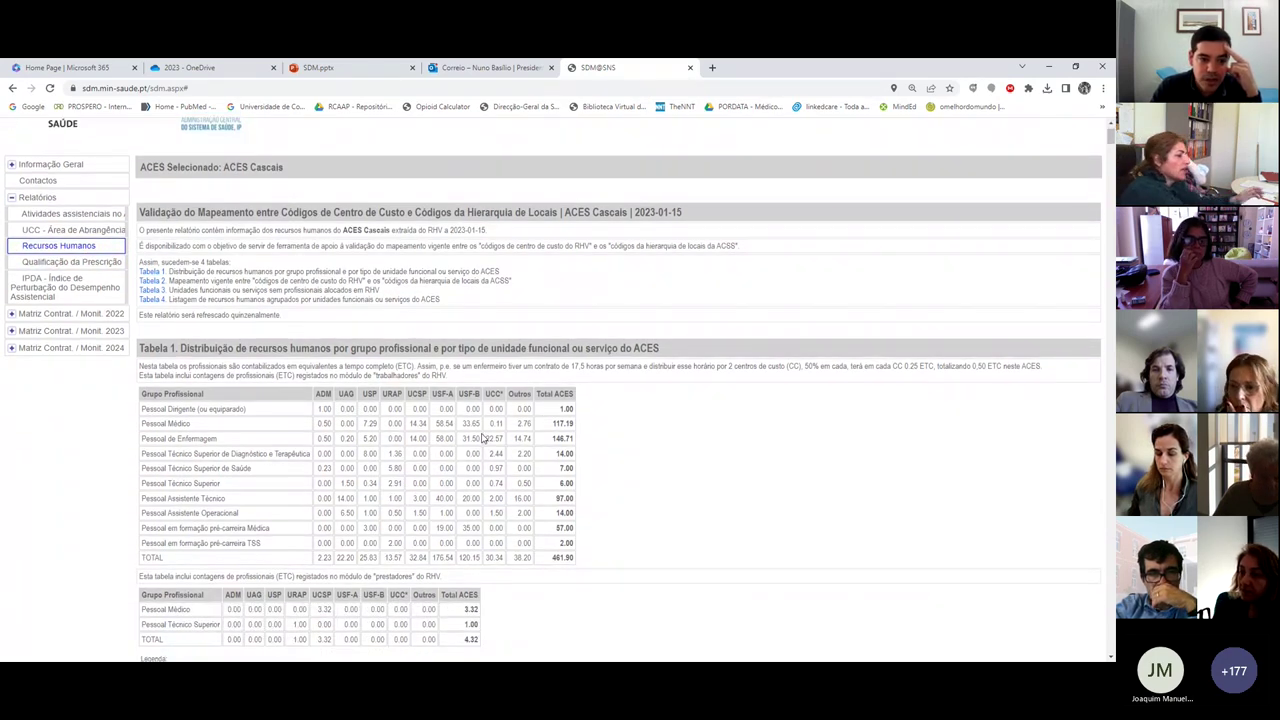
scroll(480, 432, "down", 4)
scroll(483, 430, "down", 1)
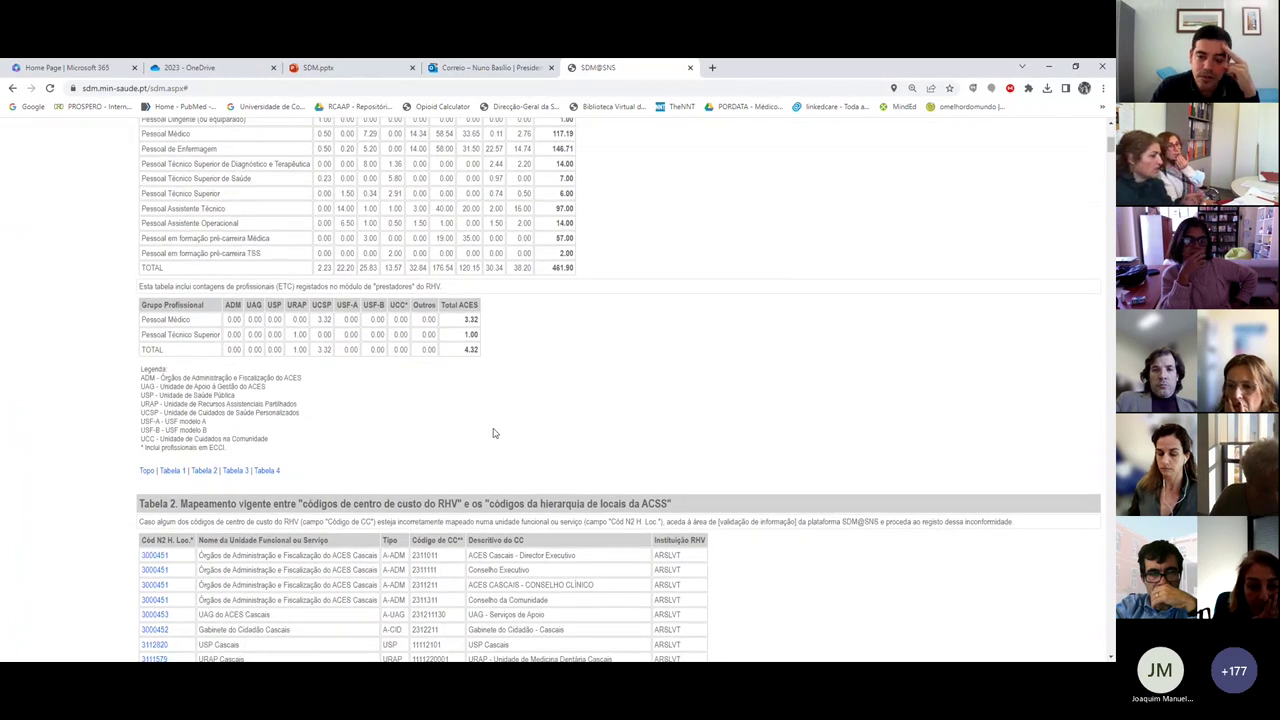
scroll(300, 390, "up", 6)
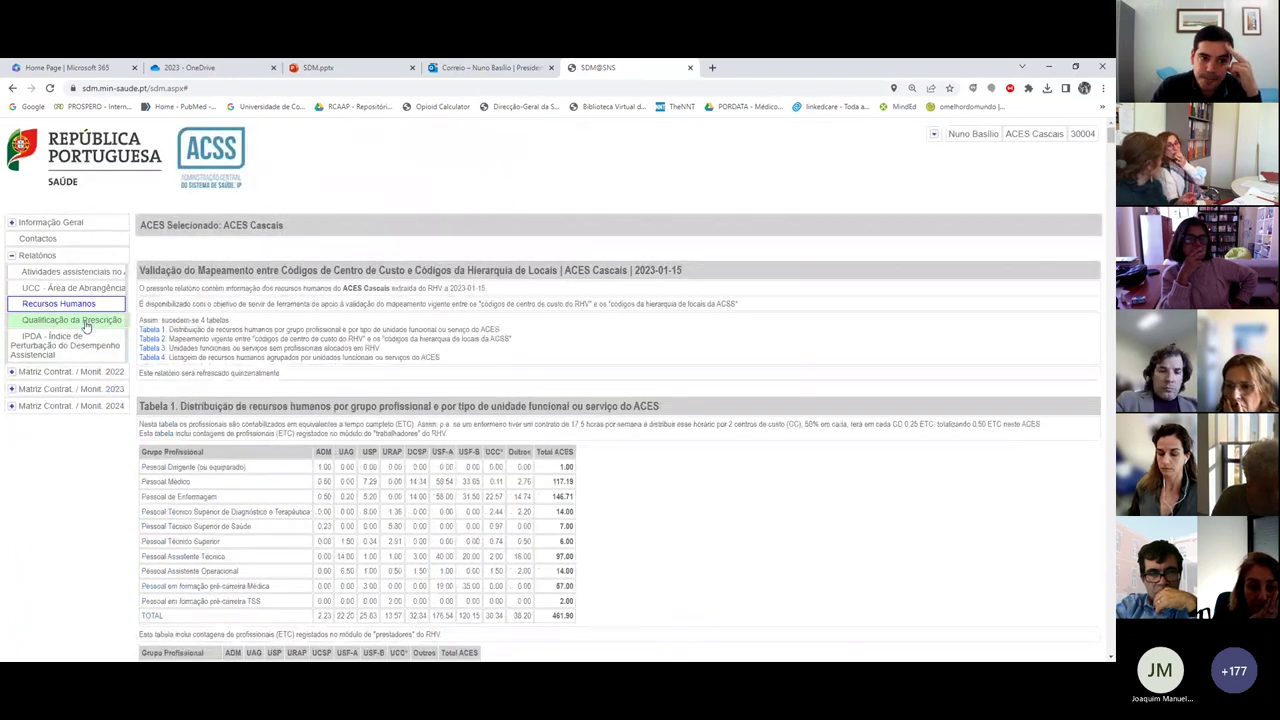
Step: Open the Qualificação da Prescrição report and browse the ATC medicine groups, including the diabetes, vitamin and antithrombotic drugs
left_click(86, 321)
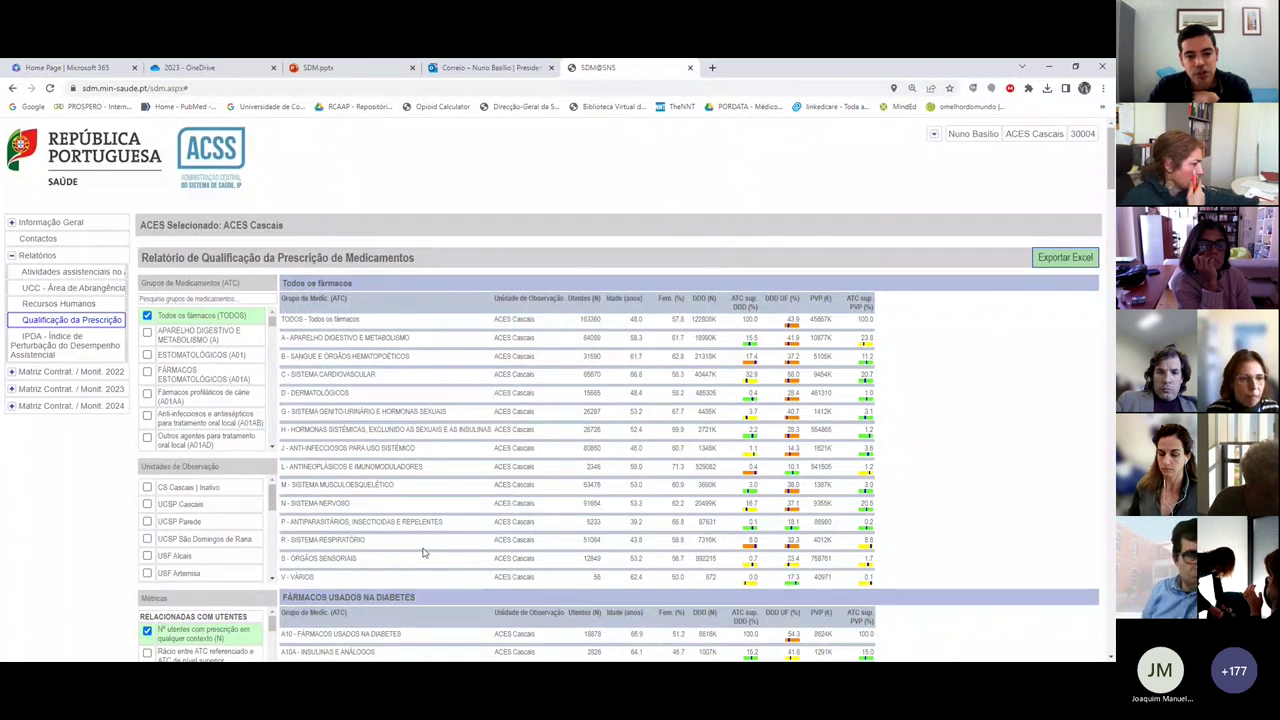
scroll(480, 555, "down", 1)
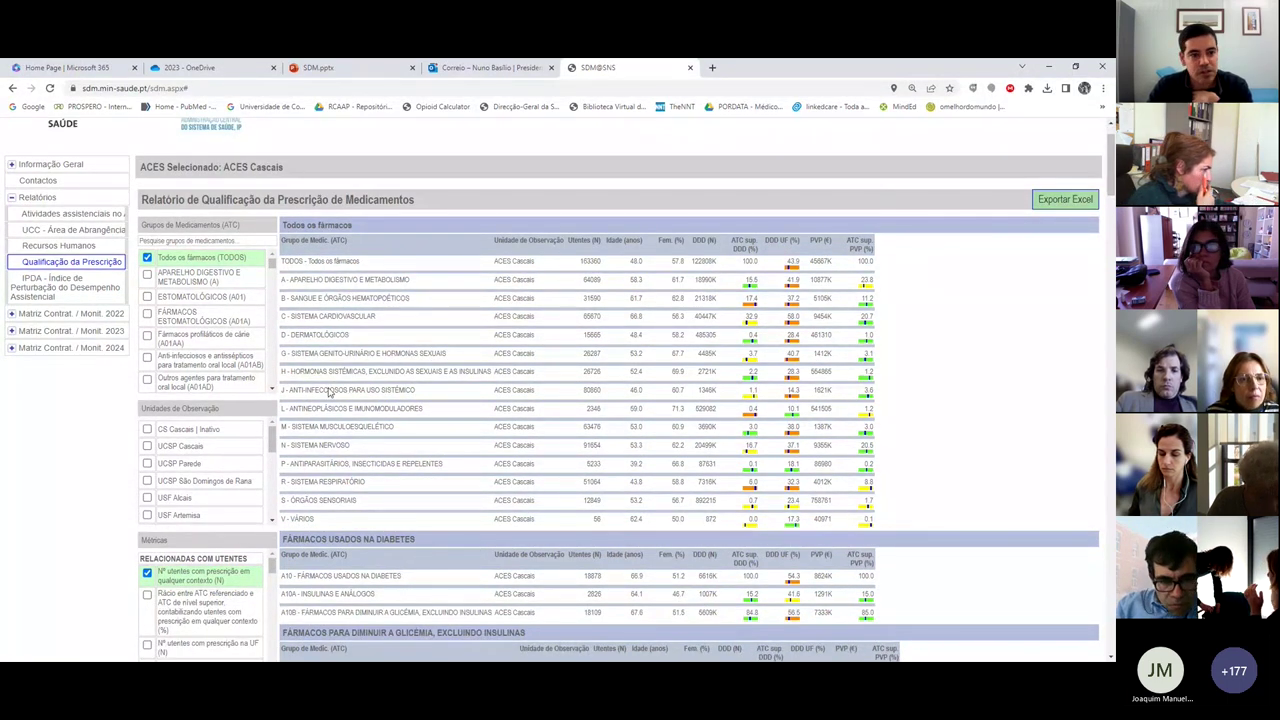
scroll(272, 278, "down", 5)
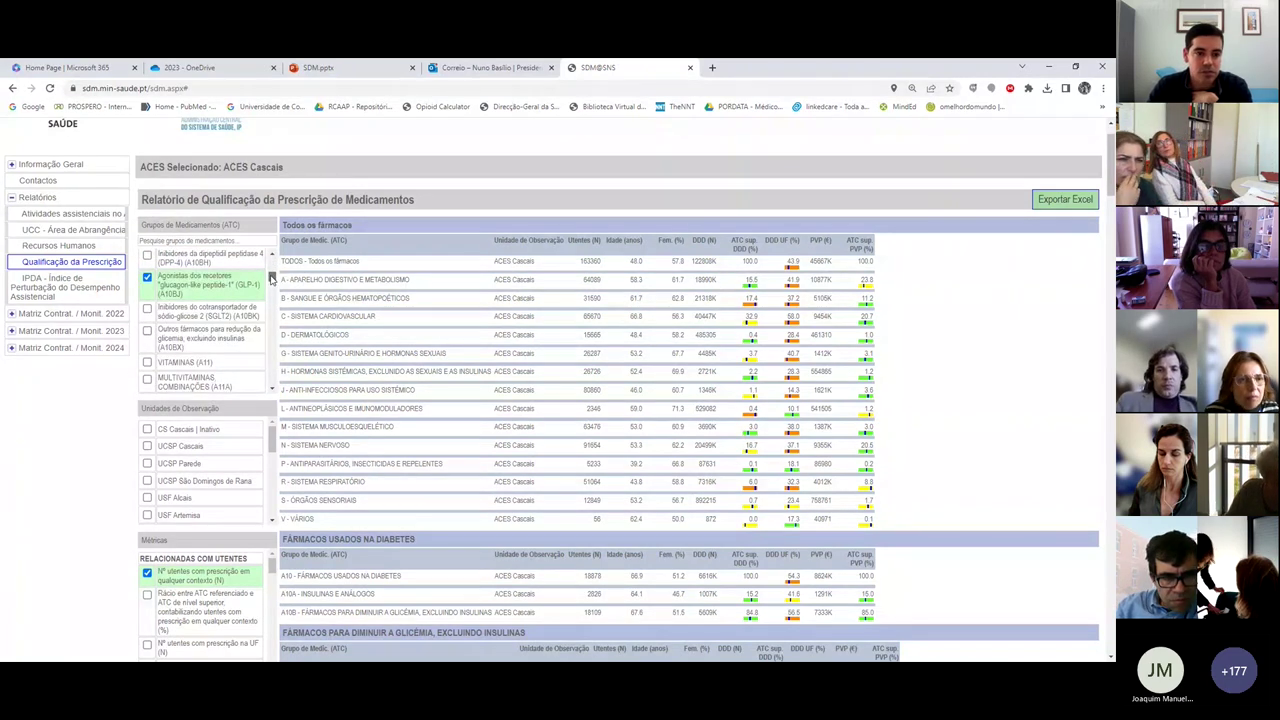
scroll(270, 300, "down", 5)
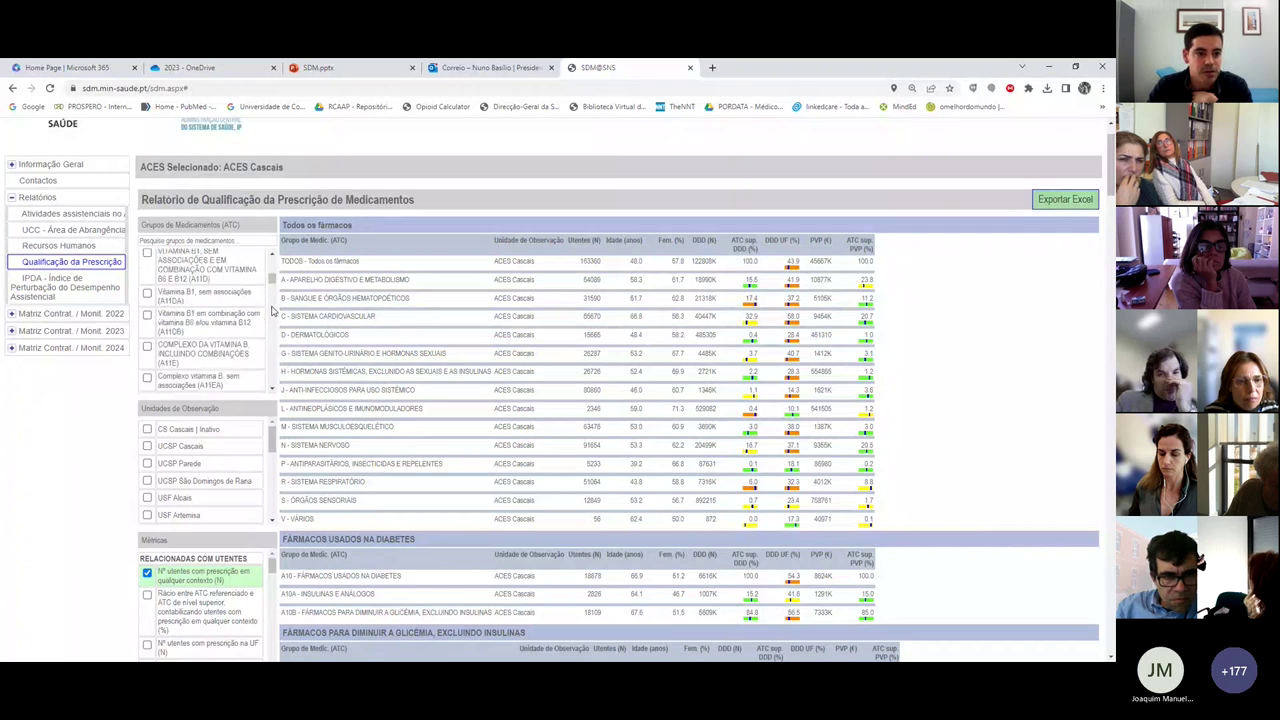
scroll(272, 332, "down", 6)
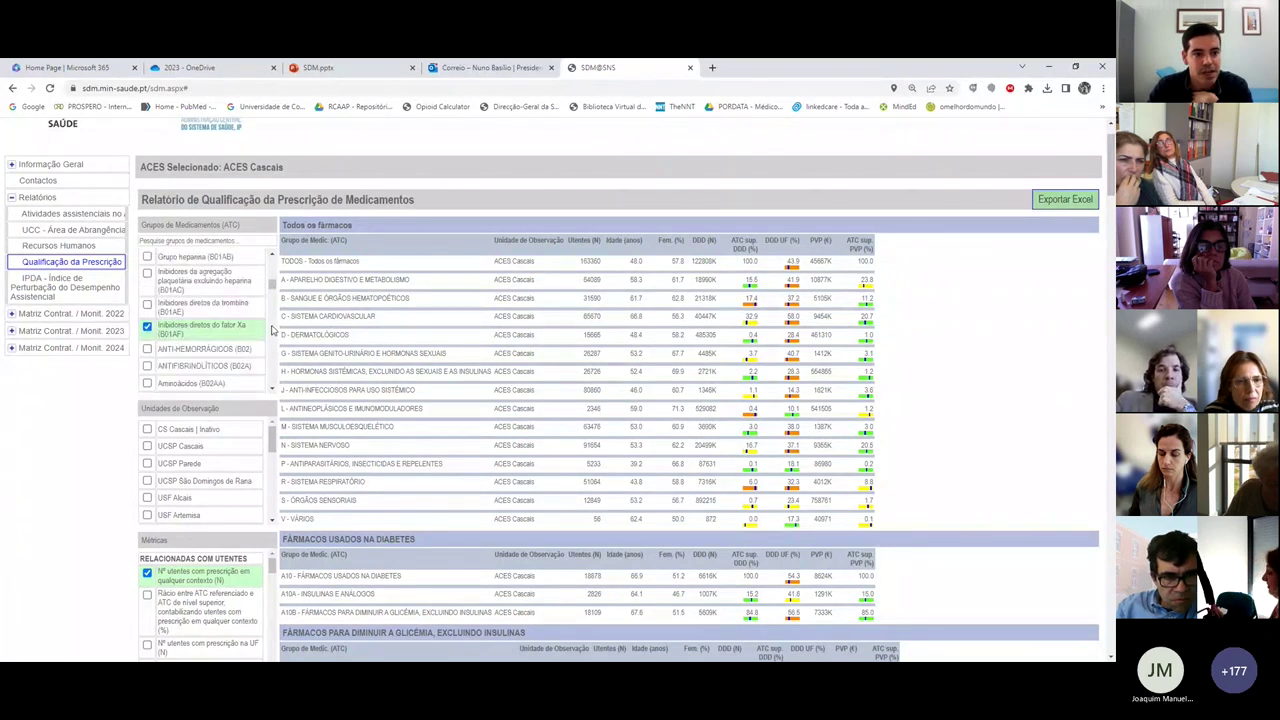
scroll(271, 281, "up", 2)
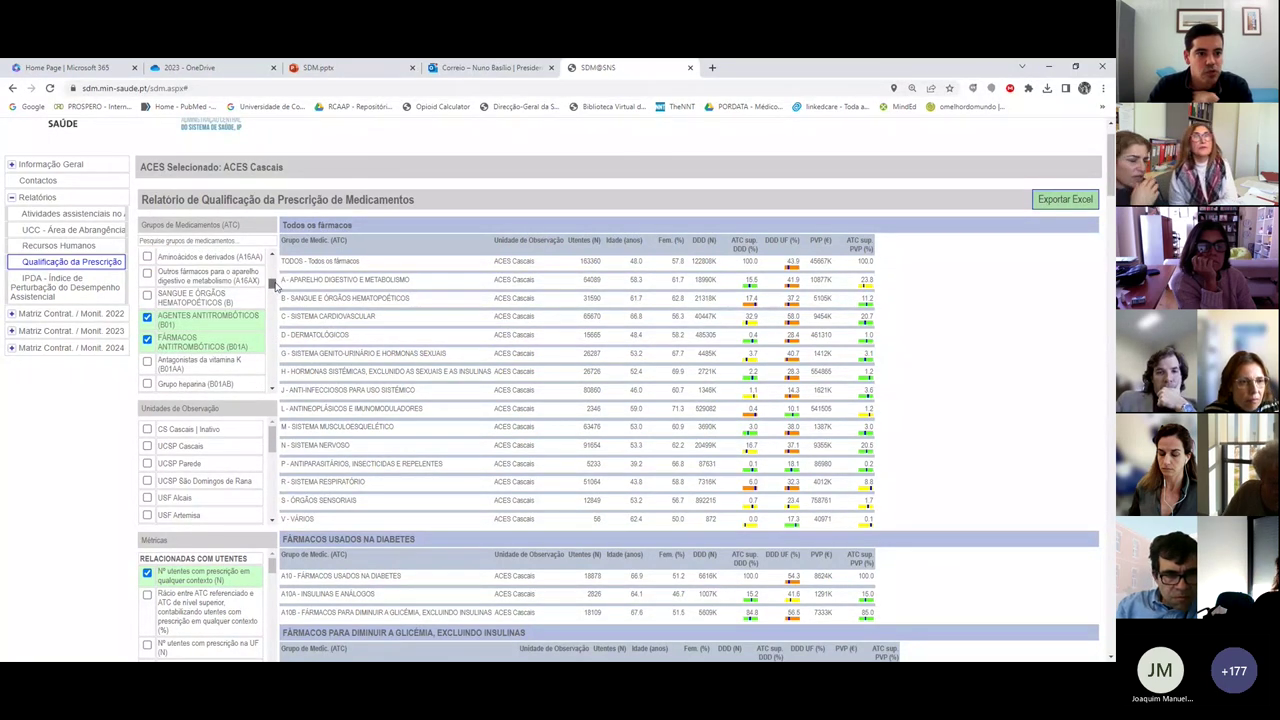
scroll(272, 284, "up", 2)
scroll(273, 274, "up", 2)
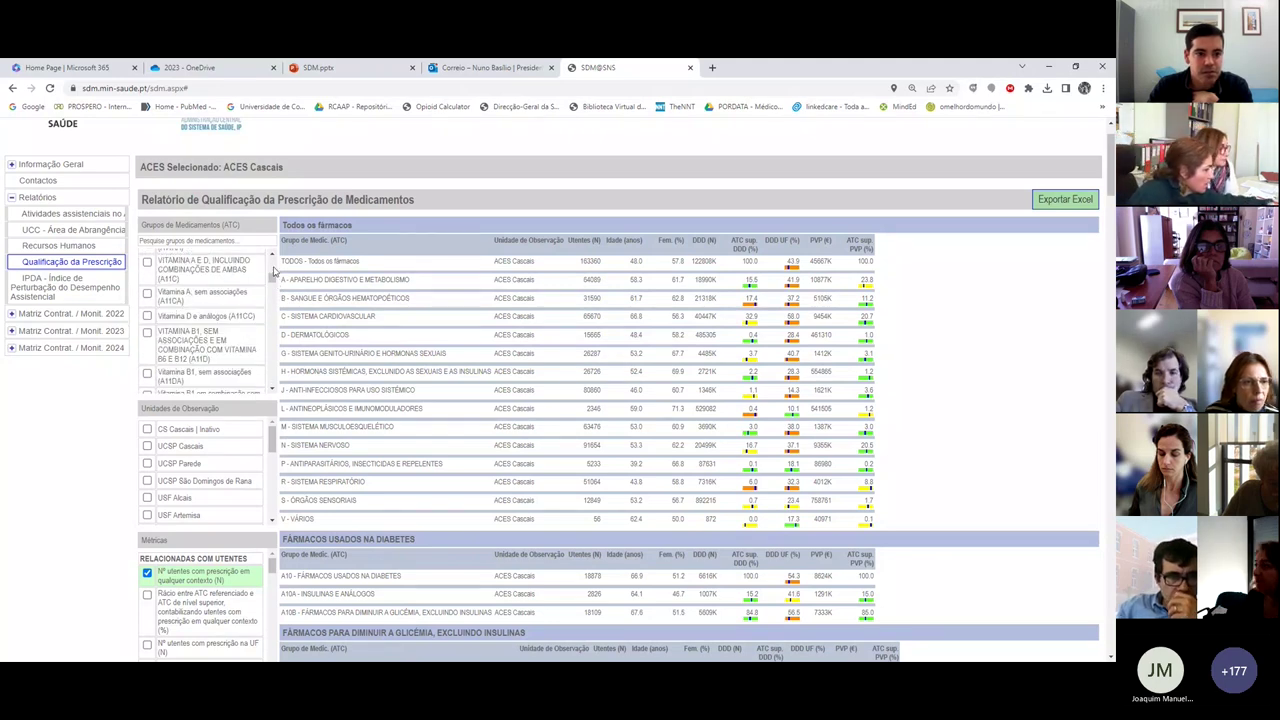
scroll(273, 268, "up", 4)
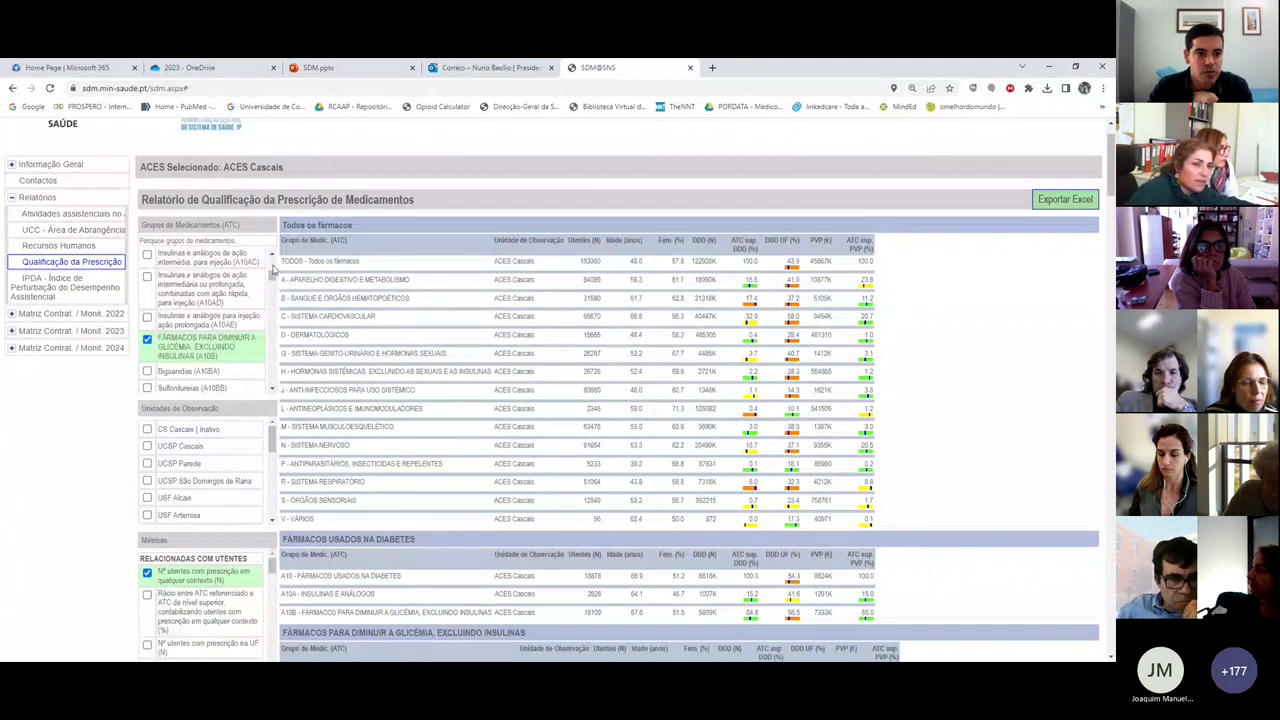
scroll(273, 270, "up", 3)
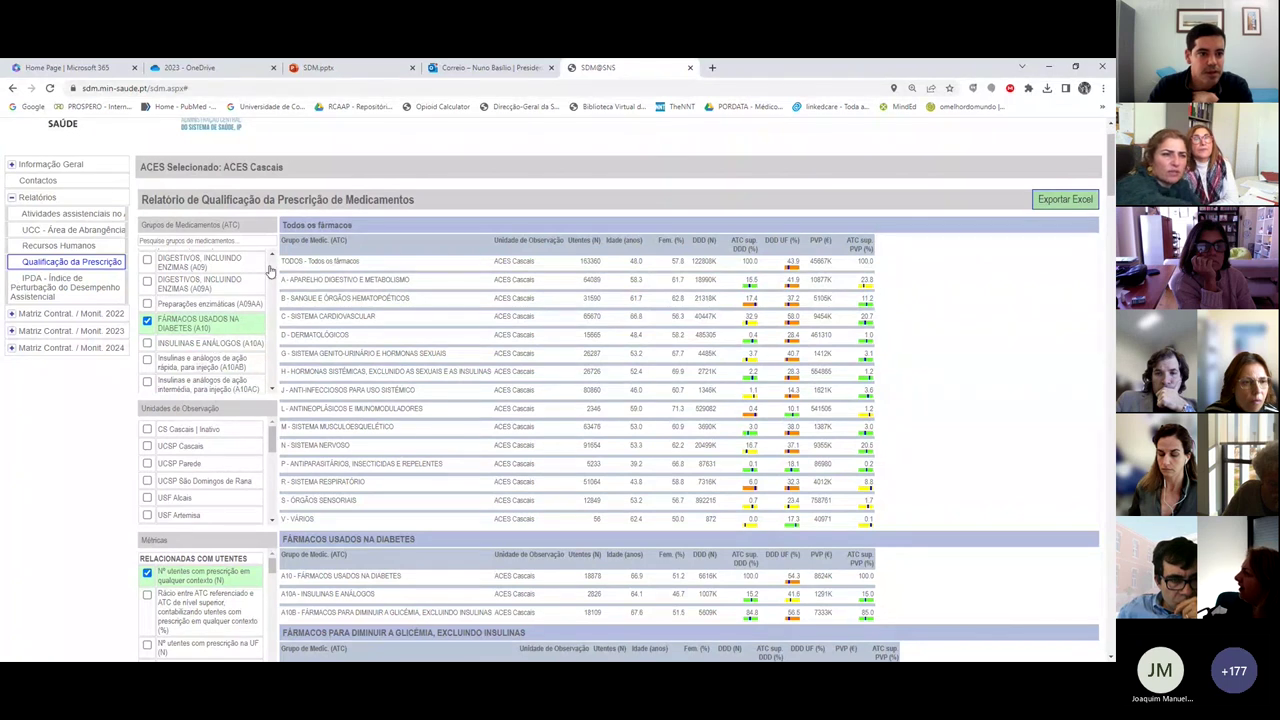
scroll(271, 272, "up", 3)
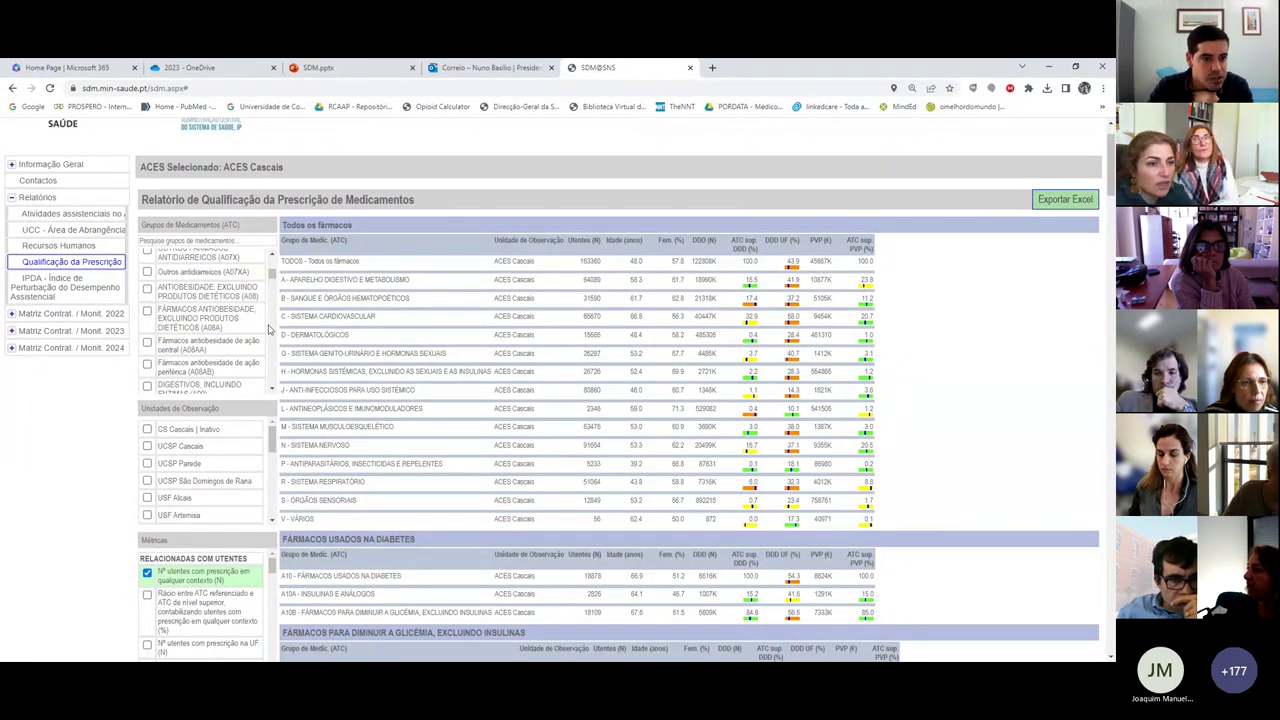
left_click(272, 256)
left_click(272, 256)
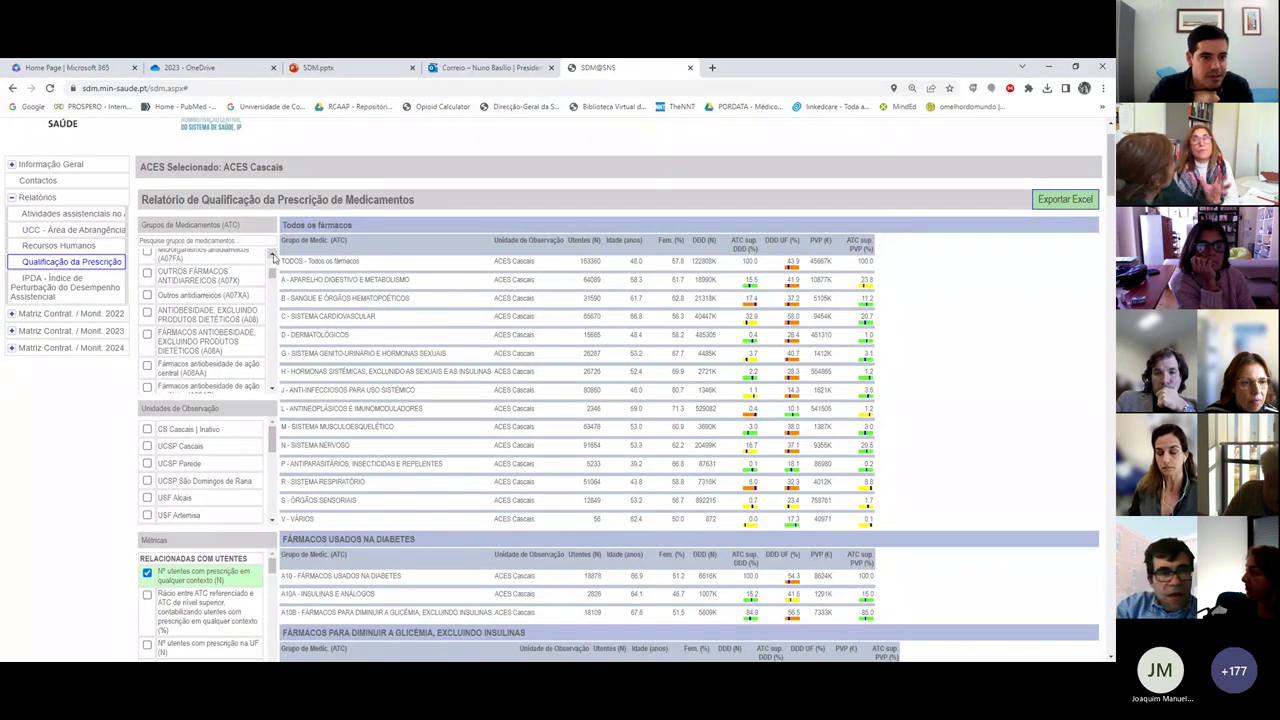
left_click(272, 256)
left_click(272, 256)
left_click(272, 256)
left_click(272, 256)
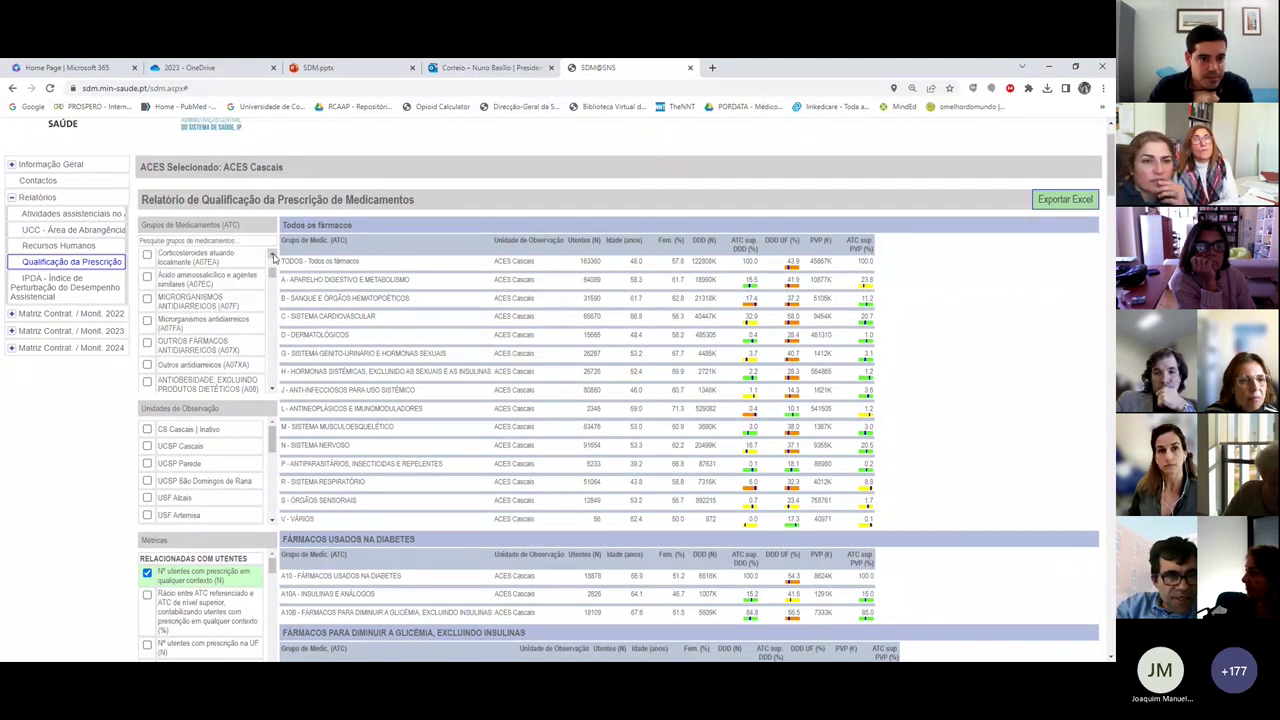
left_click(272, 256)
left_click(272, 256)
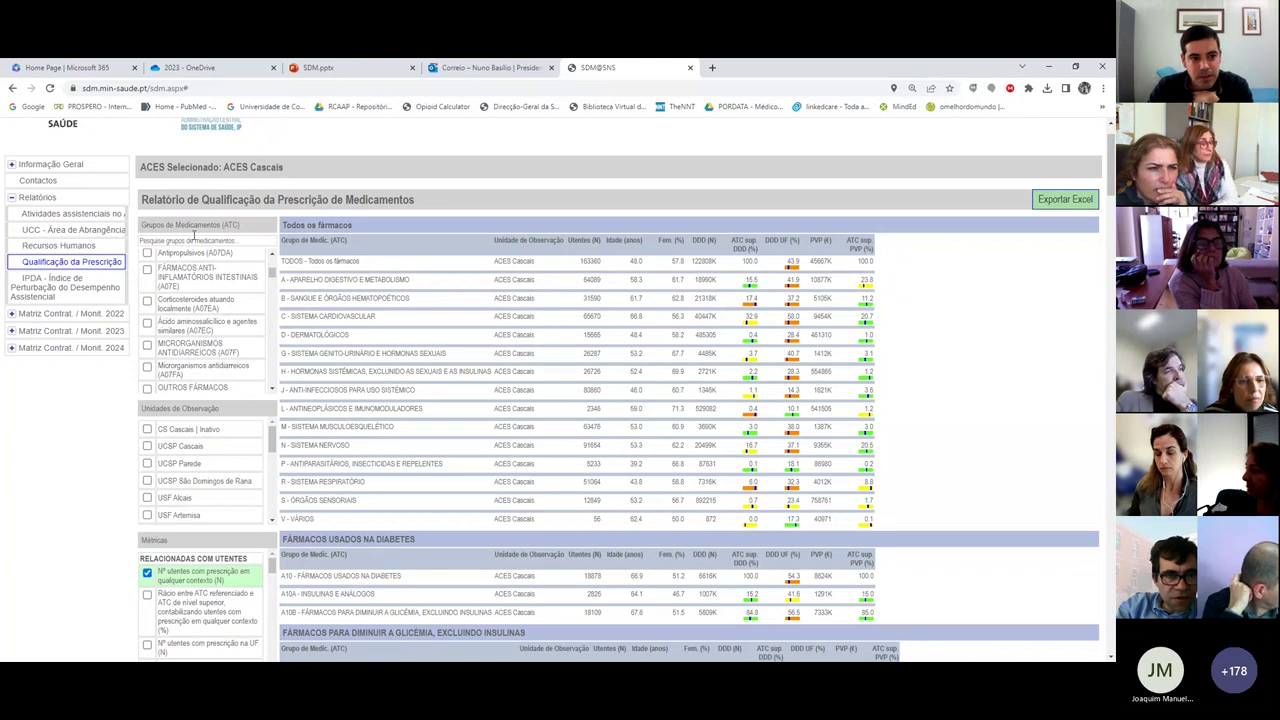
Step: Search the ATC medicine groups for "insulin" and look through the matching groups
left_click(194, 238)
type("in")
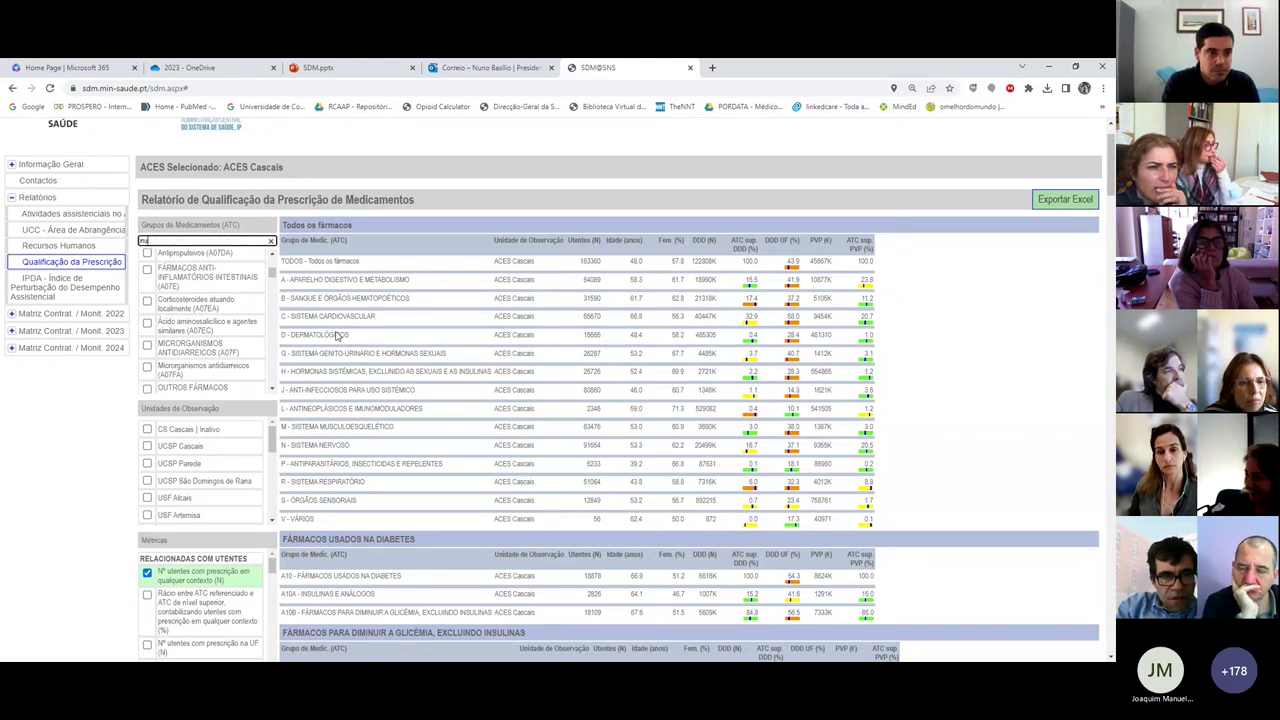
type("suli")
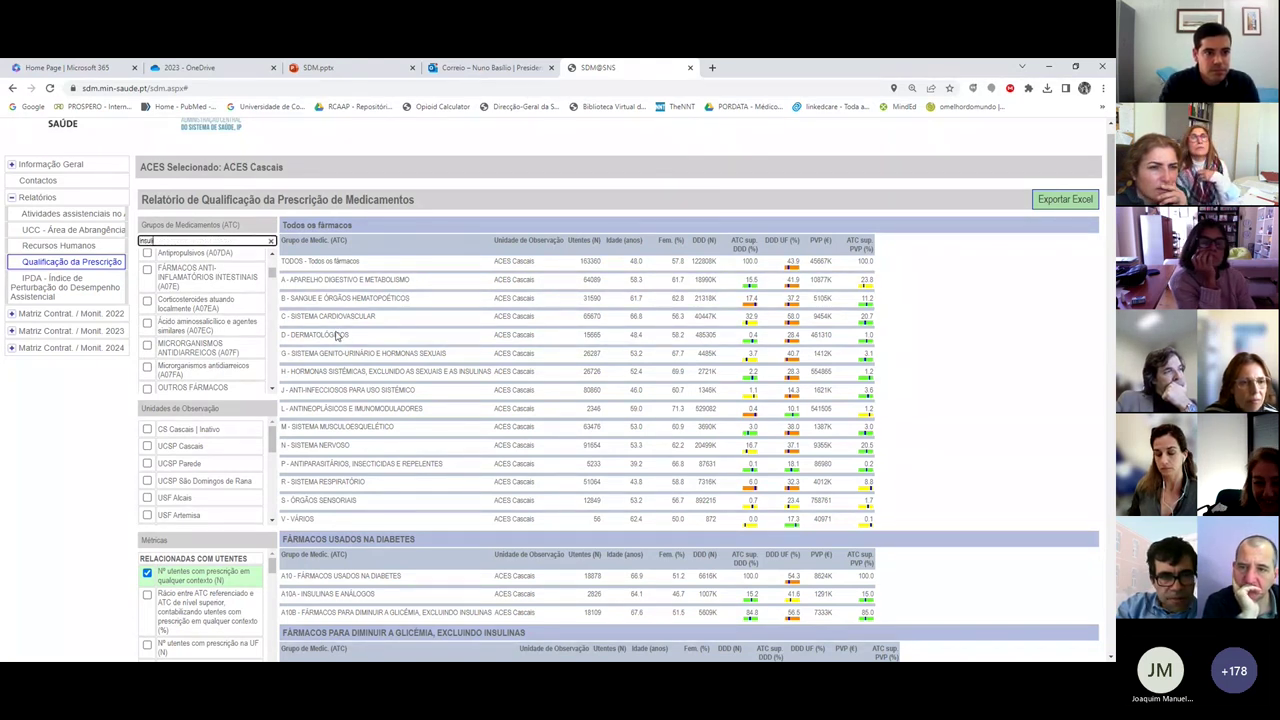
type("n")
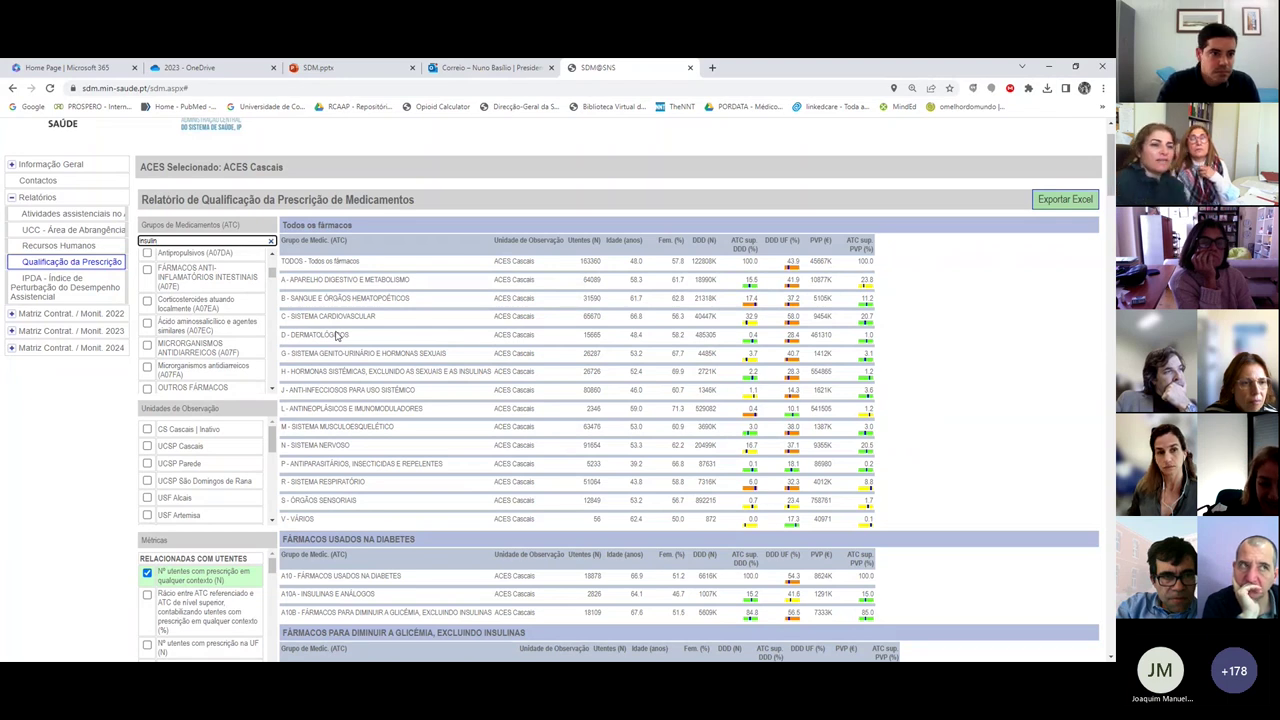
key("Return")
scroll(250, 297, "up", 1)
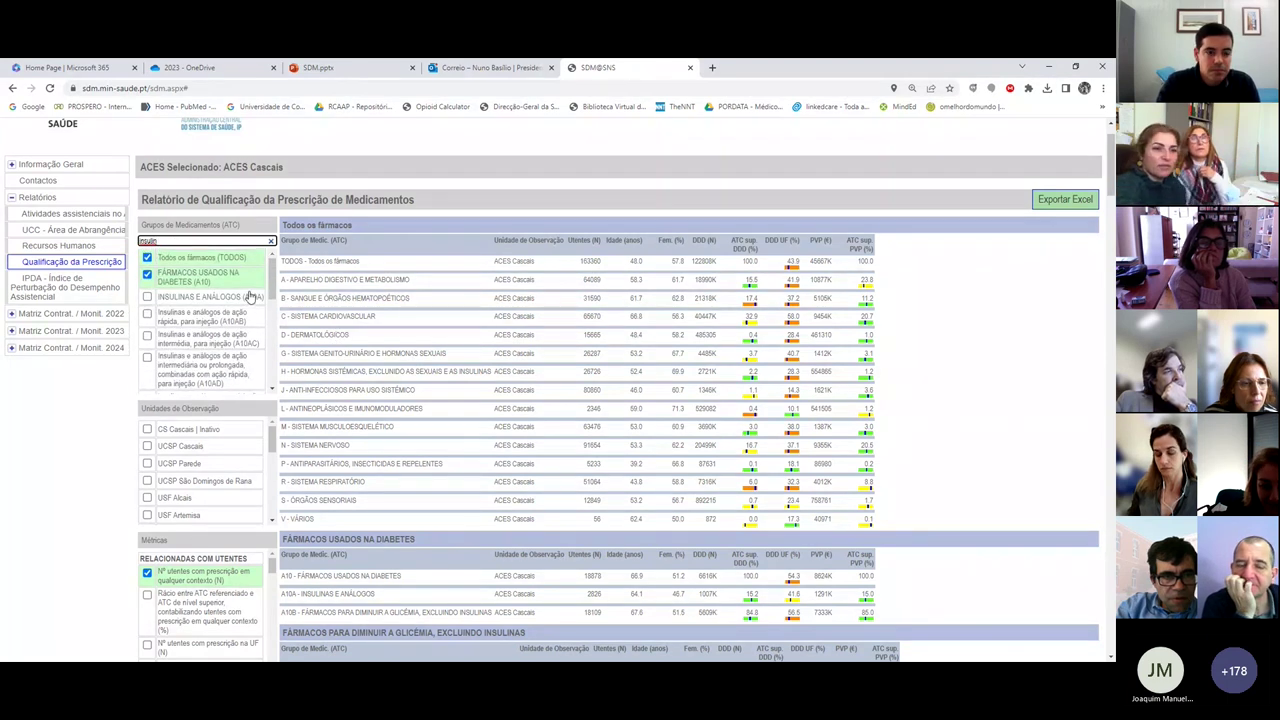
left_click_drag(272, 276, 272, 250)
Step: Filter the medicine groups by "agrega" and add Inibidores da agregação plaquetária excluindo heparina (B01AC) to the report
left_click_drag(160, 241, 116, 246)
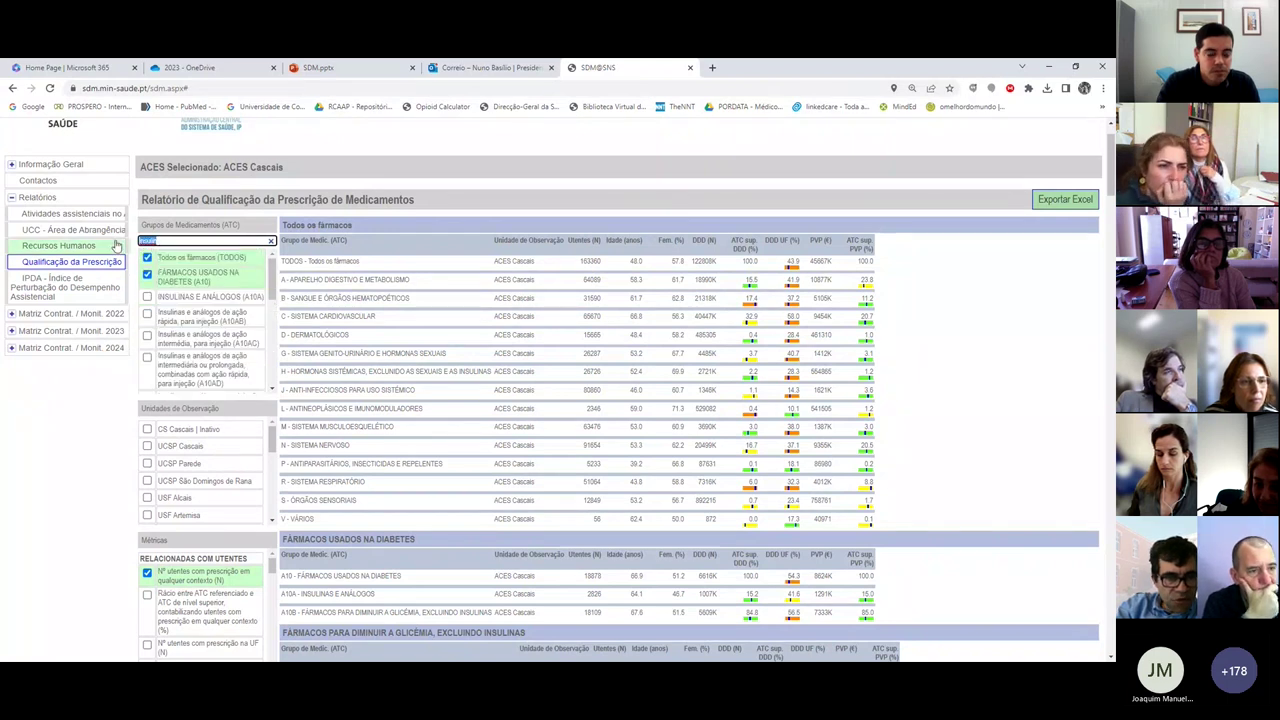
type("agrega")
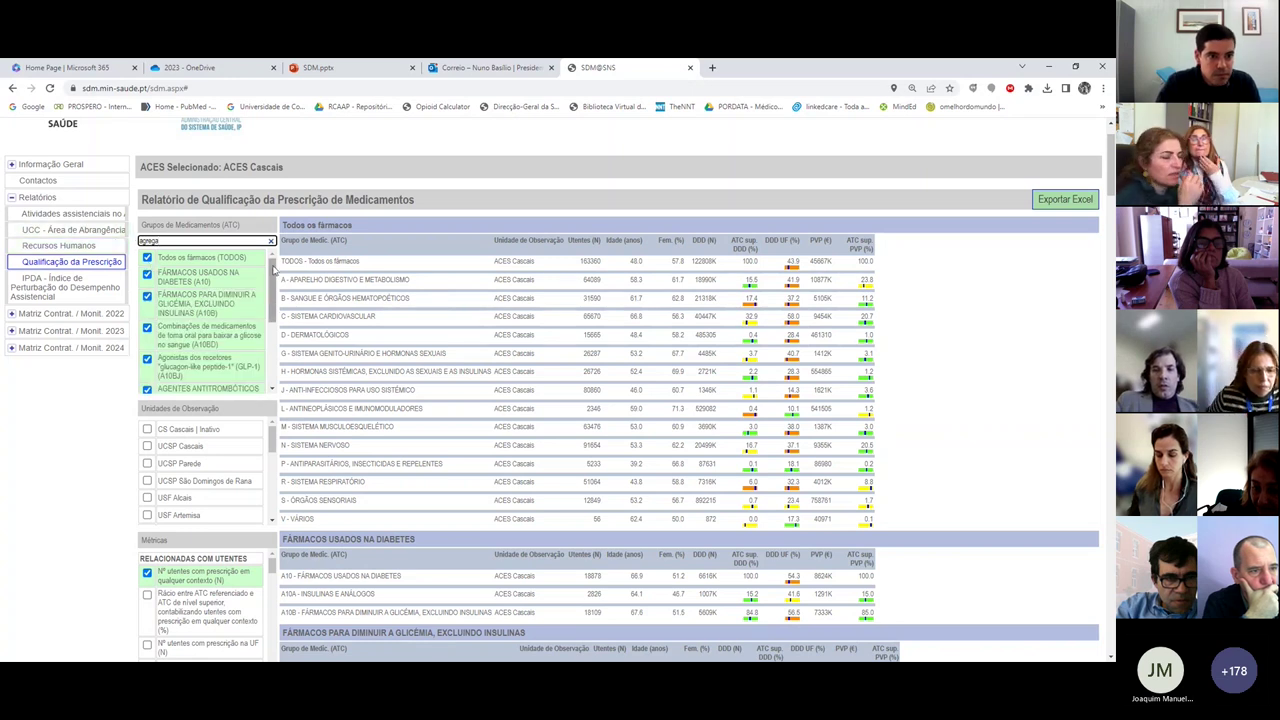
left_click_drag(273, 278, 274, 316)
scroll(190, 300, "down", 2)
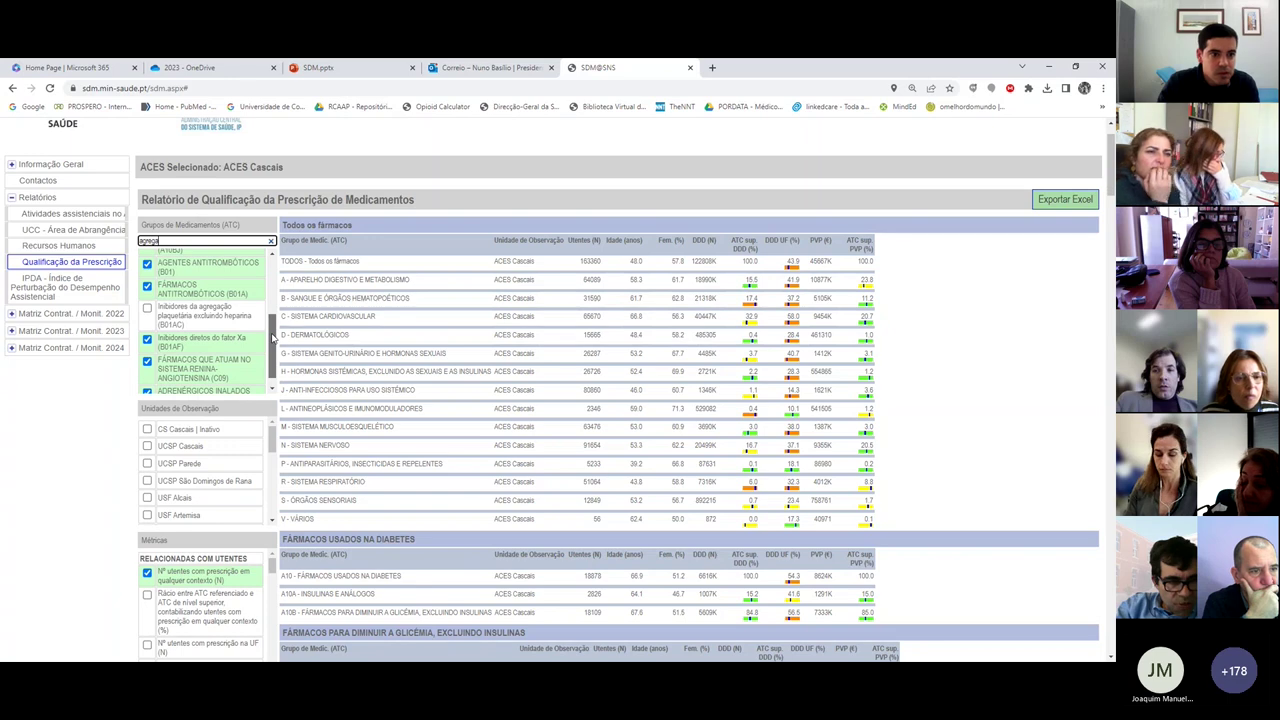
scroll(226, 302, "down", 1)
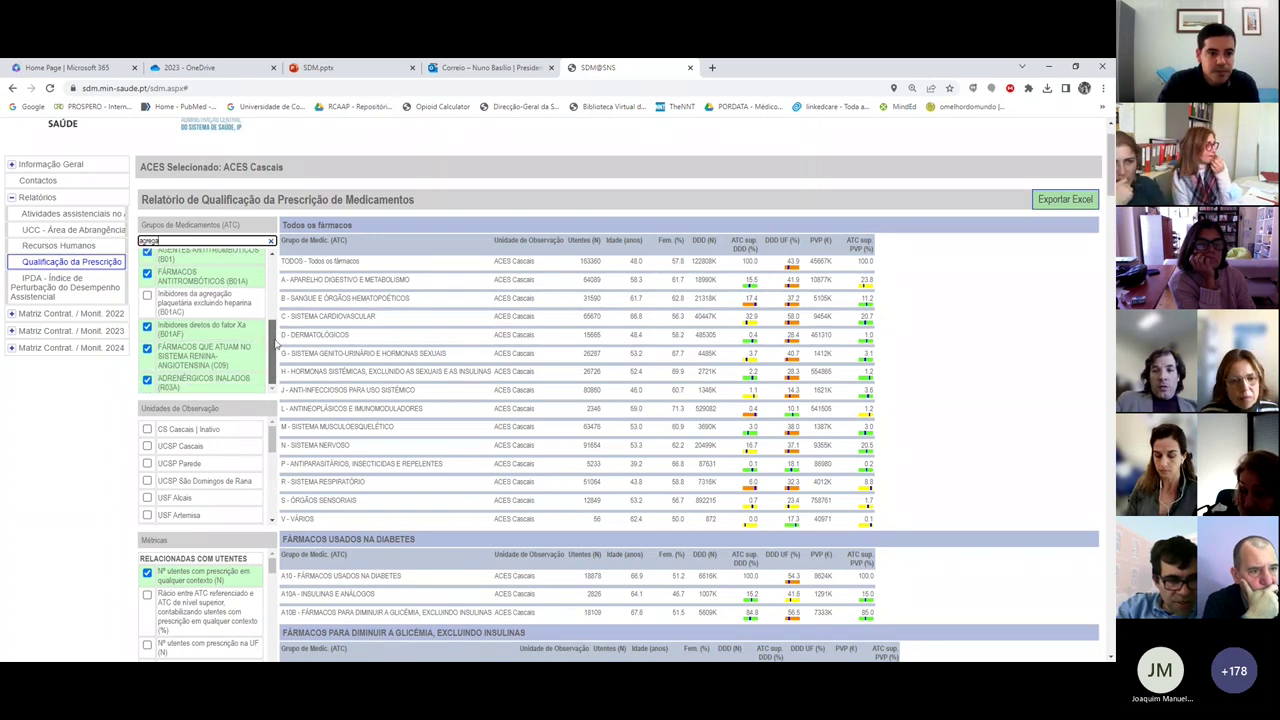
left_click(148, 297)
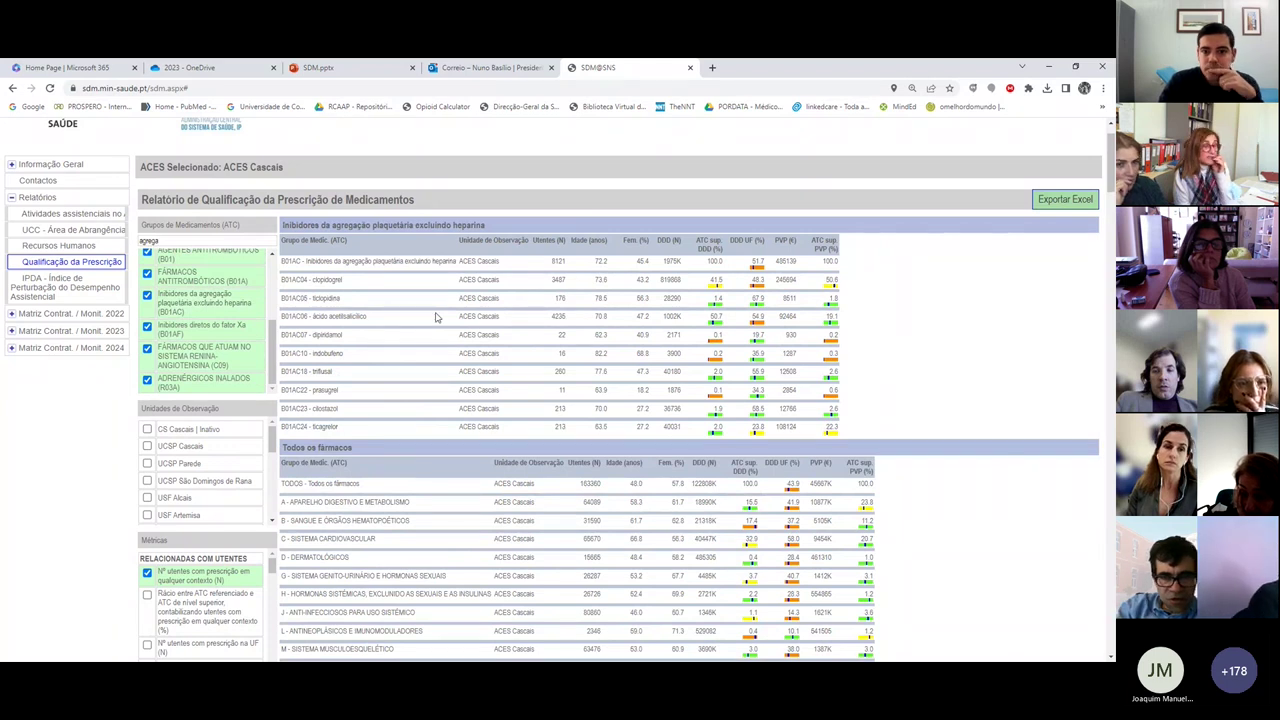
Step: Add UCSP Cascais as an observation unit in the prescription report
scroll(648, 290, "up", 1)
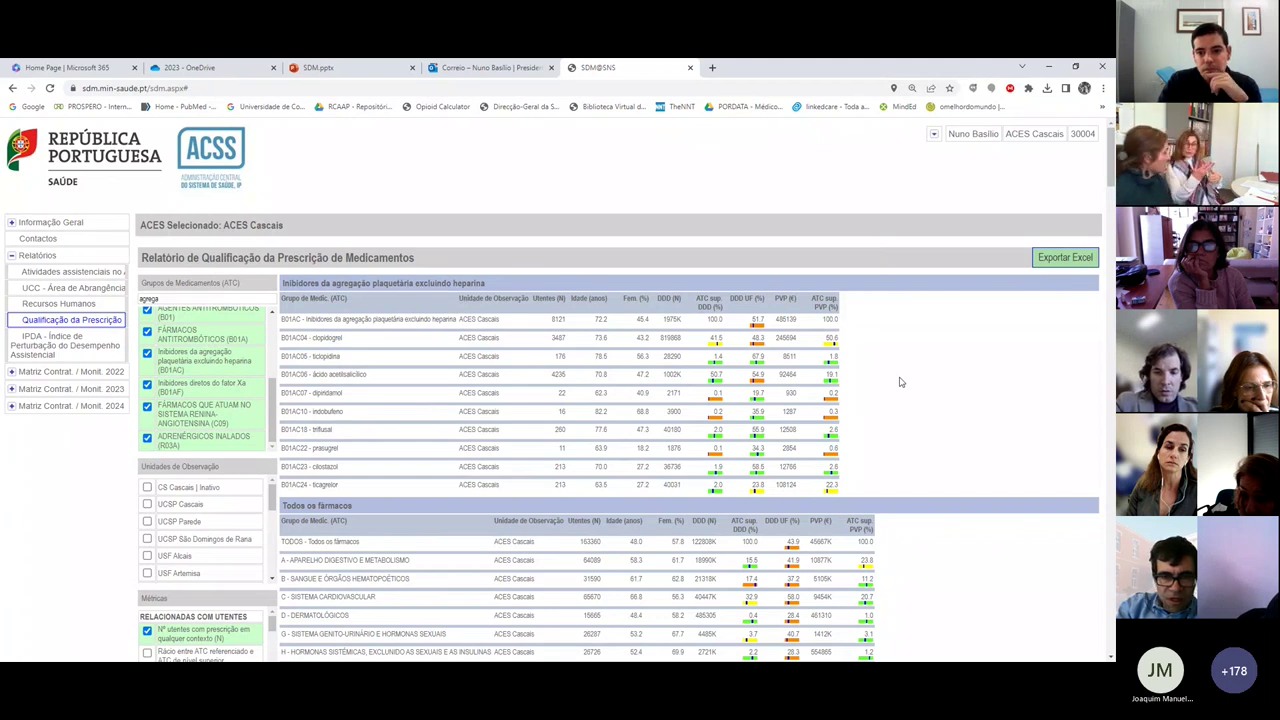
left_click(148, 505)
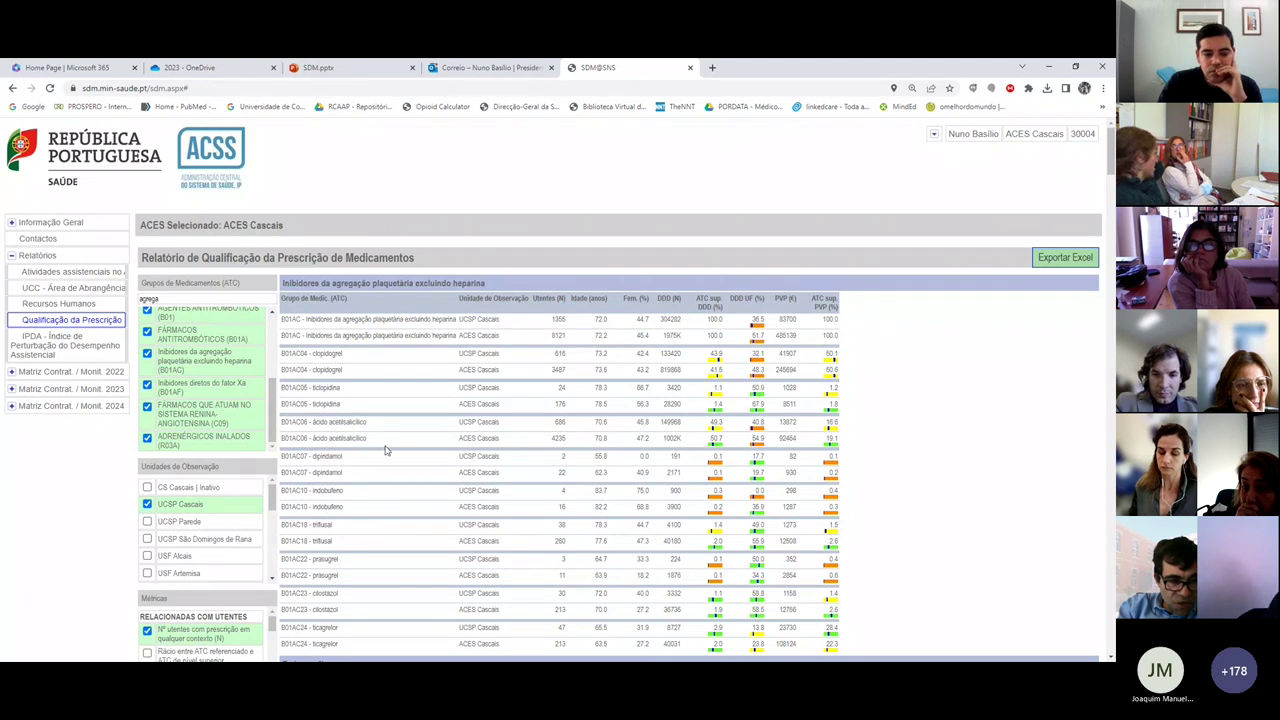
Step: Add UCSP Parede, UCSP São Domingos de Rana and USF Alcais to the observation units being compared
scroll(187, 527, "down", 1)
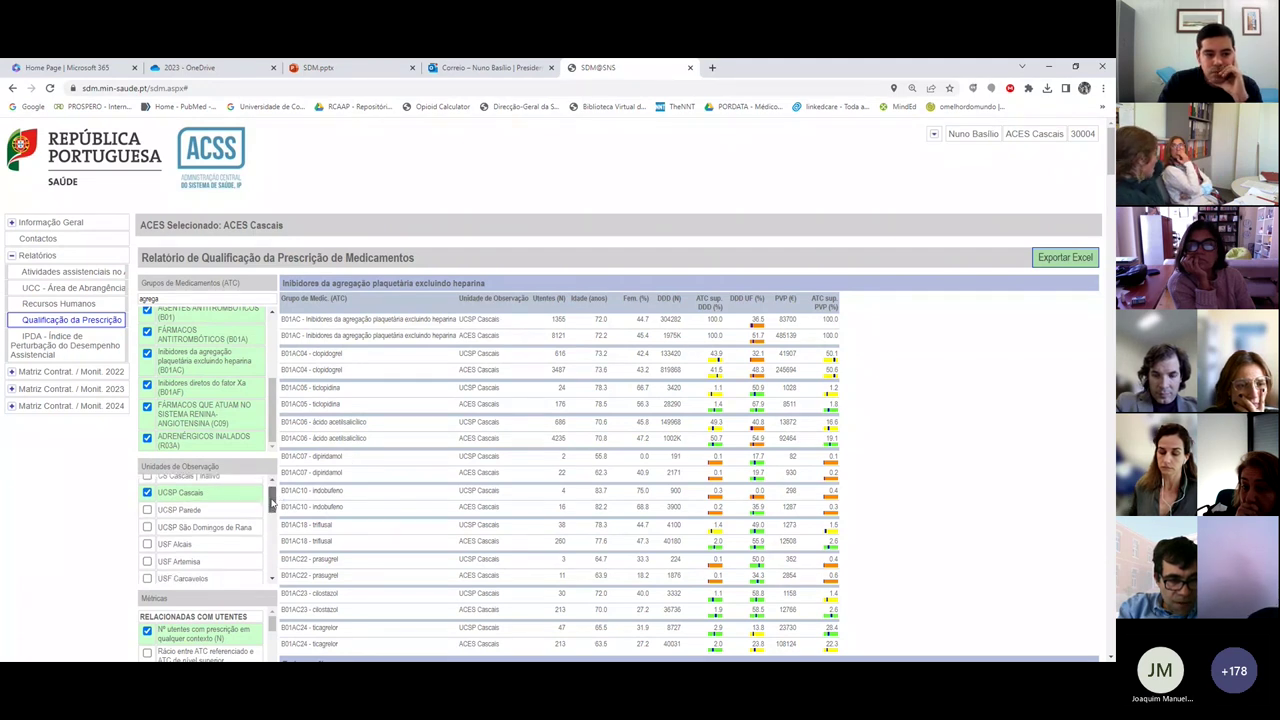
left_click(148, 510)
left_click(147, 528)
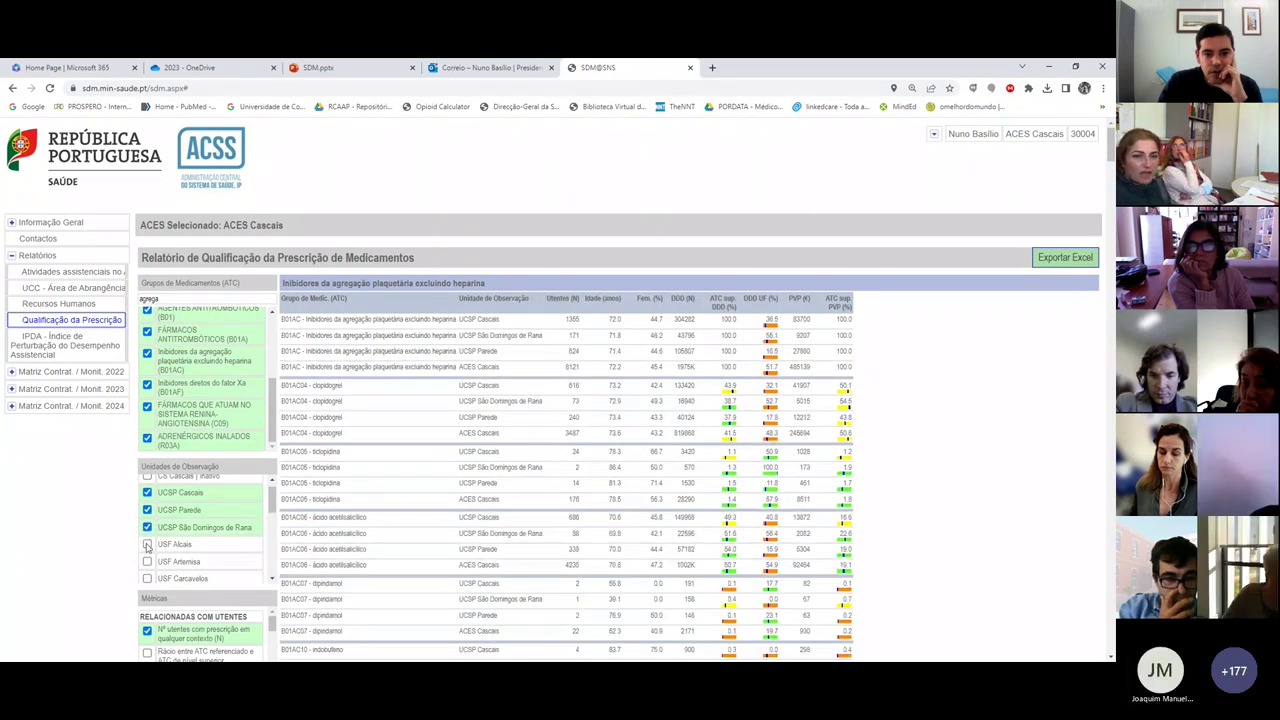
left_click(147, 545)
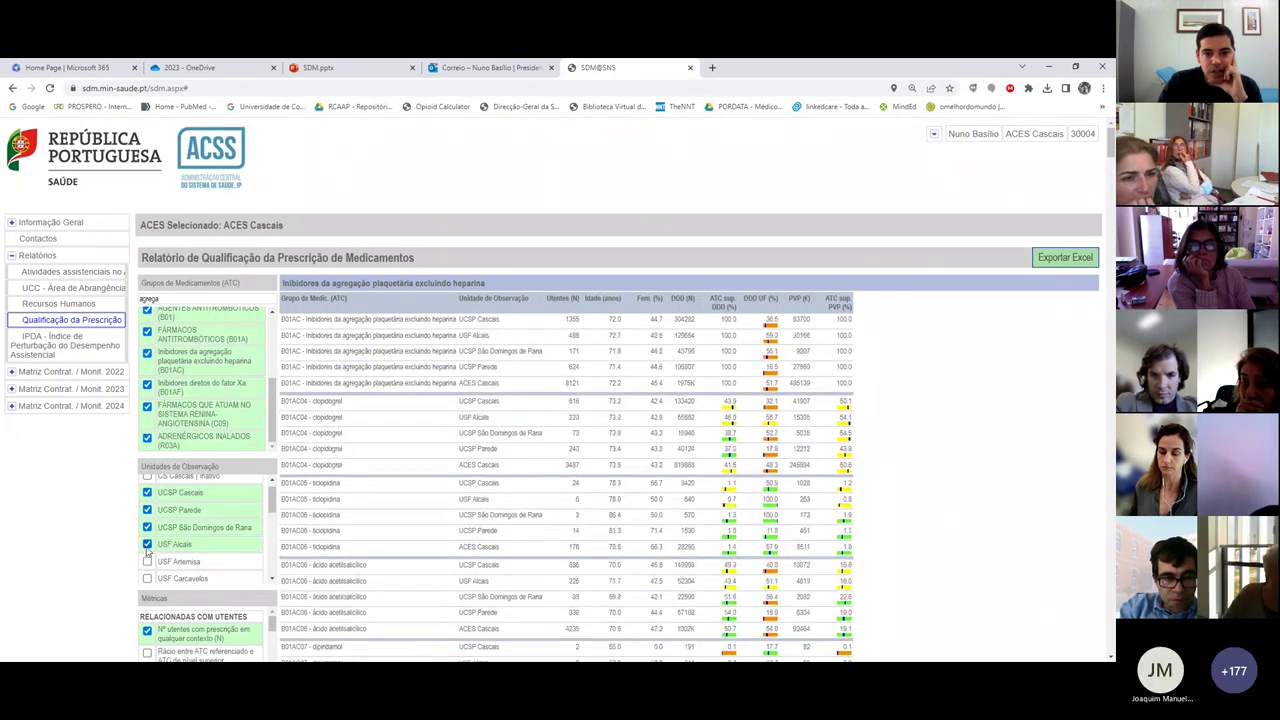
Step: Remove USF Alcais, UCSP São Domingos de Rana and UCSP Parede from the comparison, keeping only UCSP Cascais
left_click(147, 545)
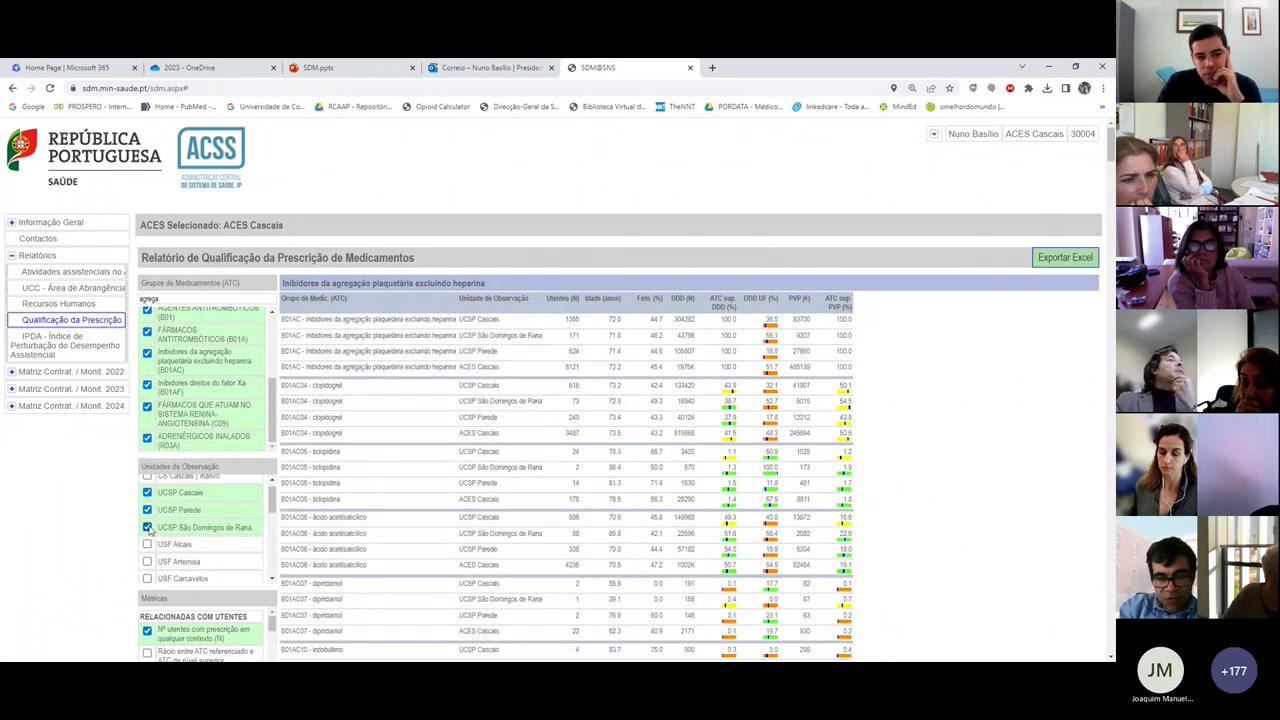
left_click(147, 509)
left_click(147, 527)
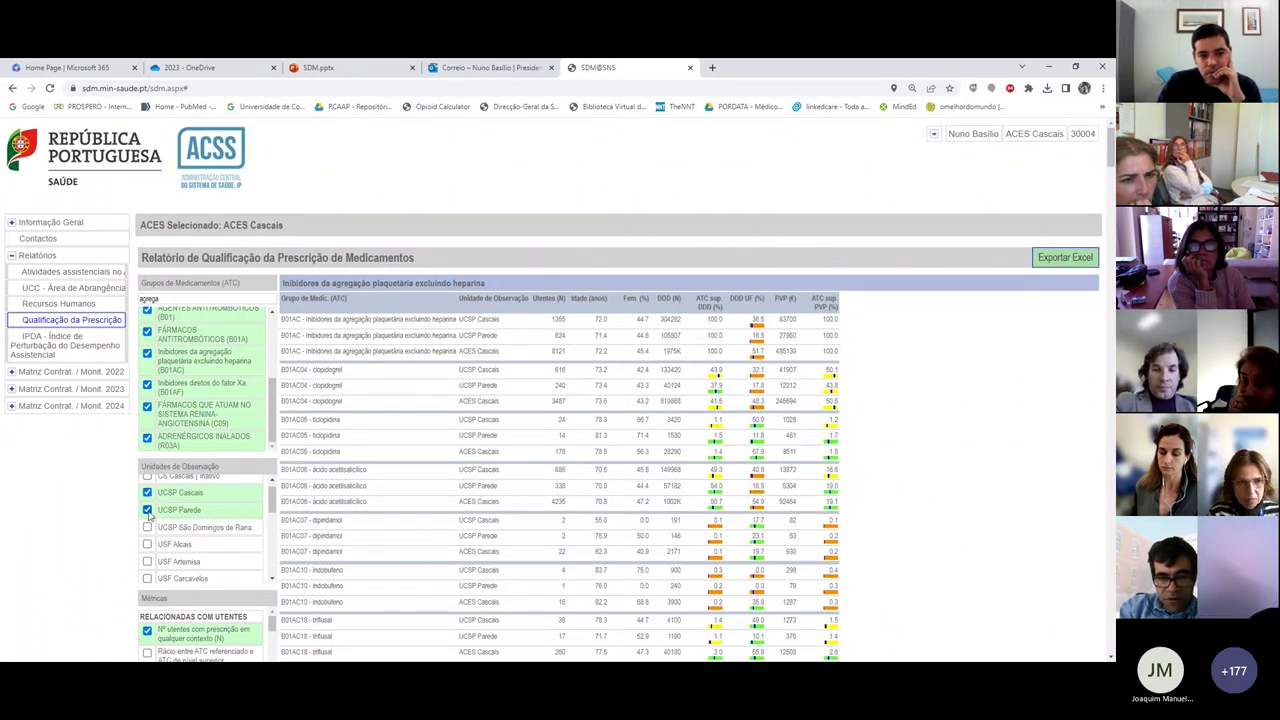
Step: Open the DDD UF (%) comparison chart across units for the B01AC group and read its Ficha Técnica
left_click(760, 328)
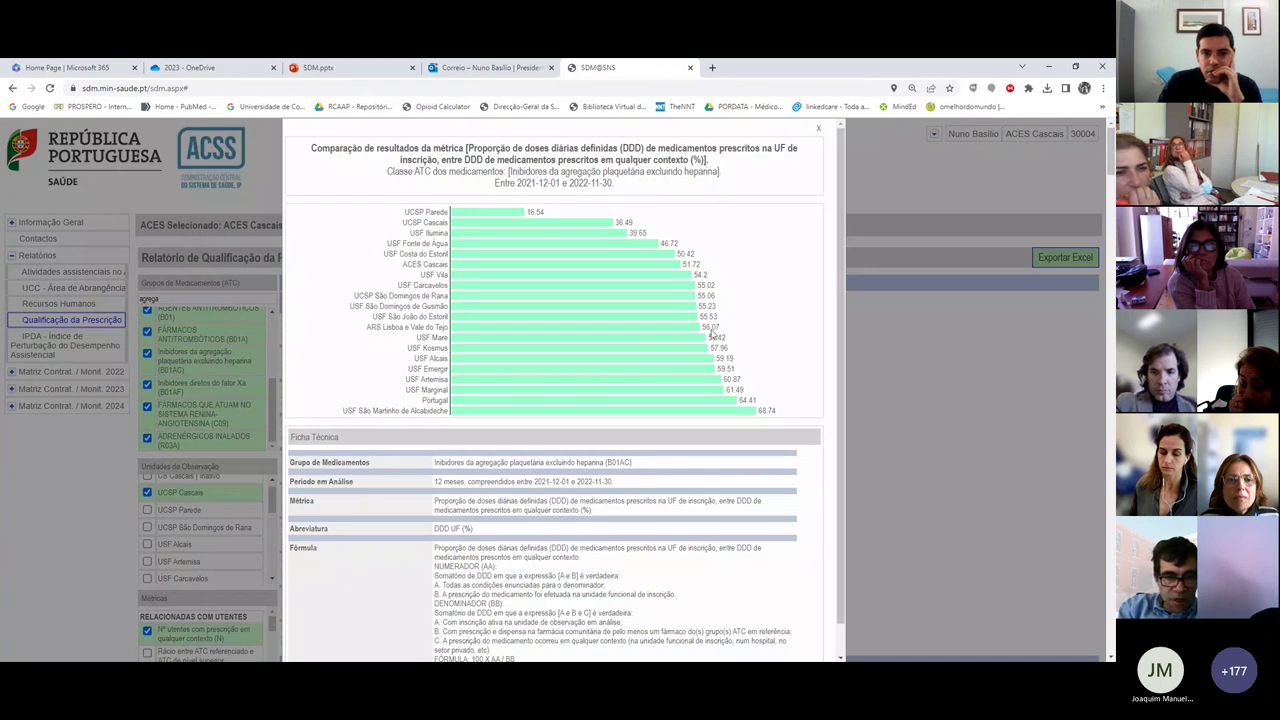
scroll(718, 444, "down", 1)
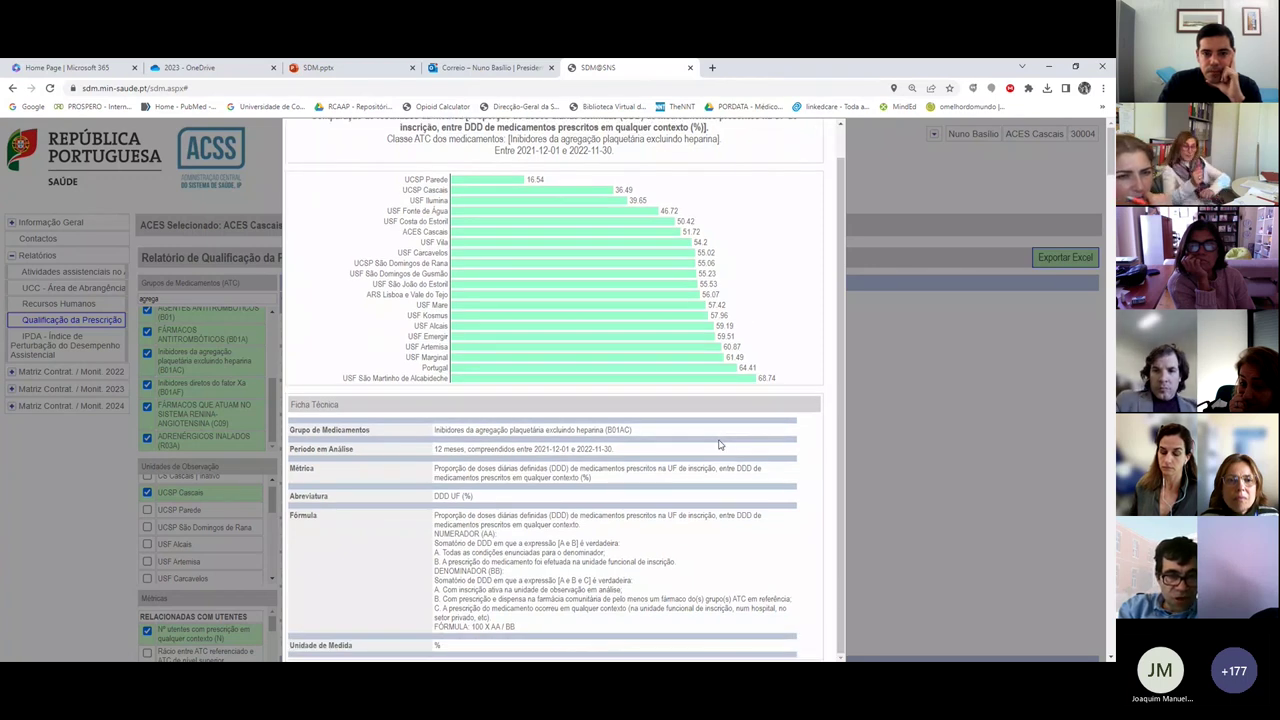
Step: Close the comparison chart and add the metric for the ratio between referenced and higher-level ATC, counting patients with prescription in any context (%)
scroll(803, 330, "up", 1)
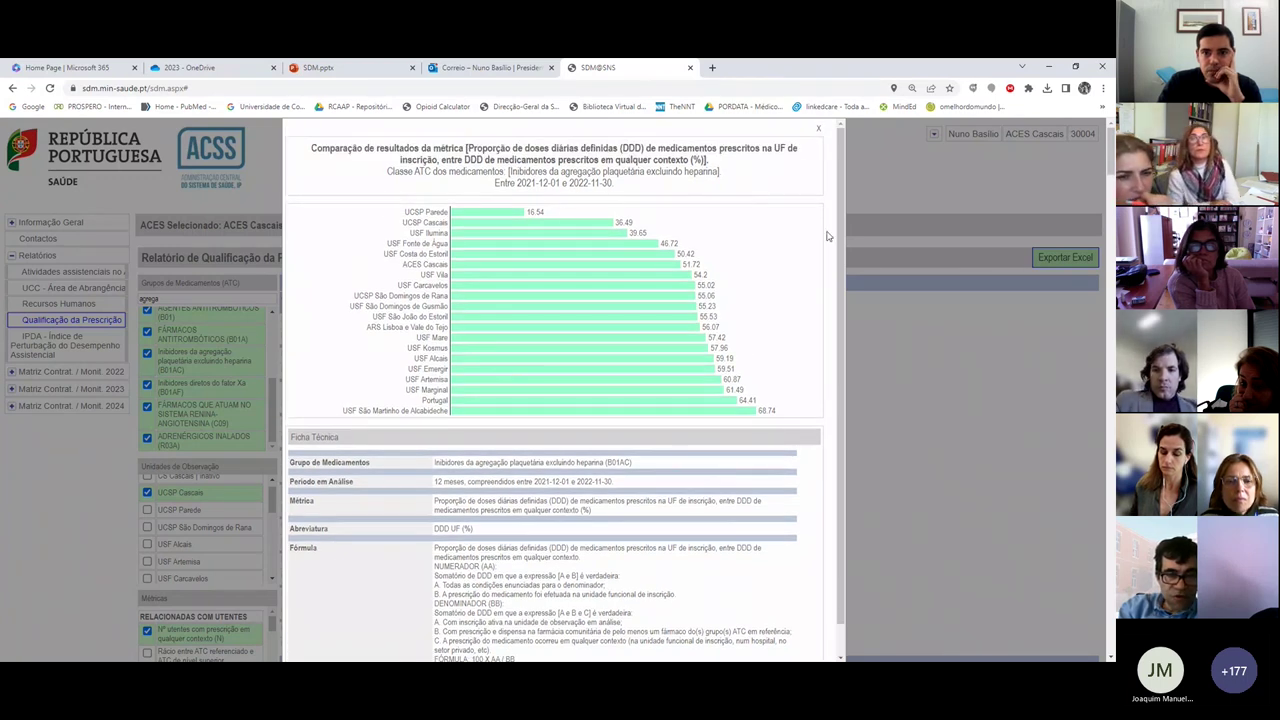
left_click(819, 133)
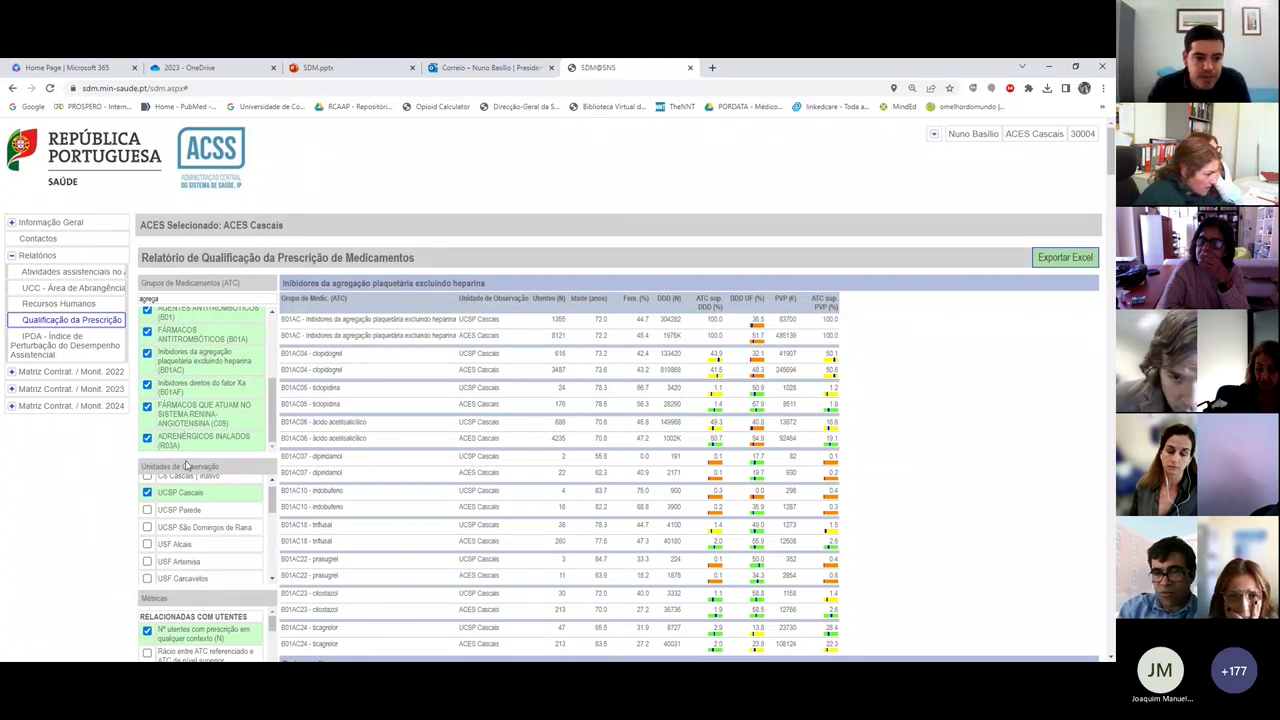
scroll(75, 520, "down", 2)
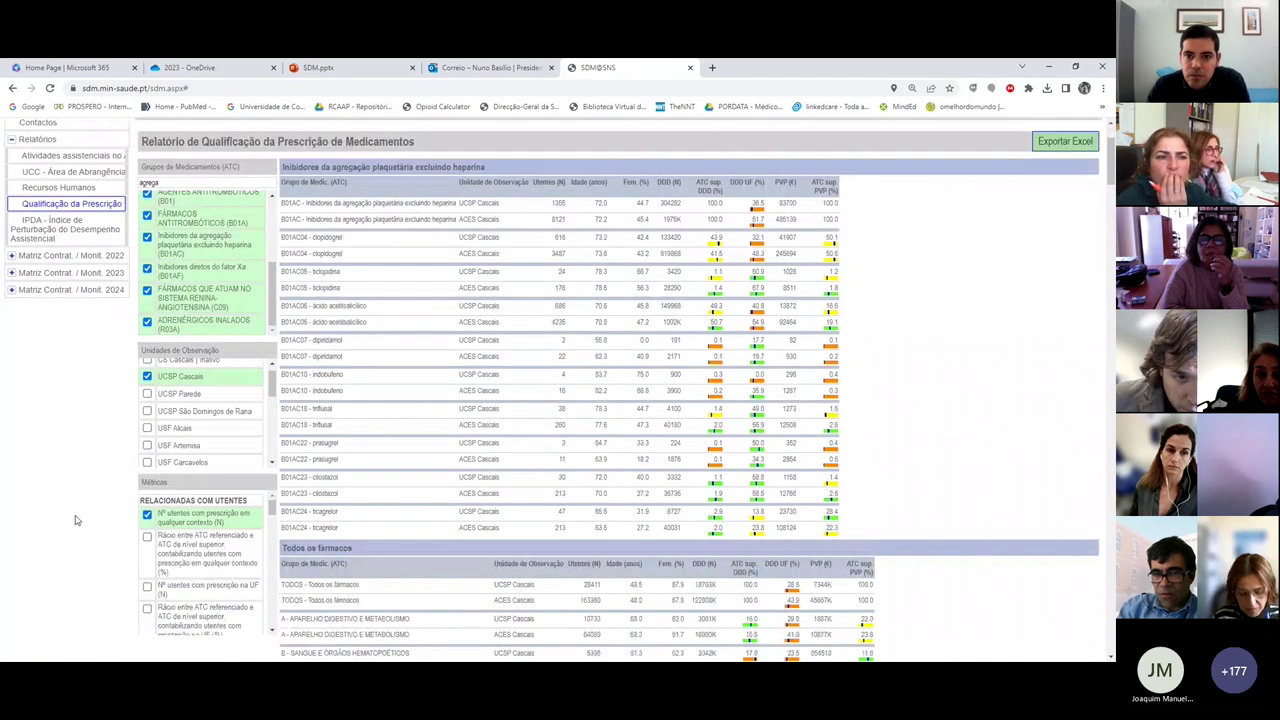
scroll(77, 517, "up", 1)
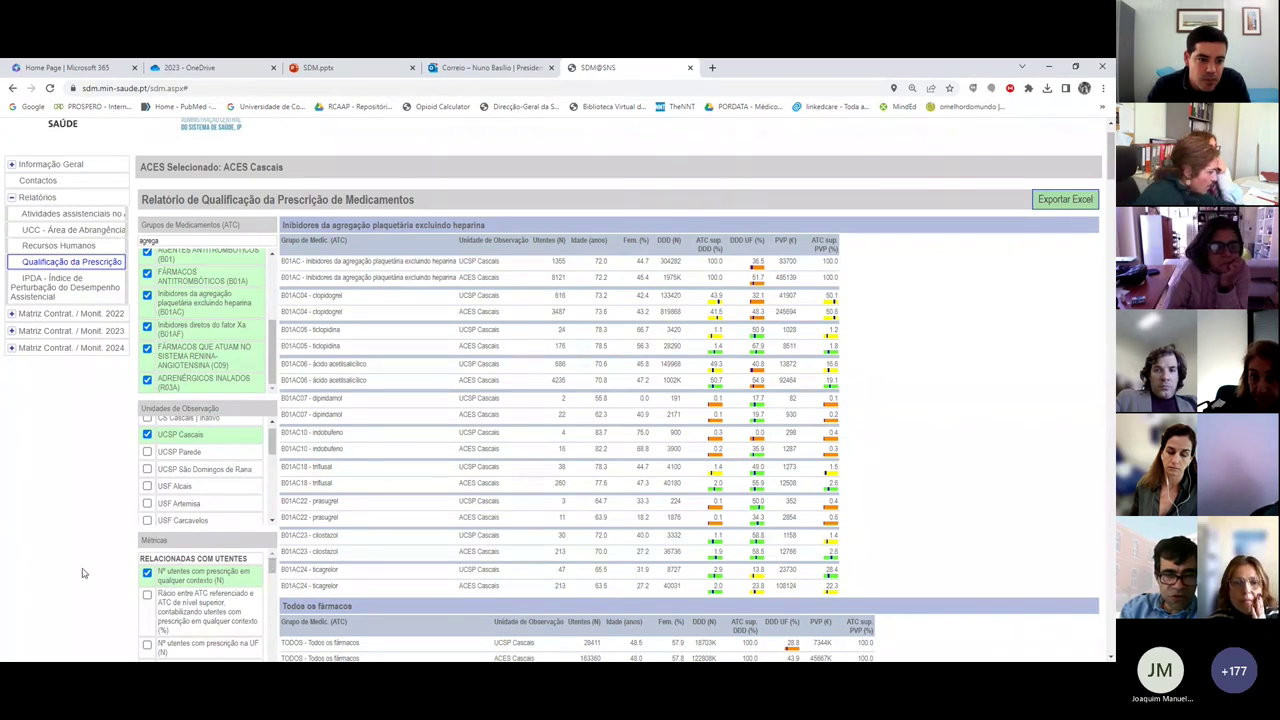
scroll(82, 570, "down", 2)
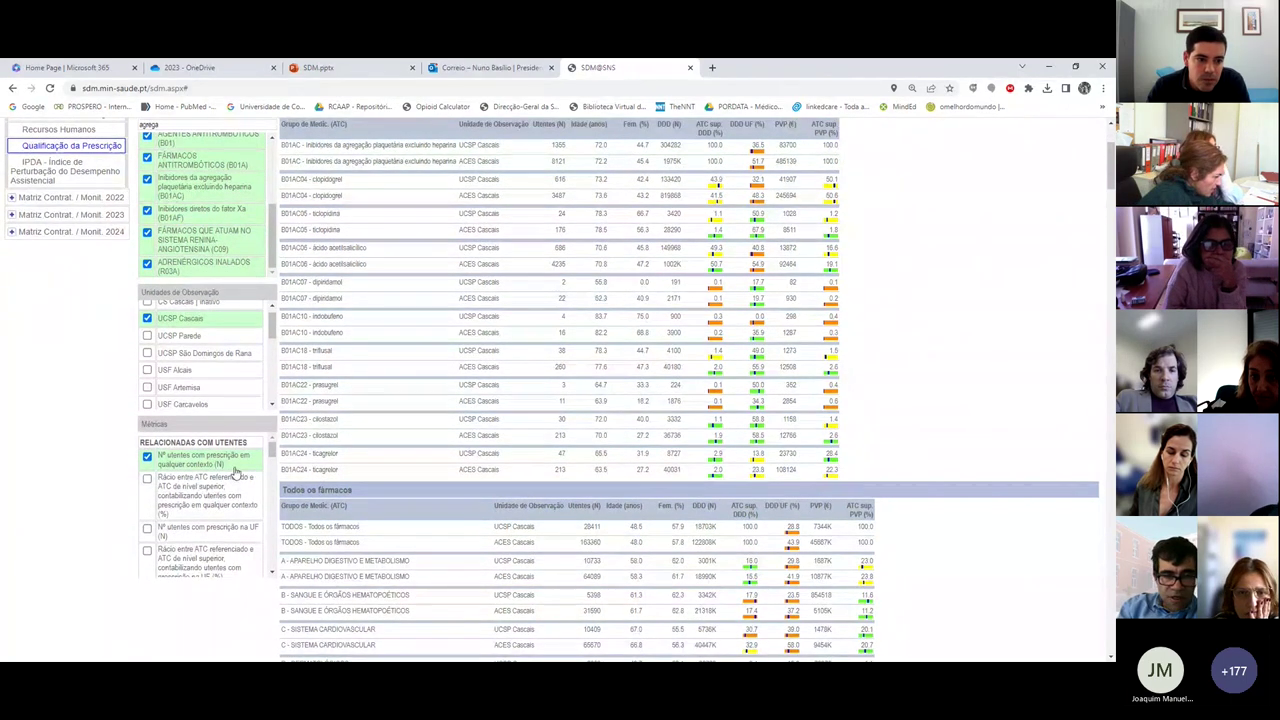
scroll(272, 455, "down", 1)
scroll(272, 455, "down", 1)
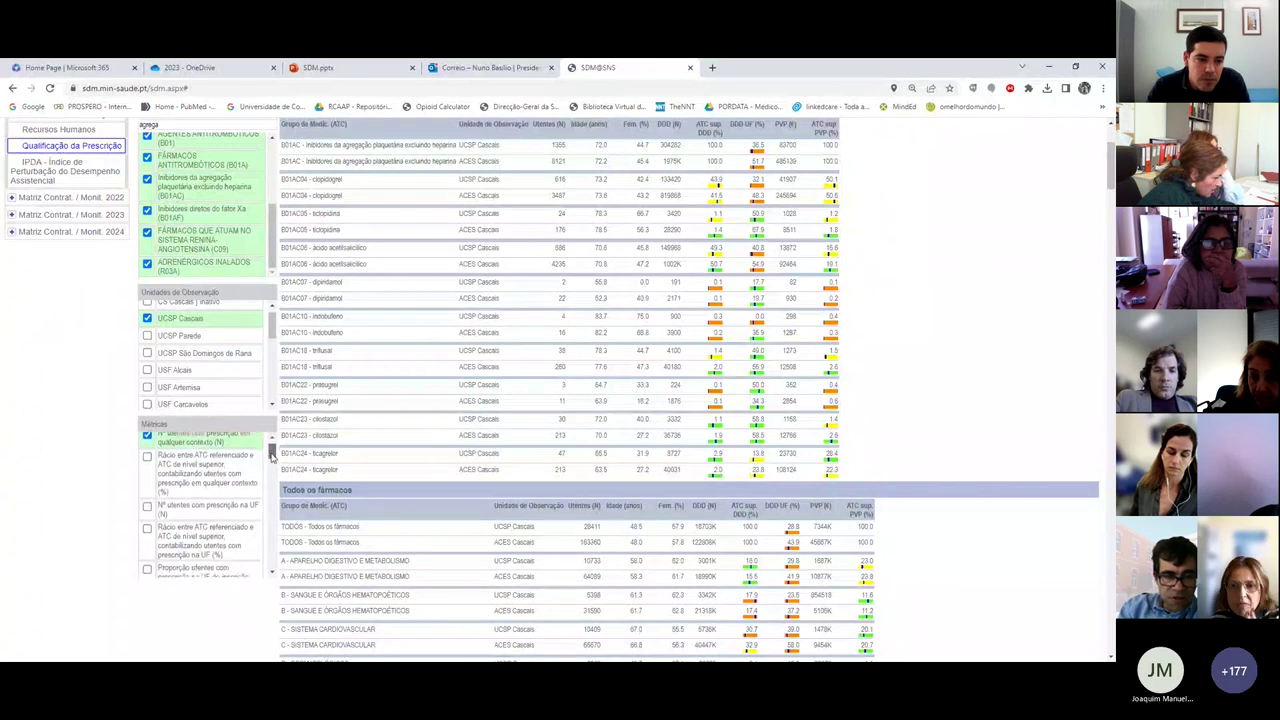
scroll(272, 455, "up", 3)
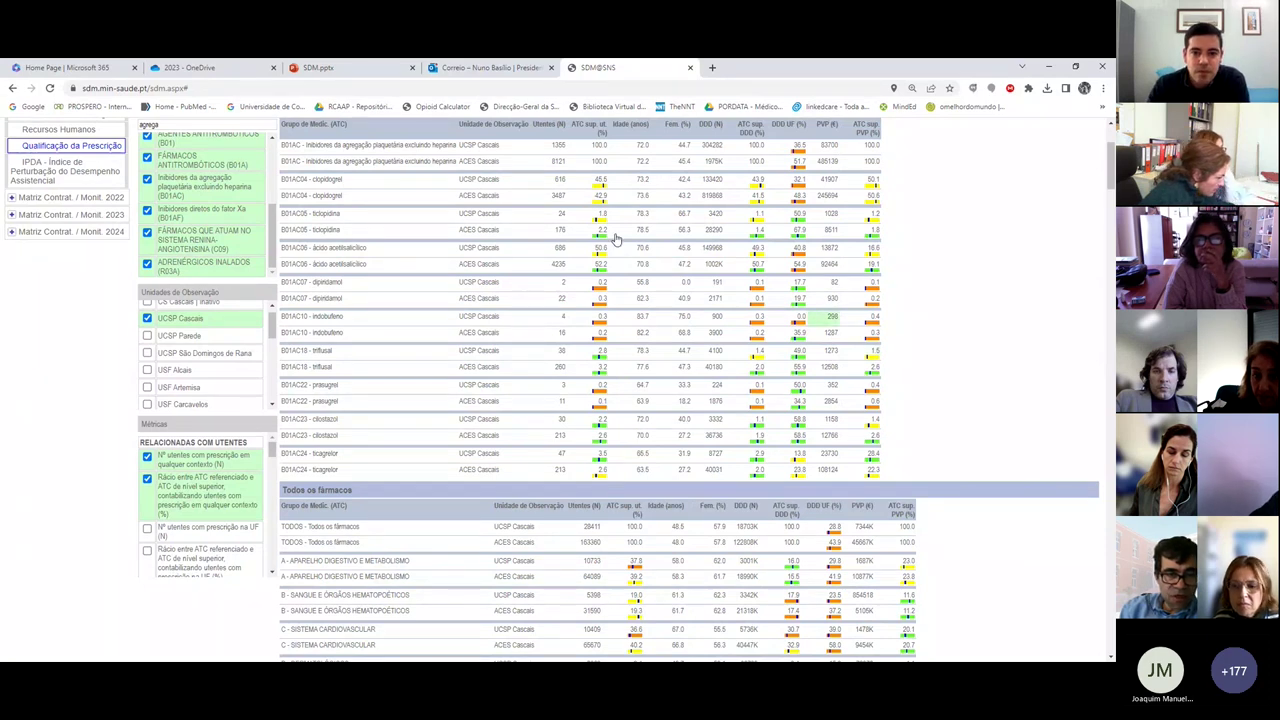
scroll(675, 277, "up", 2)
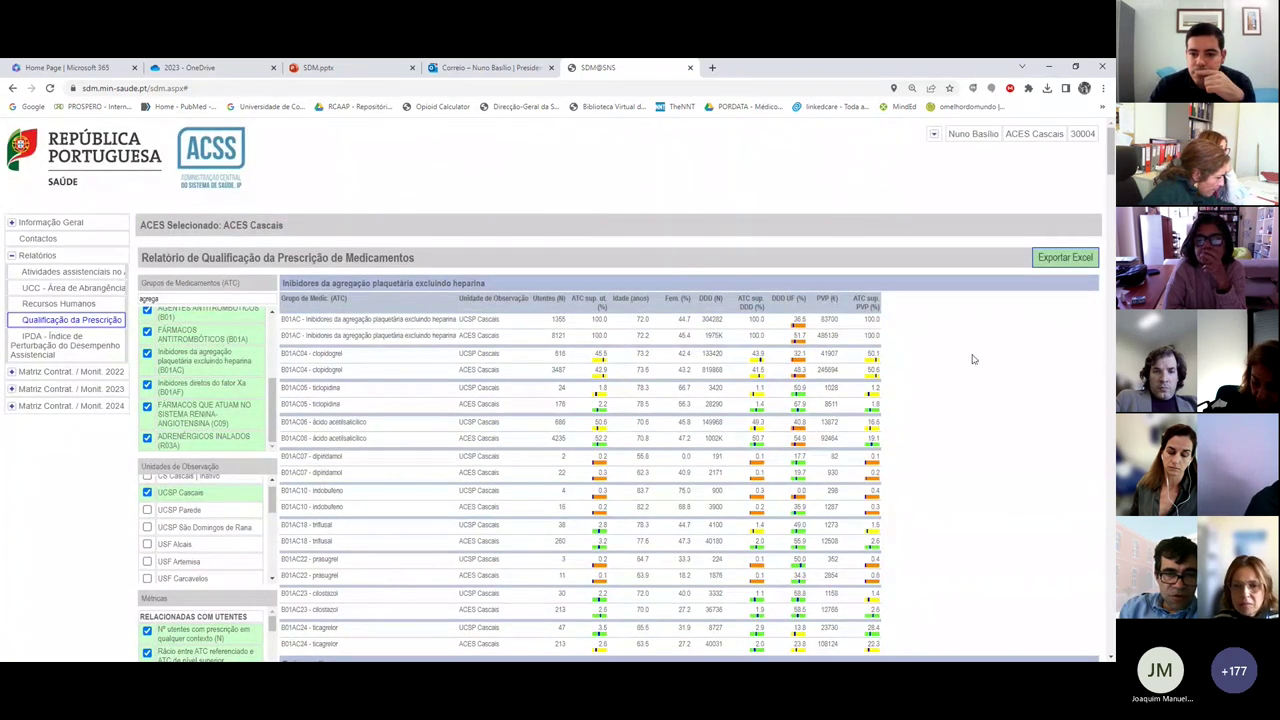
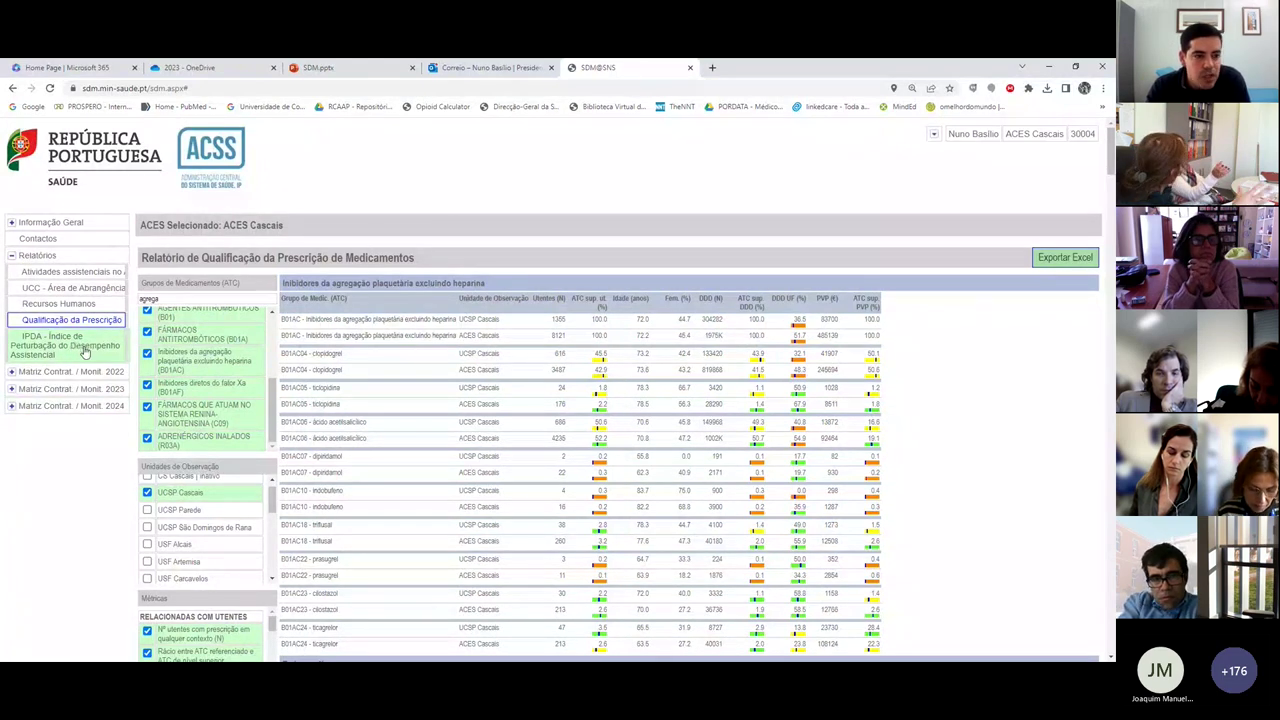
Step: Open the IPDA - Índice de Perturbação do Desempenho Assistencial report and skim its table for USP Cascais
left_click(85, 352)
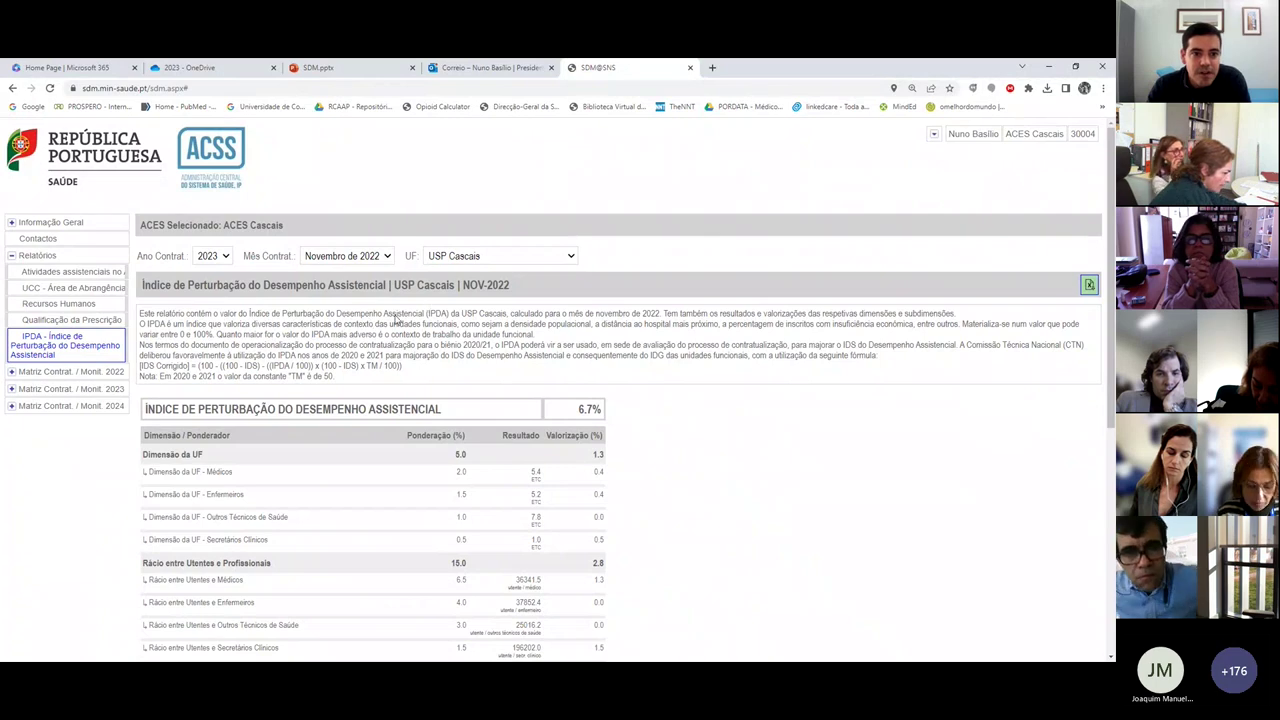
scroll(490, 395, "down", 3)
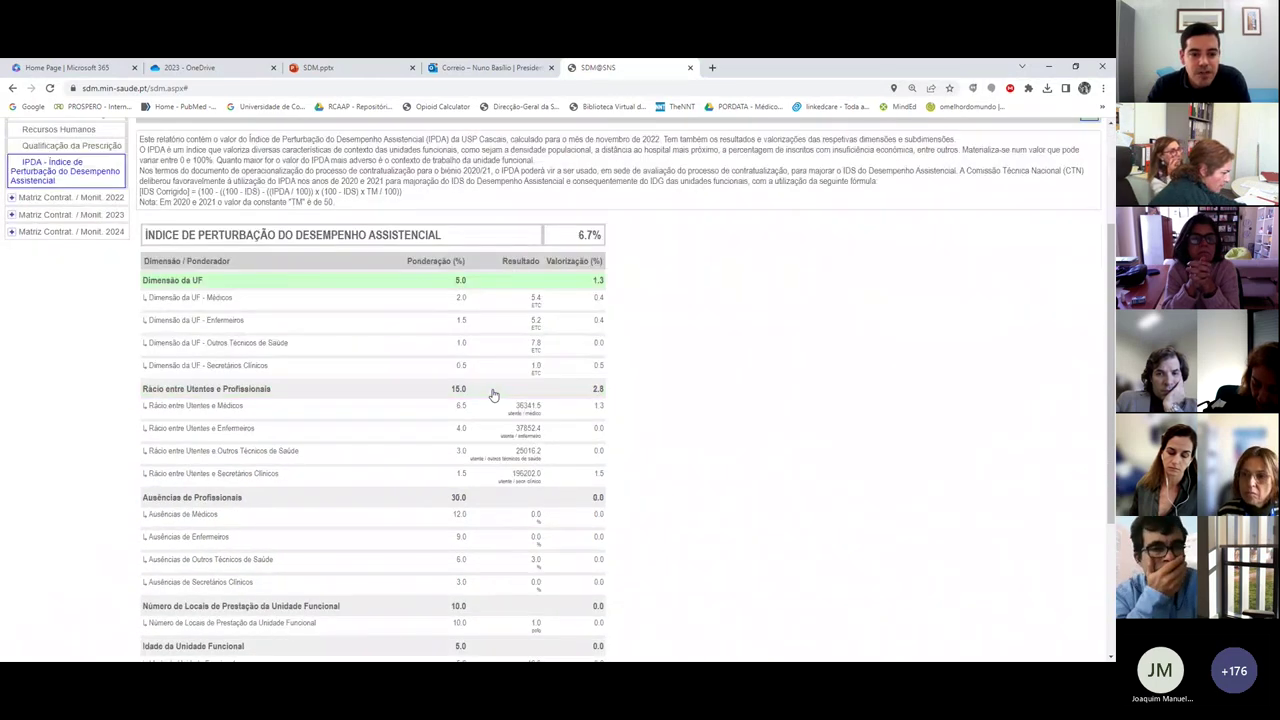
scroll(538, 410, "down", 2)
scroll(538, 410, "up", 6)
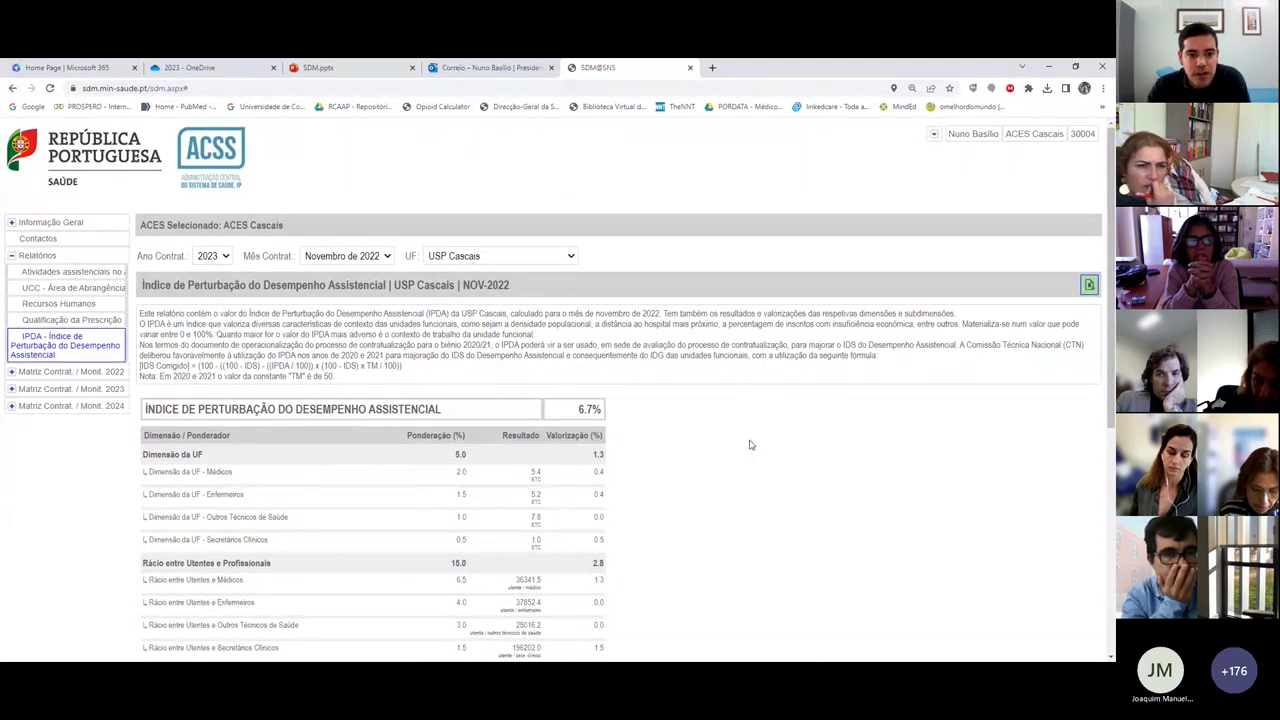
Step: Examine the weighting, result and valuation of each IPDA dimension, from Dimensão da UF down to Nacionalidade dos Utentes
scroll(497, 410, "down", 1)
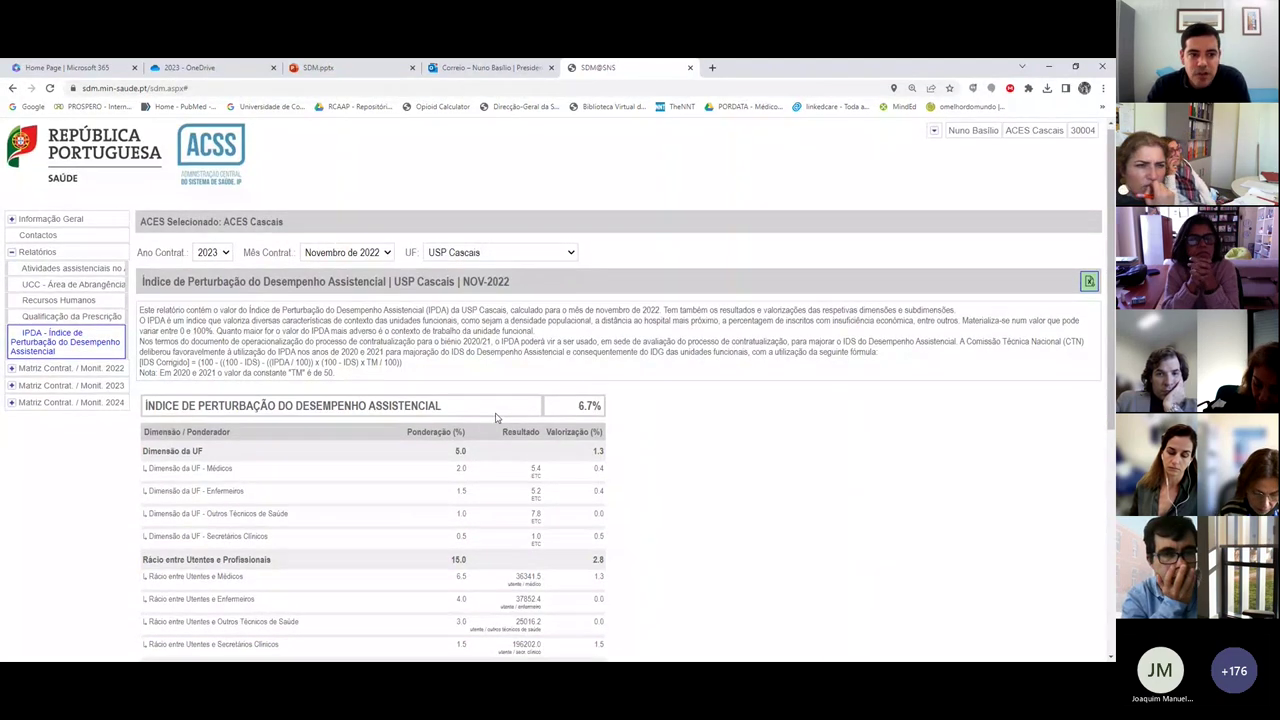
scroll(497, 418, "down", 1)
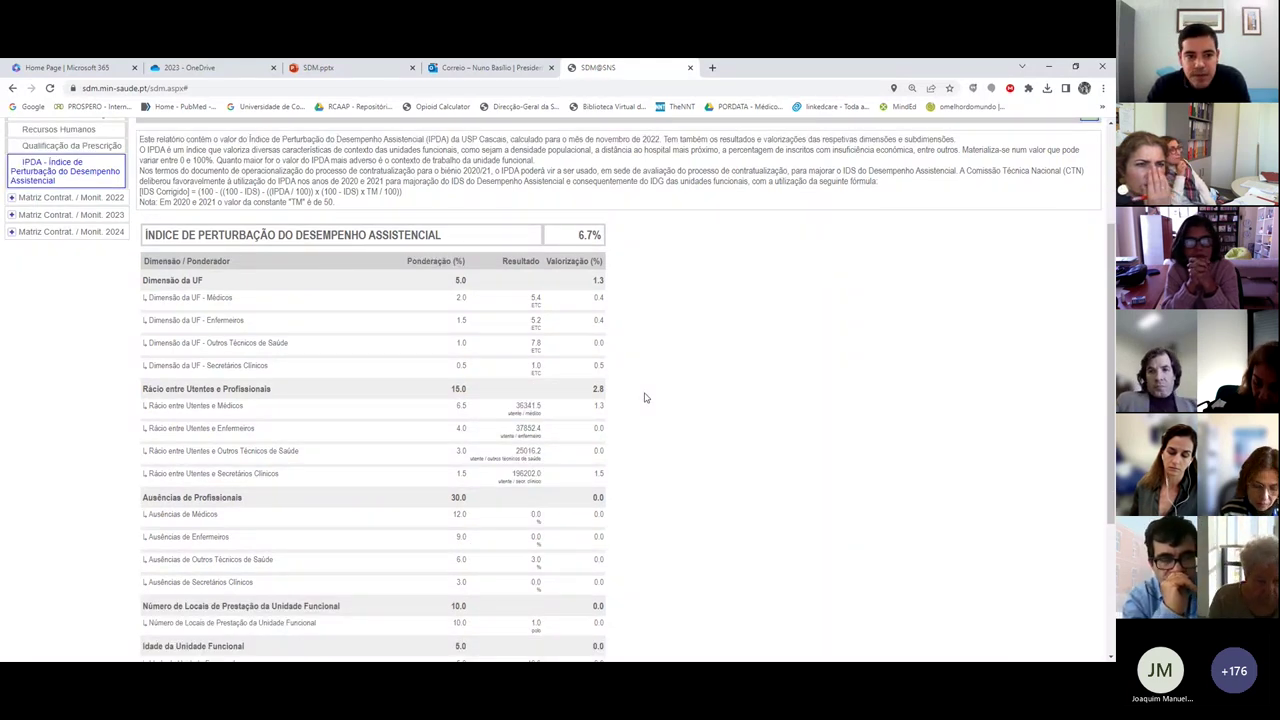
scroll(645, 380, "down", 1)
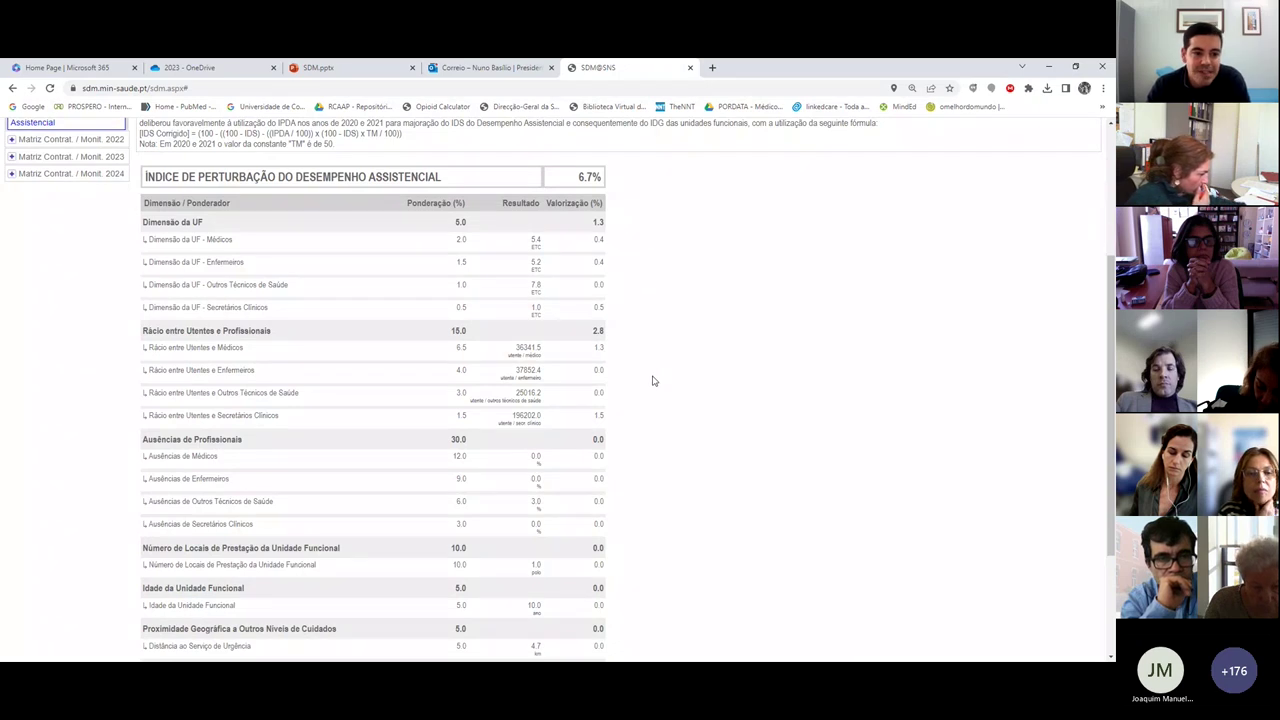
scroll(346, 420, "down", 1)
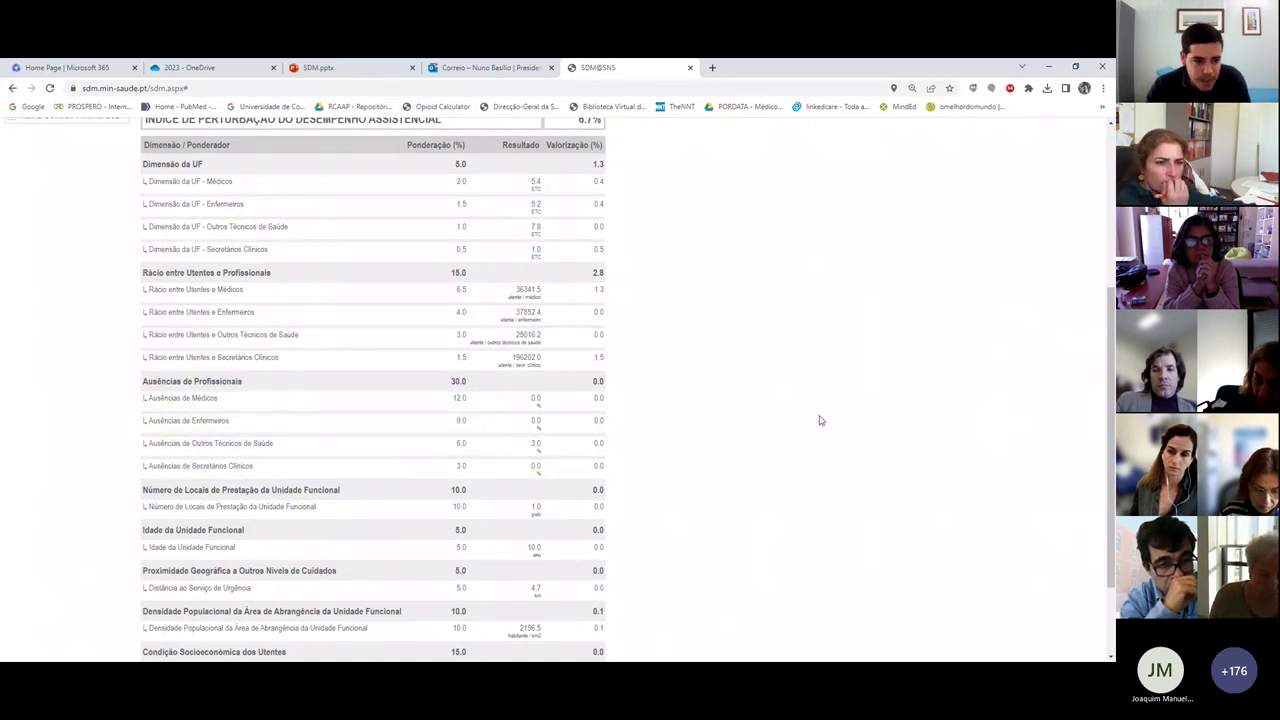
scroll(345, 545, "down", 2)
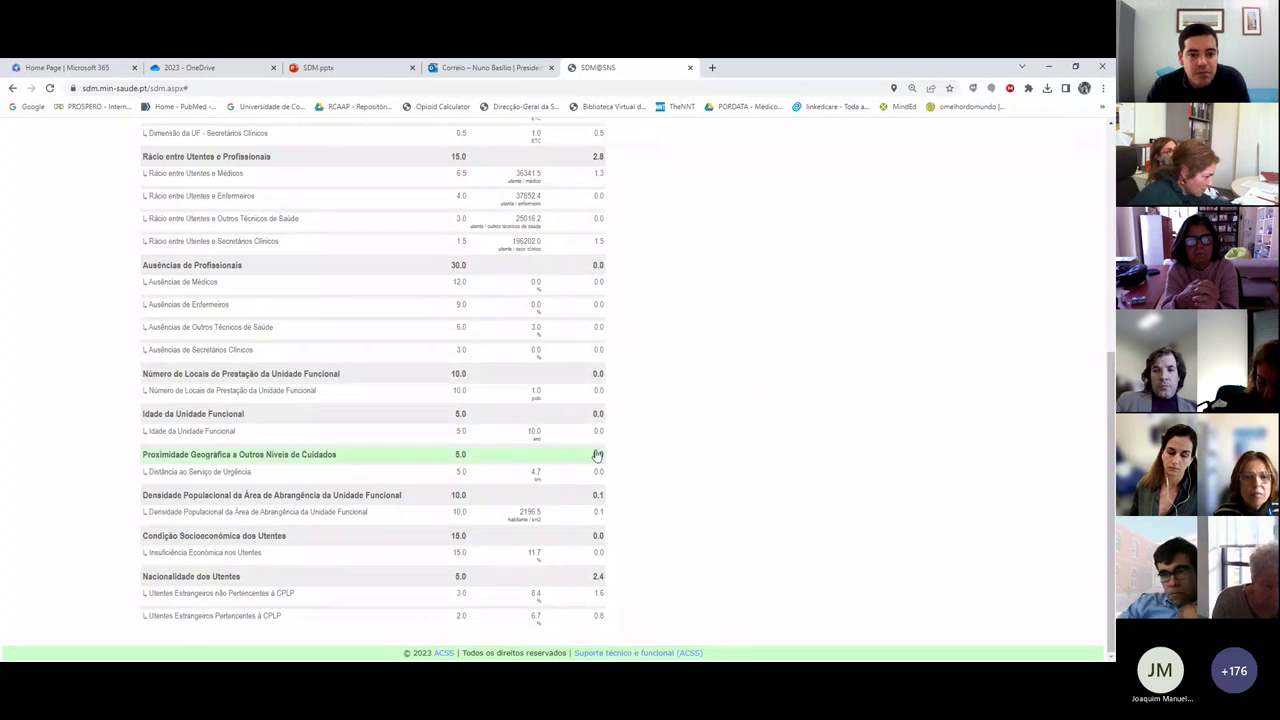
scroll(707, 432, "up", 3)
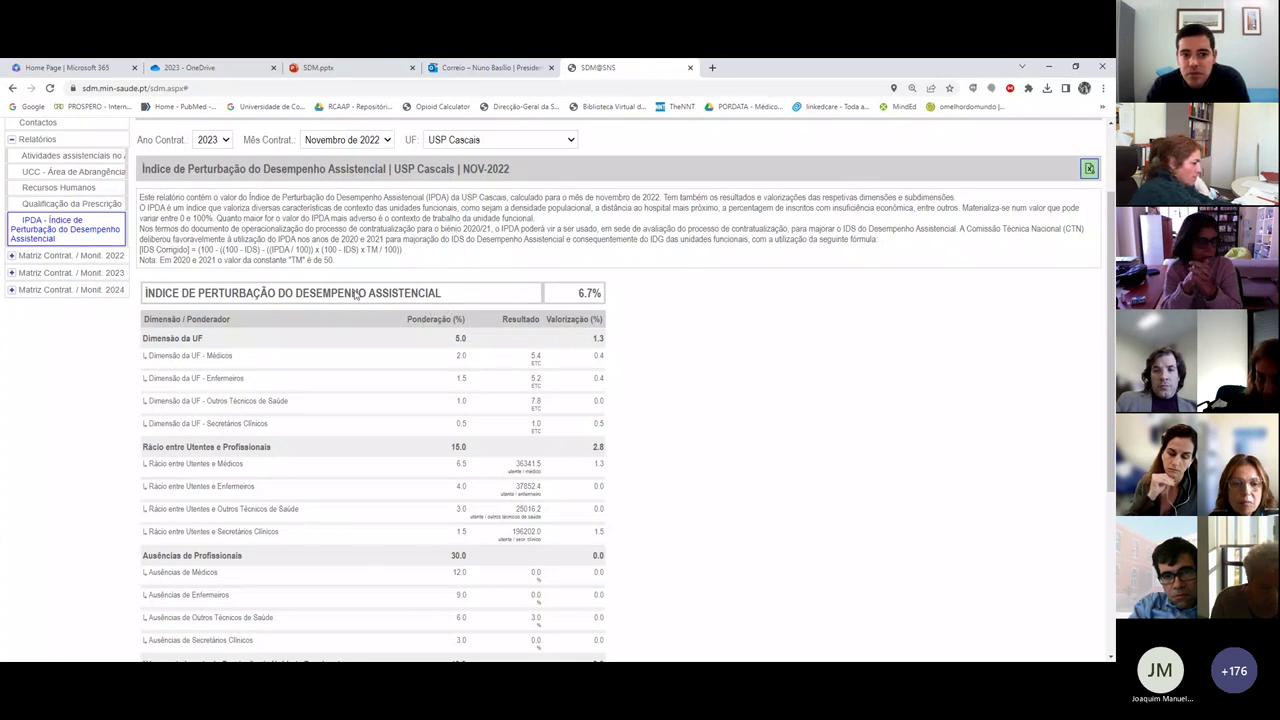
left_click_drag(160, 293, 444, 300)
left_click(730, 323)
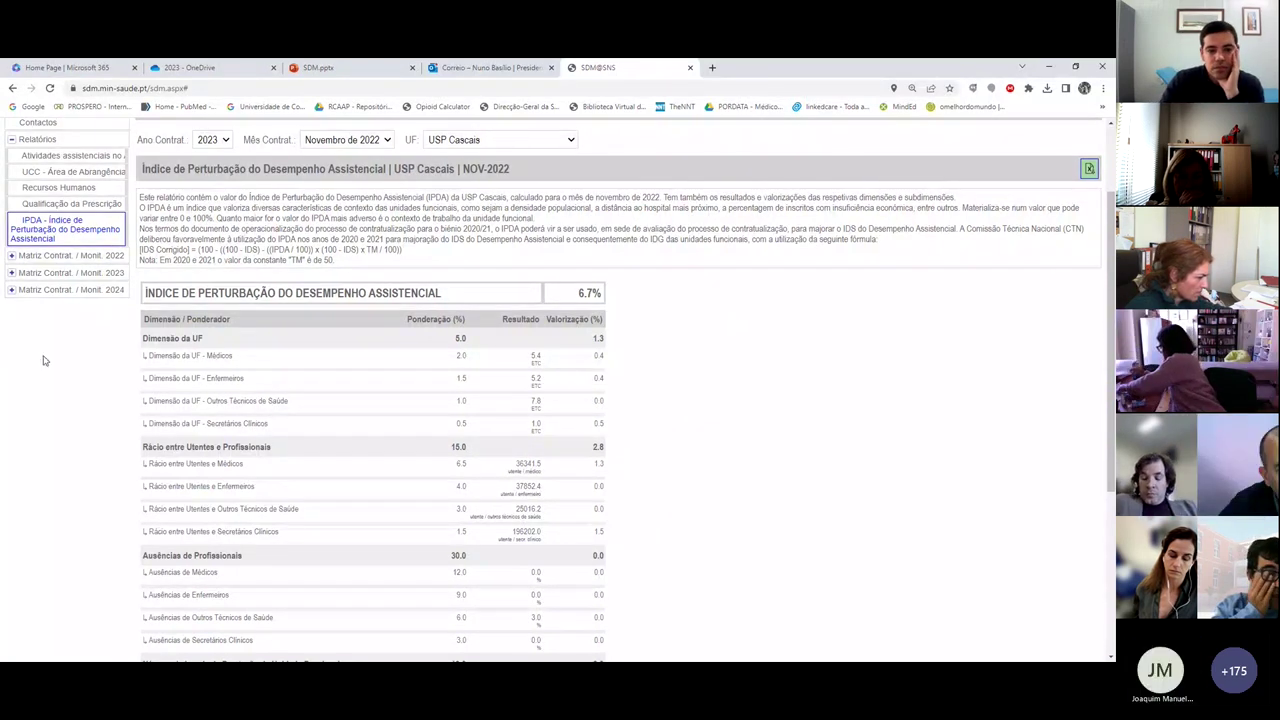
Step: Highlight the IDS Corrigido formula in the introductory text of the IPDA report
scroll(45, 448, "up", 1)
scroll(45, 448, "up", 1)
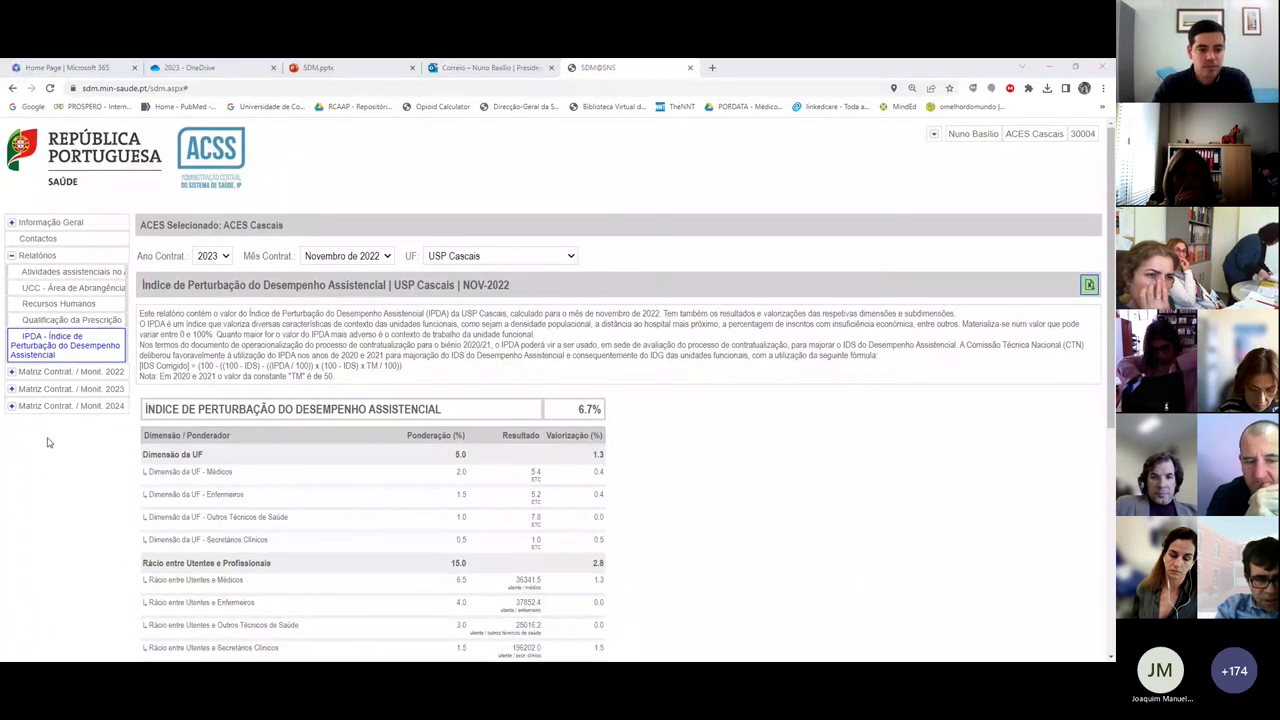
scroll(297, 514, "down", 4)
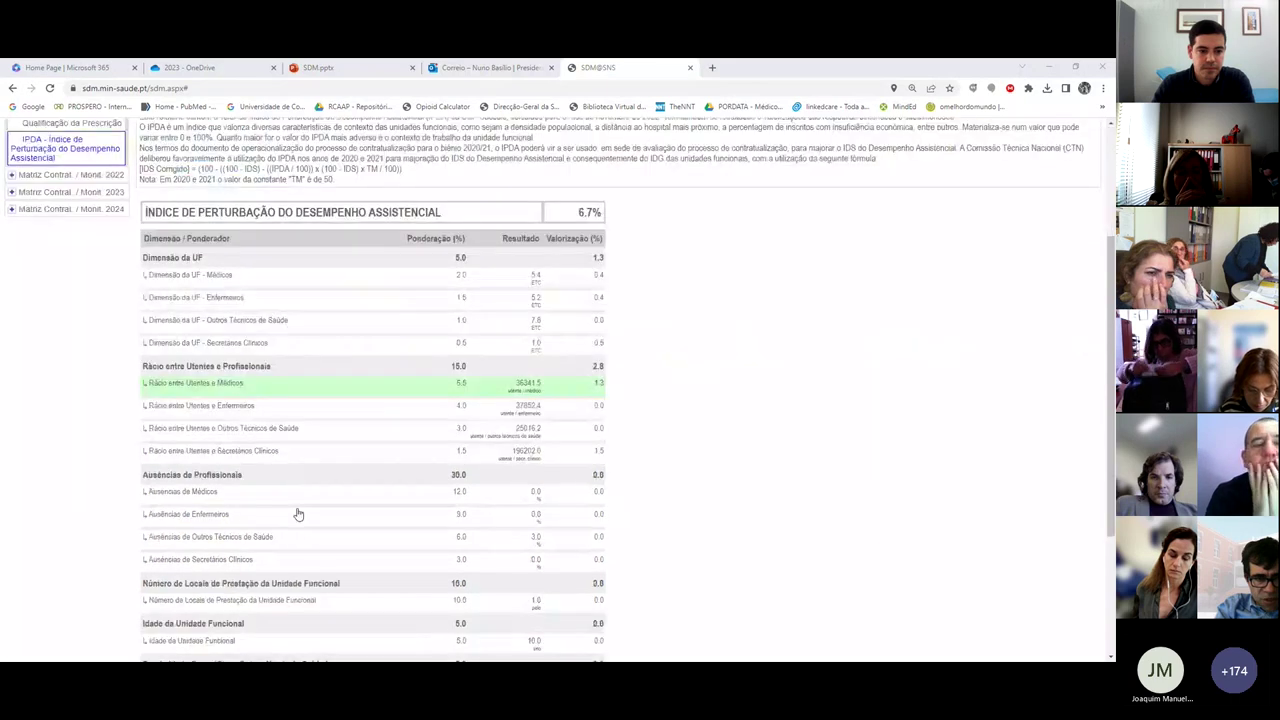
scroll(334, 452, "up", 4)
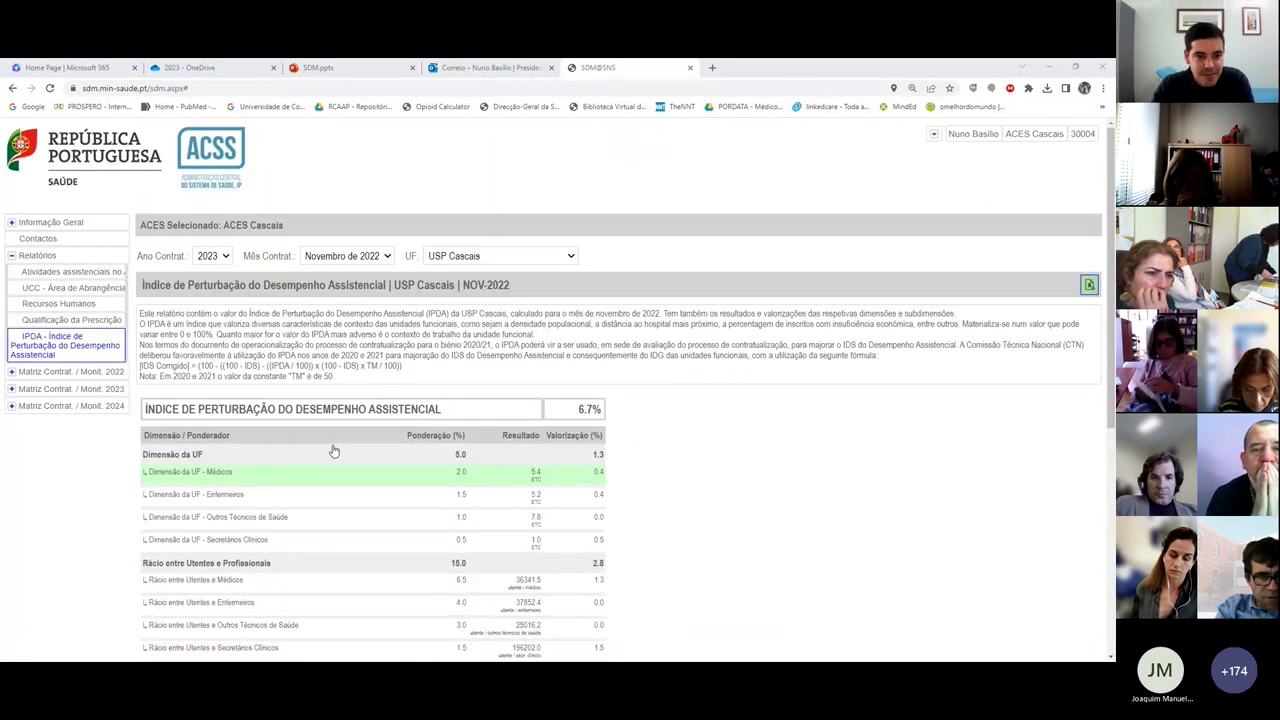
triple_click(270, 365)
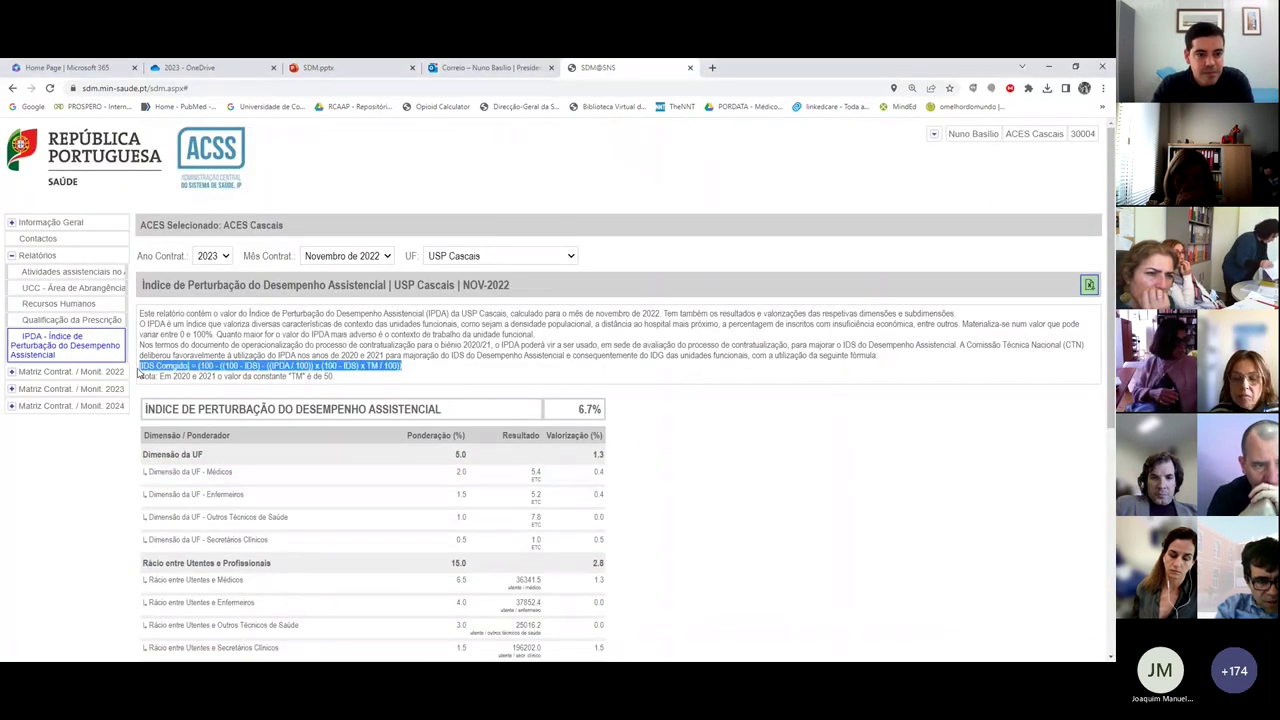
left_click(59, 460)
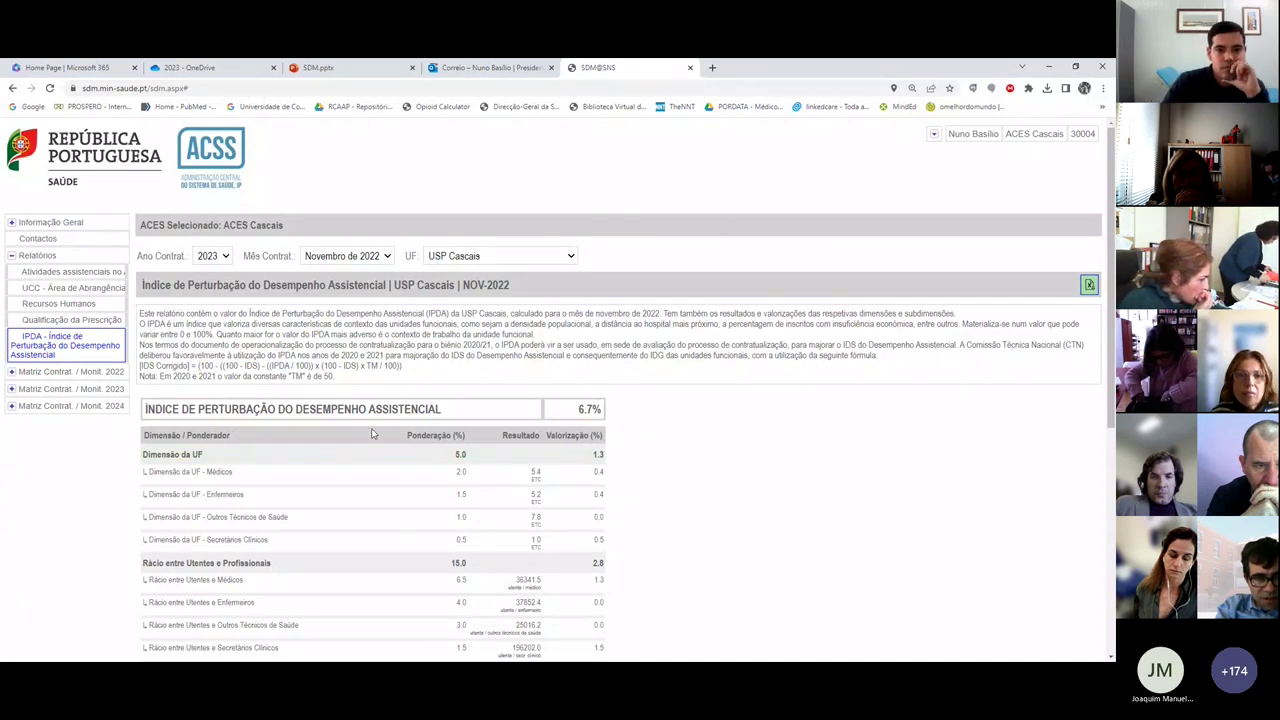
Step: Show the IPDA report for USF Carcavelos and point out part of the IDS Corrigido formula
left_click(484, 372)
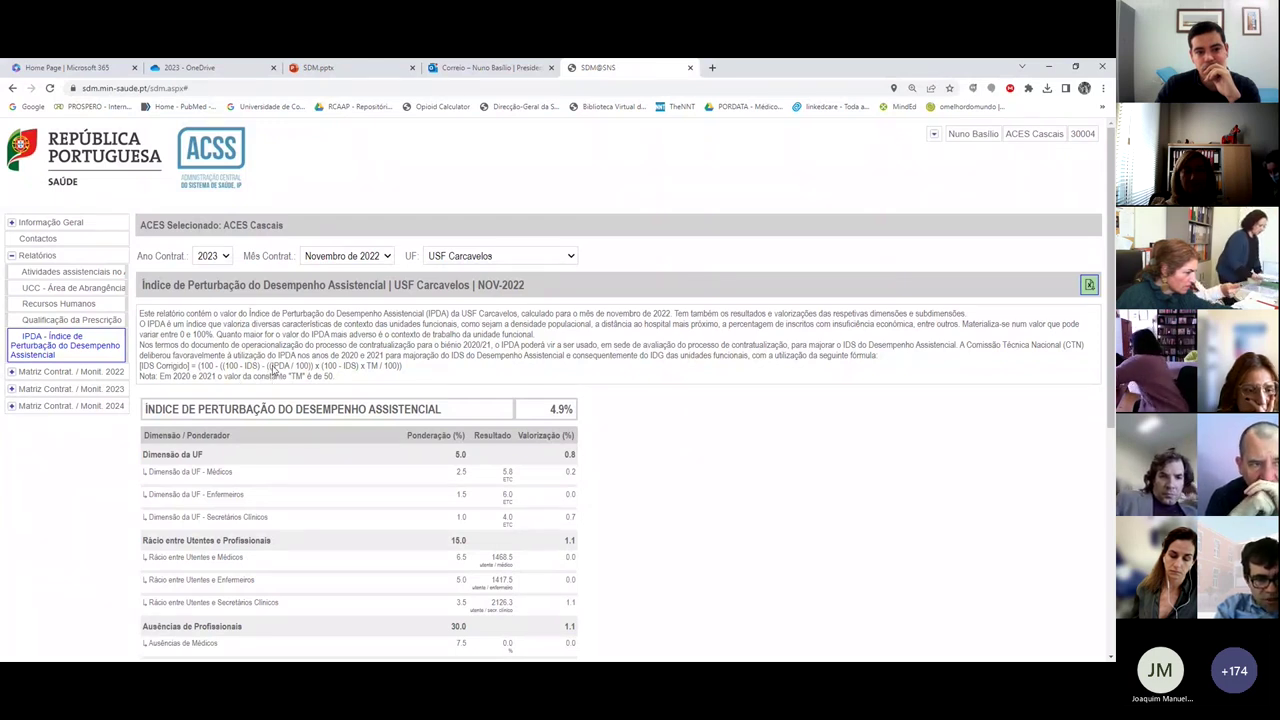
double_click(372, 367)
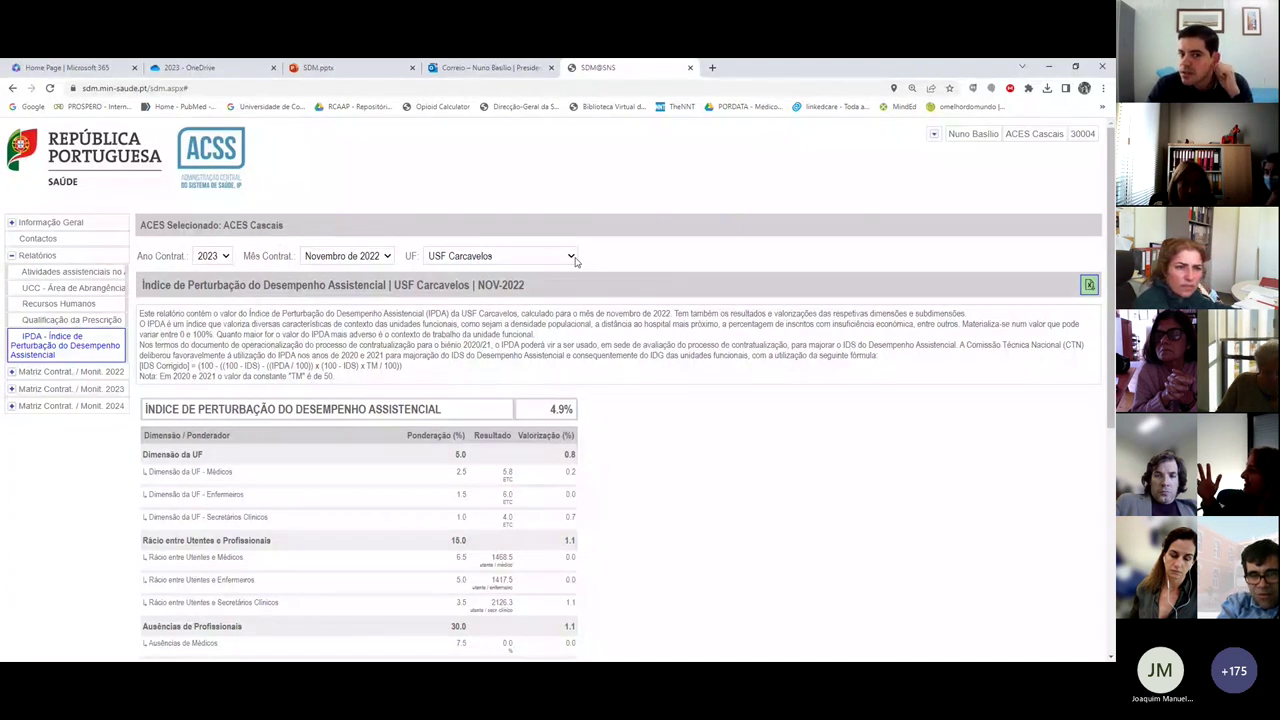
left_click(575, 257)
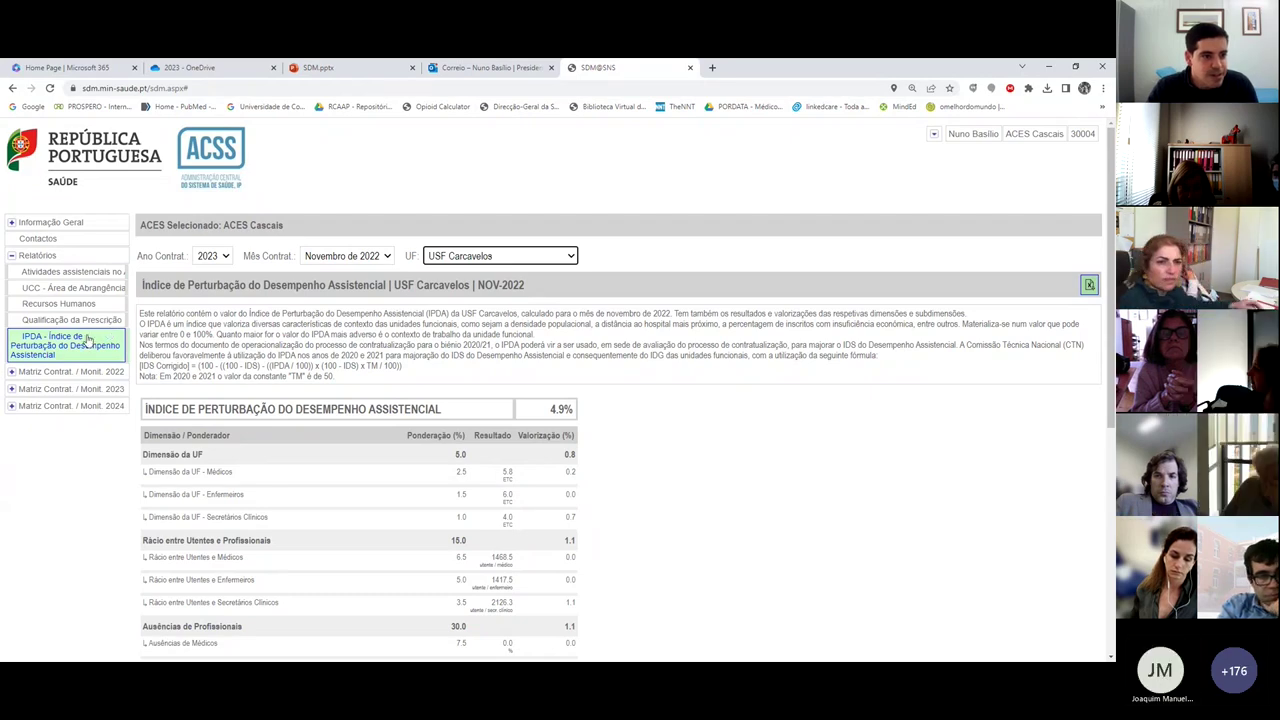
Step: Open Matriz Contrat. / Monit. 2022, view the identity card of indicator 330 with its abbreviated name highlighted, and close it
left_click(57, 371)
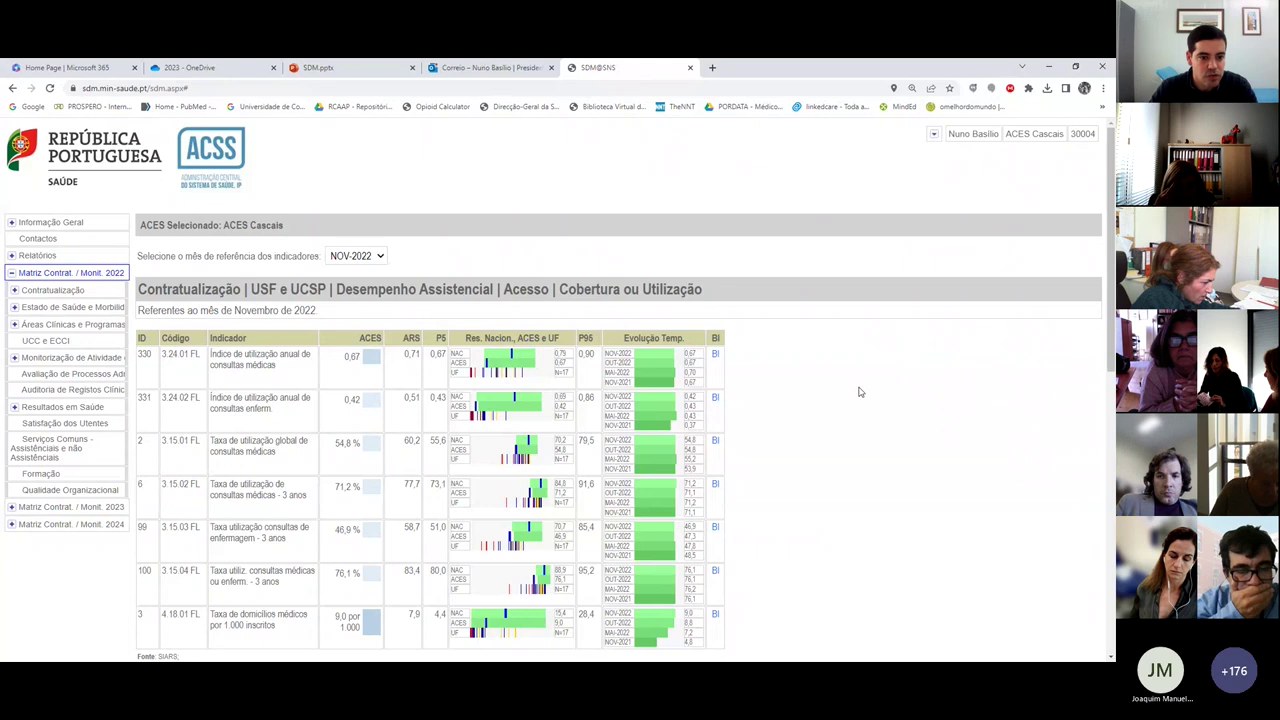
left_click(715, 358)
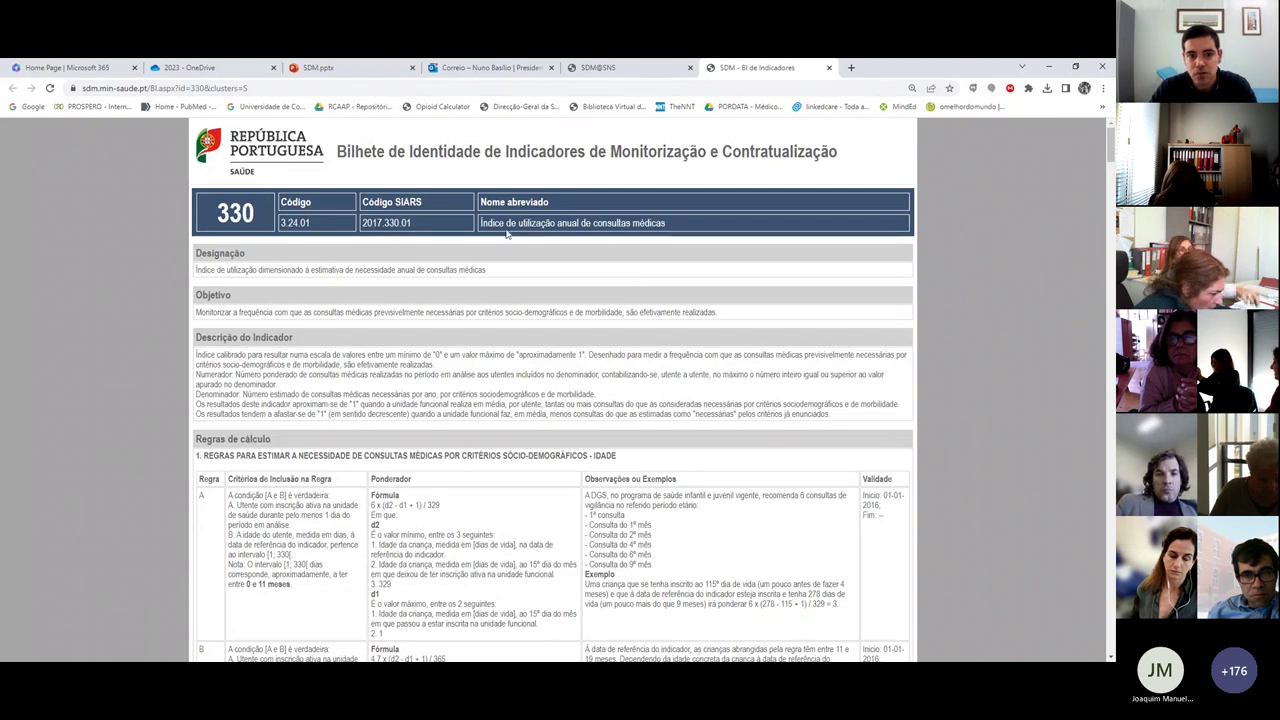
left_click_drag(506, 226, 675, 224)
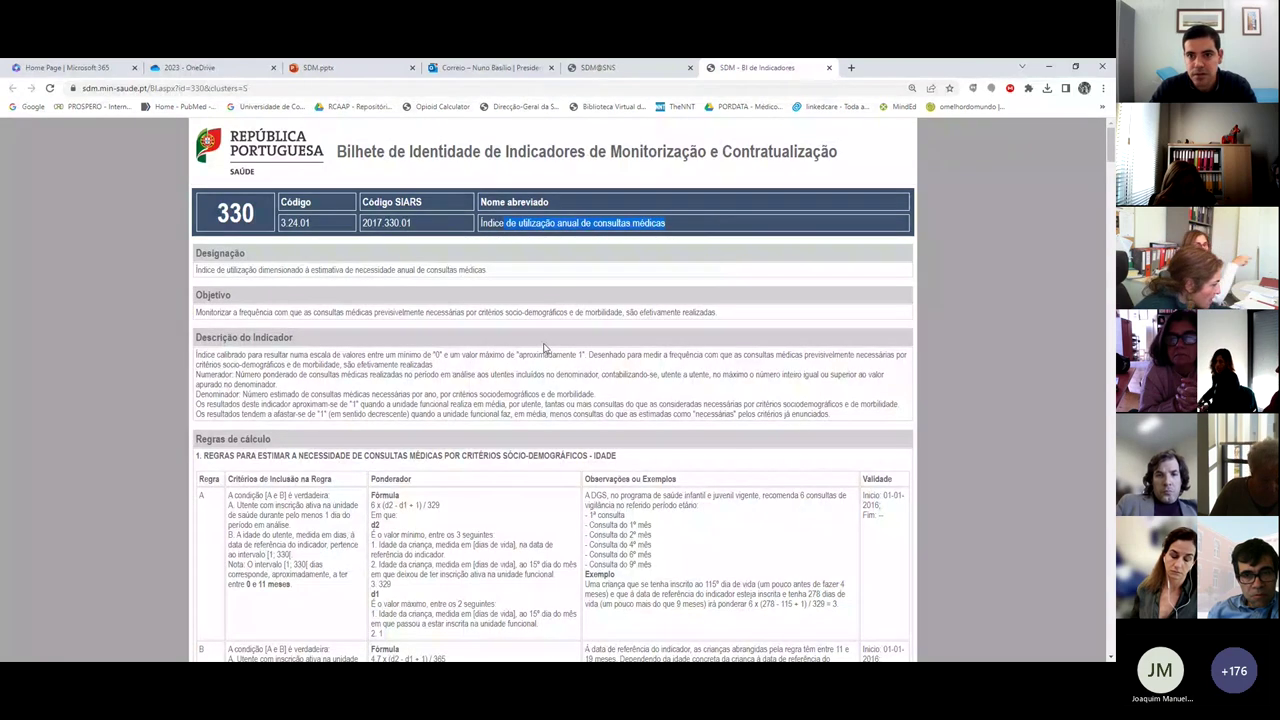
left_click(829, 68)
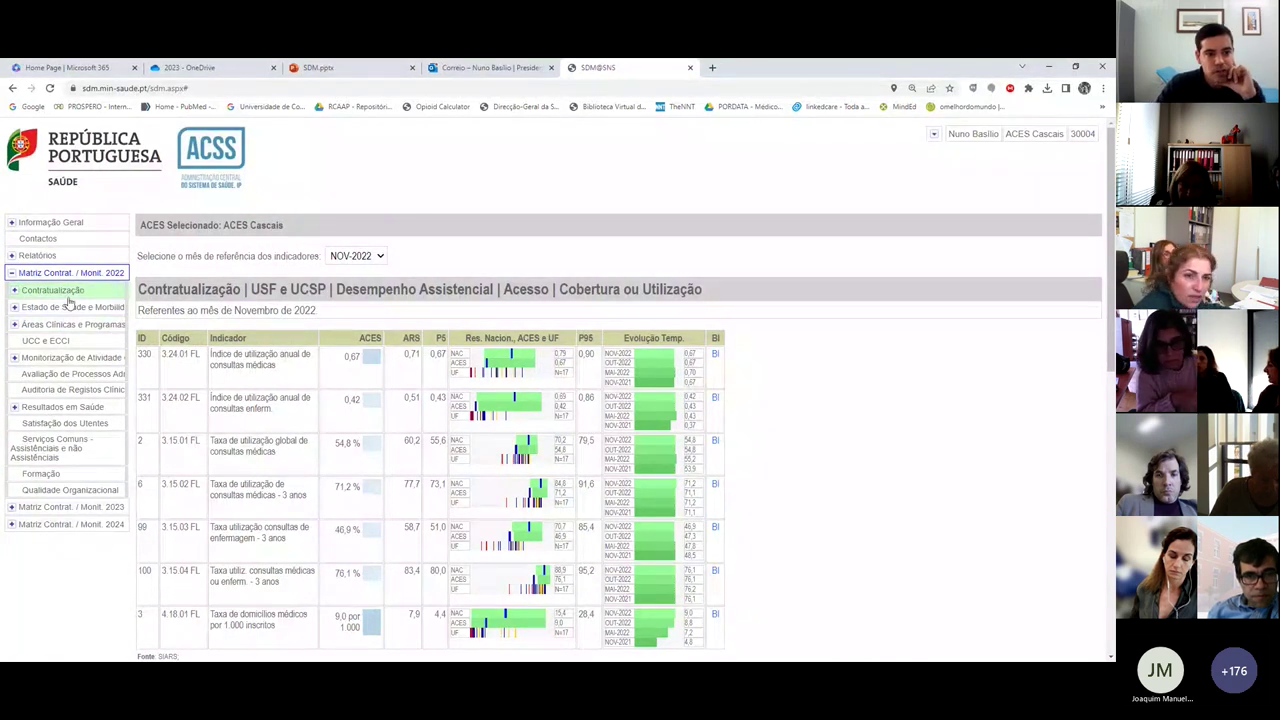
Step: Examine the Cobertura ou Utilização indicator tables, including the legend and the national results
scroll(340, 407, "down", 3)
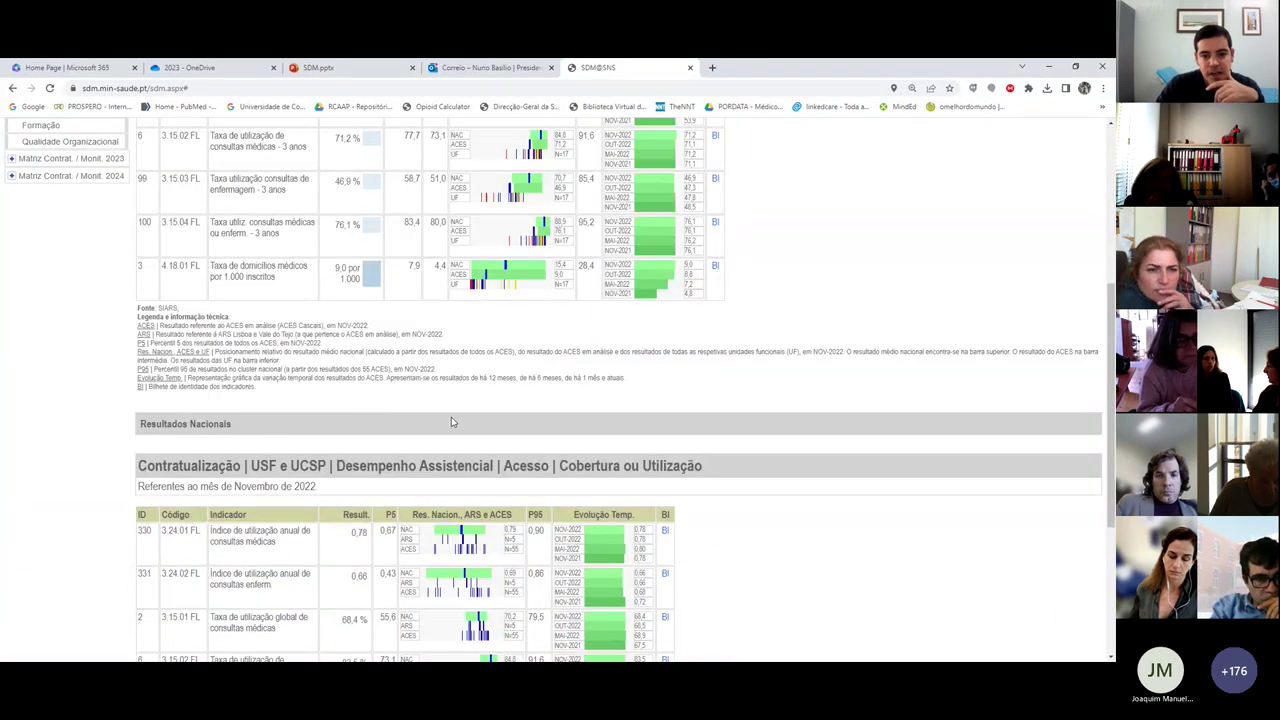
scroll(420, 447, "down", 3)
scroll(420, 447, "up", 6)
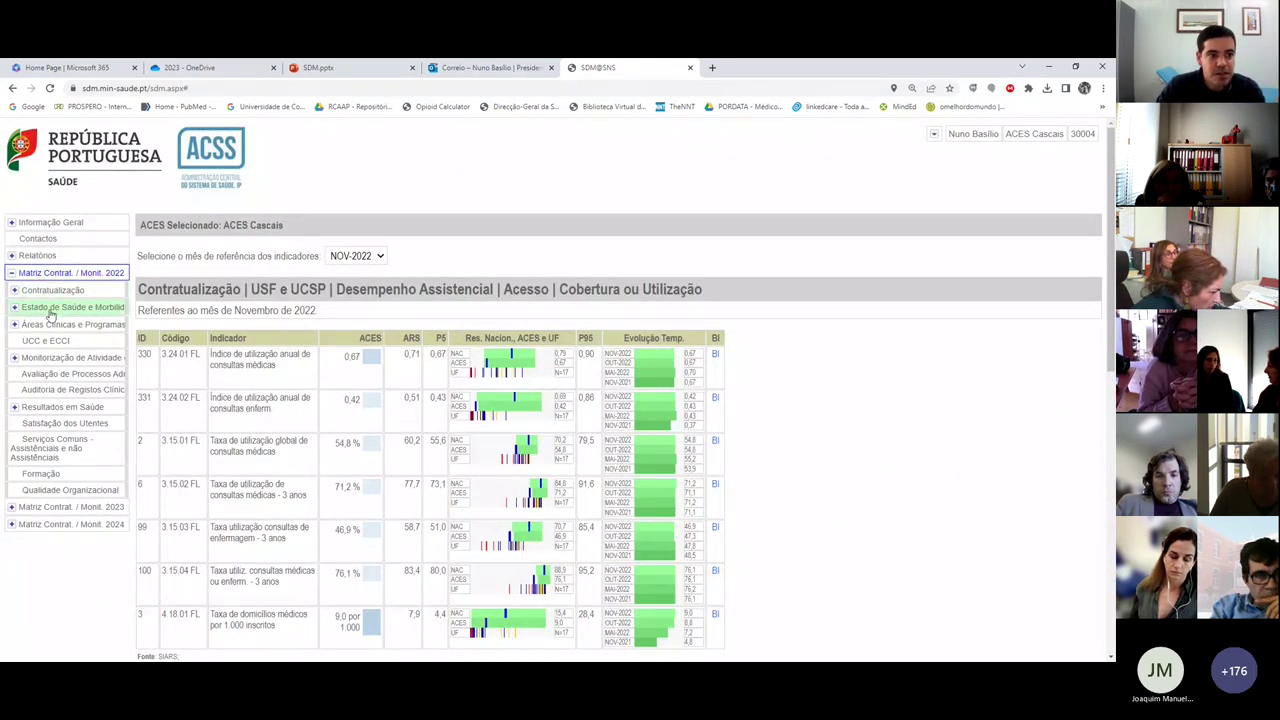
Step: Open Estado de Saúde e Morbilidade in the 2022 matrix and view the Prevalência de Patologias indicators
left_click(53, 312)
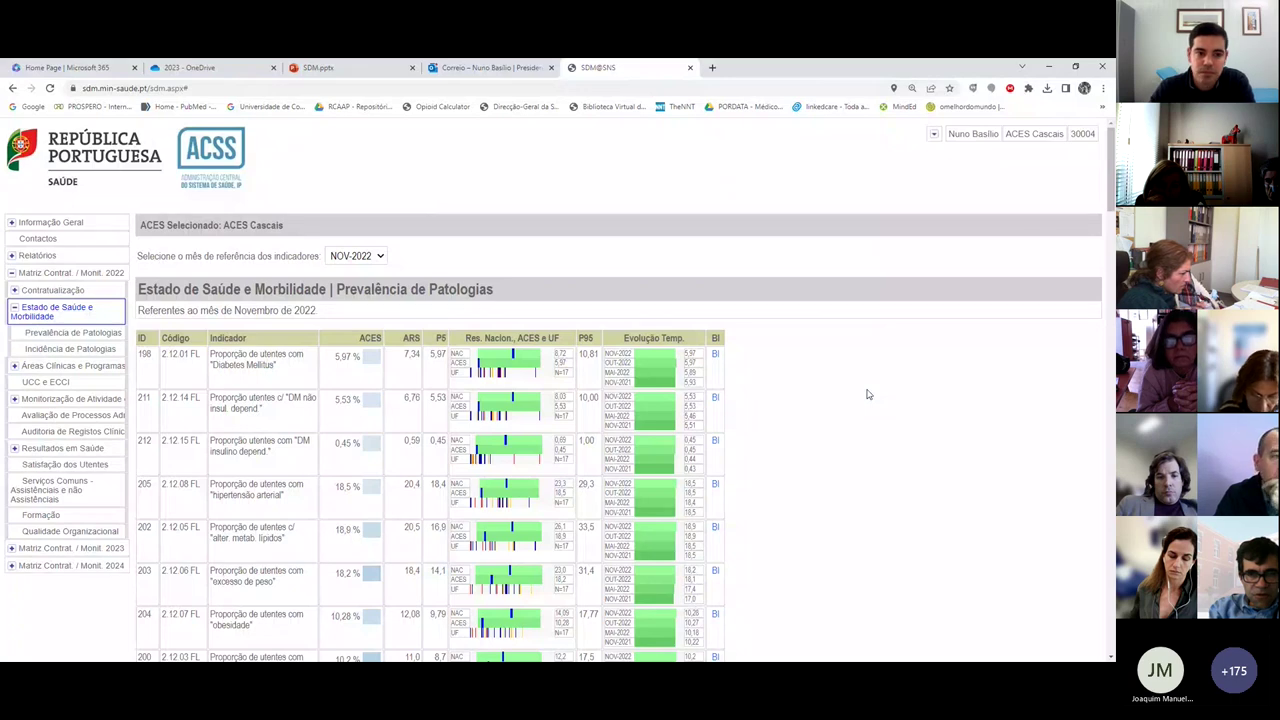
scroll(835, 400, "down", 1)
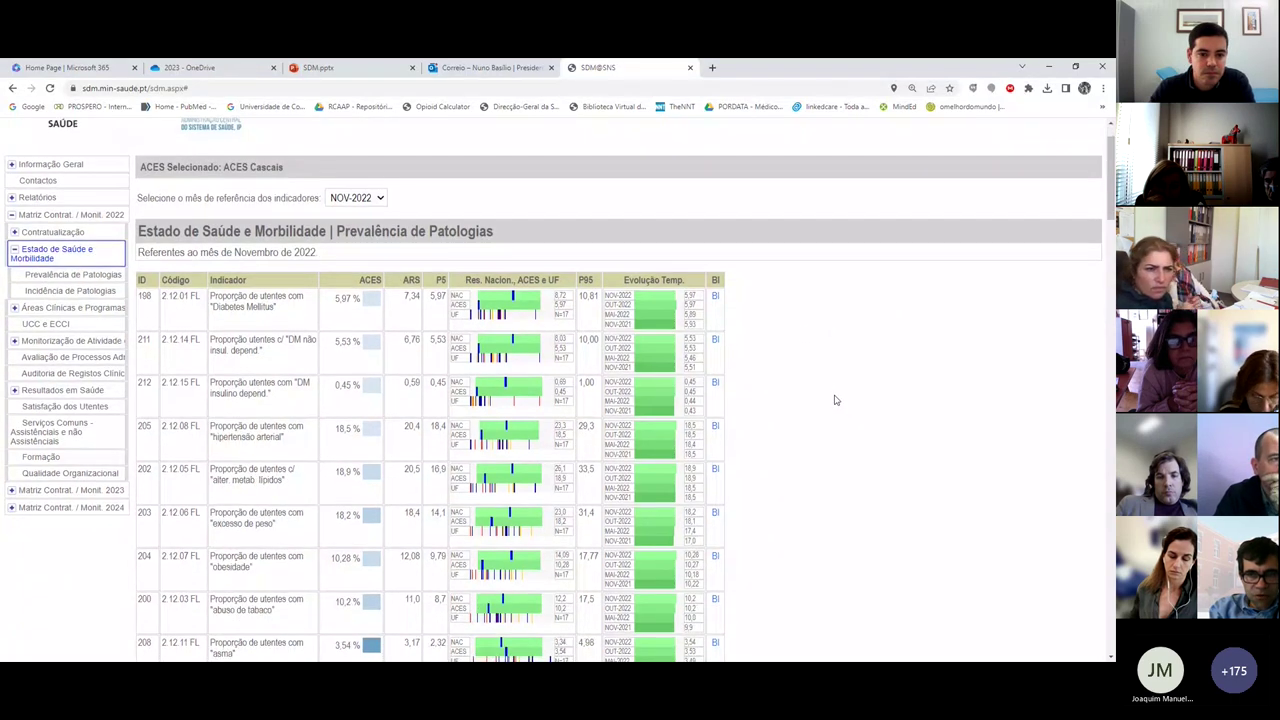
Step: Examine the Prevalência de Patologias tables, comparing the ACES Cascais indicators with the legend and the national results for November 2022
scroll(836, 403, "down", 3)
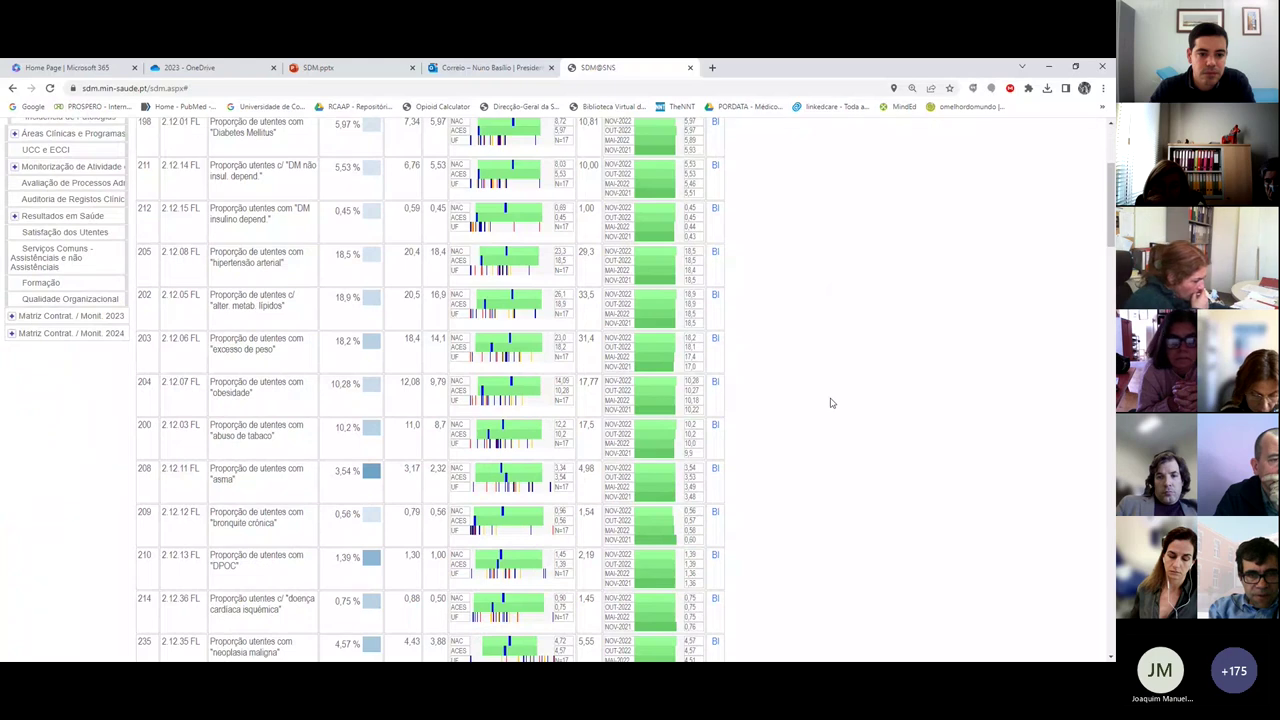
scroll(825, 405, "up", 4)
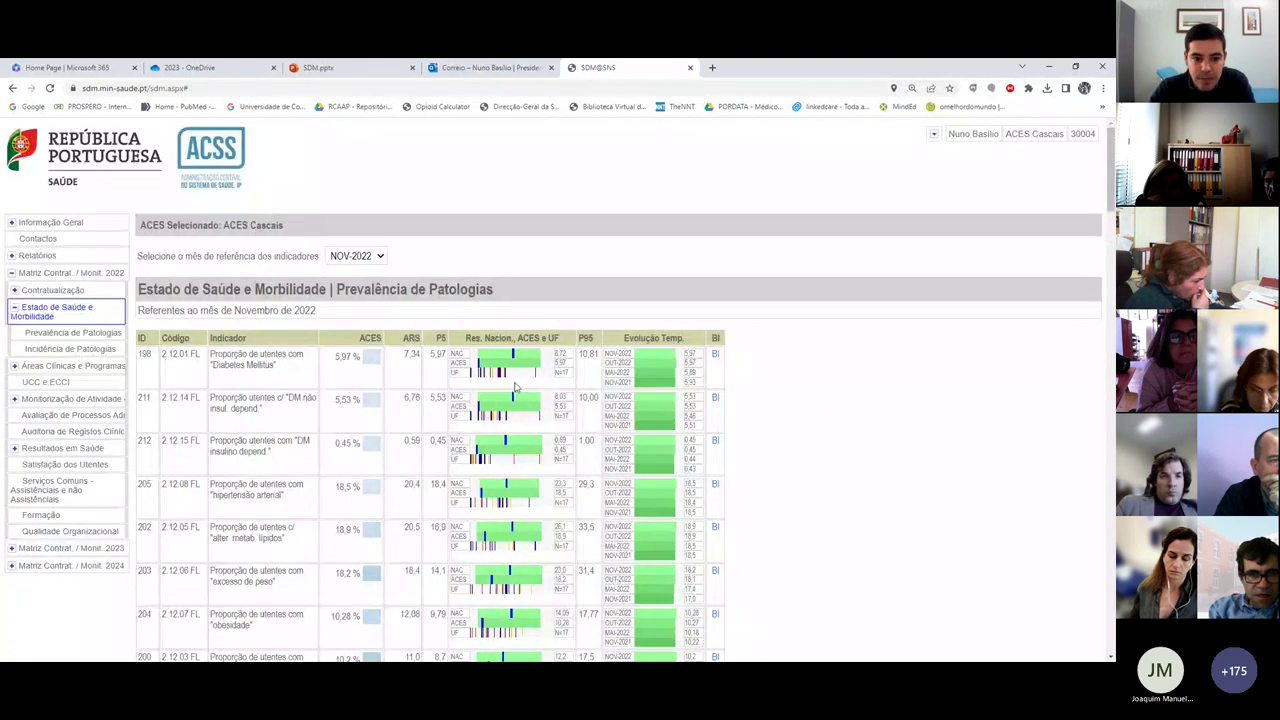
scroll(843, 500, "down", 4)
scroll(843, 500, "down", 15)
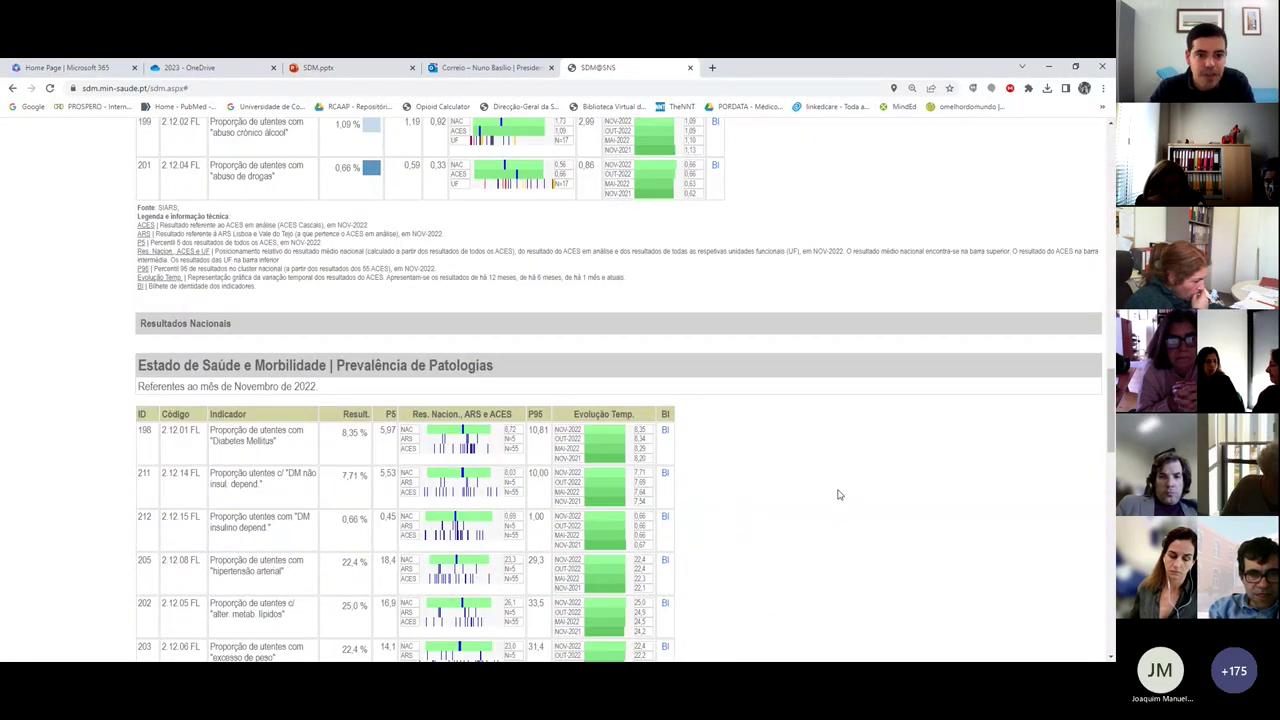
scroll(839, 494, "down", 3)
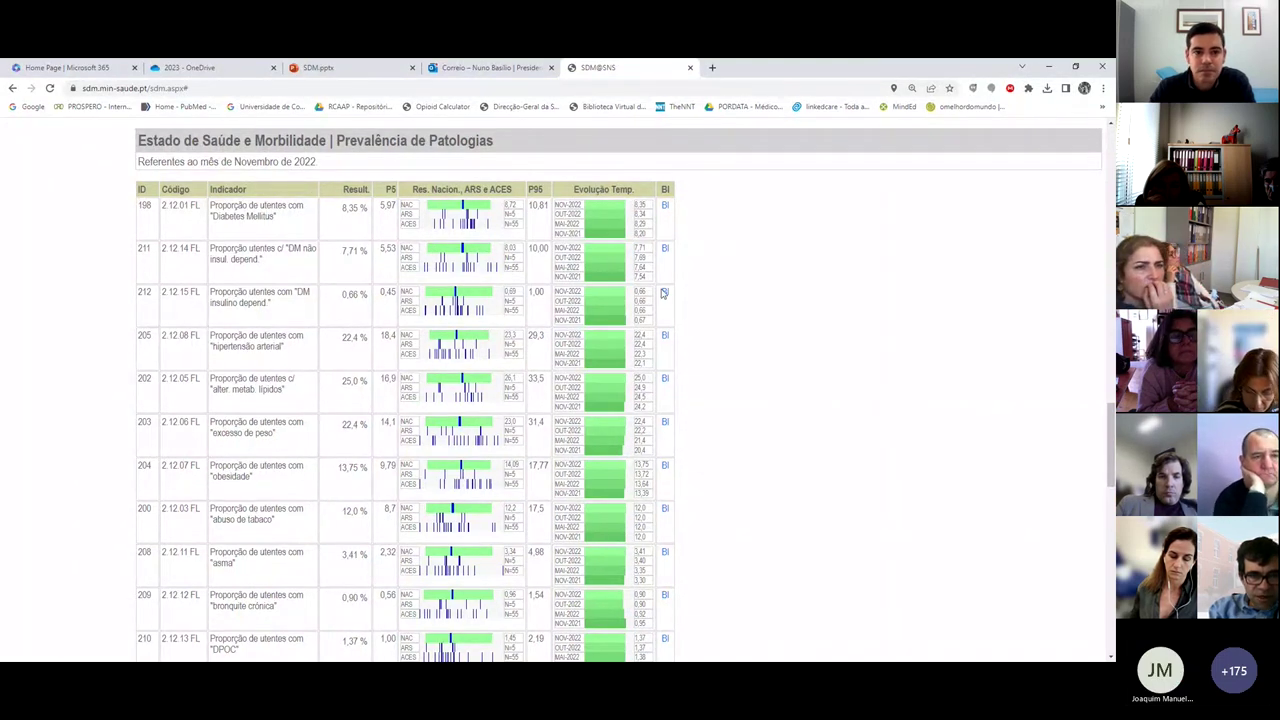
scroll(749, 297, "up", 1)
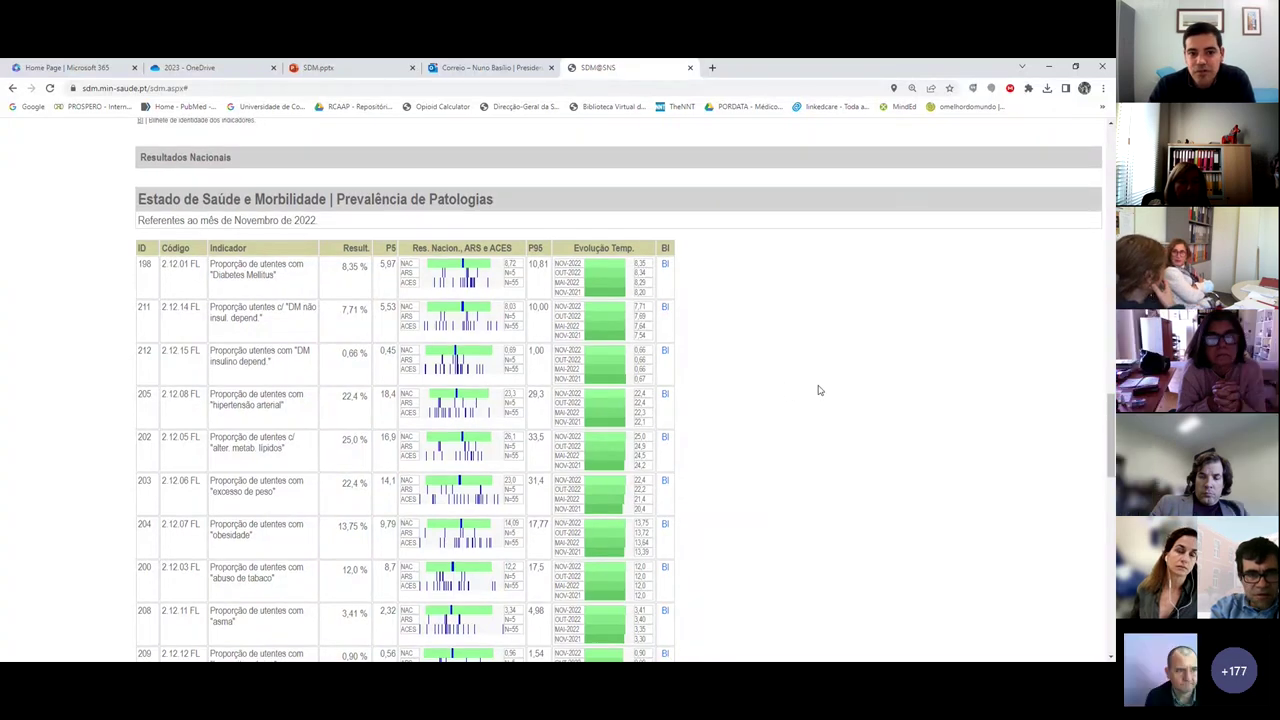
scroll(820, 391, "up", 3)
scroll(818, 390, "up", 1)
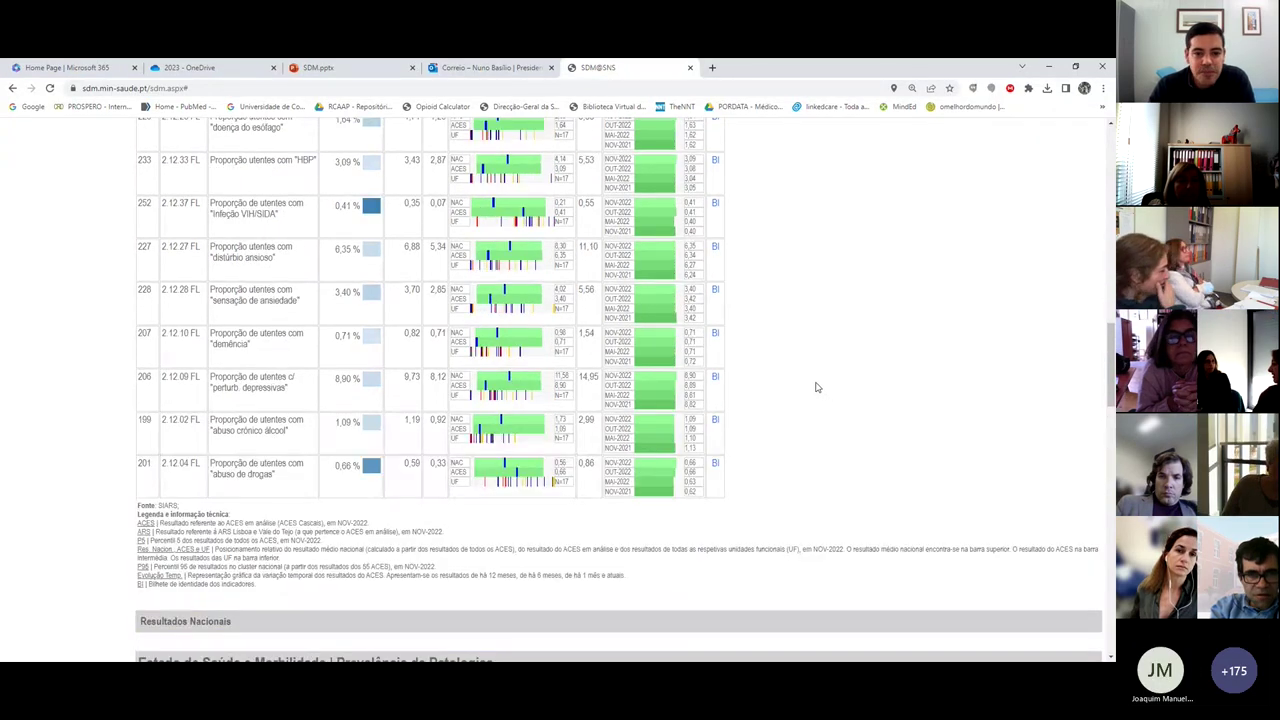
scroll(815, 387, "up", 1)
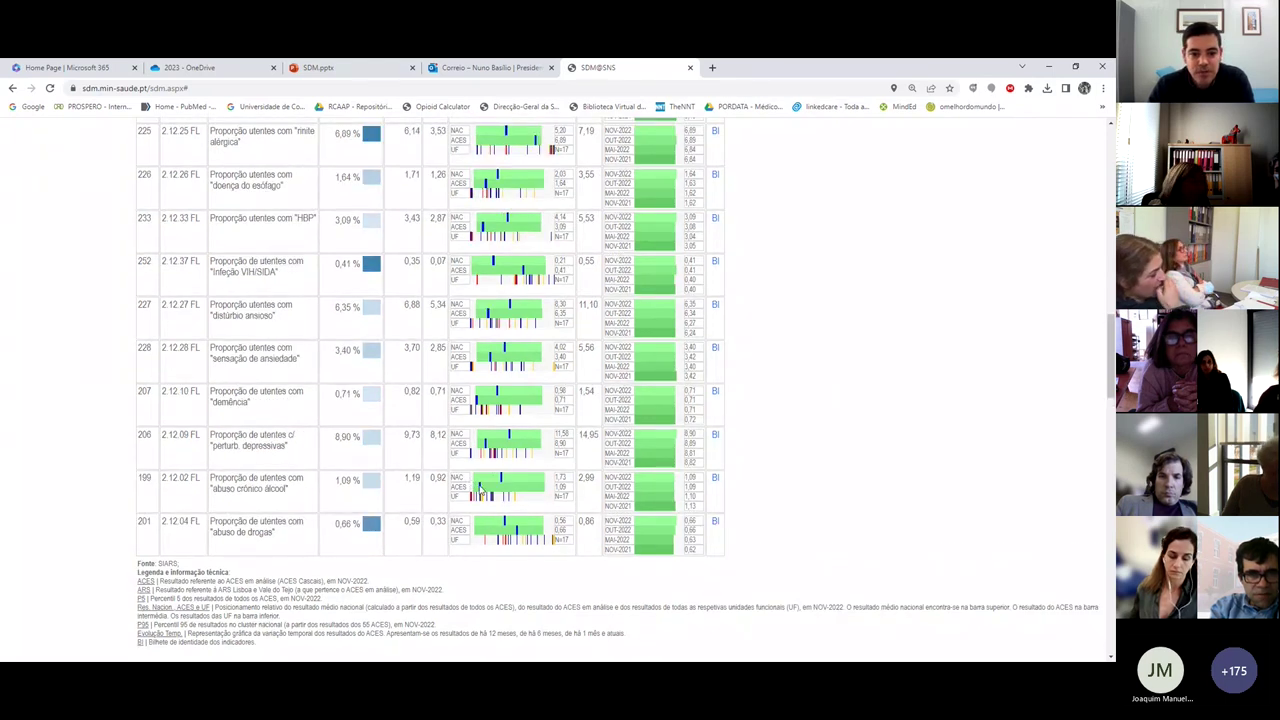
scroll(520, 503, "down", 7)
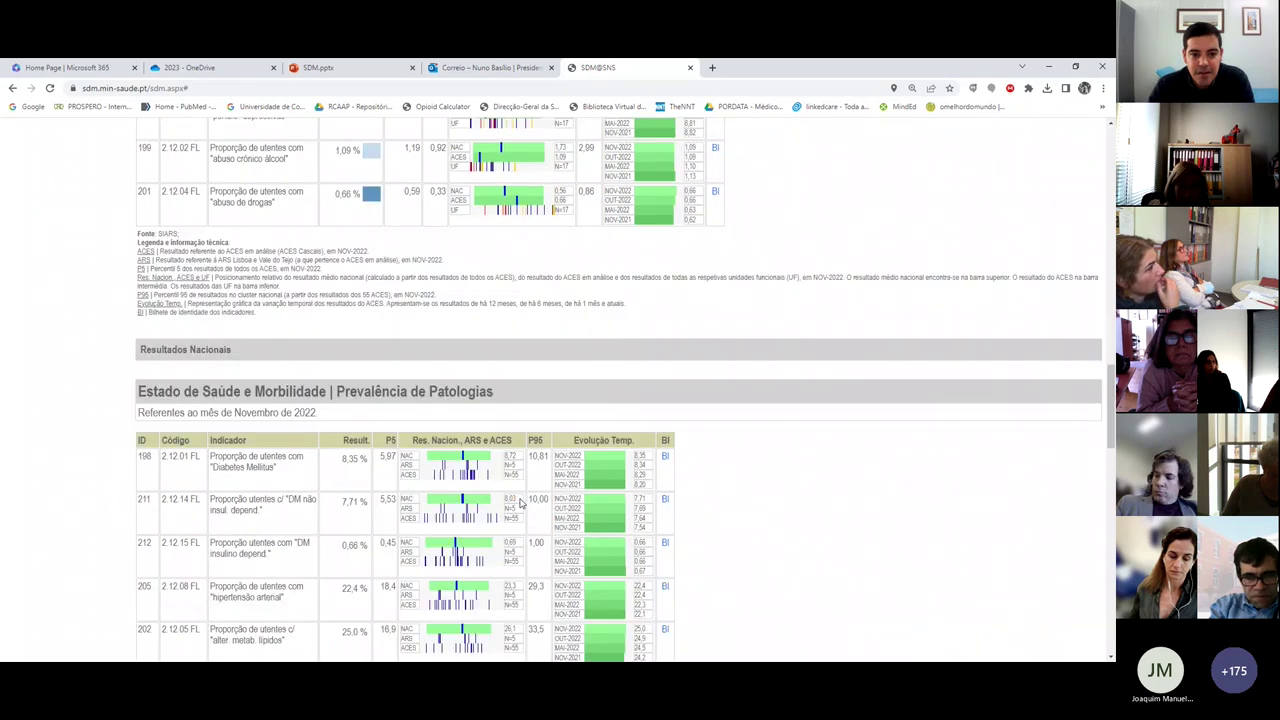
scroll(603, 408, "up", 6)
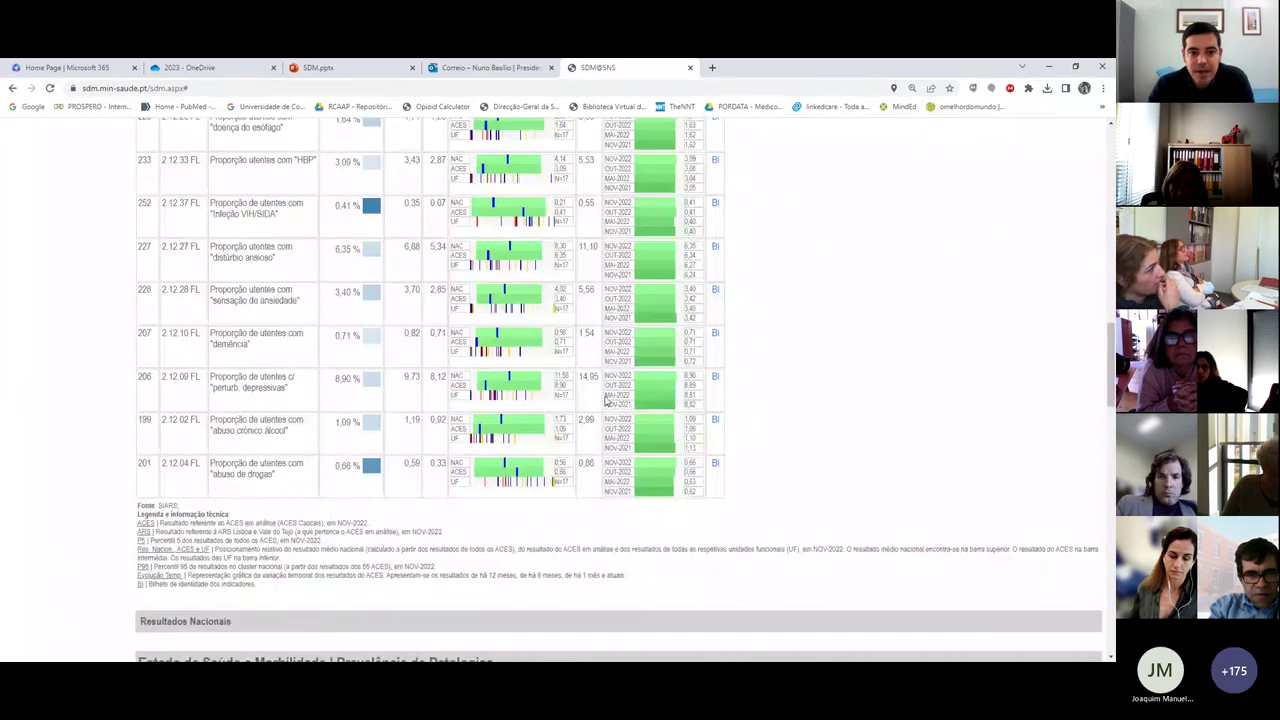
scroll(525, 333, "up", 2)
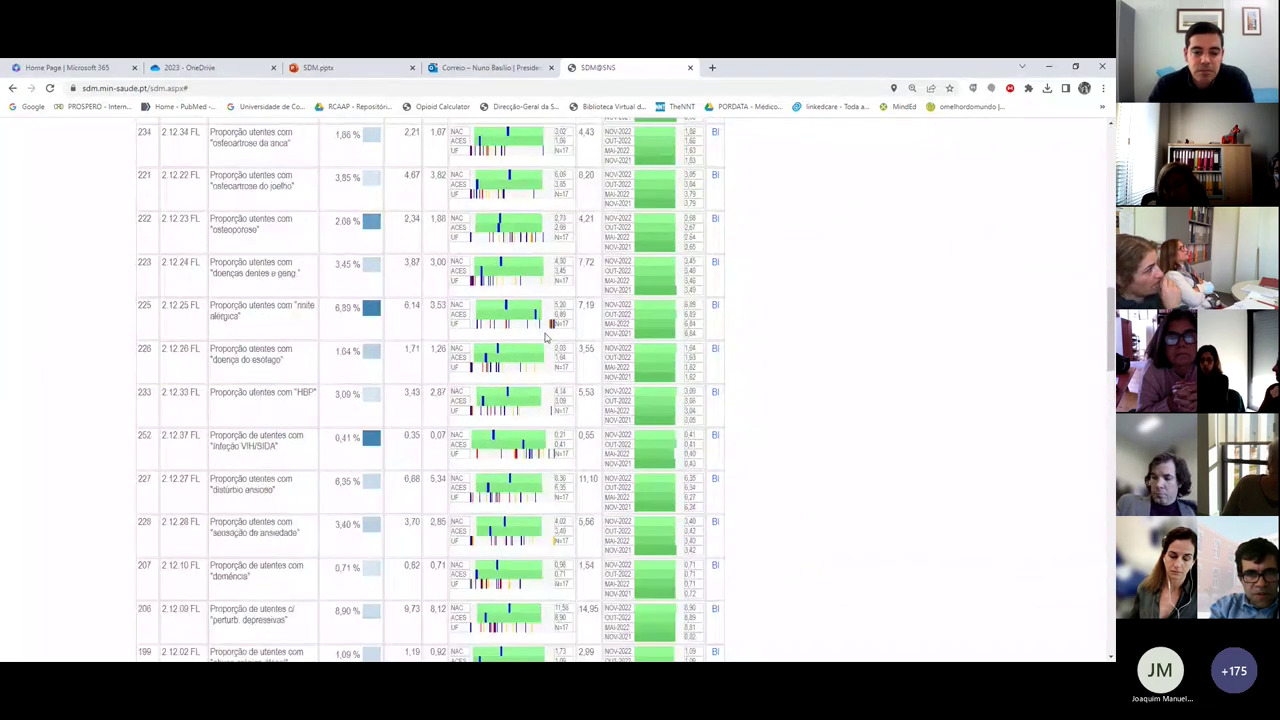
scroll(547, 358, "down", 4)
scroll(505, 405, "down", 1)
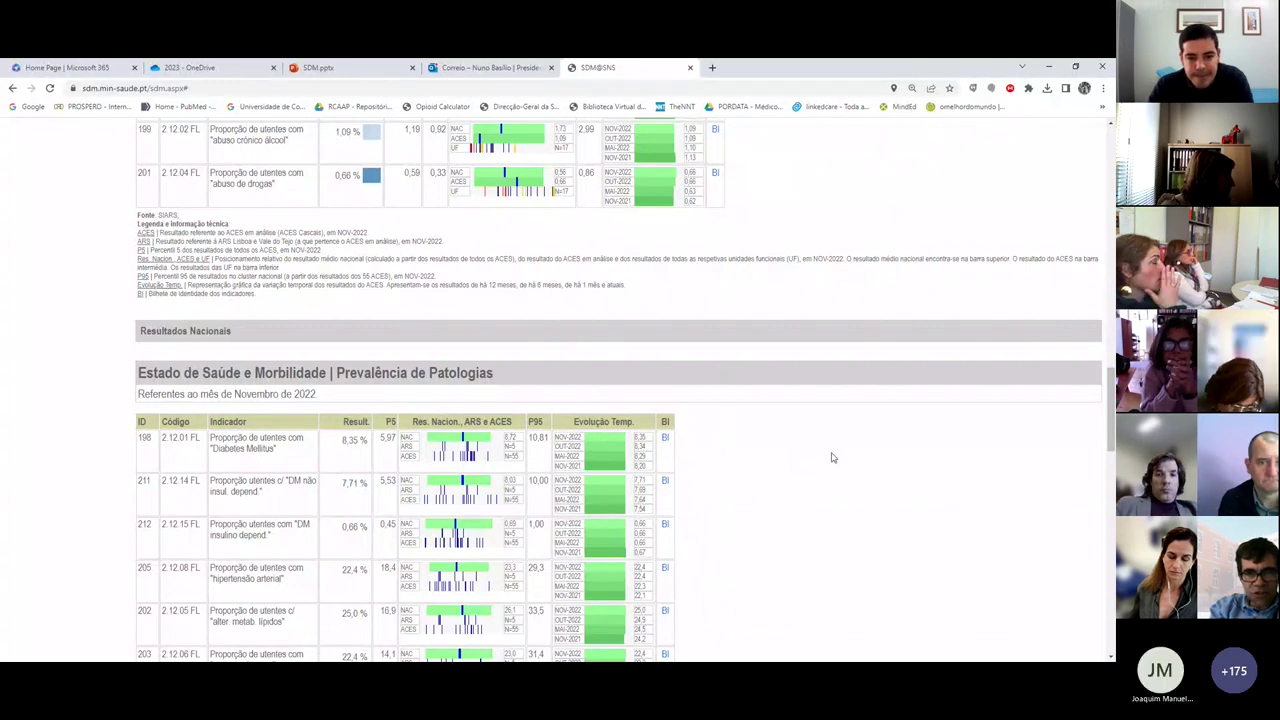
scroll(838, 460, "up", 5)
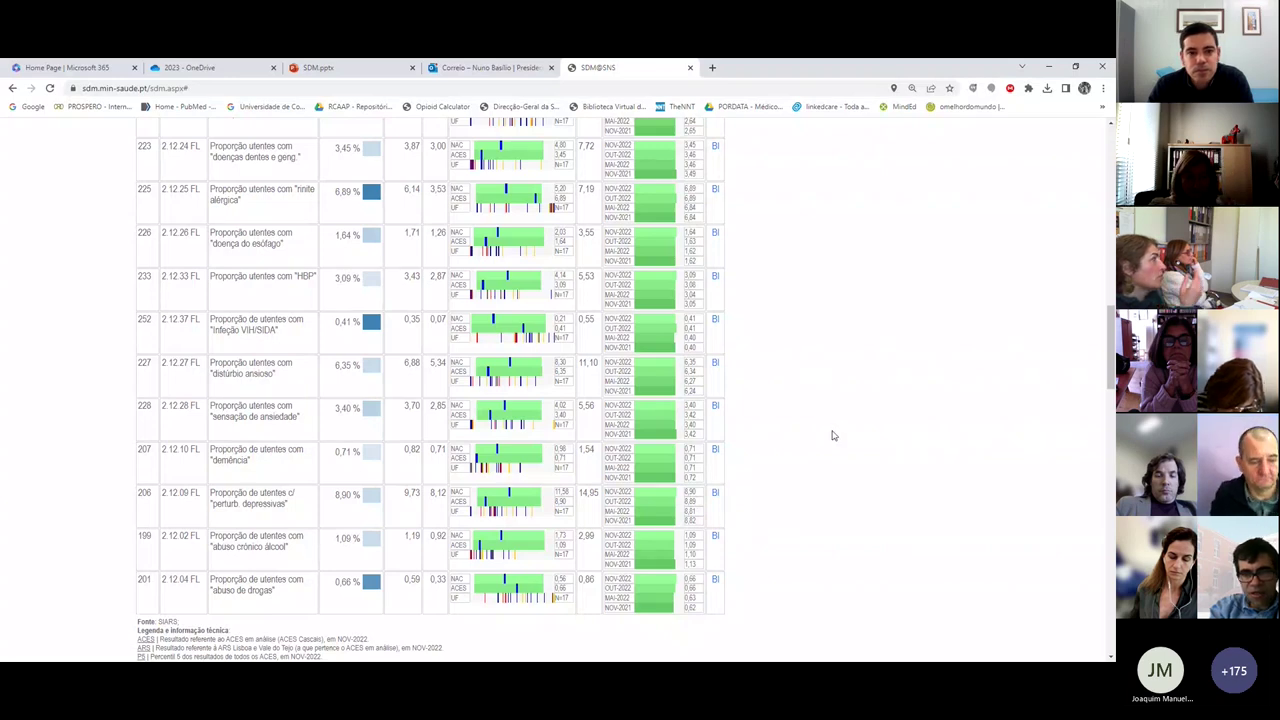
scroll(833, 435, "up", 15)
scroll(833, 435, "up", 3)
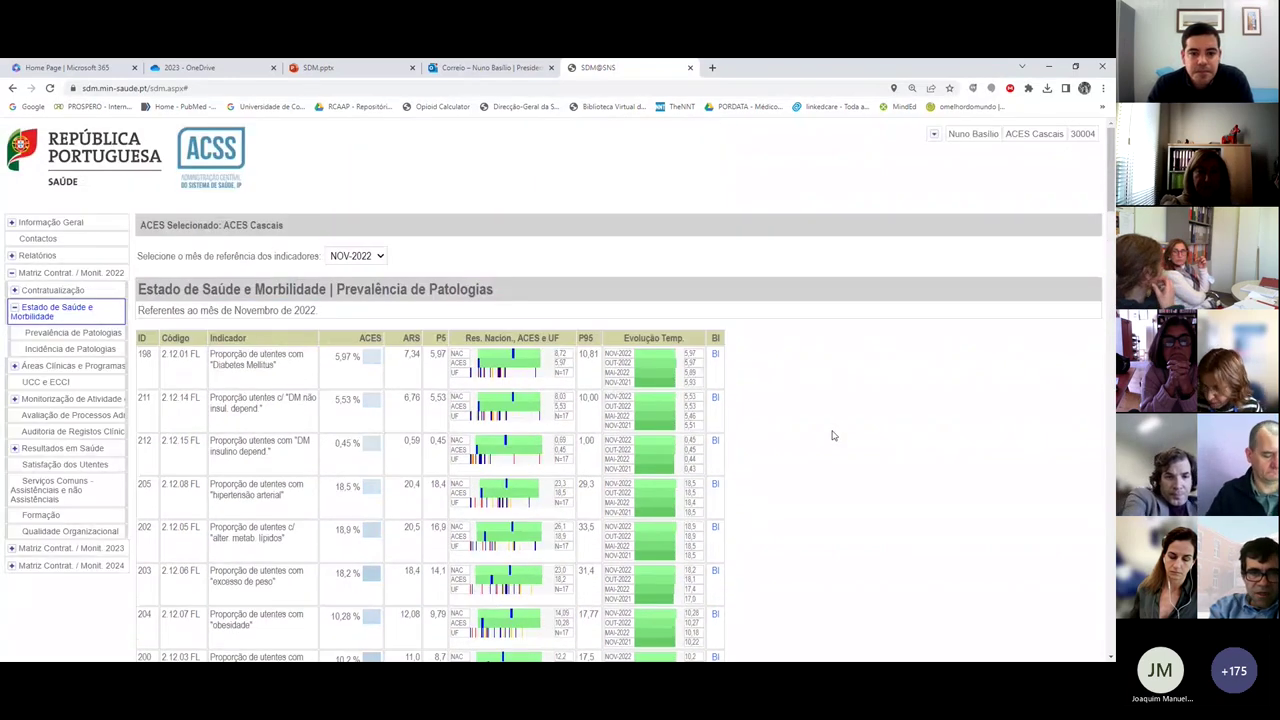
scroll(863, 437, "down", 1)
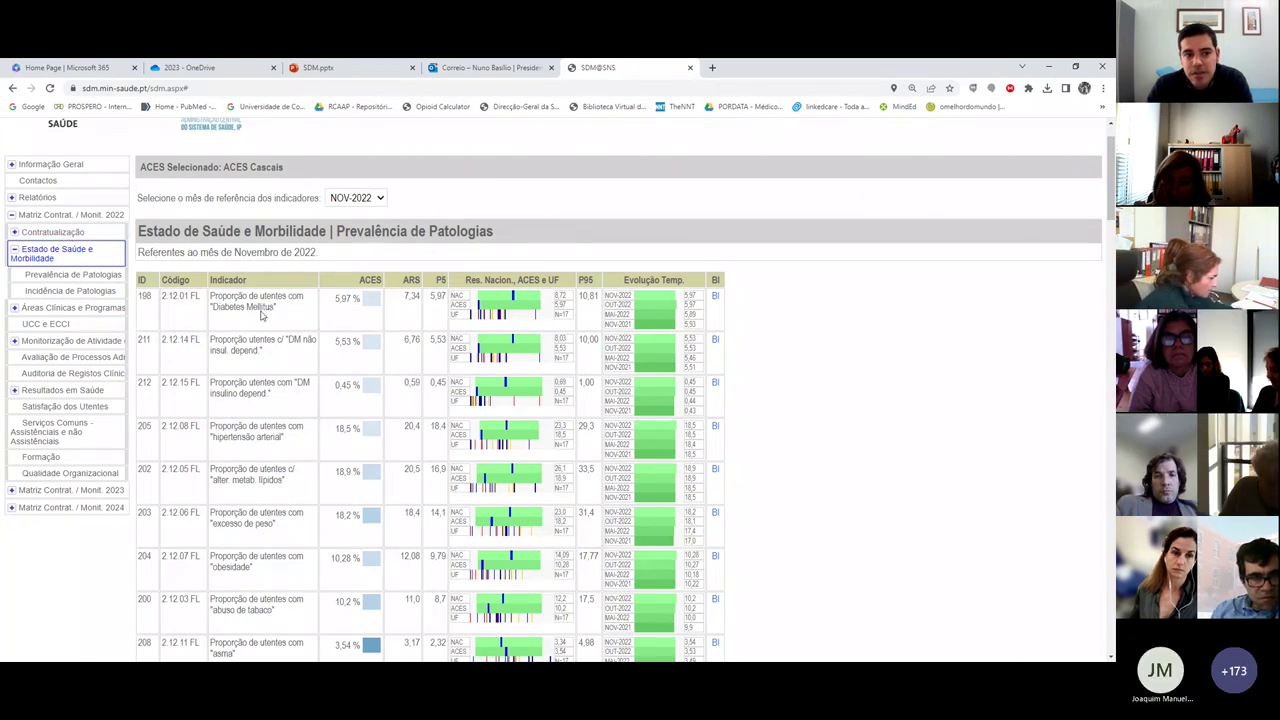
Step: Open Contratualização, look through its list of indicator groups, and show the USF e UCSP Tempos Máximos de Resposta Garantidos indicators
left_click(73, 235)
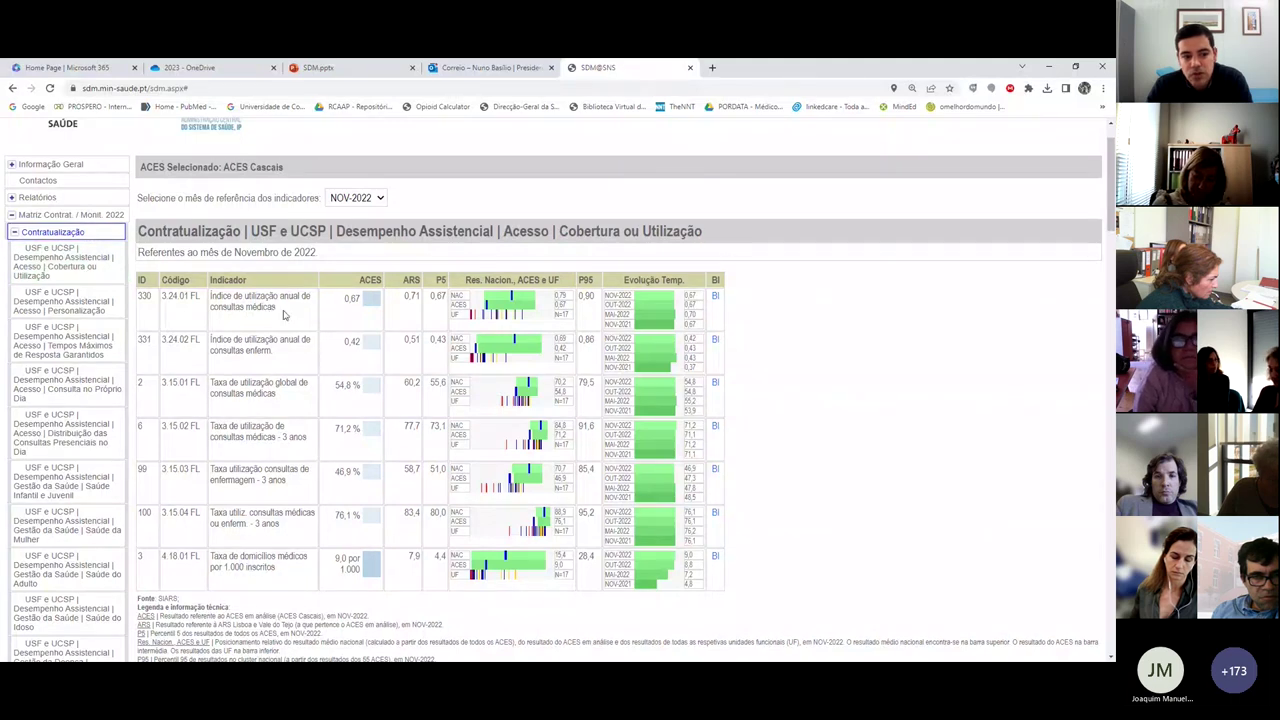
scroll(289, 377, "down", 1)
scroll(308, 380, "down", 10)
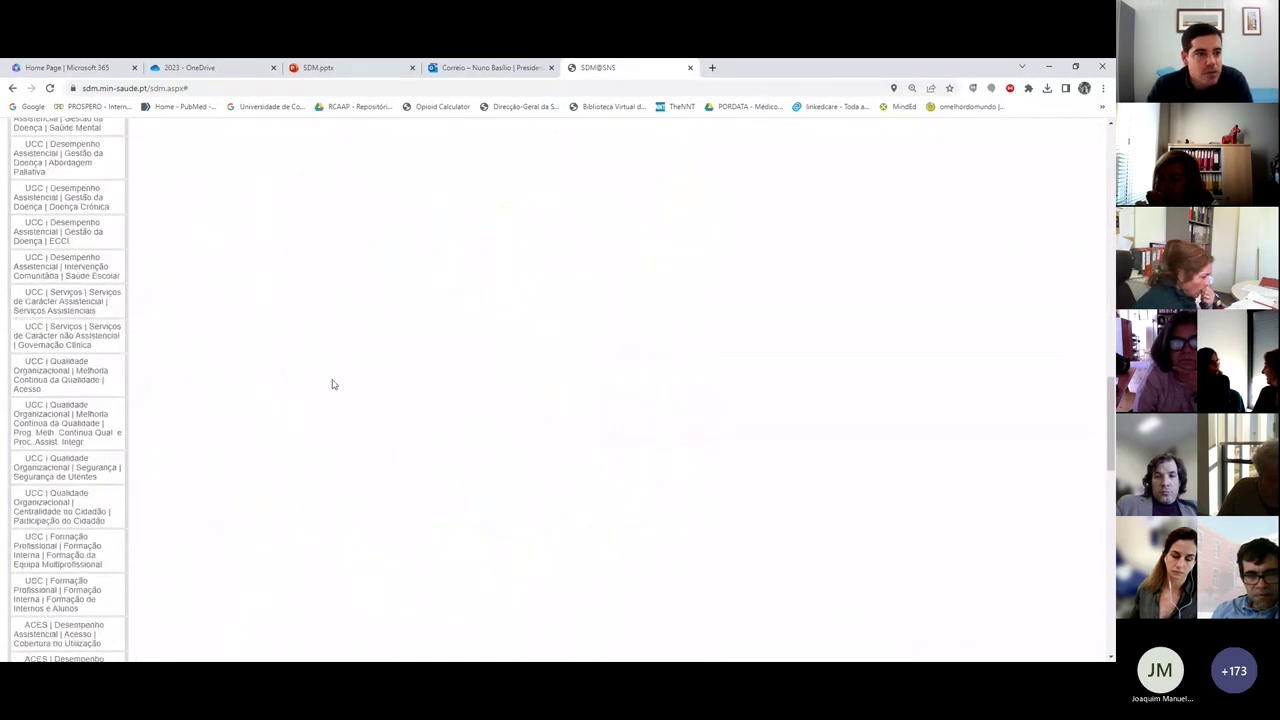
scroll(333, 384, "up", 12)
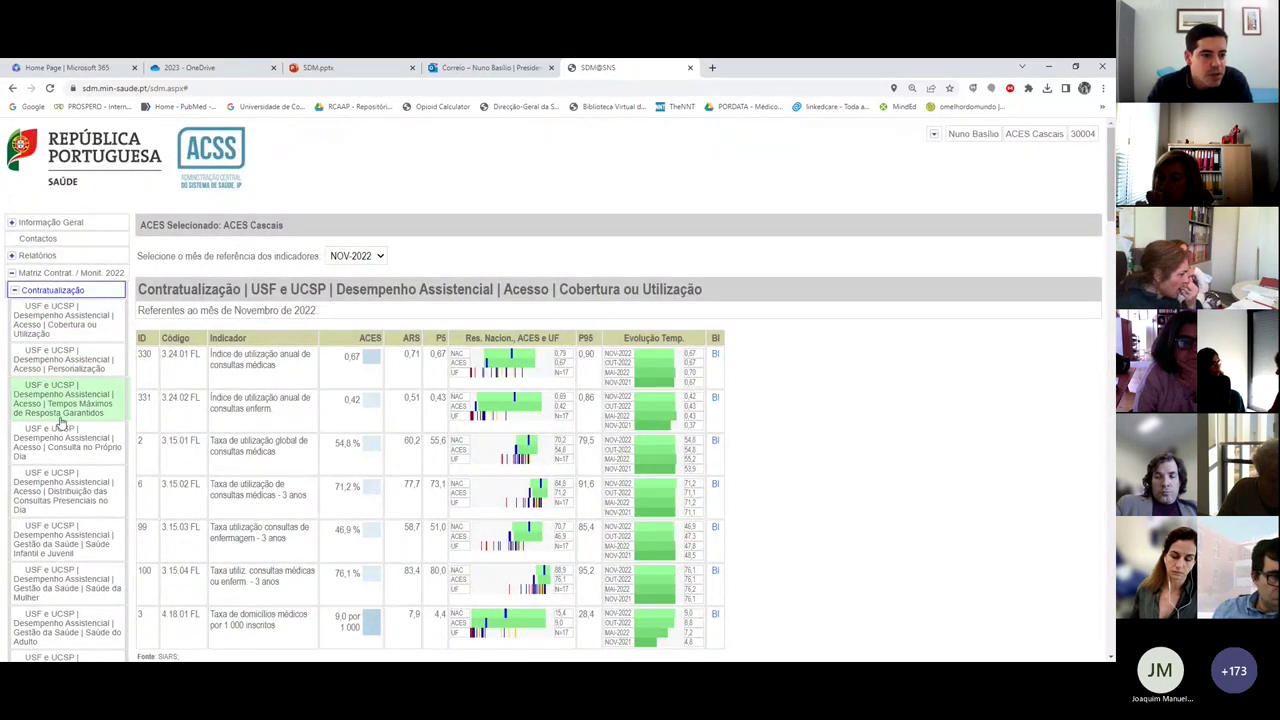
scroll(36, 312, "down", 1)
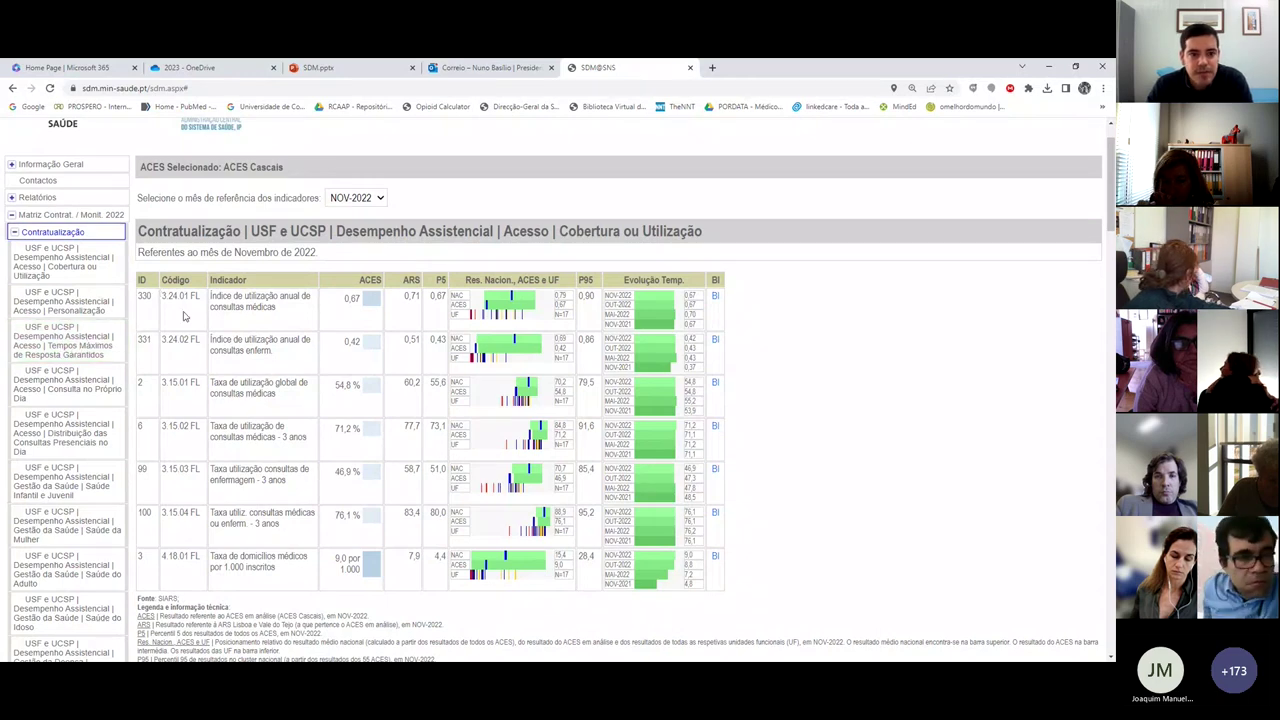
left_click(78, 345)
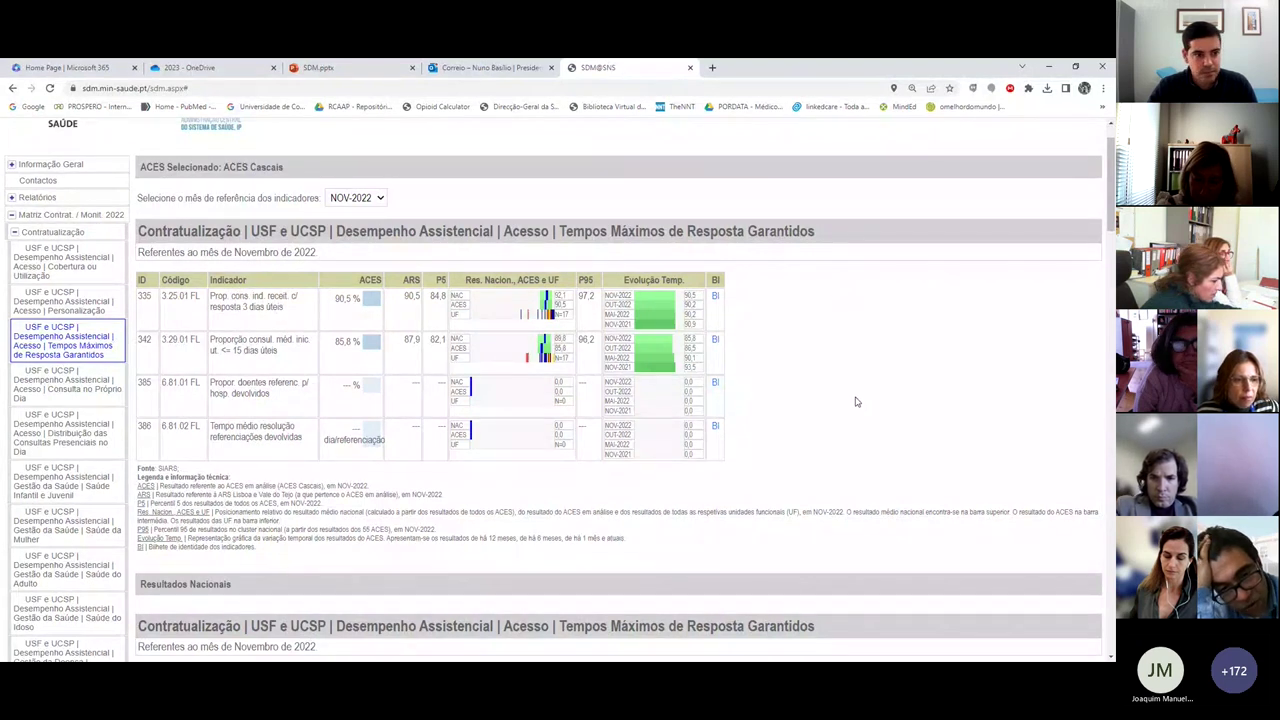
Step: Search the page for "diabetes", check the matching groups, and open the USF e UCSP Gestão da Doença Diabetes Mellitus indicators
key("ctrl+f")
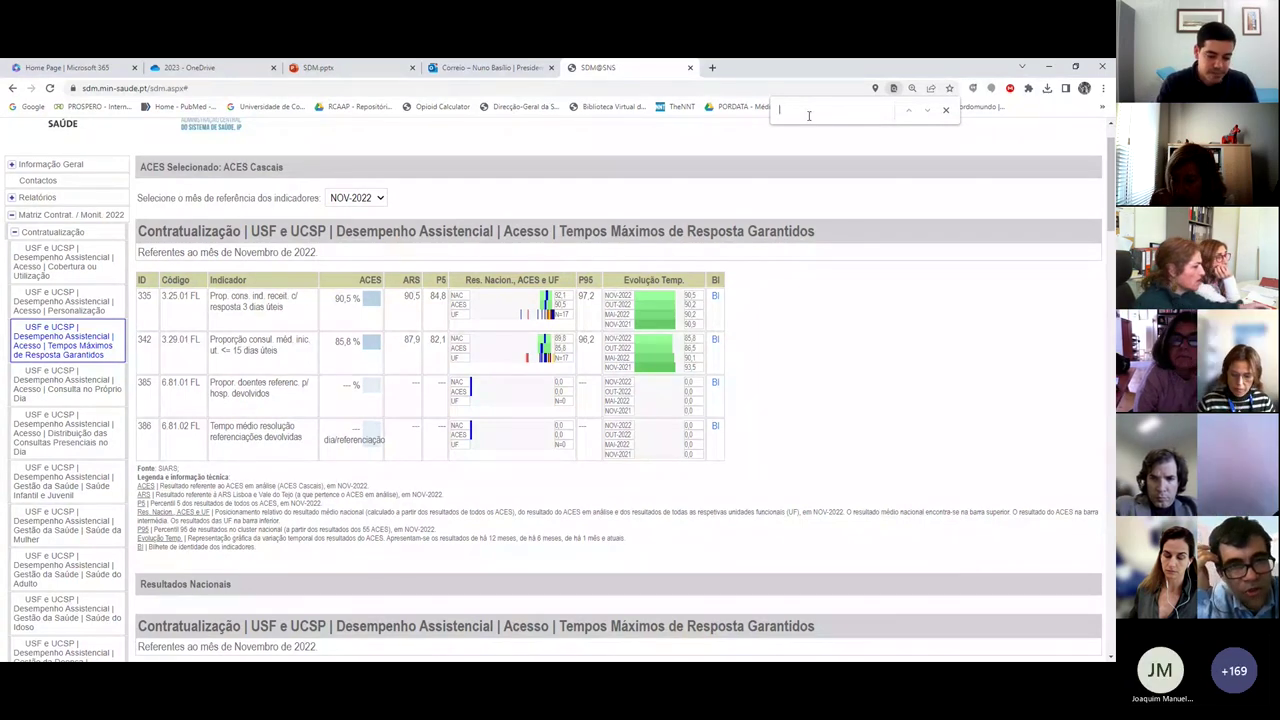
type("diabetes")
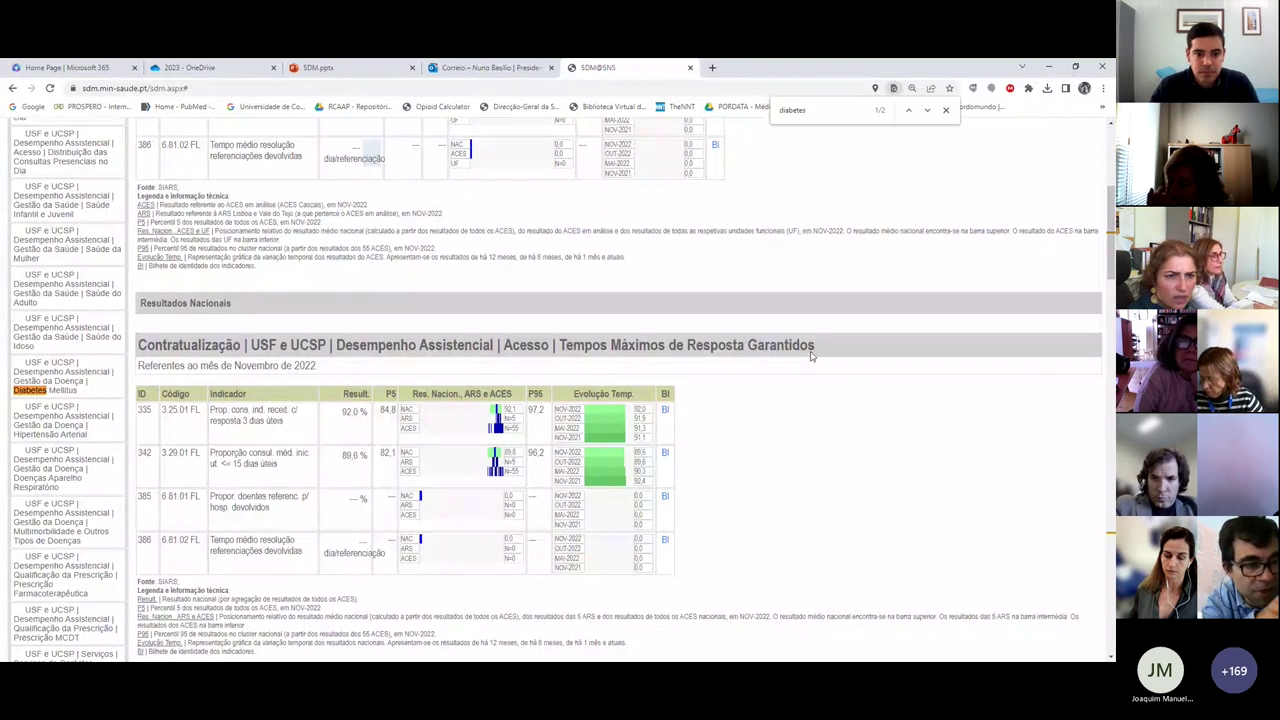
left_click(910, 111)
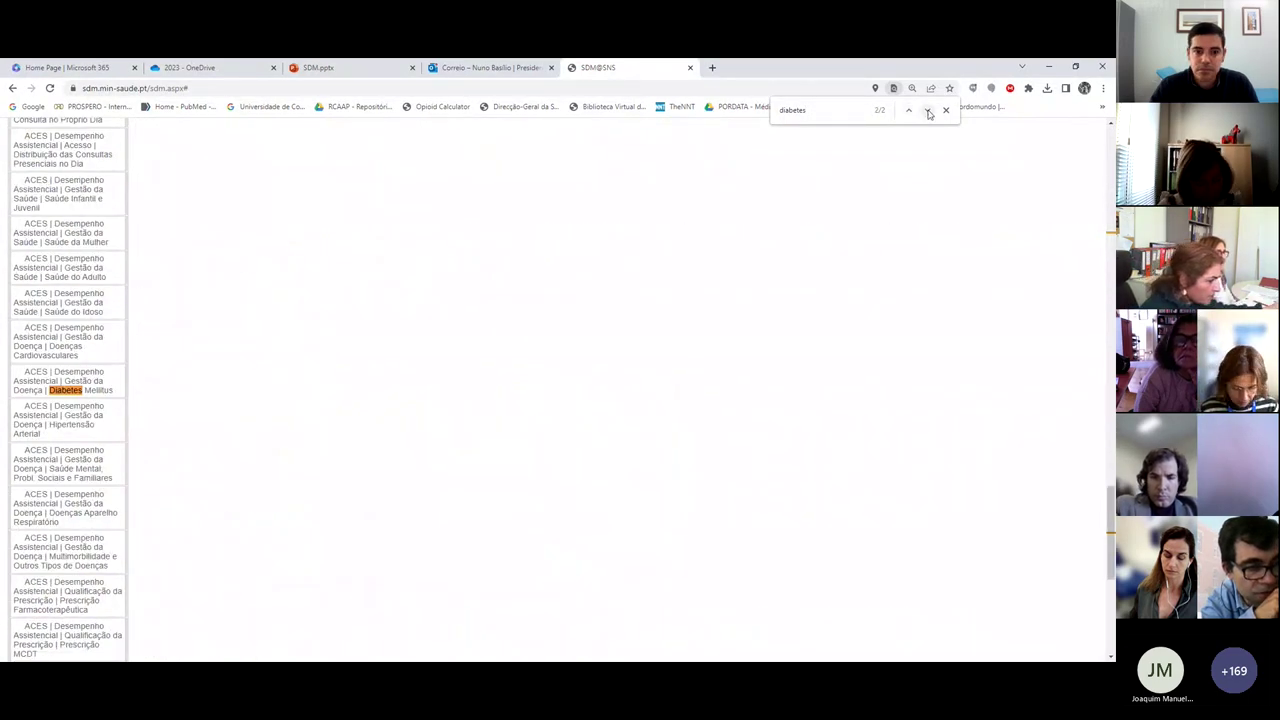
left_click(928, 111)
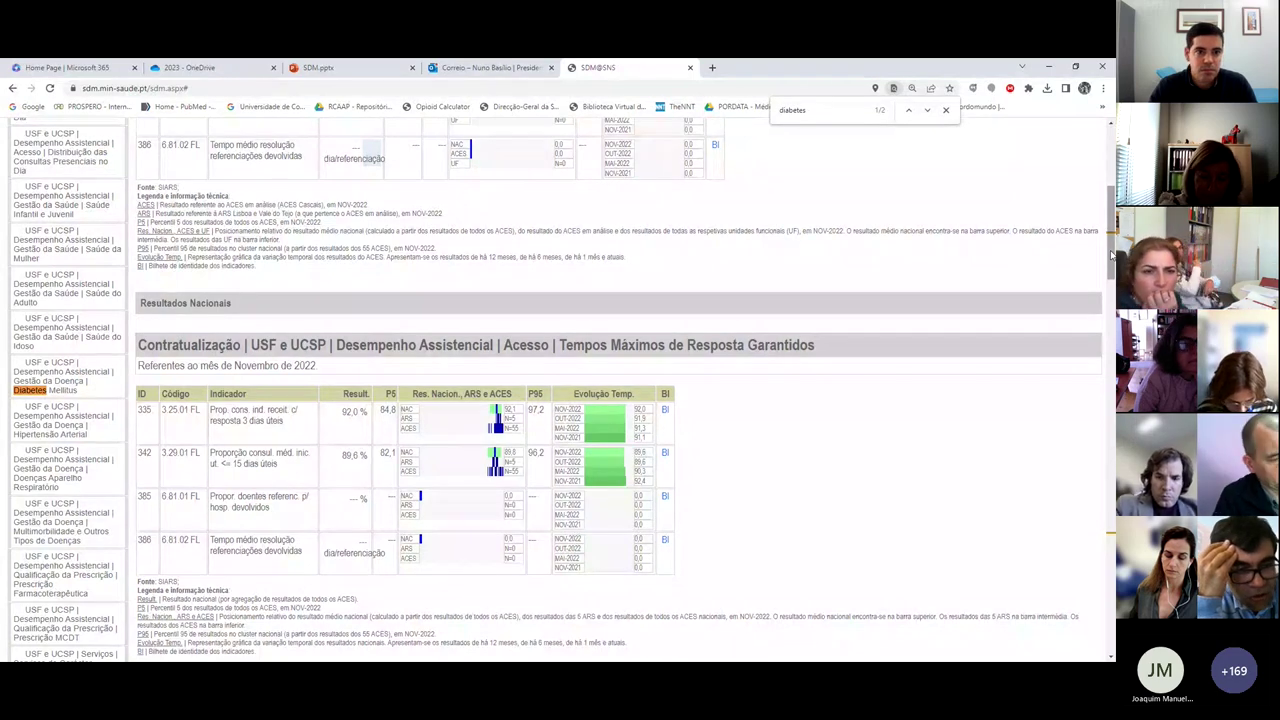
scroll(375, 325, "up", 15)
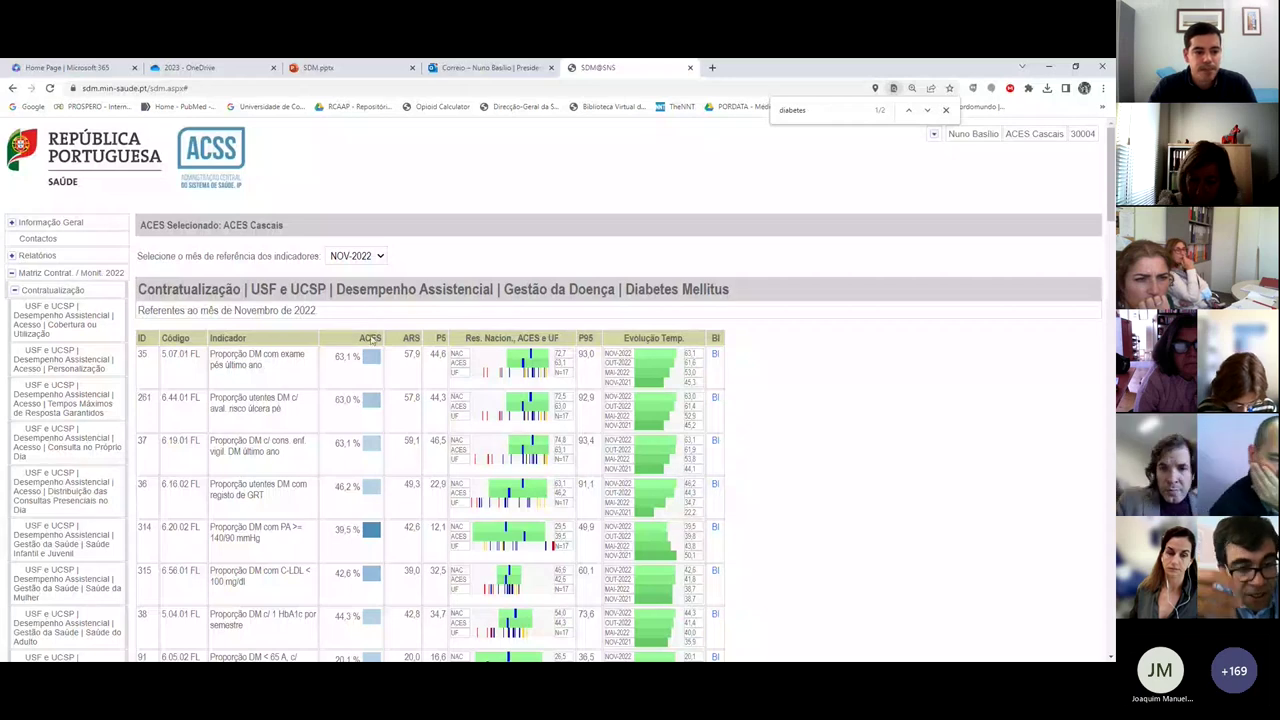
Step: Examine the Diabetes Mellitus indicator table, highlighting the name of indicator 314 on DM with PA >= 140/90 mmHg
scroll(372, 340, "down", 1)
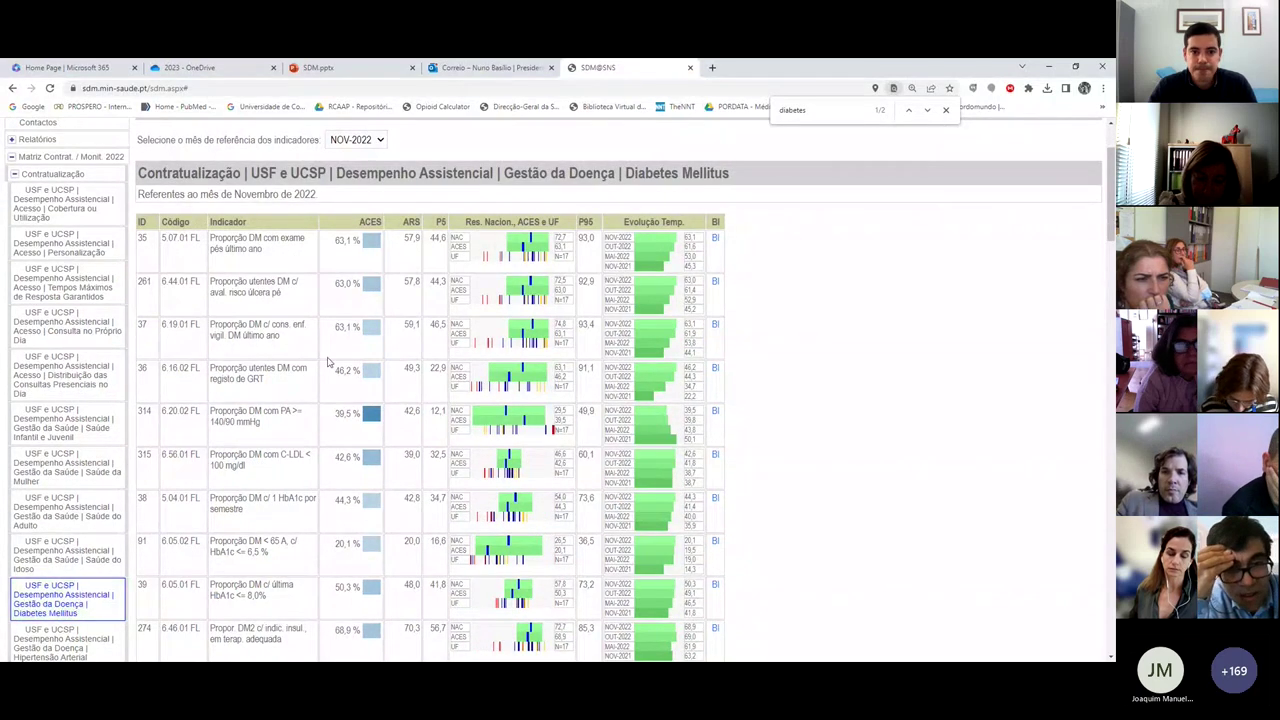
scroll(326, 362, "up", 1)
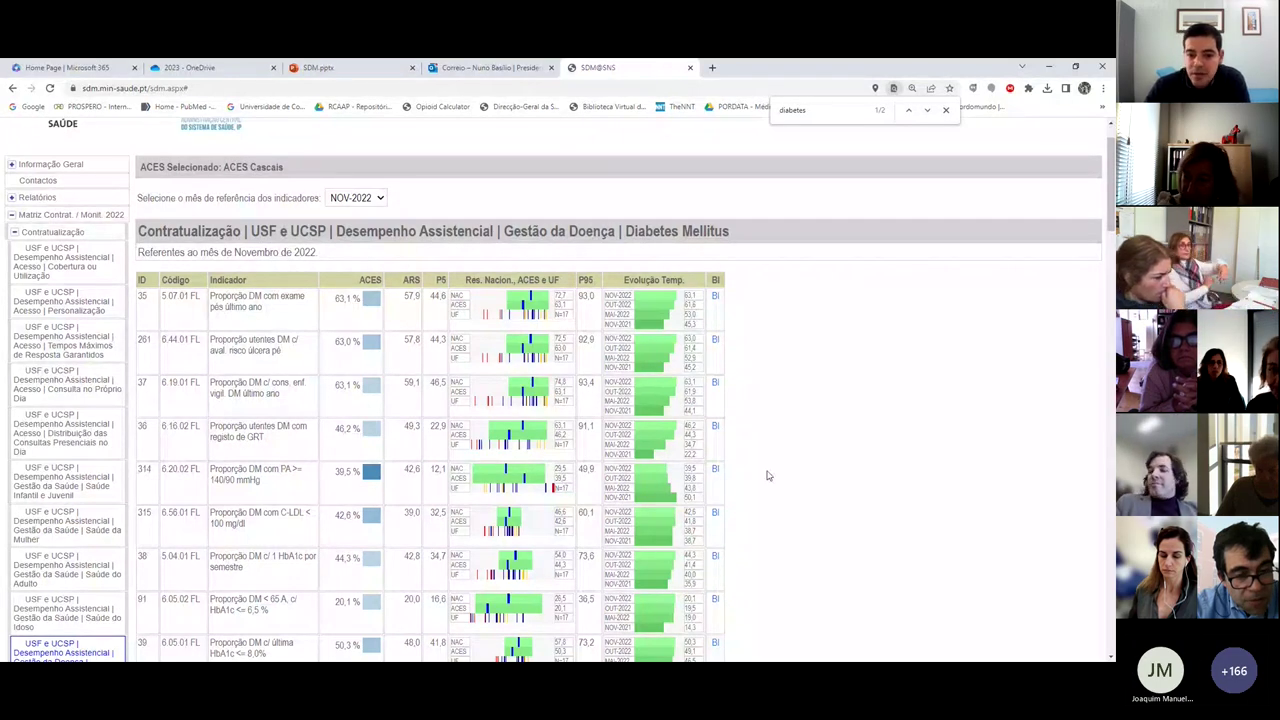
scroll(785, 505, "down", 1)
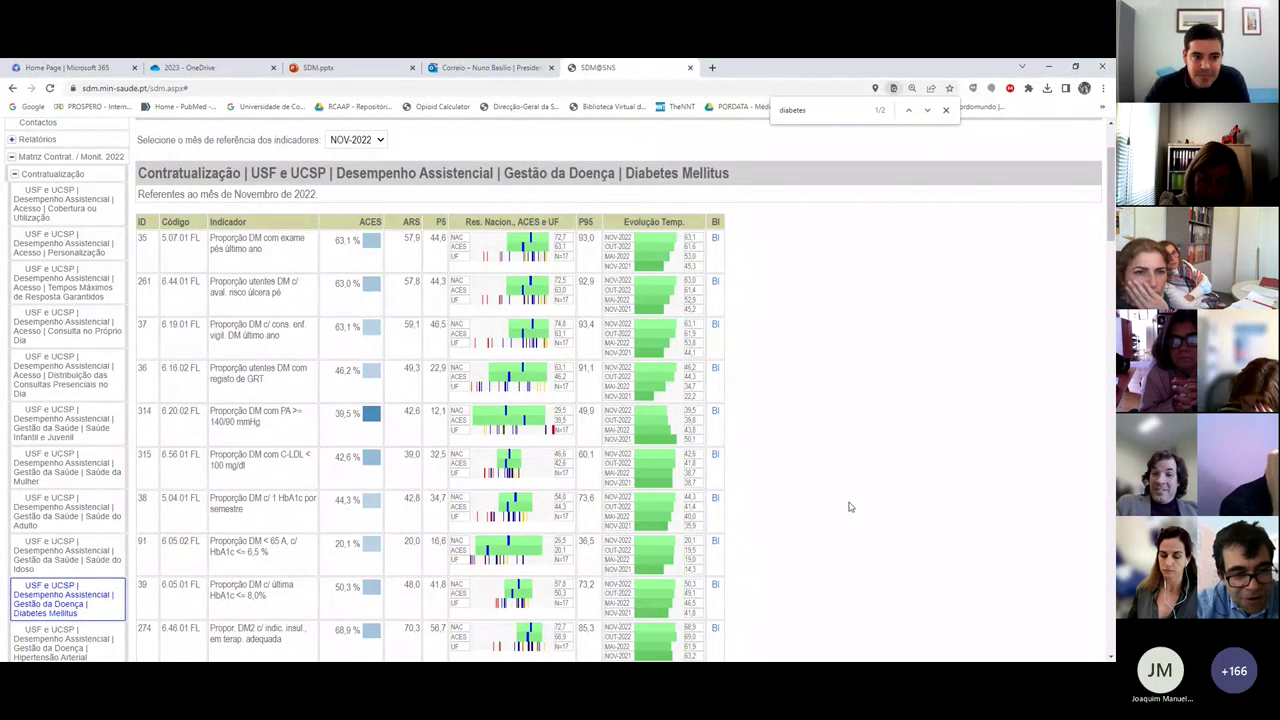
left_click_drag(226, 412, 277, 430)
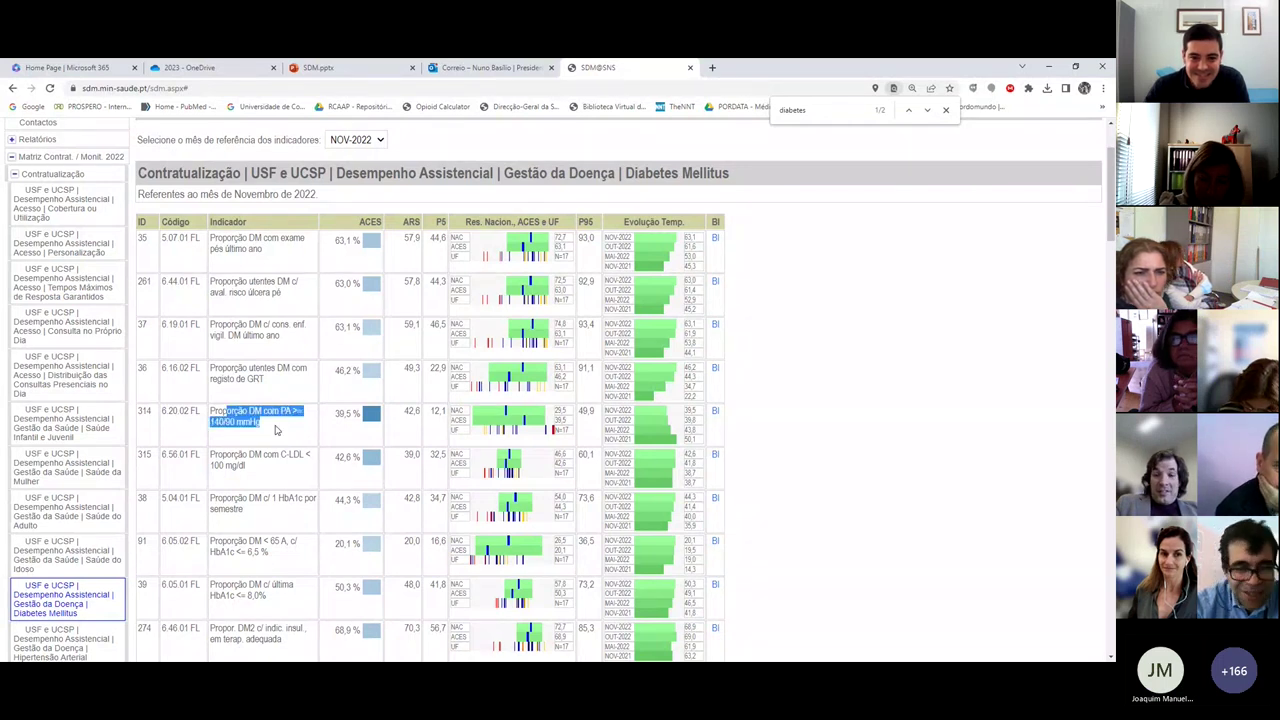
left_click(823, 426)
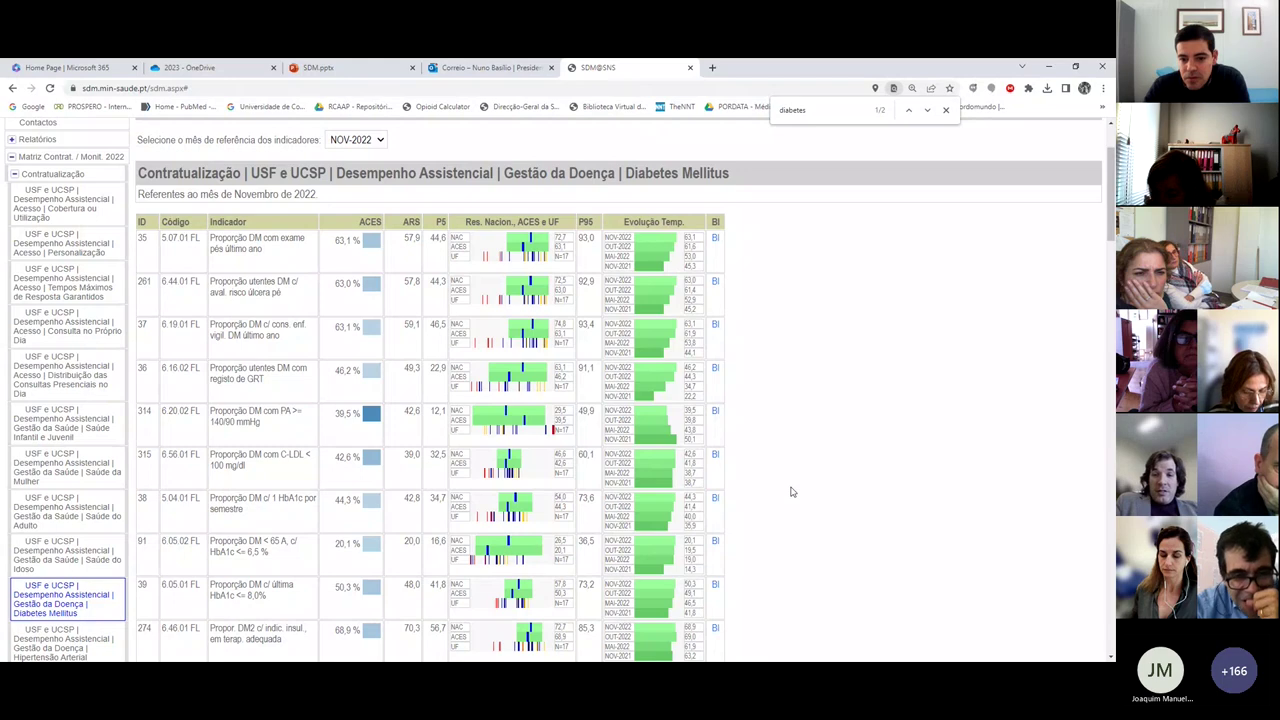
scroll(790, 491, "down", 1)
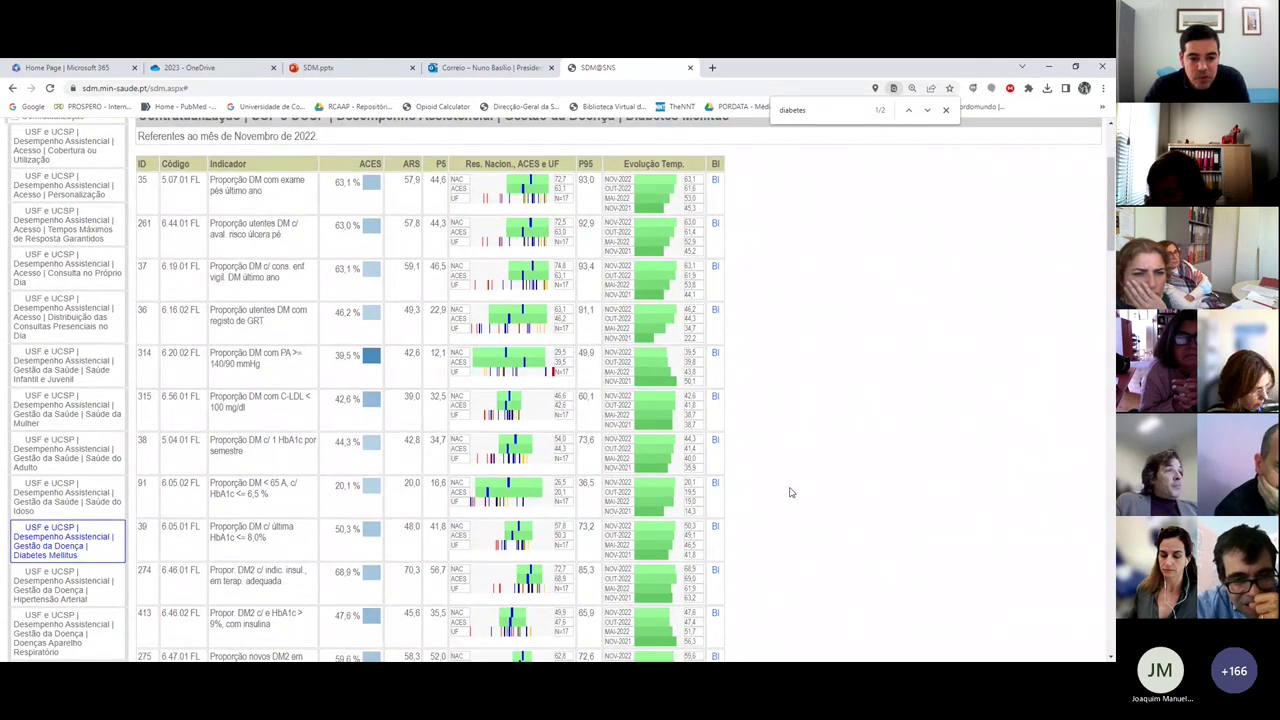
scroll(790, 491, "down", 1)
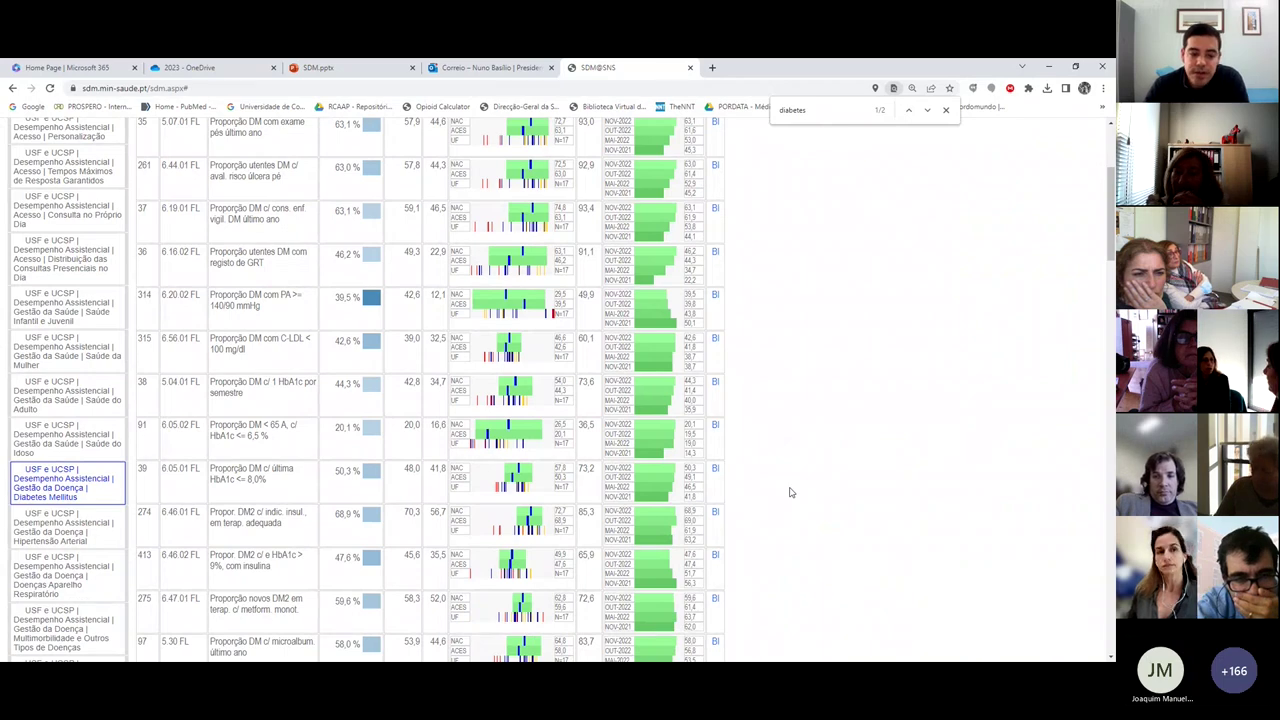
scroll(808, 488, "down", 1)
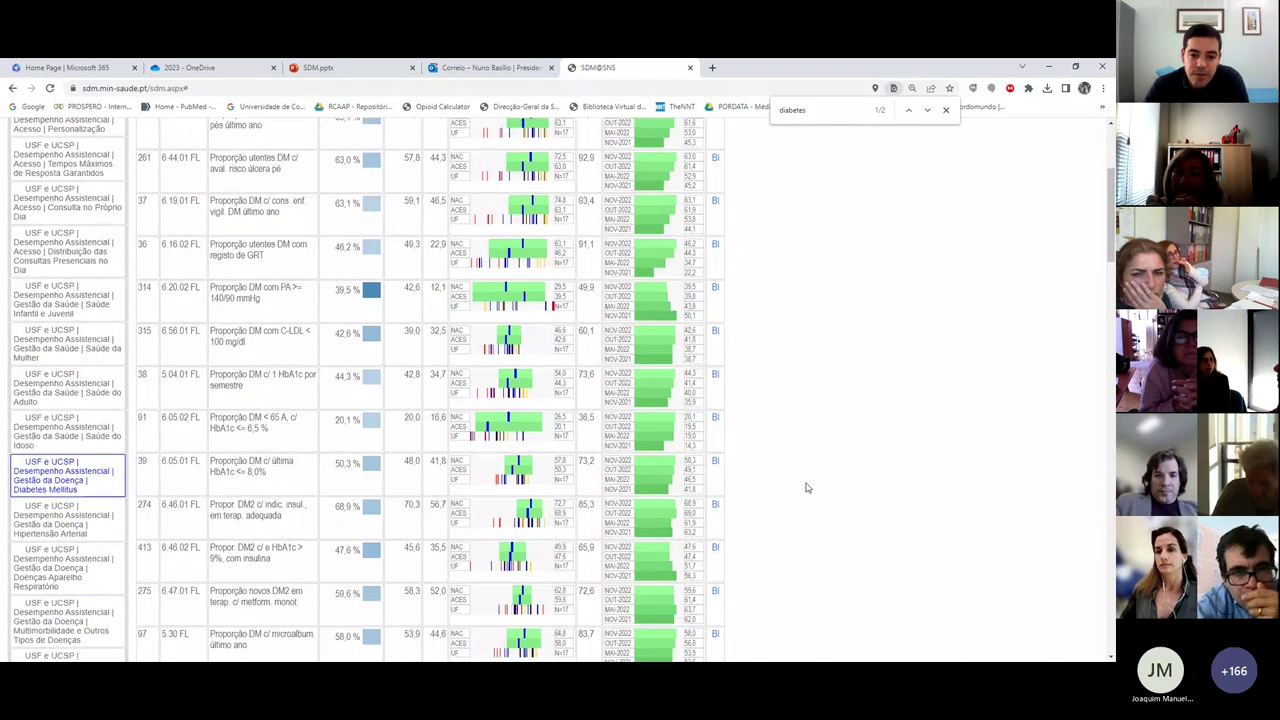
scroll(807, 488, "down", 1)
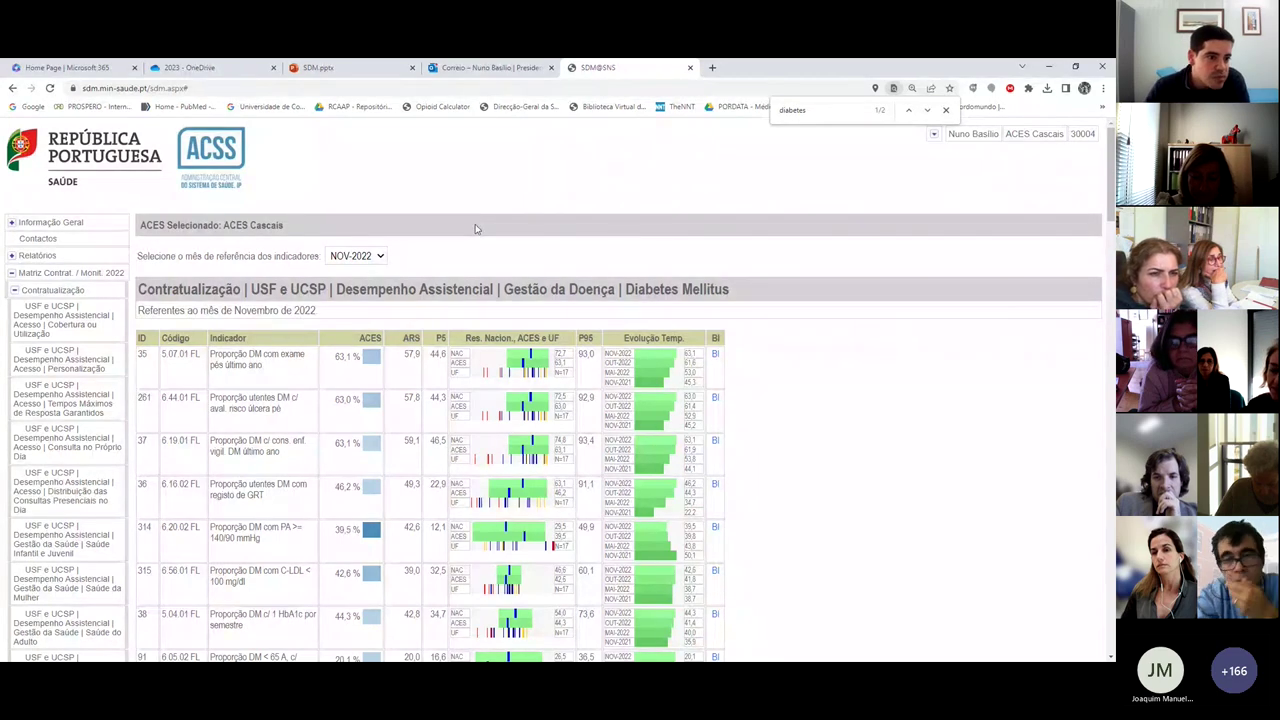
Step: Examine the remaining Diabetes Mellitus indicators for ACES Cascais, including the treatment cost rows and the technical legend
scroll(63, 318, "down", 3)
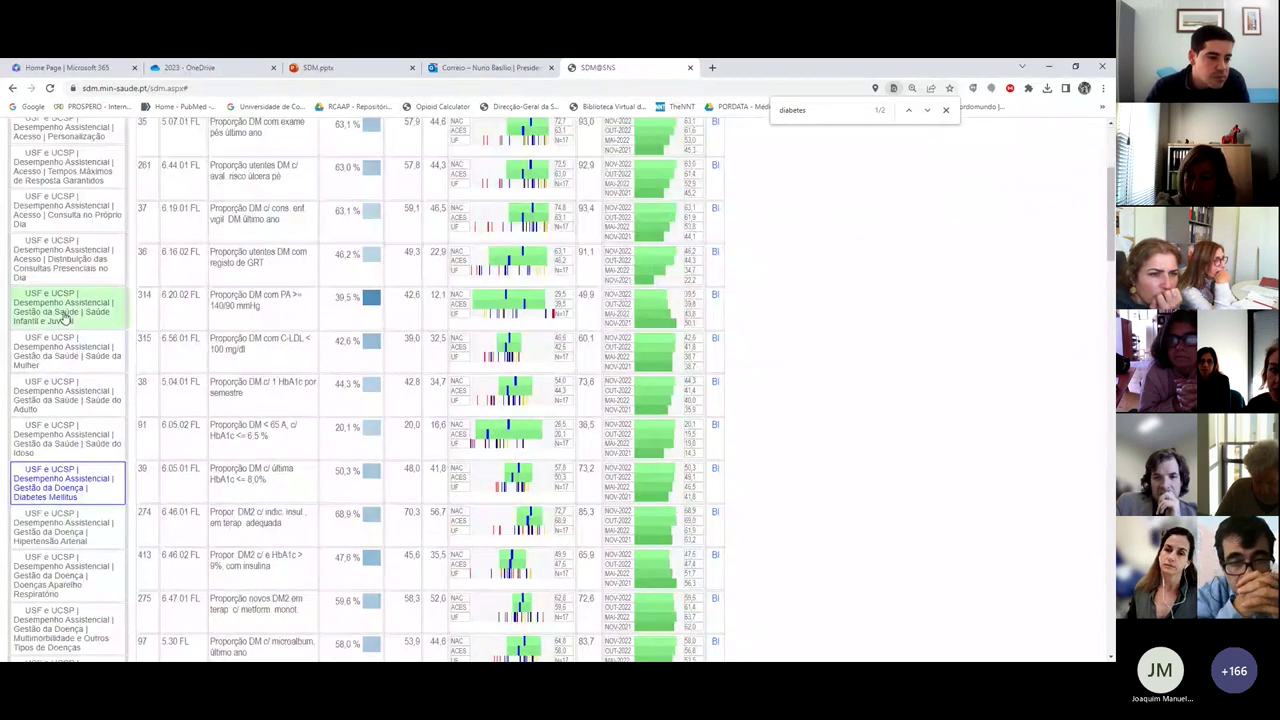
scroll(70, 390, "down", 5)
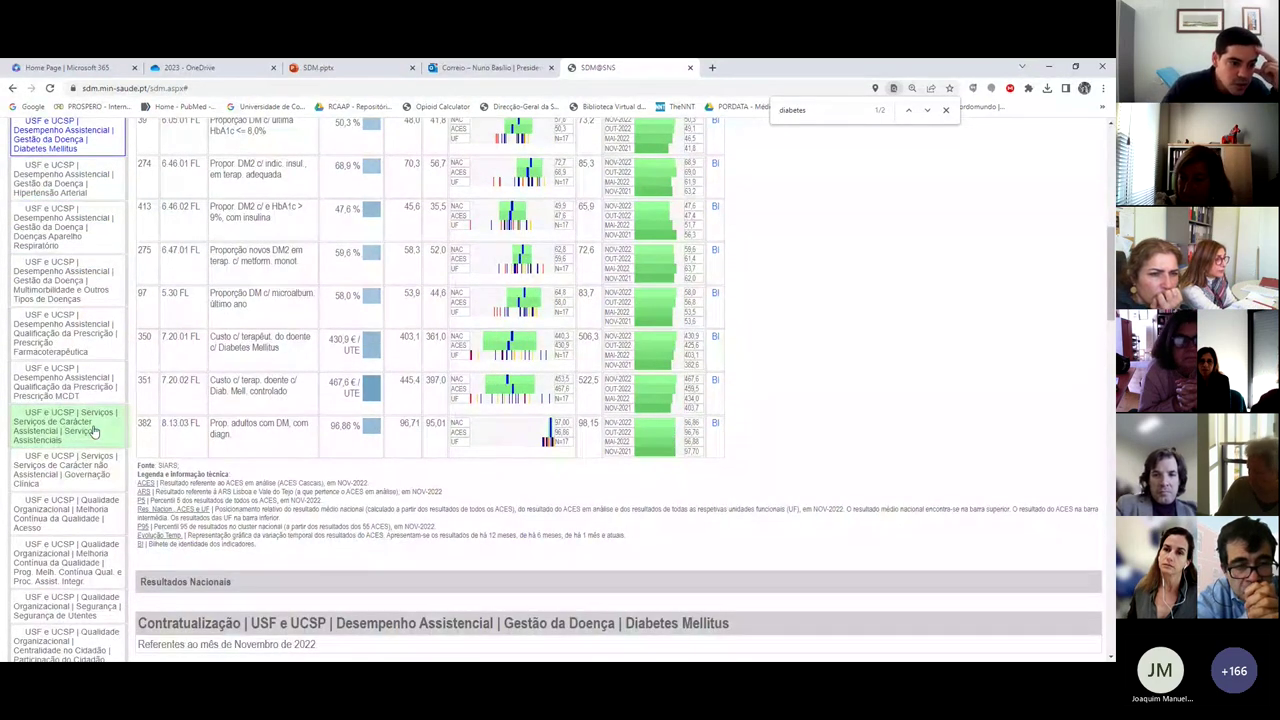
scroll(90, 430, "down", 2)
scroll(40, 330, "up", 10)
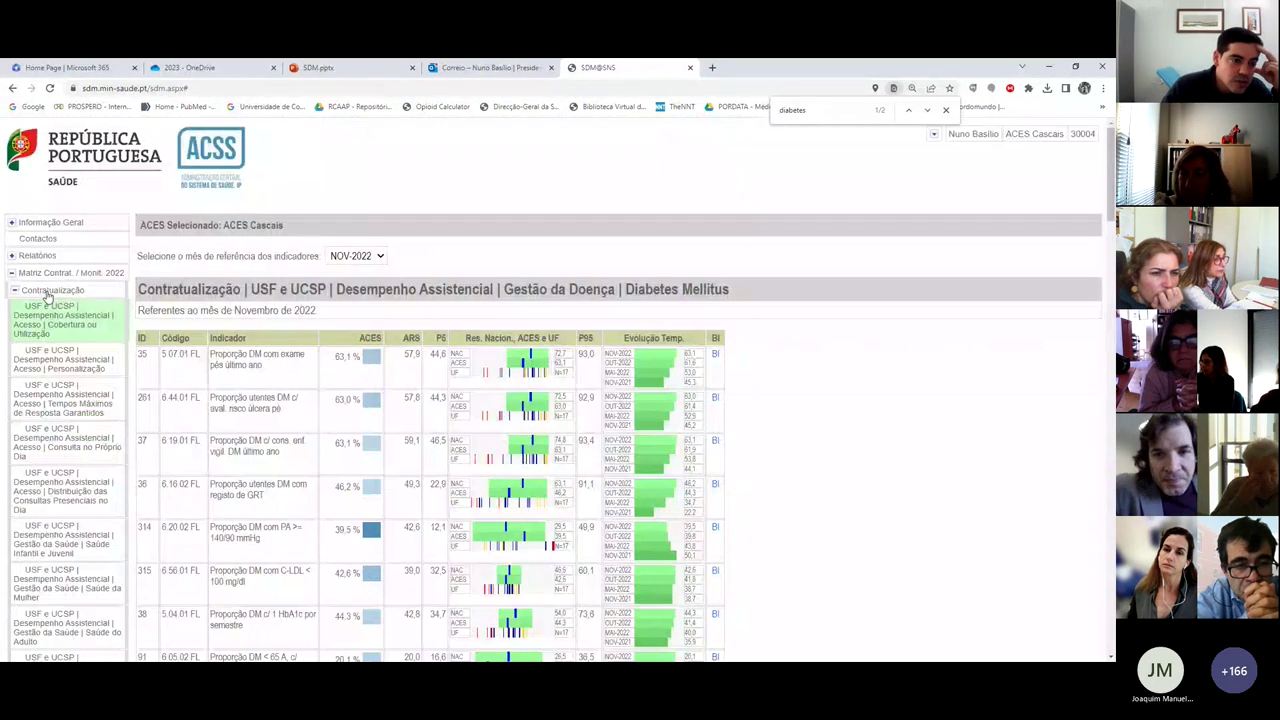
Step: Open Contratualização again and look through its indicator groups down to the remaining sections of the 2022 matrix
left_click(17, 291)
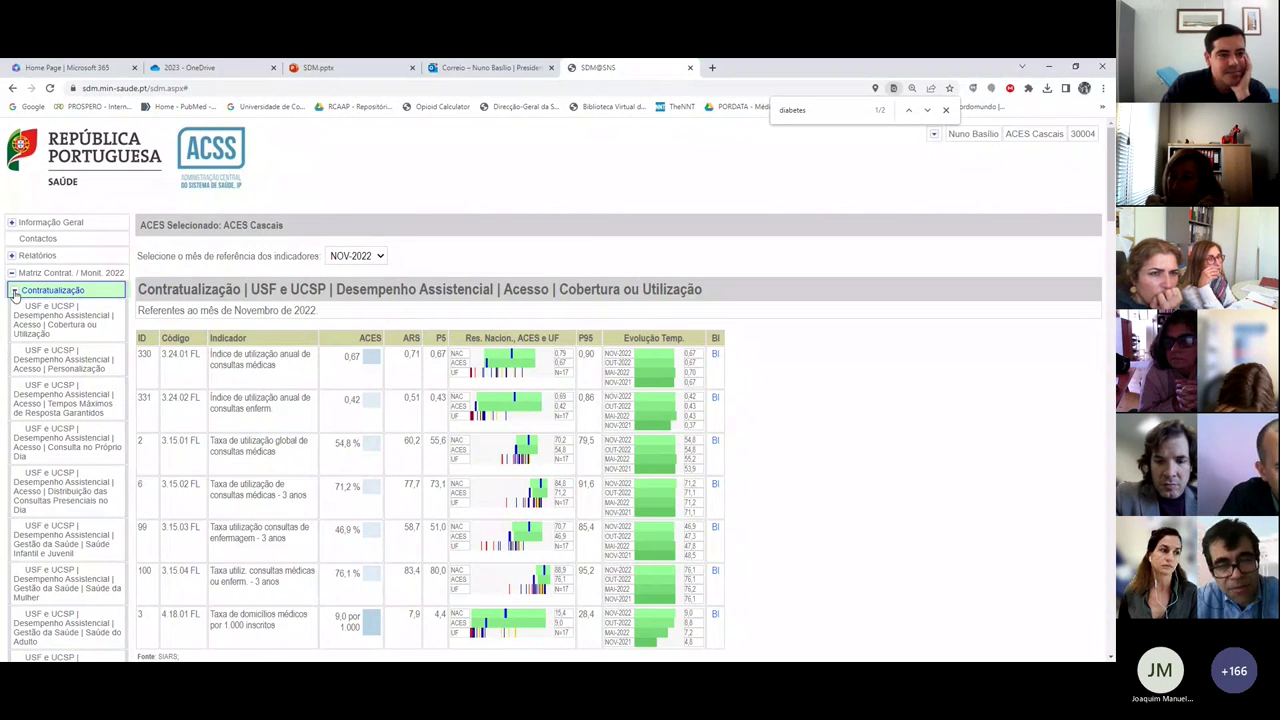
scroll(89, 290, "down", 2)
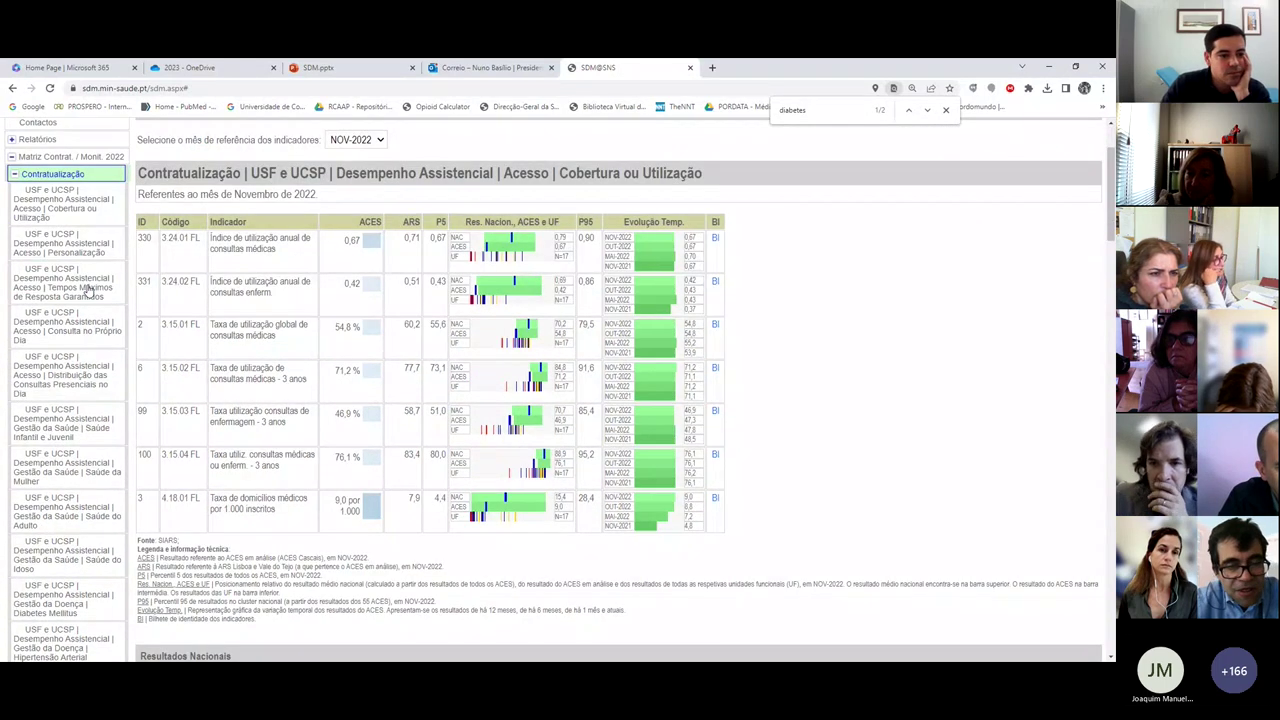
scroll(89, 290, "down", 15)
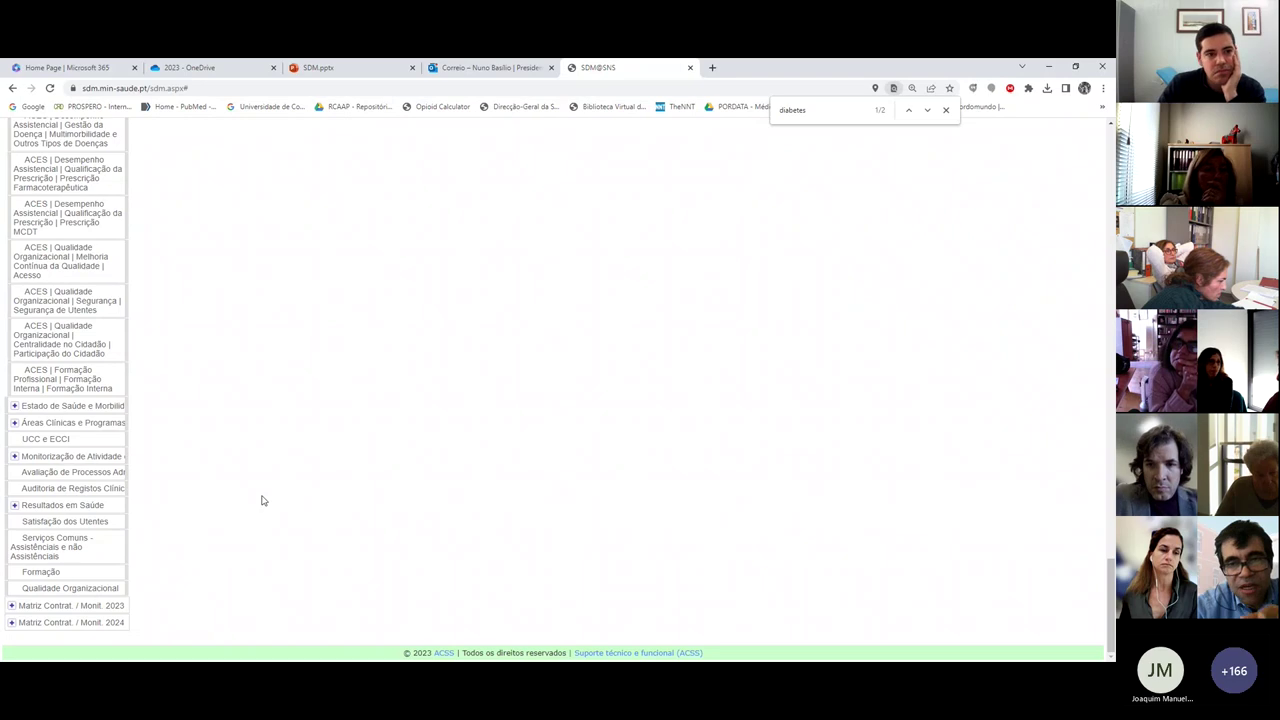
scroll(262, 500, "up", 5)
scroll(262, 500, "up", 10)
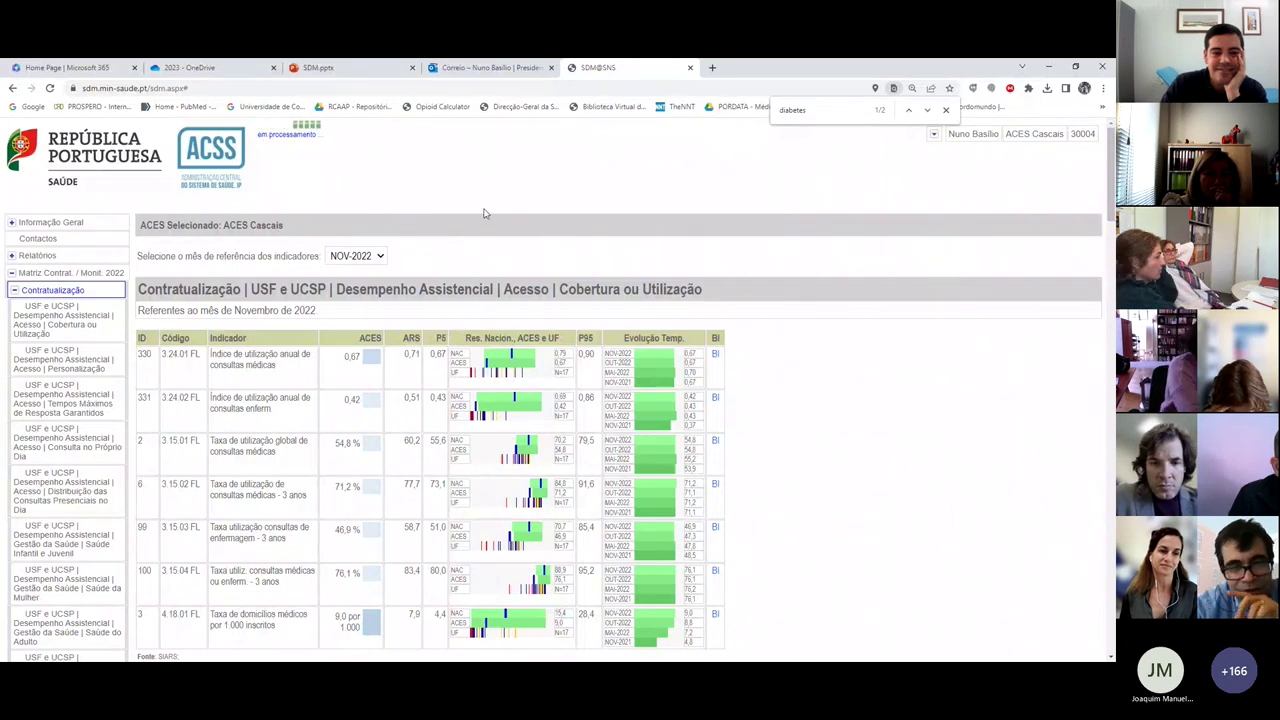
Step: Show the Resultados em Saúde indicators on Utilização Hospitalar and highlight the name of indicator 318 on asthma admissions in young adults
scroll(558, 280, "down", 15)
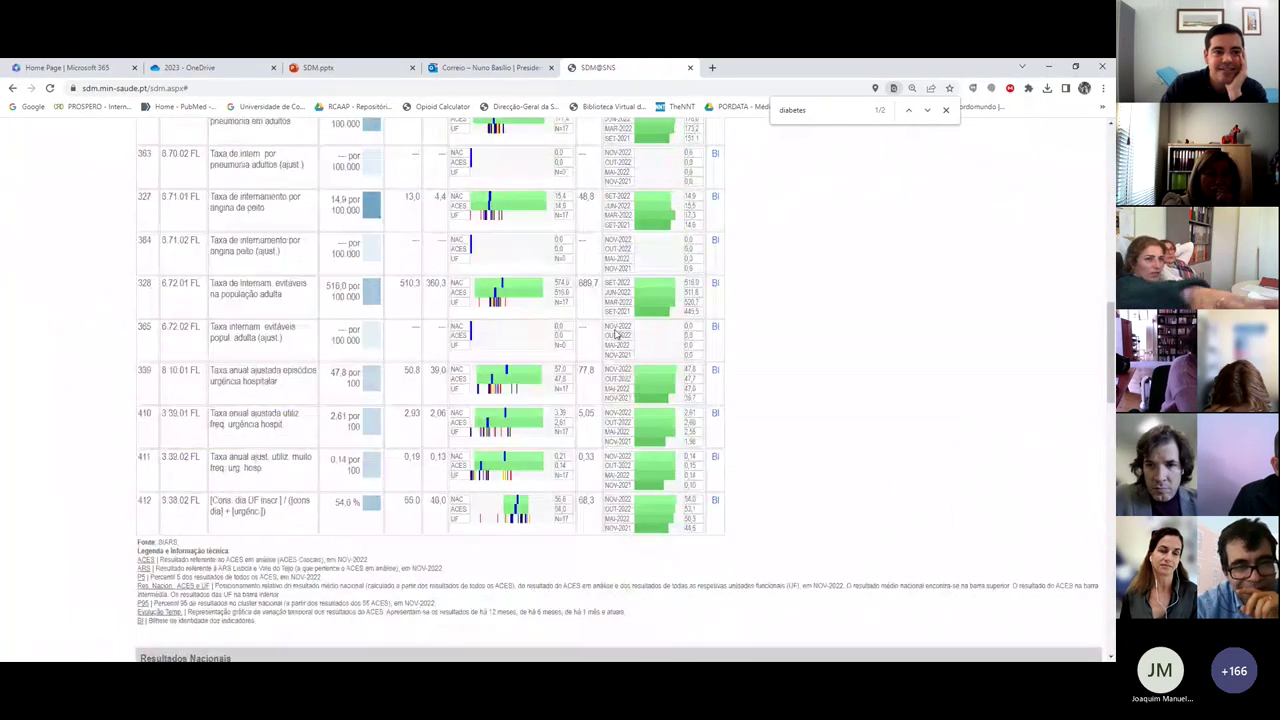
scroll(1020, 273, "up", 6)
scroll(1103, 238, "up", 4)
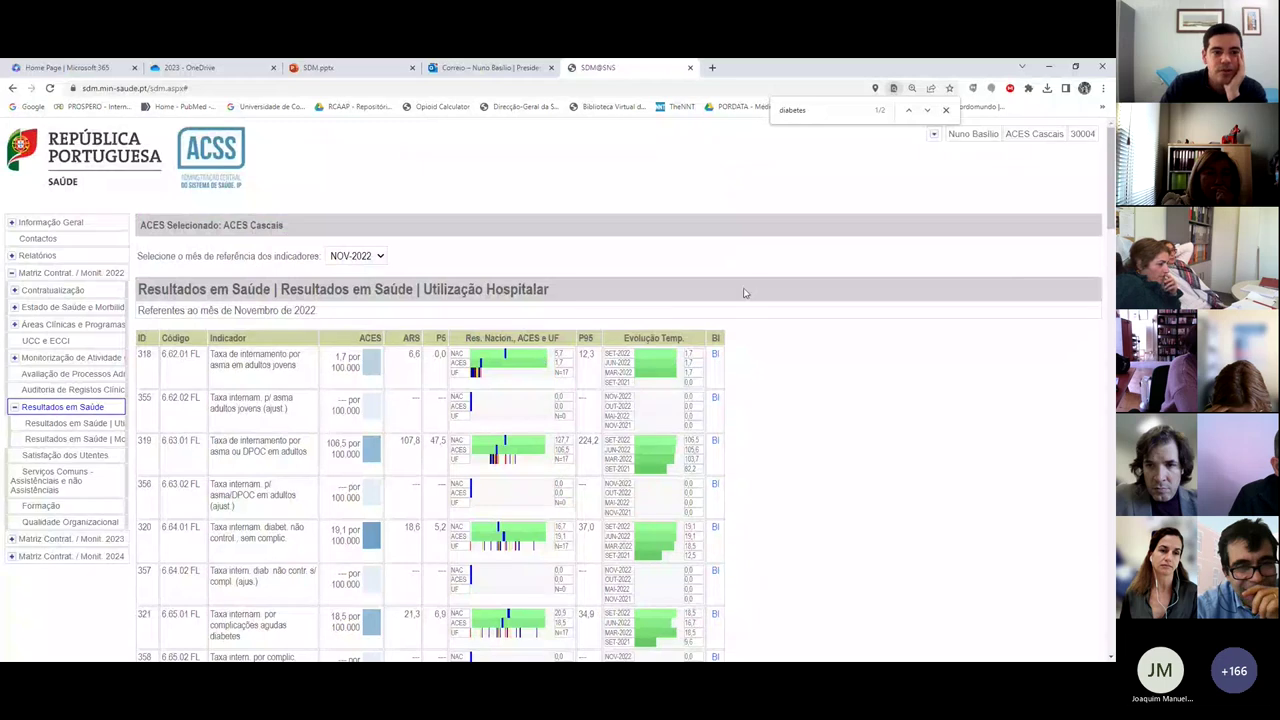
left_click_drag(212, 356, 297, 368)
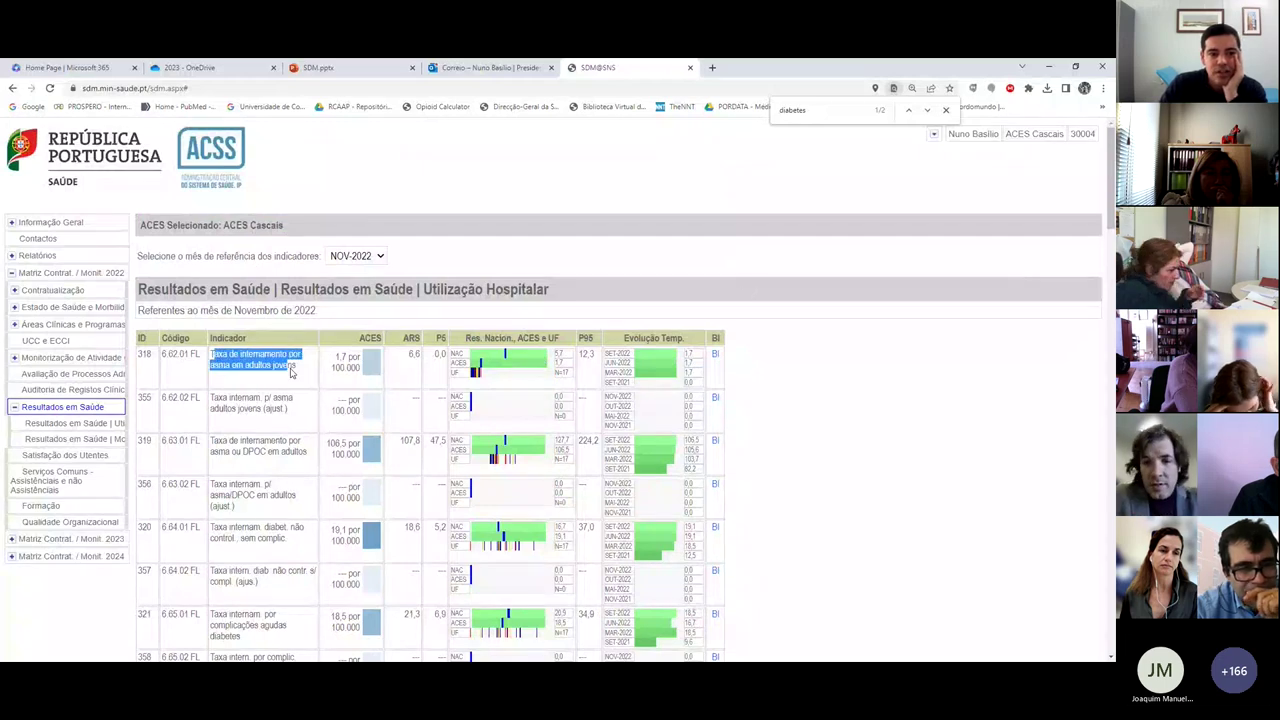
Step: Examine the Utilização Hospitalar table for November 2022, comparing the admission rates for asthma, diabetes, hypertension, heart failure, pneumonia and angina
scroll(298, 378, "down", 1)
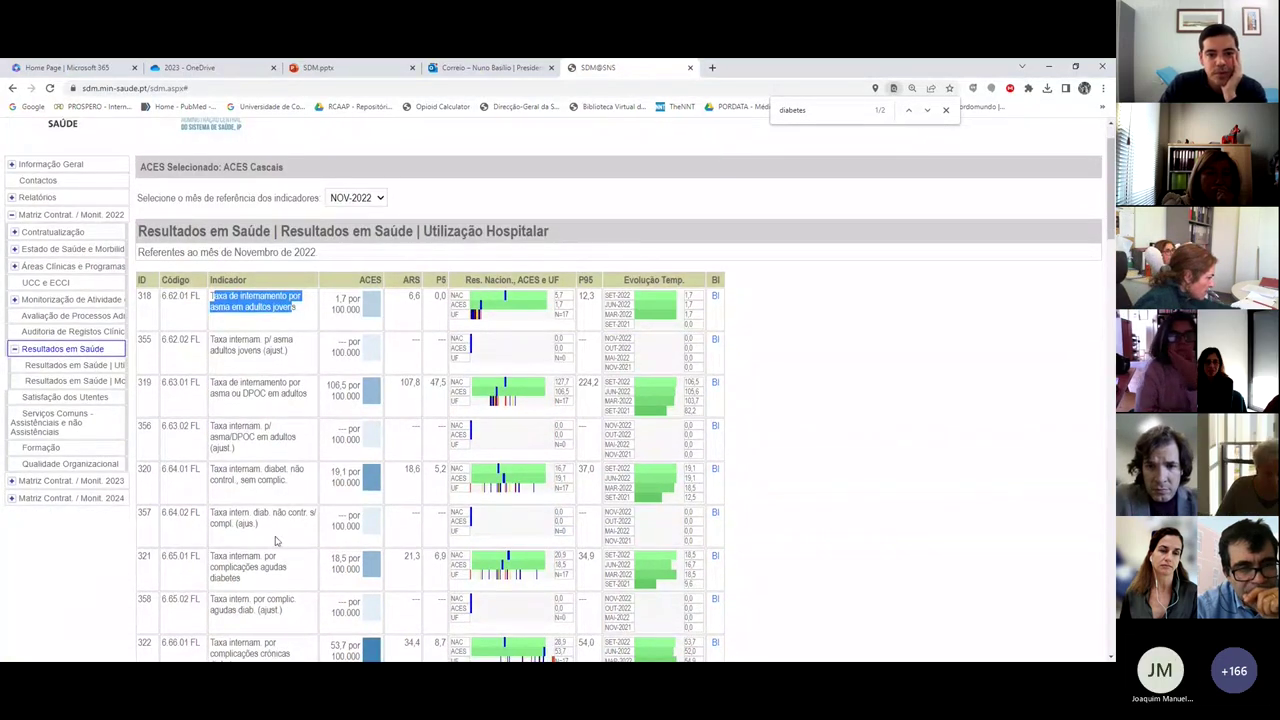
scroll(275, 543, "down", 5)
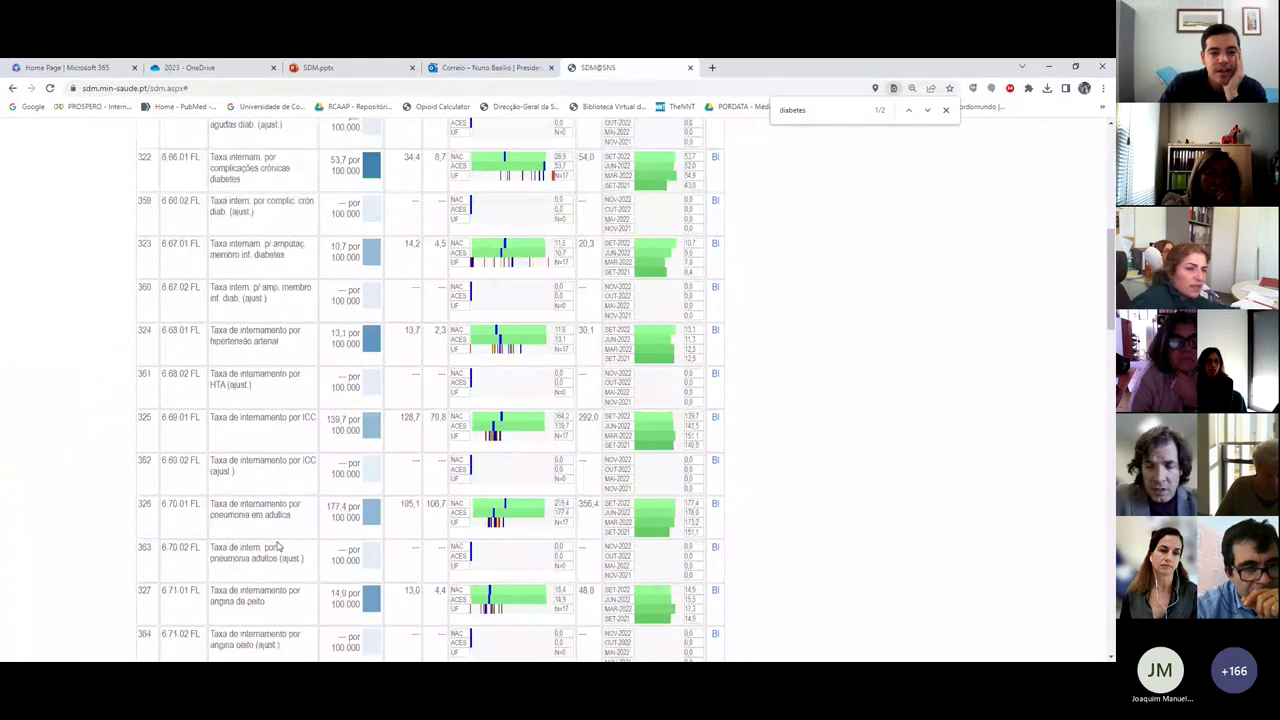
scroll(278, 545, "down", 1)
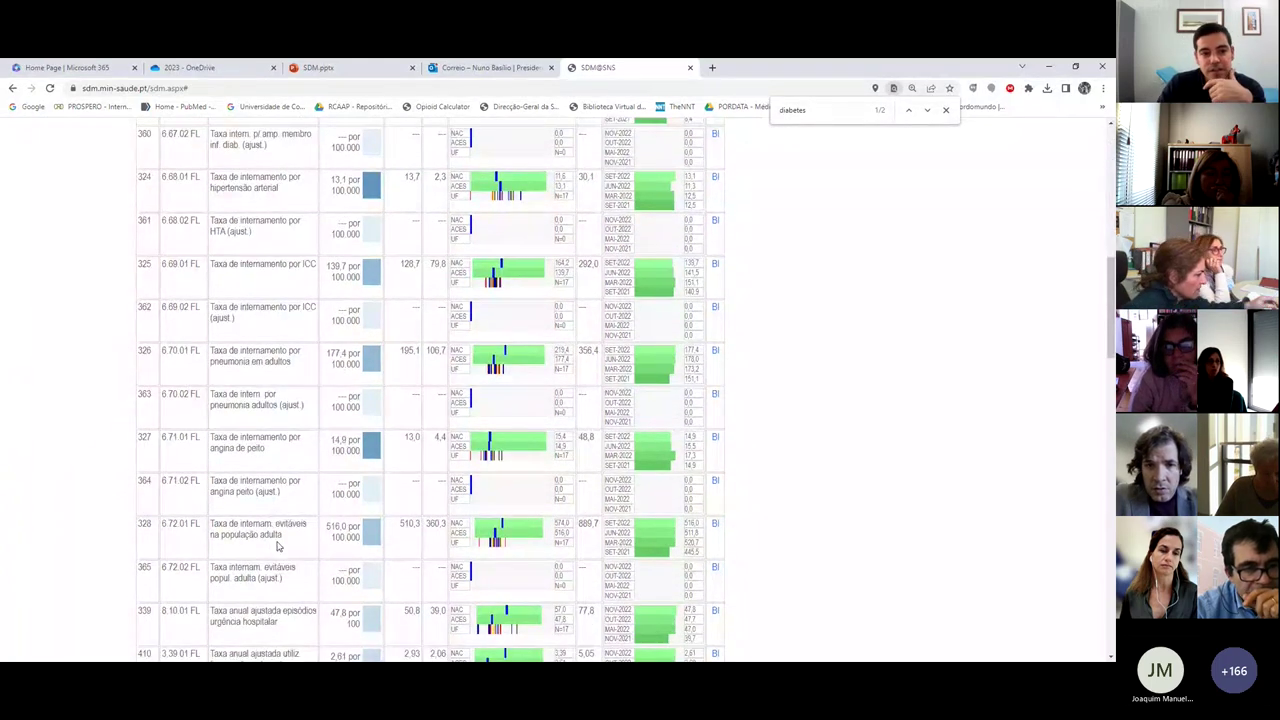
scroll(278, 545, "up", 6)
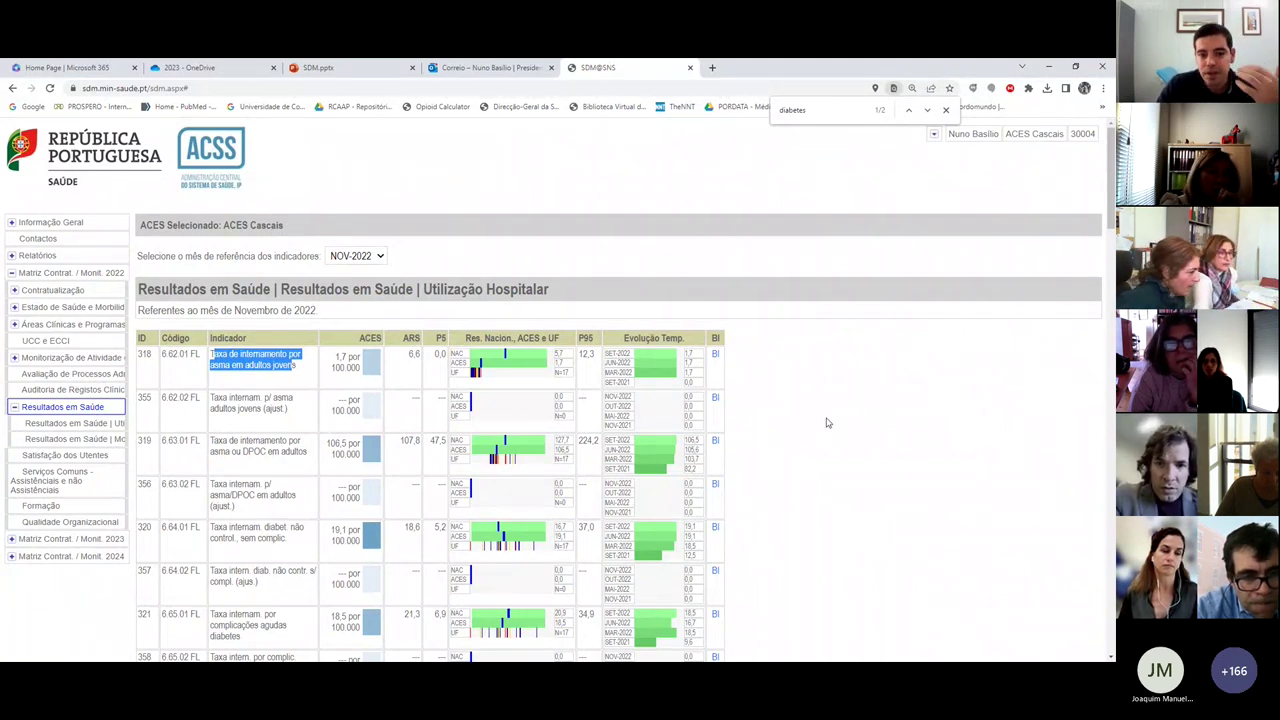
scroll(825, 471, "down", 2)
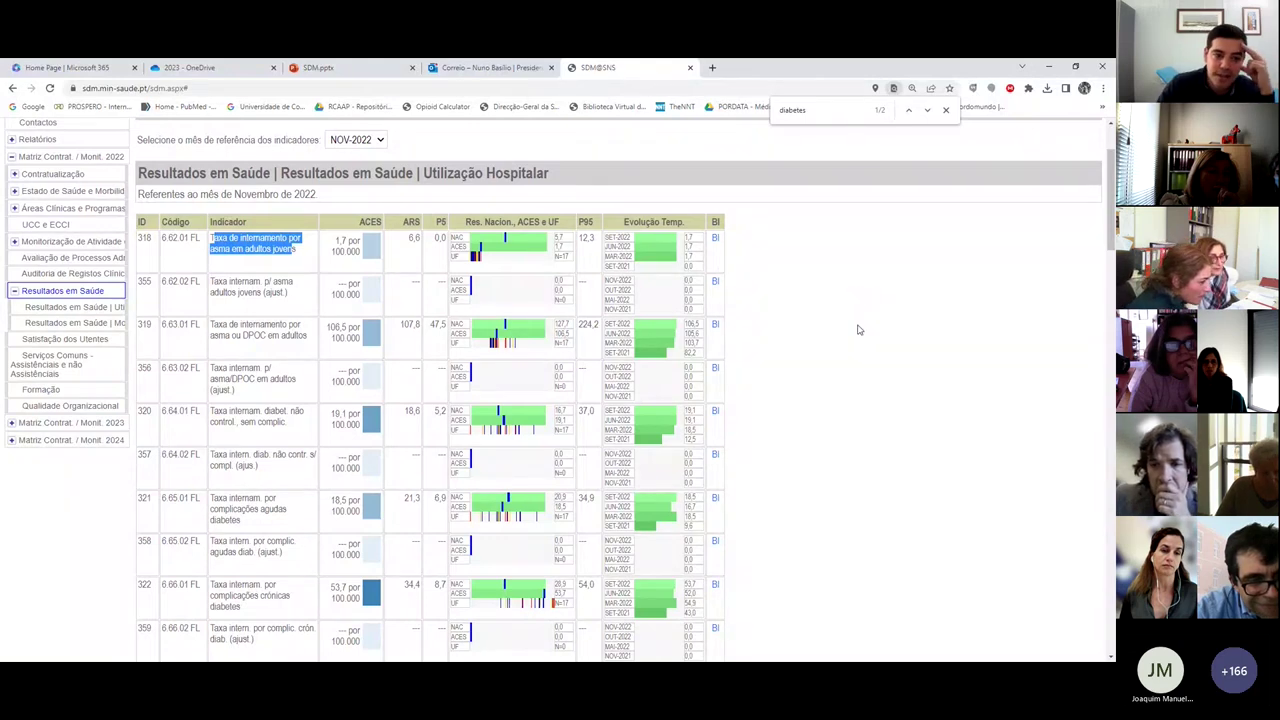
scroll(845, 426, "down", 1)
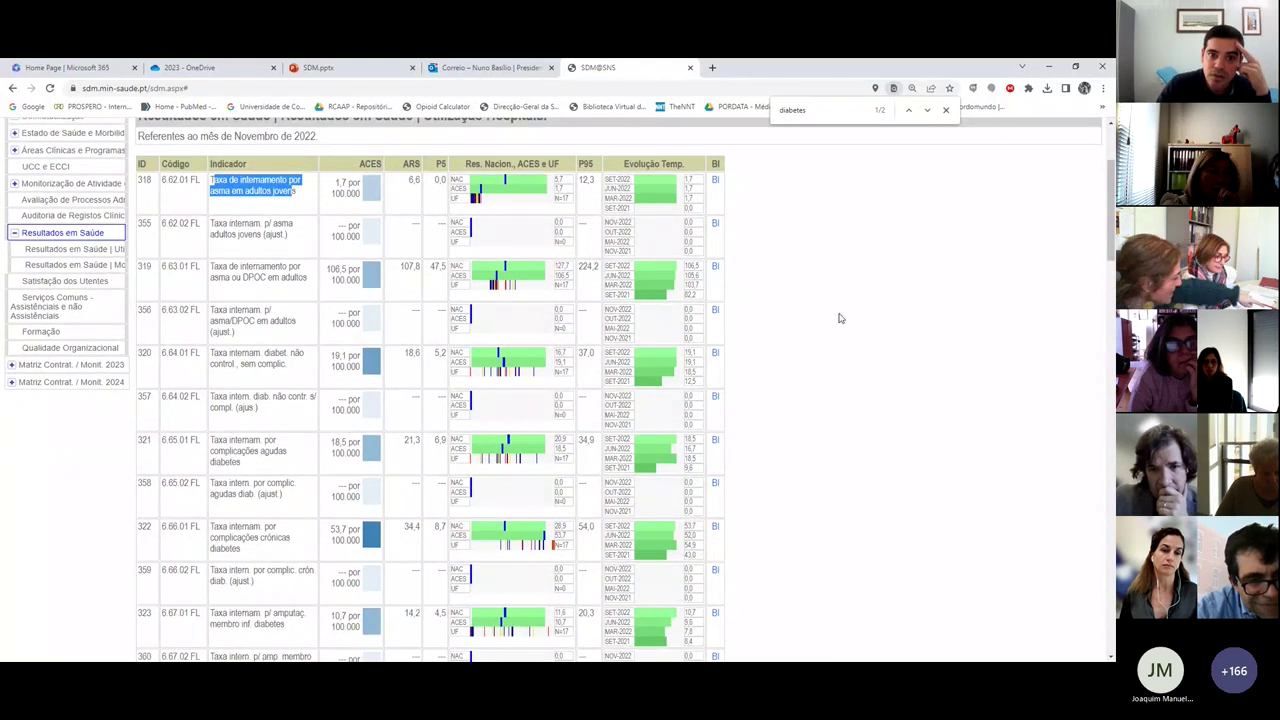
scroll(841, 318, "up", 1)
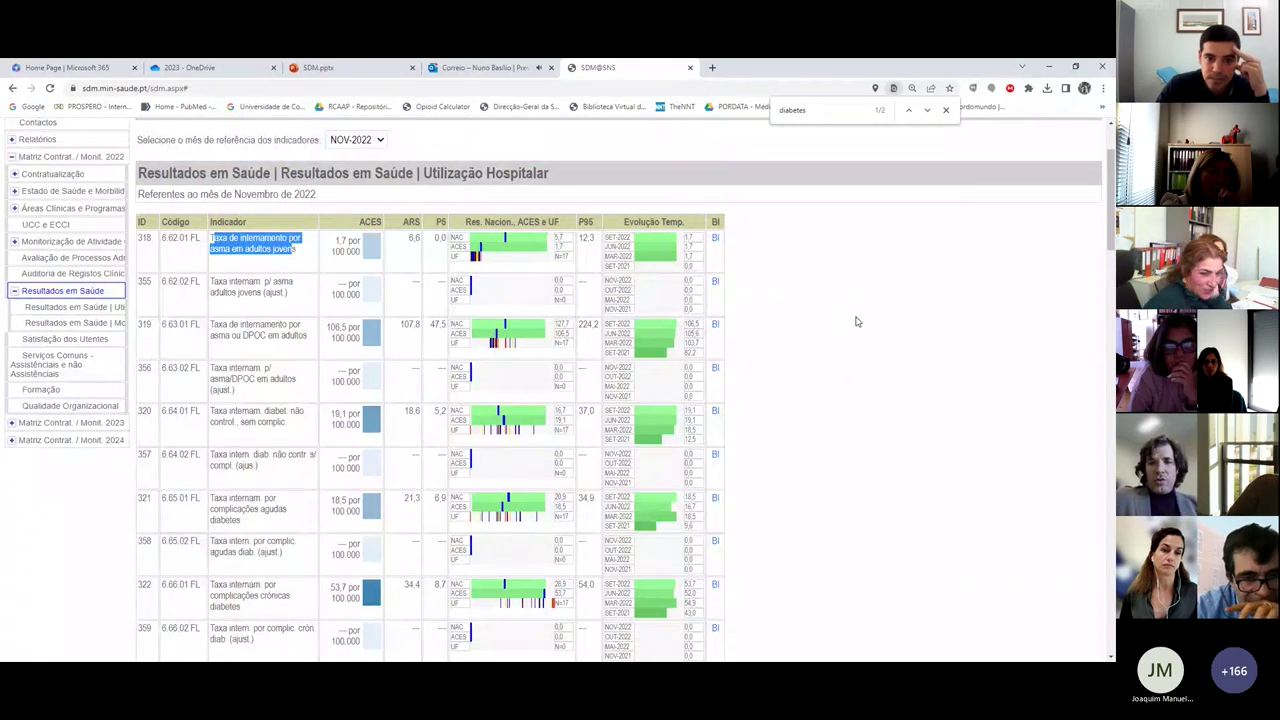
scroll(842, 349, "up", 2)
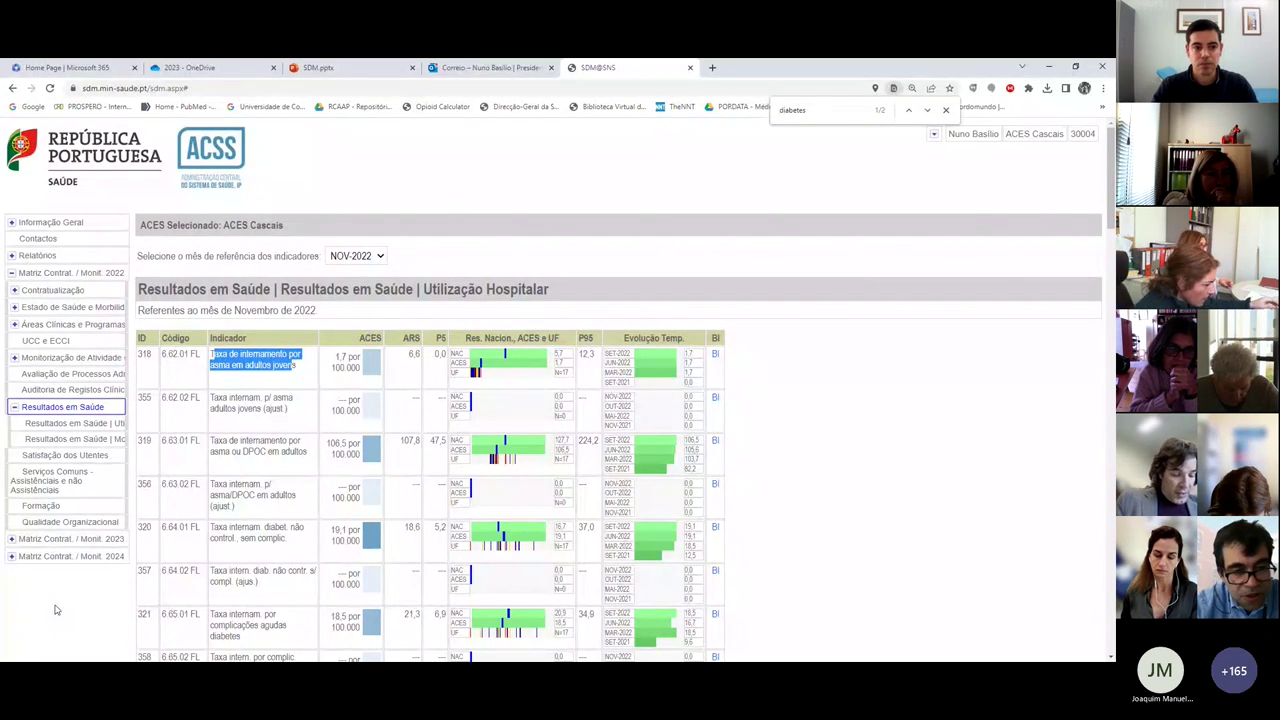
Step: Highlight the name of indicator 355 on adjusted asthma admissions in young adults, clear the selection, and close the page search
left_click_drag(165, 401, 316, 427)
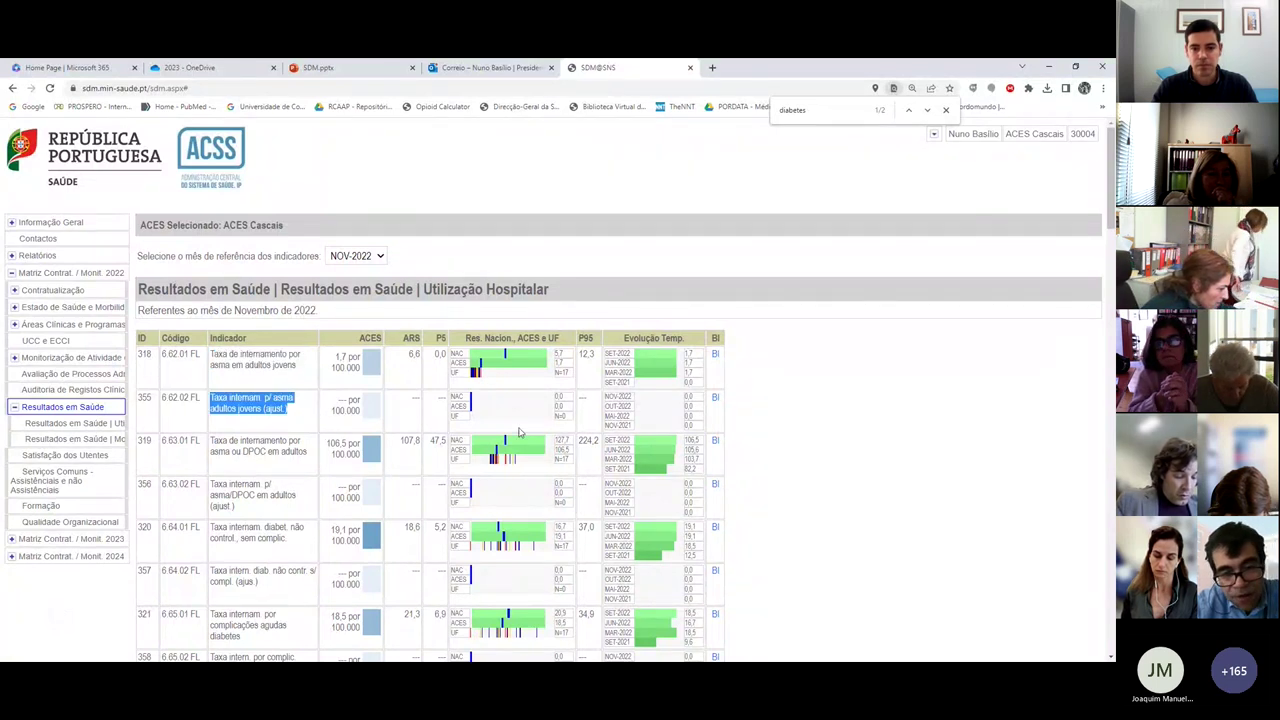
left_click(841, 423)
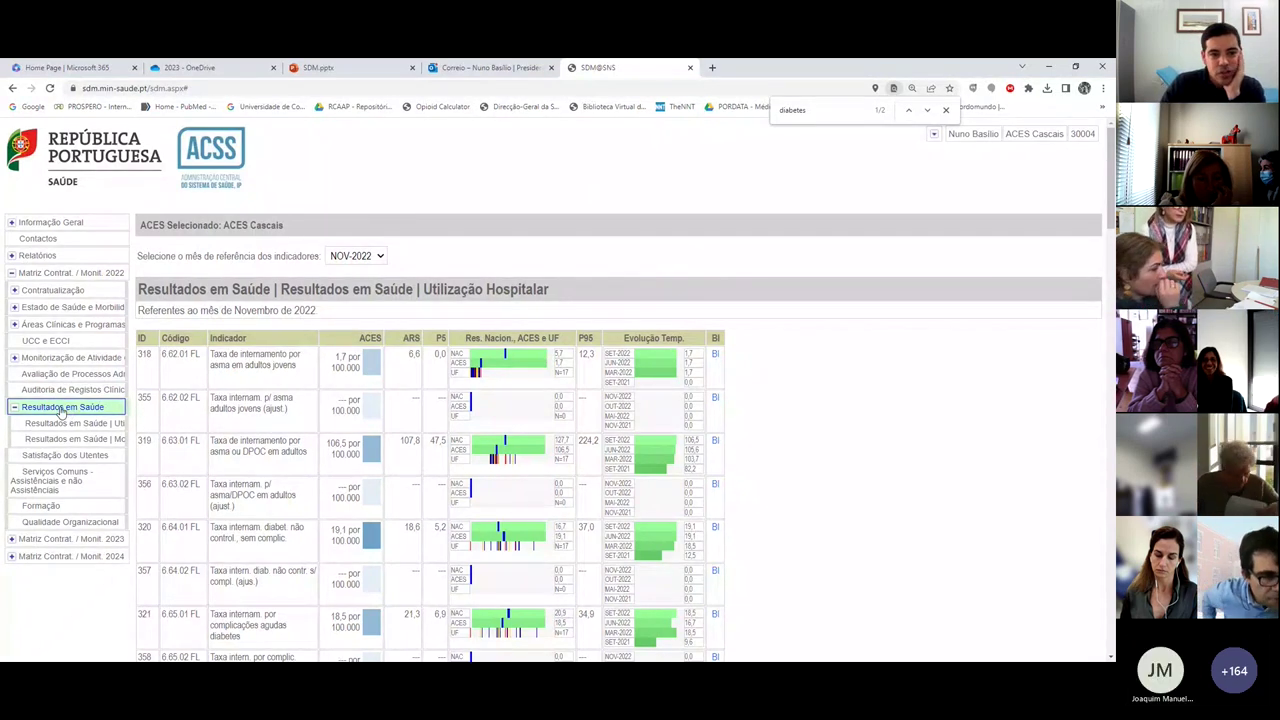
left_click(945, 110)
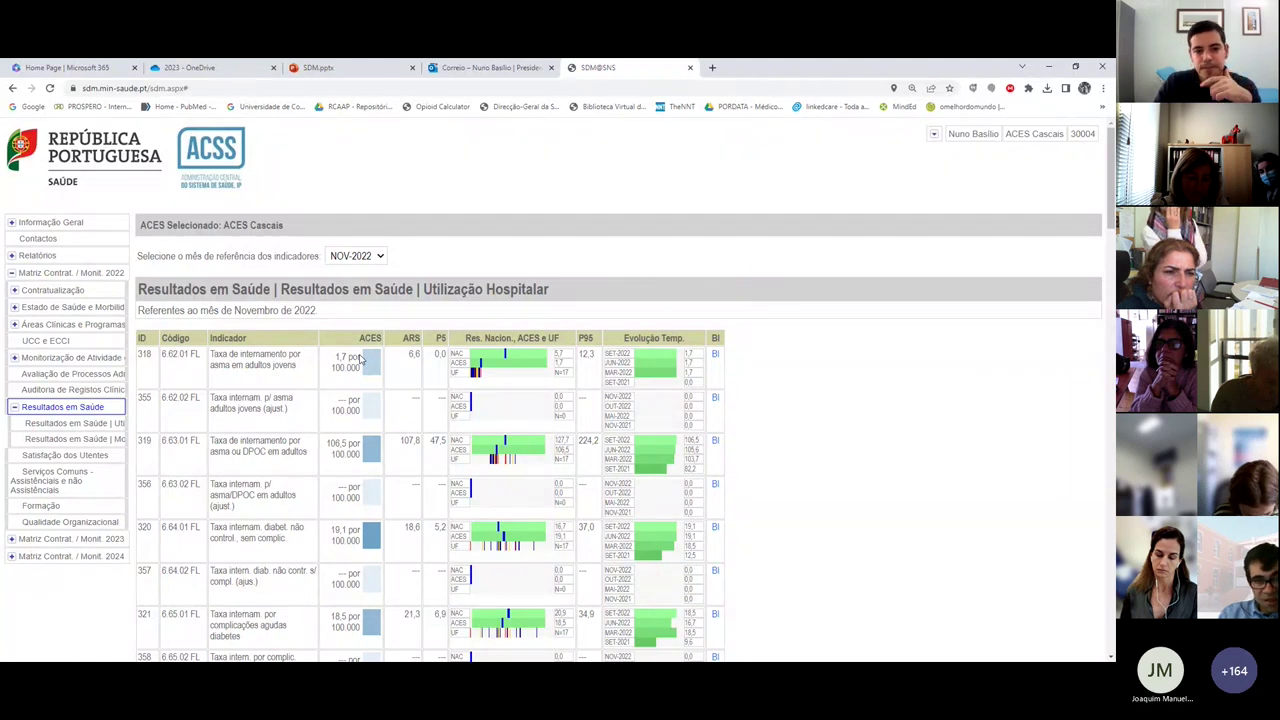
Step: Set the indicators' reference month to SET-2020 and examine the raw and adjusted admission rates in the Utilização Hospitalar table
key("s")
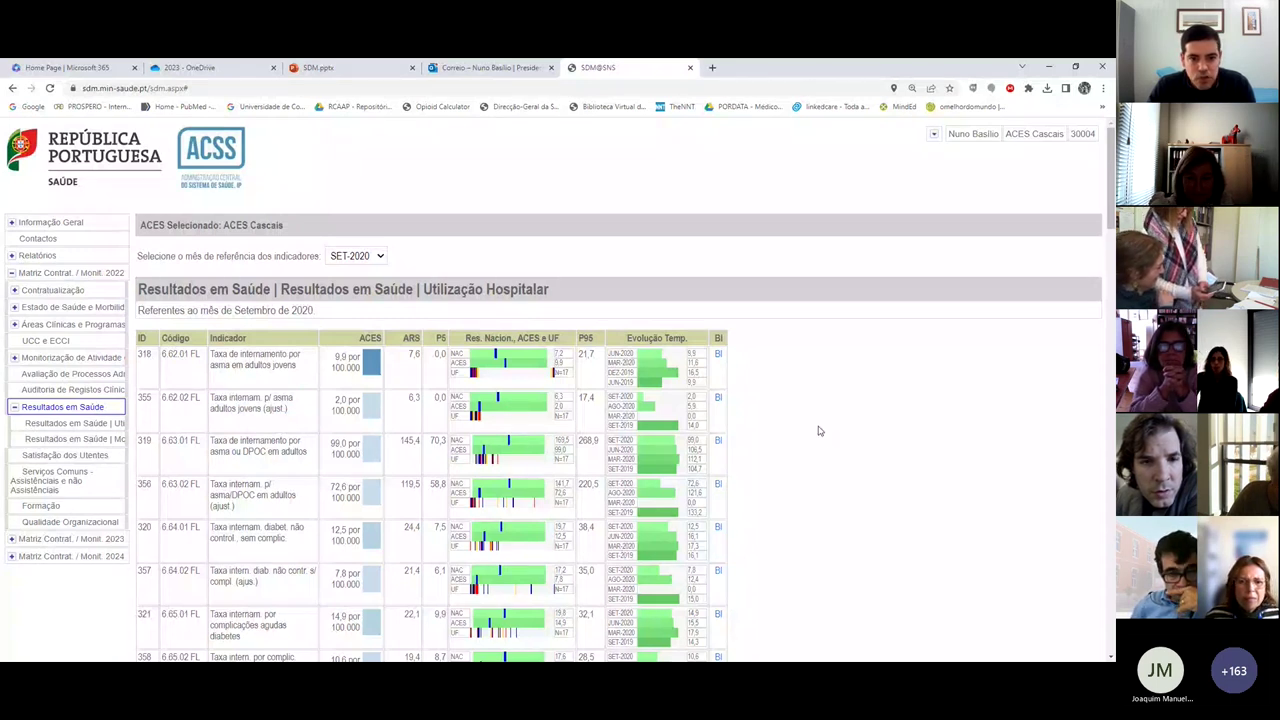
scroll(858, 431, "down", 1)
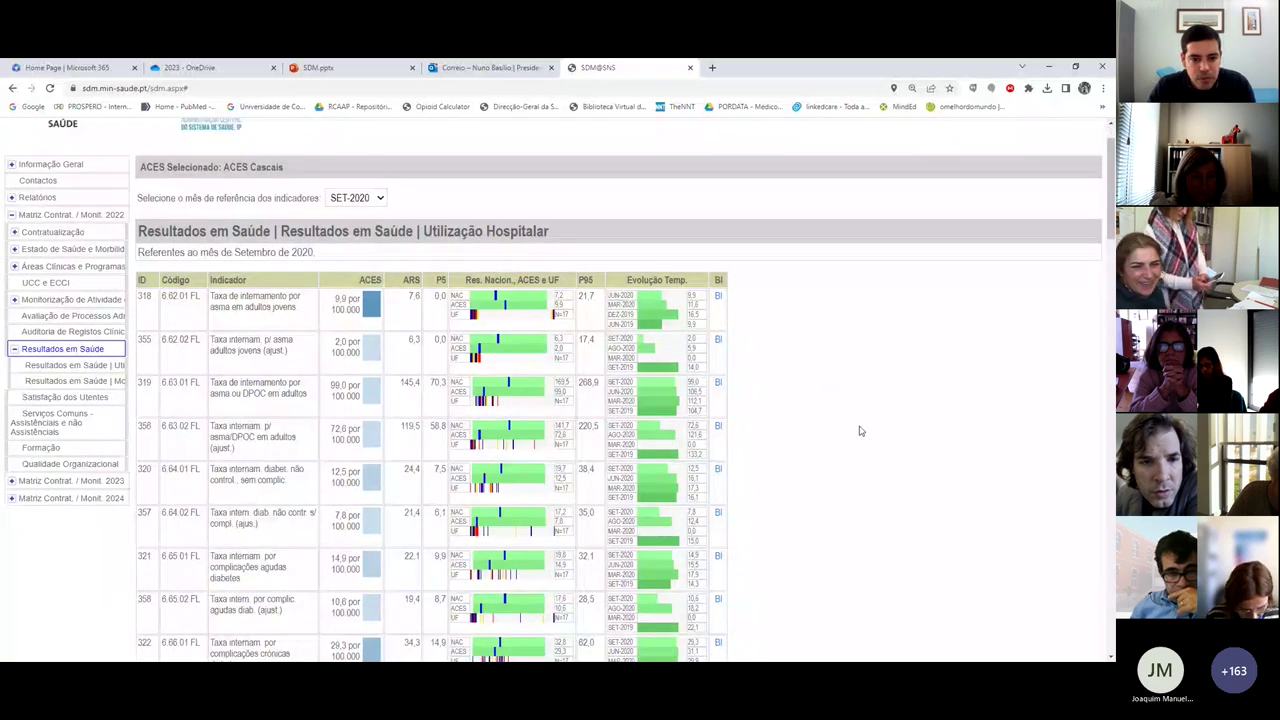
scroll(858, 431, "down", 1)
scroll(853, 432, "up", 1)
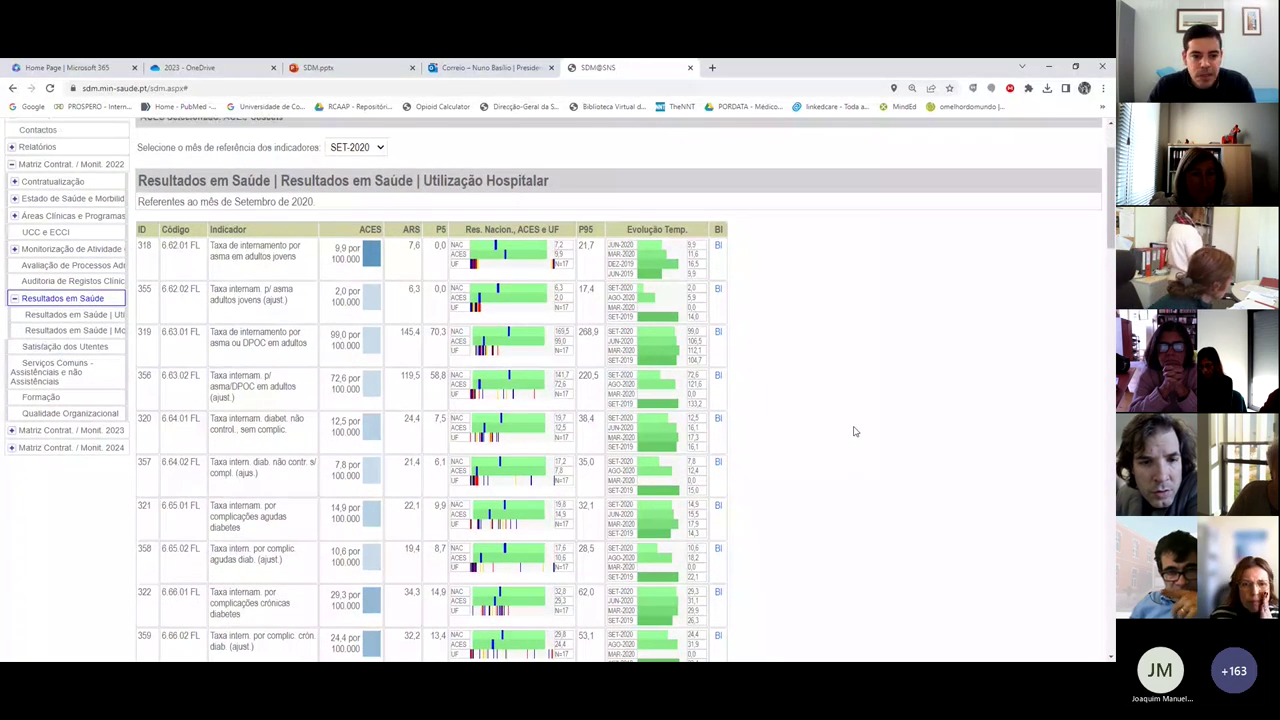
scroll(854, 431, "up", 2)
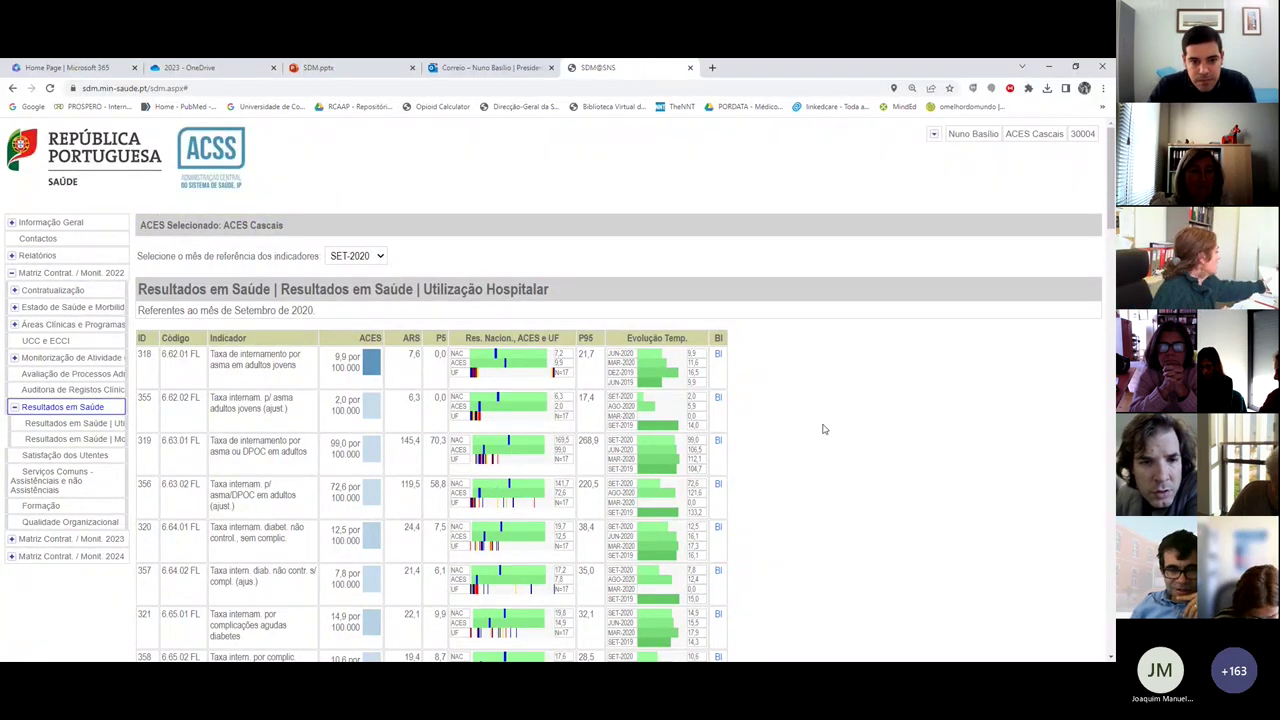
scroll(828, 449, "down", 2)
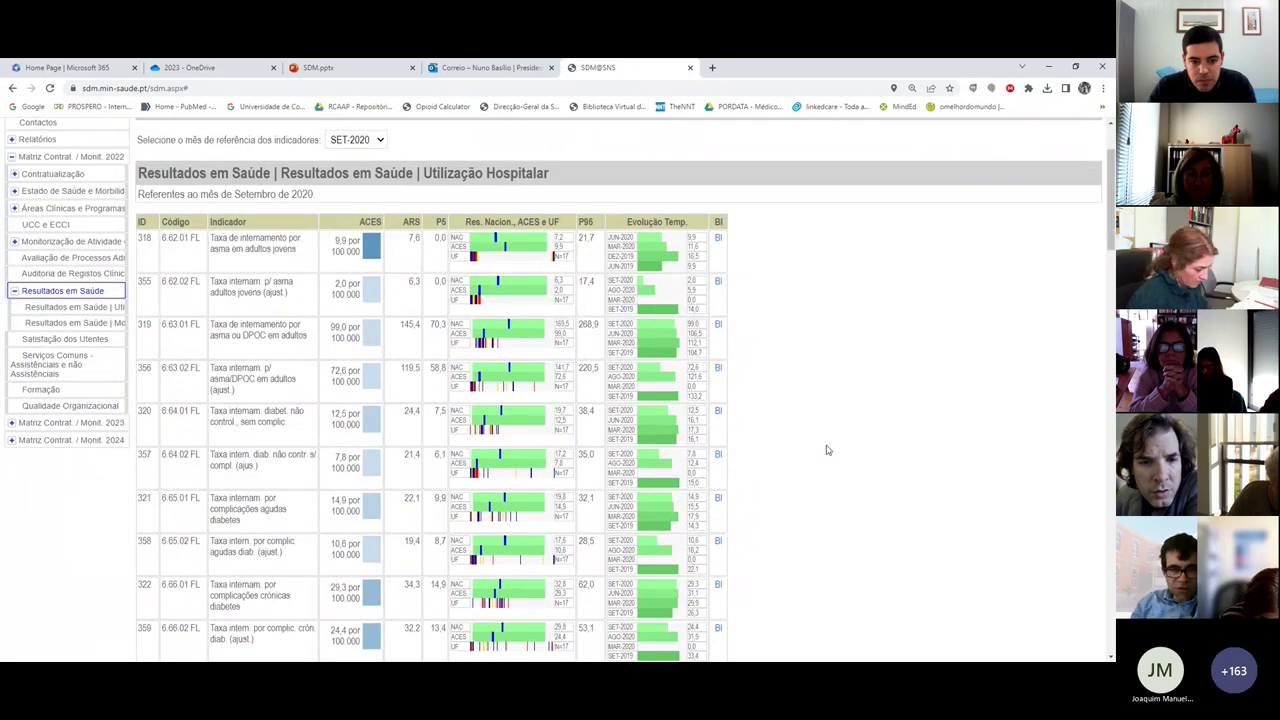
scroll(828, 450, "down", 1)
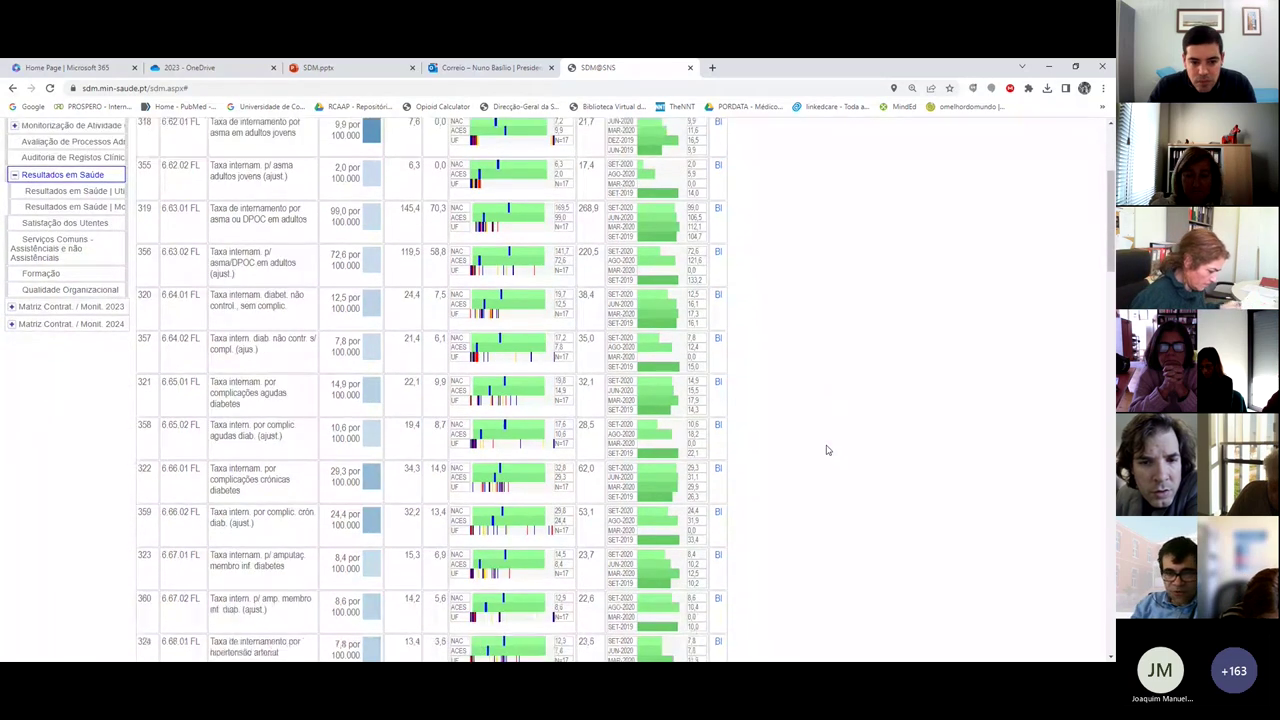
scroll(828, 450, "down", 1)
scroll(828, 450, "down", 6)
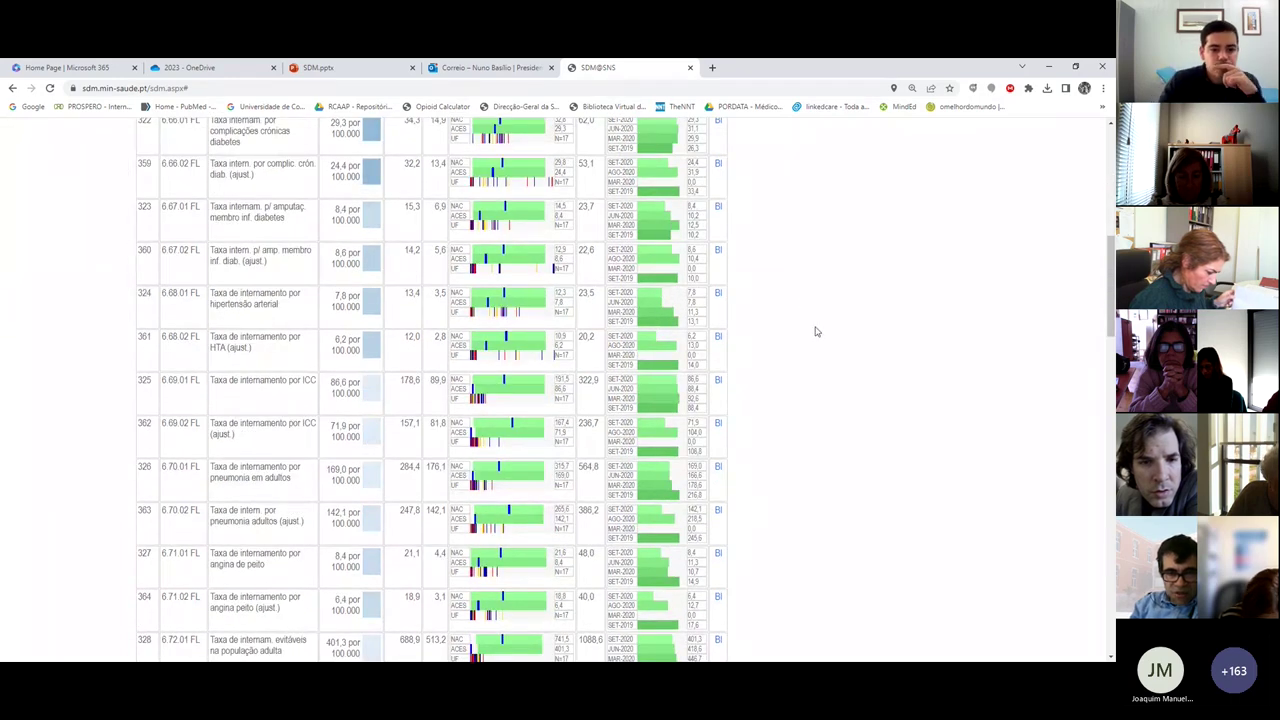
scroll(826, 340, "up", 10)
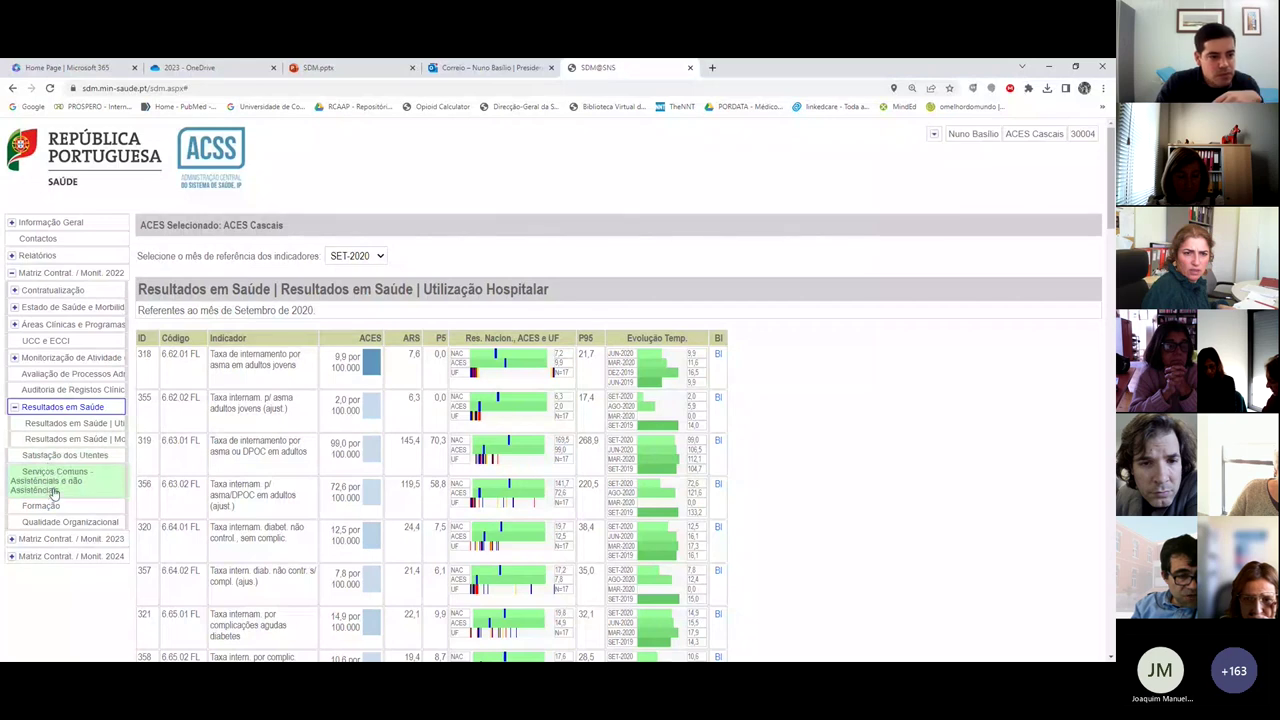
Step: Show the Serviços Comuns - Assistênciais e não Assistênciais indicators, and open the Formação indicators
left_click(52, 487)
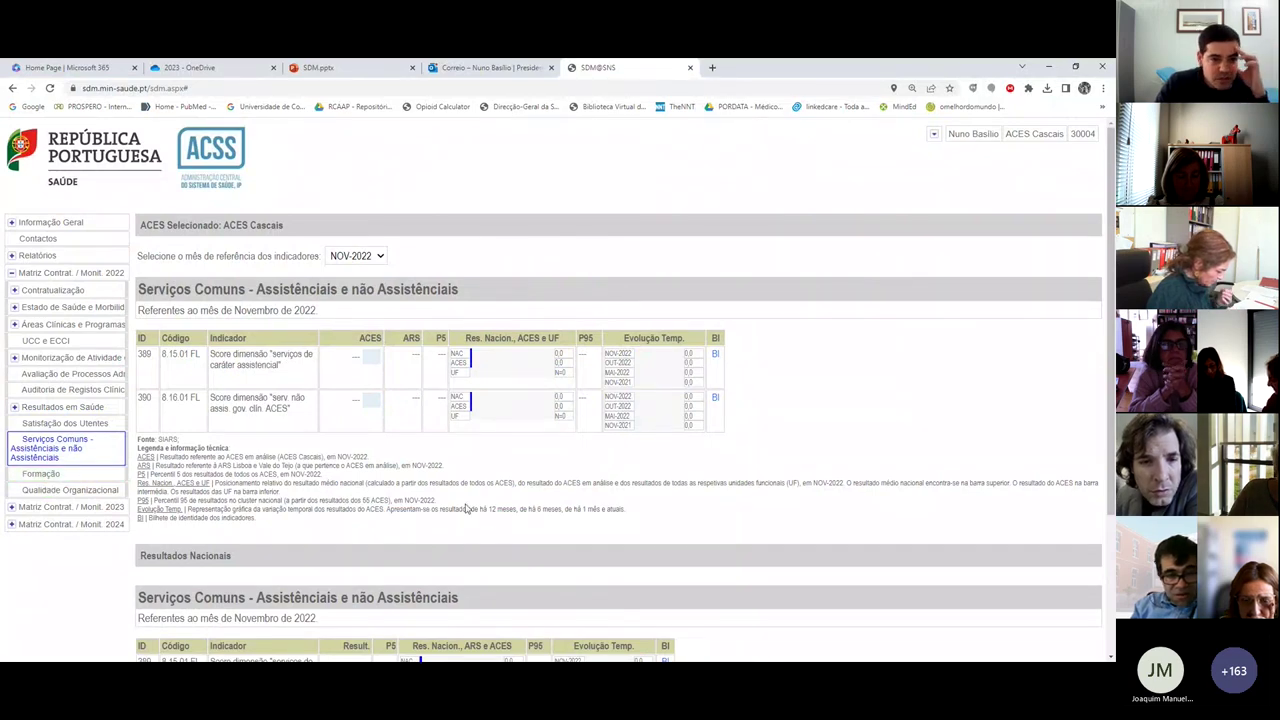
scroll(457, 509, "down", 2)
scroll(457, 509, "up", 2)
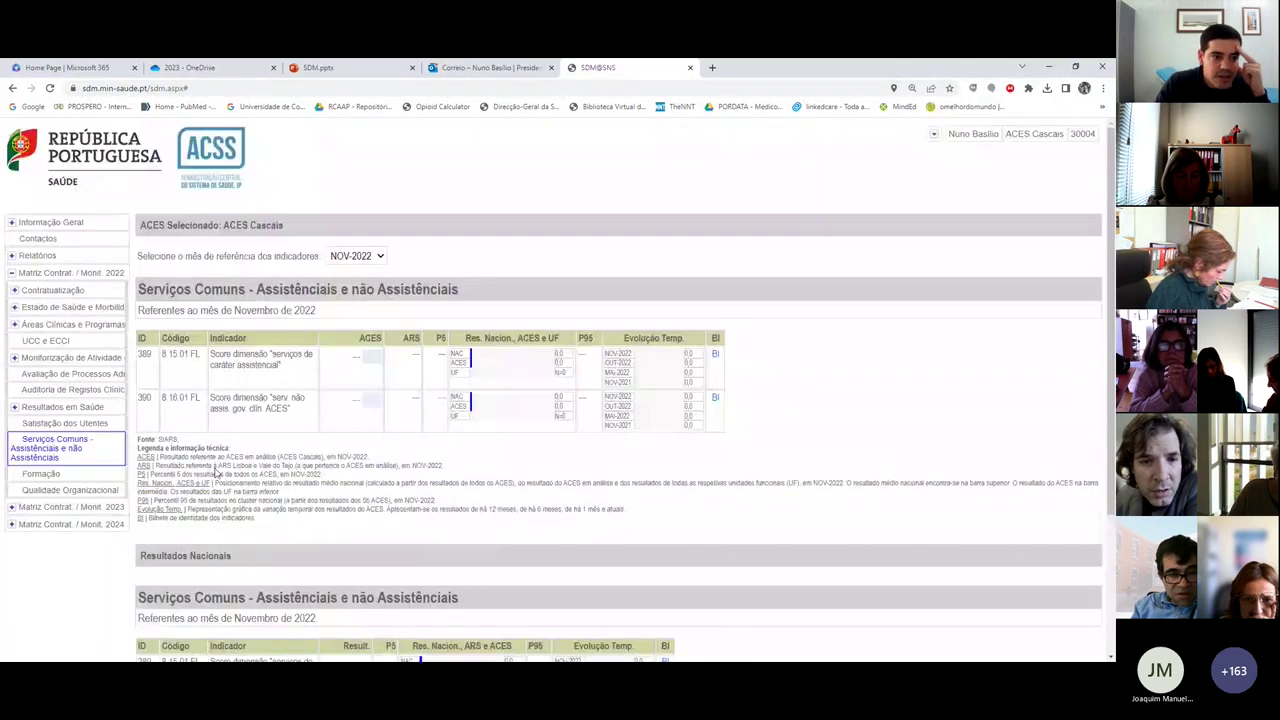
left_click(71, 480)
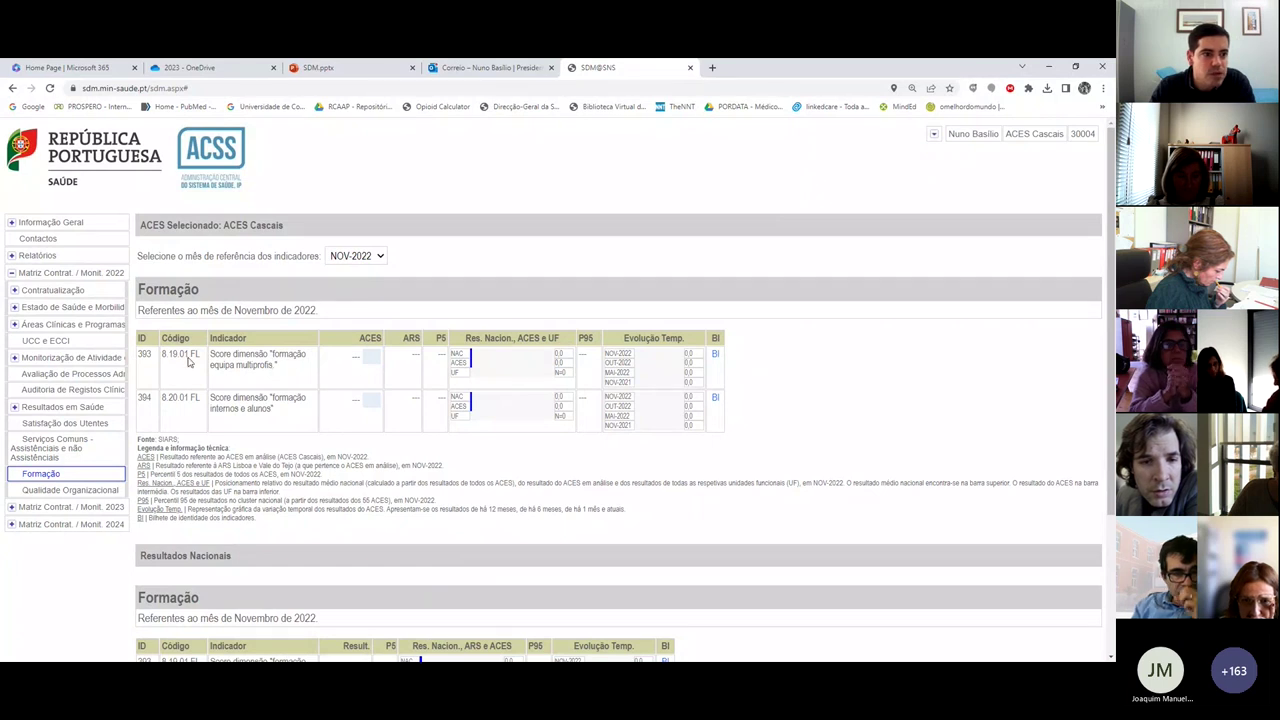
Step: Return to Informação Geral, show the list of Unidades Funcionais e Serviços, and open the Horários of the ACES Cascais units
left_click(50, 224)
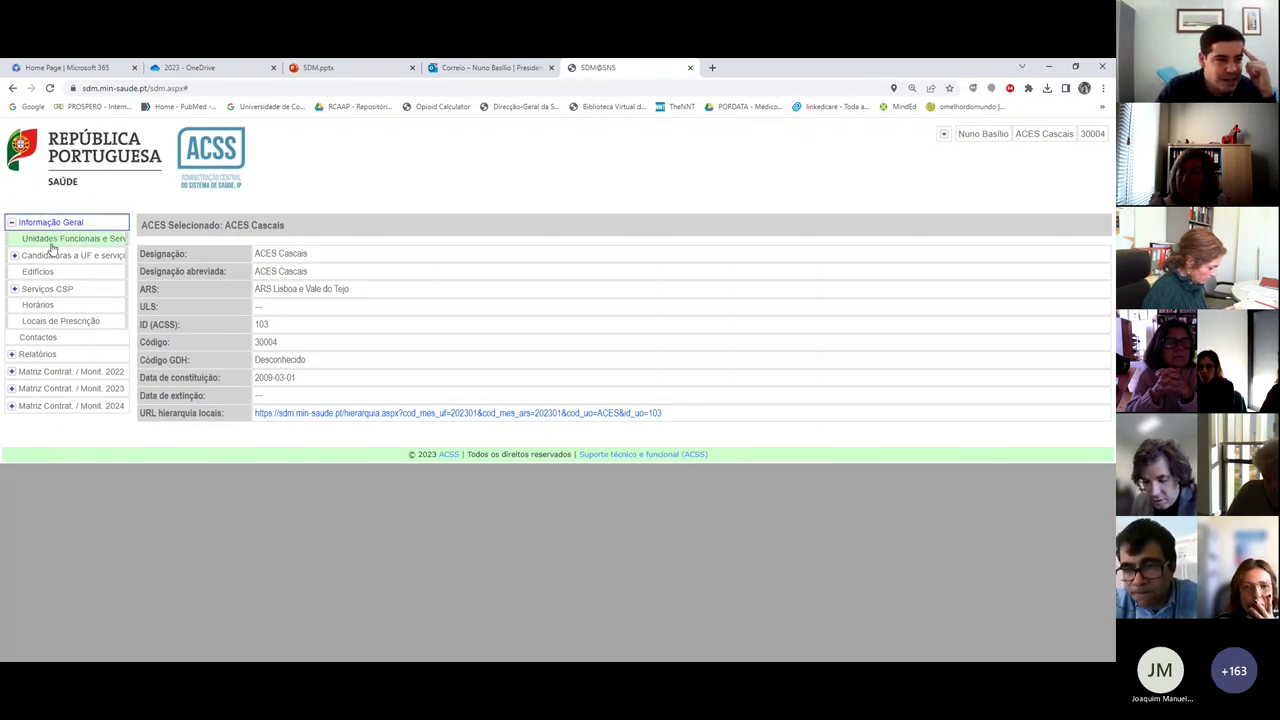
left_click(62, 240)
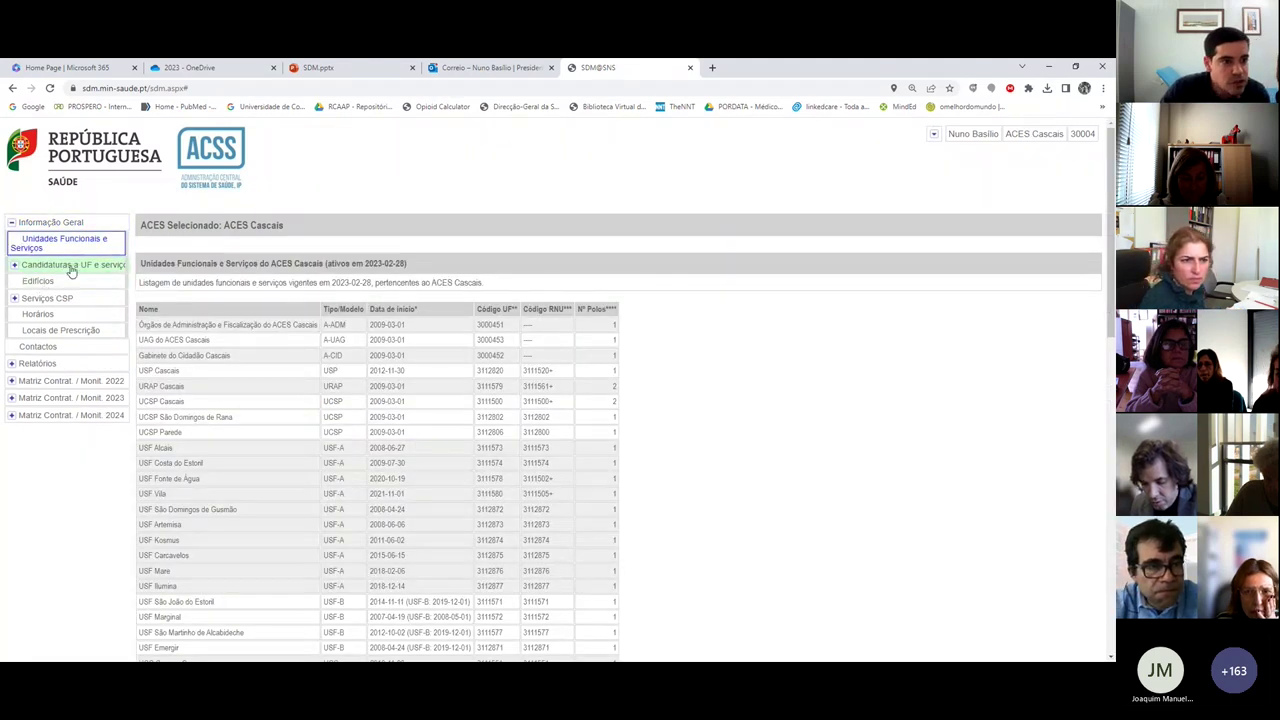
left_click(107, 316)
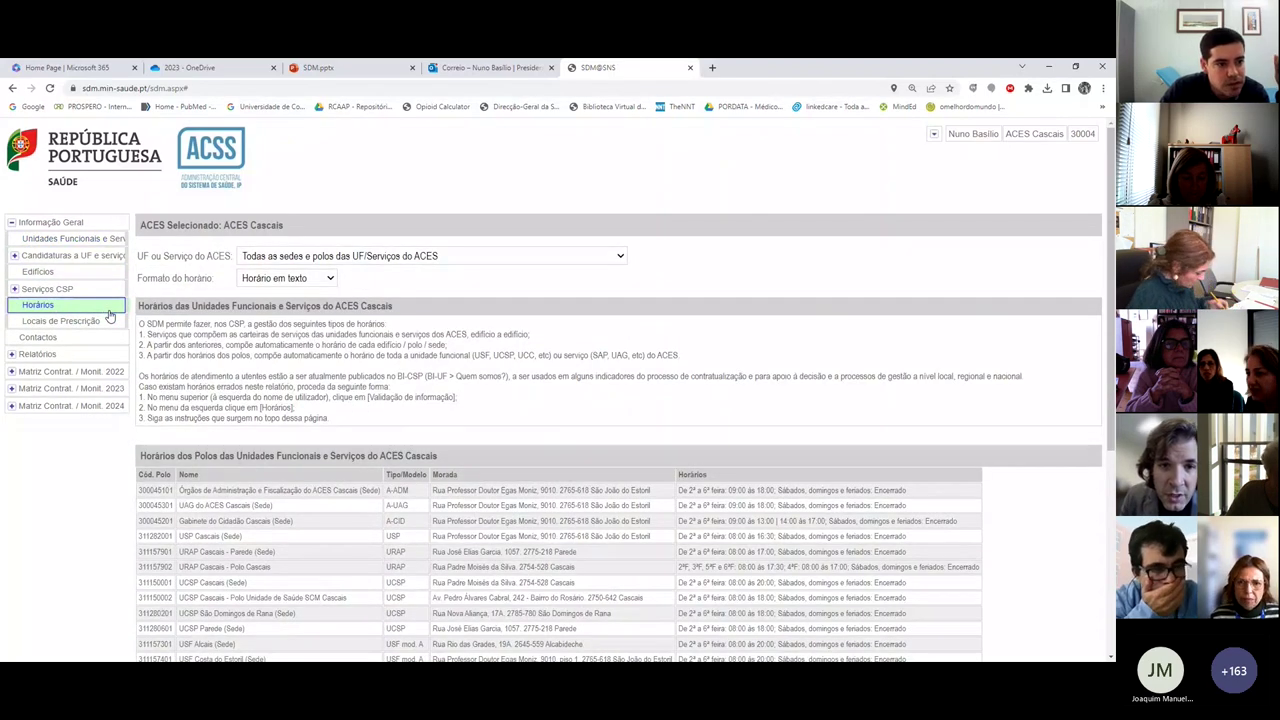
Step: Open the Recursos Humanos report under Relatórios and examine its tables down to Tabela 4, the staff list per unit
left_click(40, 354)
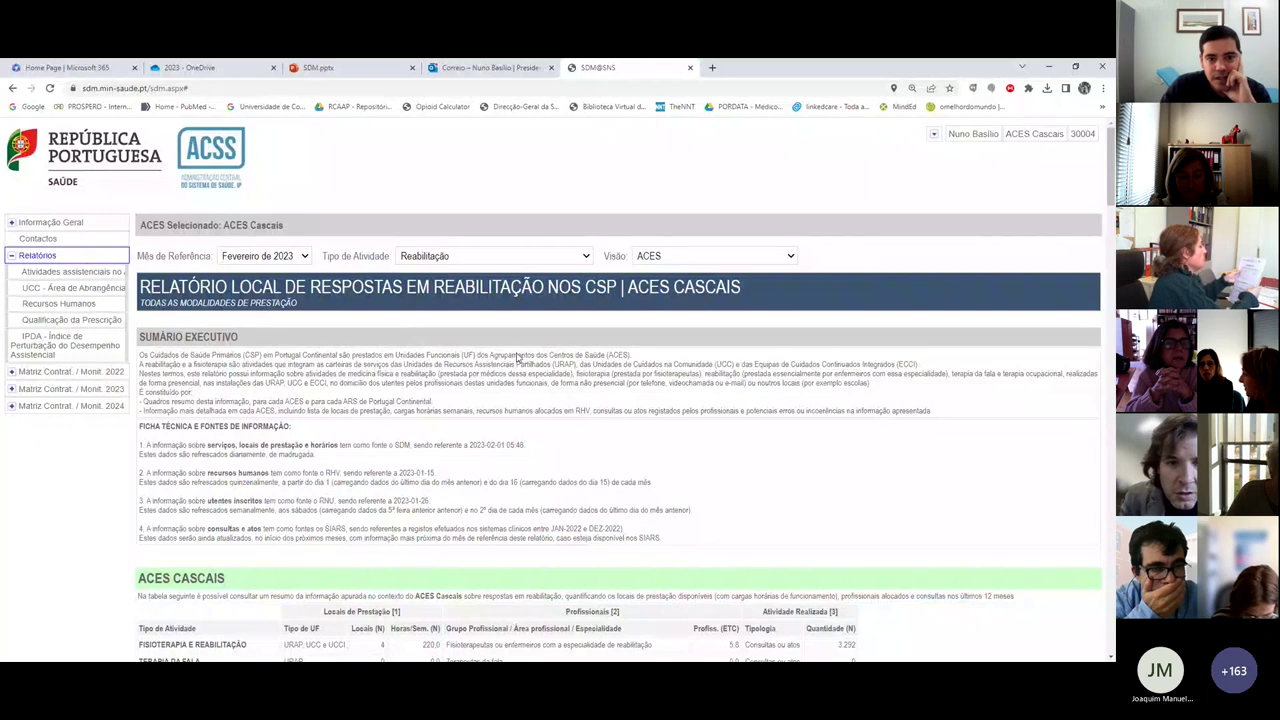
scroll(534, 336, "down", 1)
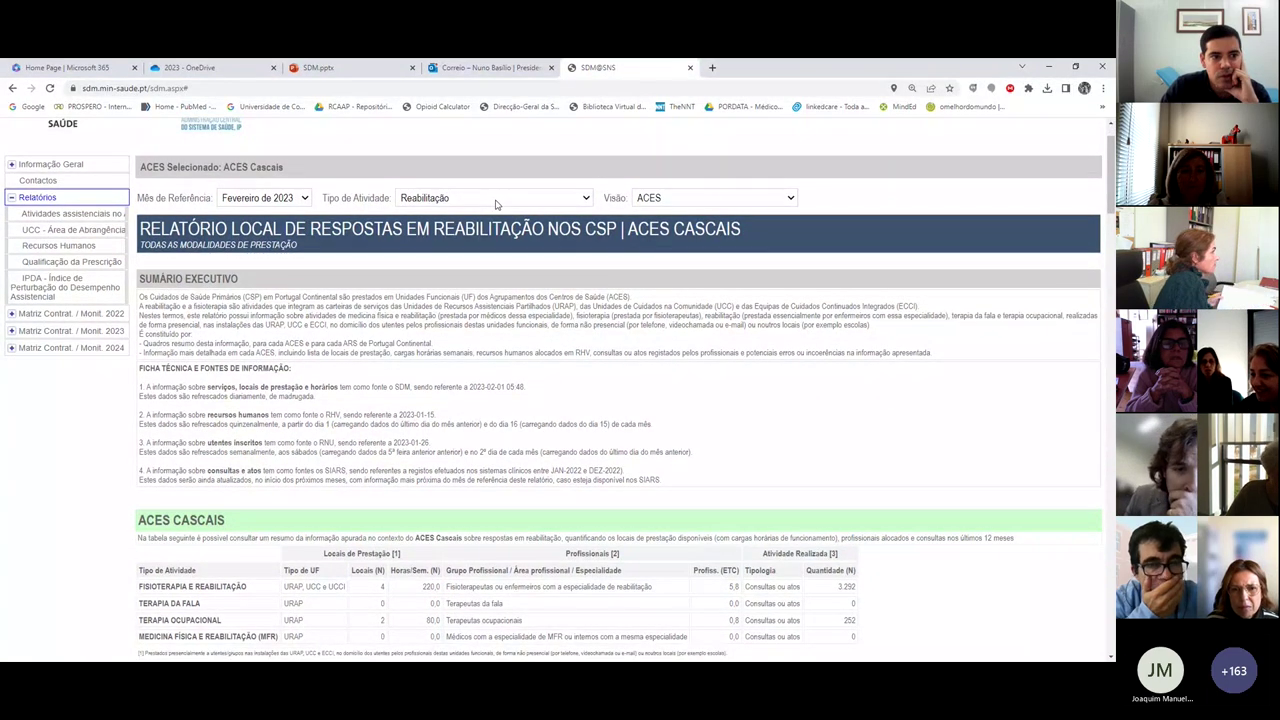
left_click(59, 247)
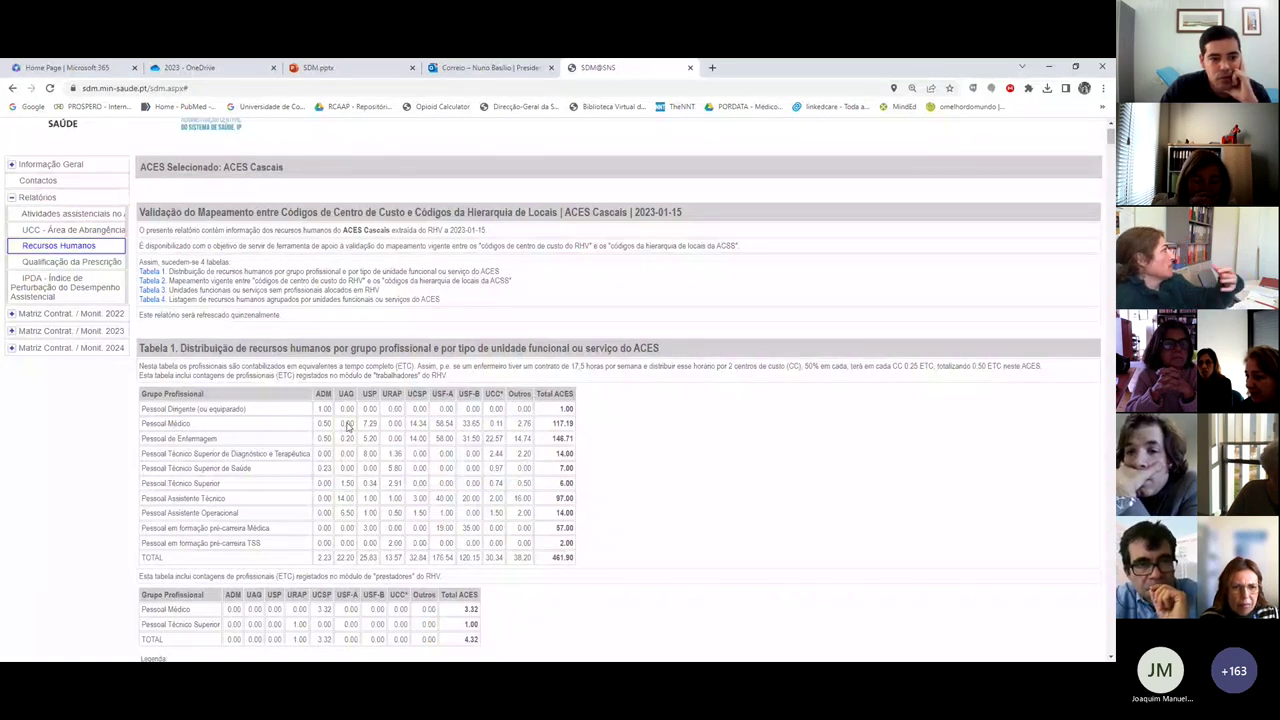
scroll(408, 481, "down", 5)
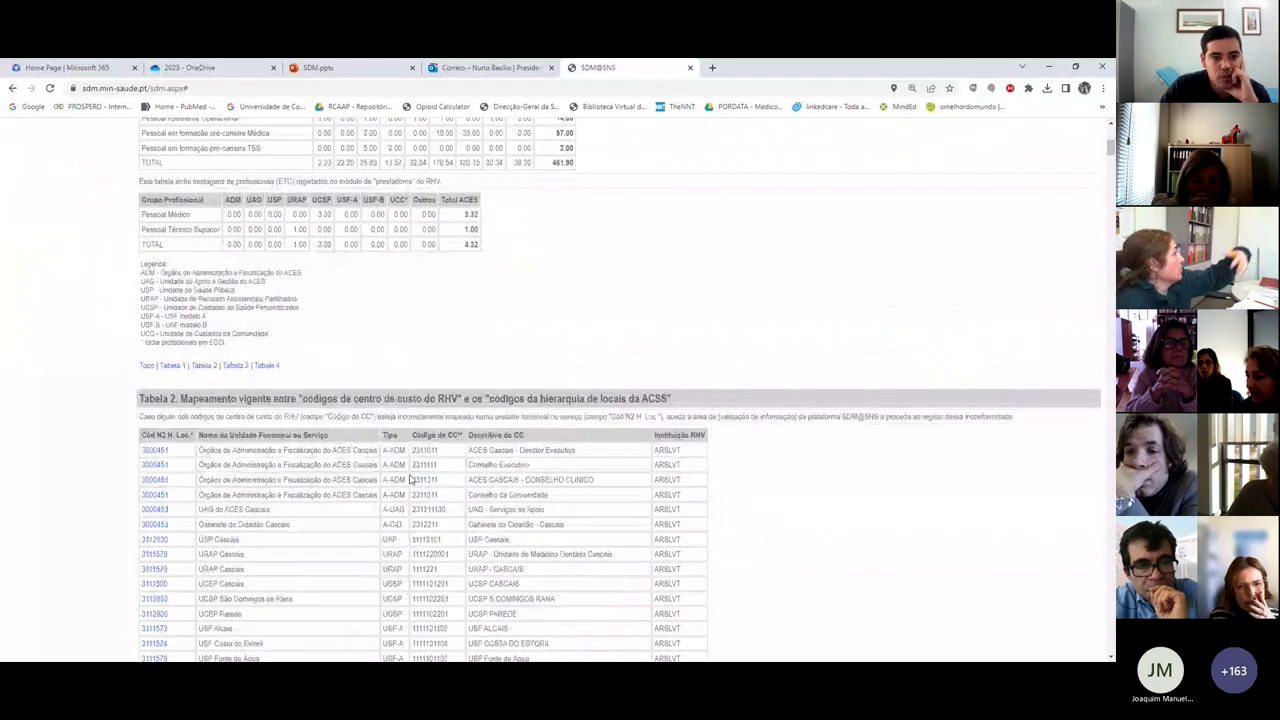
scroll(656, 385, "down", 6)
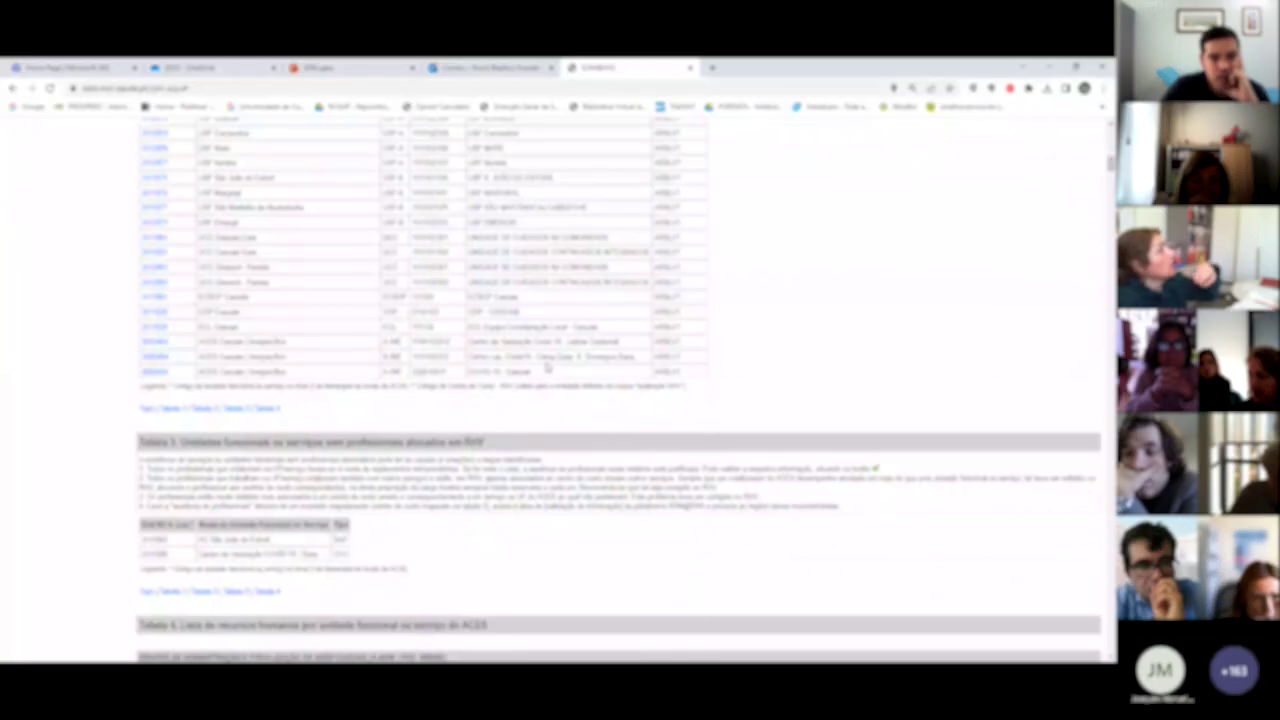
scroll(305, 303, "down", 4)
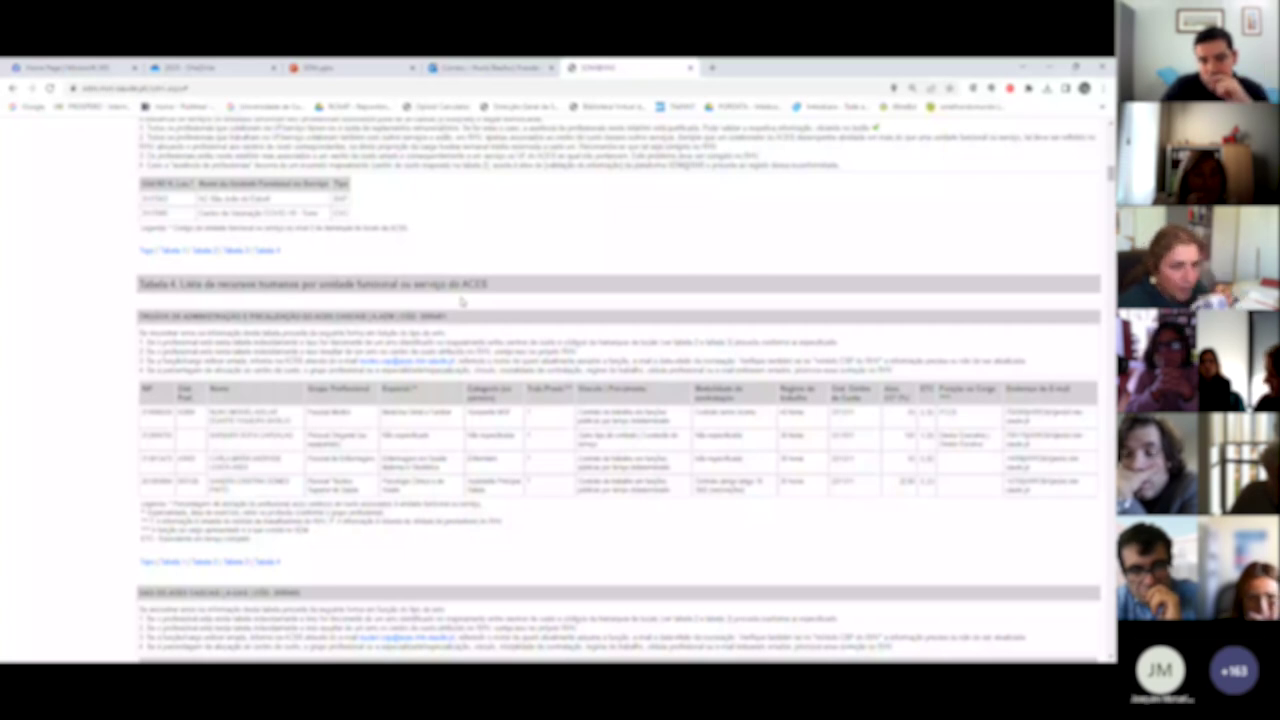
Step: Highlight rows of the first staff list in Tabela 4, clear the selection, and return to the start of the report
left_click_drag(932, 482, 930, 433)
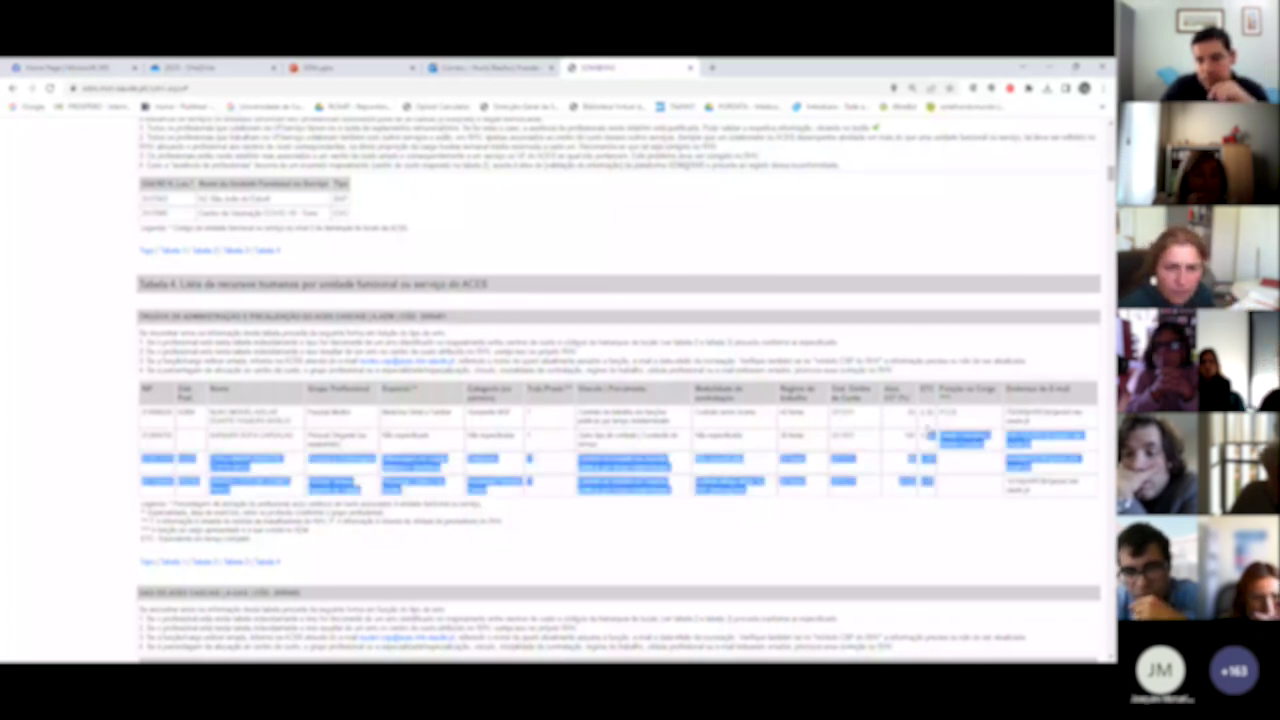
left_click(929, 434)
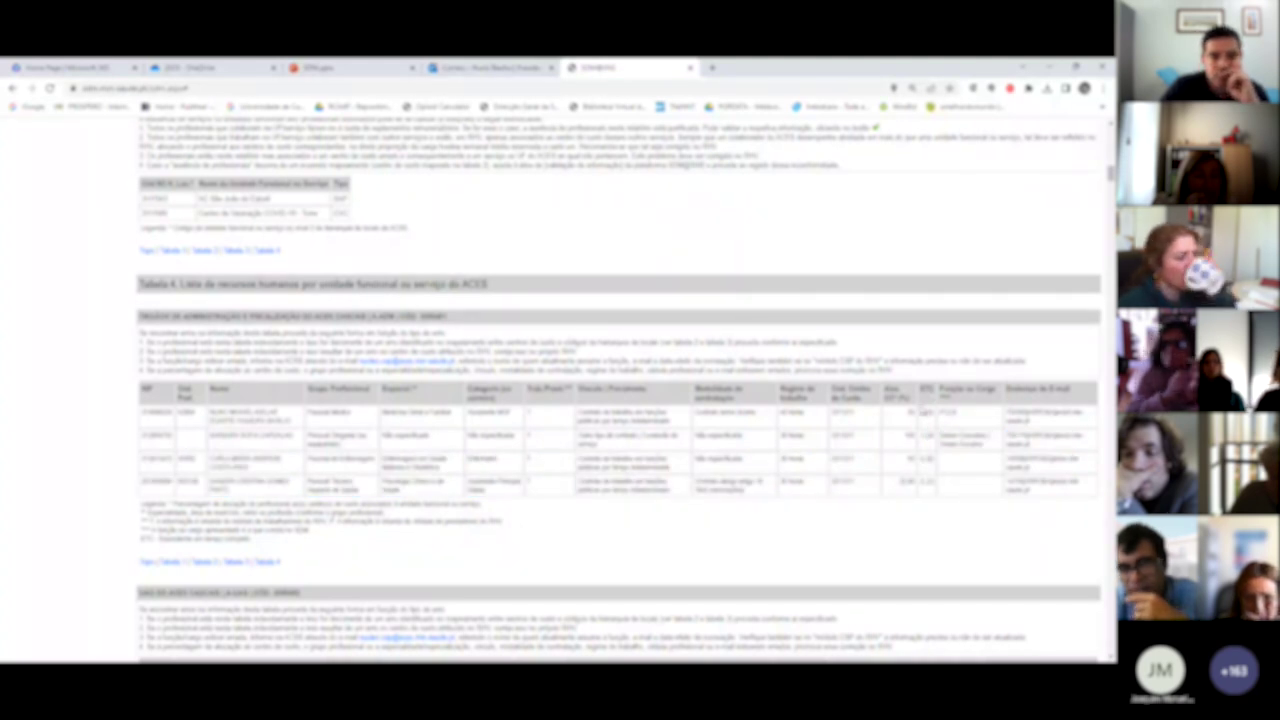
scroll(872, 392, "up", 4)
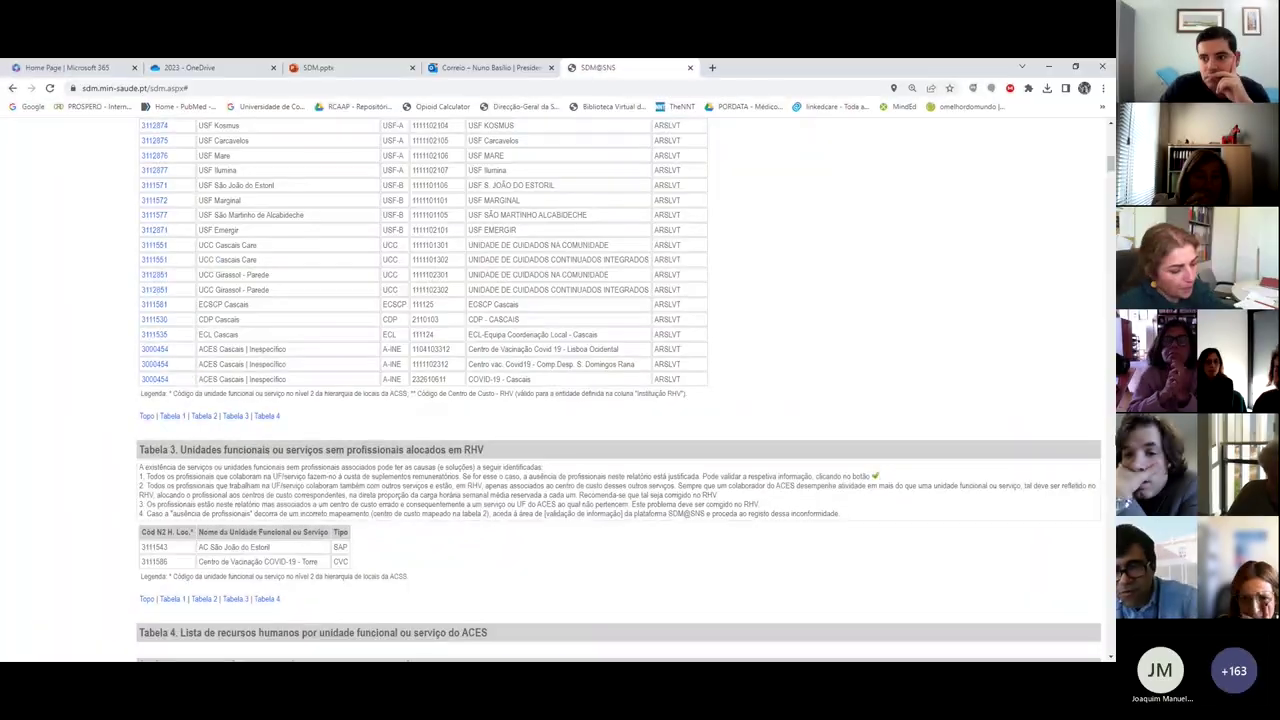
scroll(620, 400, "up", 10)
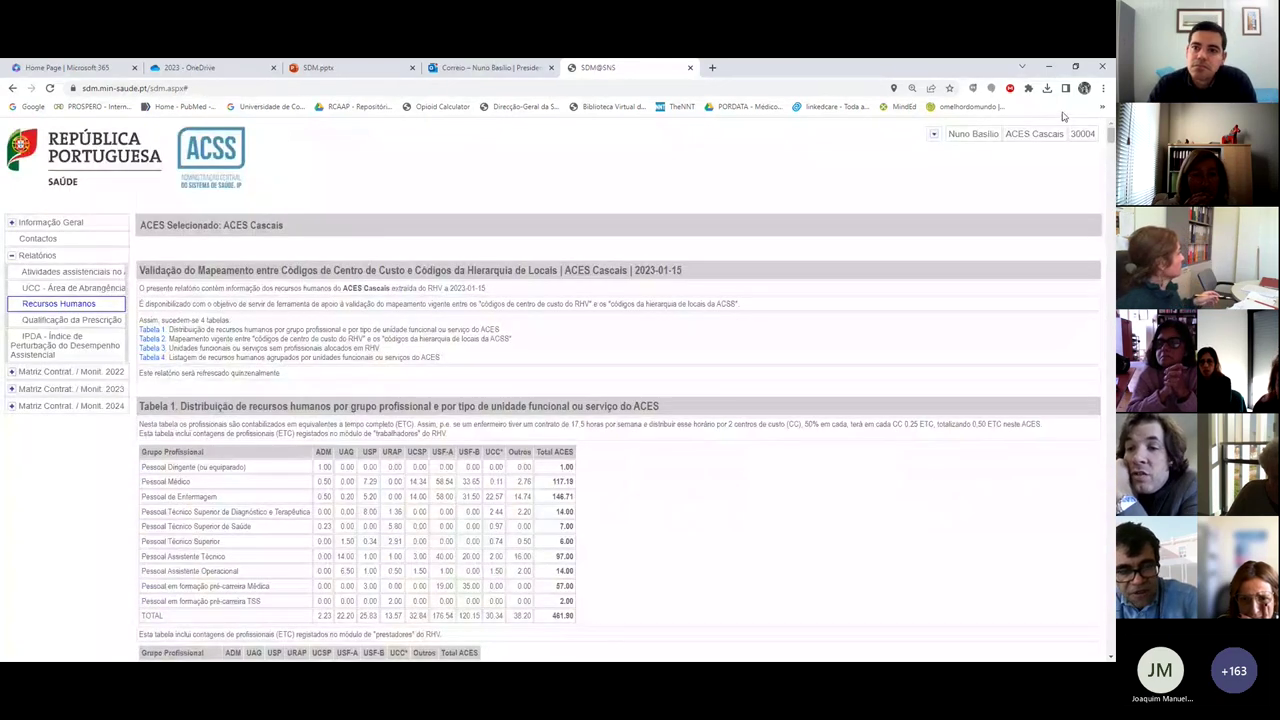
Step: Open Pesquisar Instituições and look through the full list of health institutions of ACES Cascais
left_click(935, 133)
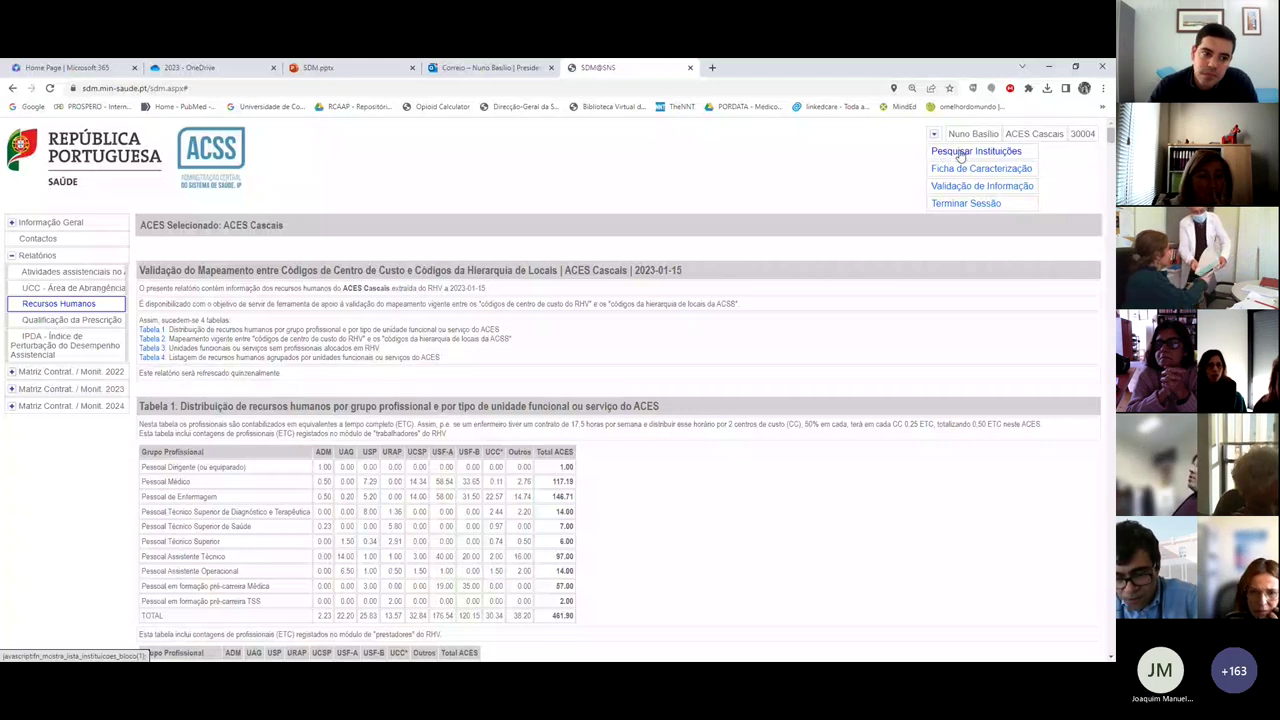
left_click(960, 152)
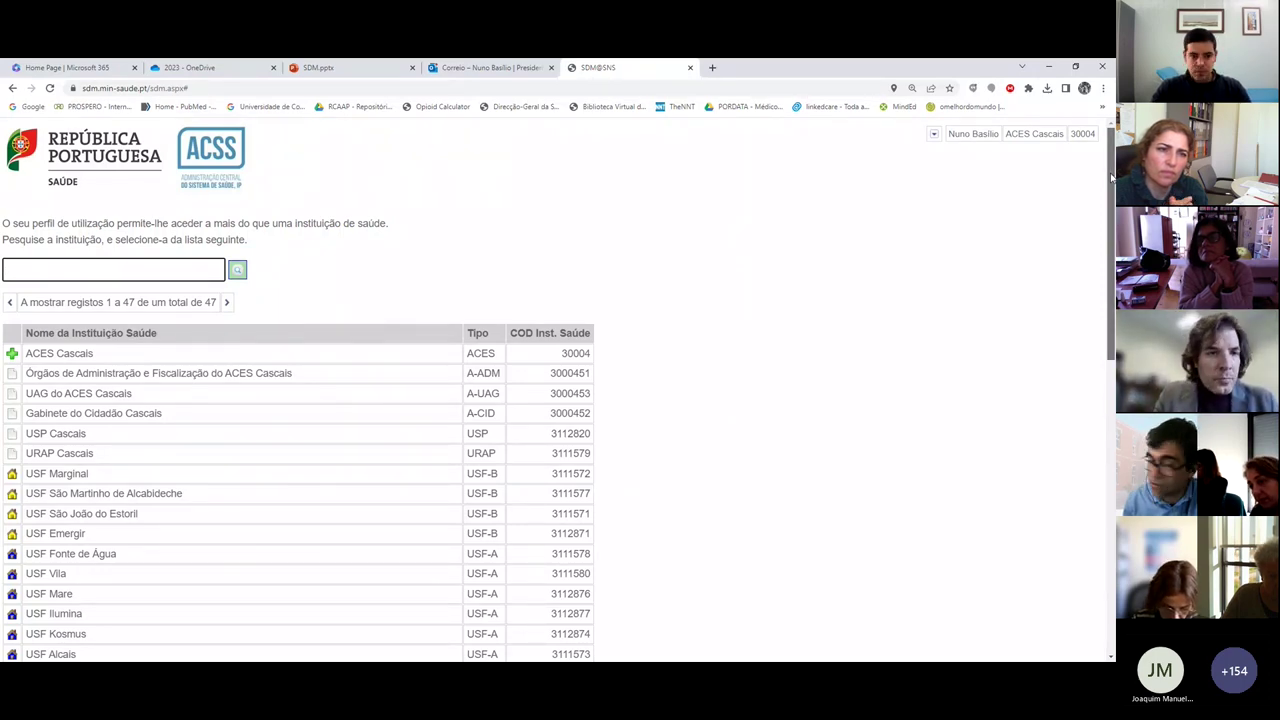
left_click_drag(1110, 177, 1104, 490)
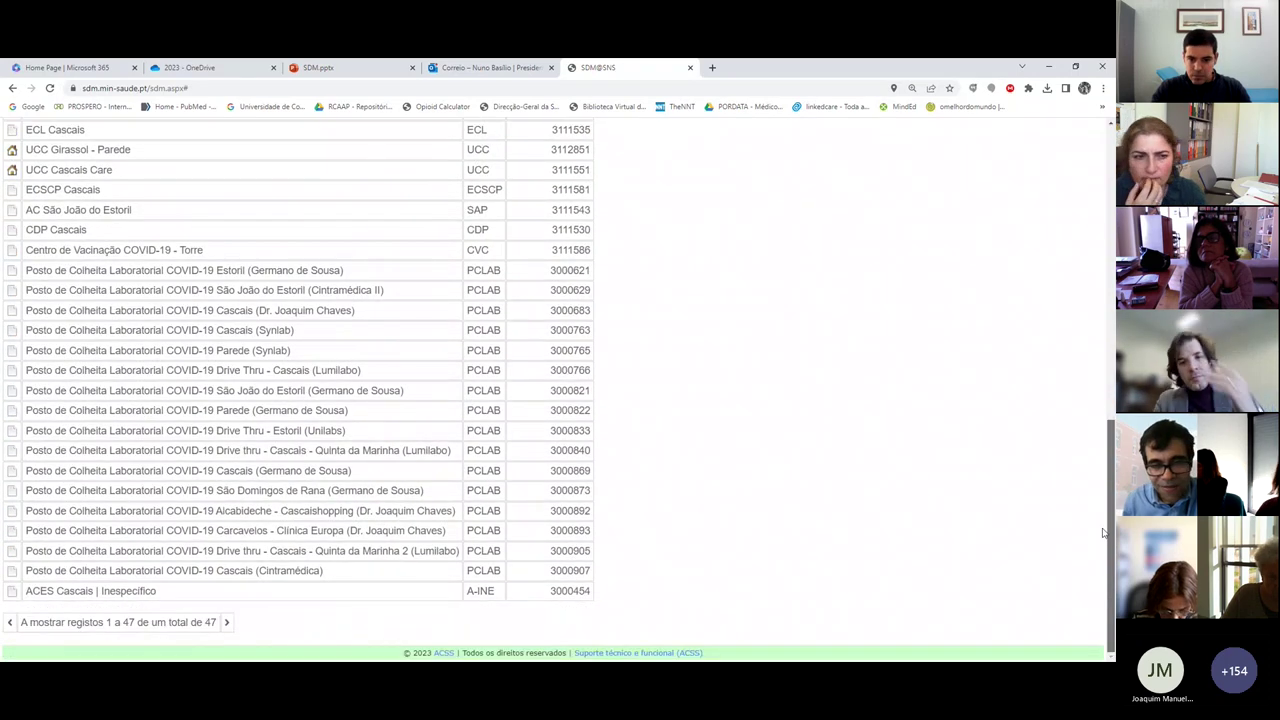
scroll(975, 177, "up", 10)
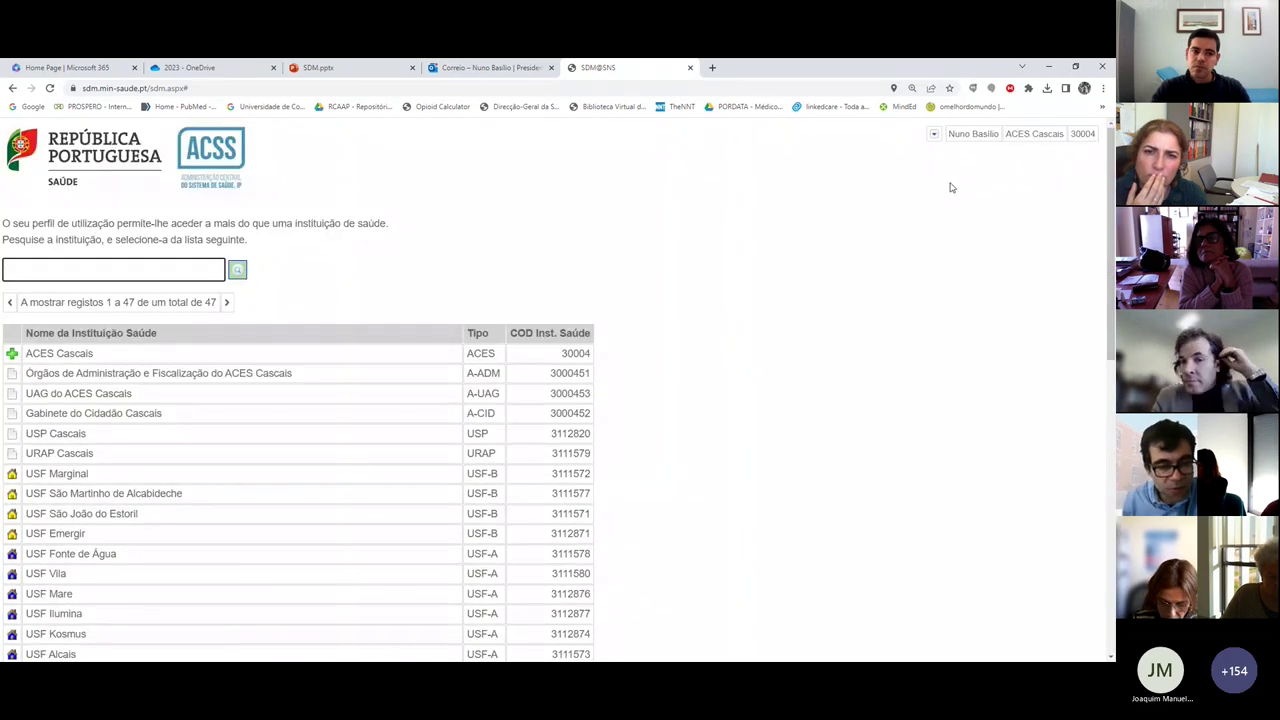
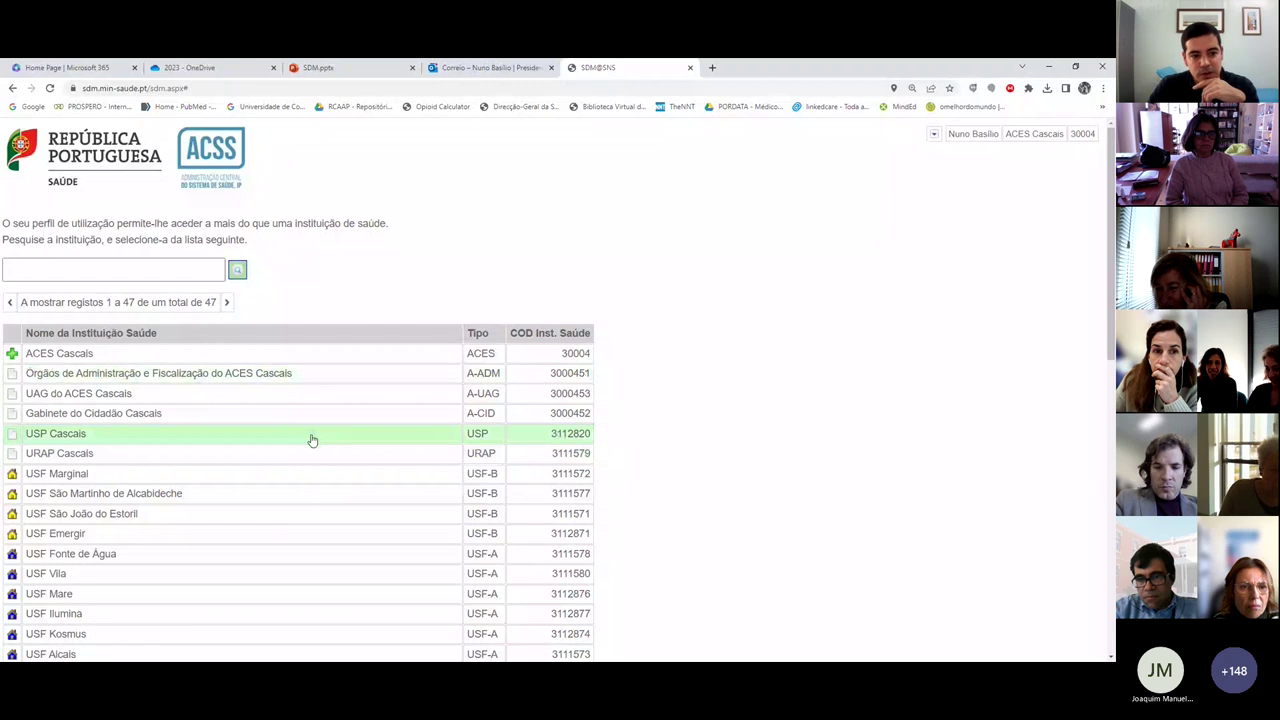
Step: Select URAP Cascais from the institution list, view its Locais de Prescrição, and open its Carteira de Serviços
left_click(239, 463)
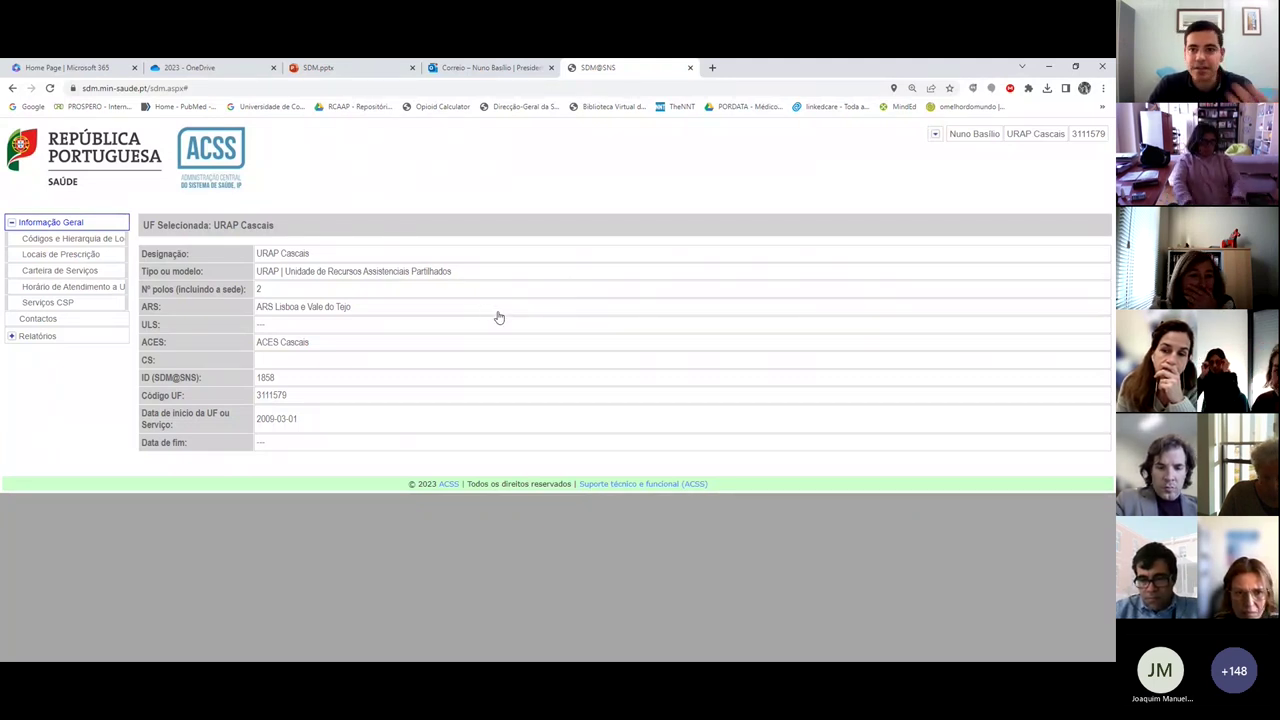
mouse_move(935, 134)
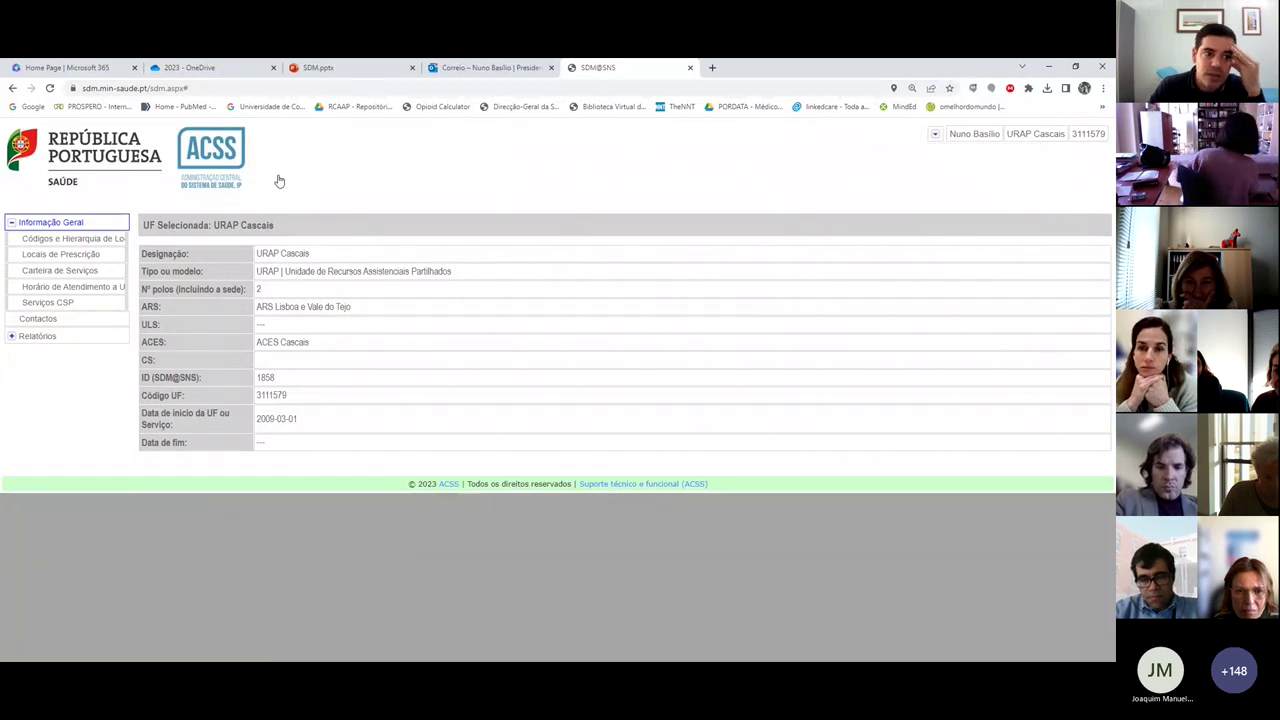
left_click(56, 256)
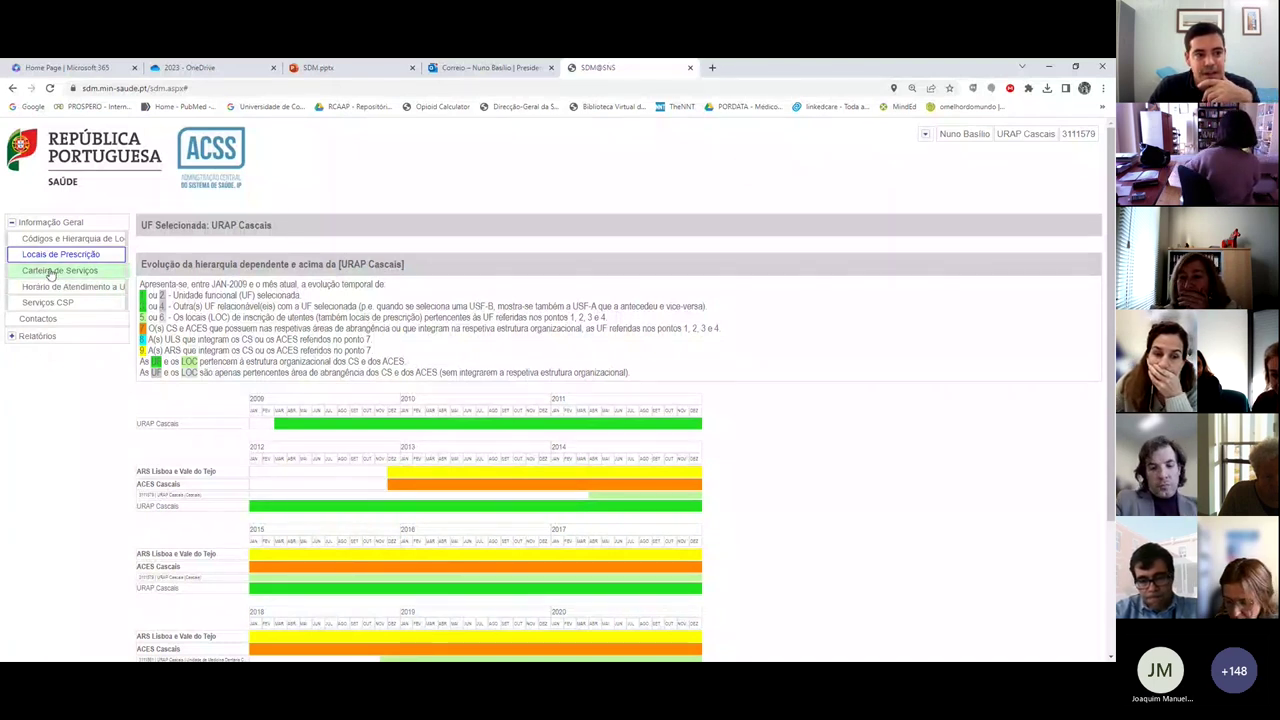
left_click(50, 275)
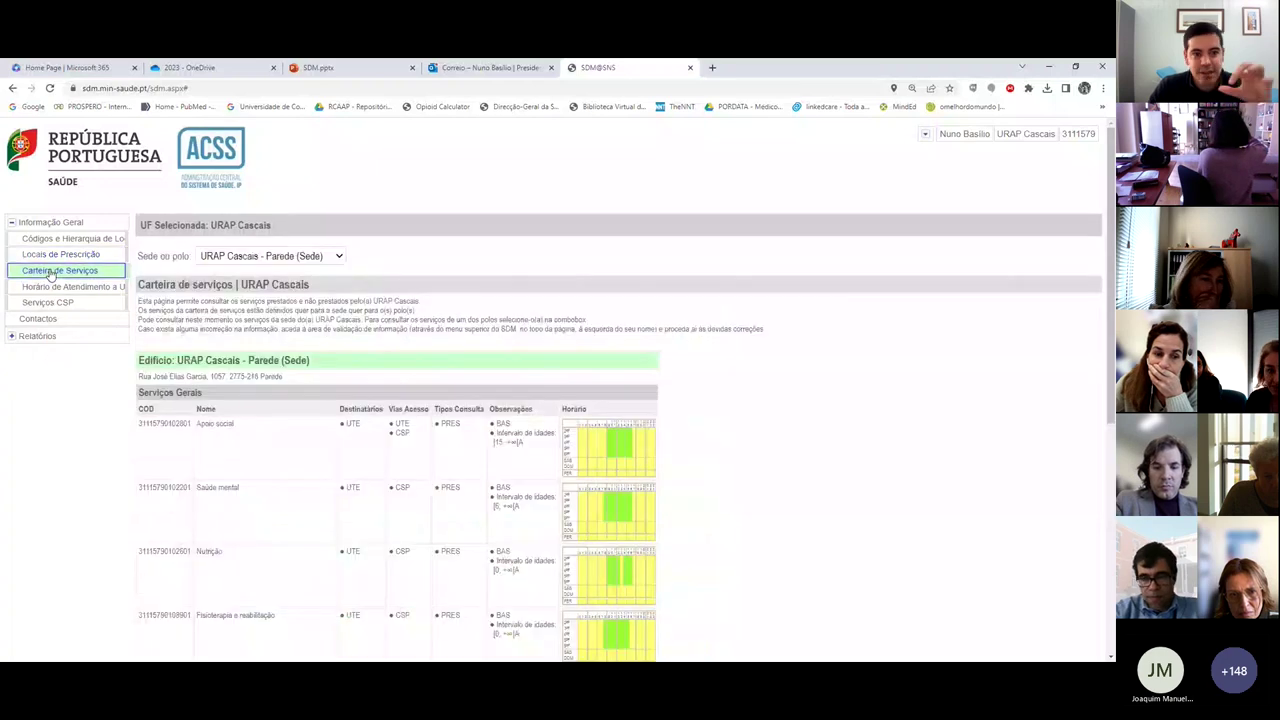
Step: Switch the Carteira de Serviços to URAP Cascais - Polo Cascais, and set it to Todos os polos (incluindo a sede)
scroll(470, 380, "down", 1)
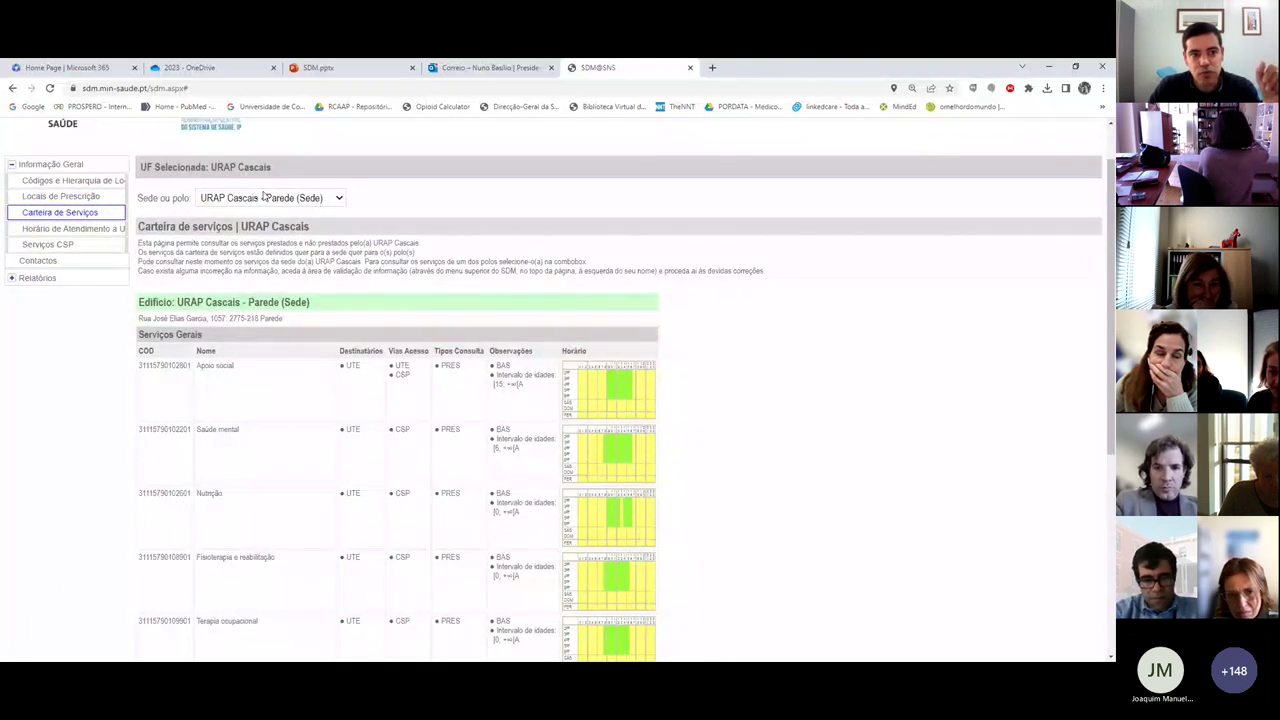
left_click(255, 247)
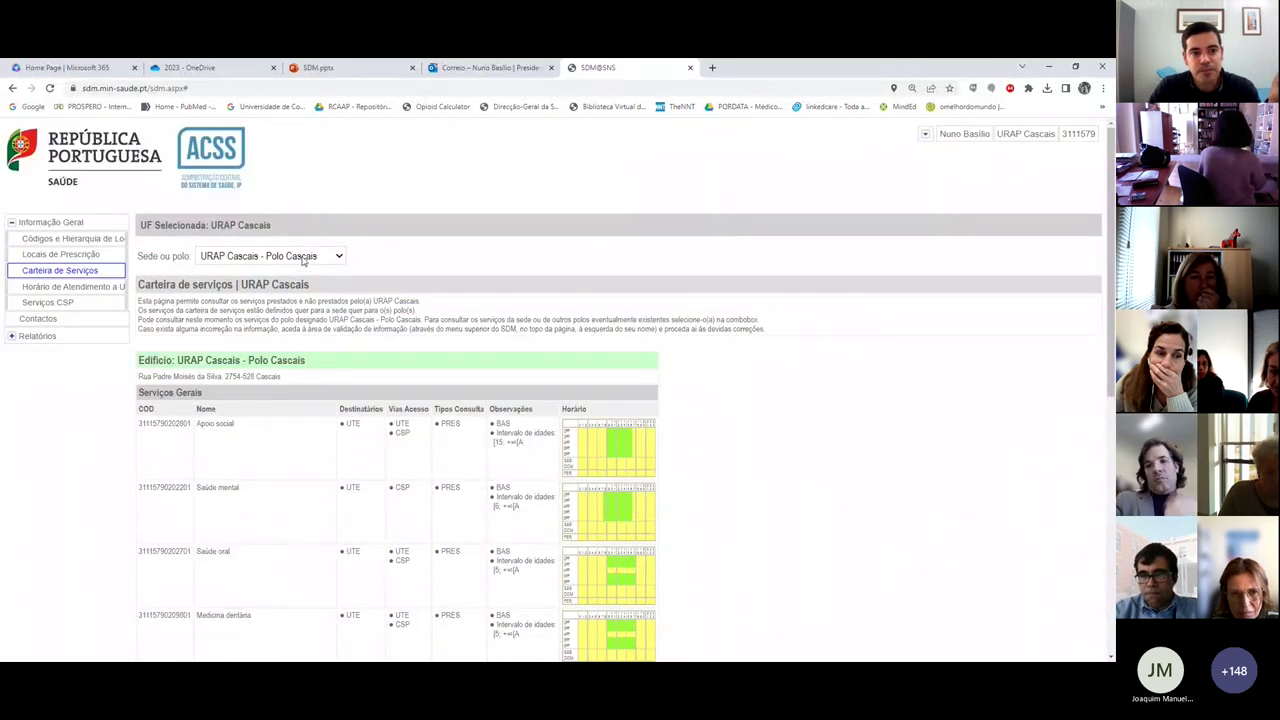
left_click(296, 275)
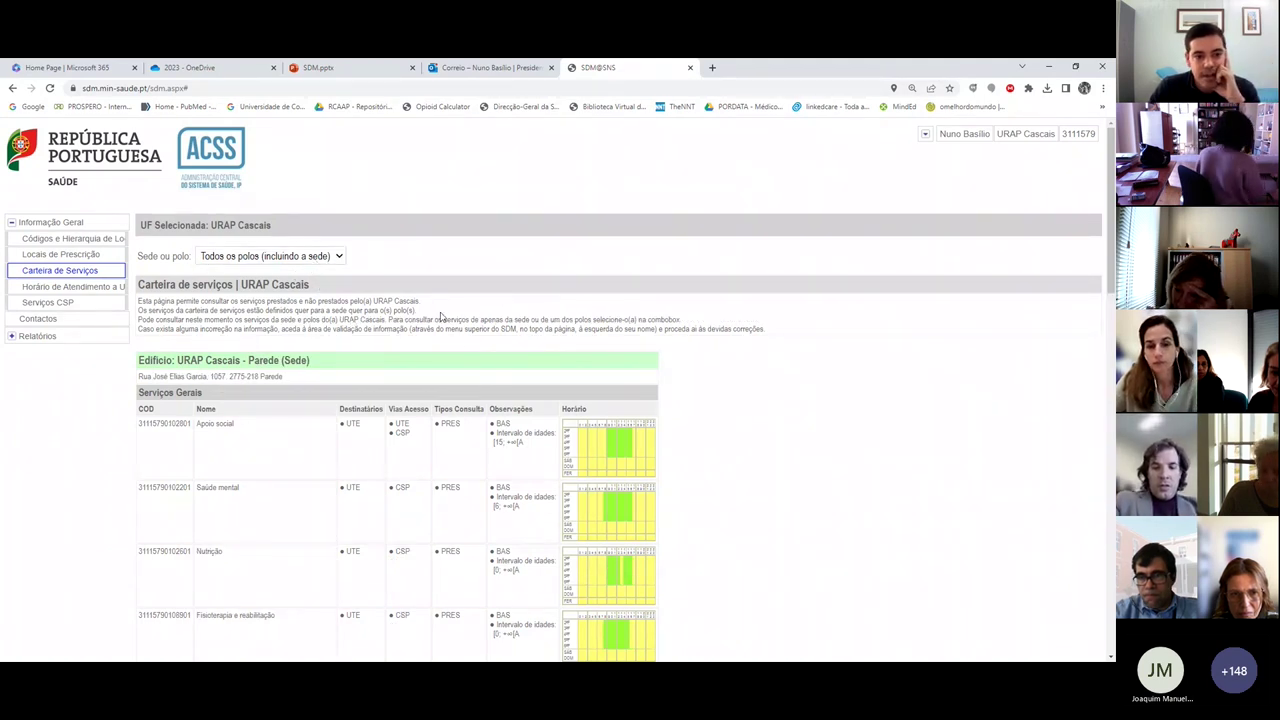
Step: Examine the Serviços Gerais and Análises e Exames offered at the Parede head office and at Polo Cascais, including their schedules
scroll(470, 340, "down", 1)
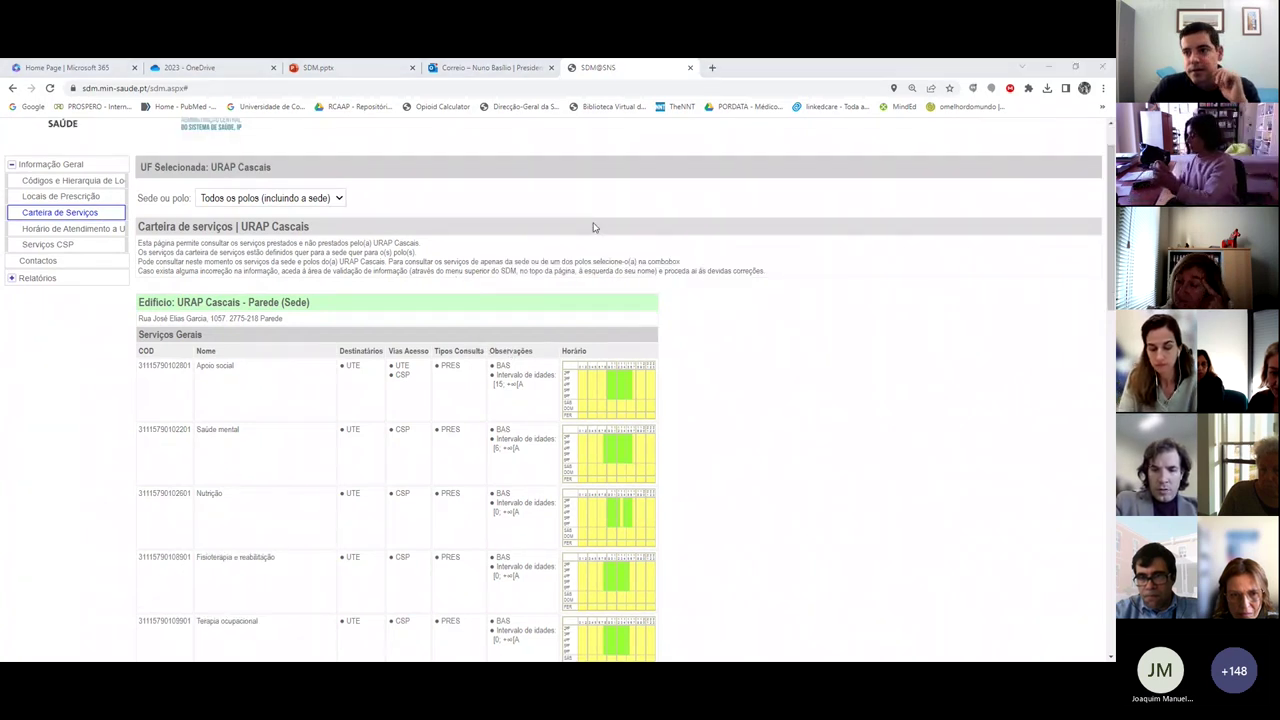
scroll(373, 380, "down", 1)
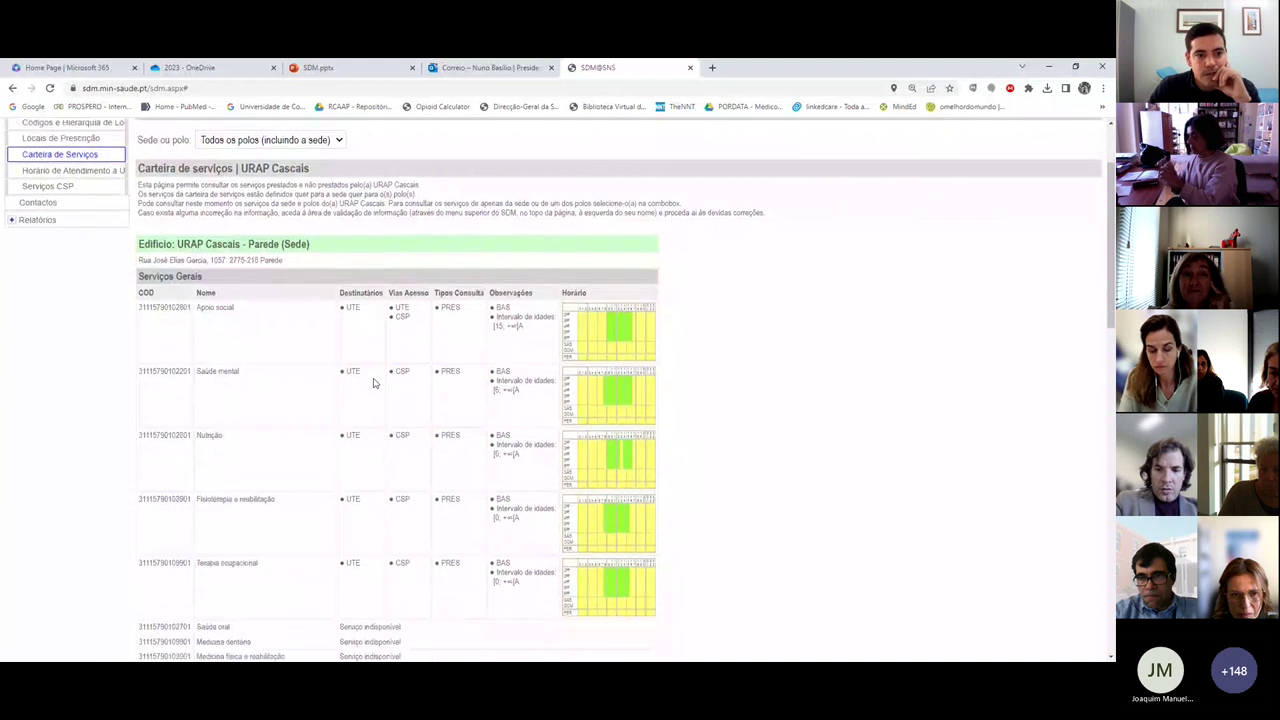
scroll(380, 350, "down", 1)
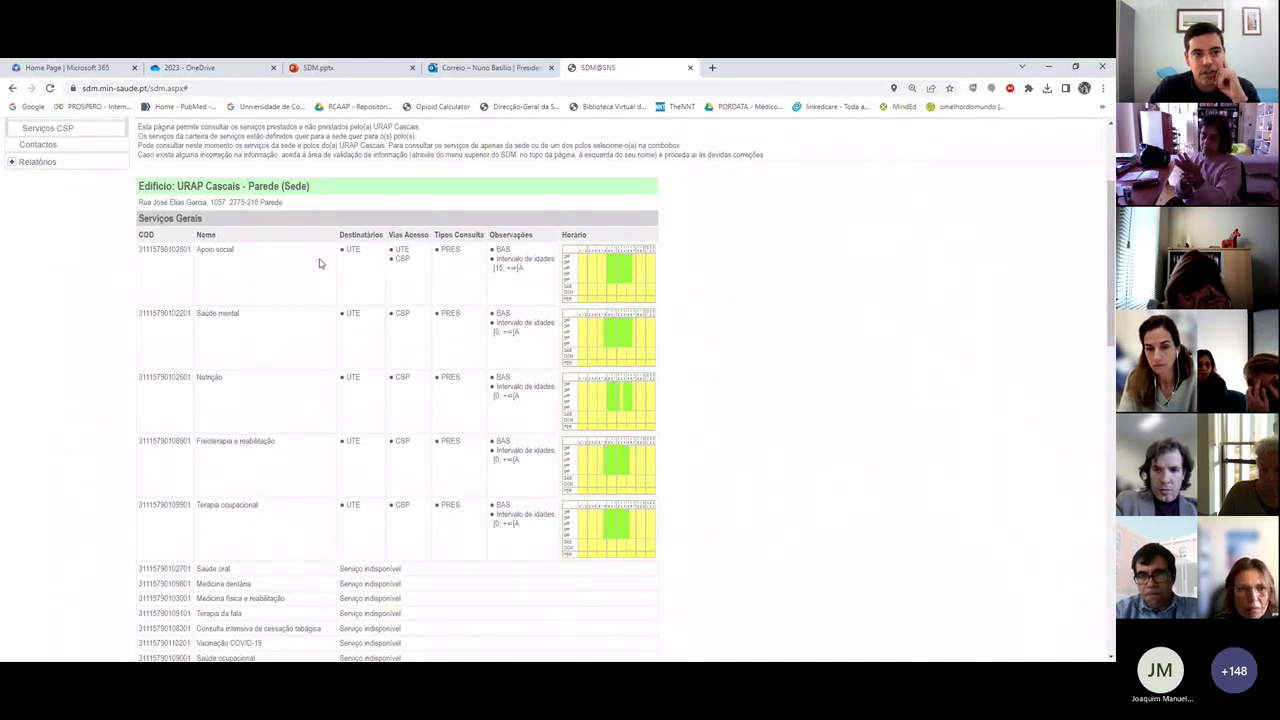
scroll(306, 276, "down", 1)
scroll(306, 279, "down", 5)
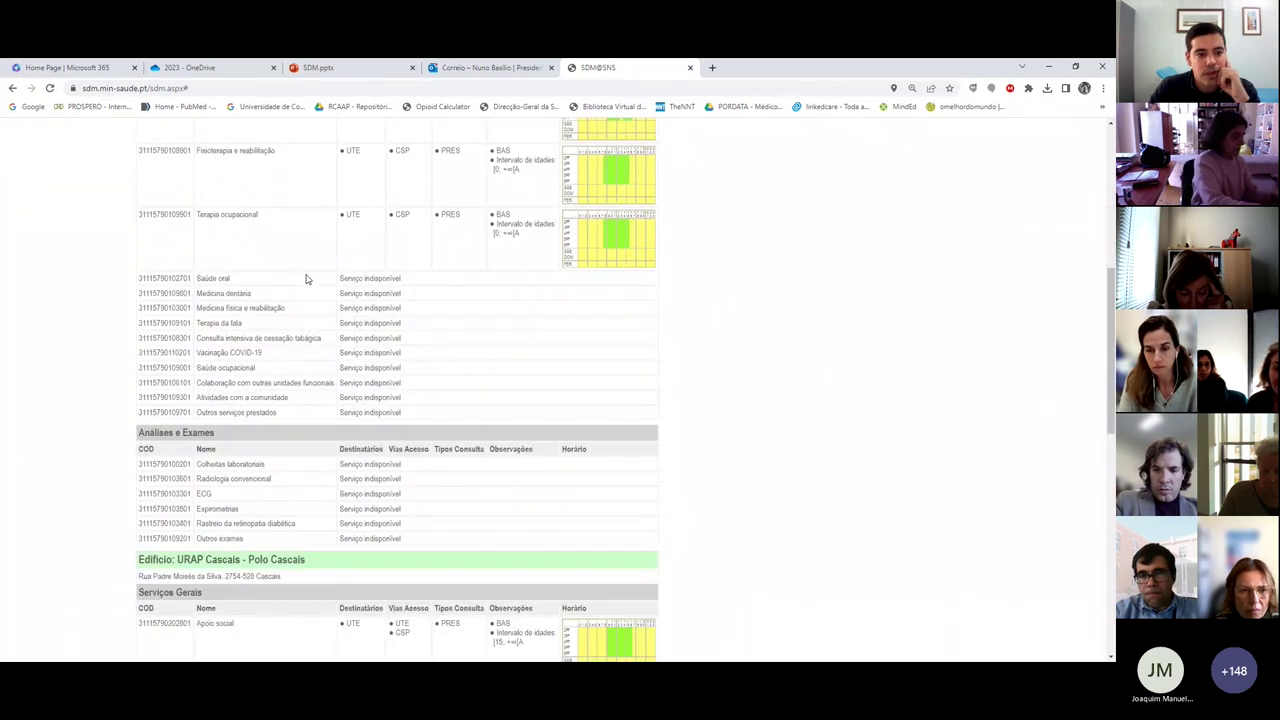
scroll(306, 279, "up", 6)
scroll(306, 279, "up", 1)
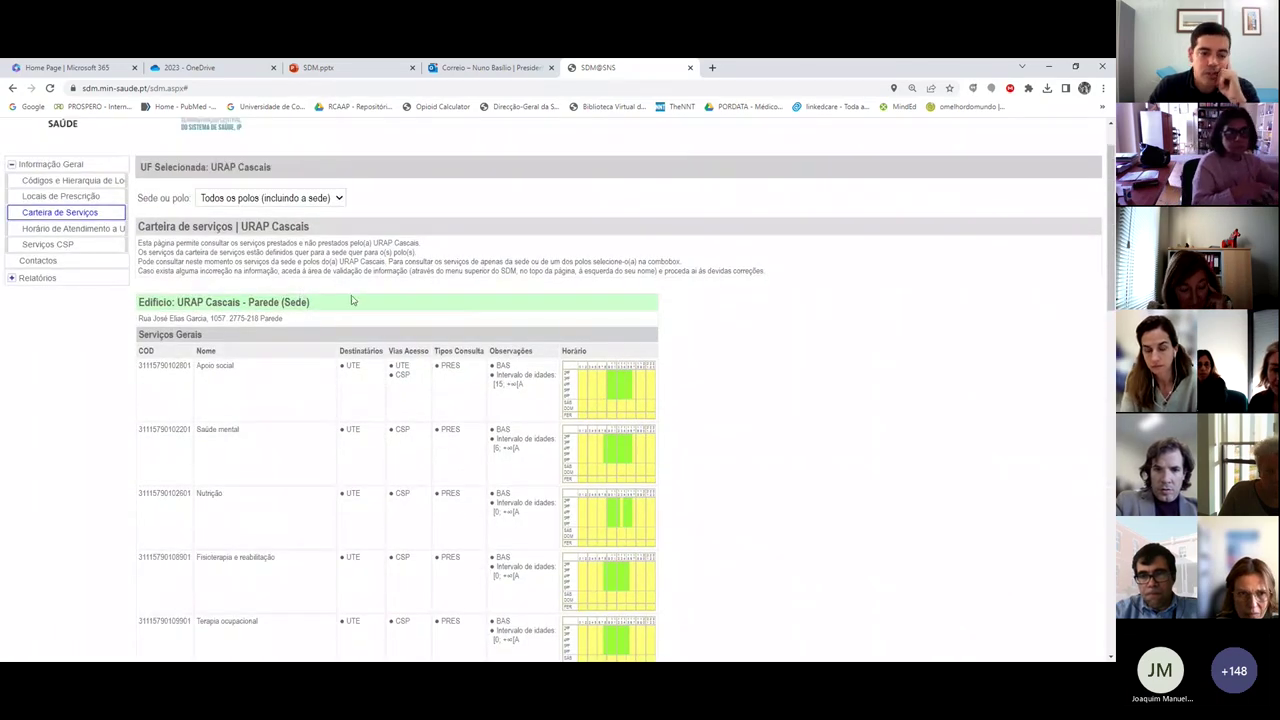
scroll(350, 292, "down", 10)
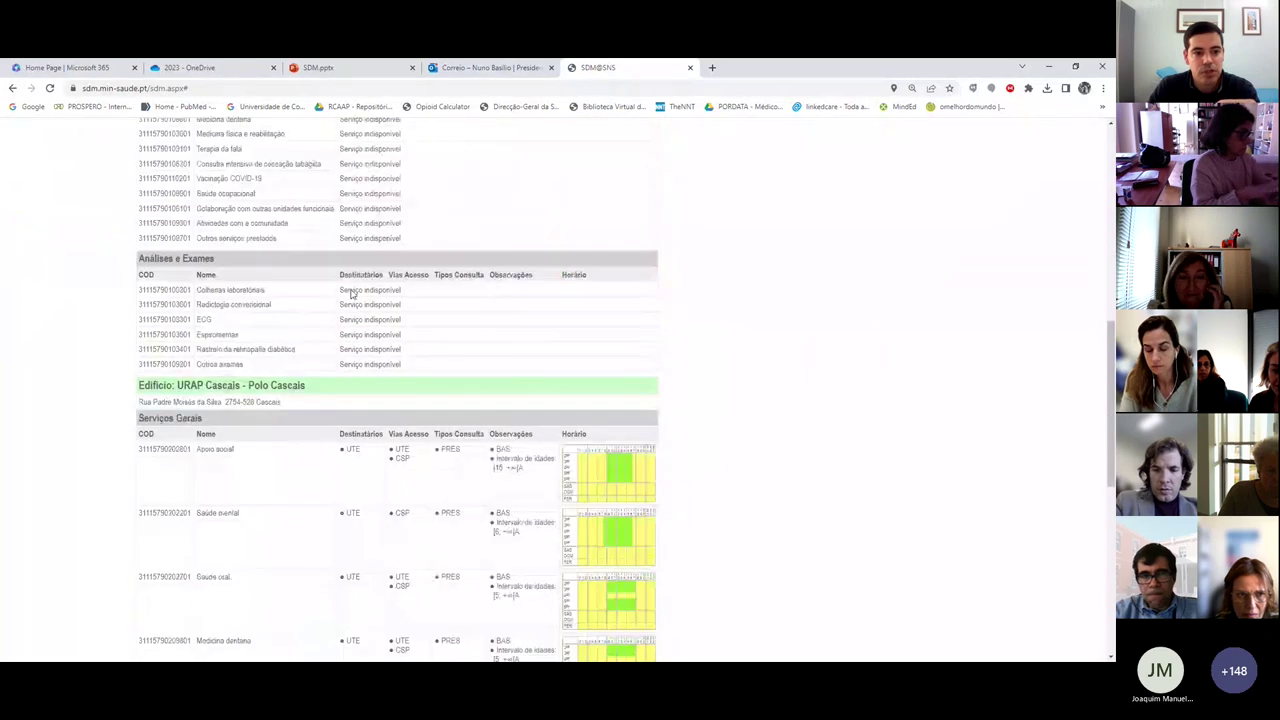
scroll(520, 257, "up", 10)
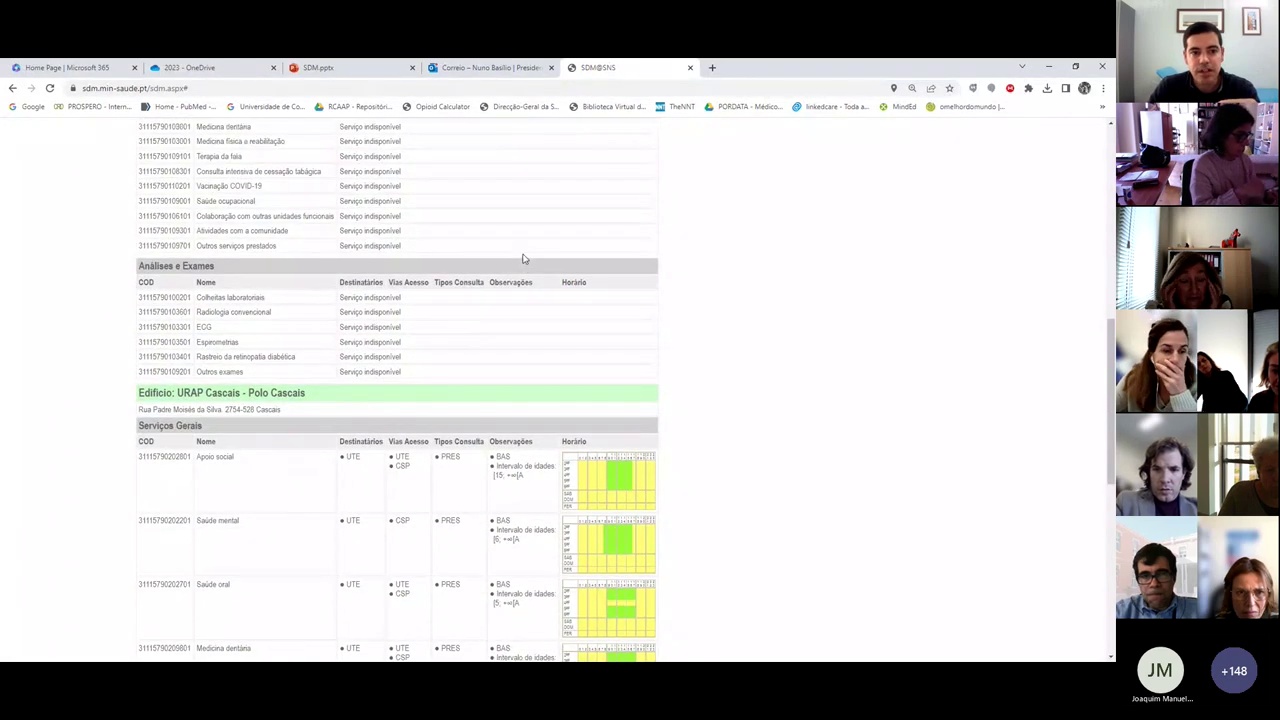
scroll(507, 258, "up", 2)
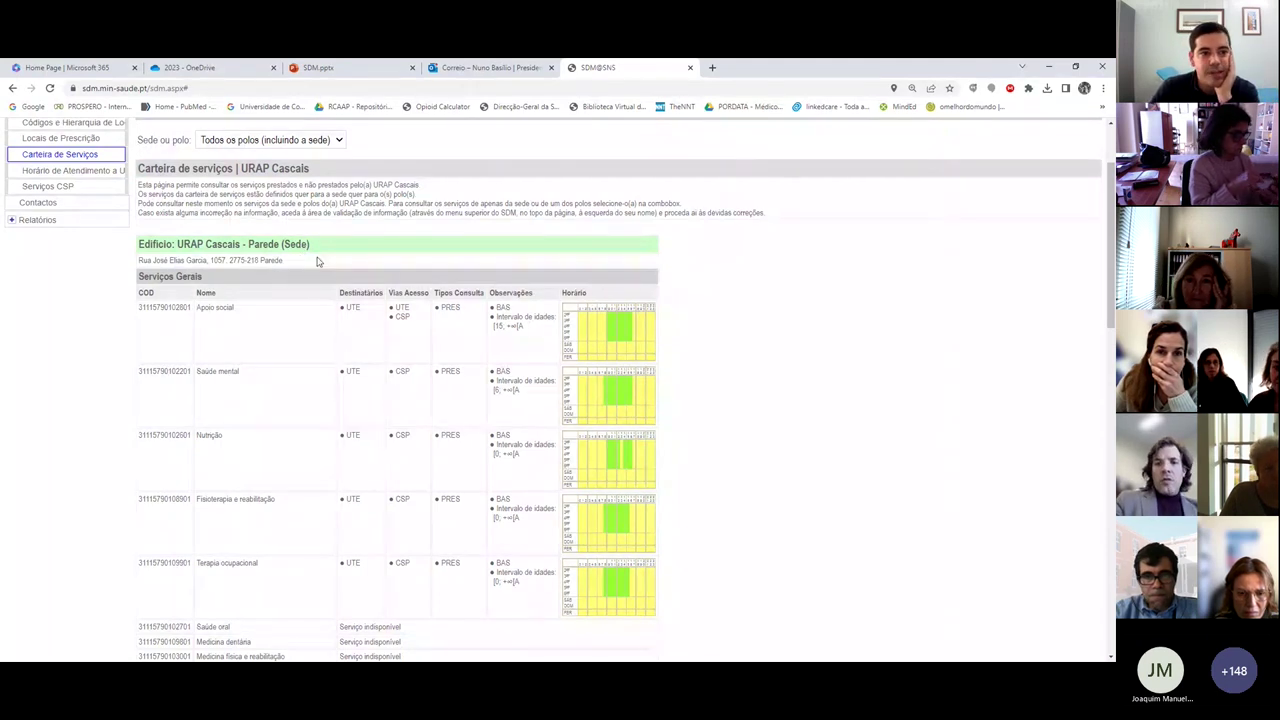
scroll(318, 261, "down", 5)
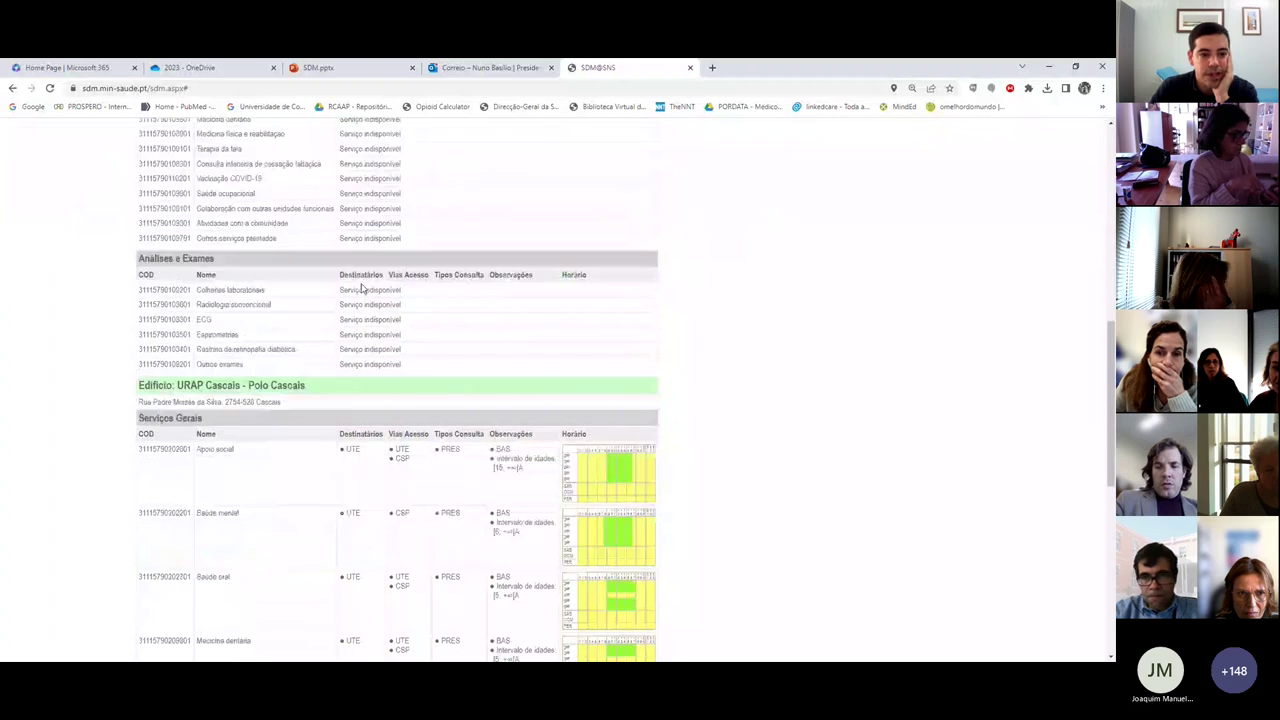
scroll(419, 345, "down", 2)
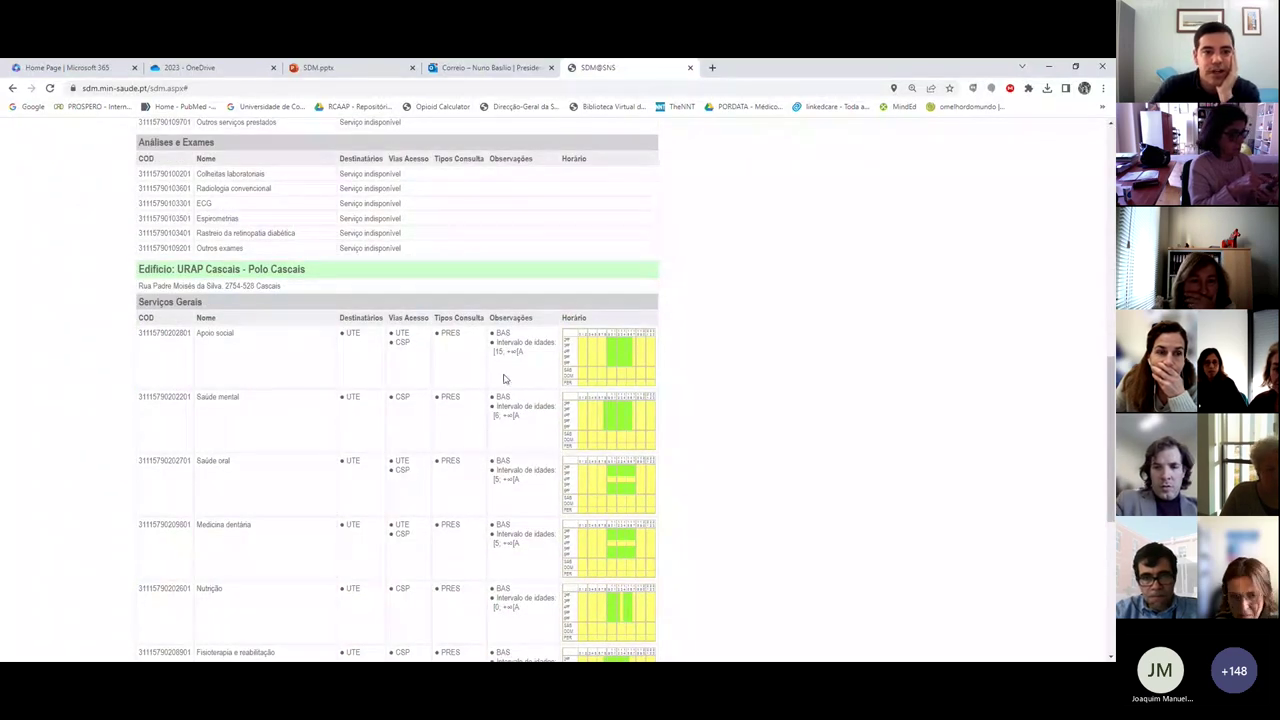
scroll(504, 378, "down", 5)
Step: Return to the Parede head office services and highlight the Vias Acesso entries UTE and CSP of Apoio social
scroll(440, 368, "up", 10)
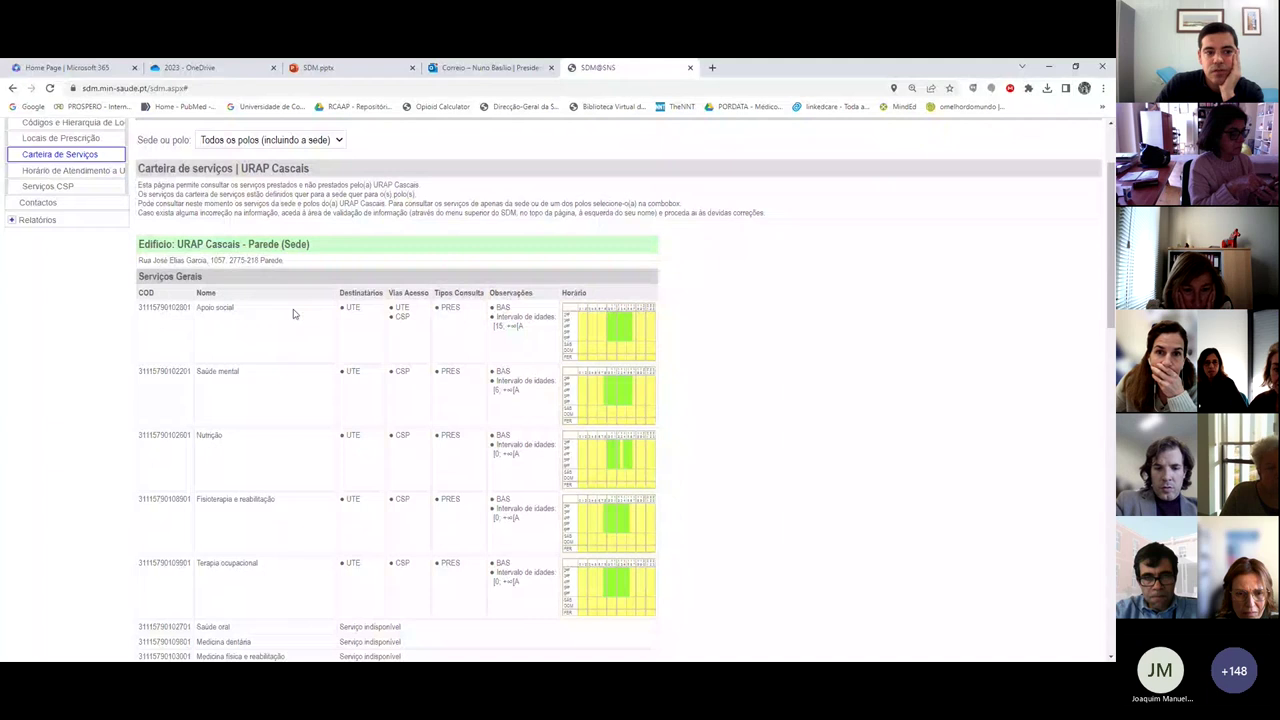
scroll(238, 355, "up", 1)
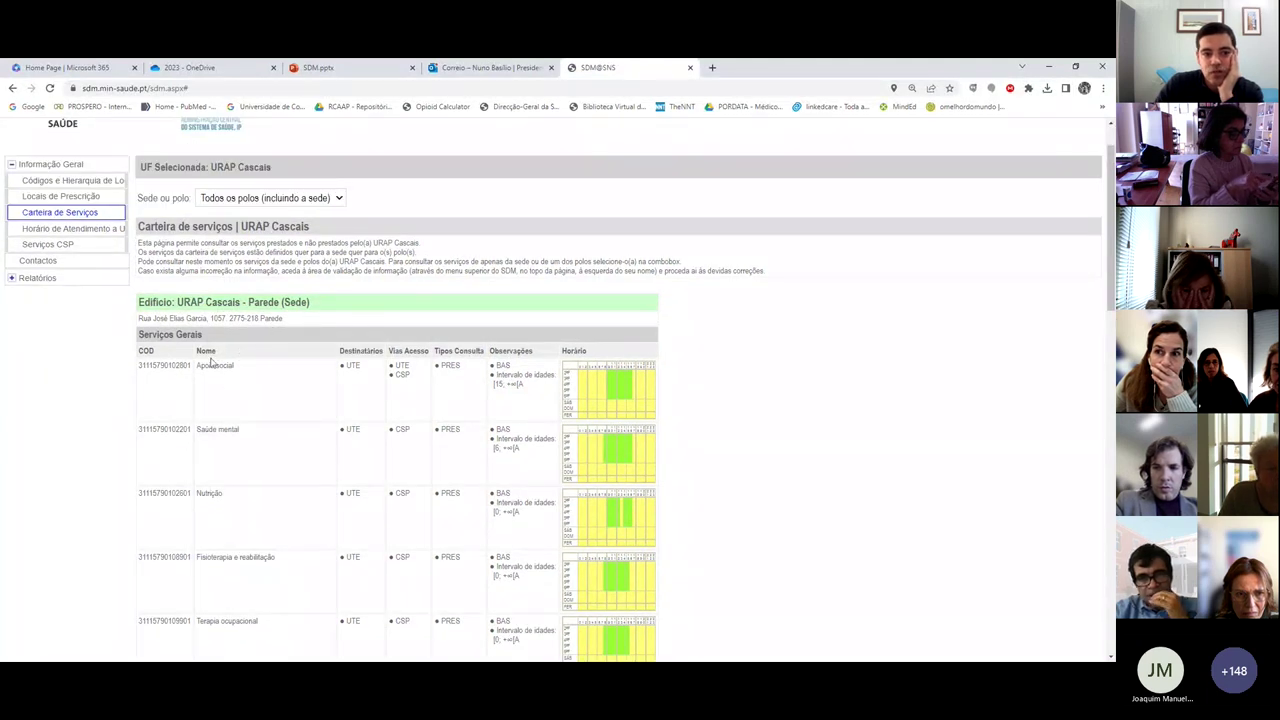
left_click_drag(200, 368, 413, 383)
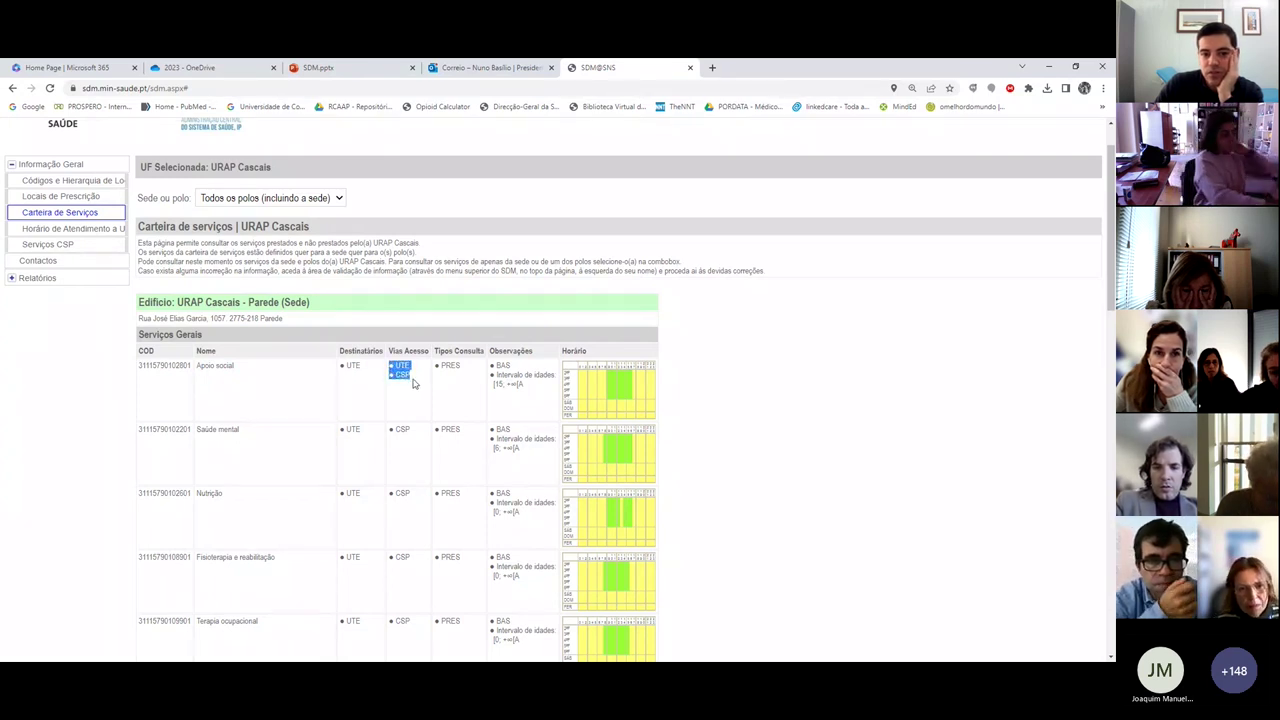
Step: Highlight the Tipos Consulta and Observações entries of Apoio social, and look through the remaining URAP Cascais services
left_click(413, 383)
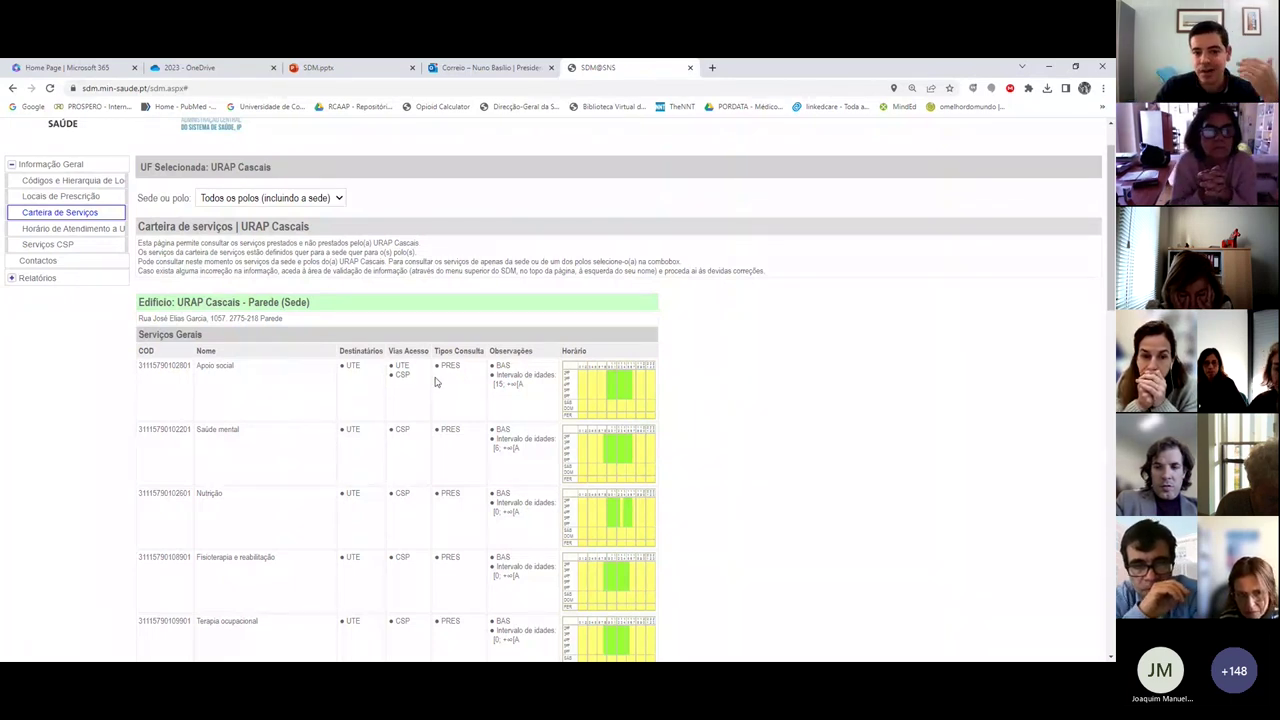
left_click_drag(462, 366, 437, 368)
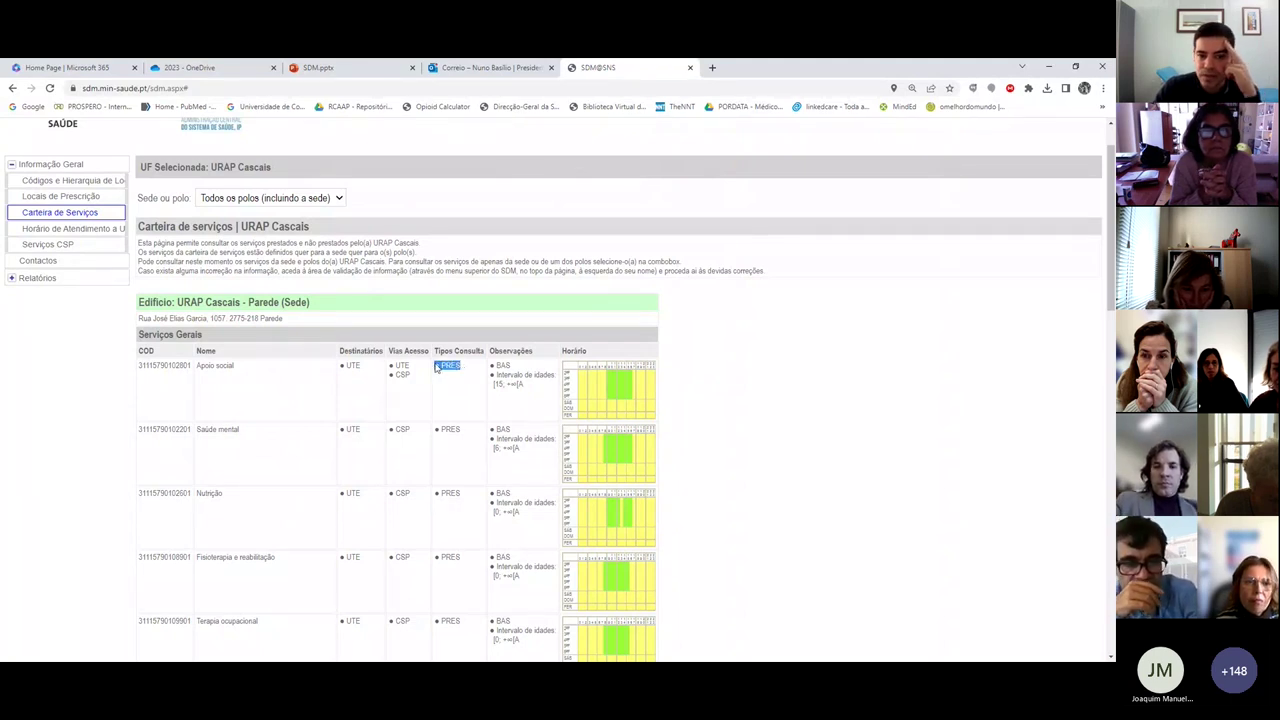
left_click_drag(524, 389, 491, 368)
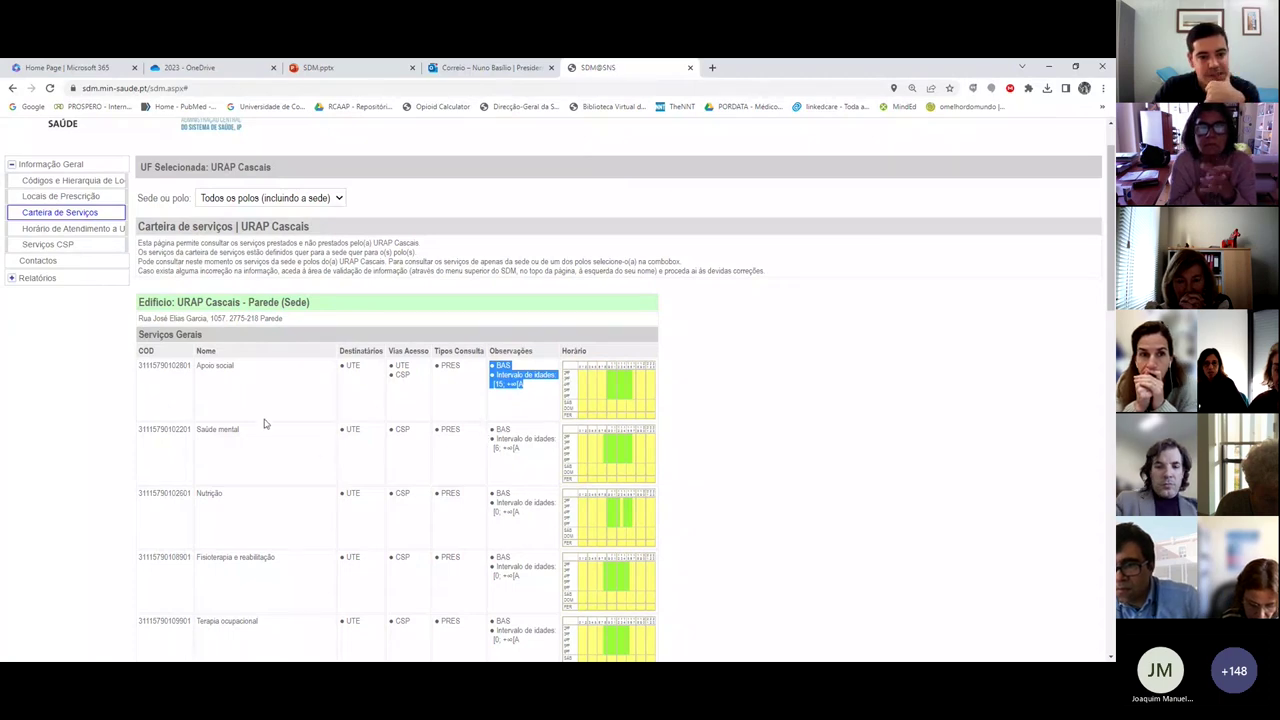
scroll(325, 450, "down", 3)
scroll(325, 440, "up", 4)
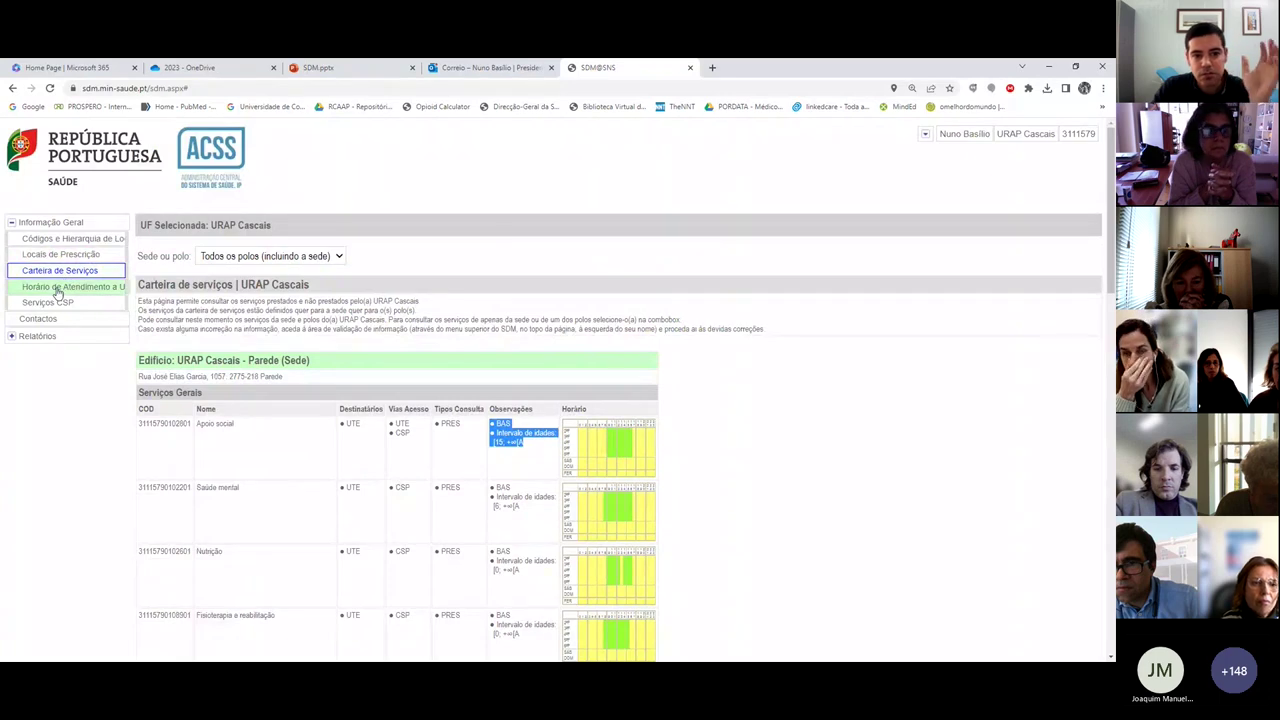
scroll(350, 455, "down", 1)
scroll(355, 456, "down", 10)
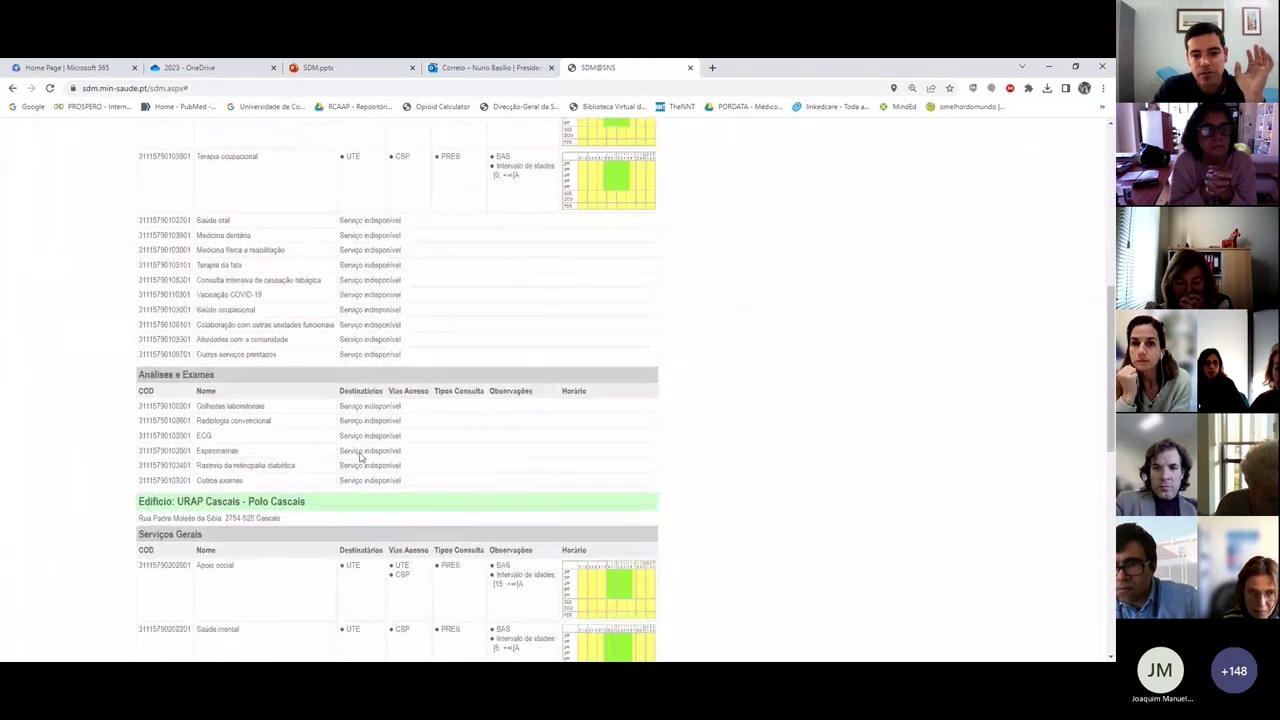
scroll(358, 457, "up", 12)
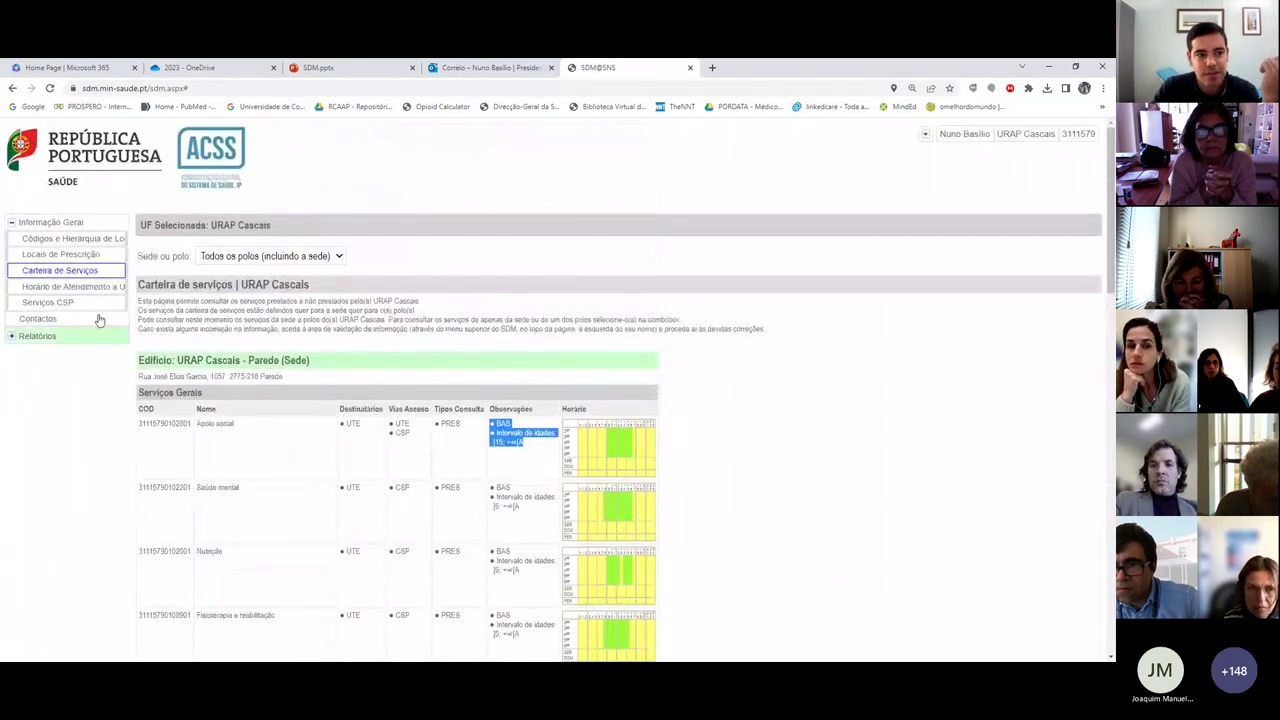
Step: View the Horário de Atendimento a Utentes for the Parede services, head office and whole URAP Cascais, and open Serviços CSP
left_click(95, 288)
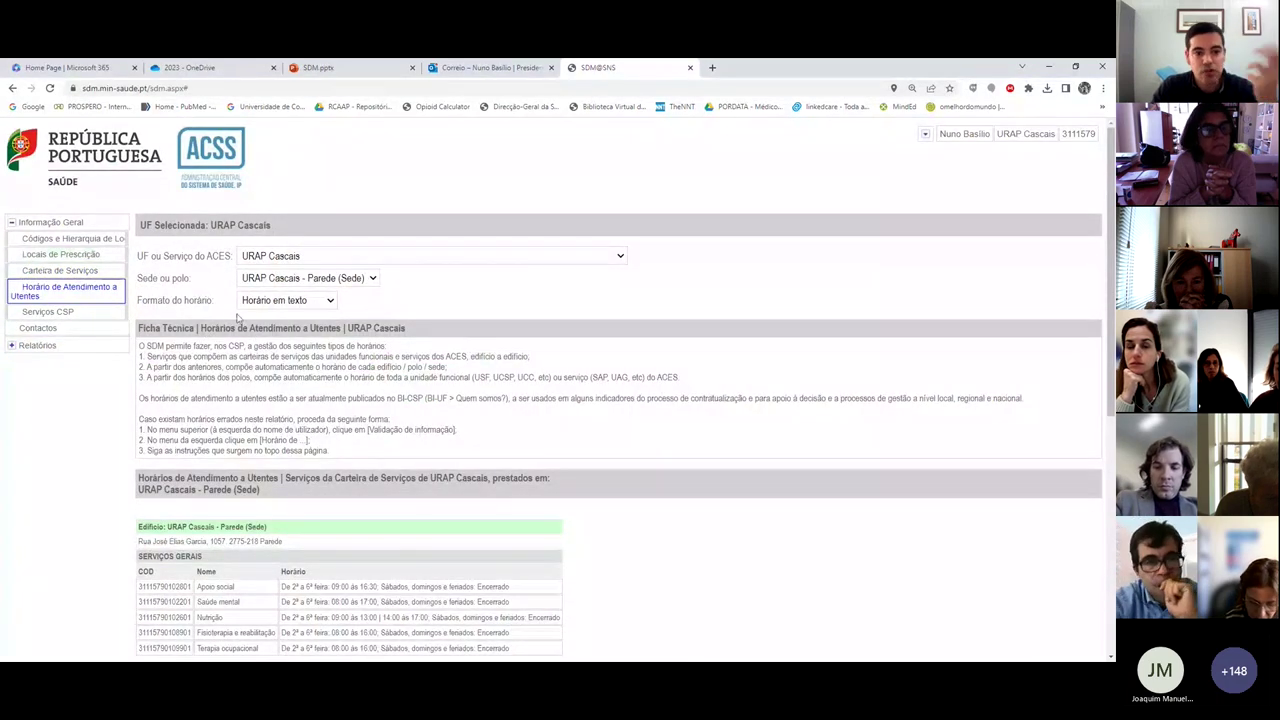
scroll(320, 314, "down", 3)
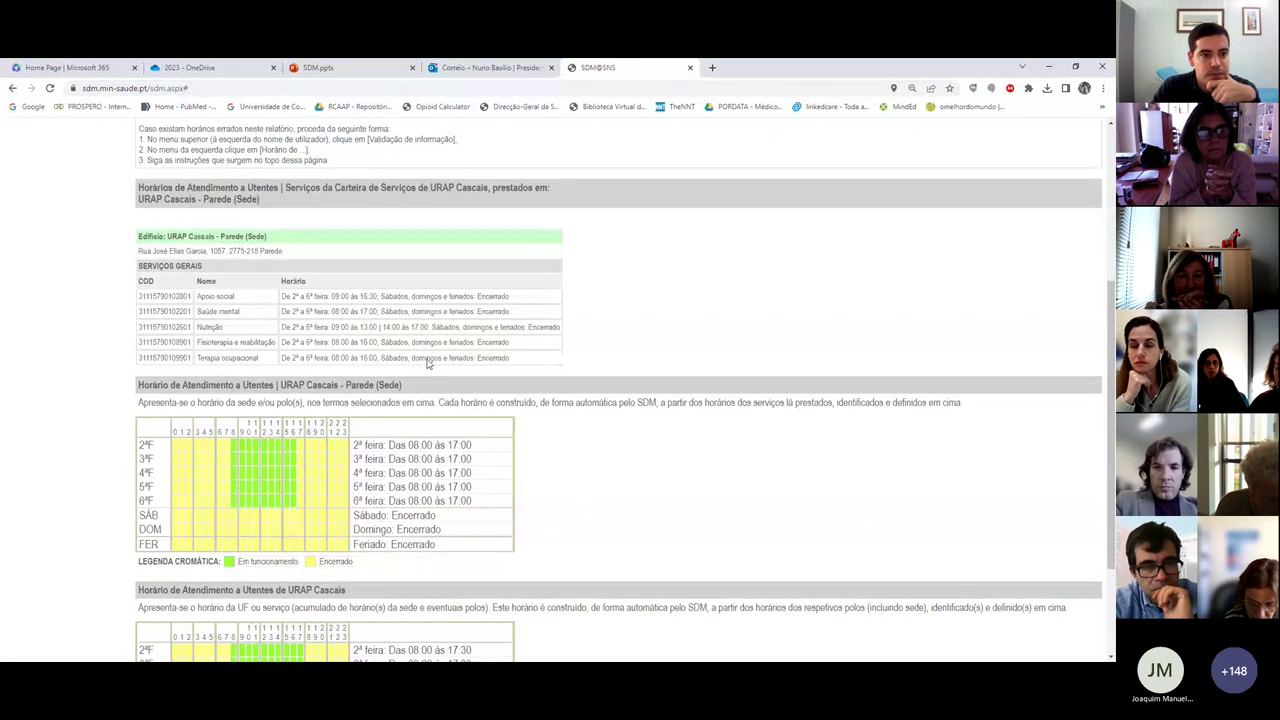
scroll(480, 400, "down", 1)
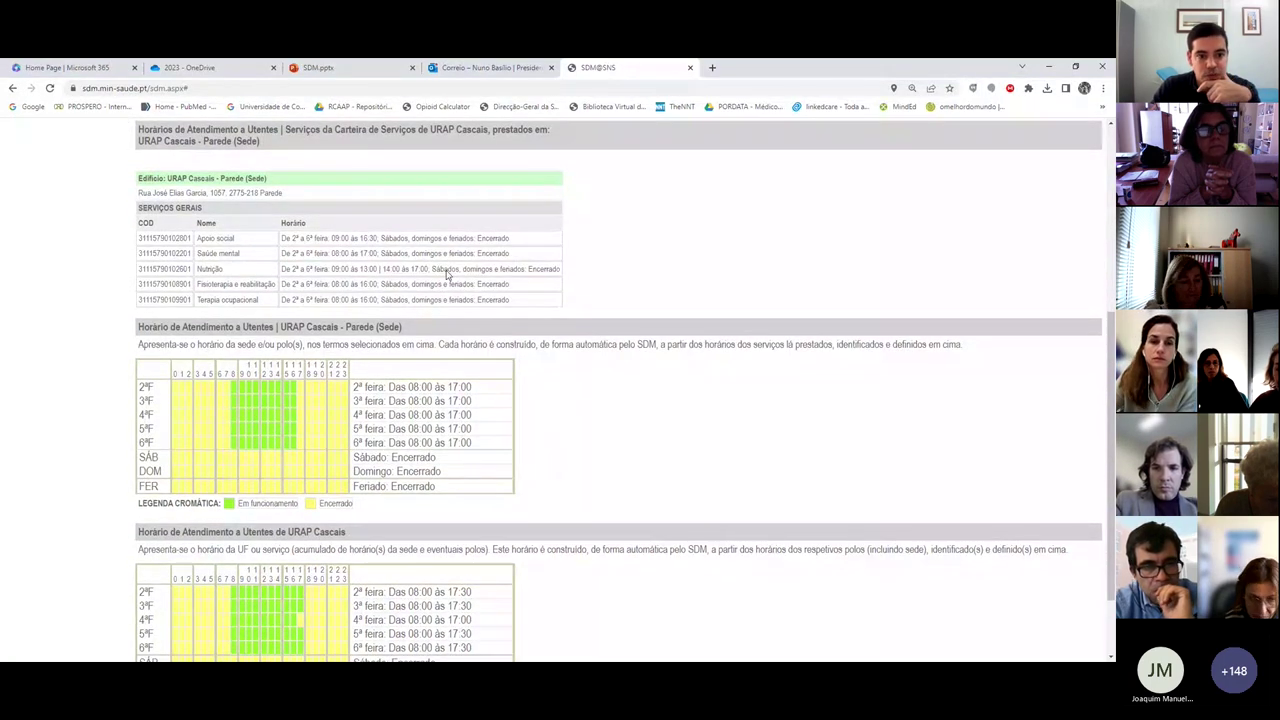
scroll(348, 521, "down", 2)
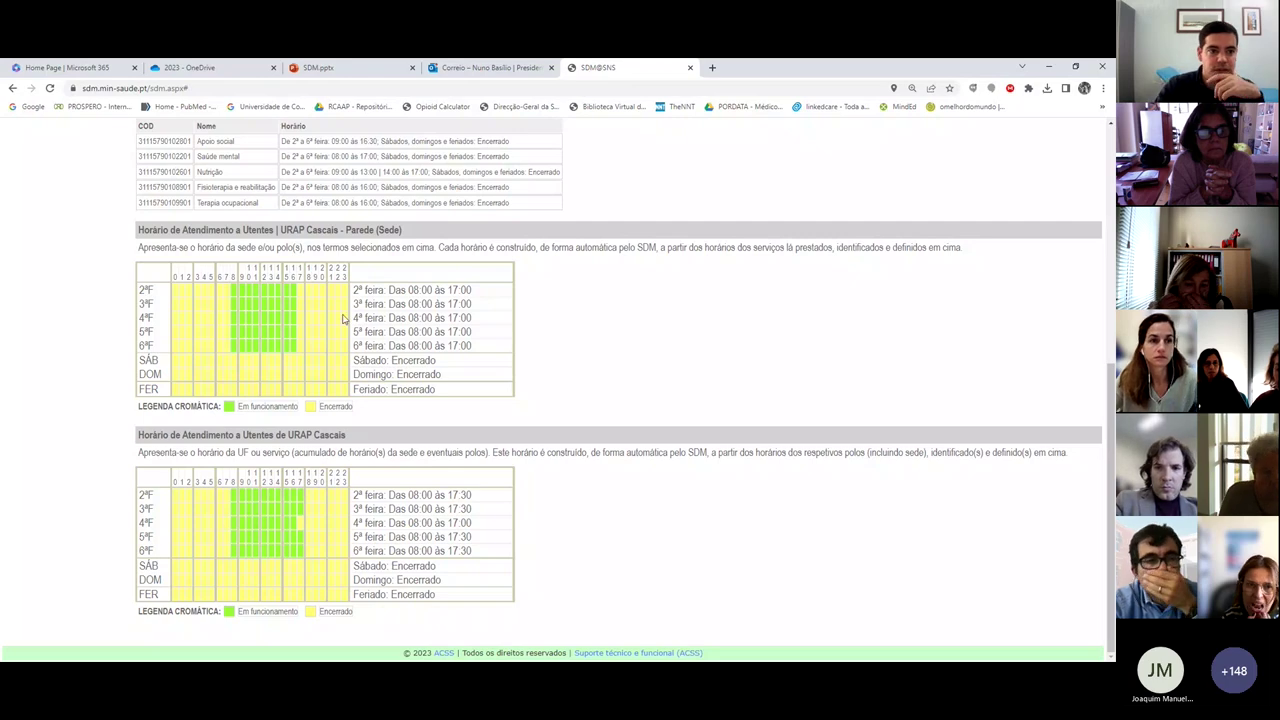
scroll(348, 345, "up", 5)
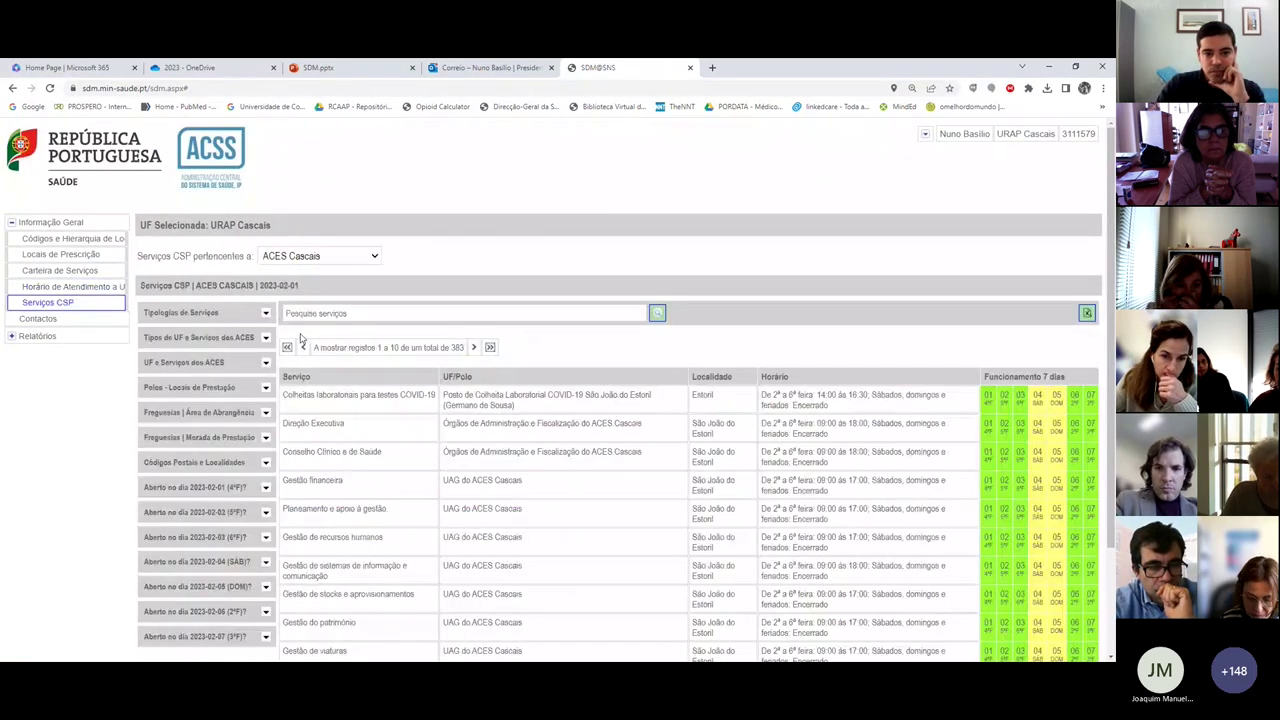
Step: Open the URAP Cascais Contactos and examine the entries for the head office, Polo Cascais, coordinator, Conselho Técnico and ACES management
left_click(62, 319)
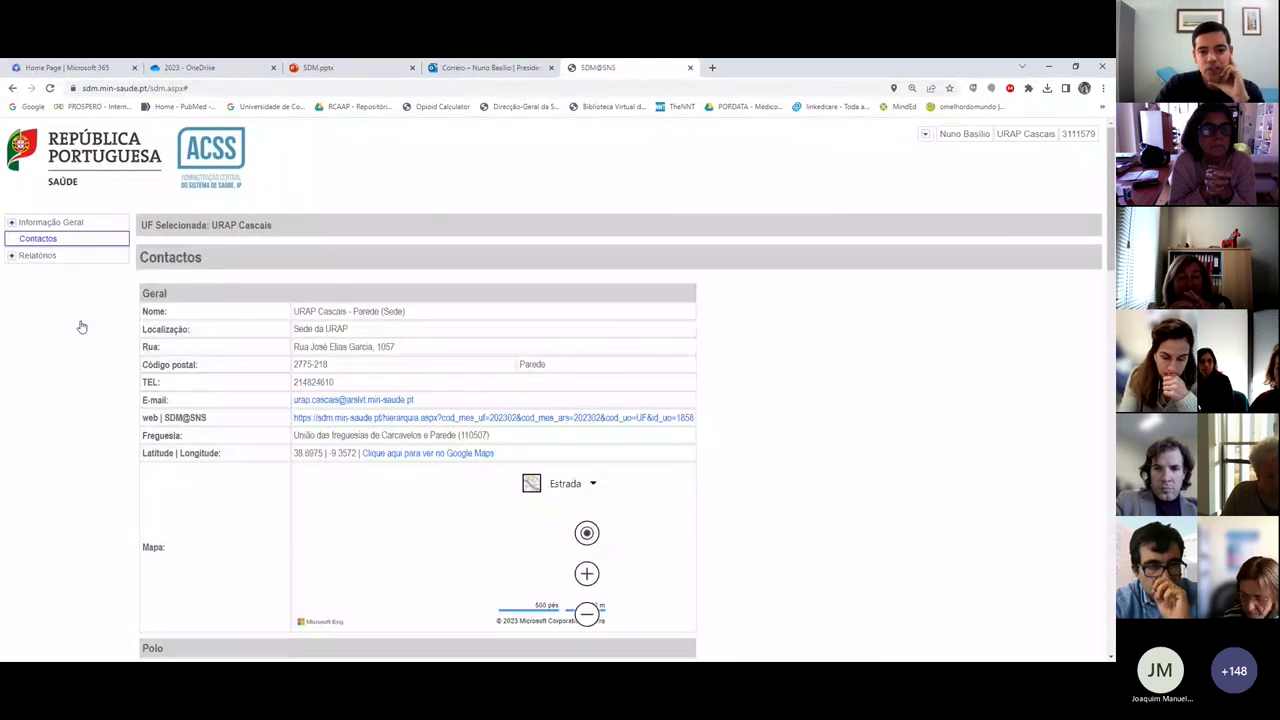
scroll(780, 382, "down", 1)
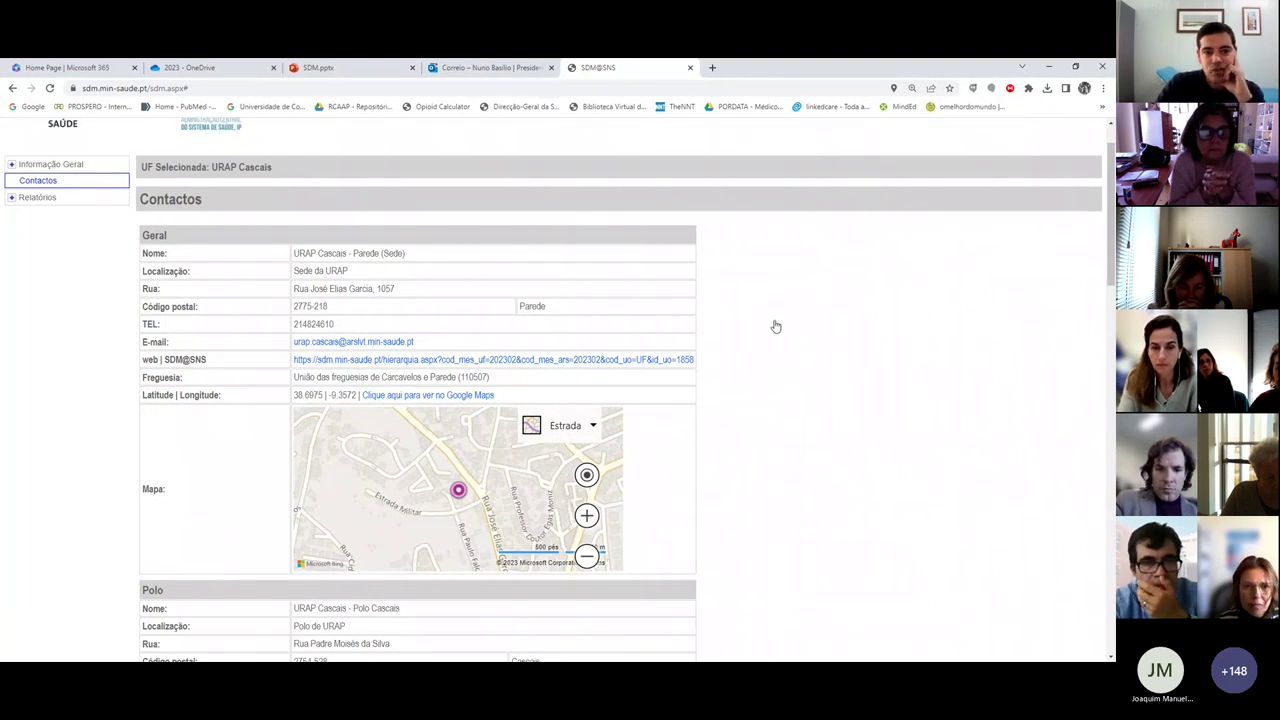
scroll(776, 327, "down", 2)
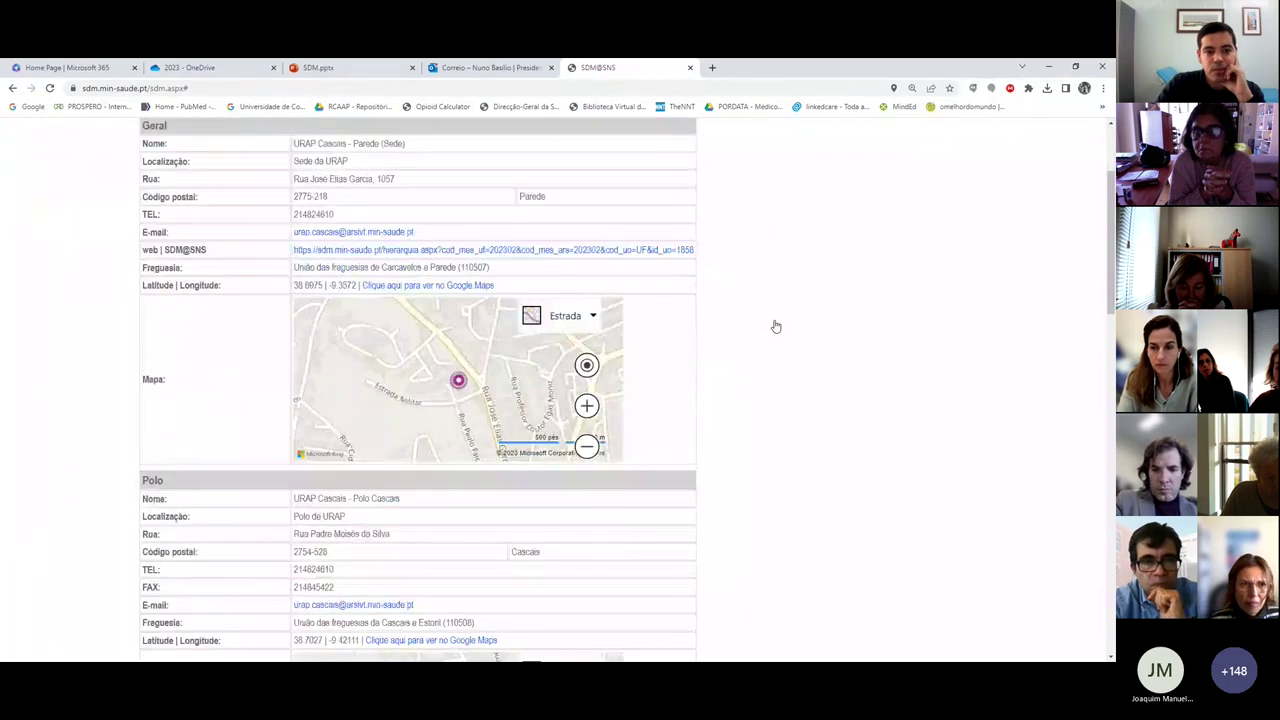
scroll(776, 327, "down", 6)
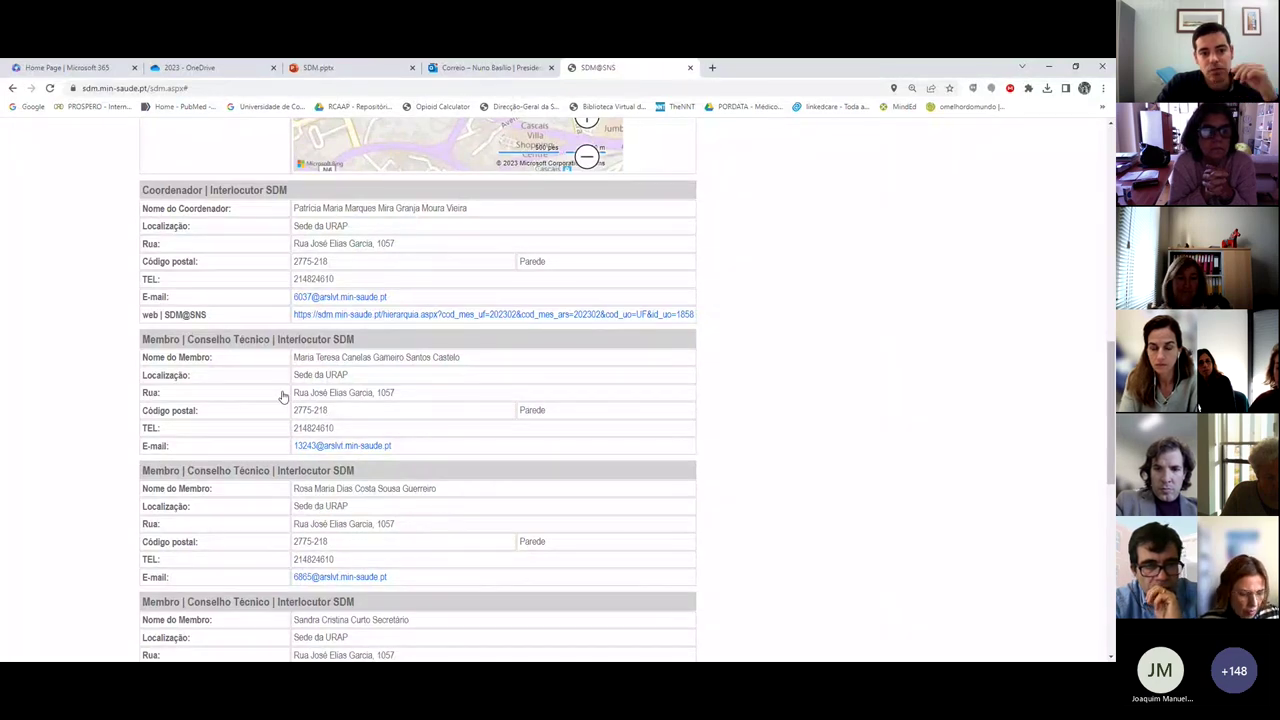
scroll(282, 398, "down", 2)
scroll(411, 485, "down", 1)
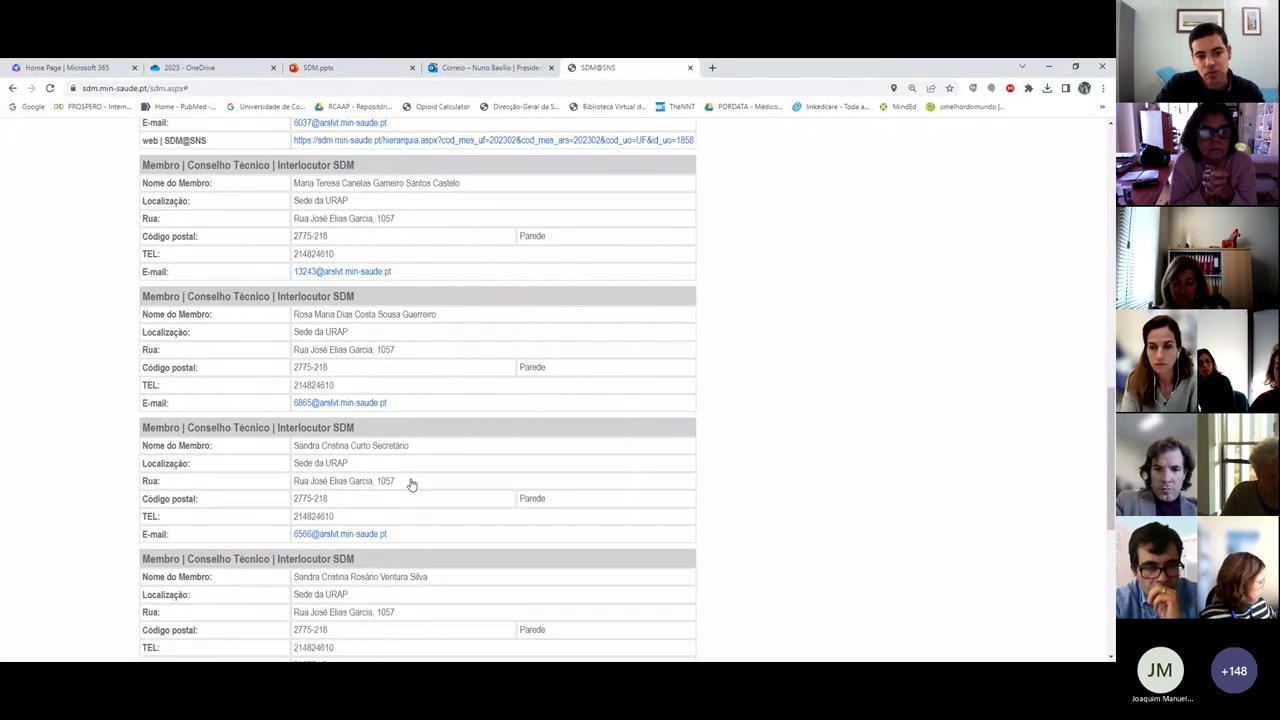
scroll(409, 486, "down", 2)
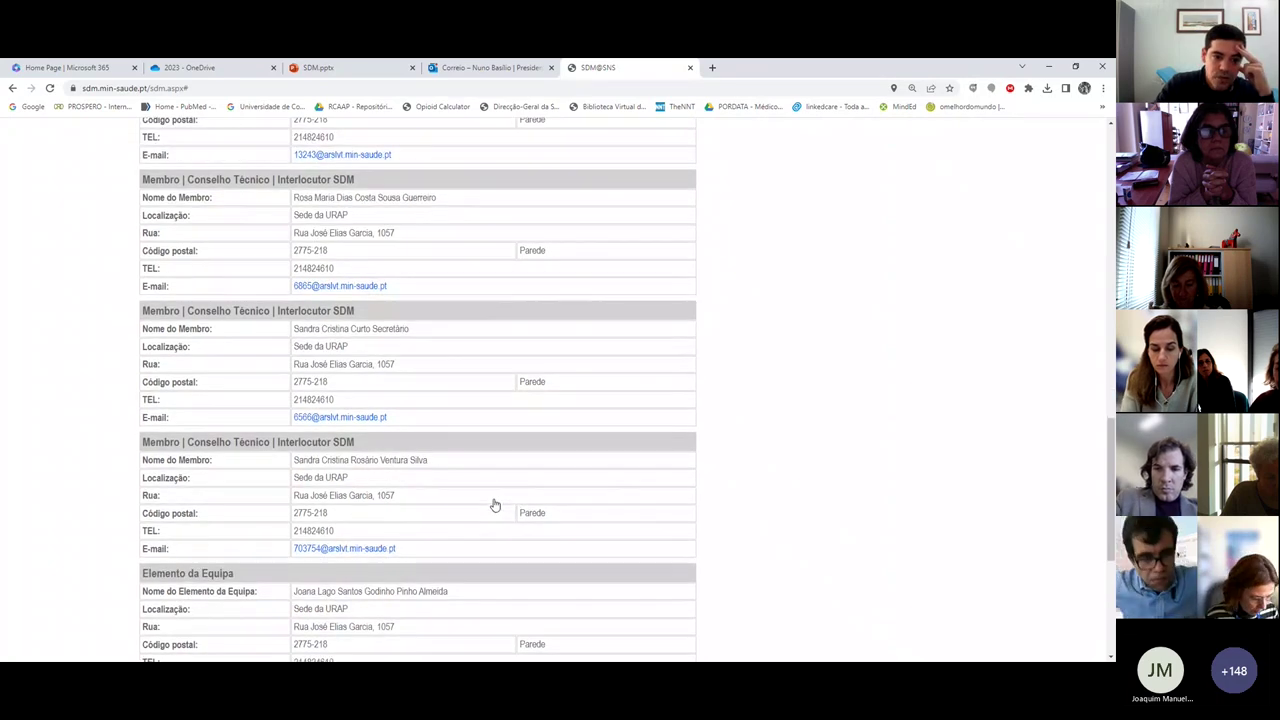
scroll(494, 506, "down", 3)
scroll(494, 506, "down", 3)
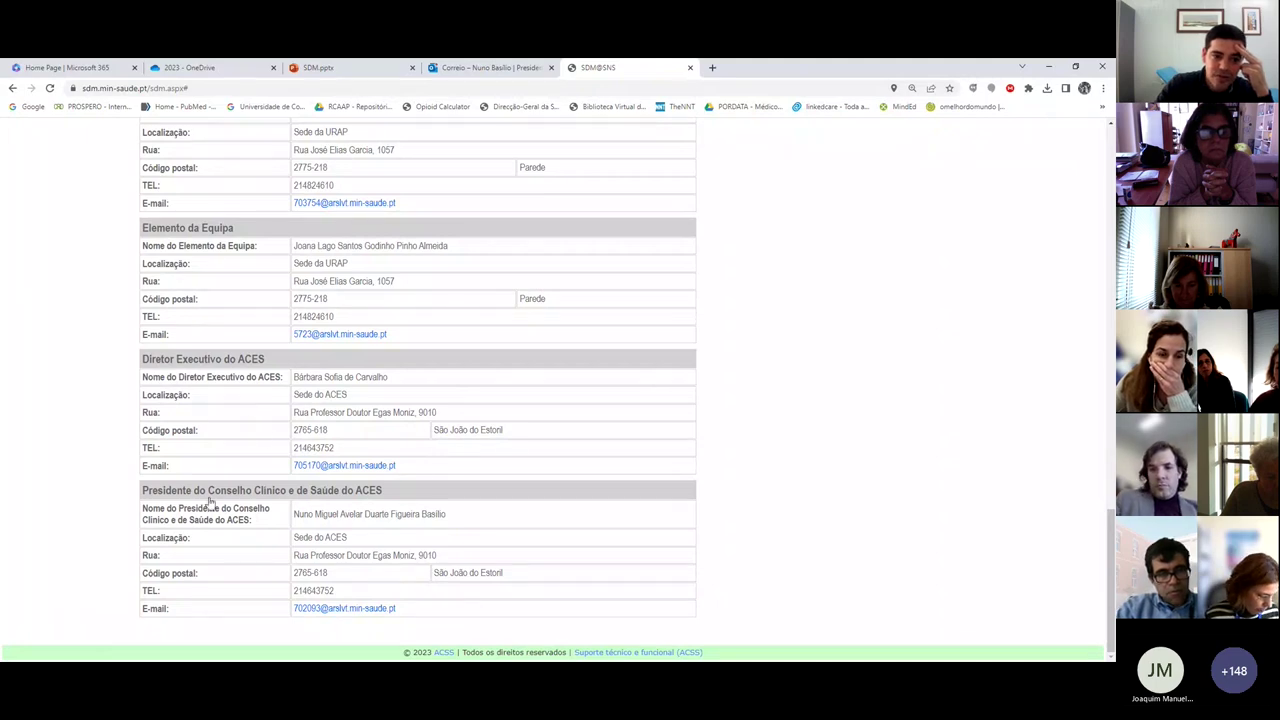
scroll(819, 461, "up", 15)
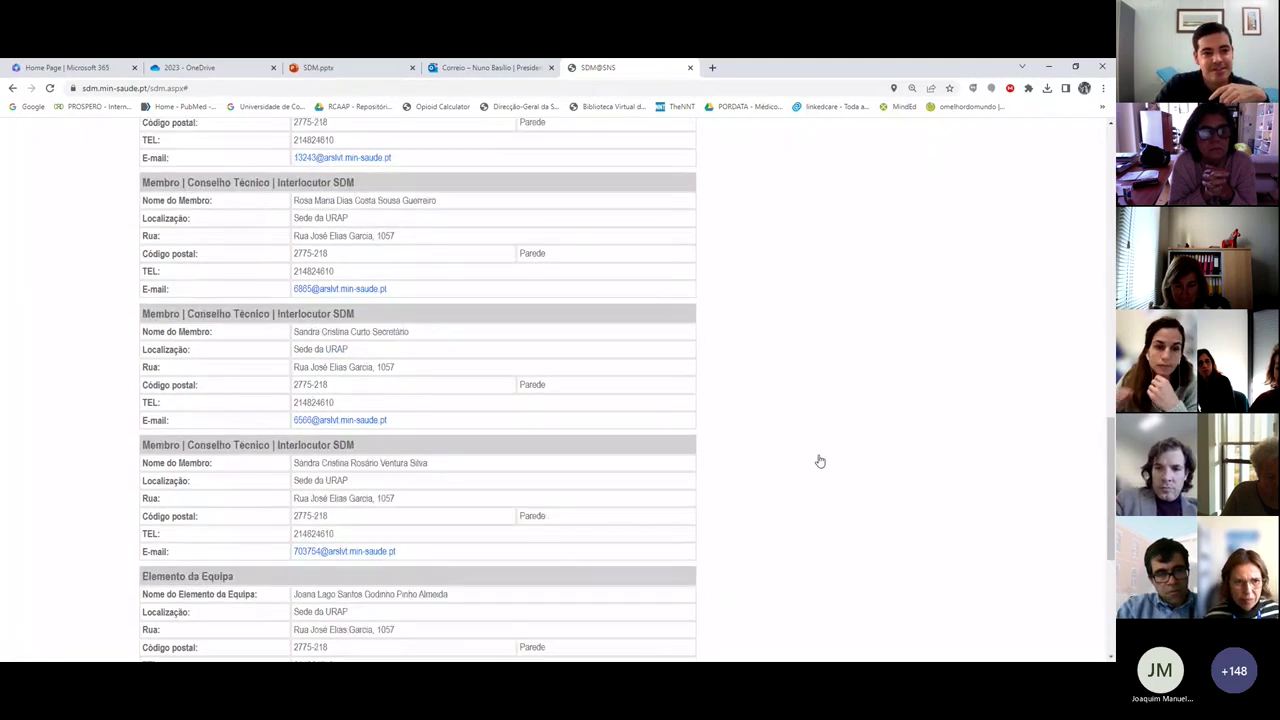
scroll(819, 461, "up", 5)
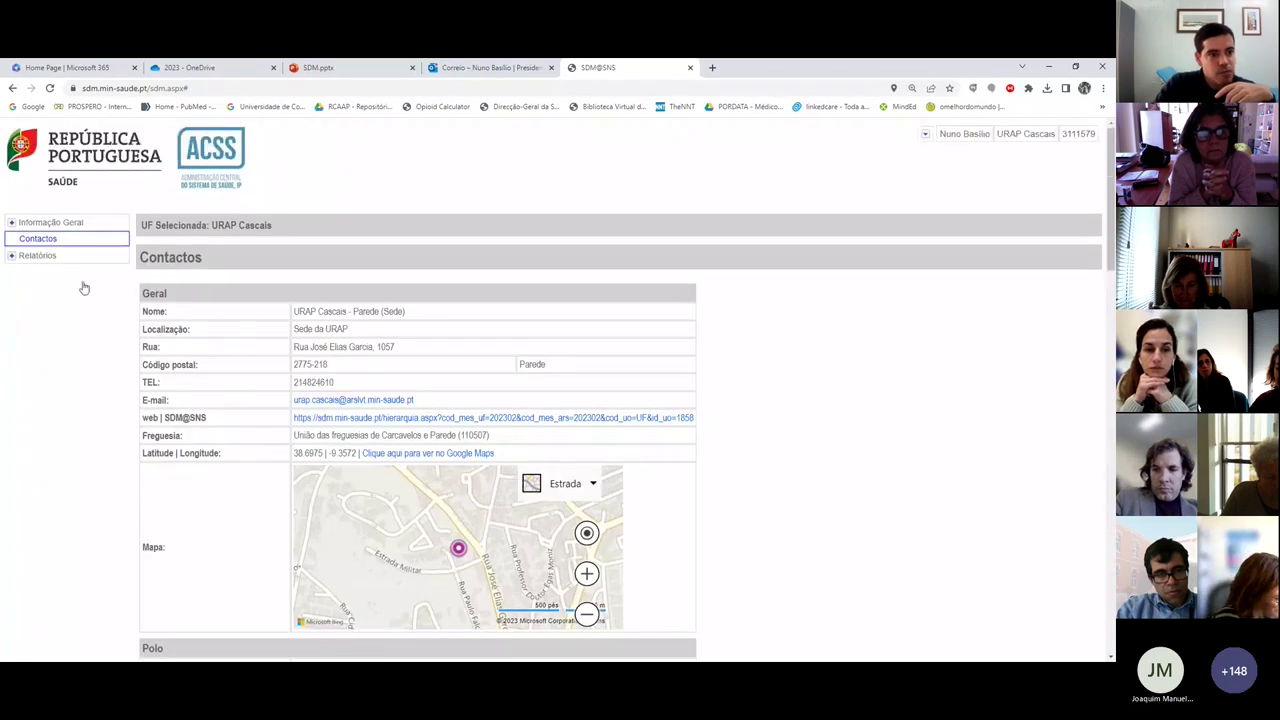
Step: Open the February 2023 Reabilitação report for URAP Cascais and examine its Fisioterapia e Reabilitação section, including potential errors
left_click(40, 256)
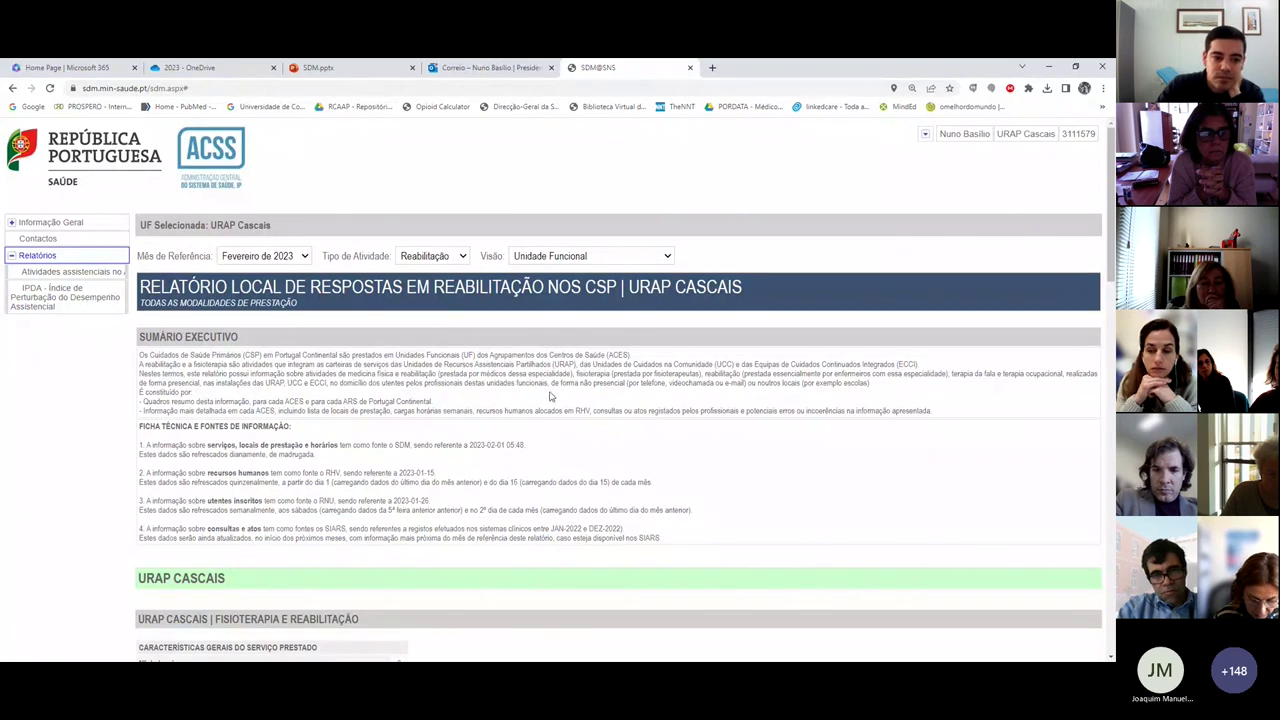
scroll(560, 418, "down", 3)
scroll(563, 416, "down", 1)
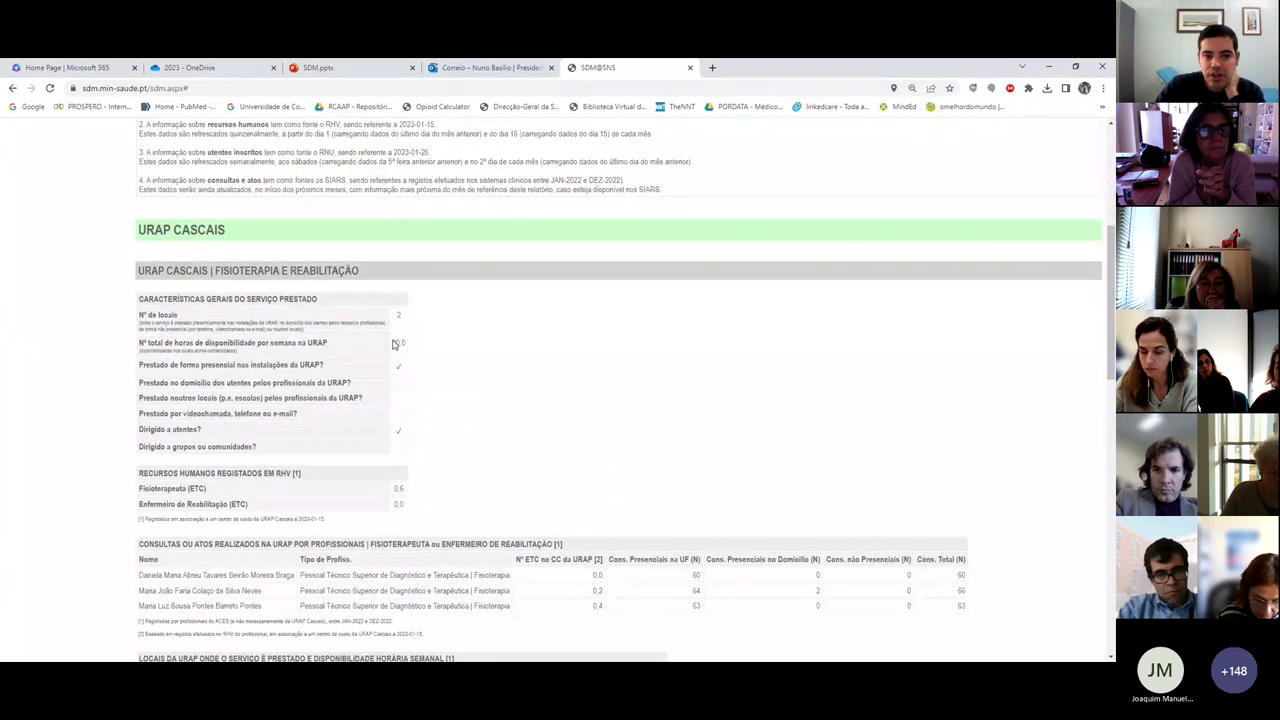
scroll(557, 371, "down", 2)
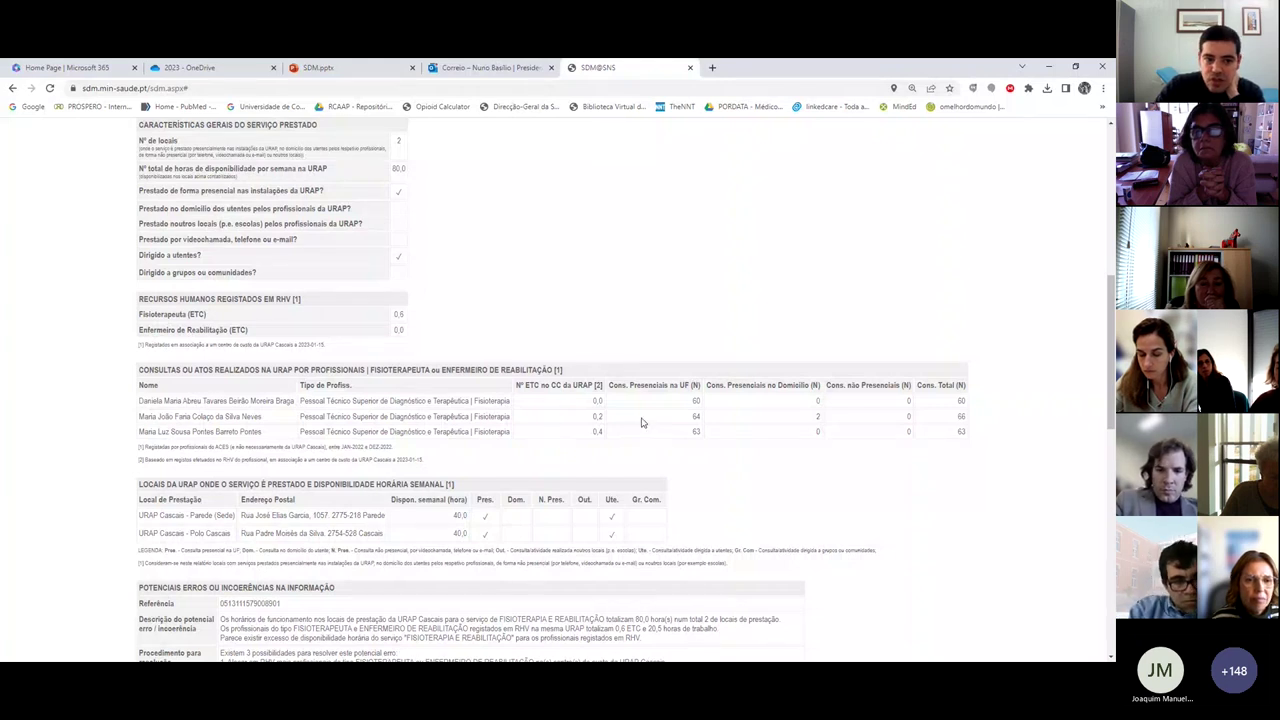
scroll(623, 443, "down", 3)
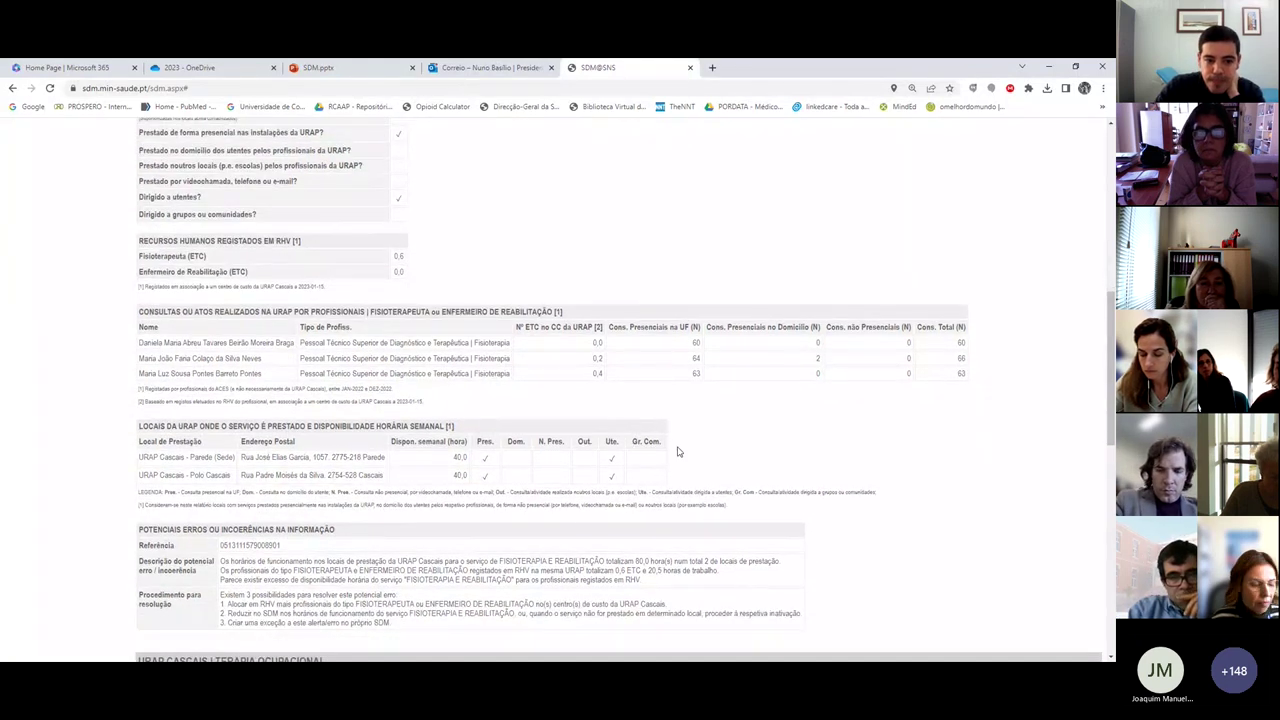
scroll(677, 452, "up", 15)
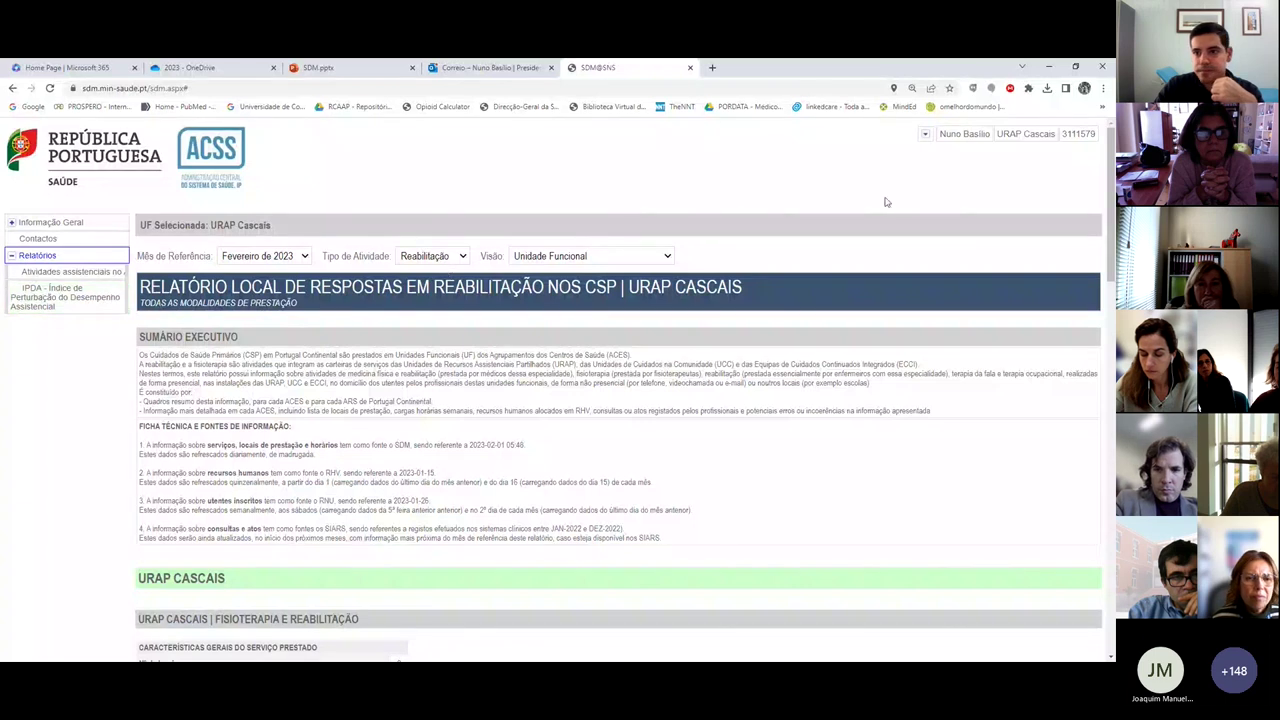
Step: Switch URAP Cascais to the Validação de Informação area
left_click(925, 134)
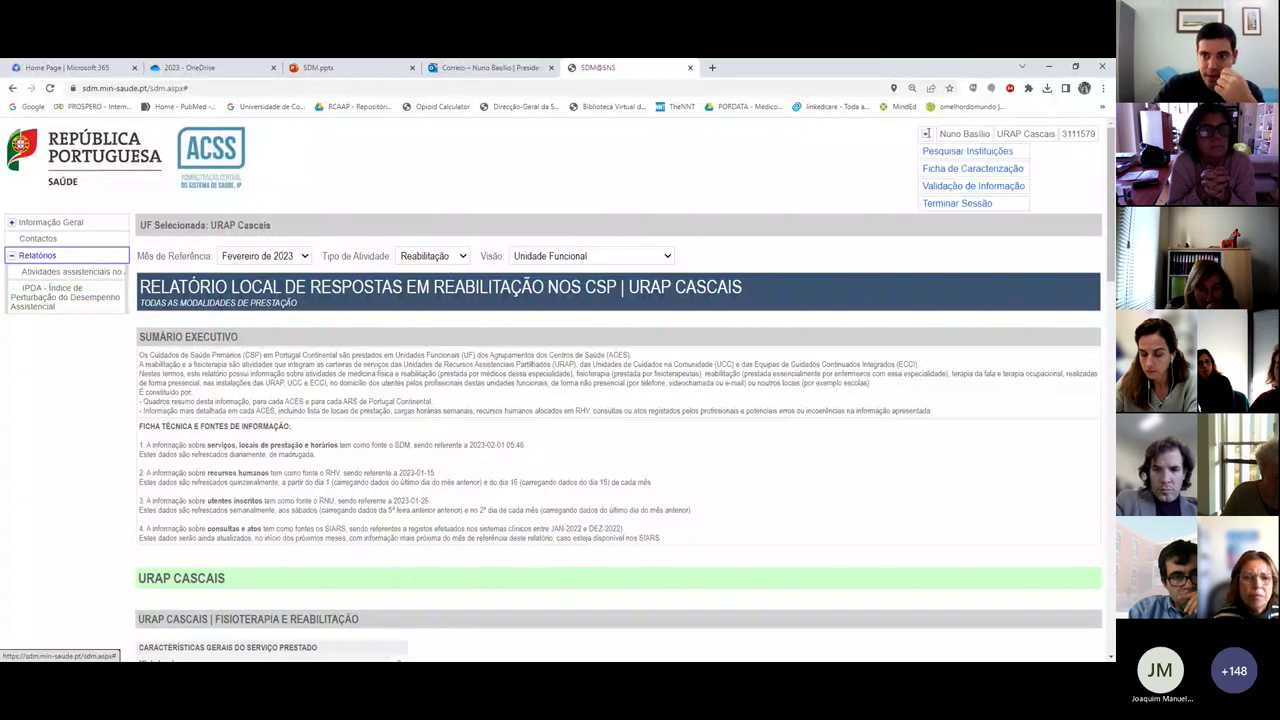
left_click(964, 186)
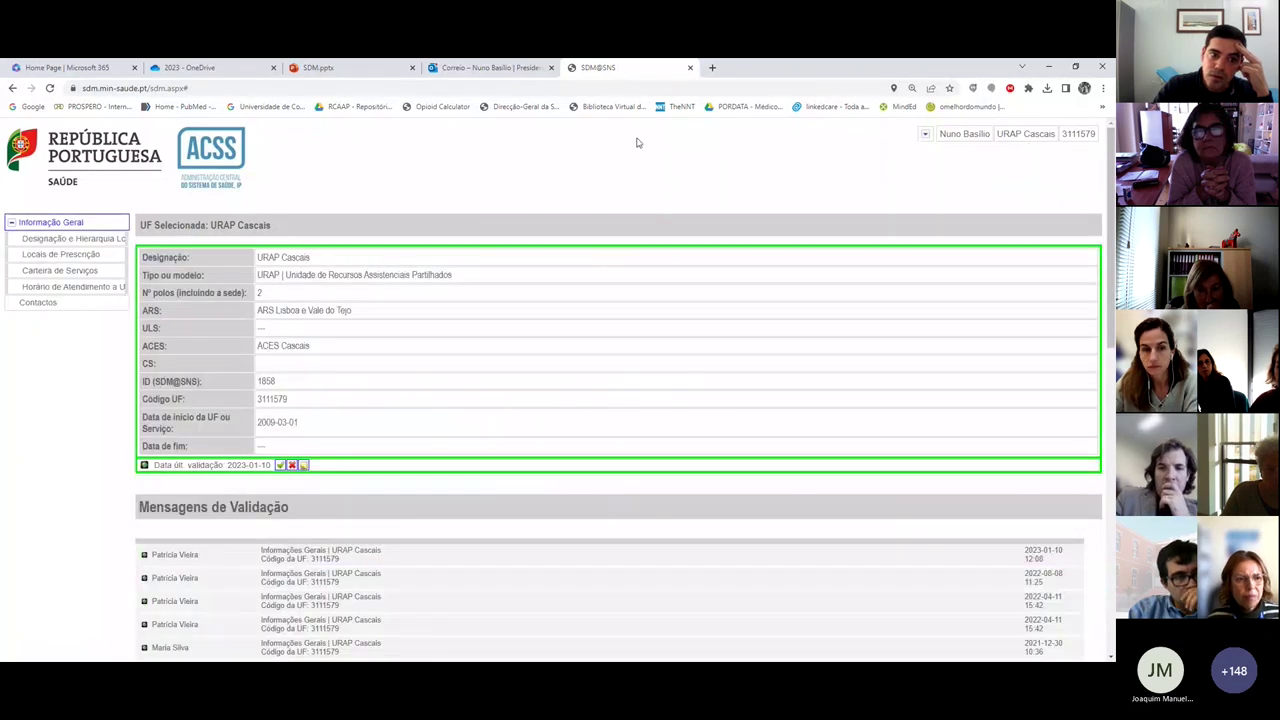
left_click(990, 138)
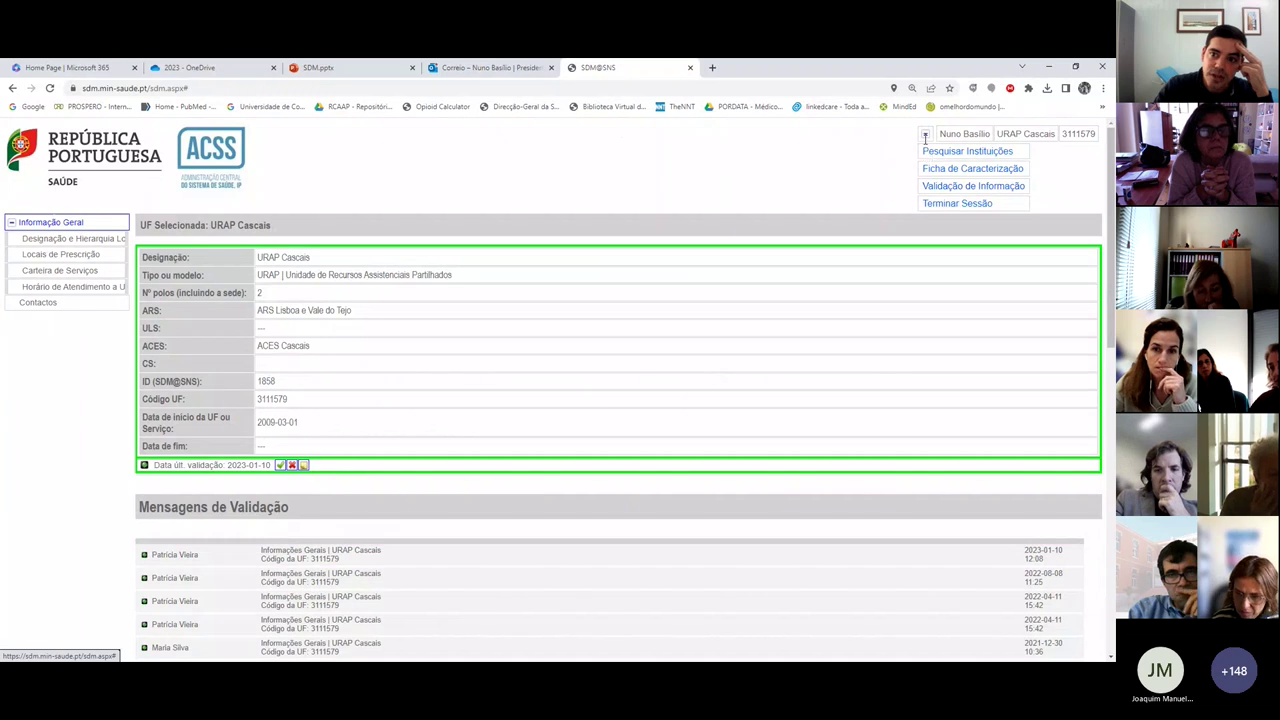
left_click(106, 191)
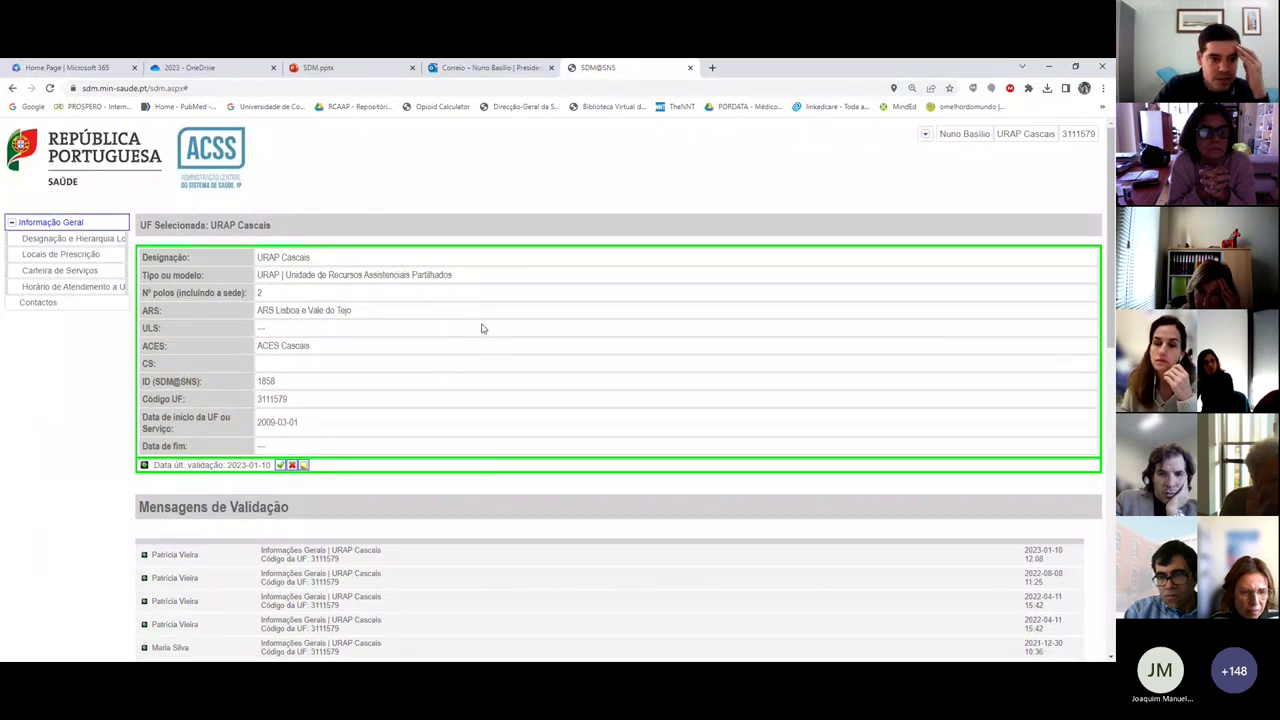
Step: Open the validation form for URAP Cascais's general information with the answer Não, cancel it, and look over the Mensagens de Validação
left_click(303, 467)
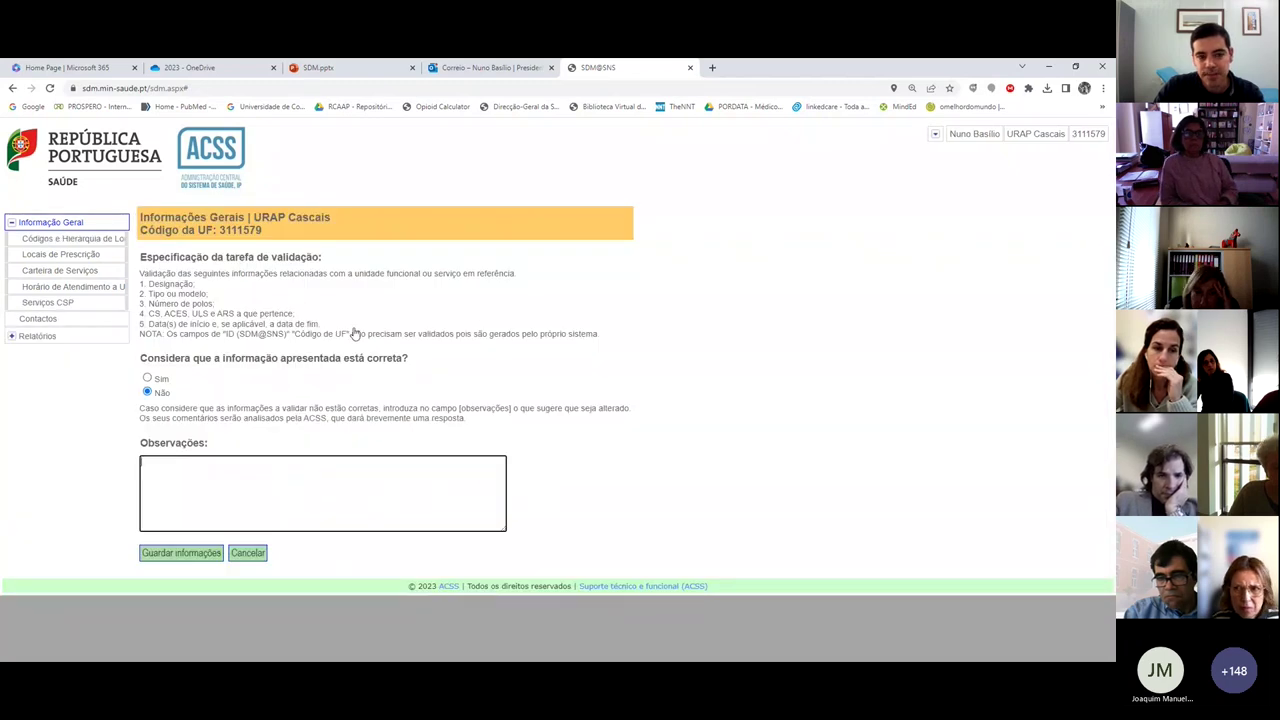
left_click(249, 554)
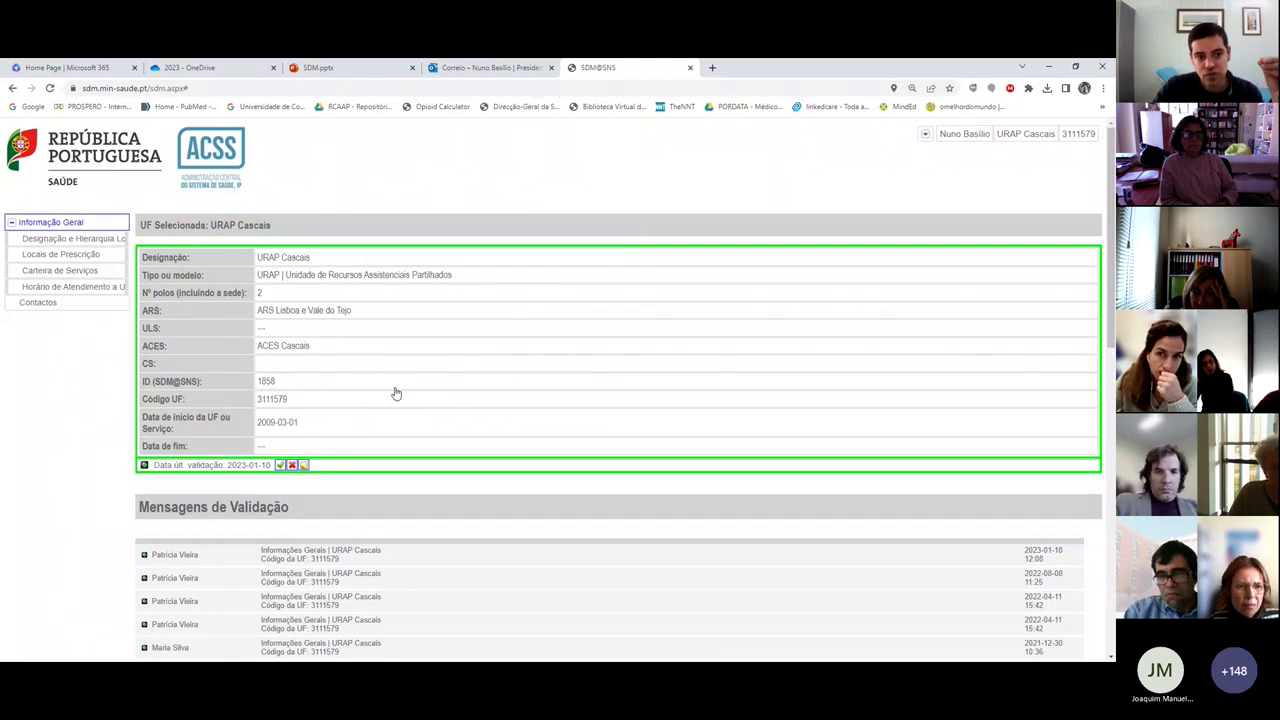
scroll(397, 395, "down", 1)
scroll(400, 388, "down", 10)
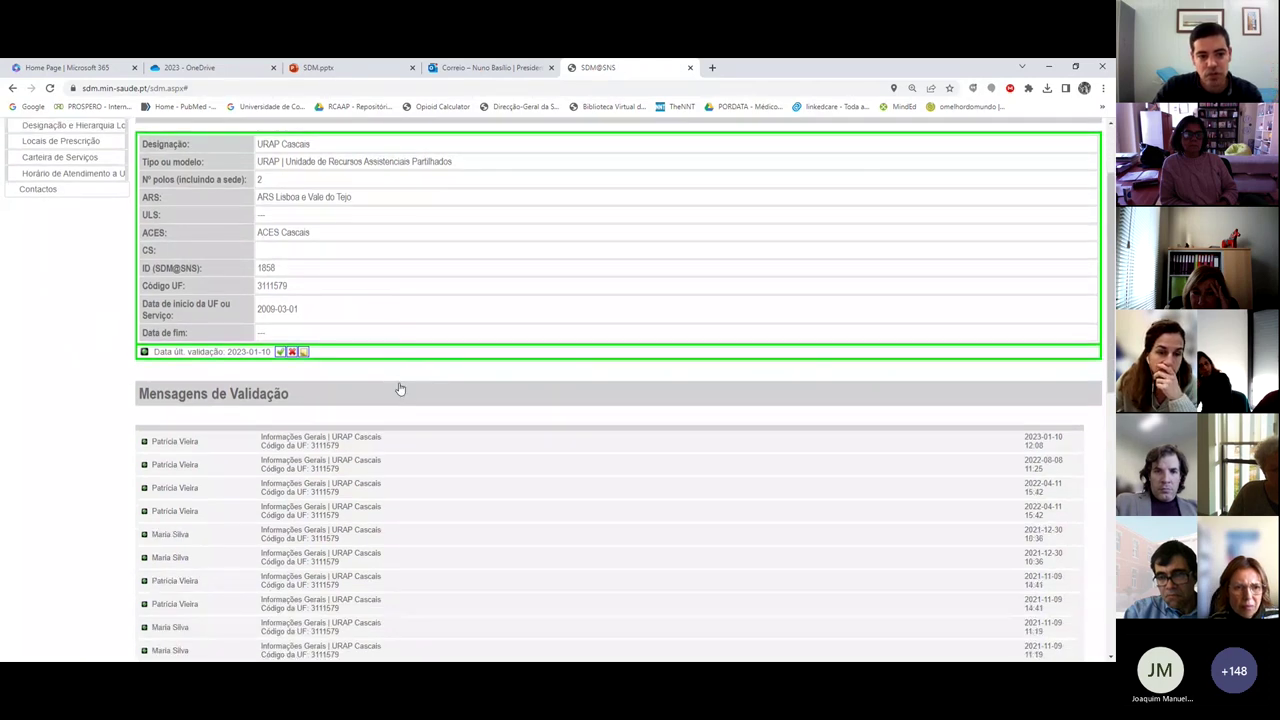
scroll(400, 388, "up", 9)
scroll(400, 388, "up", 2)
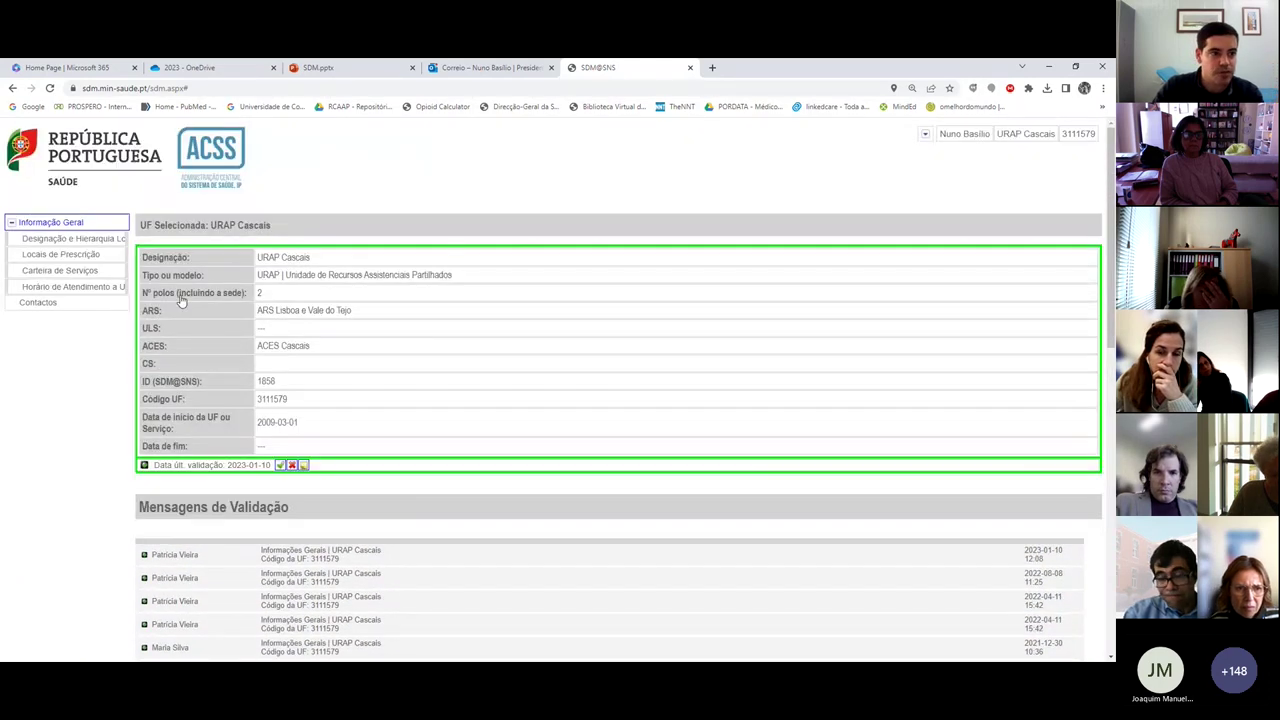
Step: Open the Carteira de Serviços of URAP Cascais and examine the service table columns for the Parede head office
left_click(57, 272)
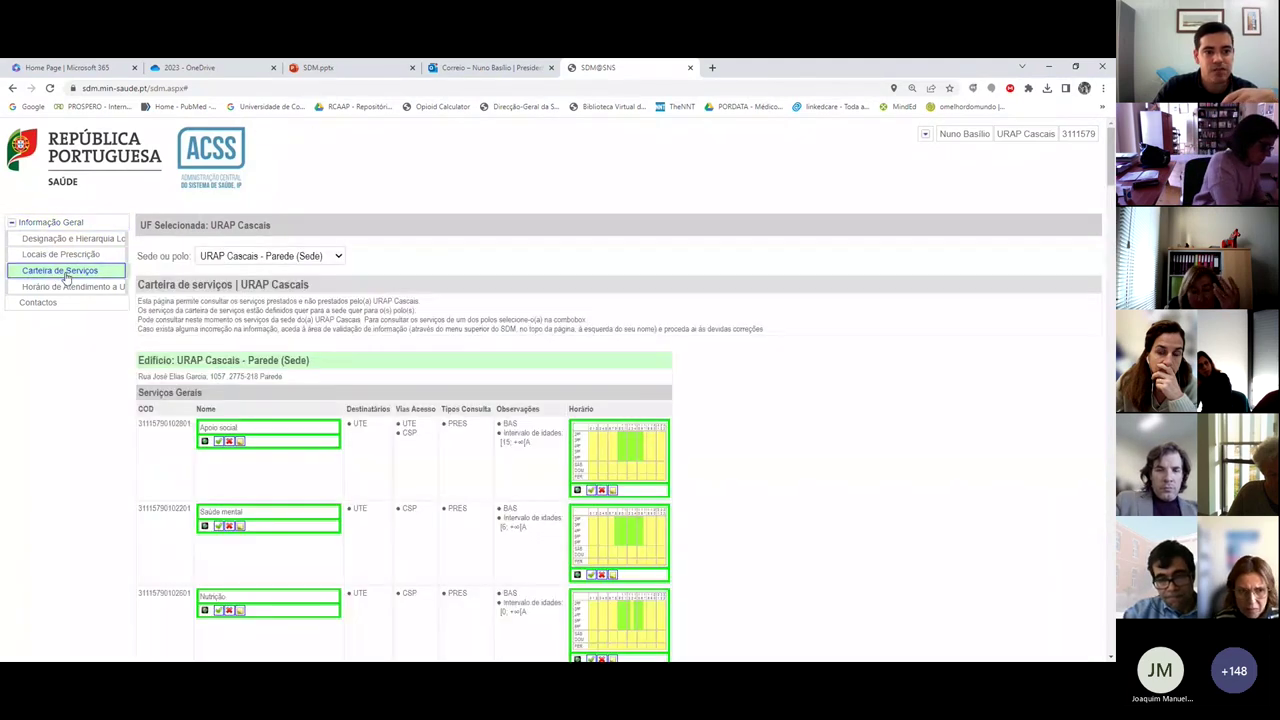
scroll(415, 327, "down", 1)
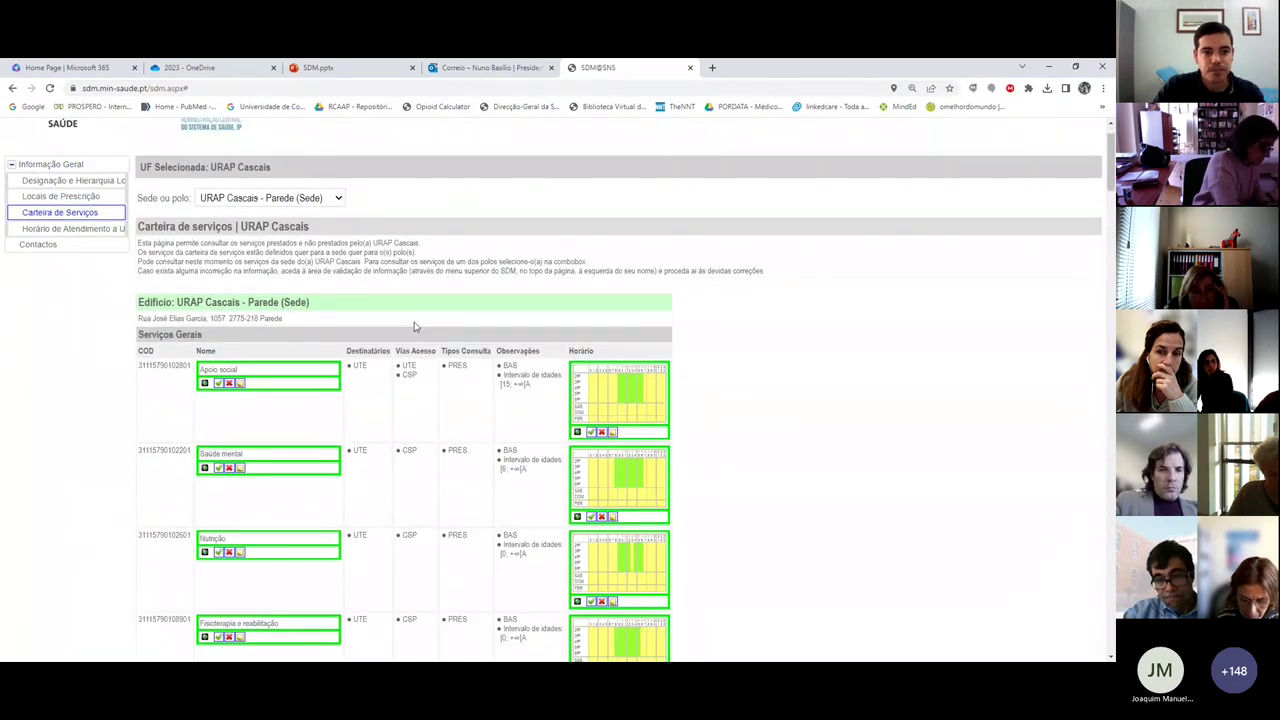
scroll(415, 327, "down", 2)
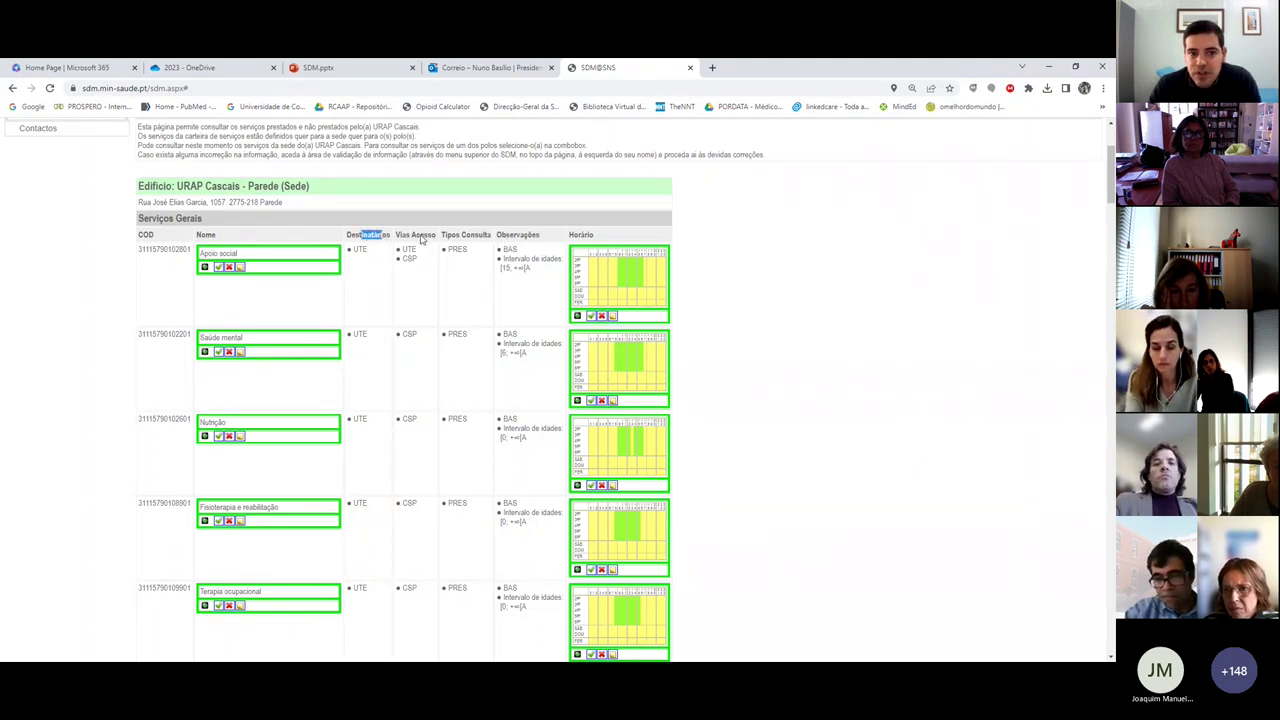
left_click_drag(419, 238, 540, 237)
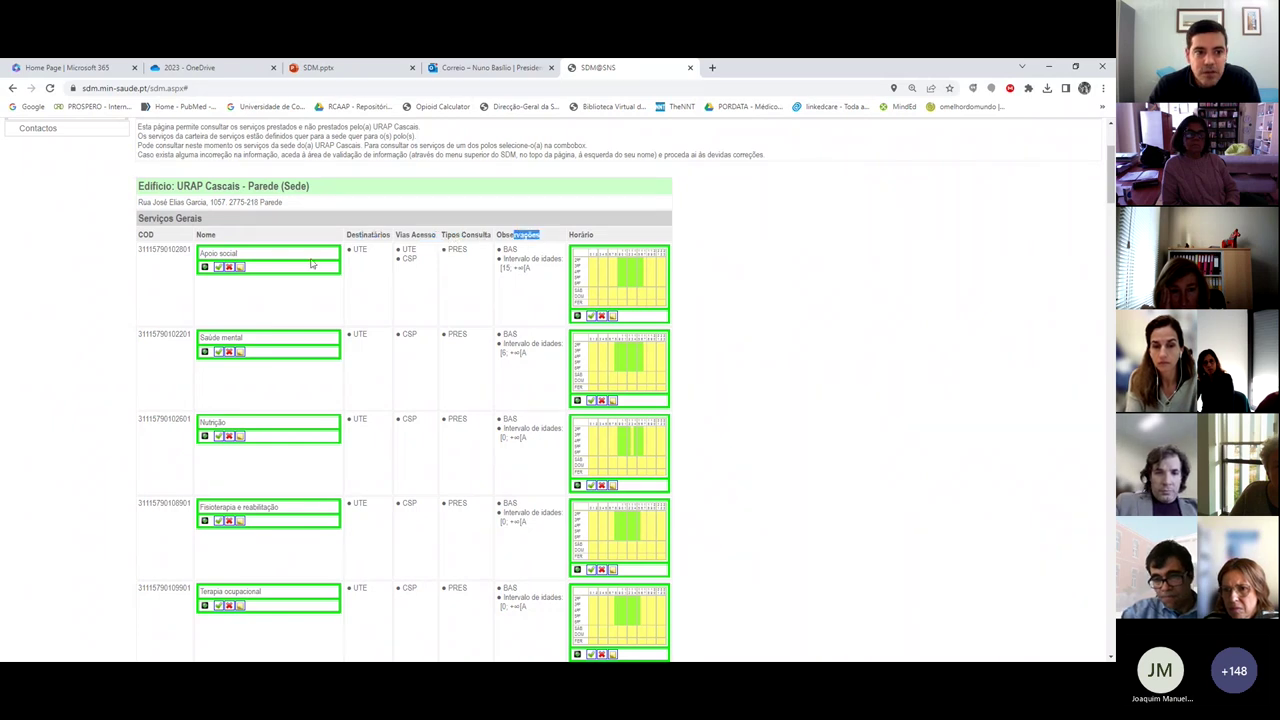
Step: Open the editing form of the Apoio social service and read its heading and introductory instructions
left_click(240, 268)
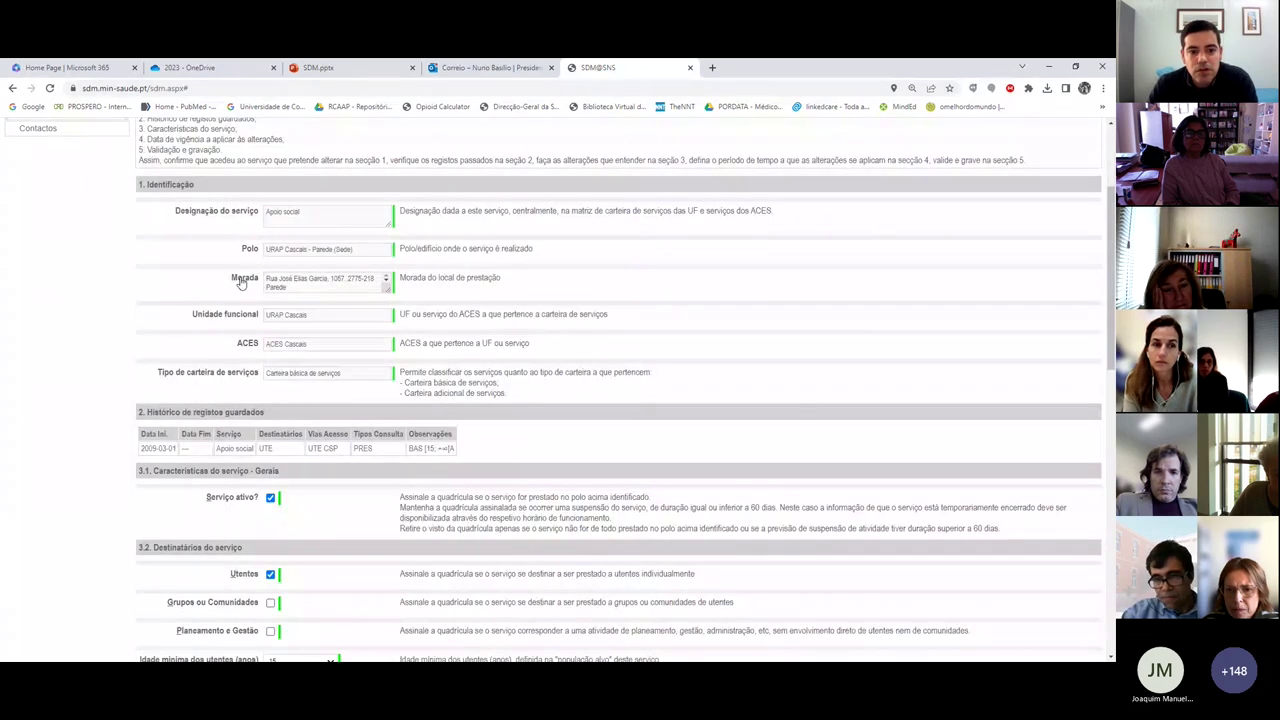
scroll(643, 320, "up", 4)
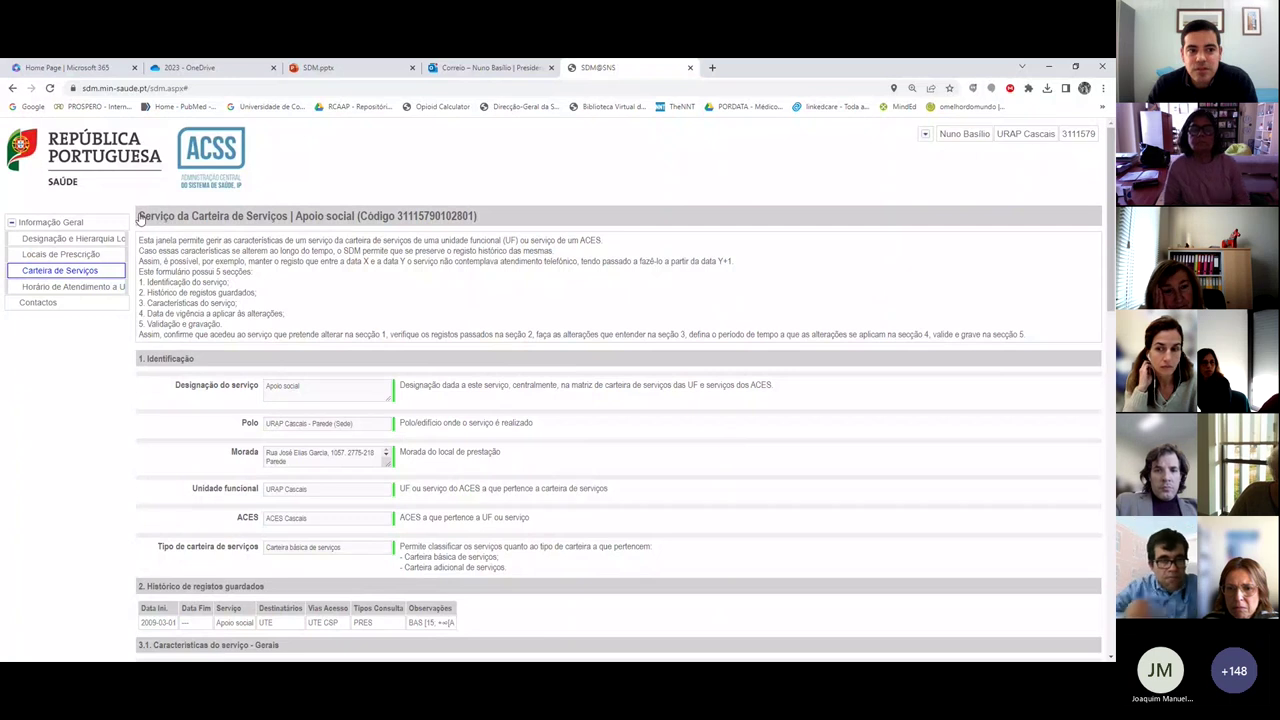
left_click_drag(140, 216, 356, 217)
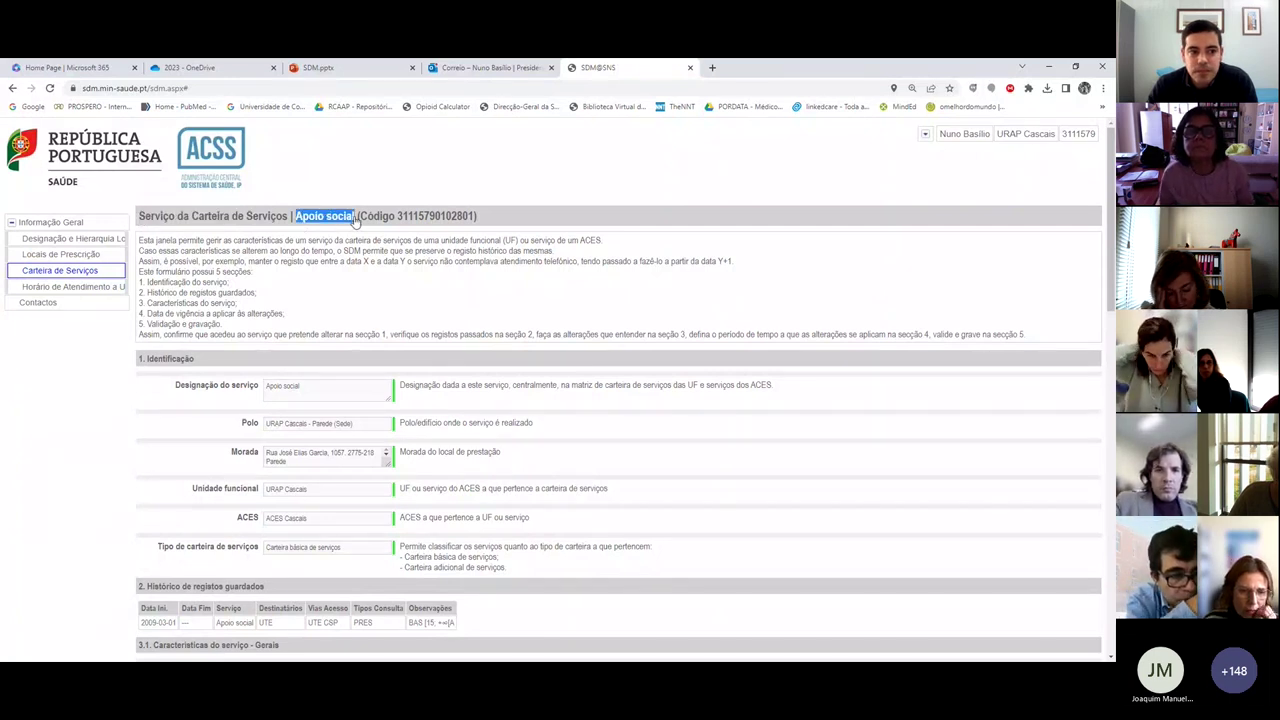
left_click(352, 305)
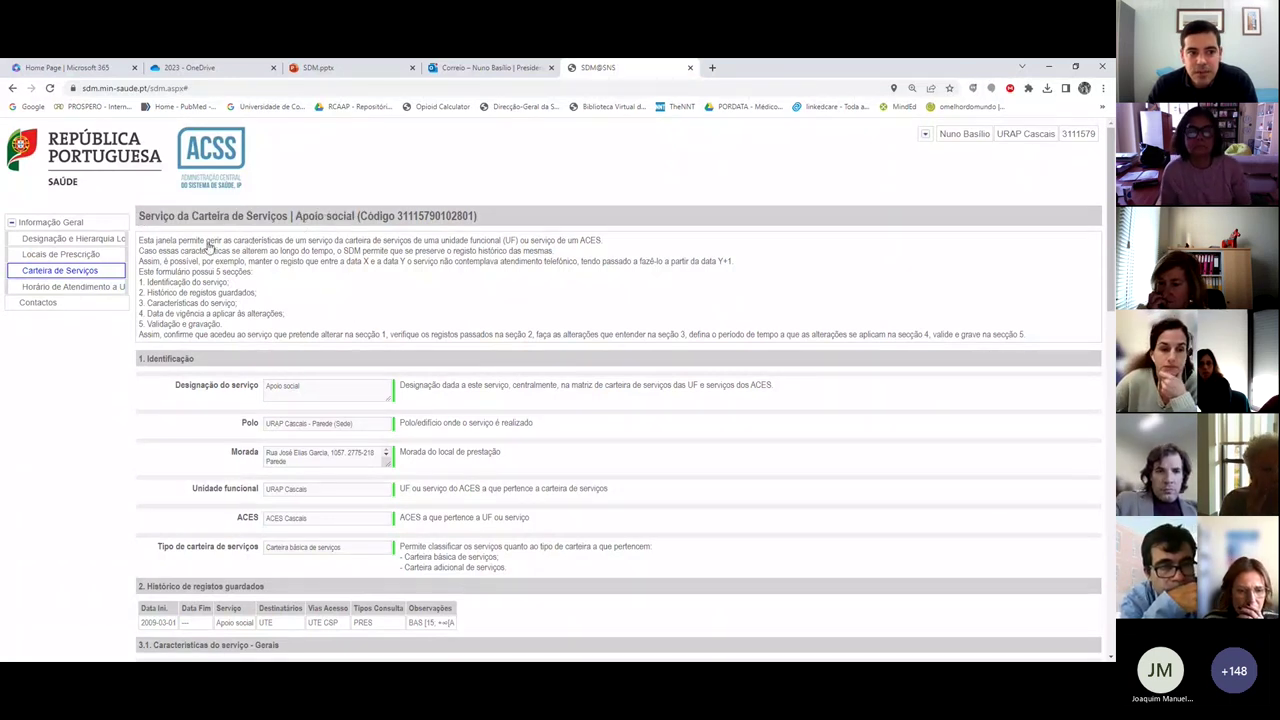
double_click(148, 241)
left_click_drag(175, 257, 777, 318)
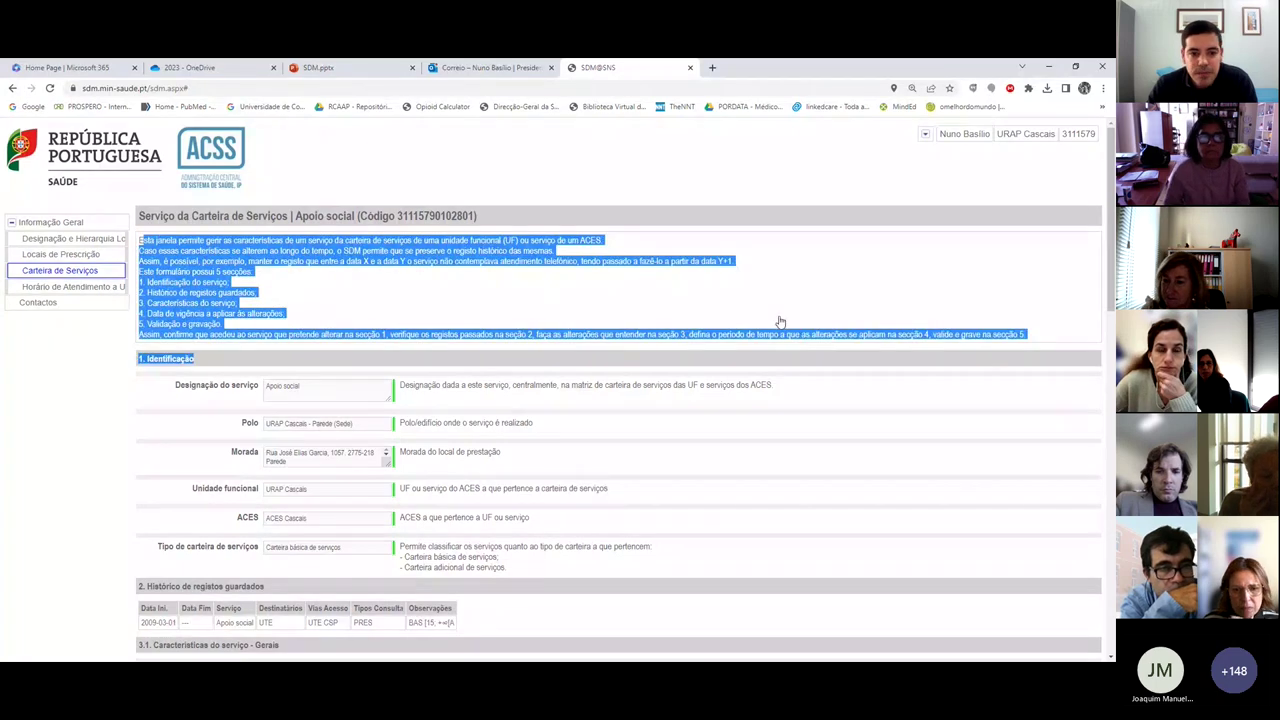
left_click(757, 316)
Step: Examine the Apoio social identification, saved record history and the Serviço ativo rule about suspensions of up to 60 days
scroll(586, 315, "down", 3)
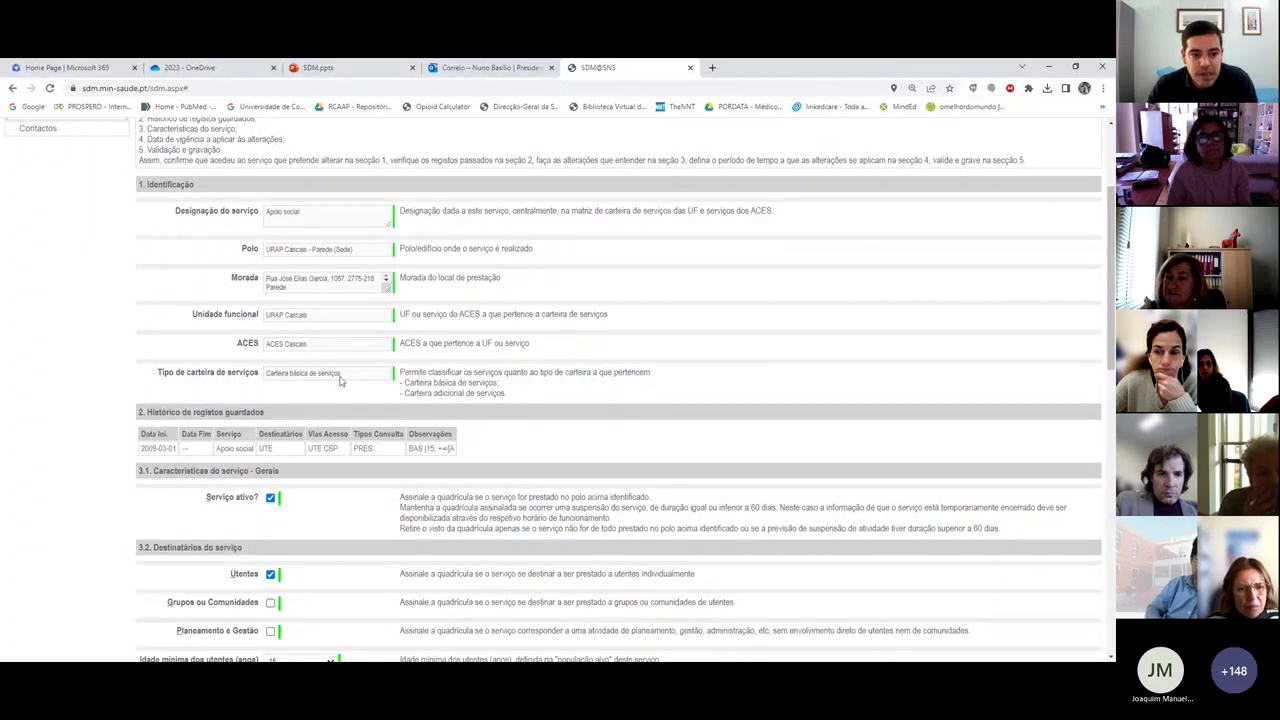
scroll(315, 380, "down", 1)
scroll(400, 445, "down", 1)
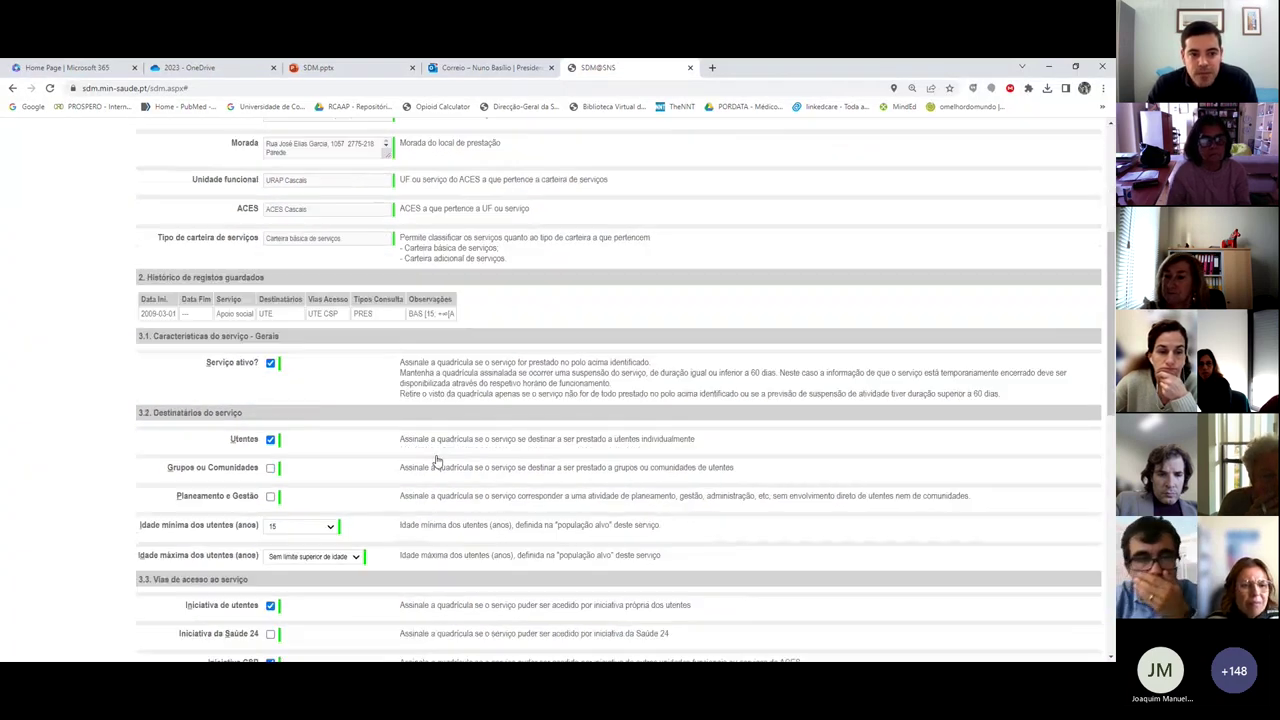
scroll(300, 323, "down", 1)
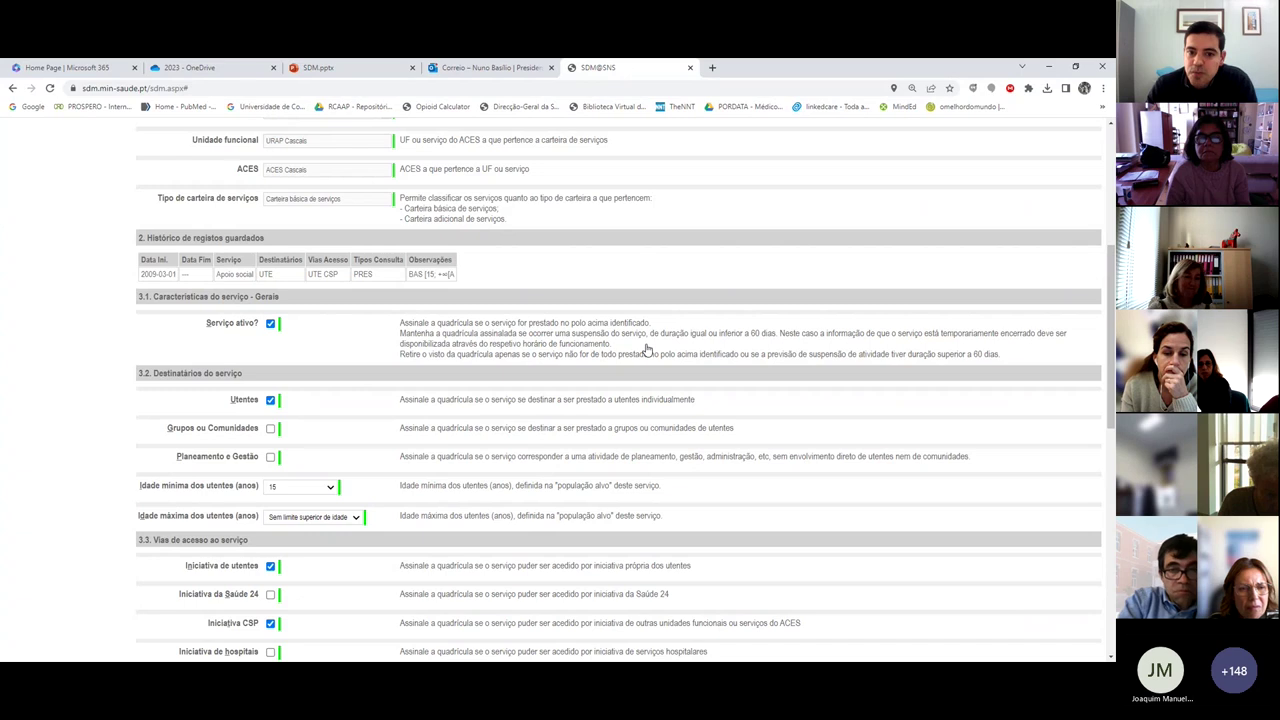
left_click_drag(652, 336, 776, 338)
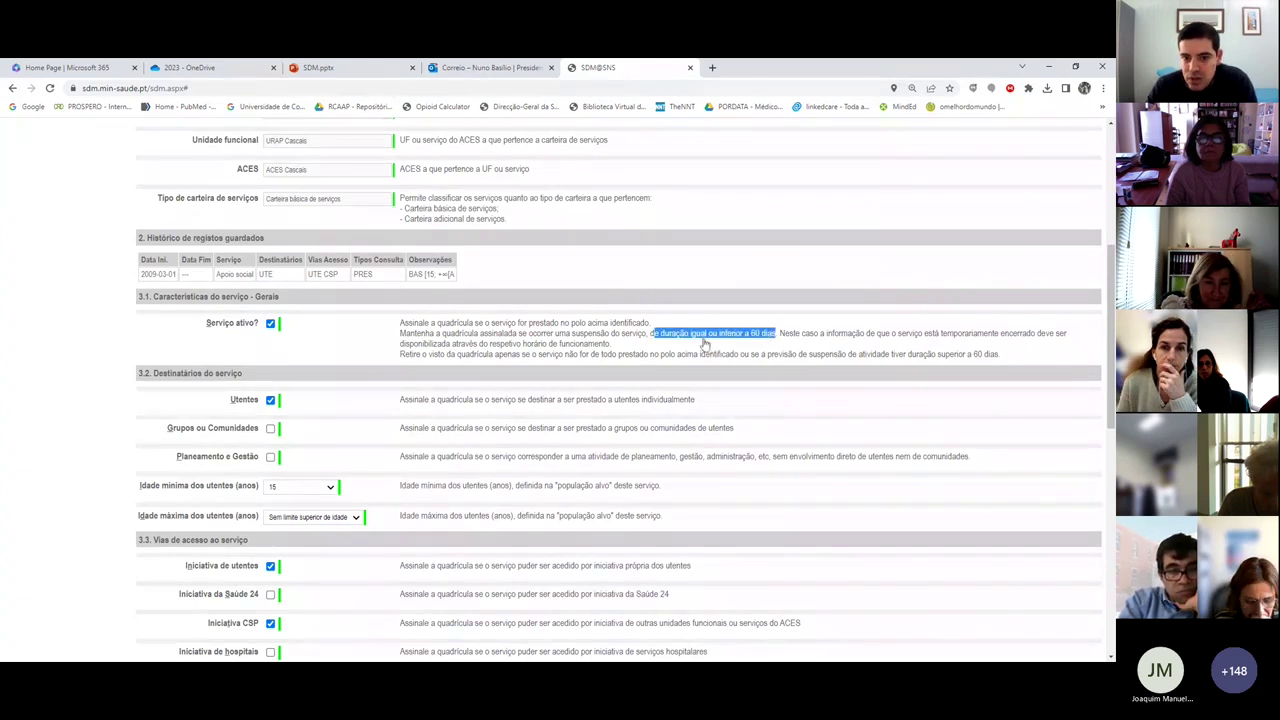
left_click(630, 339)
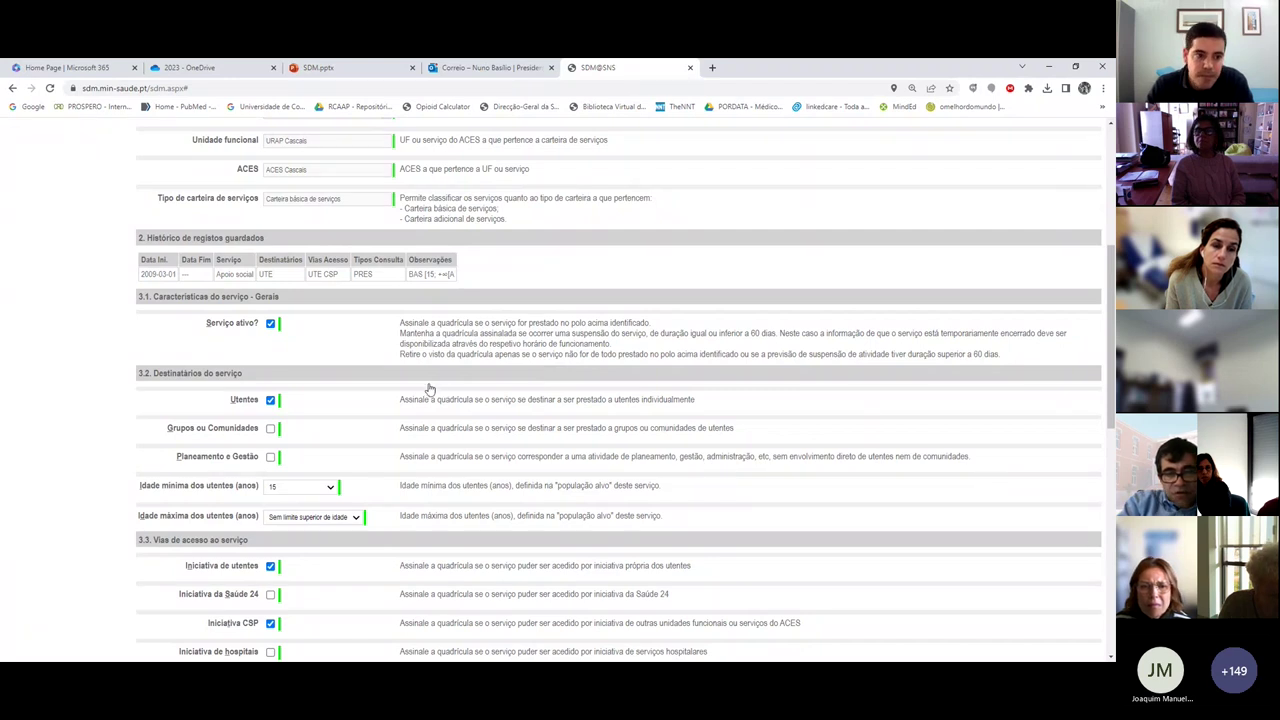
Step: Try deactivating the Apoio social service, look over the rest of the form, and mark the service active again
left_click(270, 323)
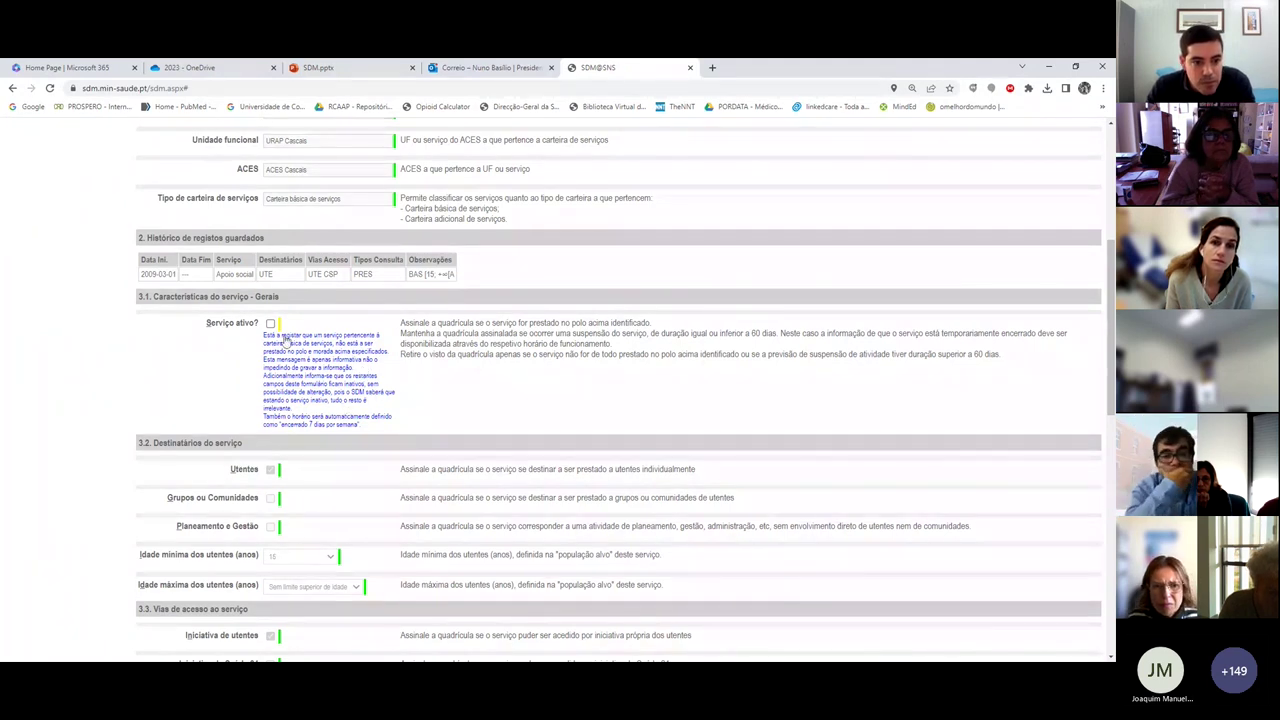
scroll(276, 332, "down", 3)
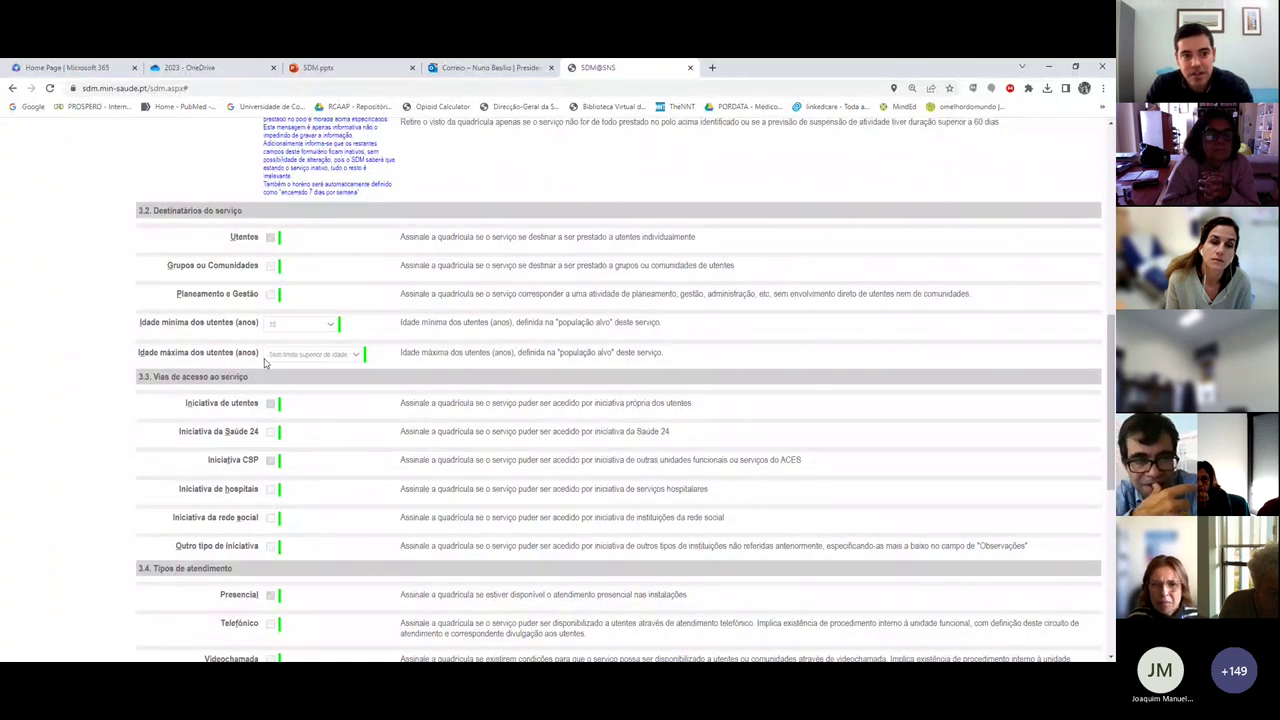
scroll(225, 360, "up", 3)
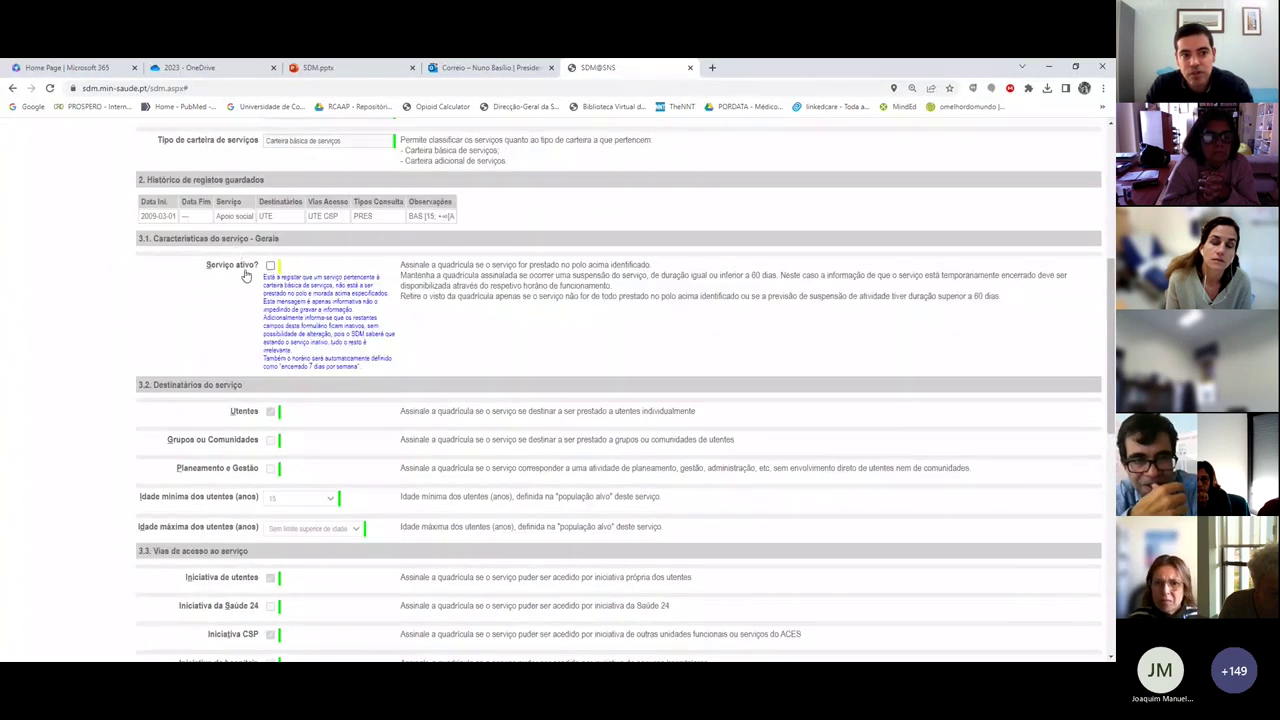
scroll(234, 293, "down", 6)
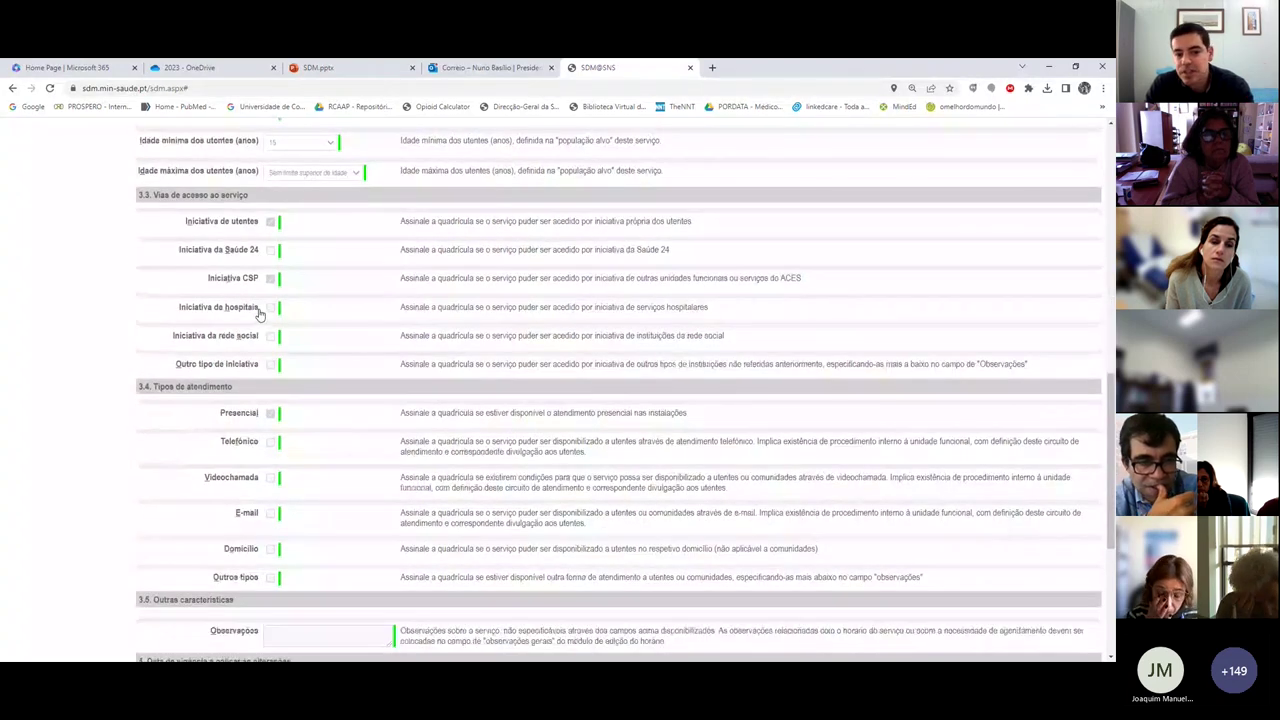
scroll(258, 315, "down", 5)
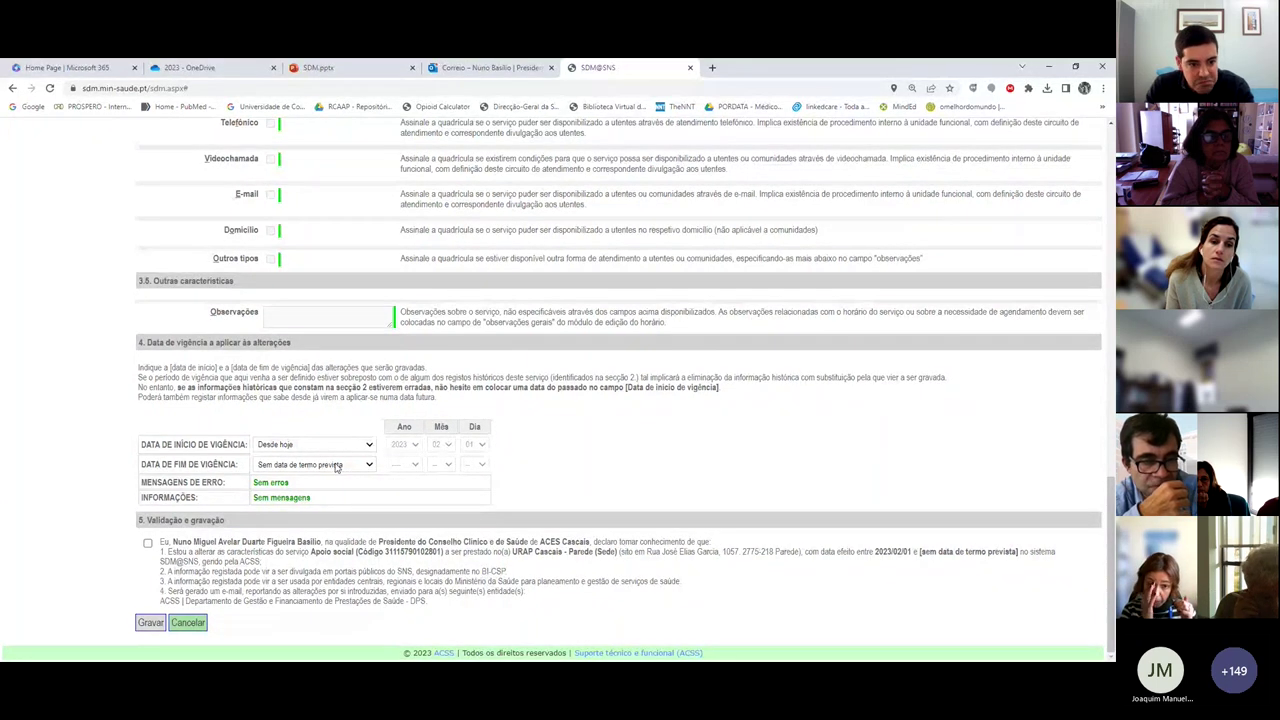
scroll(318, 395, "up", 1)
scroll(315, 394, "up", 12)
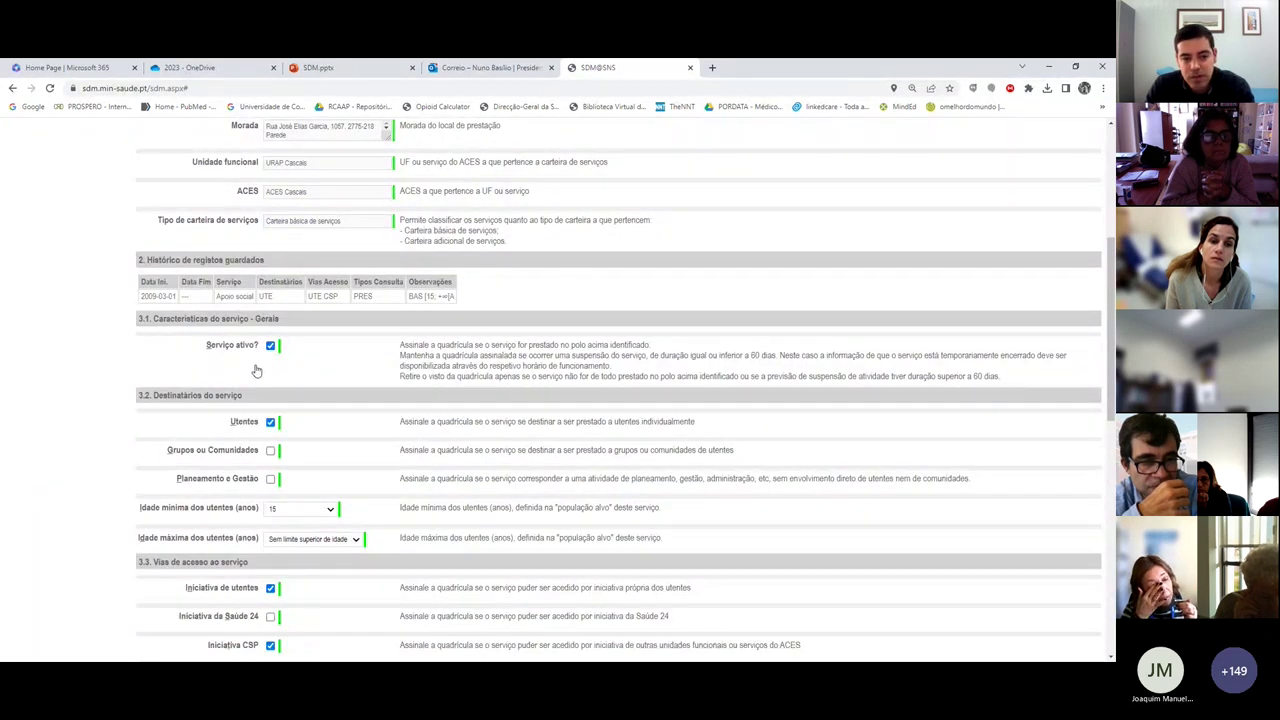
Step: Examine the Apoio social form's sections on recipients, age limits, access routes, attendance types, observations and validity dates
scroll(333, 389, "down", 2)
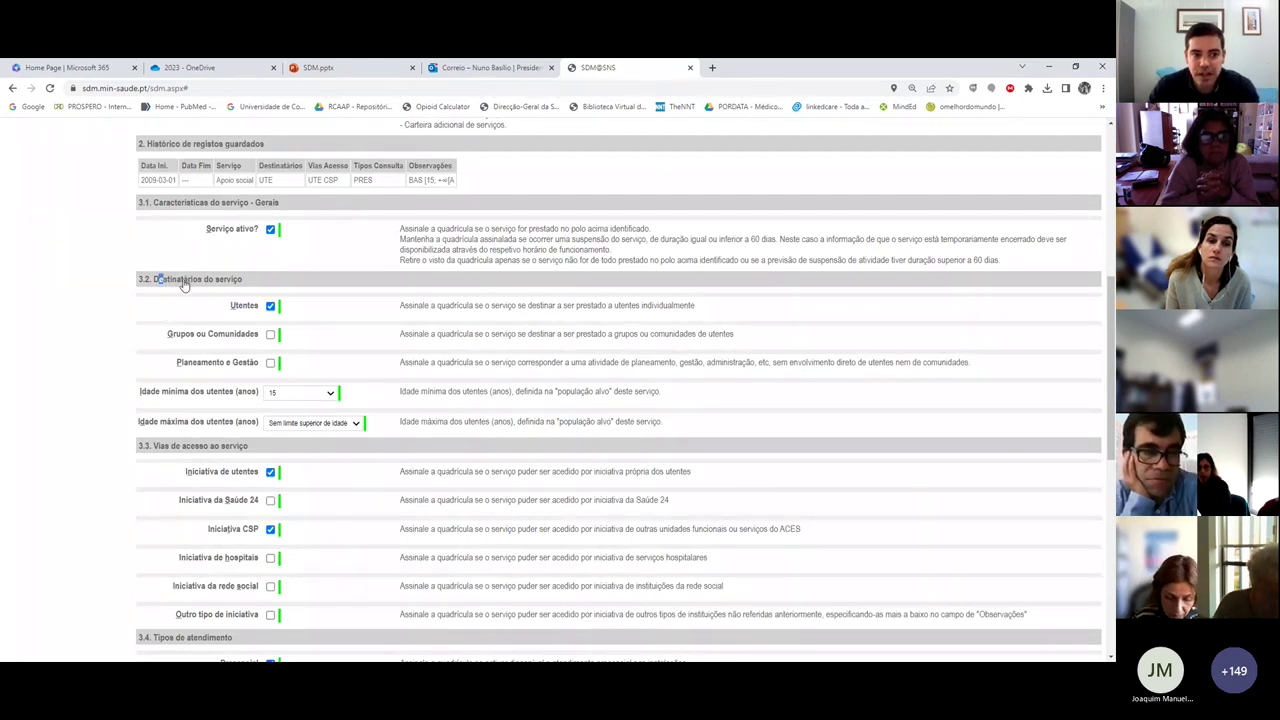
left_click_drag(157, 279, 195, 318)
left_click(195, 318)
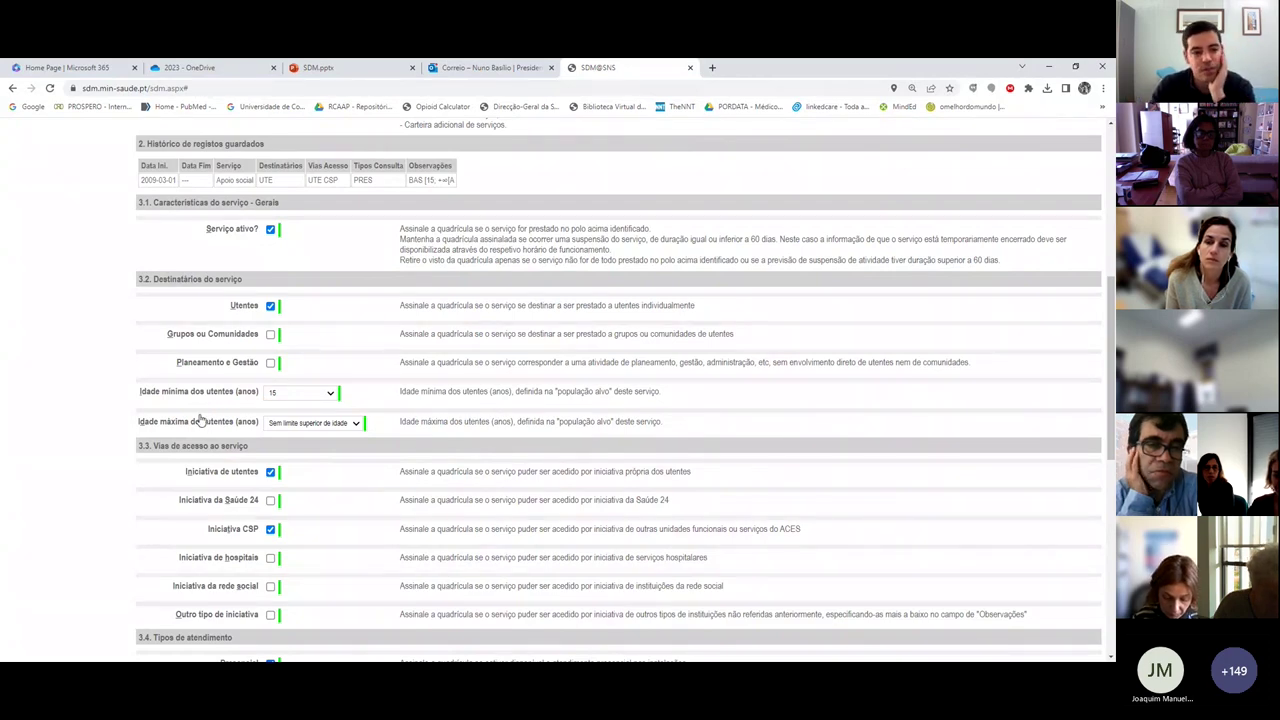
scroll(40, 443, "down", 3)
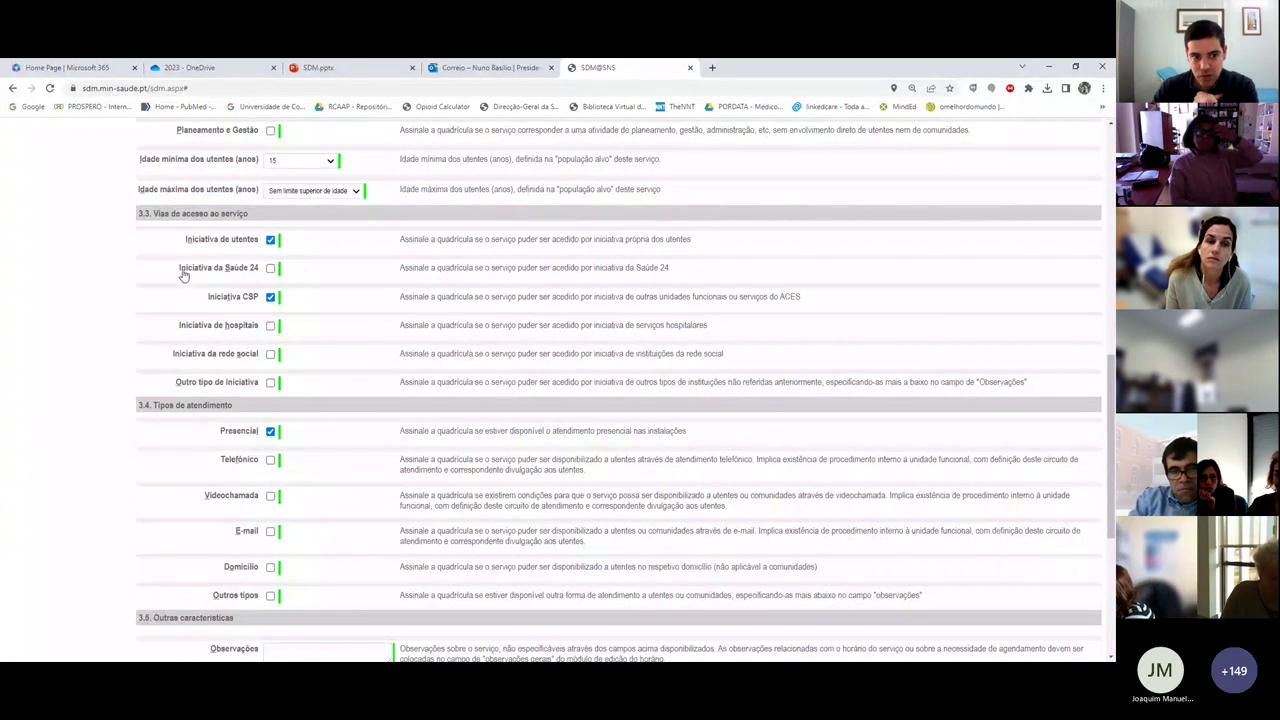
left_click_drag(183, 276, 238, 388)
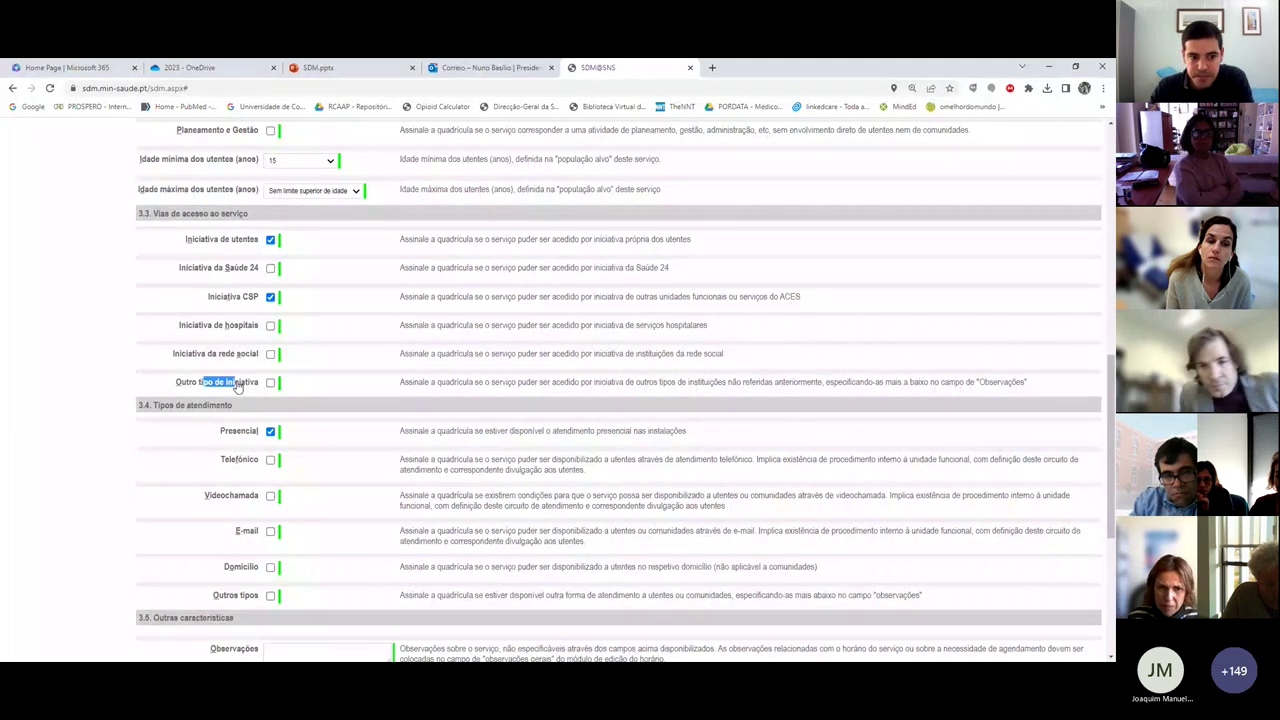
left_click(115, 322)
scroll(109, 337, "down", 2)
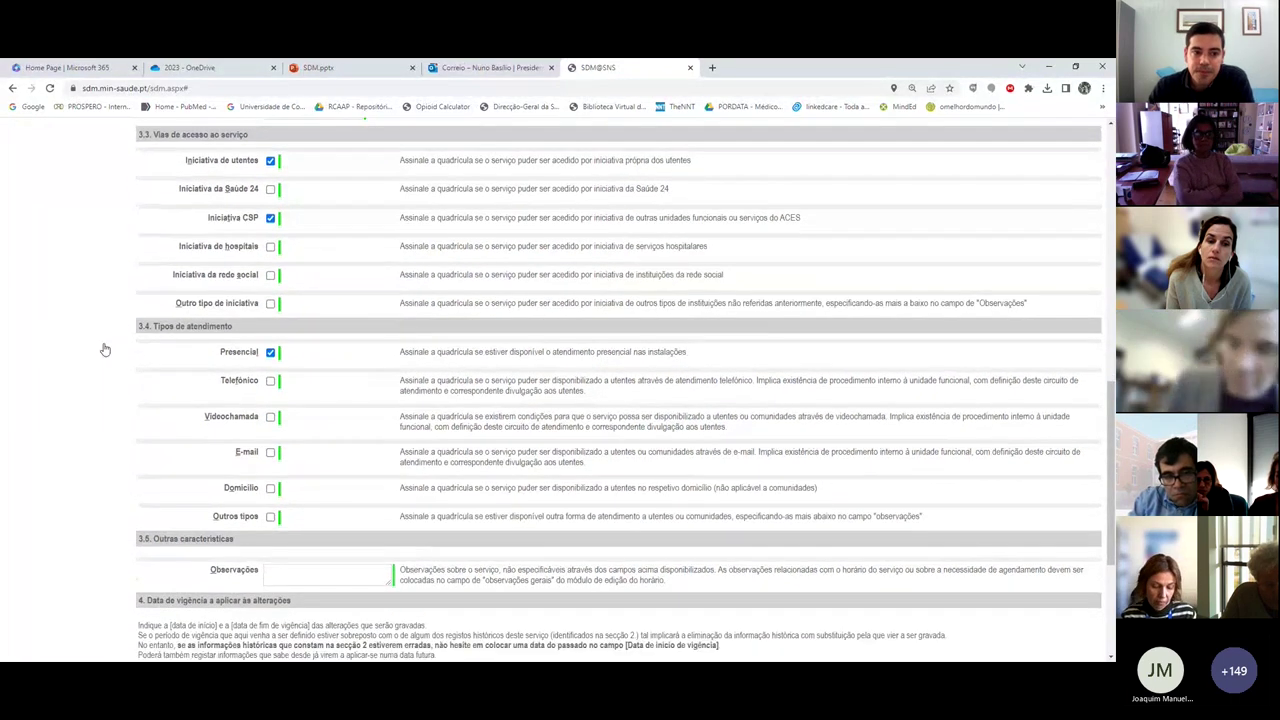
scroll(130, 340, "down", 1)
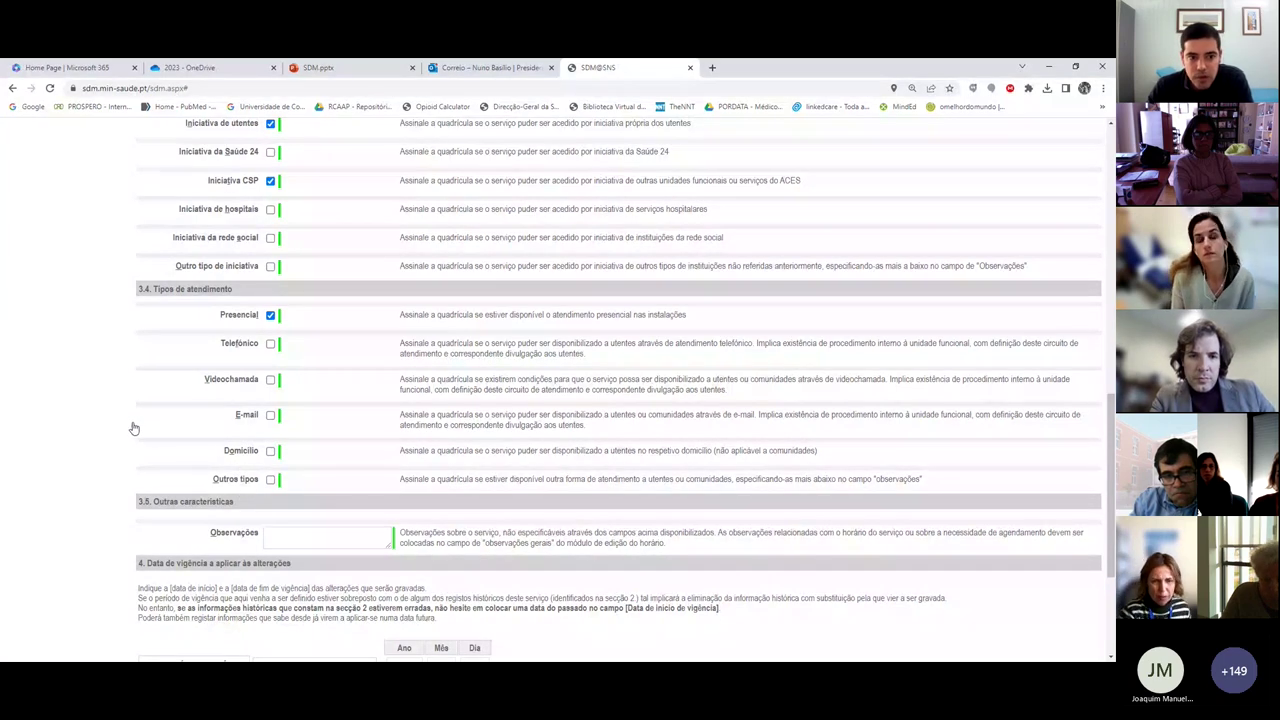
scroll(314, 368, "down", 3)
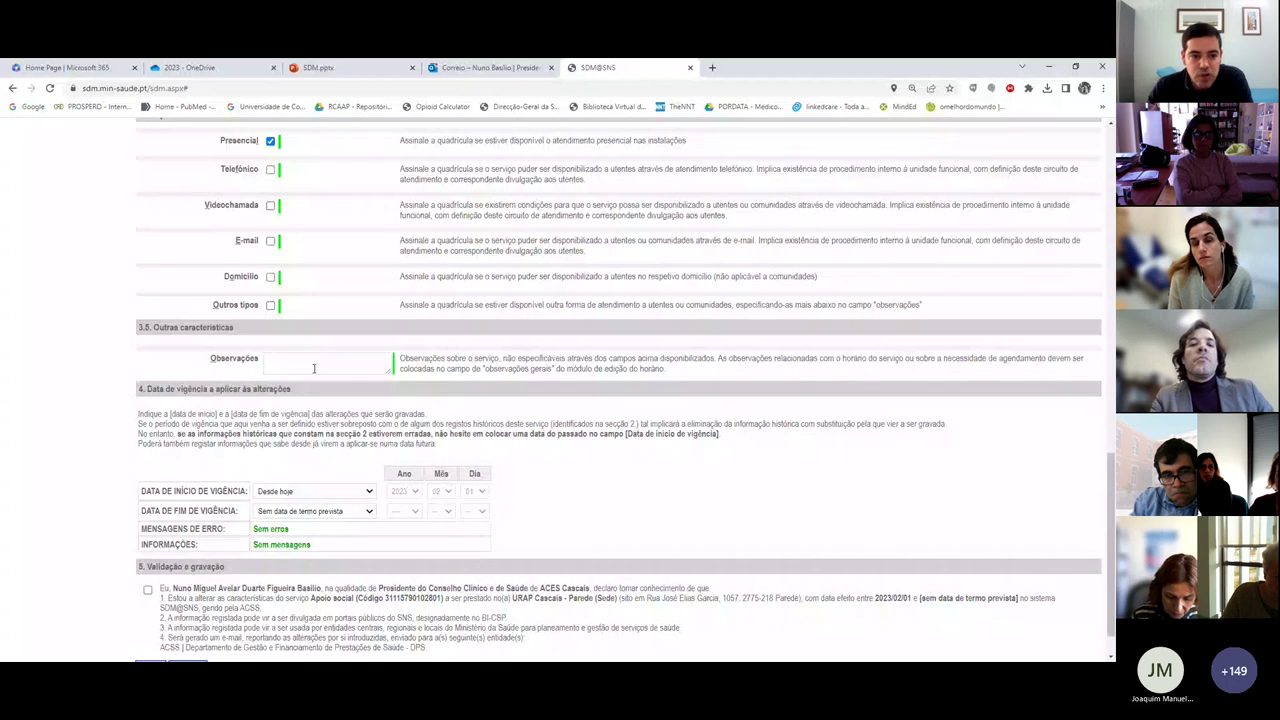
scroll(314, 368, "down", 1)
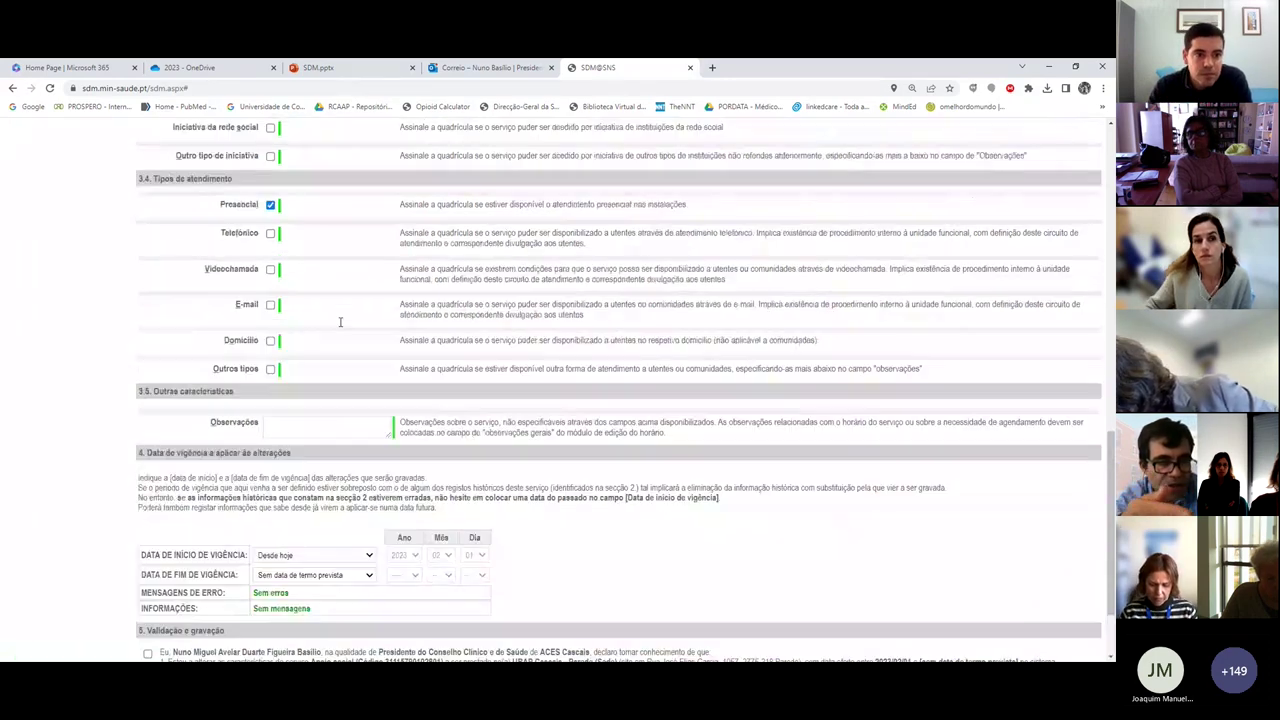
Step: Add Domicílio to the Apoio social attendance types and set a specific validity start date of 2023/01/01
scroll(340, 321, "up", 1)
left_click(270, 340)
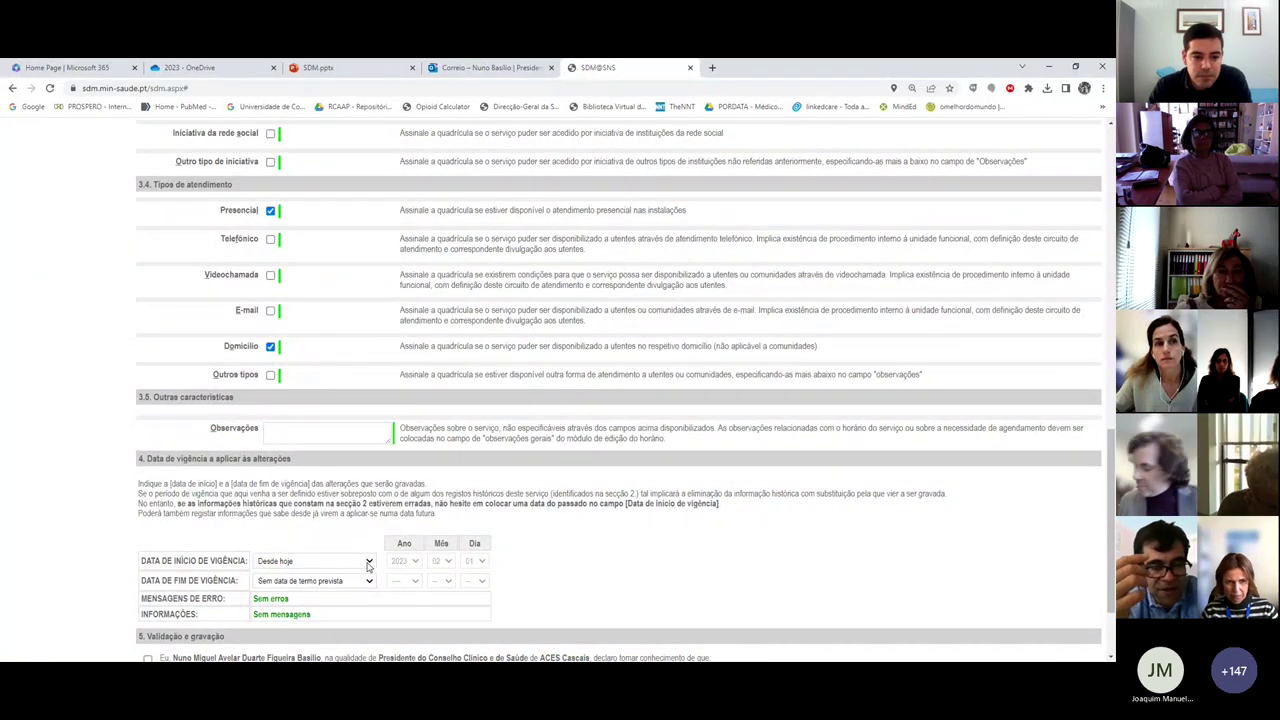
left_click(369, 583)
scroll(386, 552, "down", 1)
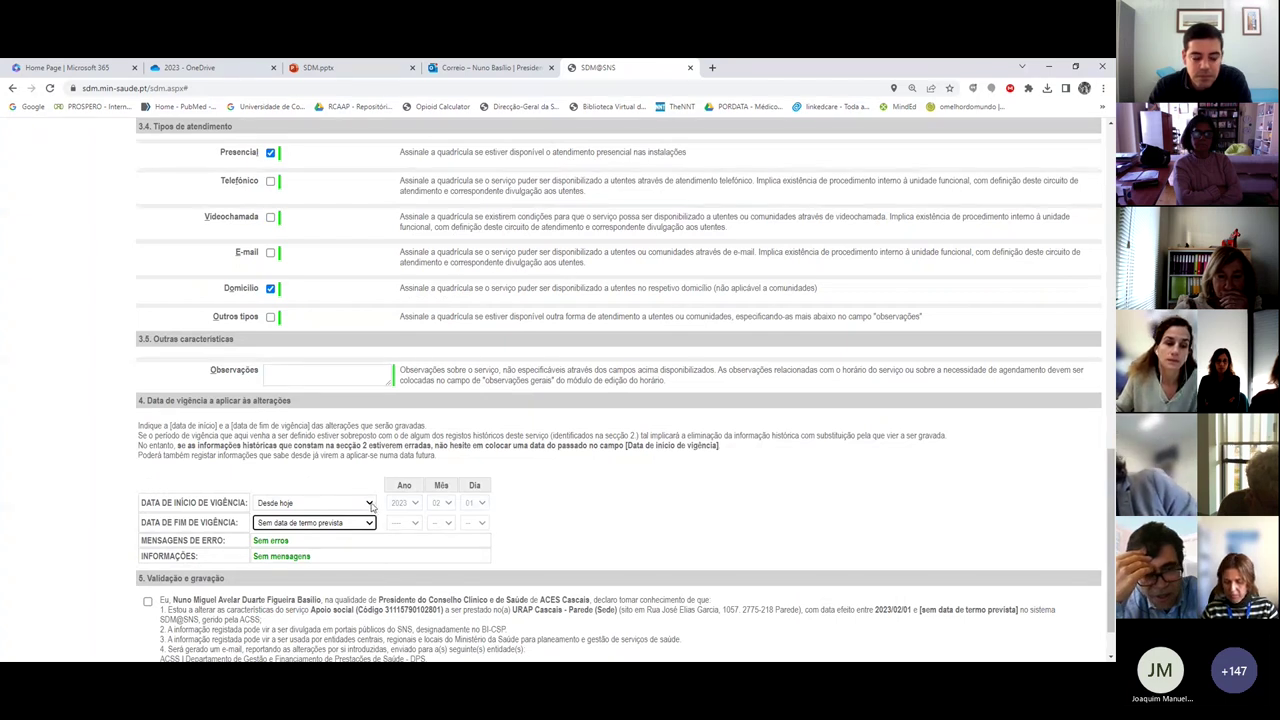
left_click(369, 505)
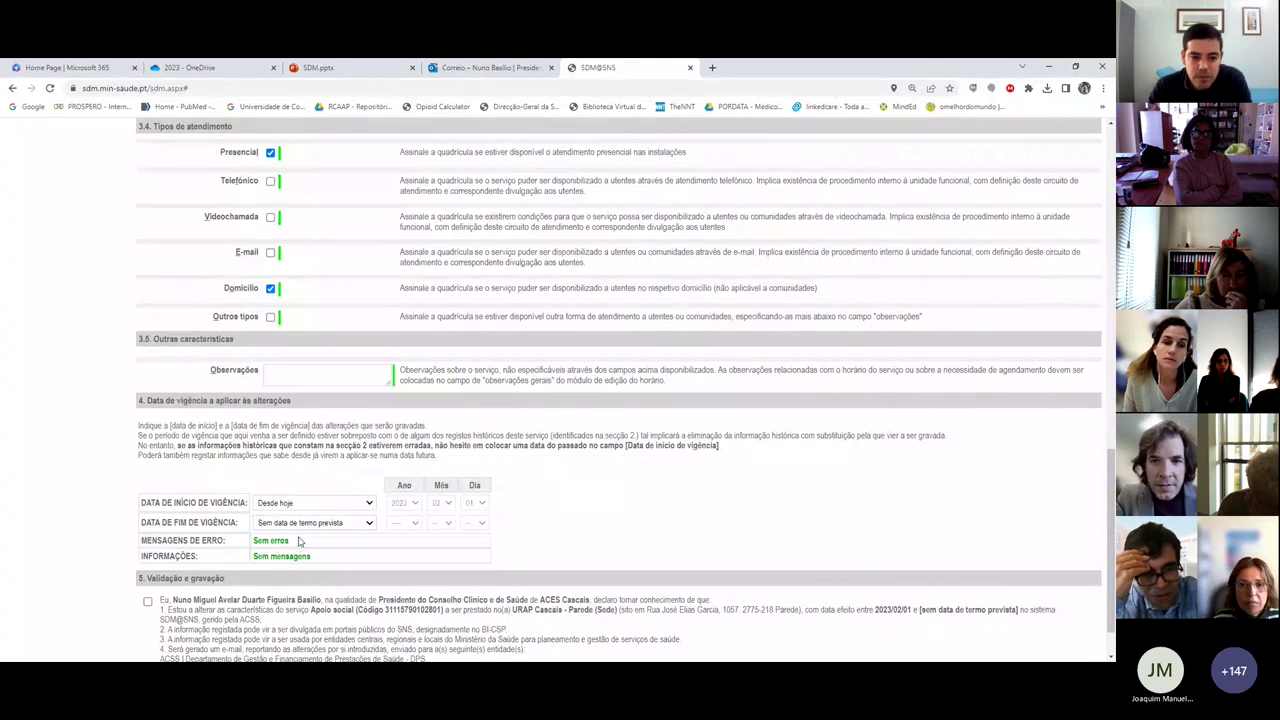
left_click(369, 503)
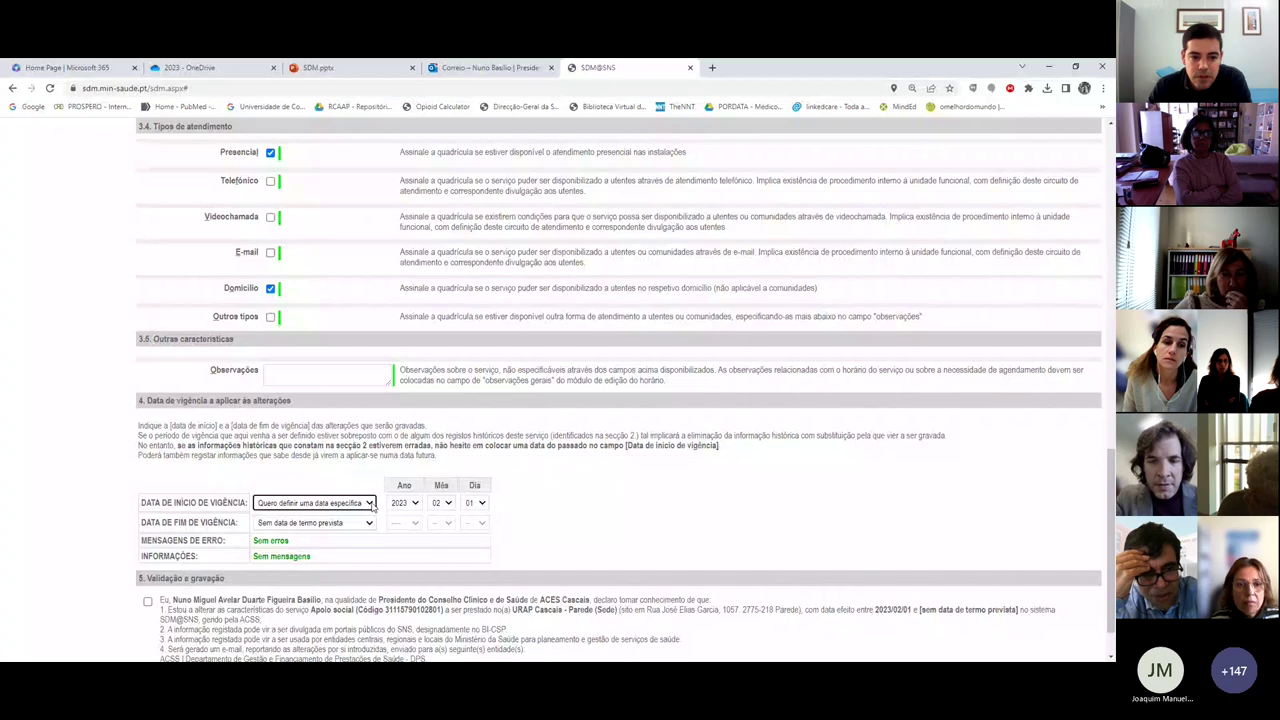
left_click(449, 503)
left_click(441, 520)
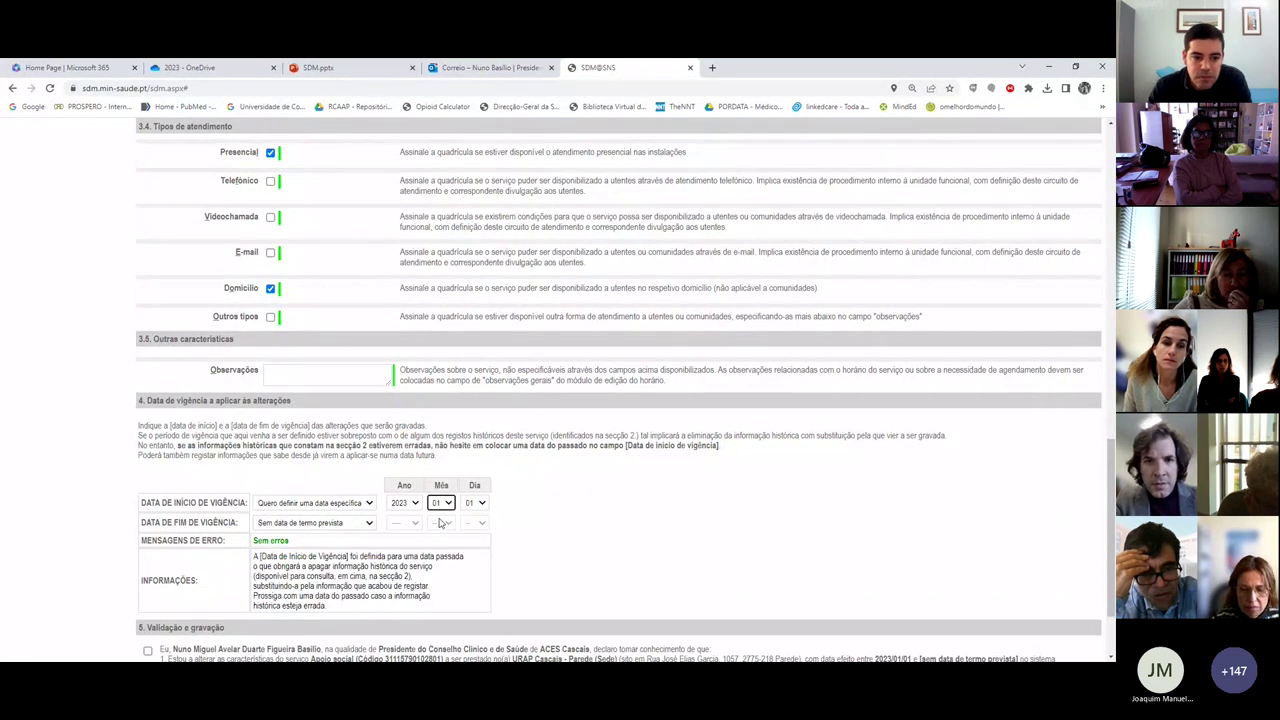
scroll(528, 534, "down", 1)
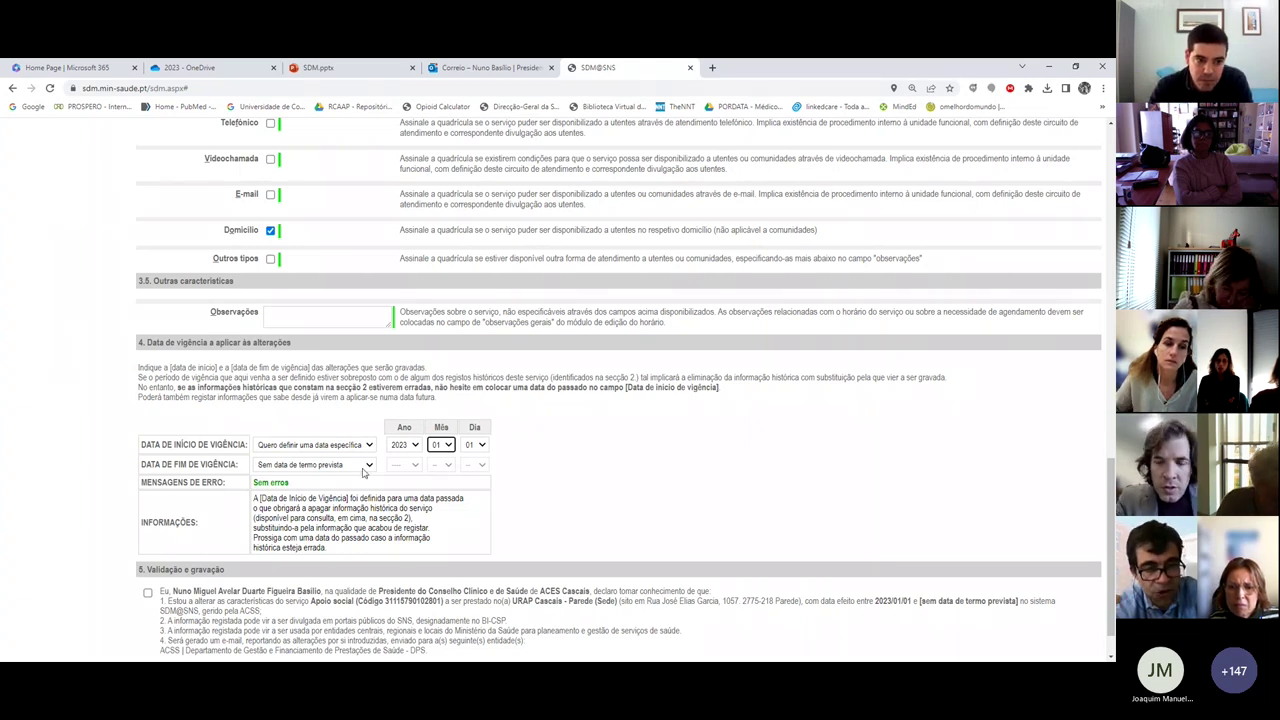
left_click(532, 469)
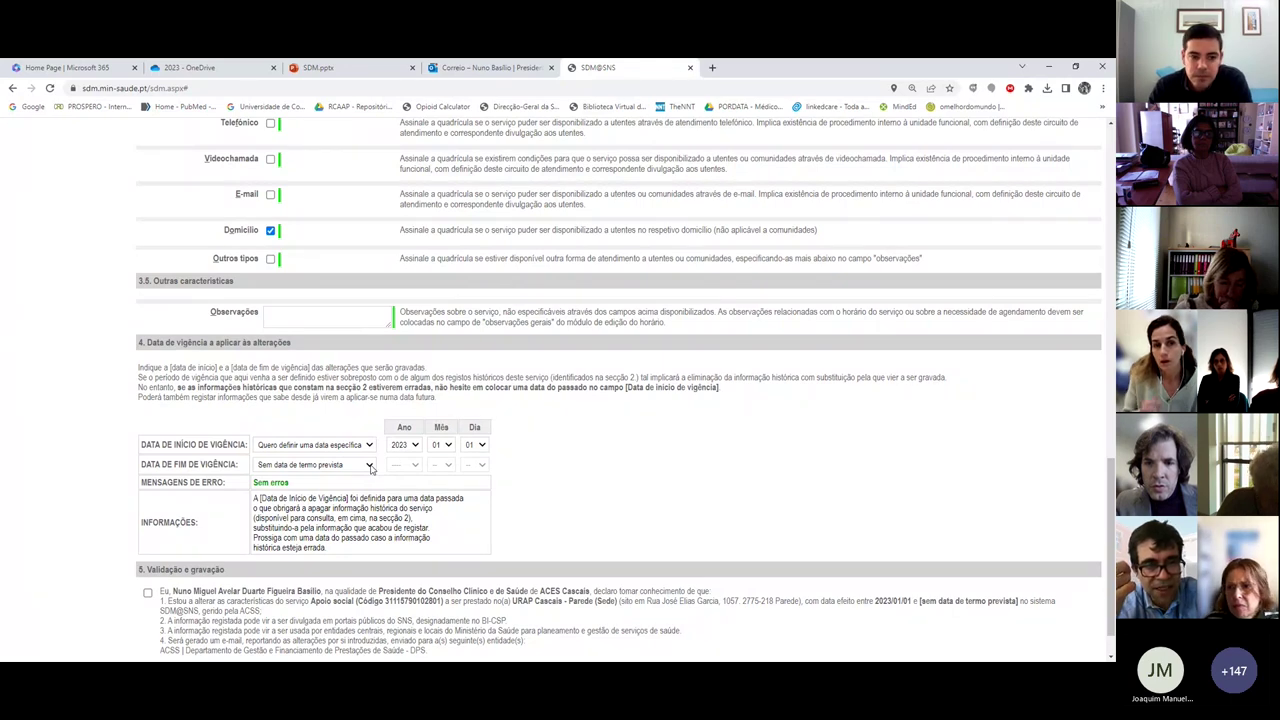
Step: Mark the Apoio social service as inactive in its general characteristics
scroll(339, 353, "up", 1)
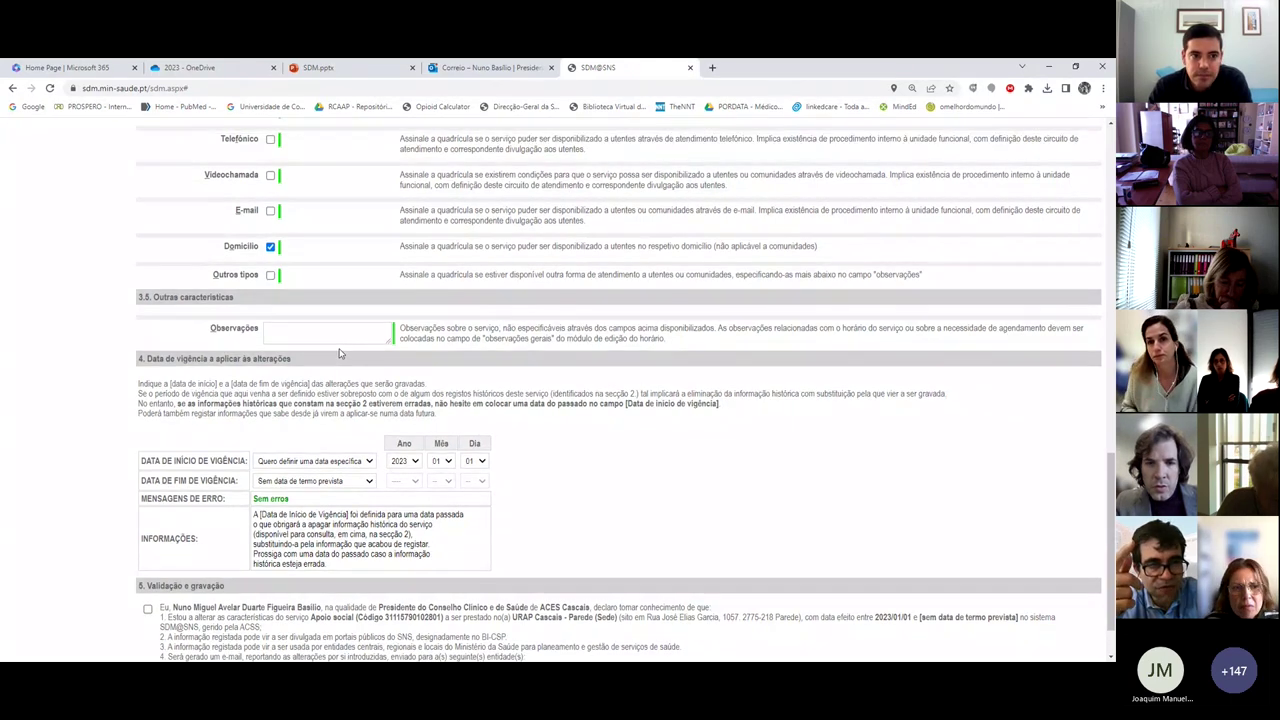
scroll(339, 353, "up", 10)
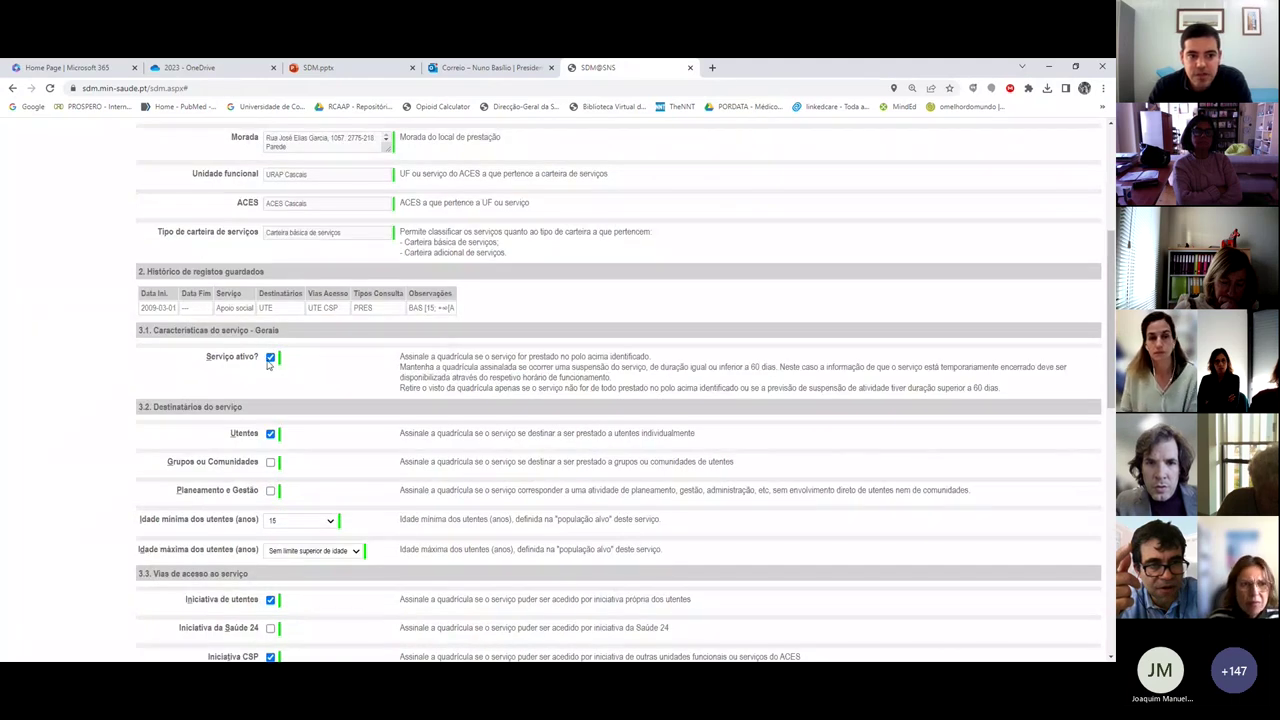
left_click(271, 358)
scroll(318, 382, "down", 1)
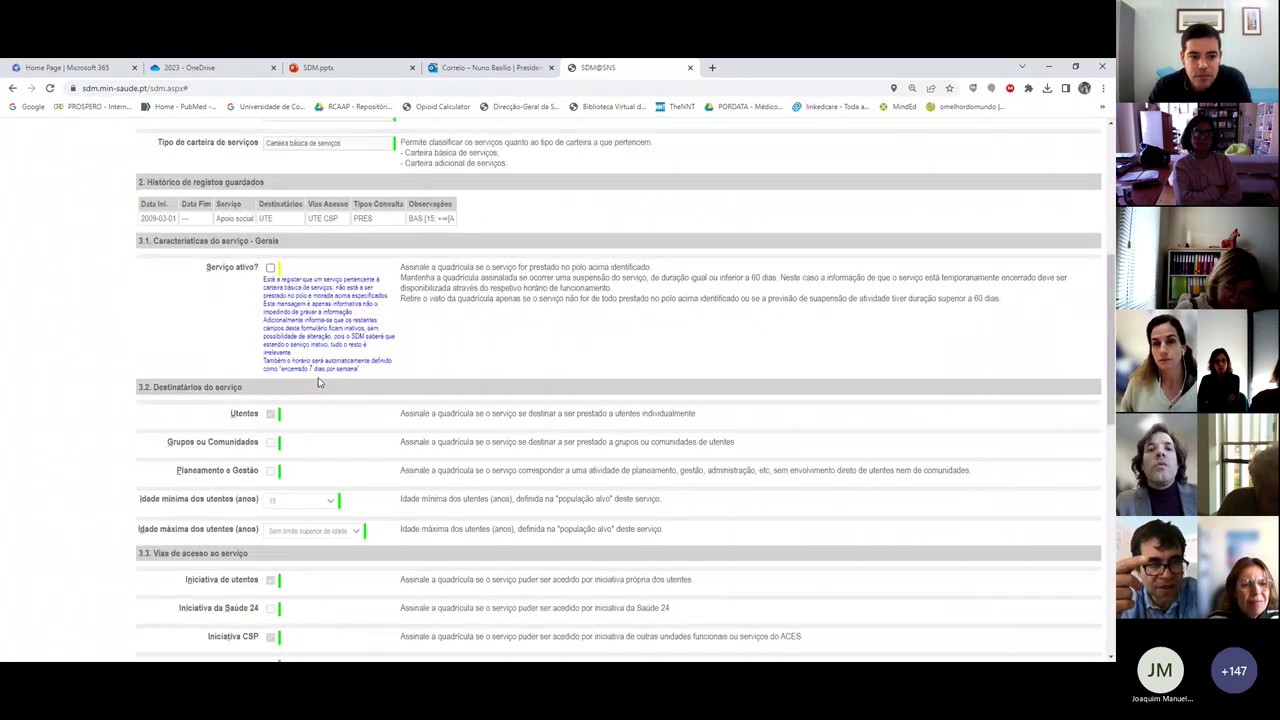
scroll(318, 382, "down", 10)
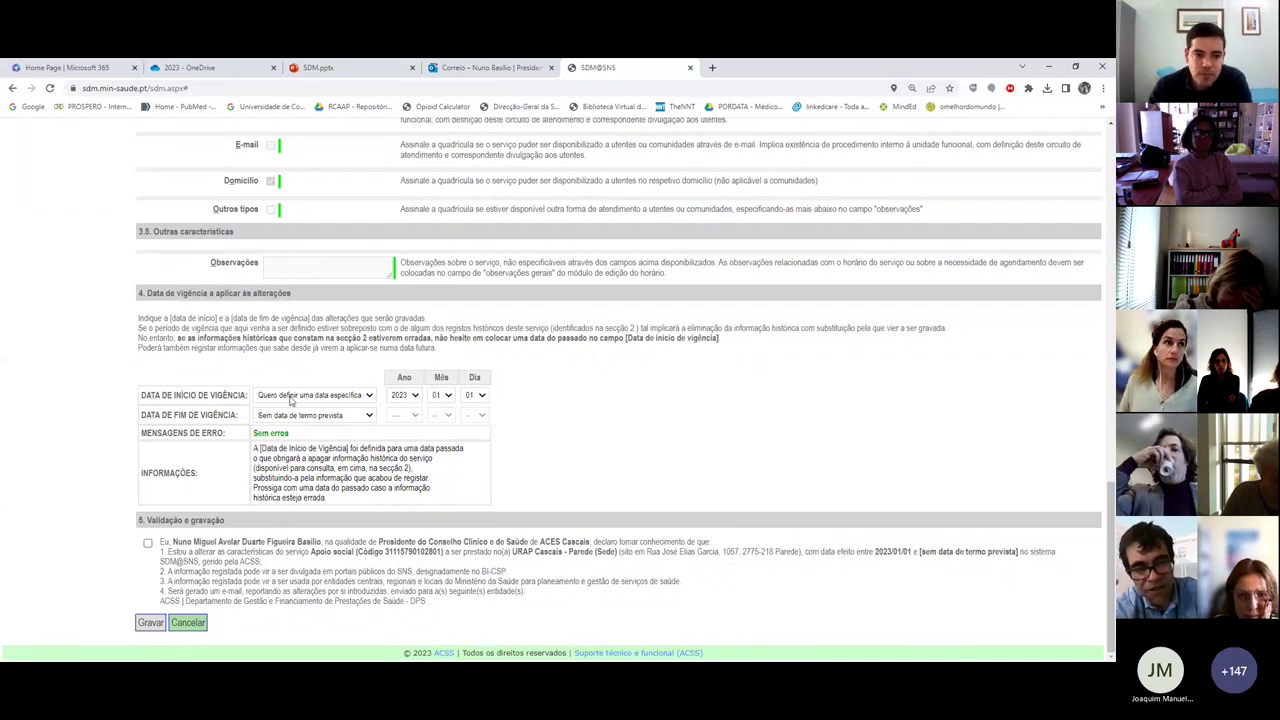
Step: Set the Apoio social changes' validity to start on 2023/04/01 and end on the specific date 2023/07/01
left_click(320, 396)
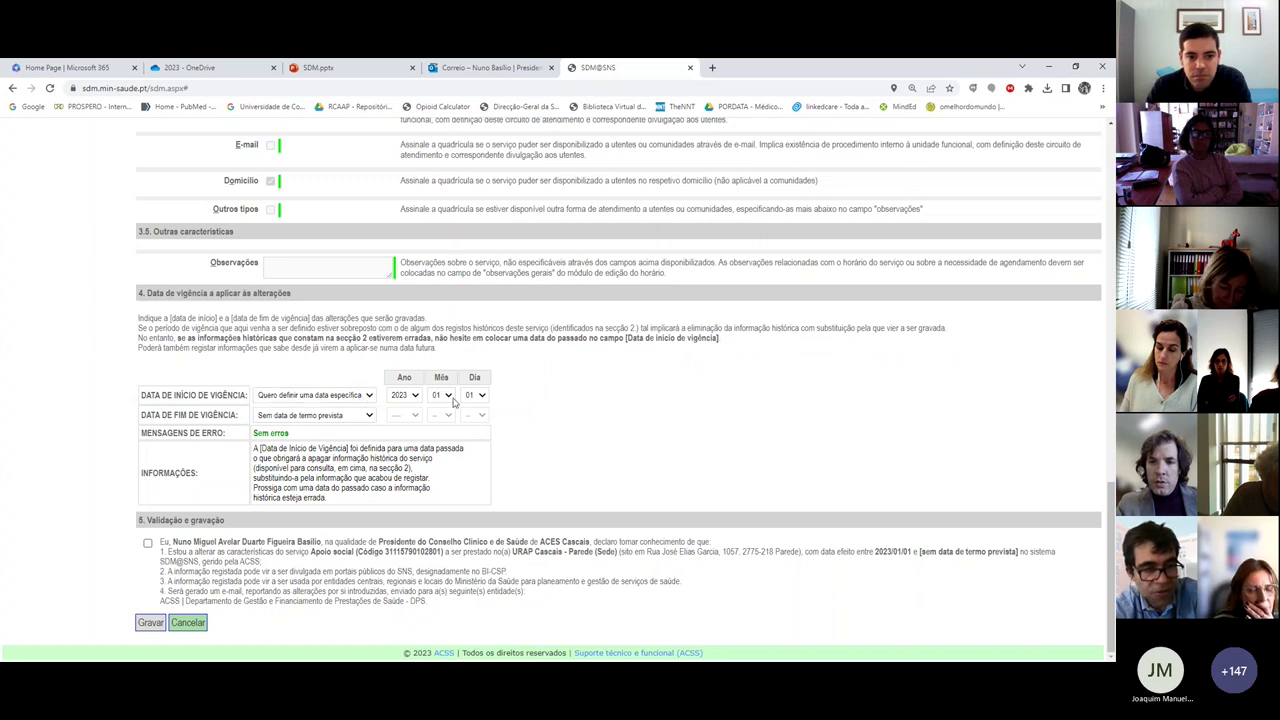
key("Down")
key("Down")
key("Down")
key("Tab")
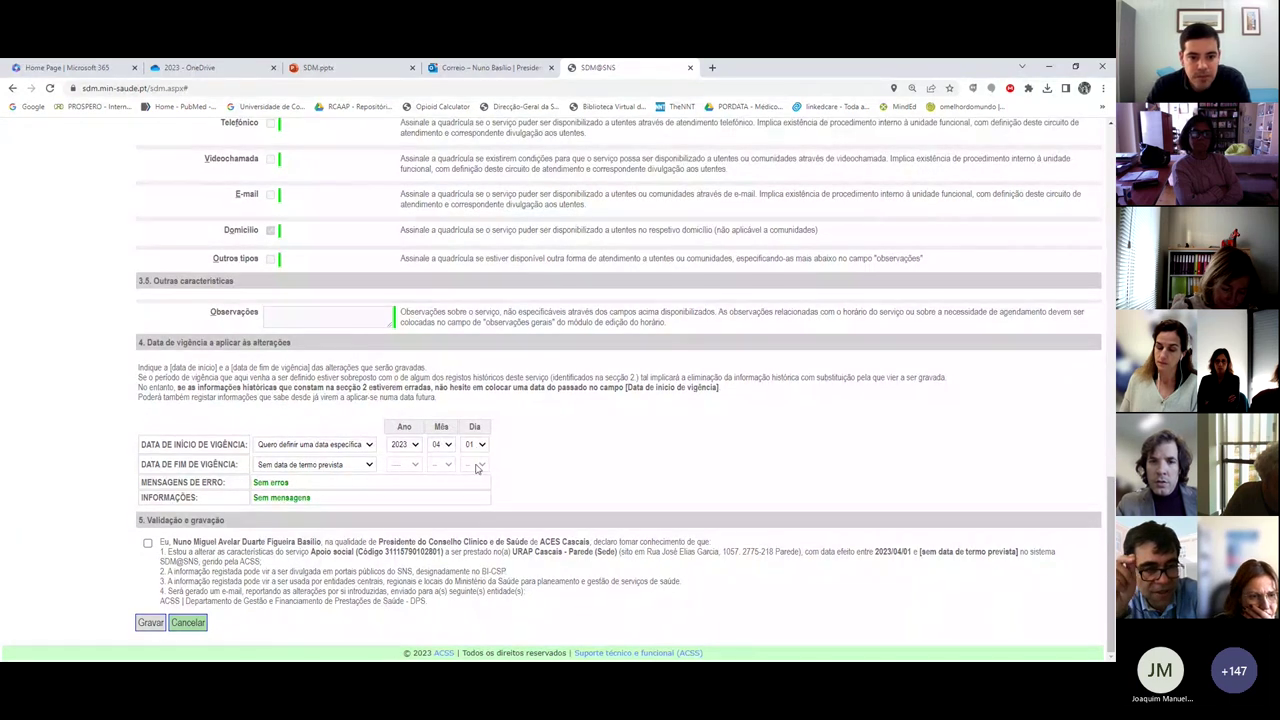
left_click(388, 468)
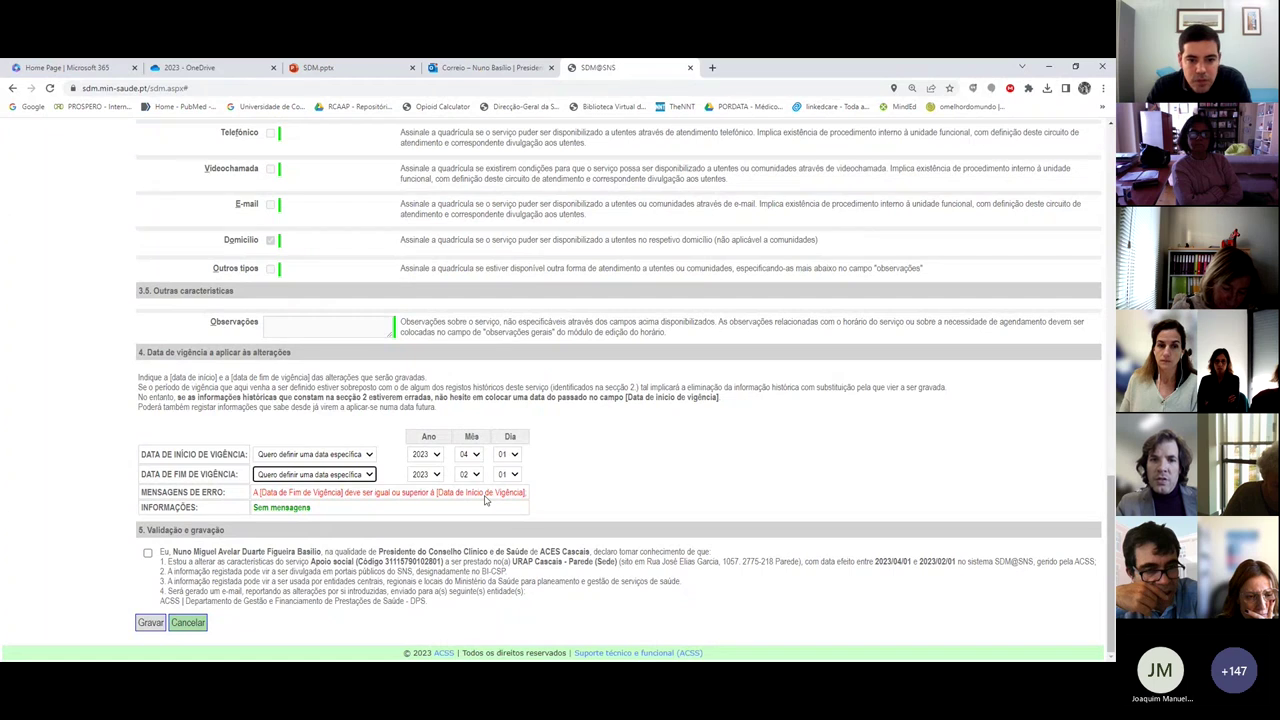
left_click(477, 476)
left_click(480, 562)
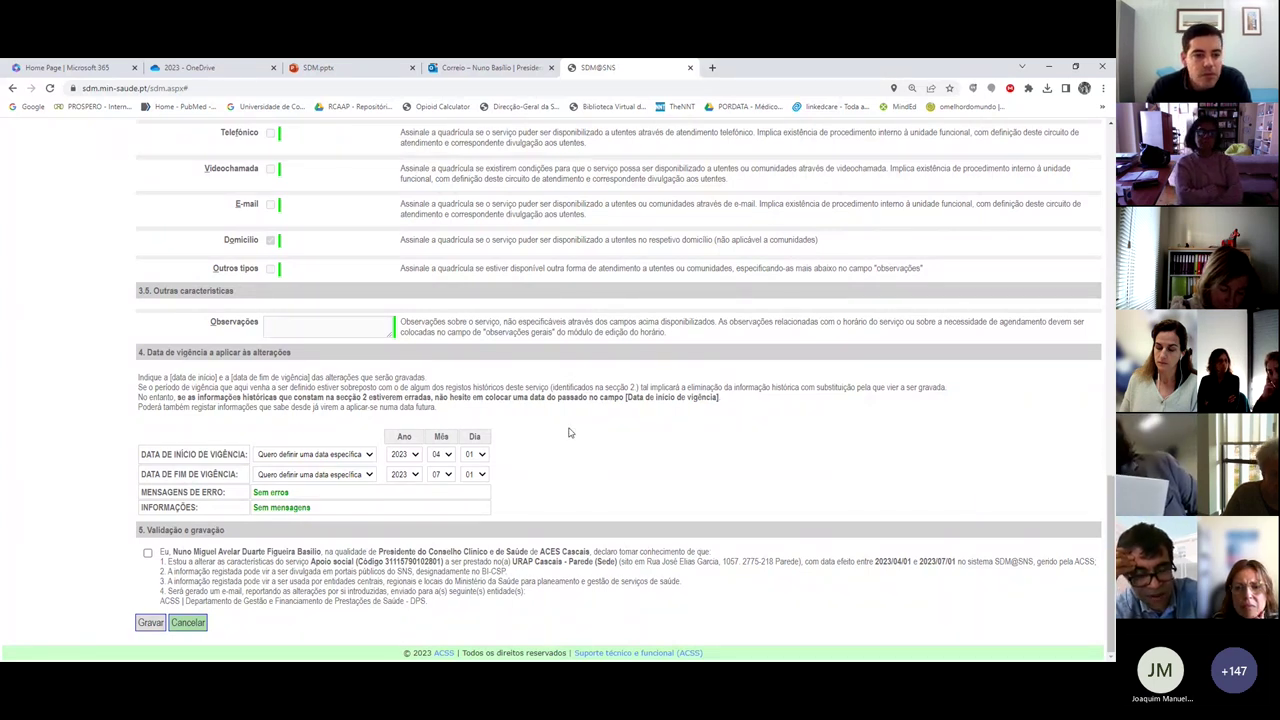
Step: Review the deactivated Apoio social form, accept the validation declaration, and cancel the changes without saving
scroll(570, 432, "up", 2)
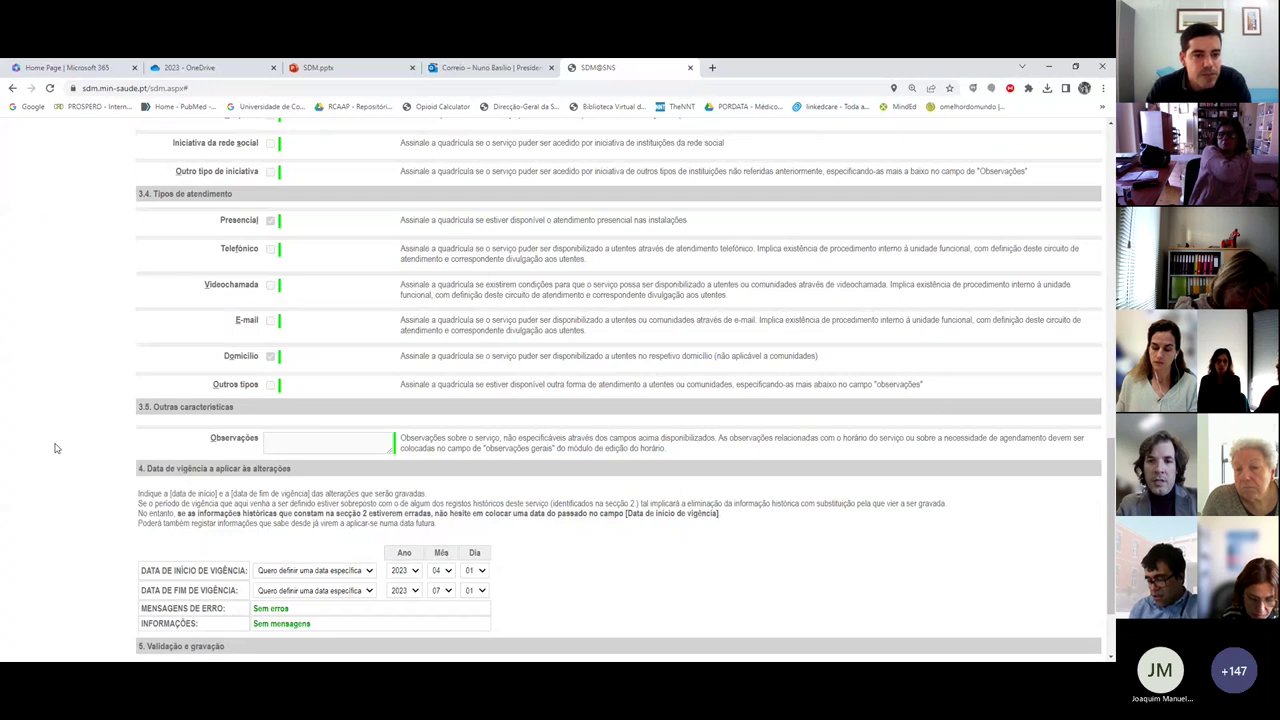
scroll(56, 448, "up", 8)
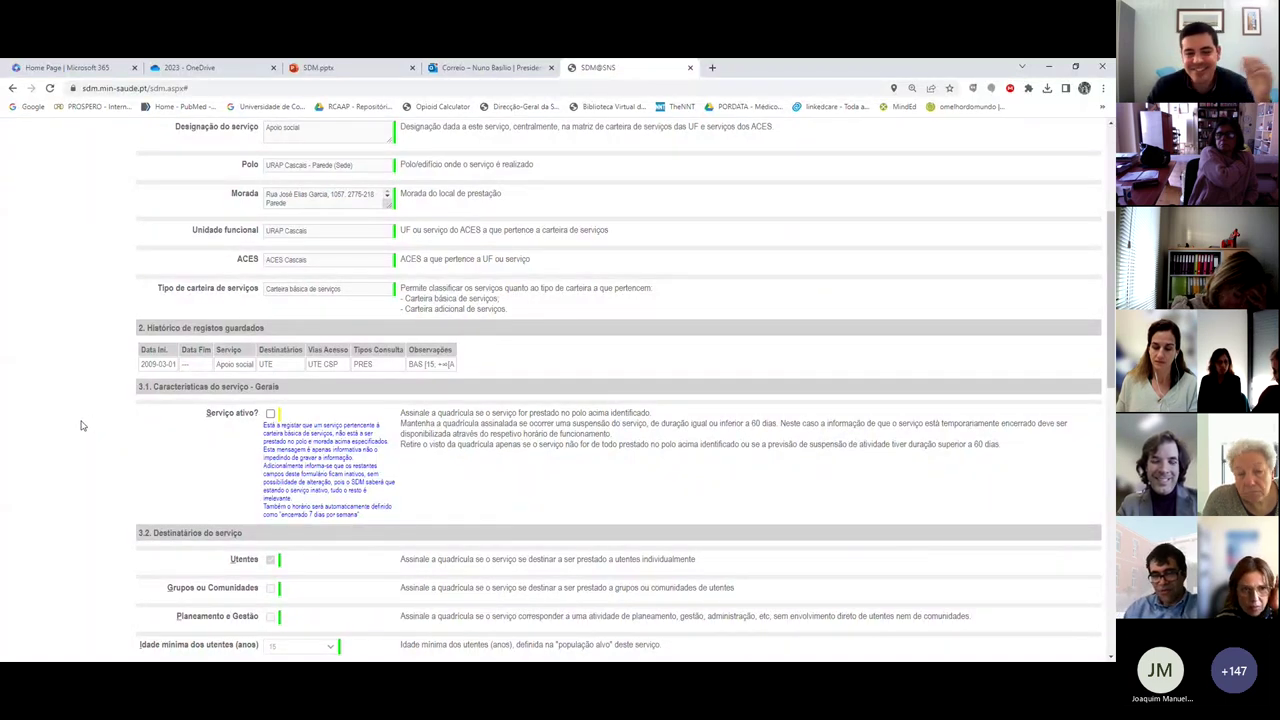
scroll(88, 454, "down", 1)
scroll(88, 454, "down", 5)
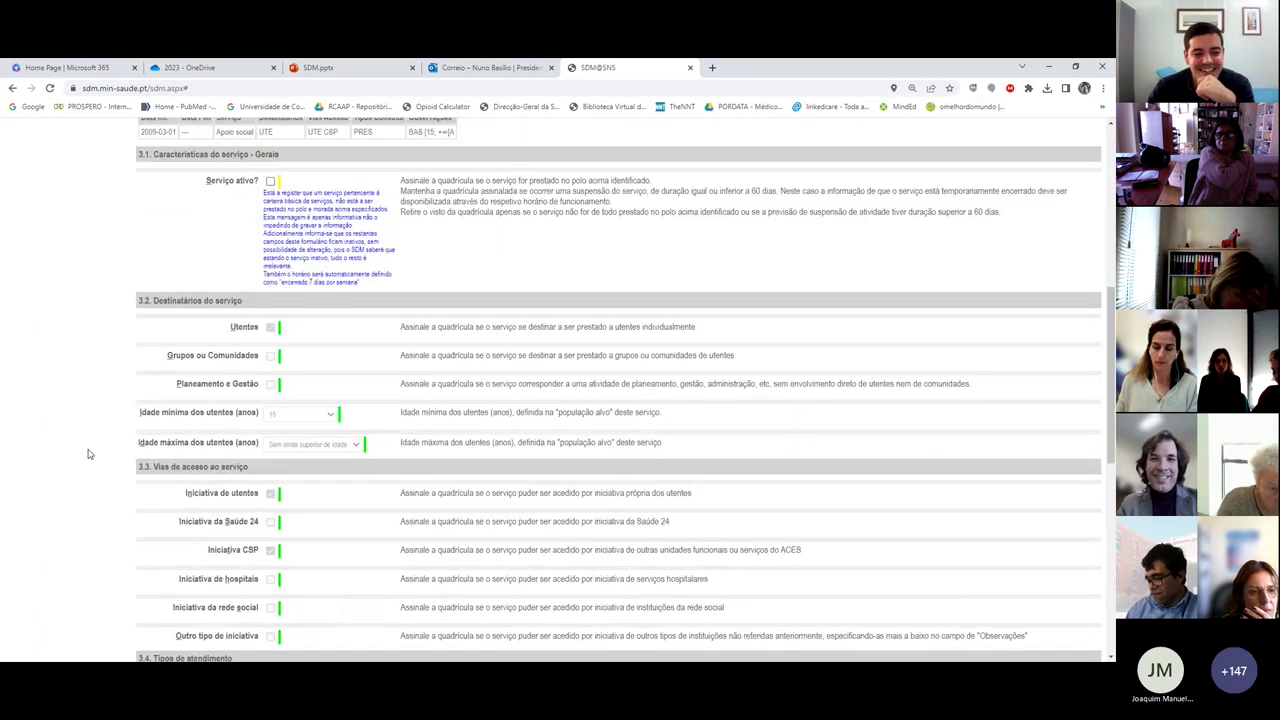
scroll(88, 454, "down", 3)
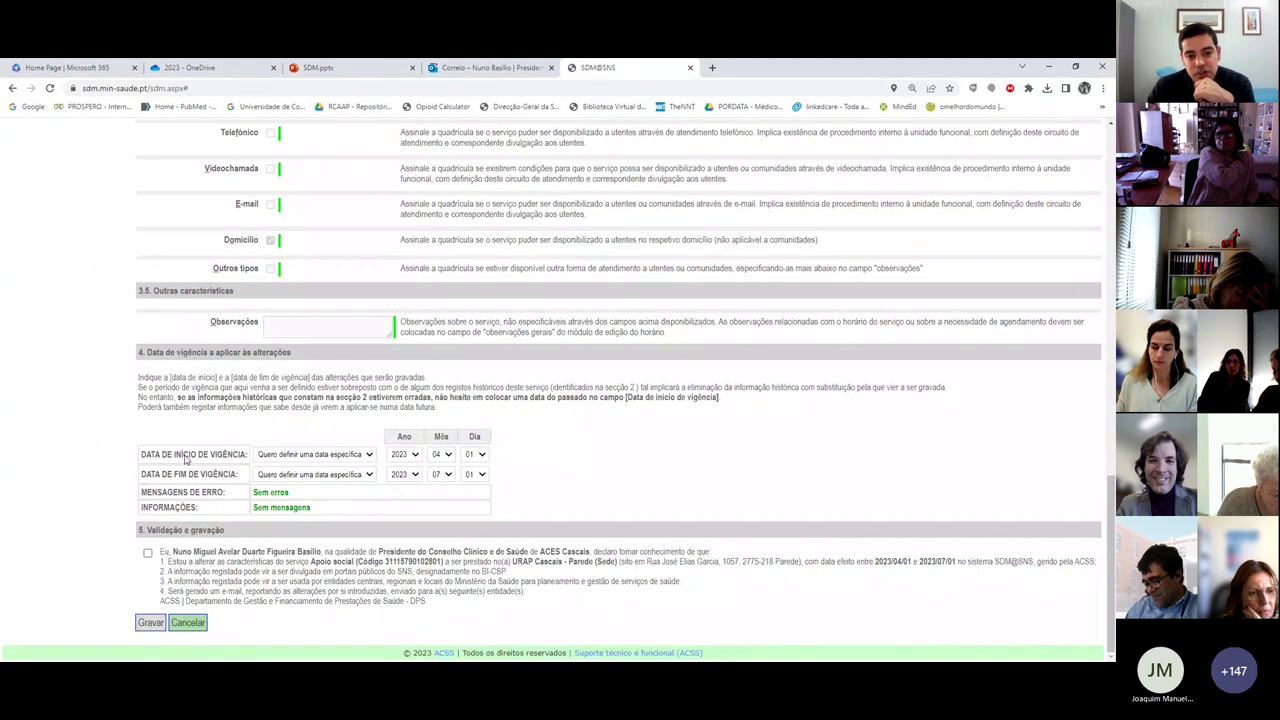
left_click(147, 553)
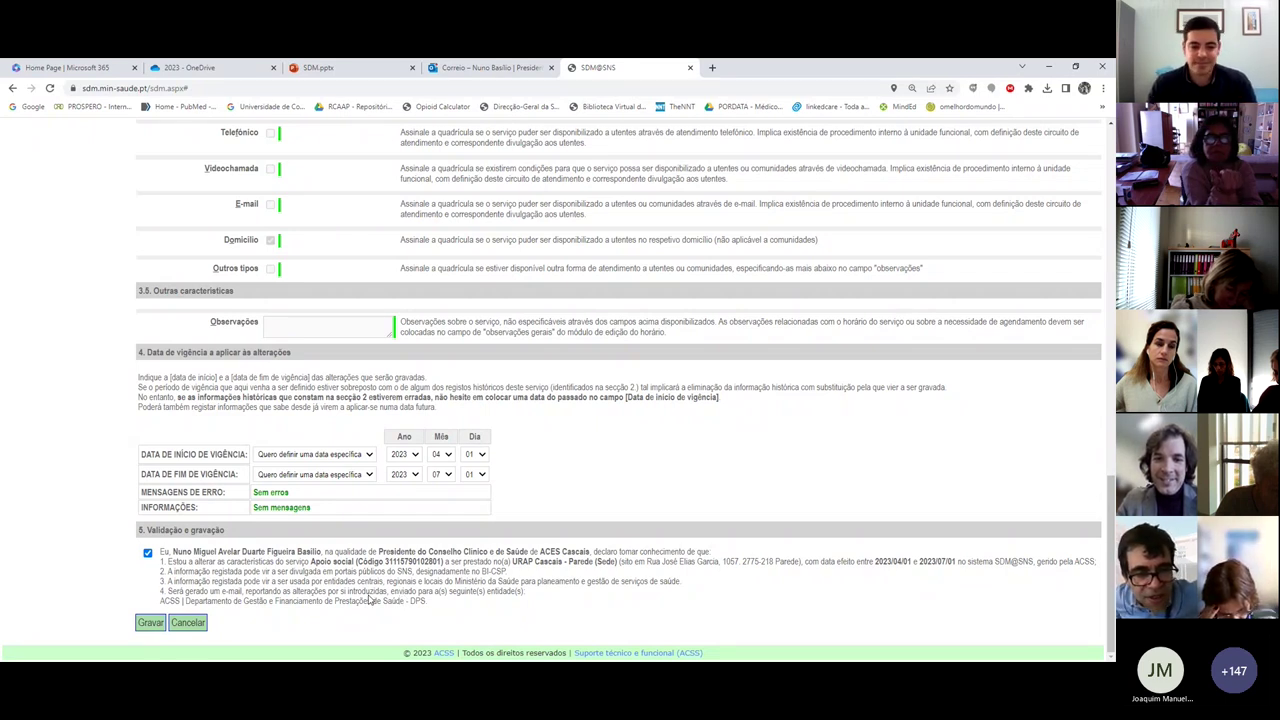
left_click(190, 623)
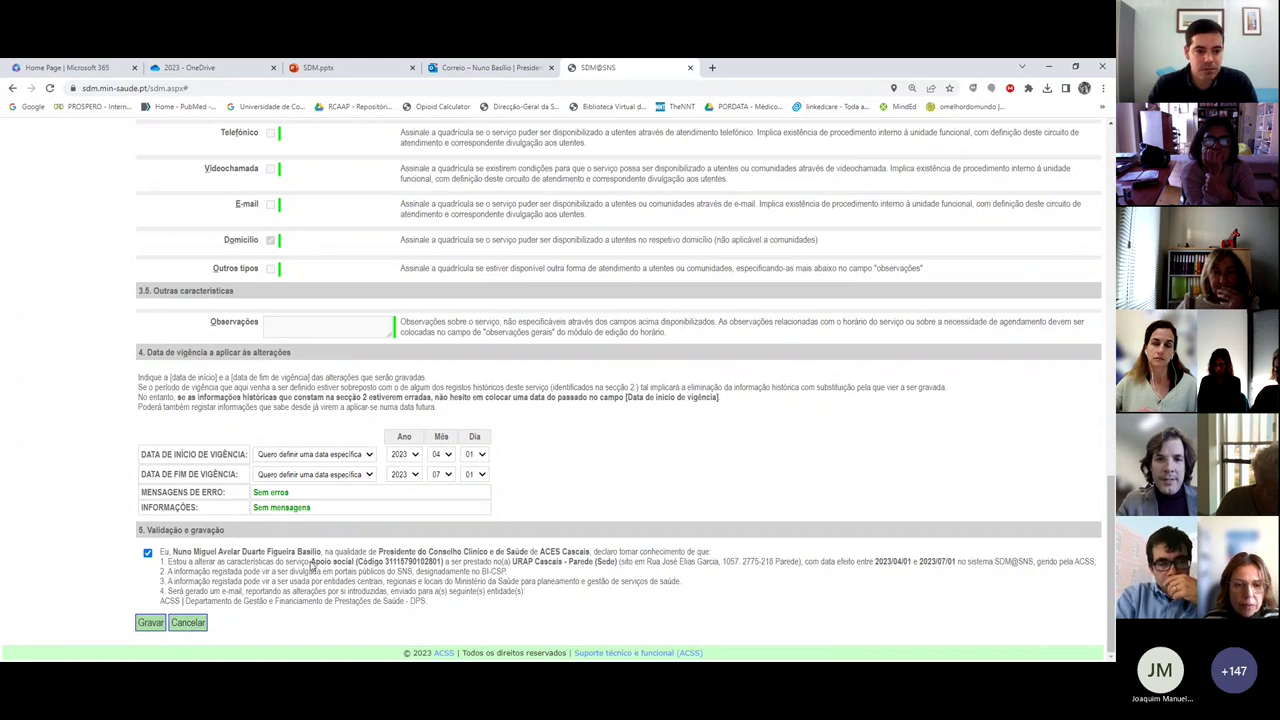
Step: Examine the general services in the URAP Cascais portfolio, including recipients, access routes, consultation types, observations and schedules
scroll(517, 329, "up", 10)
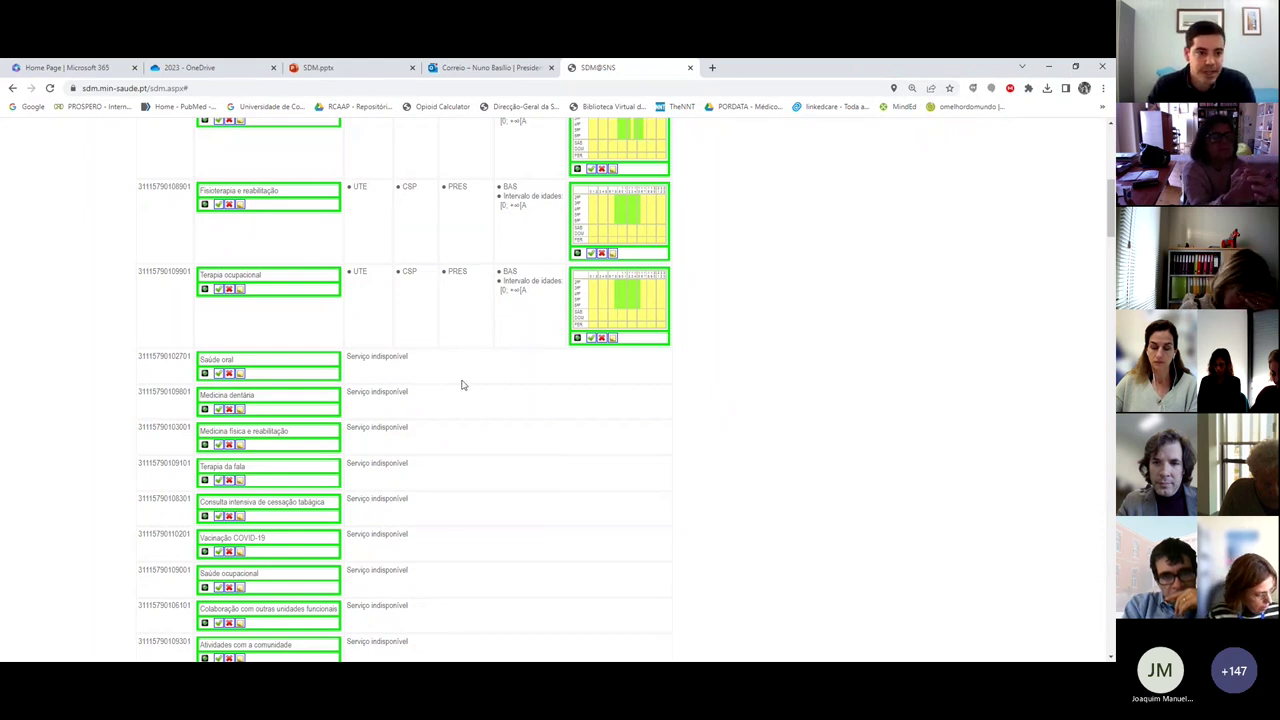
scroll(549, 377, "up", 4)
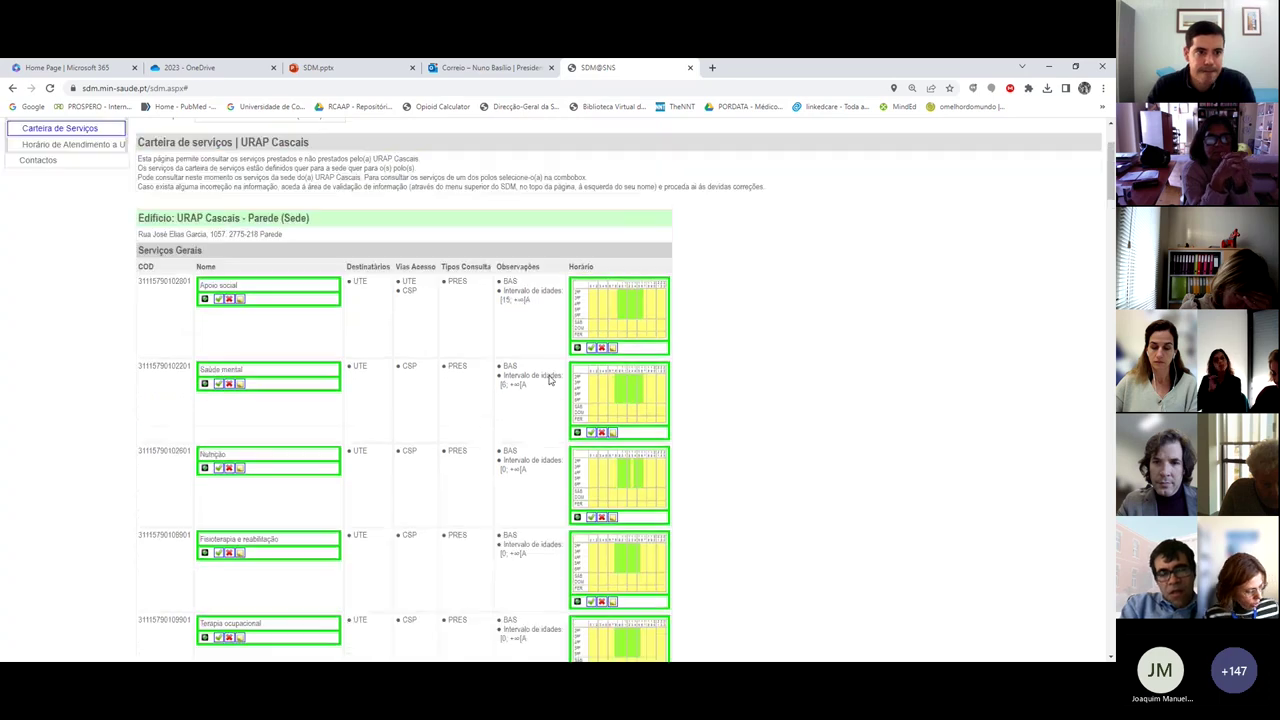
scroll(410, 318, "down", 2)
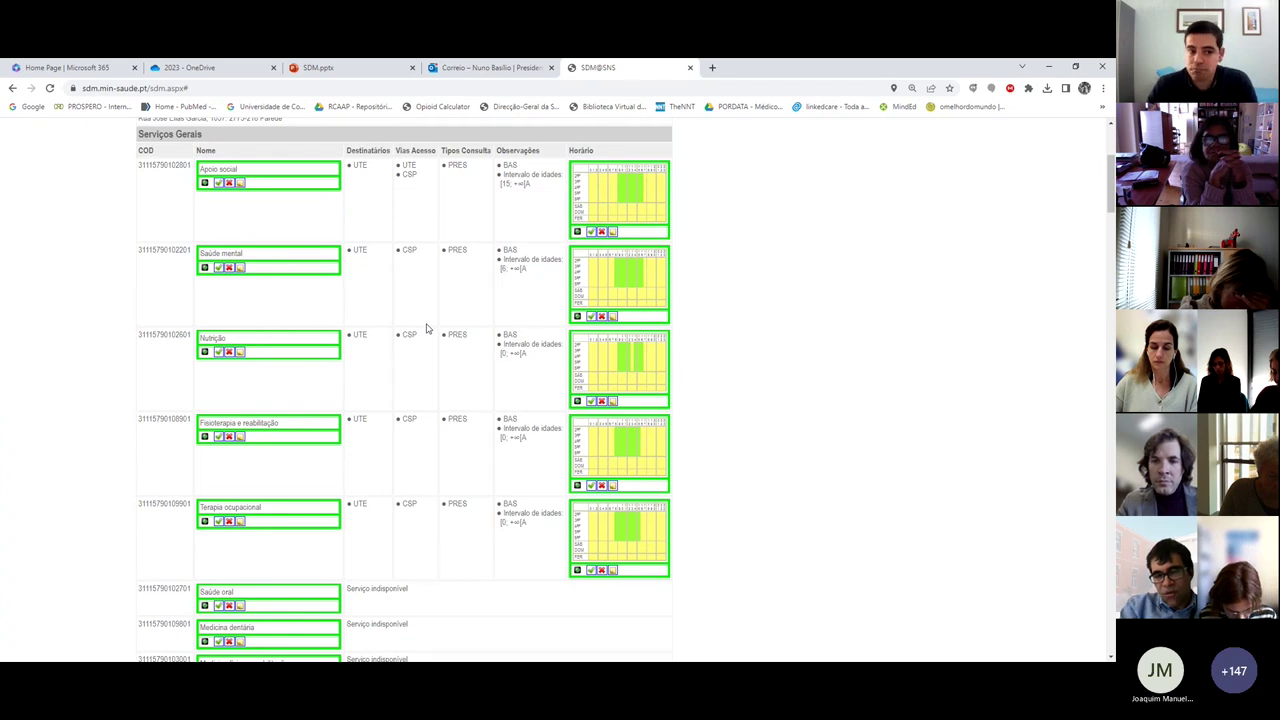
scroll(337, 259, "up", 2)
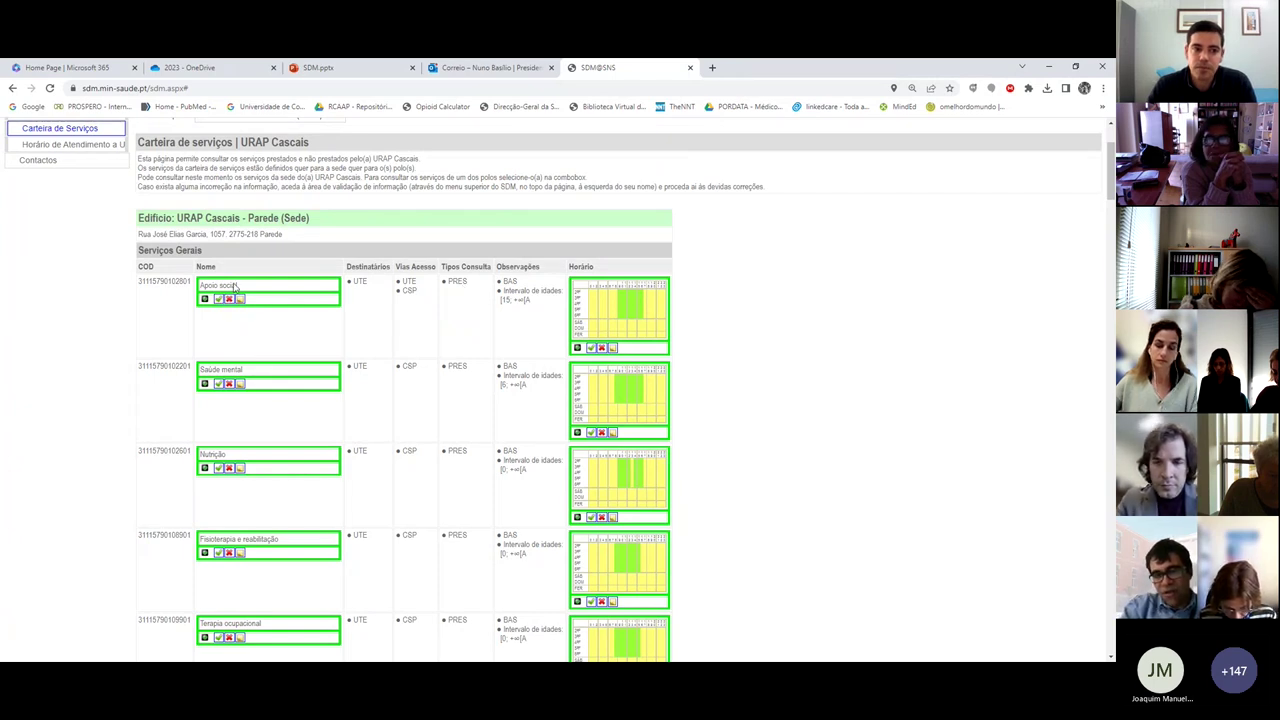
scroll(343, 310, "down", 1)
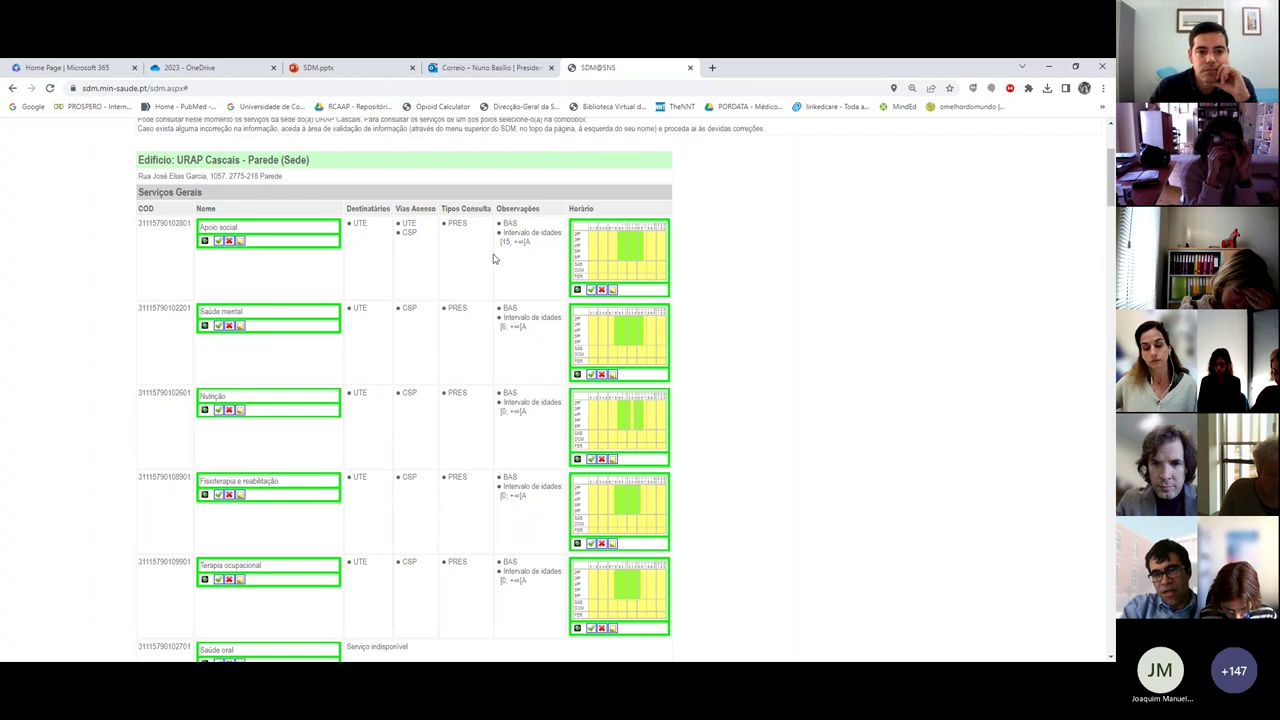
scroll(491, 257, "up", 1)
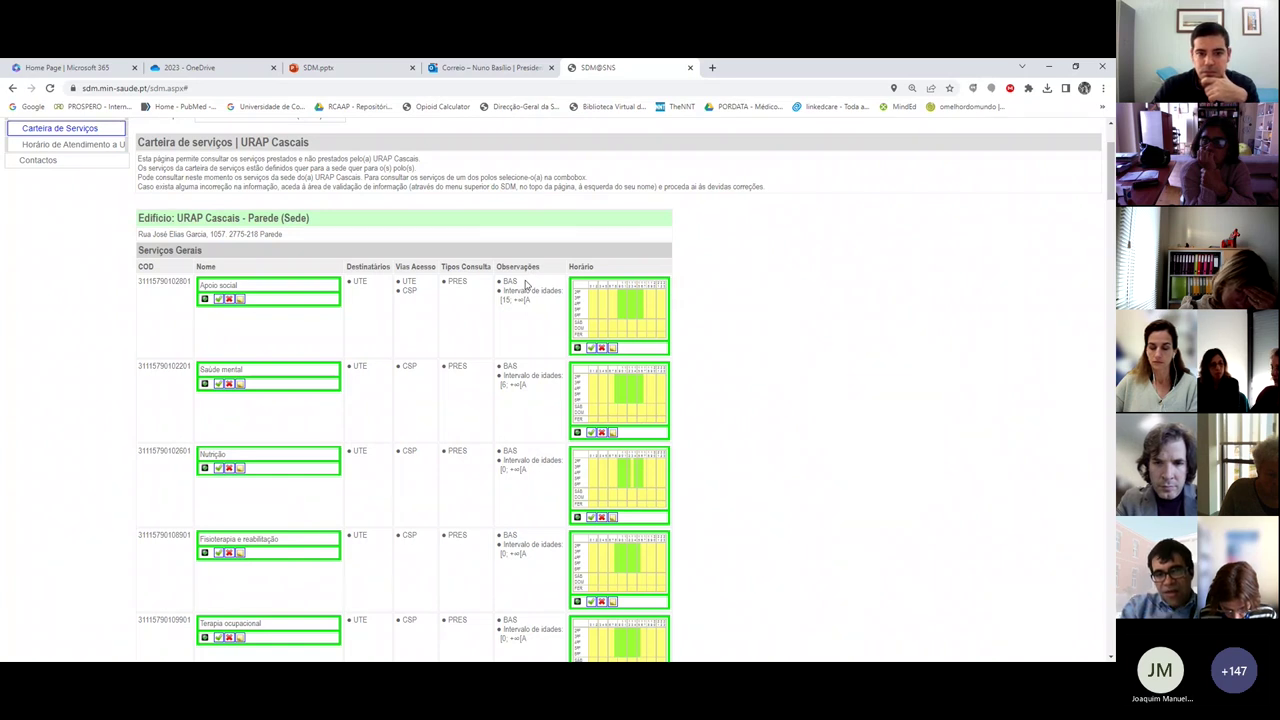
Step: Reopen the Apoio social service form to examine its saved record history and characteristics, and leave it without saving
left_click(240, 300)
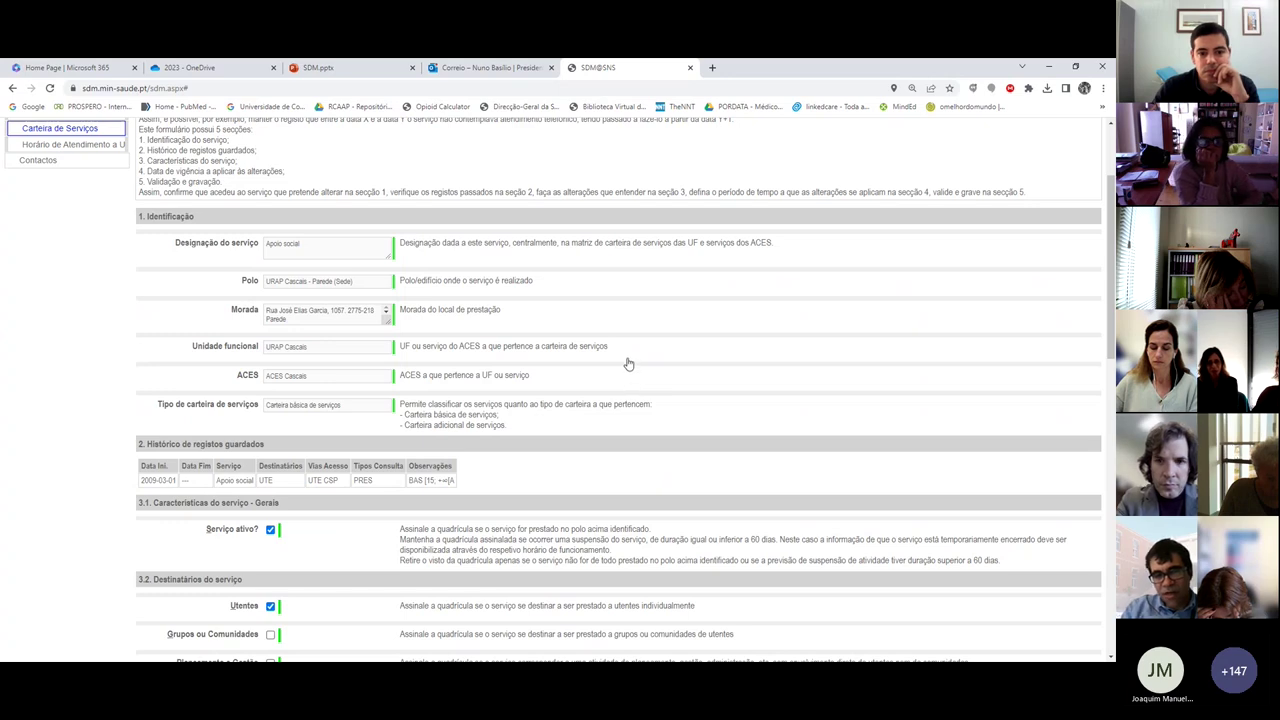
scroll(628, 364, "down", 2)
scroll(641, 365, "down", 1)
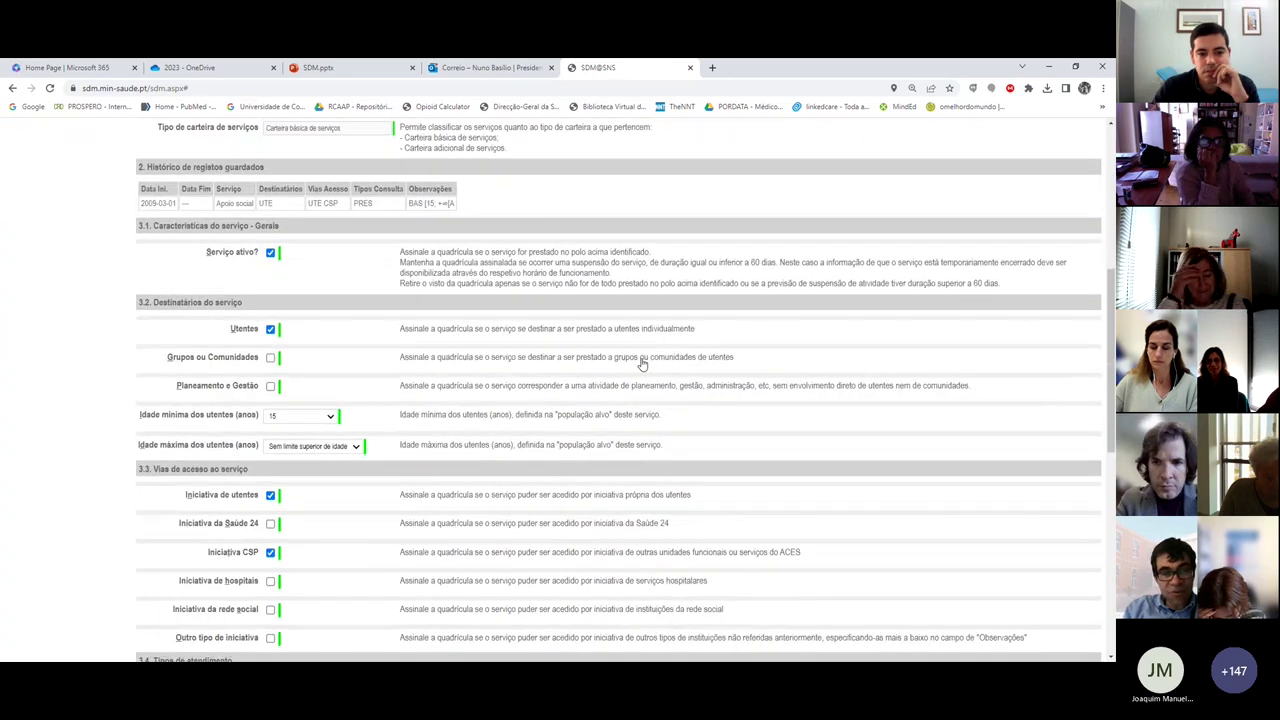
scroll(636, 355, "down", 1)
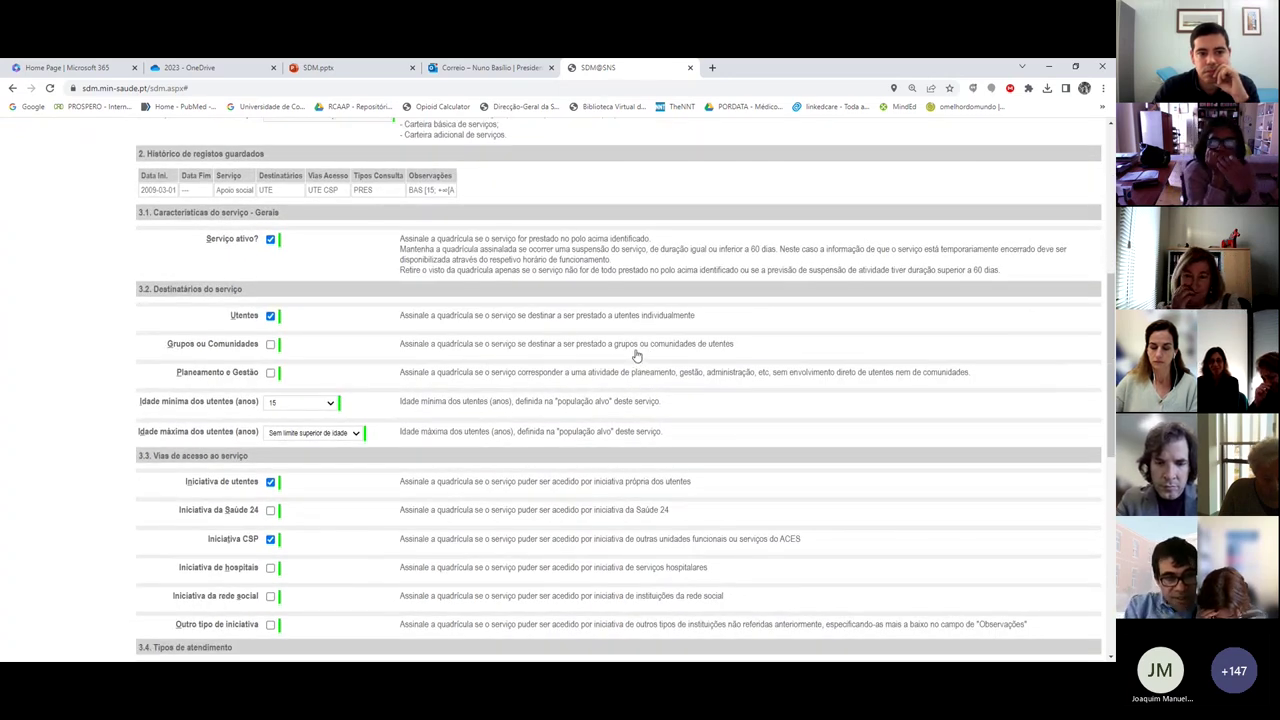
scroll(386, 259, "up", 4)
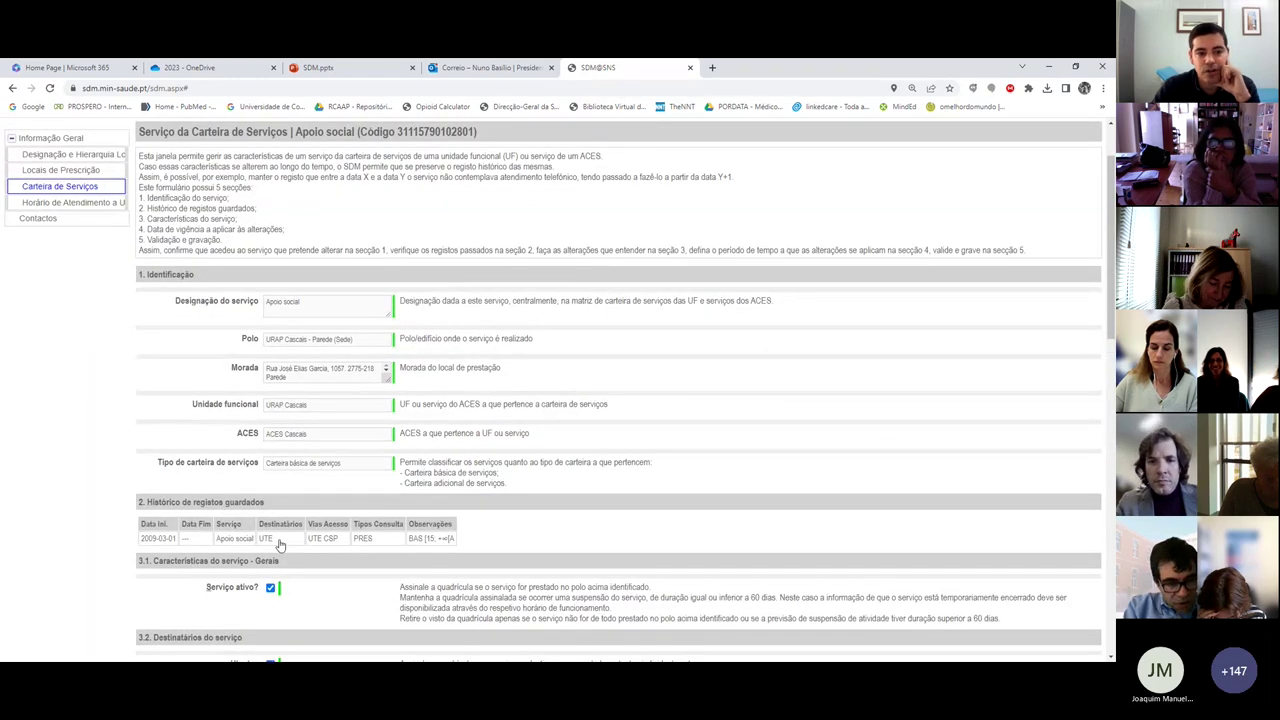
scroll(226, 542, "down", 1)
left_click_drag(152, 445, 265, 447)
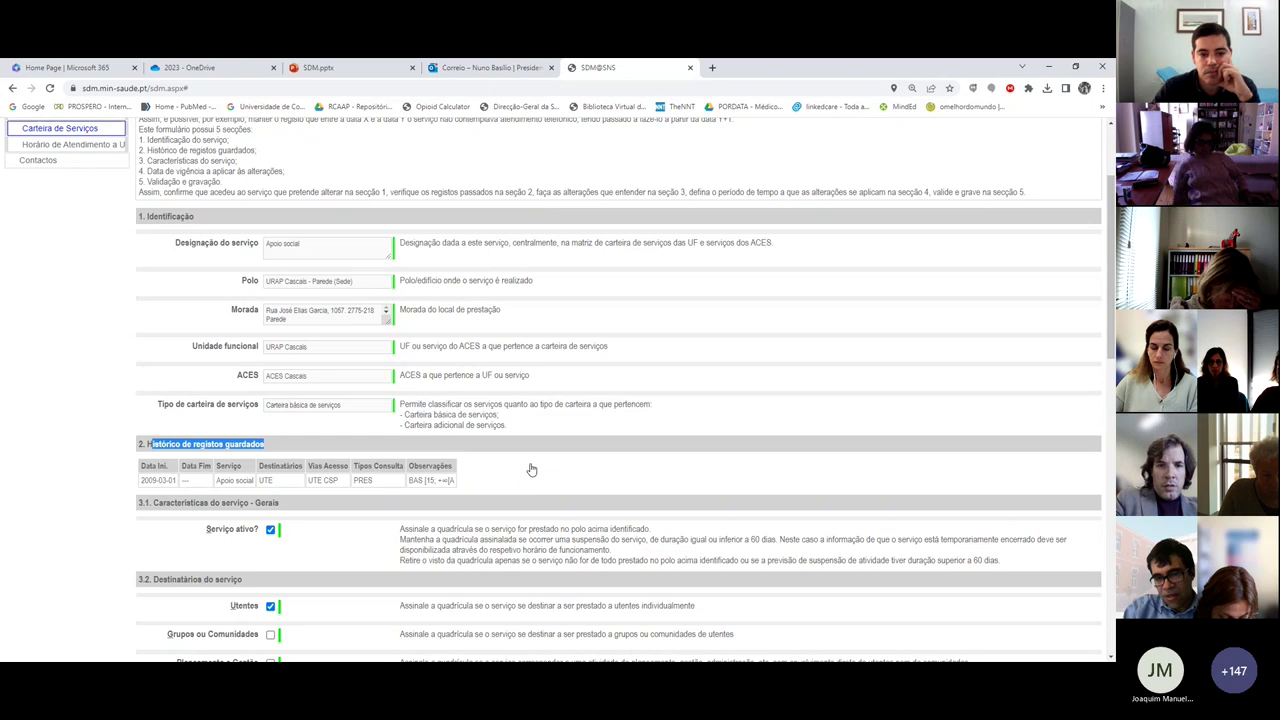
scroll(531, 468, "down", 4)
scroll(531, 468, "down", 5)
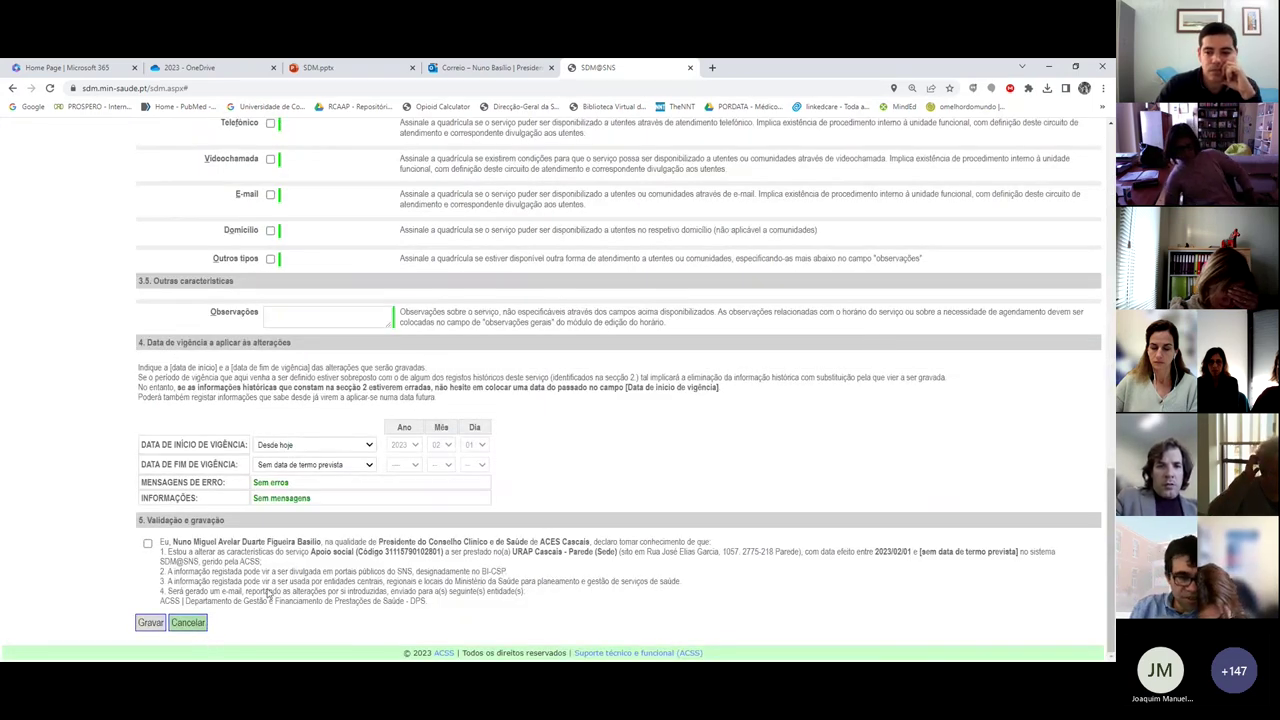
left_click(188, 622)
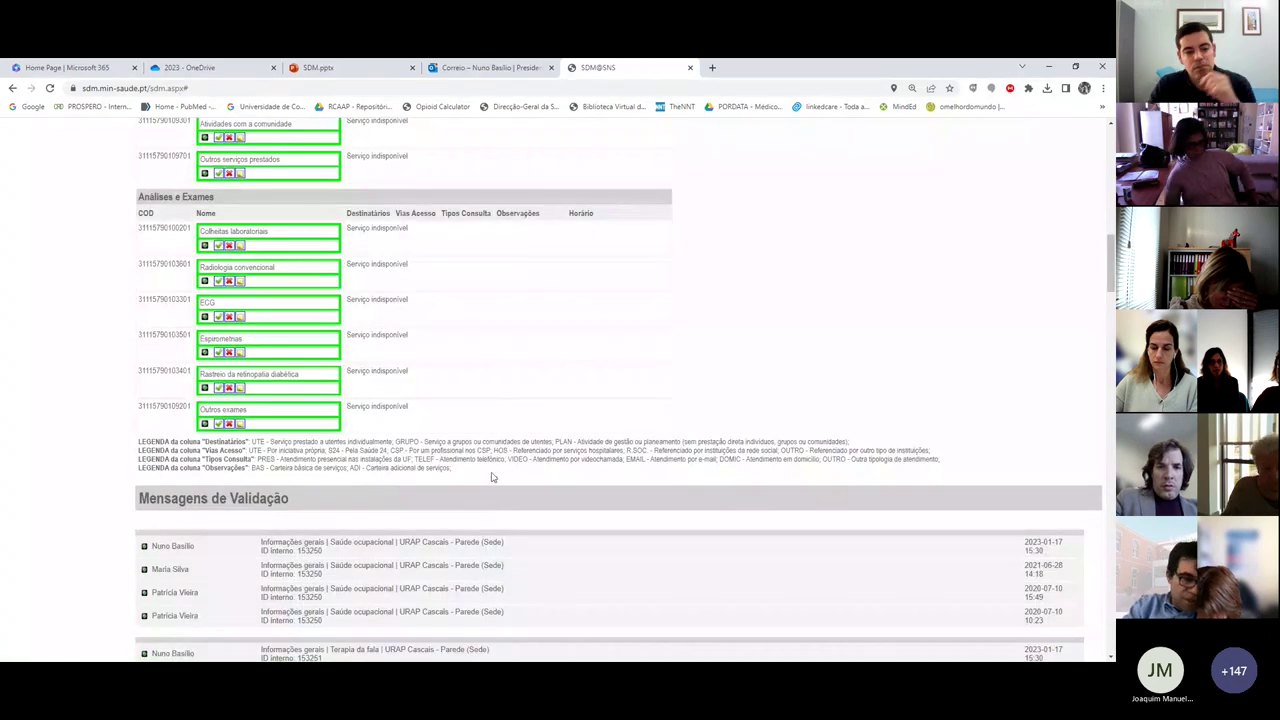
Step: Look through the general services and the tests and exams listed for the URAP Cascais - Parede (Sede) building
scroll(485, 435, "up", 15)
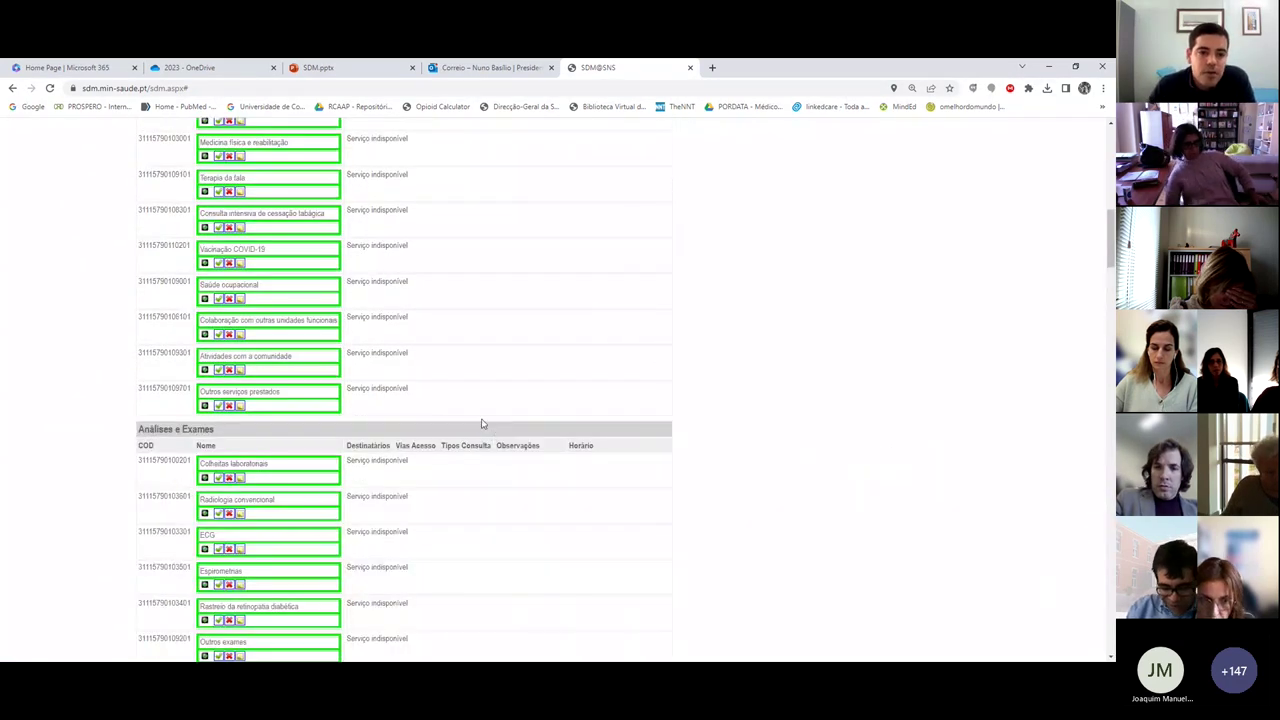
scroll(481, 424, "up", 3)
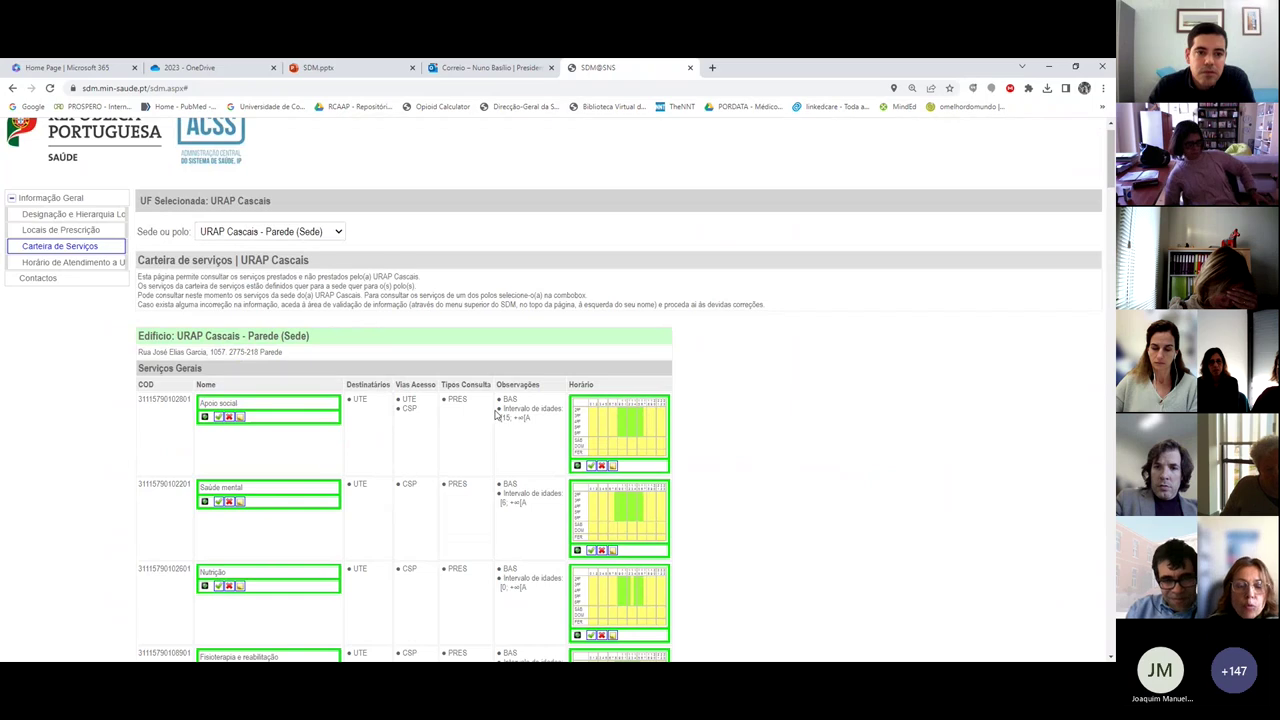
scroll(481, 424, "down", 5)
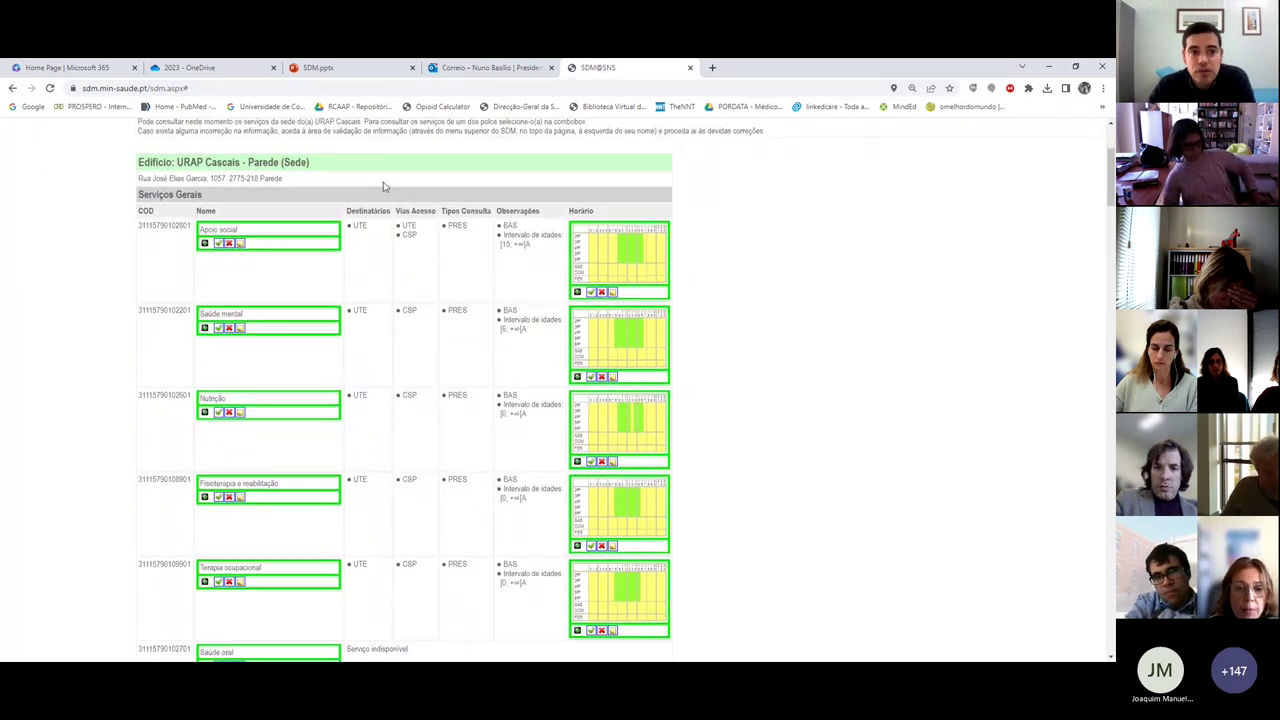
scroll(345, 187, "up", 1)
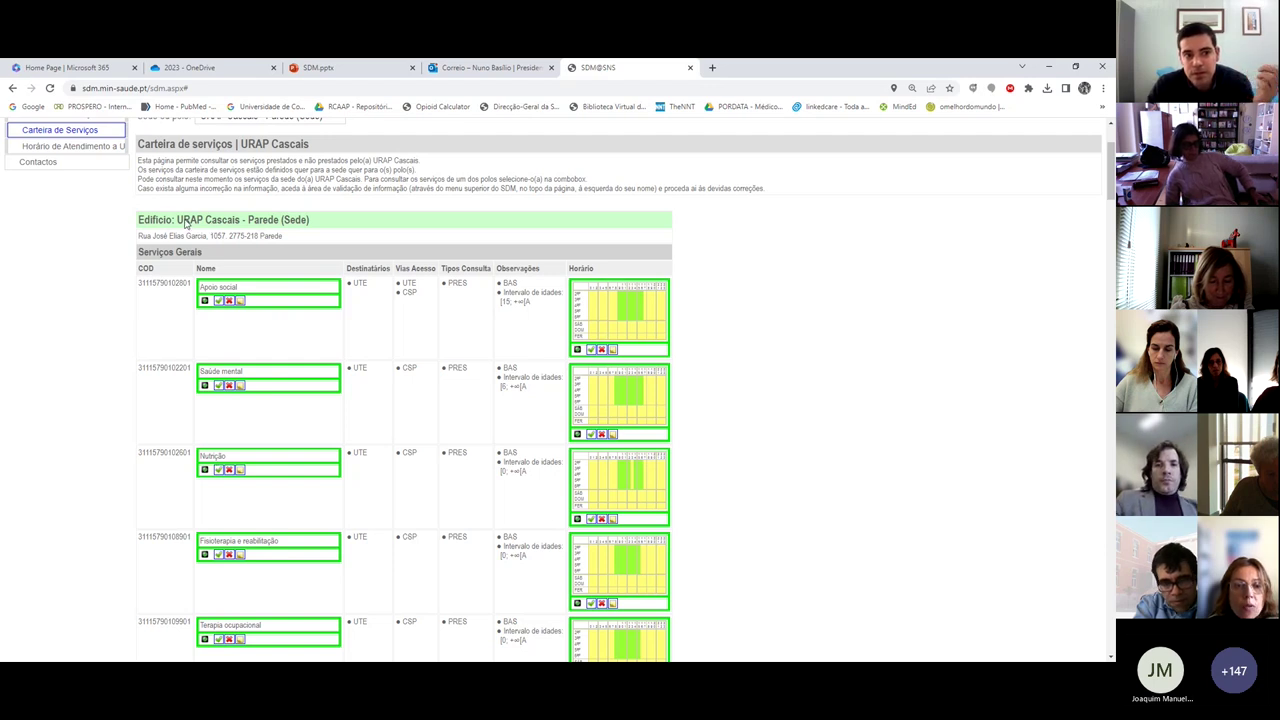
left_click_drag(184, 224, 309, 227)
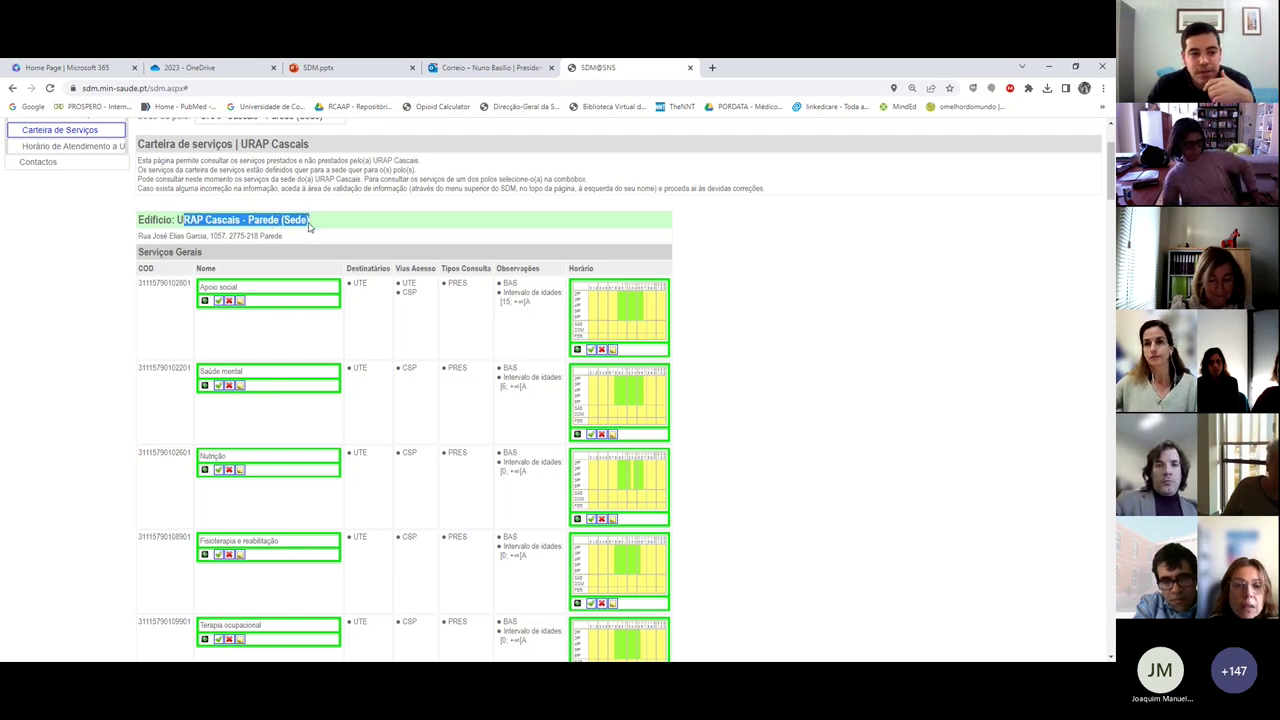
scroll(414, 366, "down", 10)
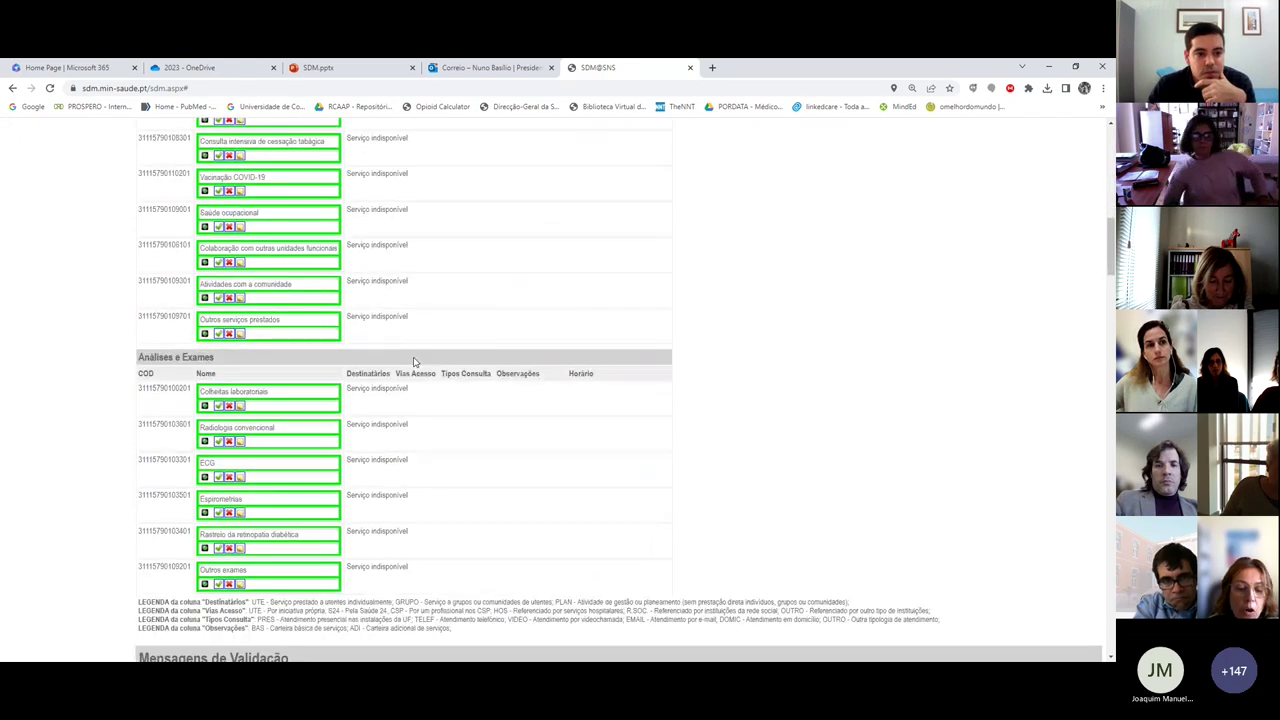
scroll(414, 362, "down", 1)
scroll(416, 362, "up", 3)
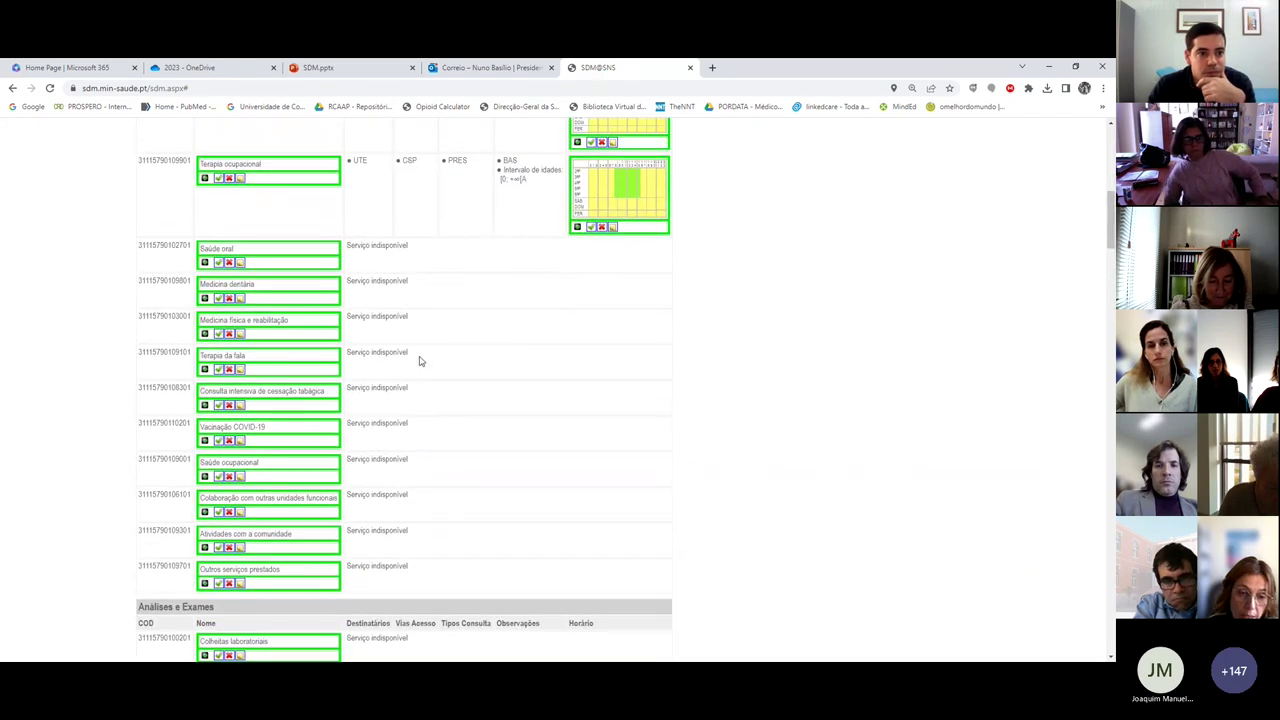
scroll(420, 361, "up", 8)
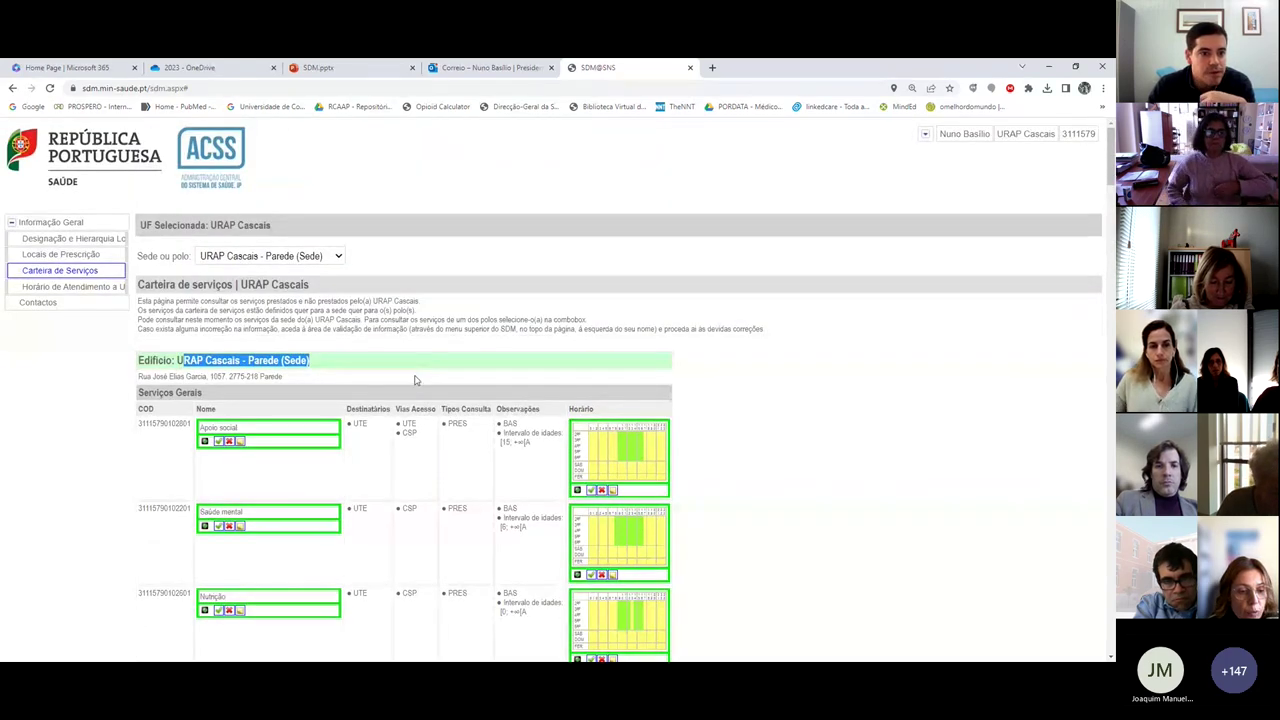
Step: Show the service portfolio of URAP Cascais - Polo Cascais and open the patient attendance schedule form for Apoio social
key("Down")
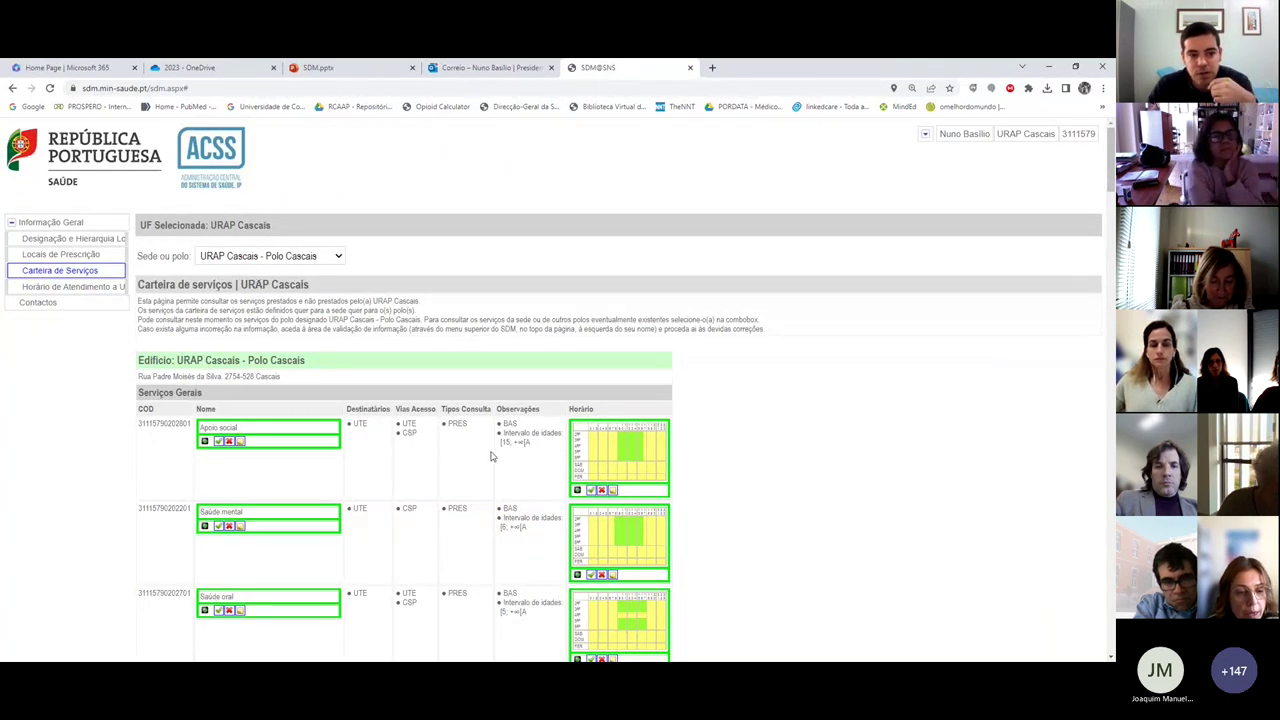
scroll(477, 453, "down", 1)
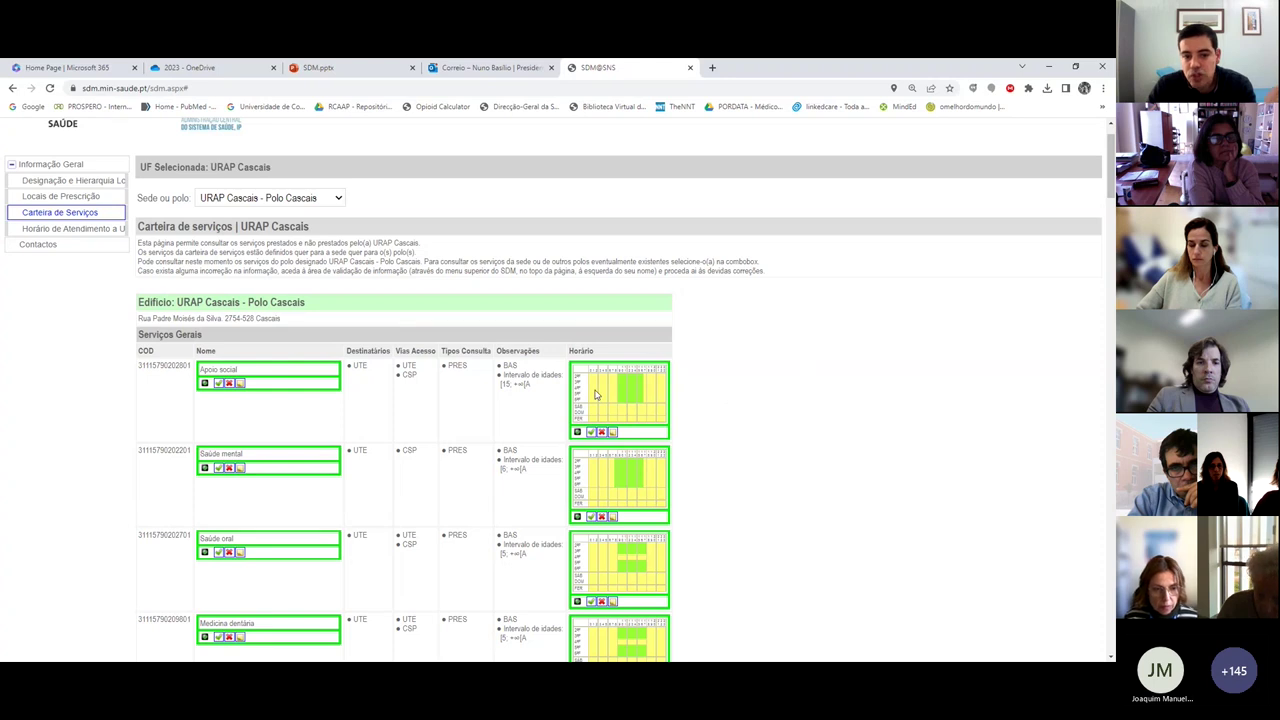
left_click(651, 428)
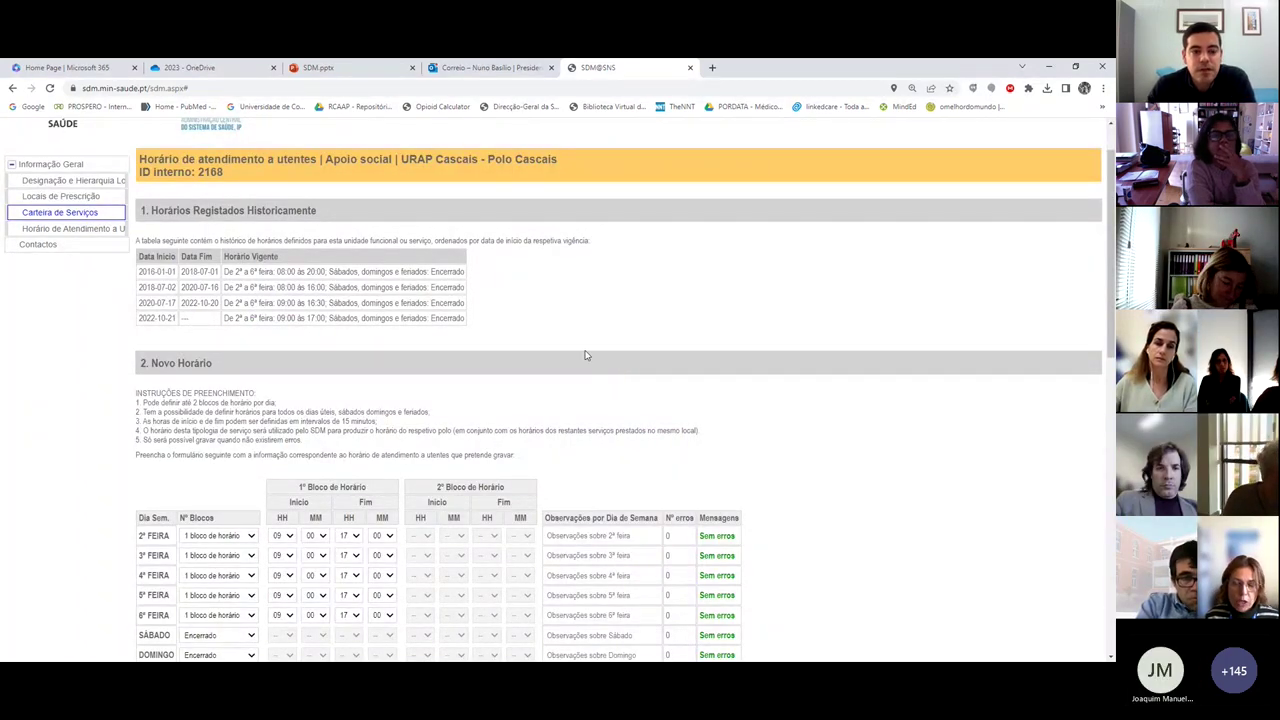
Step: Examine the historical schedules and the new weekly schedule section, with its filling instructions and daily time blocks, for Apoio social
scroll(555, 390, "down", 2)
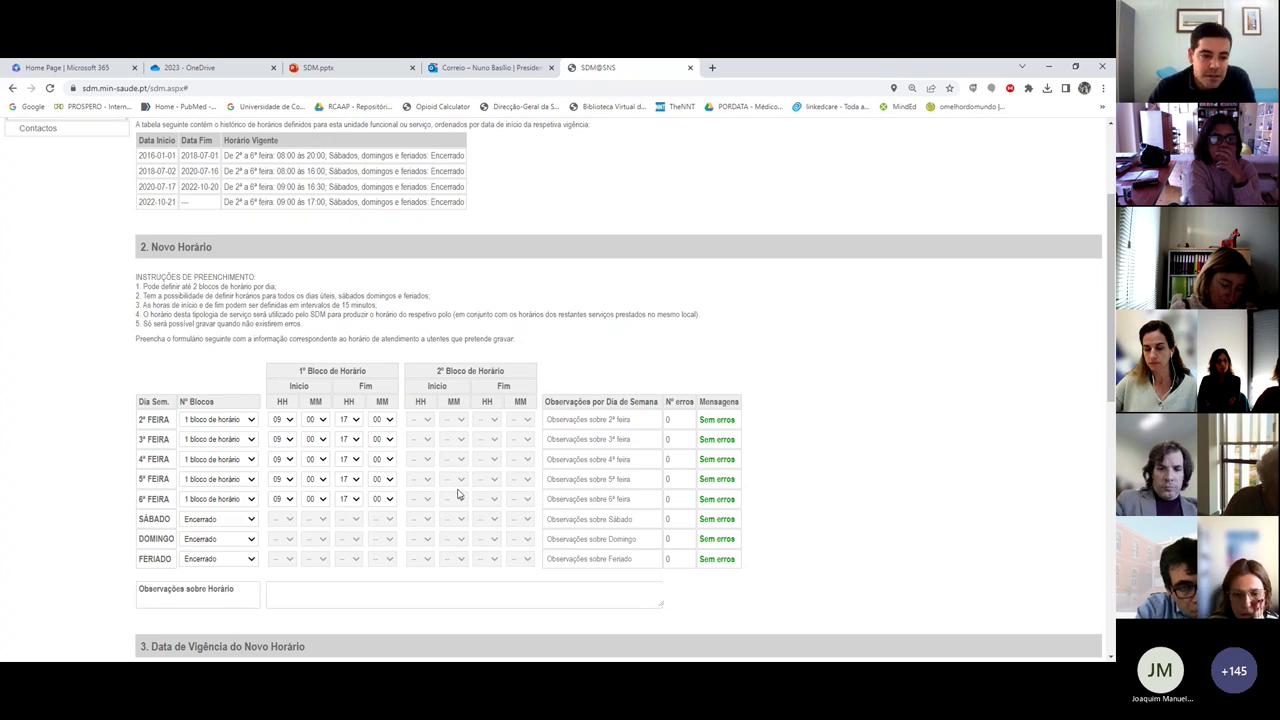
scroll(455, 480, "up", 1)
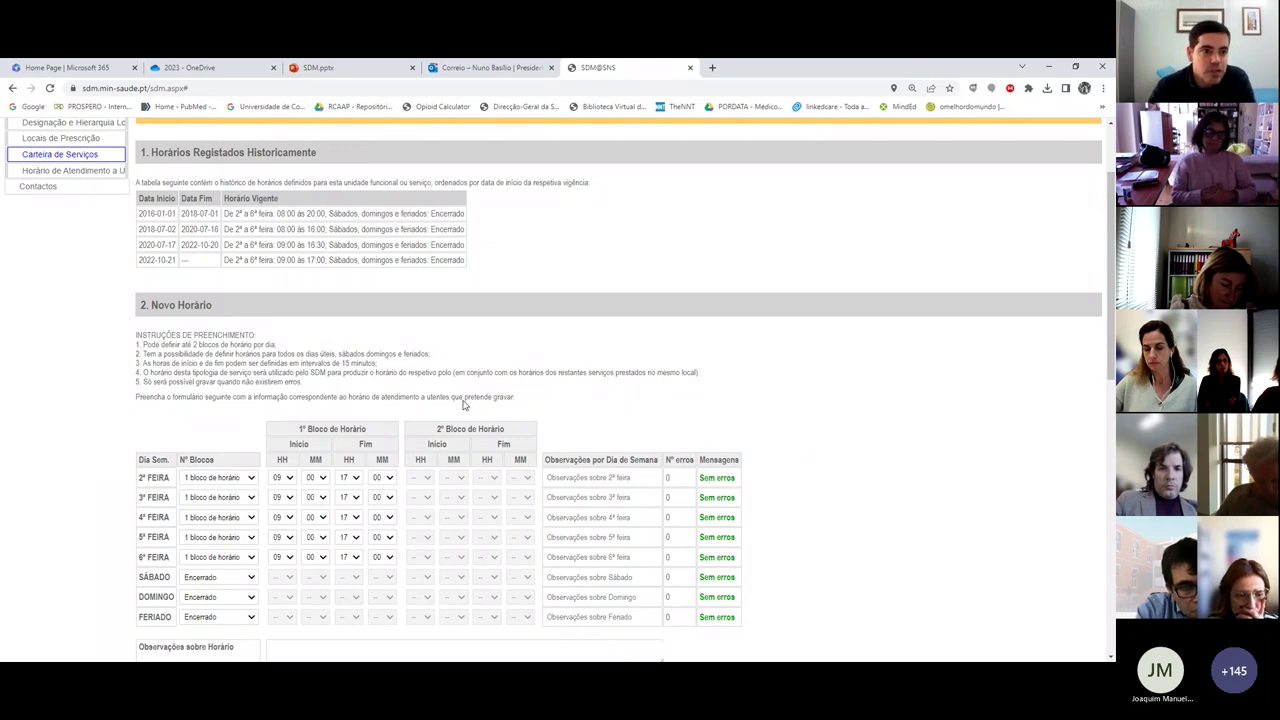
scroll(463, 404, "up", 2)
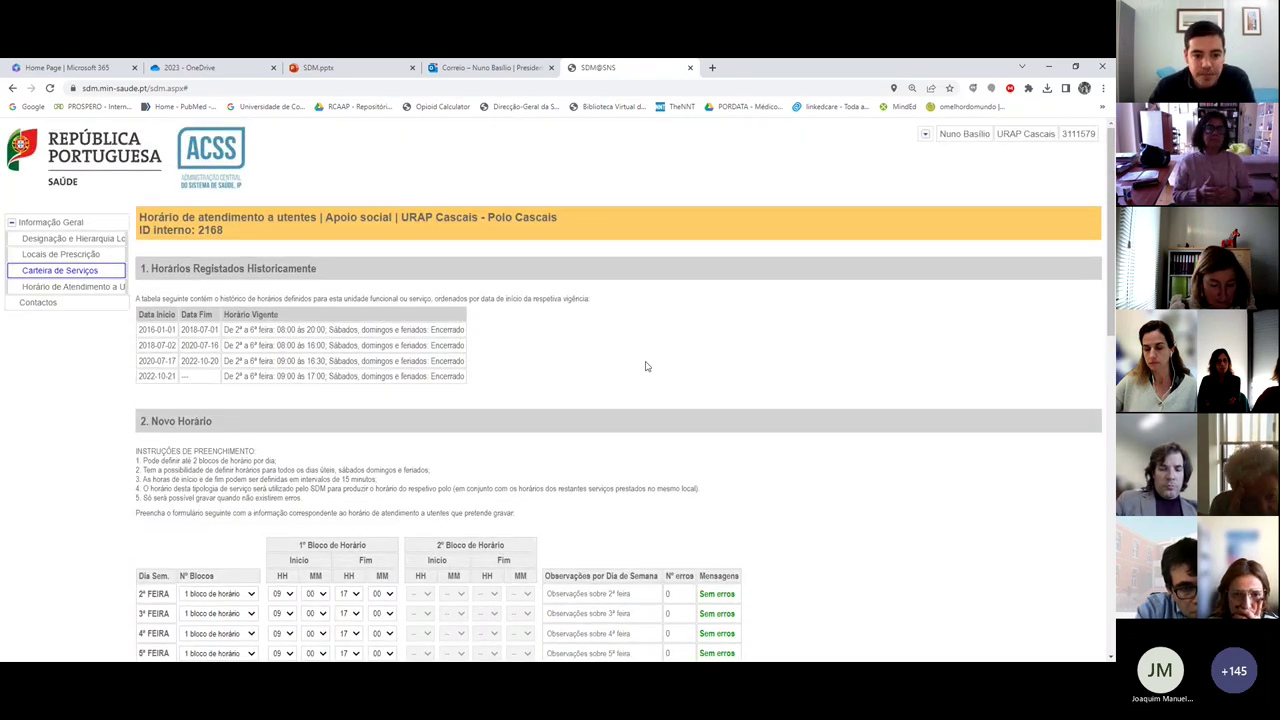
scroll(645, 366, "down", 4)
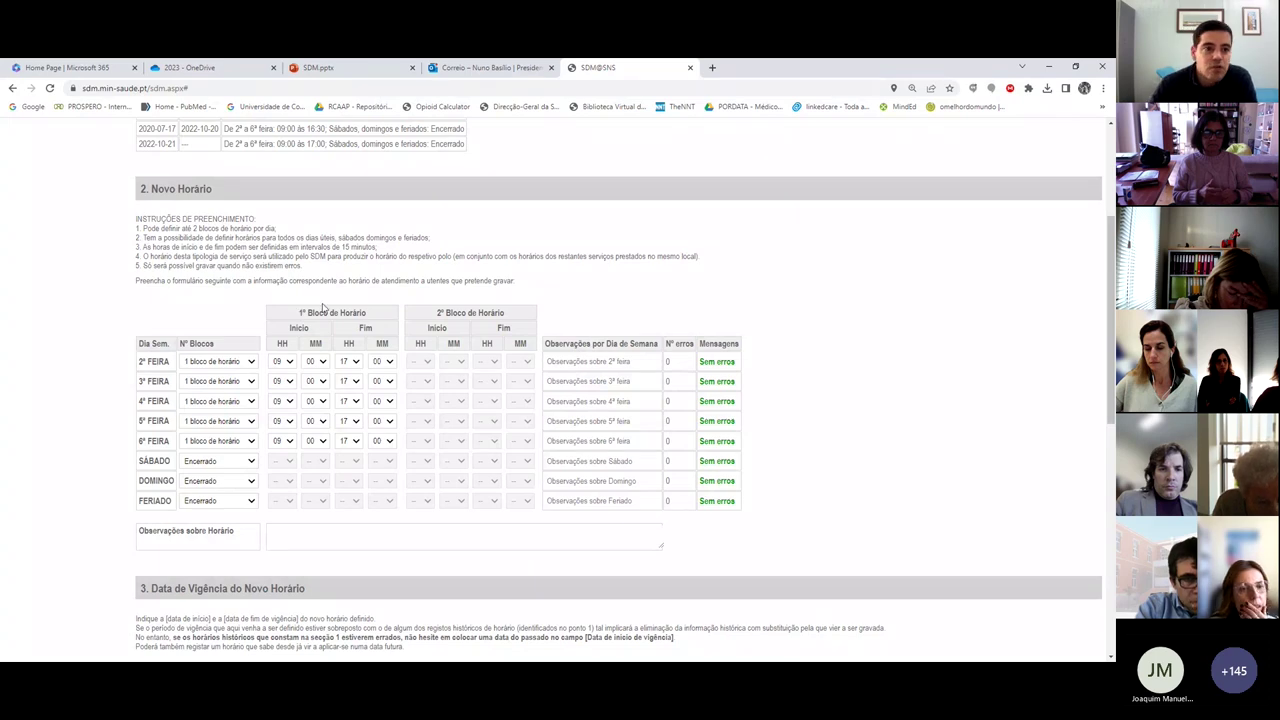
scroll(305, 300, "up", 3)
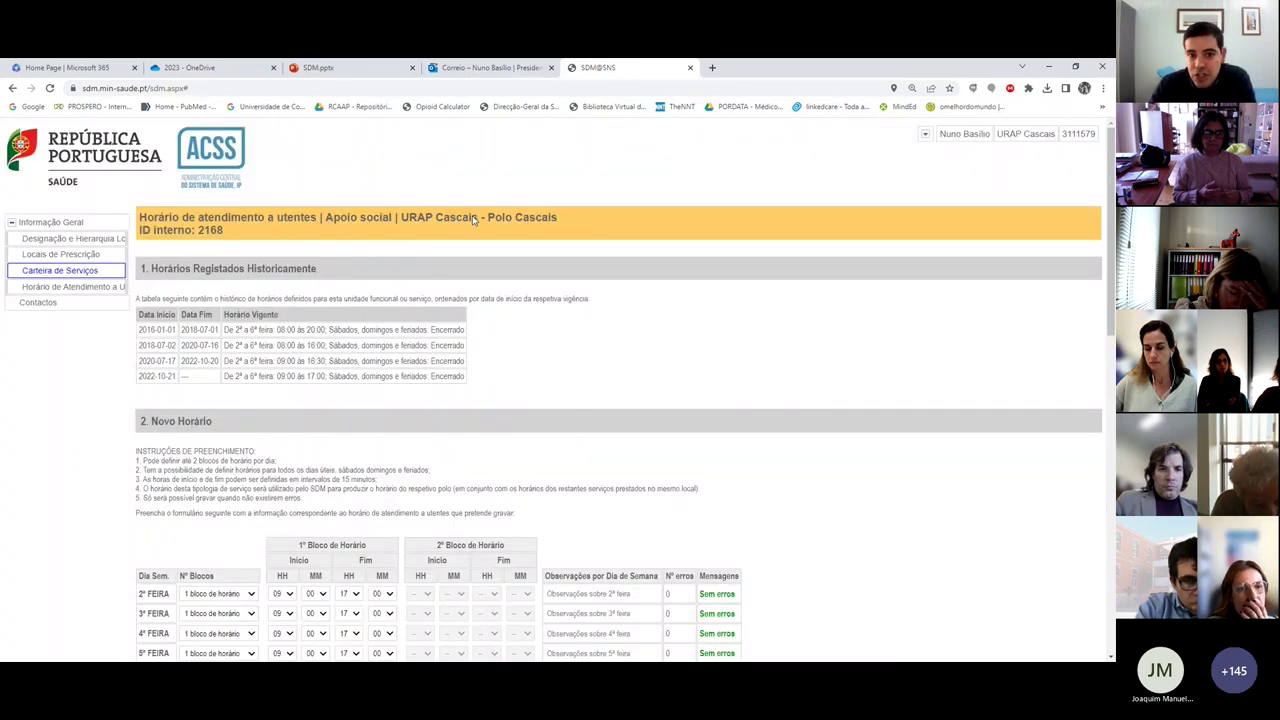
Step: Examine the Apoio social opening-hours form for Polo Cascais, including past schedules, weekday blocks, validity dates and the schedule-copy section
left_click_drag(481, 218, 565, 218)
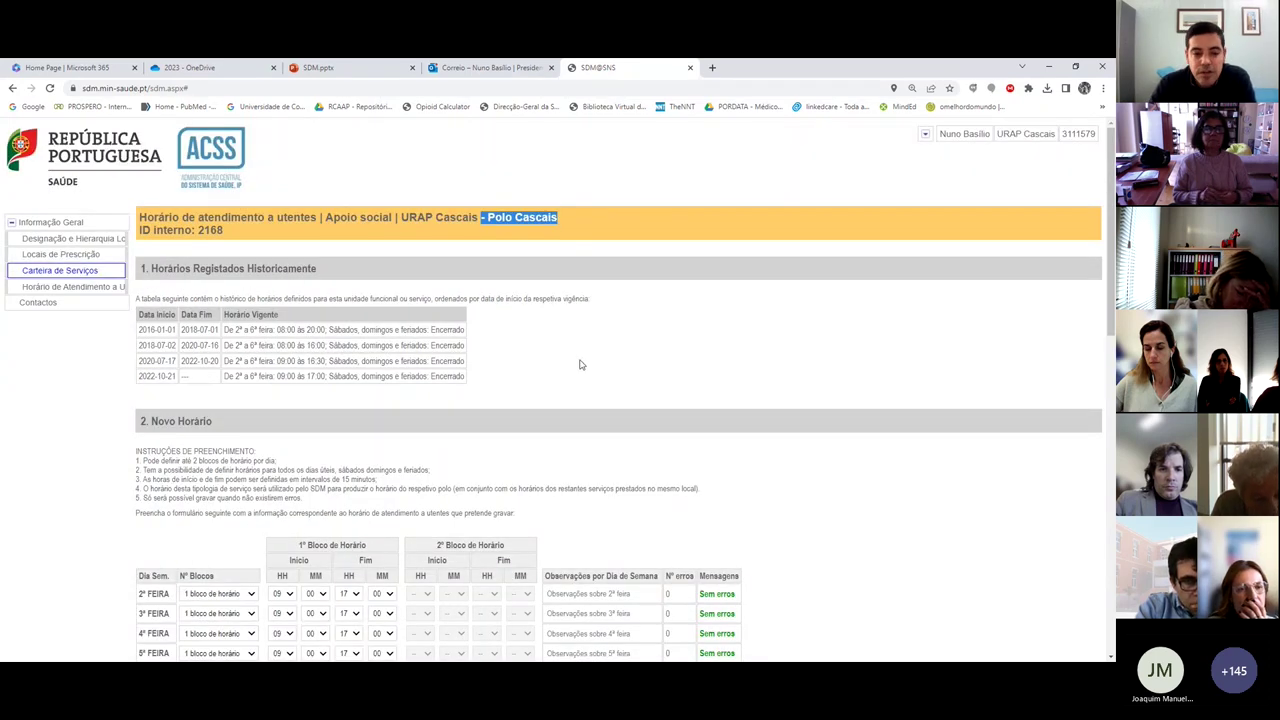
scroll(359, 489, "down", 2)
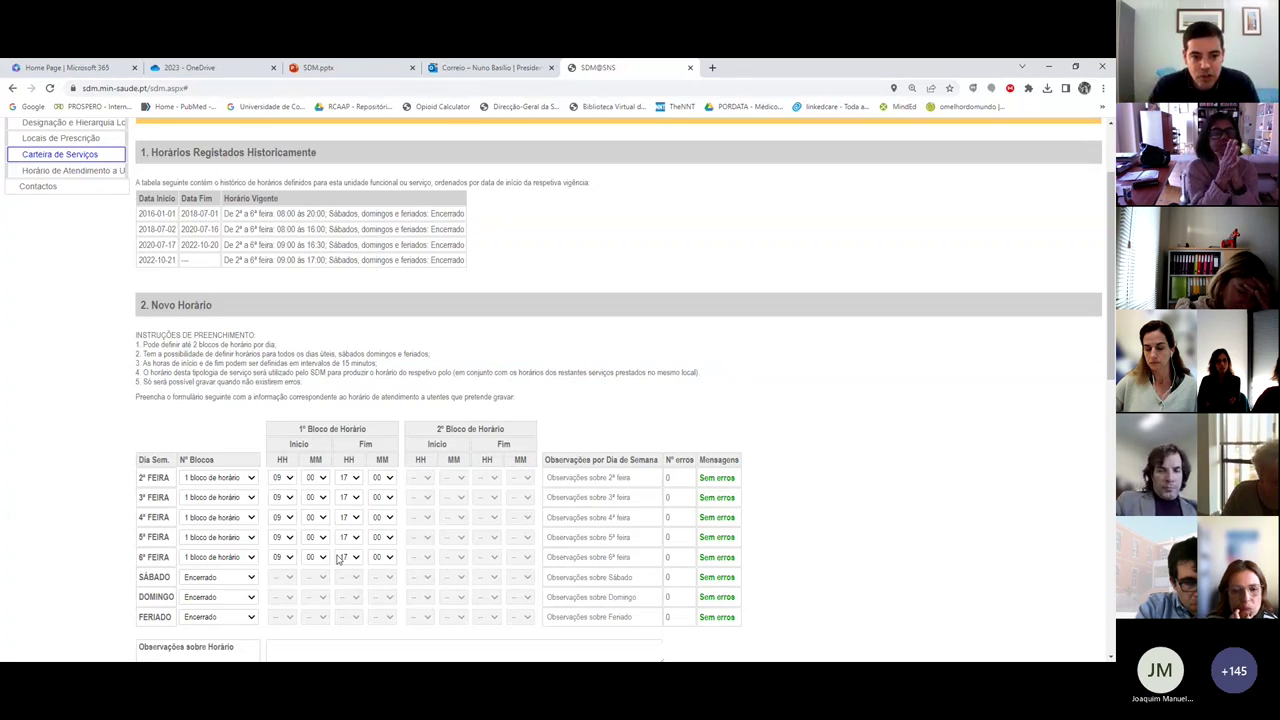
scroll(338, 560, "down", 2)
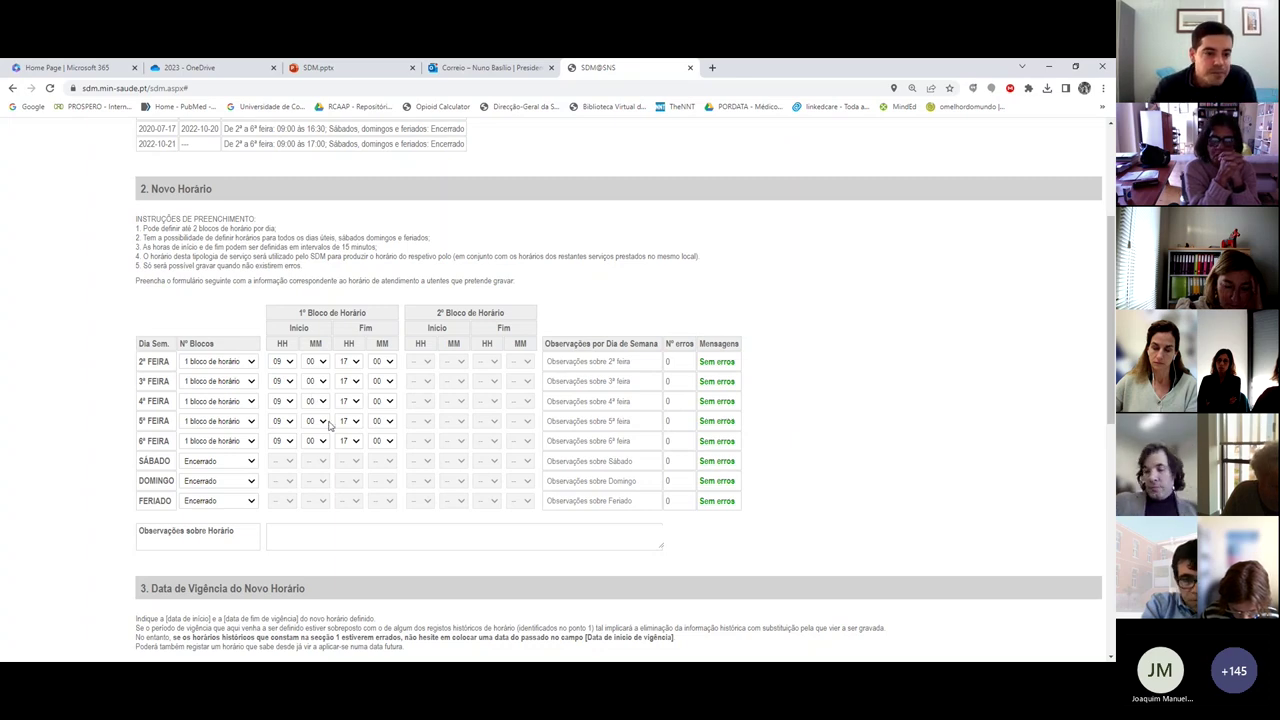
scroll(337, 453, "down", 1)
scroll(337, 453, "down", 3)
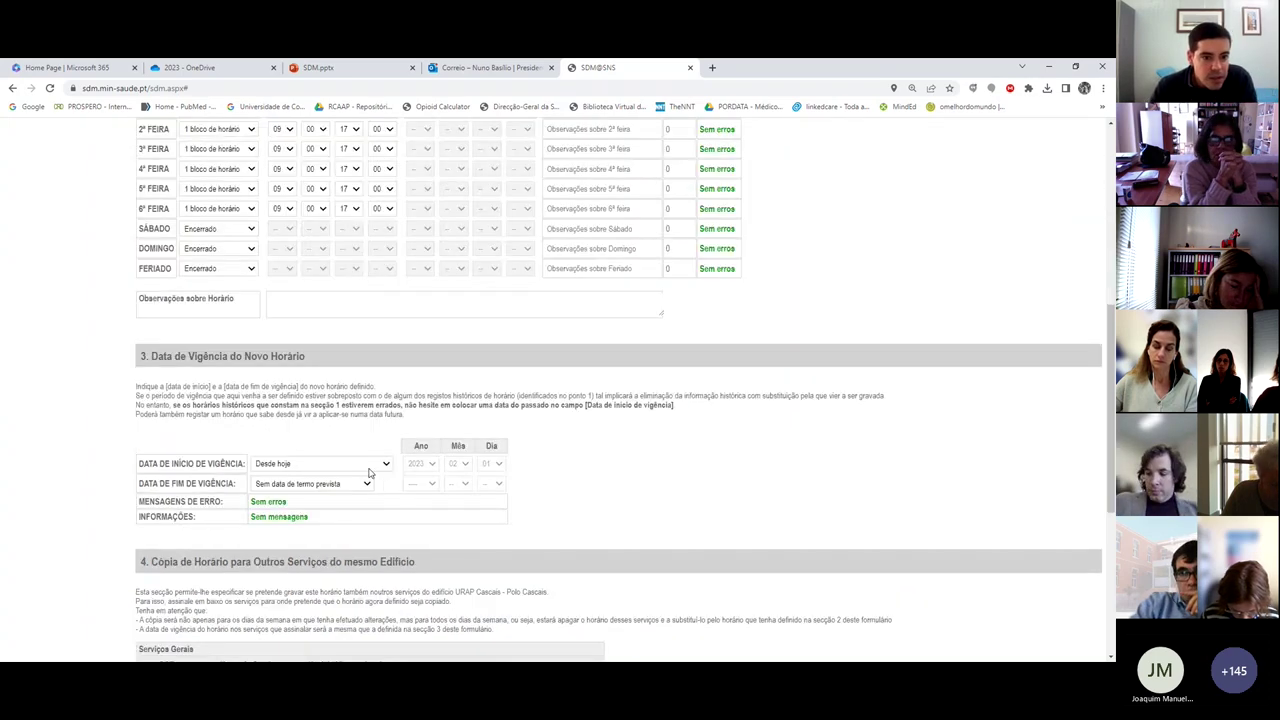
scroll(331, 322, "down", 2)
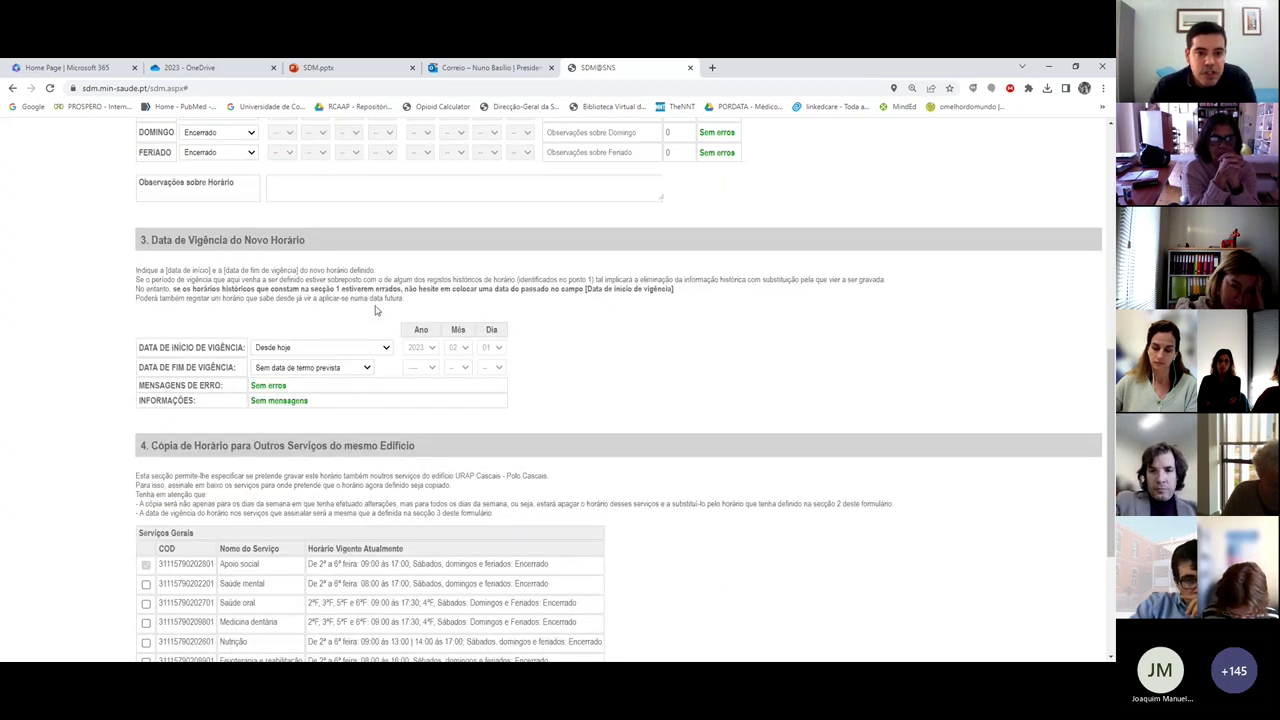
scroll(365, 268, "up", 3)
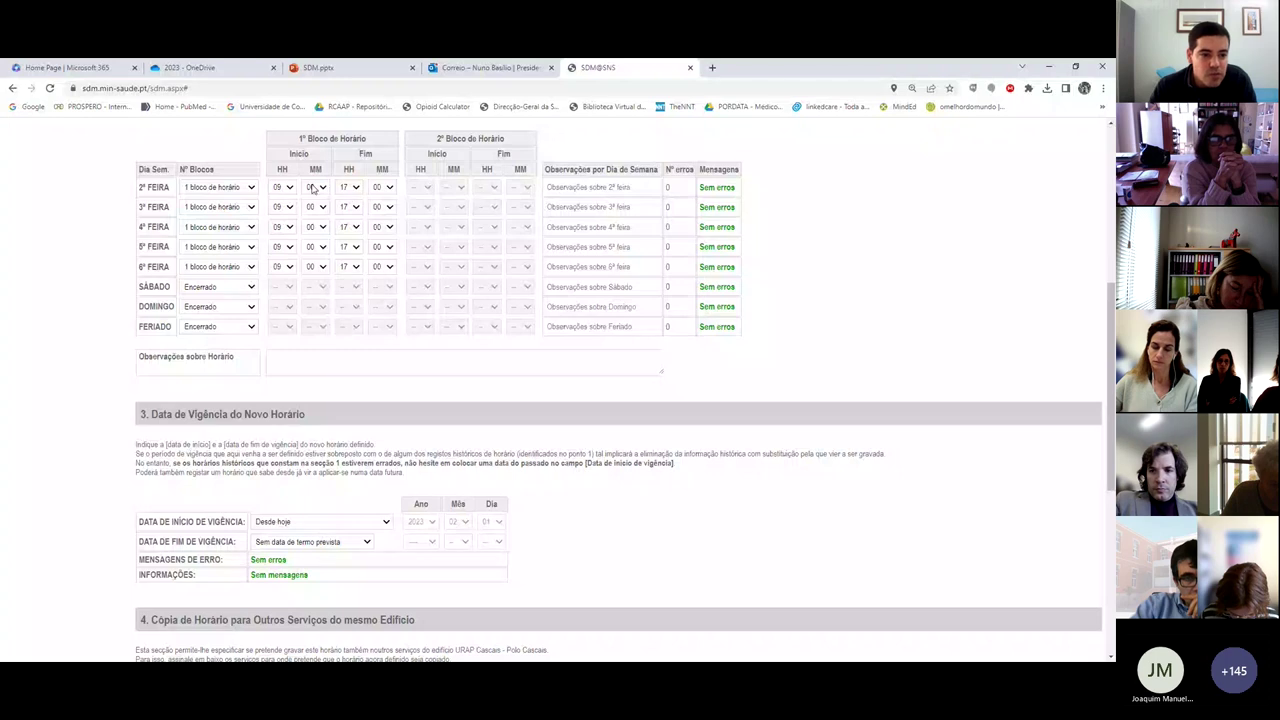
scroll(355, 402, "up", 3)
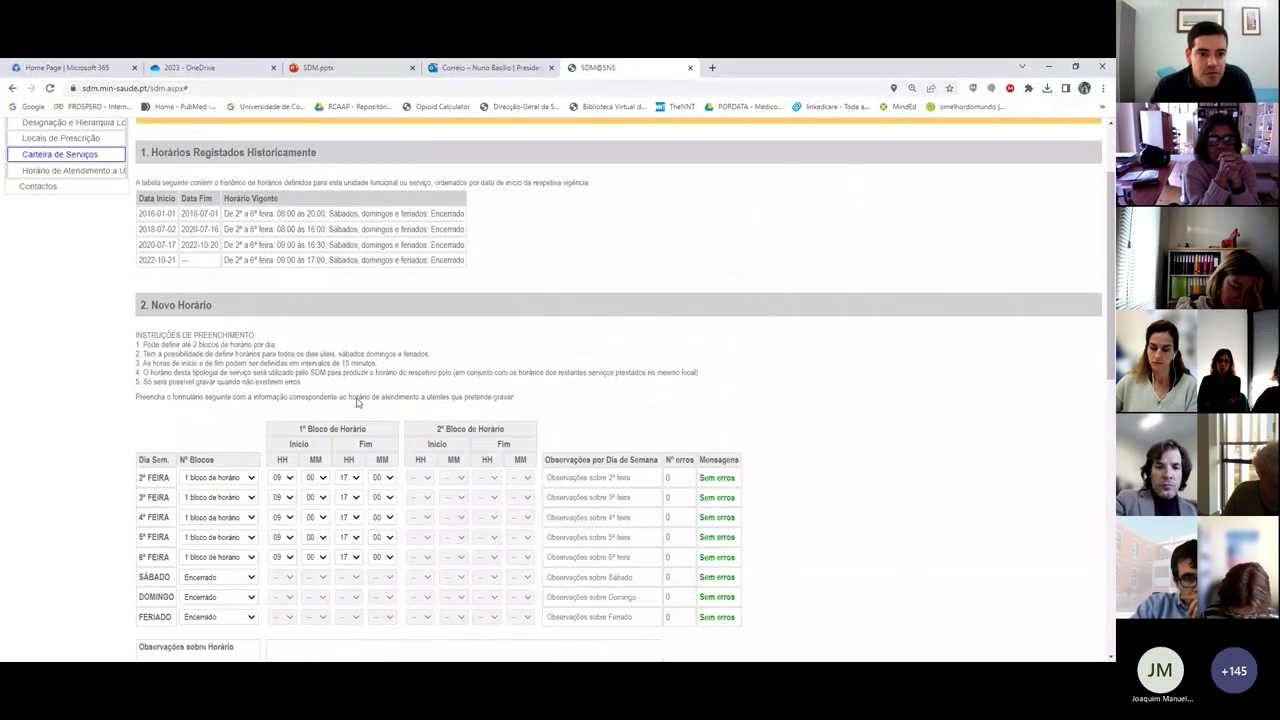
scroll(357, 401, "down", 2)
scroll(385, 476, "down", 3)
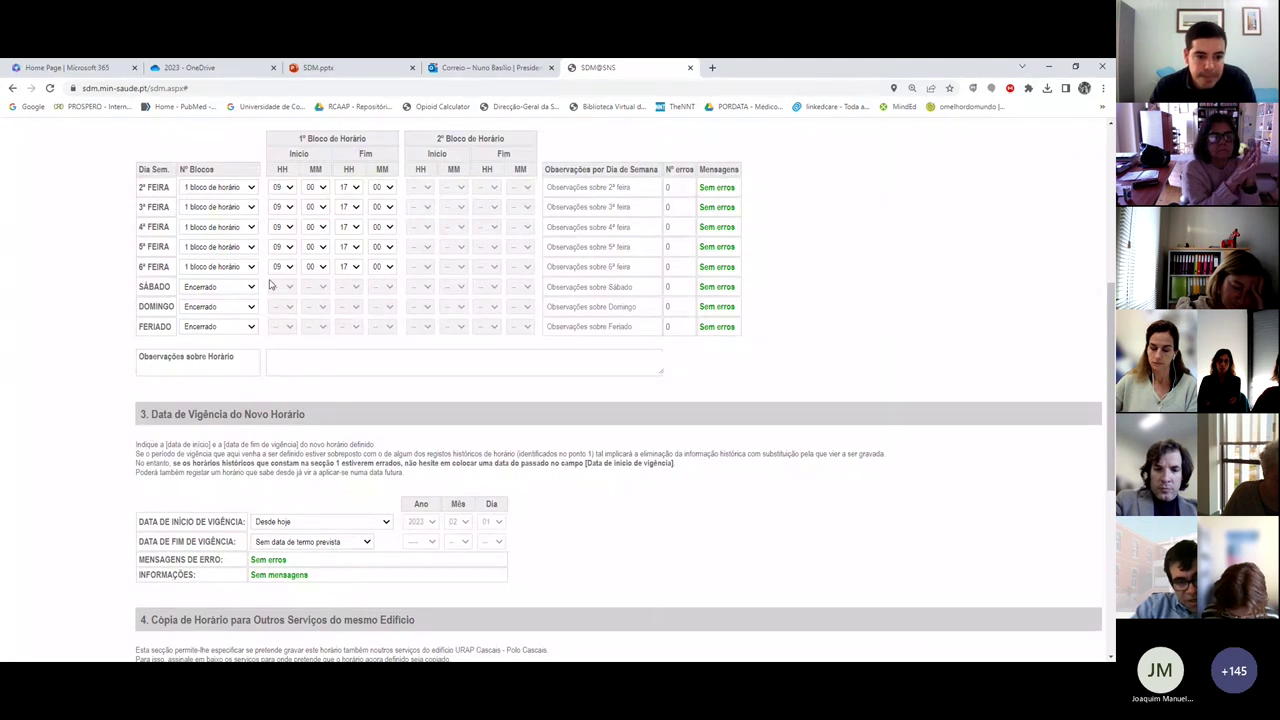
Step: Try the "Quero definir uma data específica" option for the validity start date and return it to "Desde hoje"
left_click(340, 558)
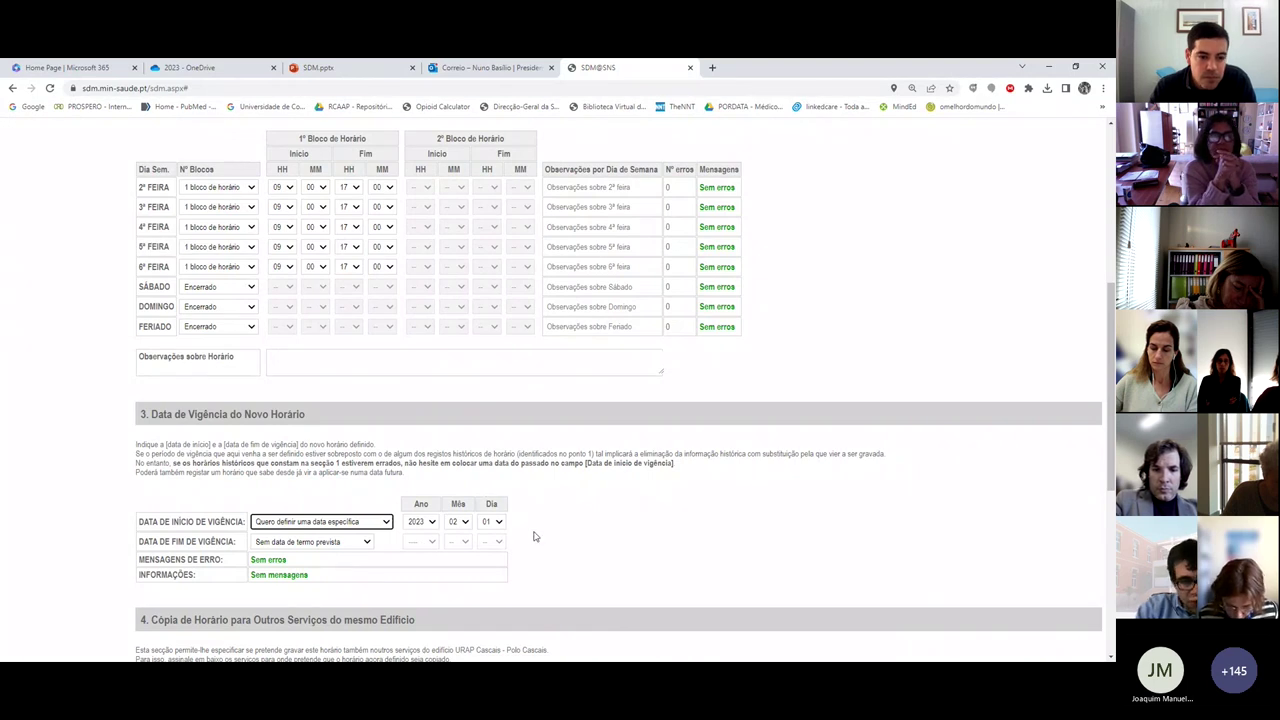
left_click(363, 545)
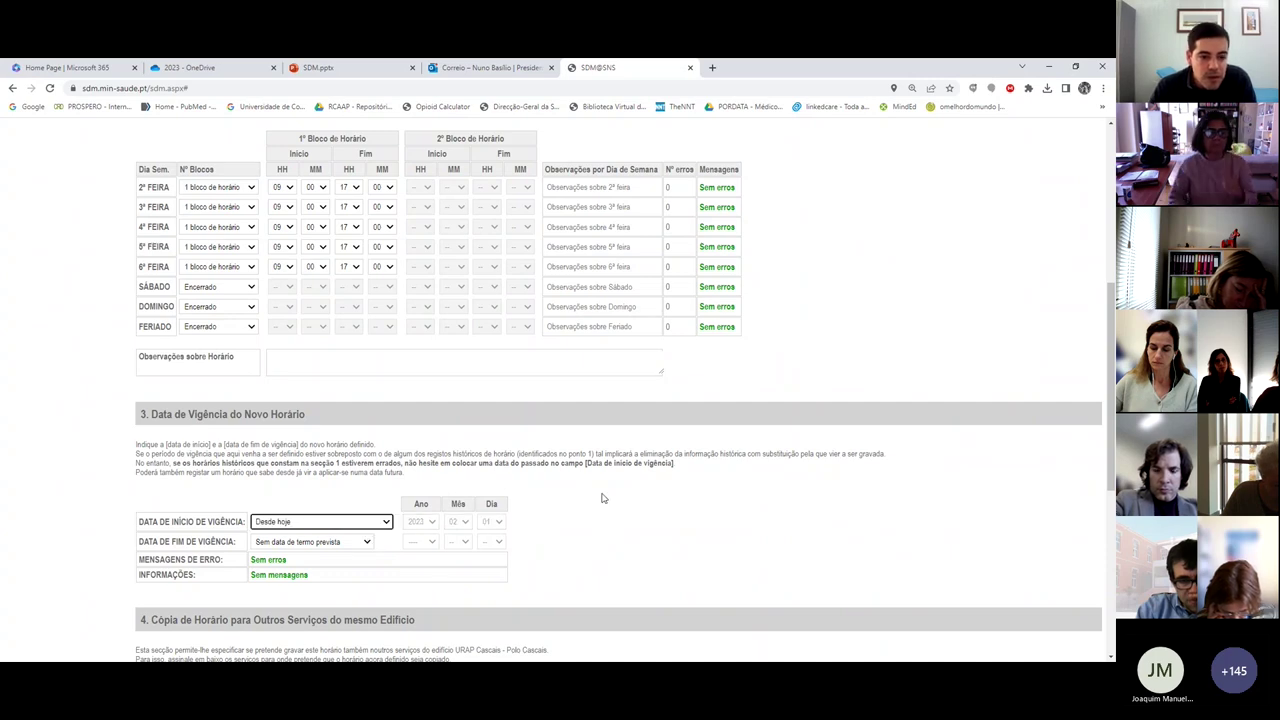
Step: Mark 6ª feira as "Encerrado" in the new schedule
scroll(610, 510, "down", 3)
scroll(635, 528, "down", 1)
scroll(654, 522, "up", 5)
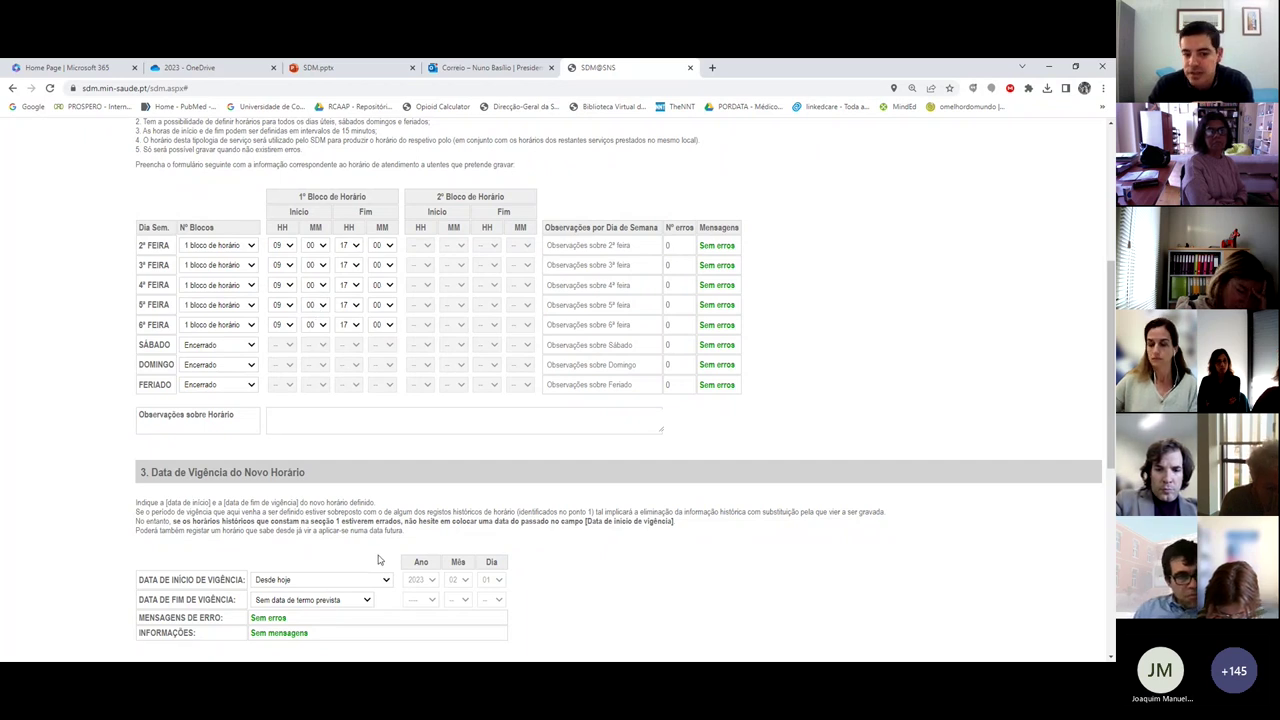
scroll(378, 560, "down", 1)
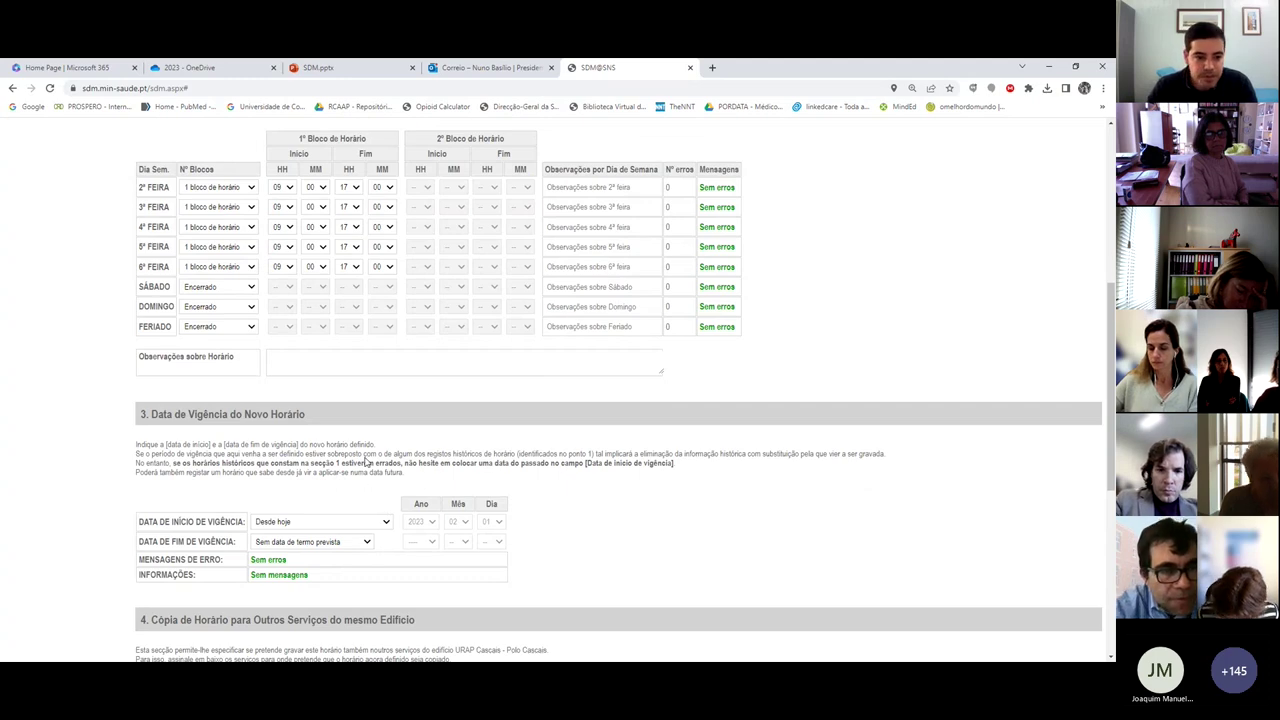
scroll(360, 470, "down", 2)
scroll(355, 460, "down", 3)
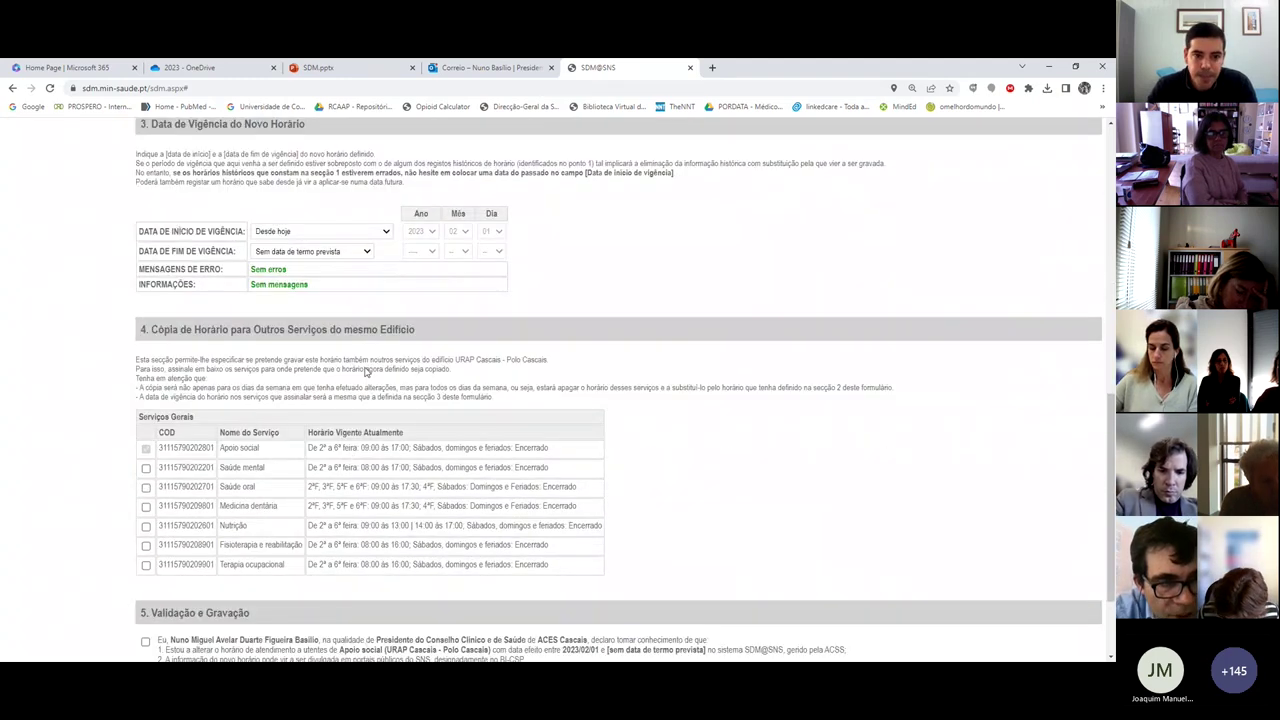
scroll(364, 372, "up", 6)
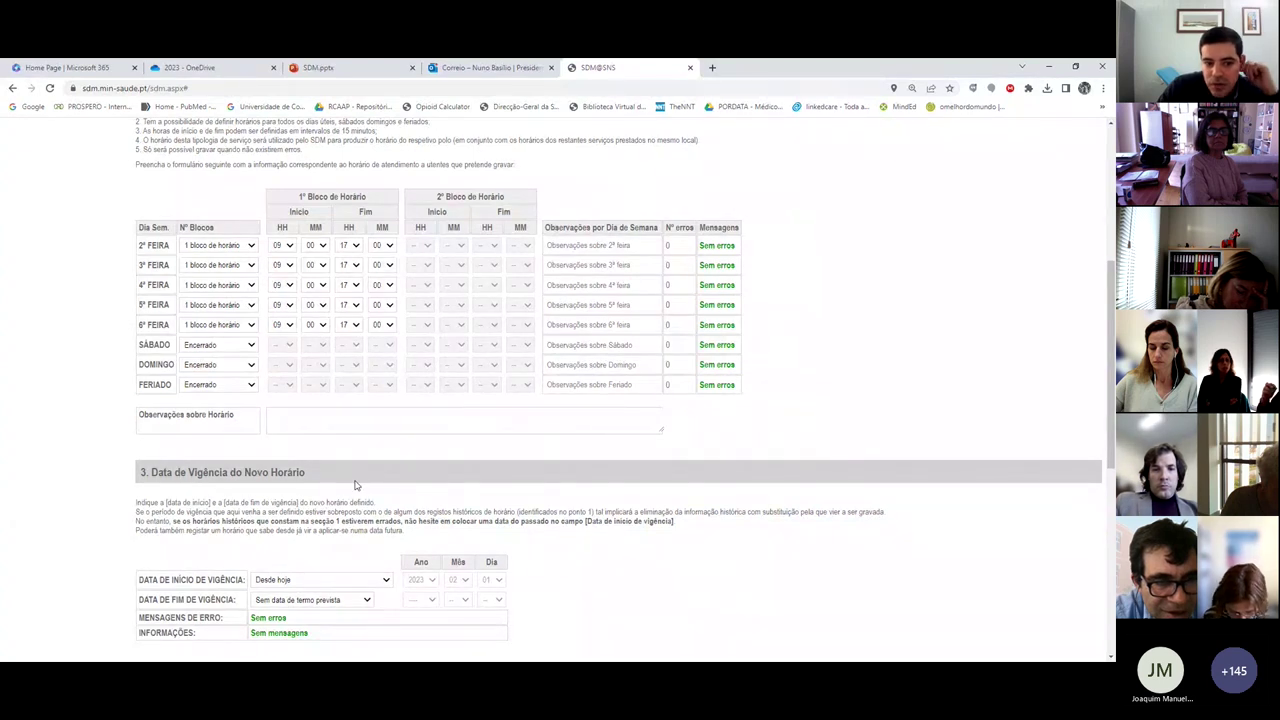
left_click(349, 324)
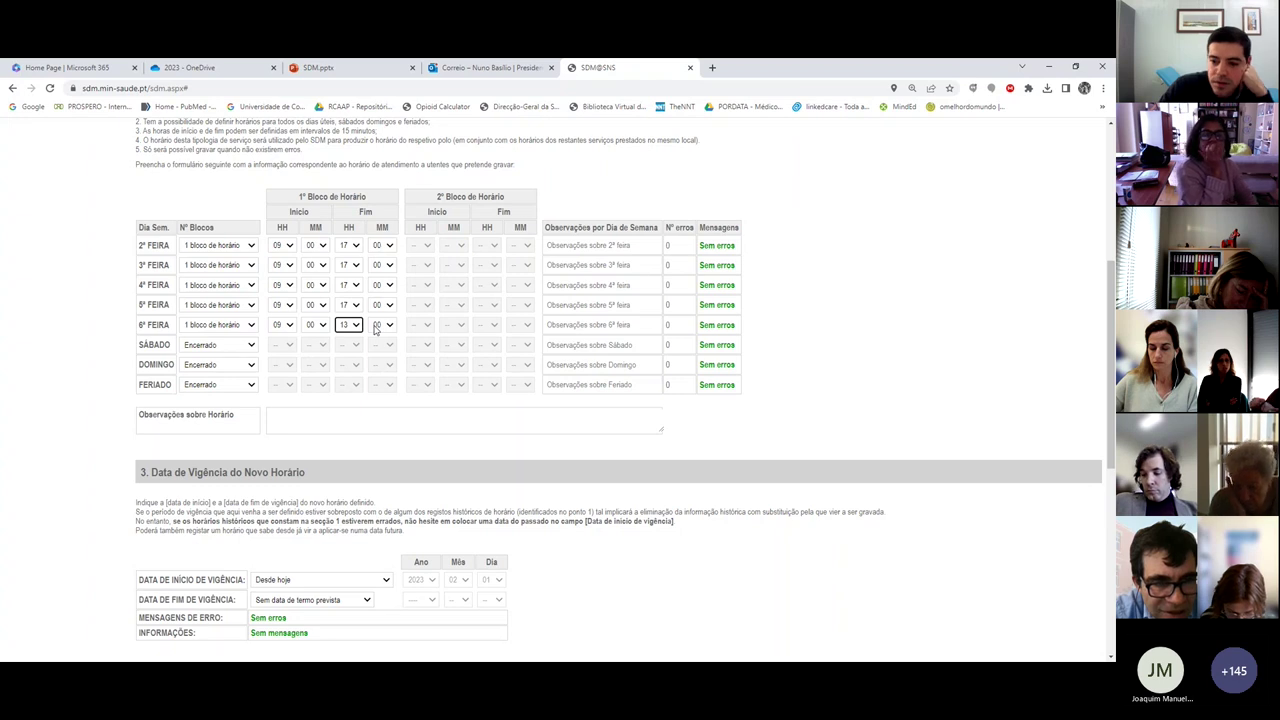
left_click(215, 324)
left_click(226, 340)
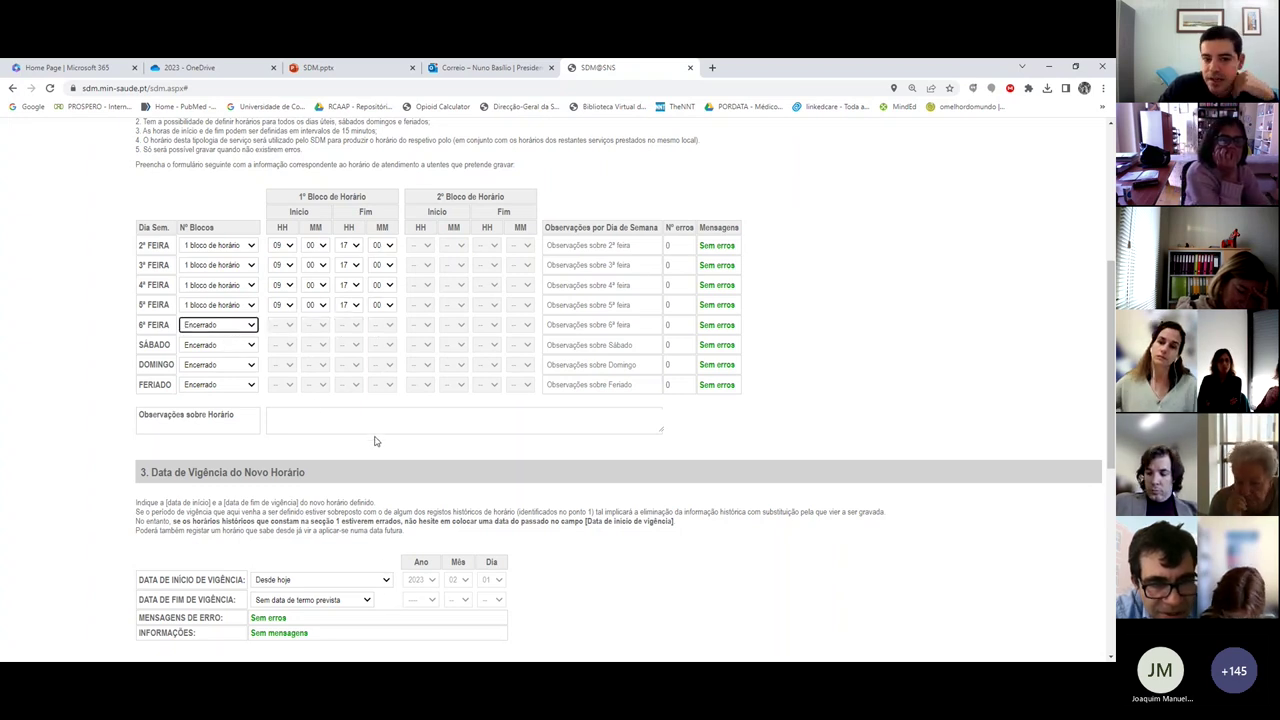
Step: Set the new schedule's validity start date option to "Quero definir uma data específica"
scroll(418, 462, "down", 1)
scroll(418, 462, "down", 2)
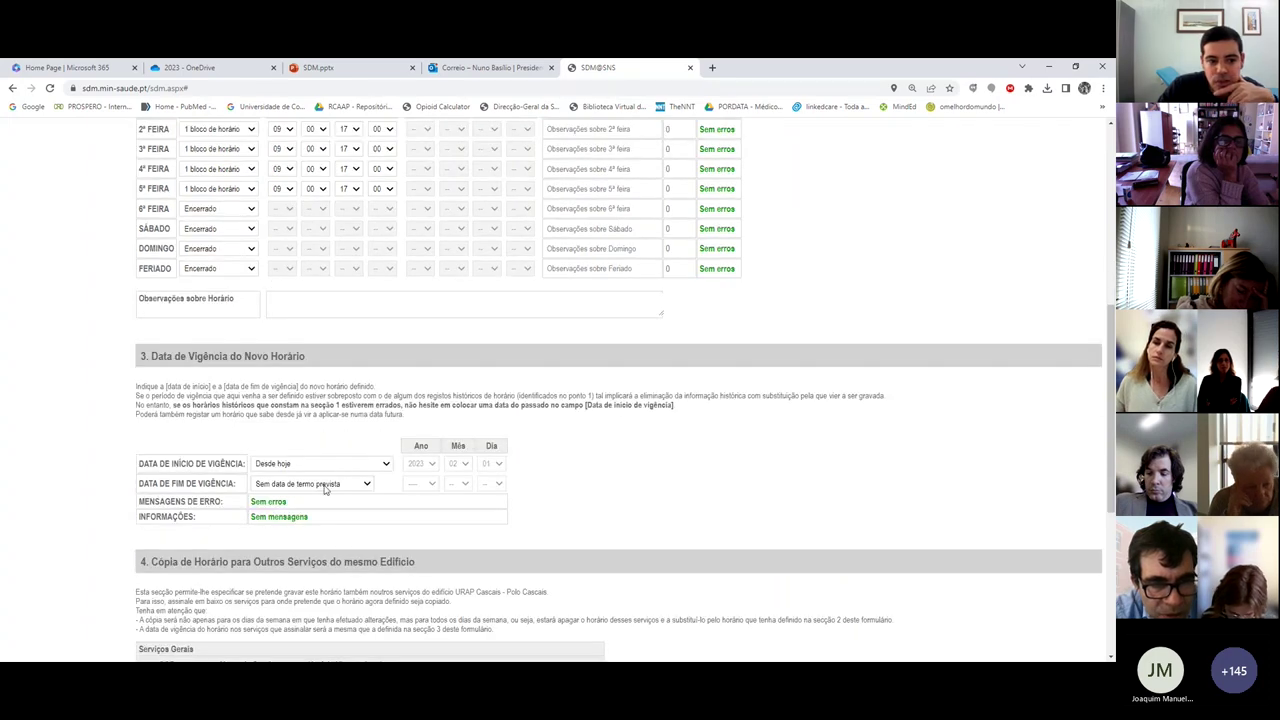
key("Down")
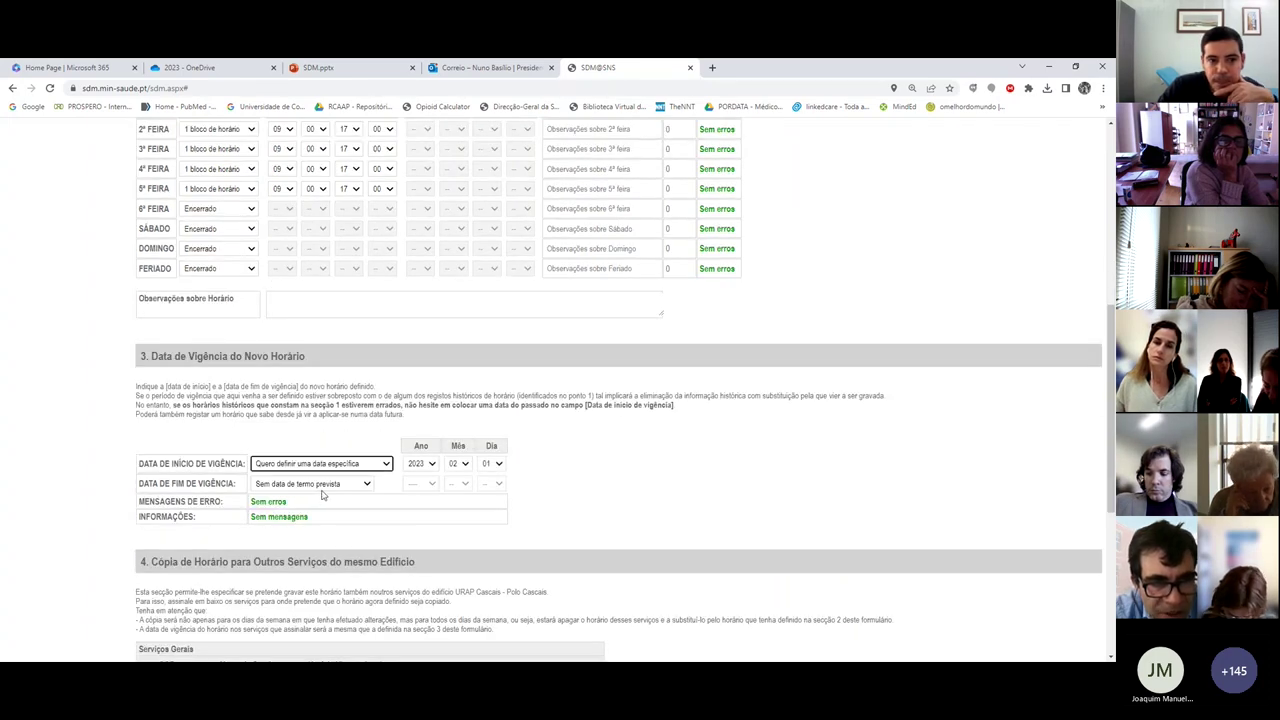
Step: Assign 5ª feira two schedule blocks, 08:00 to 13:00 and 14:00 to 20:00
scroll(383, 328, "up", 3)
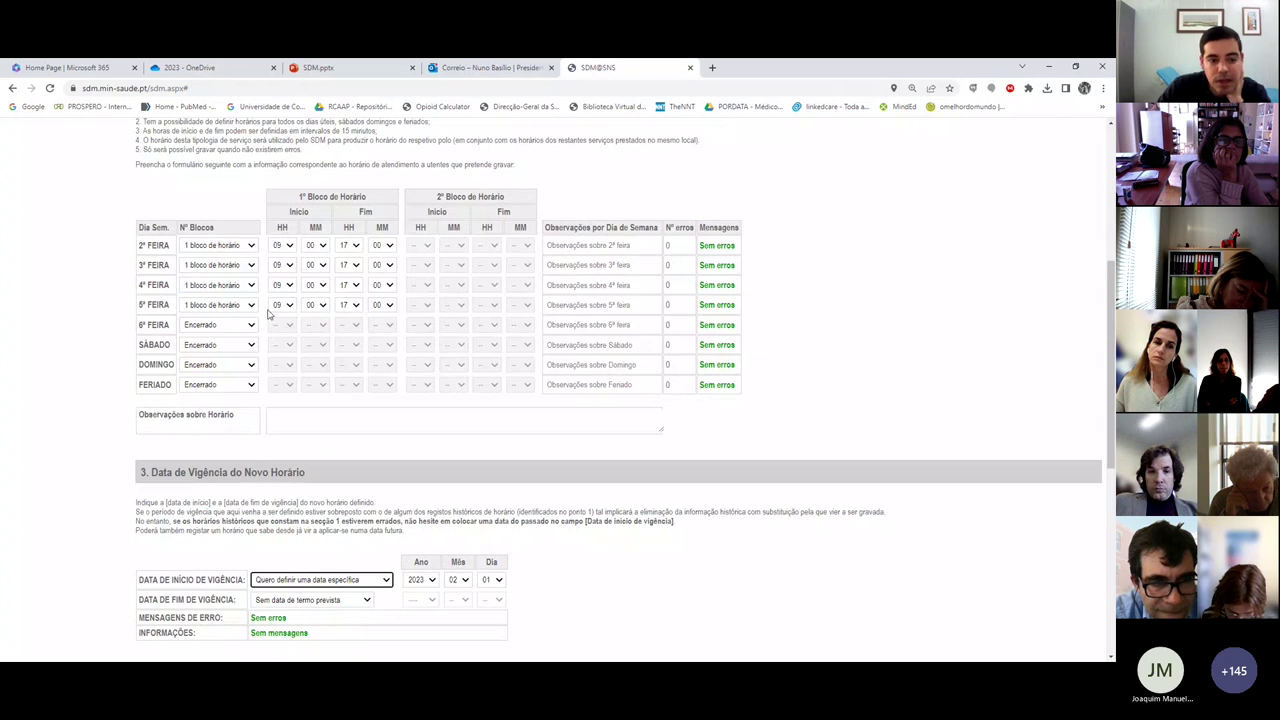
left_click(218, 304)
left_click(216, 343)
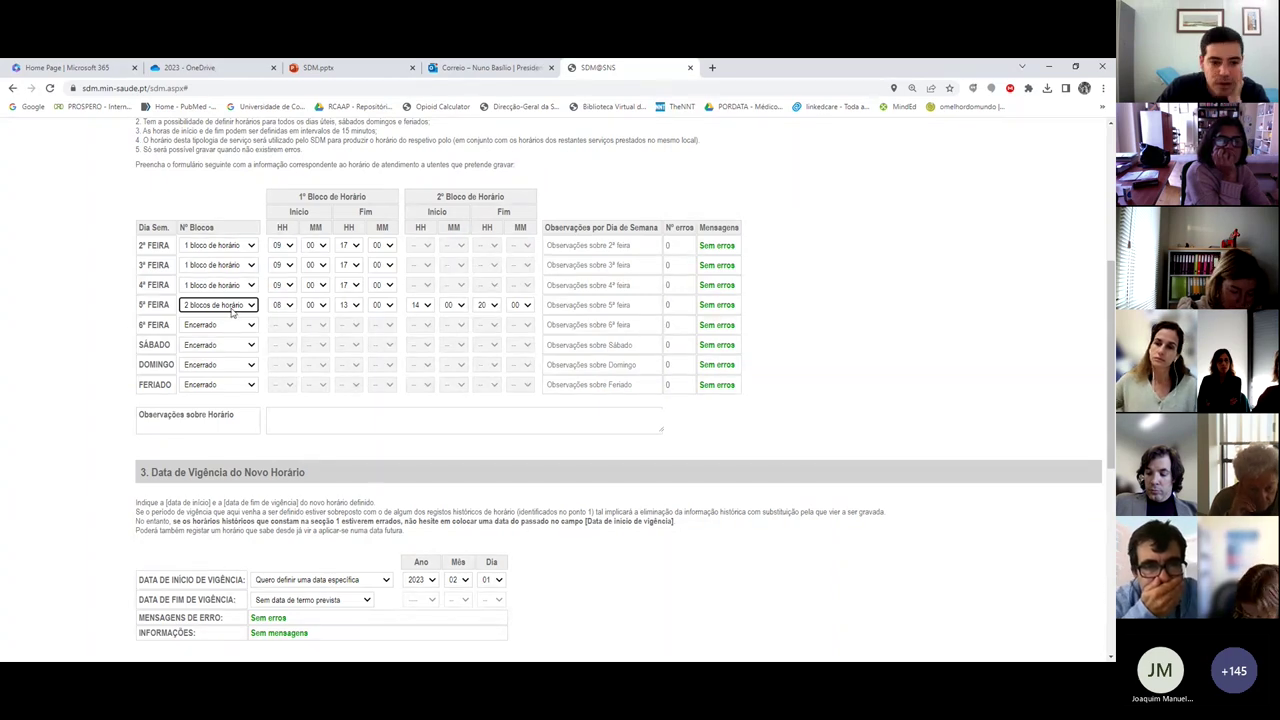
Step: Accept the declaration in the "Validação e Gravação" section of the schedule form
scroll(319, 418, "down", 1)
scroll(319, 418, "down", 1)
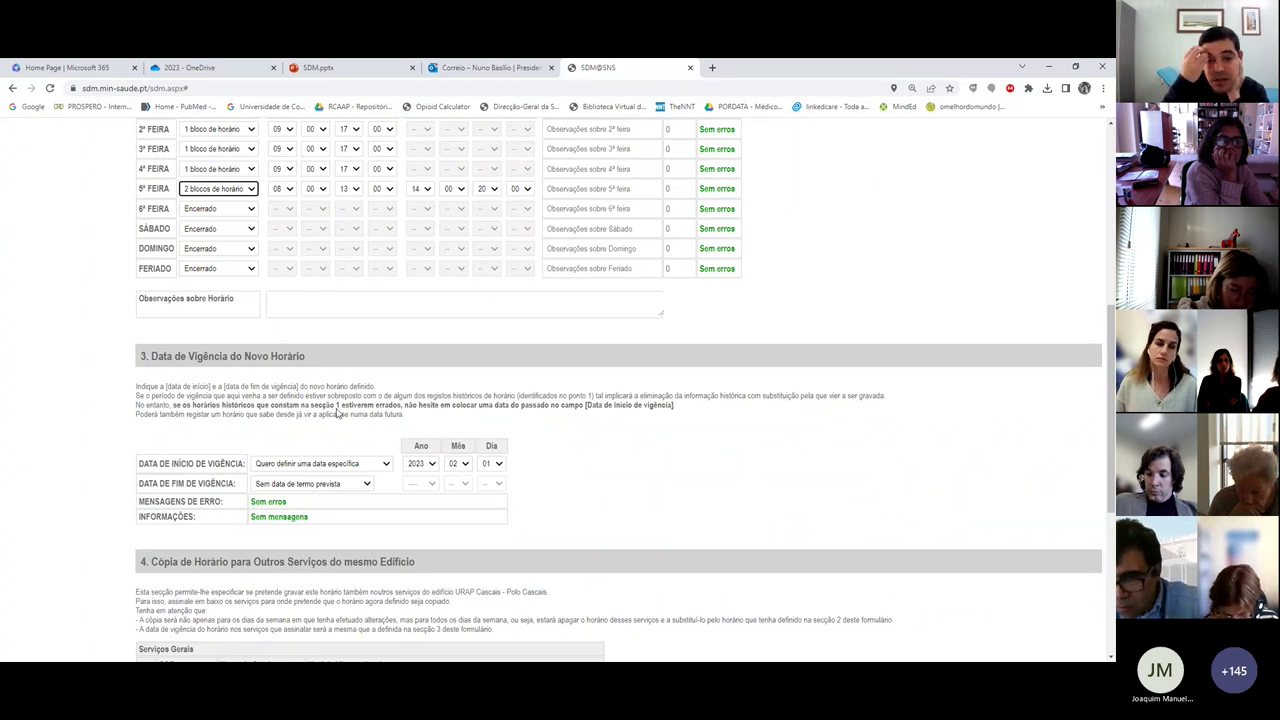
scroll(337, 413, "down", 2)
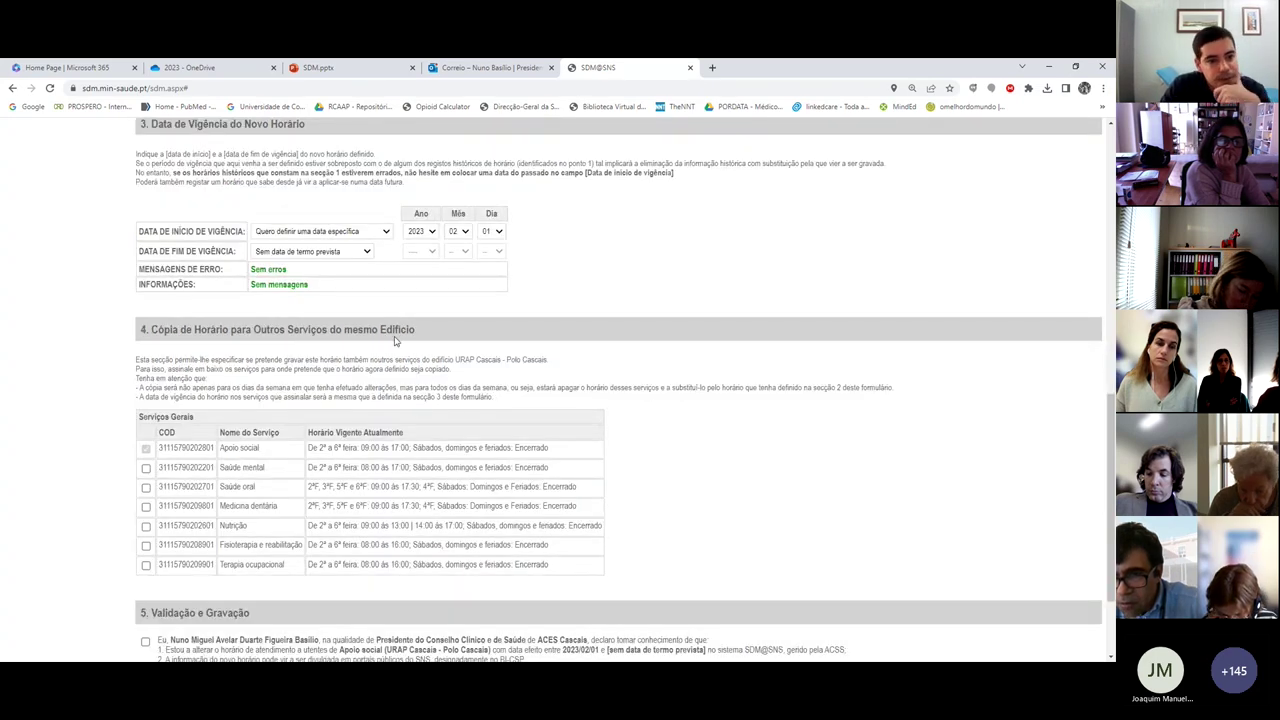
scroll(430, 397, "down", 1)
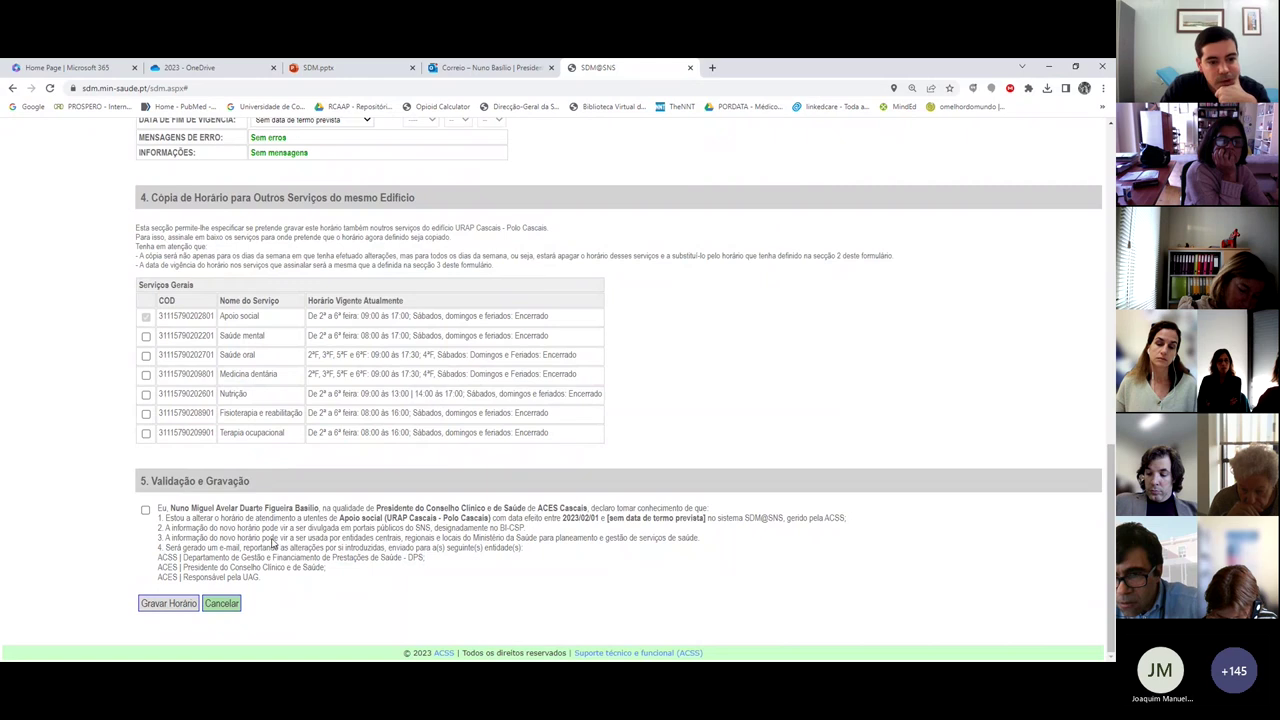
left_click(146, 511)
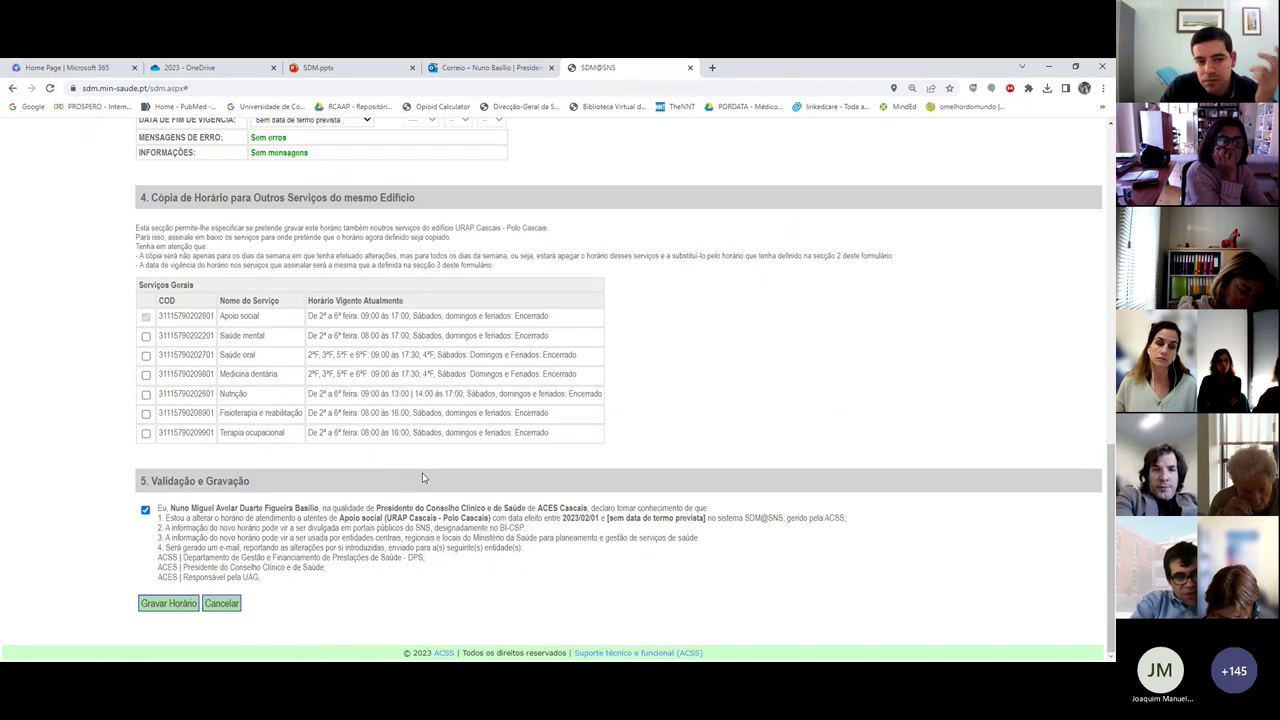
Step: Select Saúde mental, Saúde oral, Medicina dentária, Nutrição, Fisioterapia e reabilitação and Terapia ocupacional as services to receive a copy of the schedule
scroll(505, 432, "up", 3)
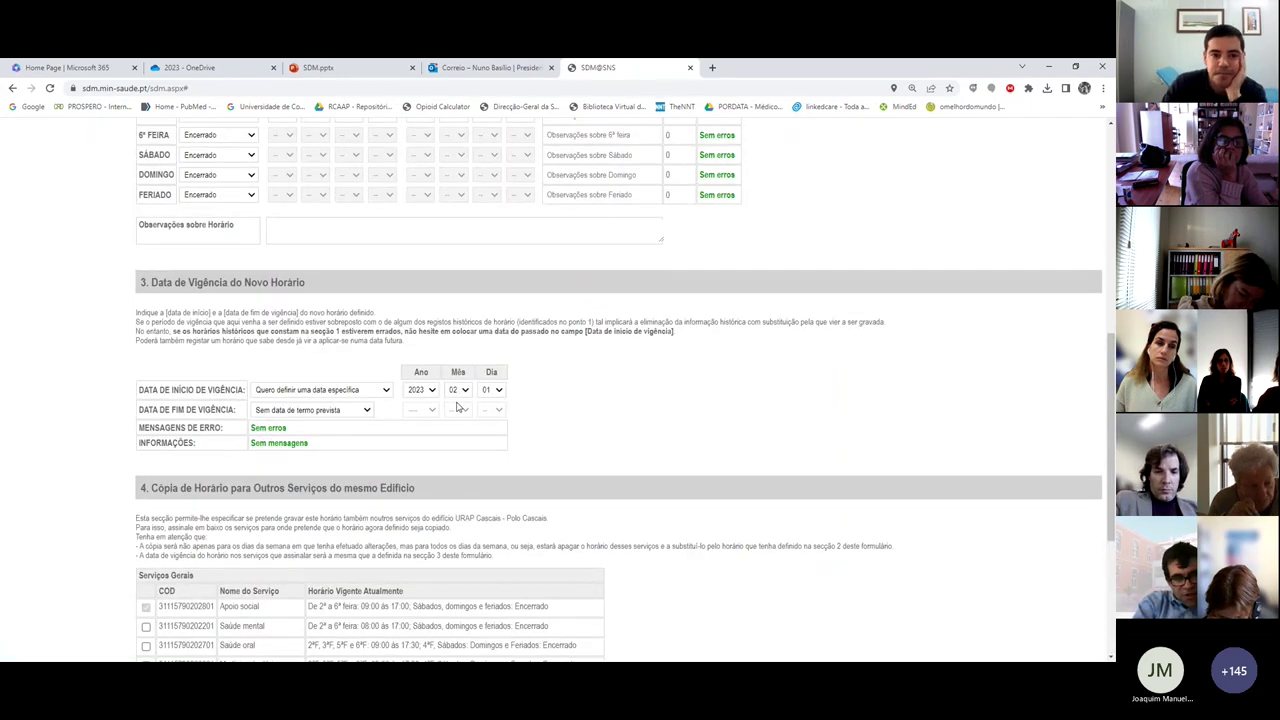
scroll(551, 410, "up", 3)
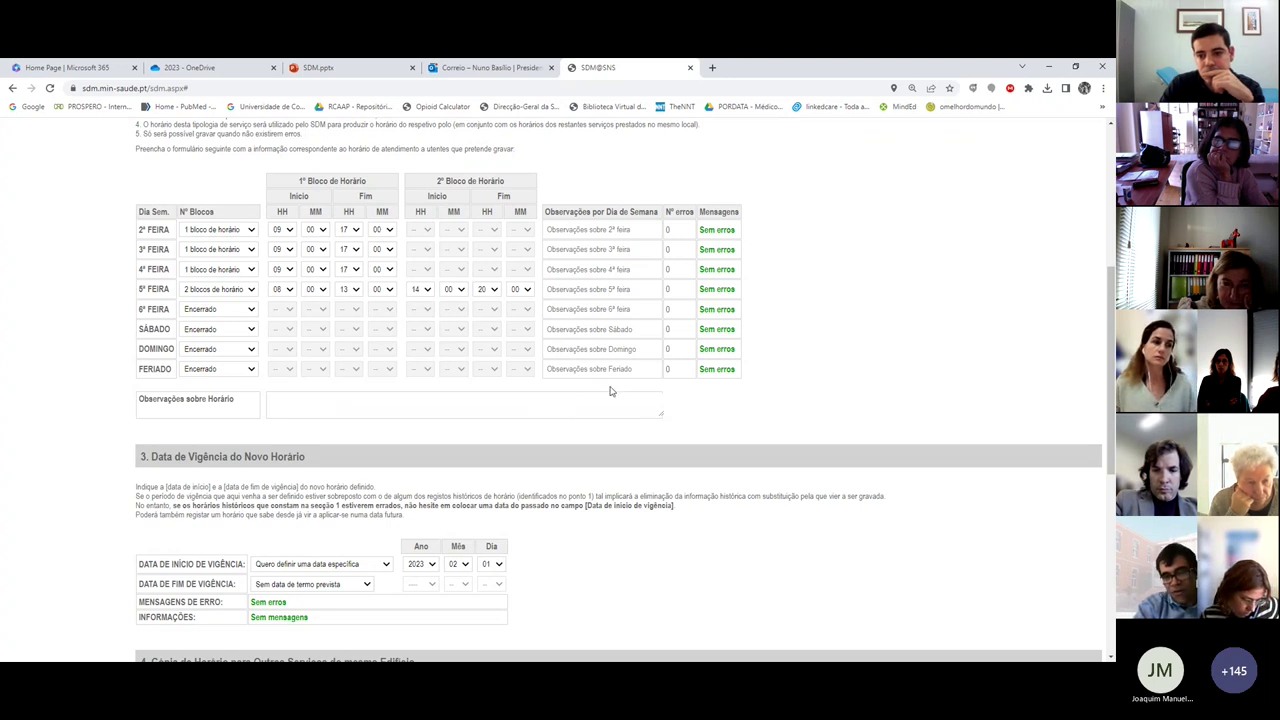
scroll(615, 392, "up", 1)
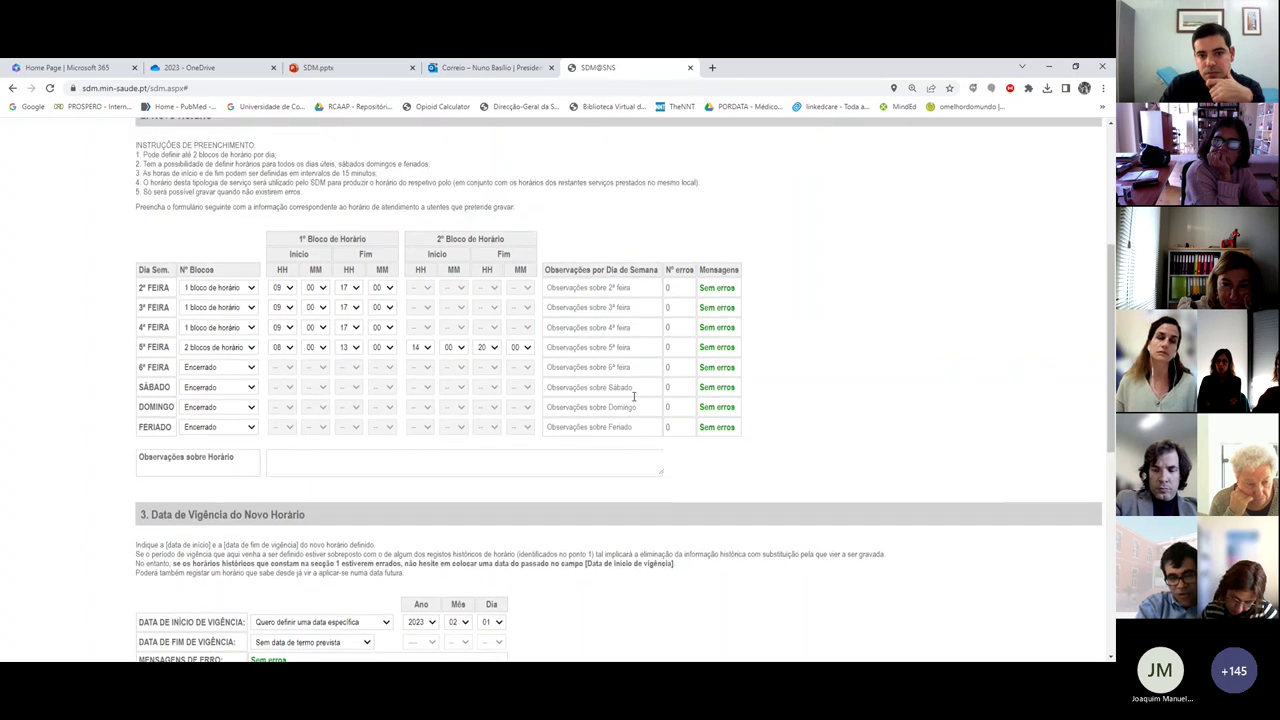
scroll(635, 395, "up", 1)
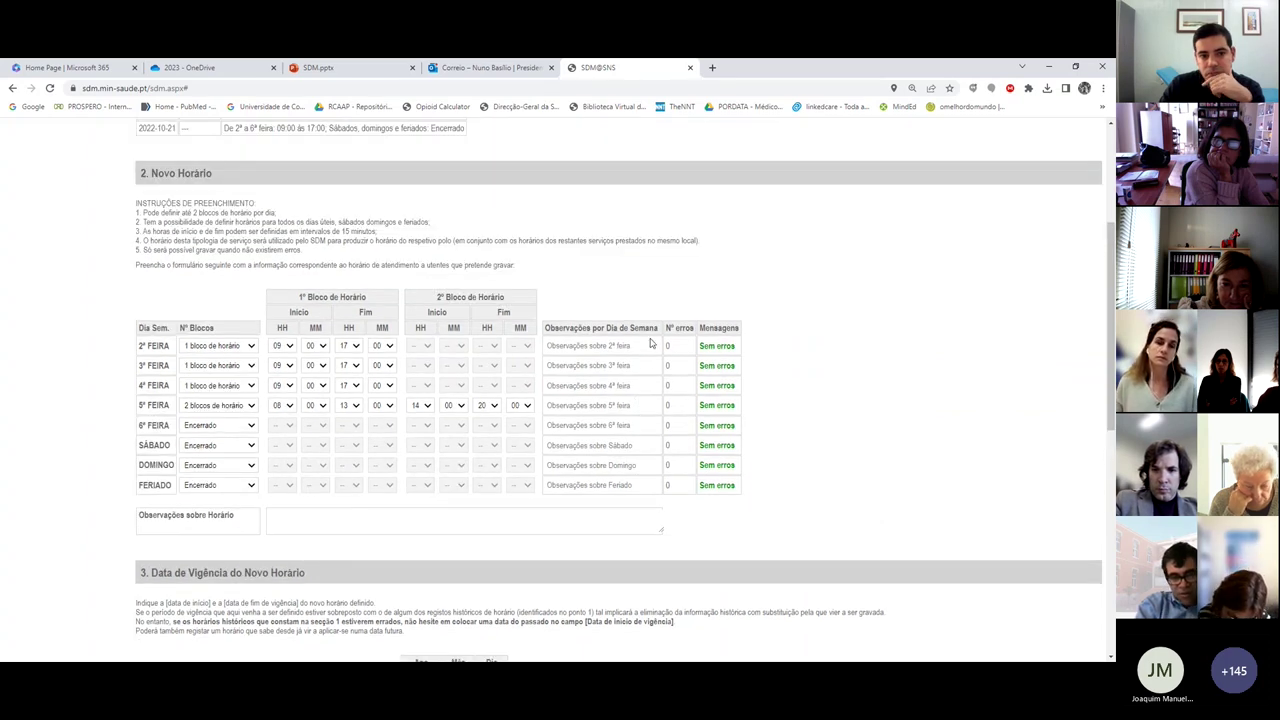
scroll(547, 470, "down", 7)
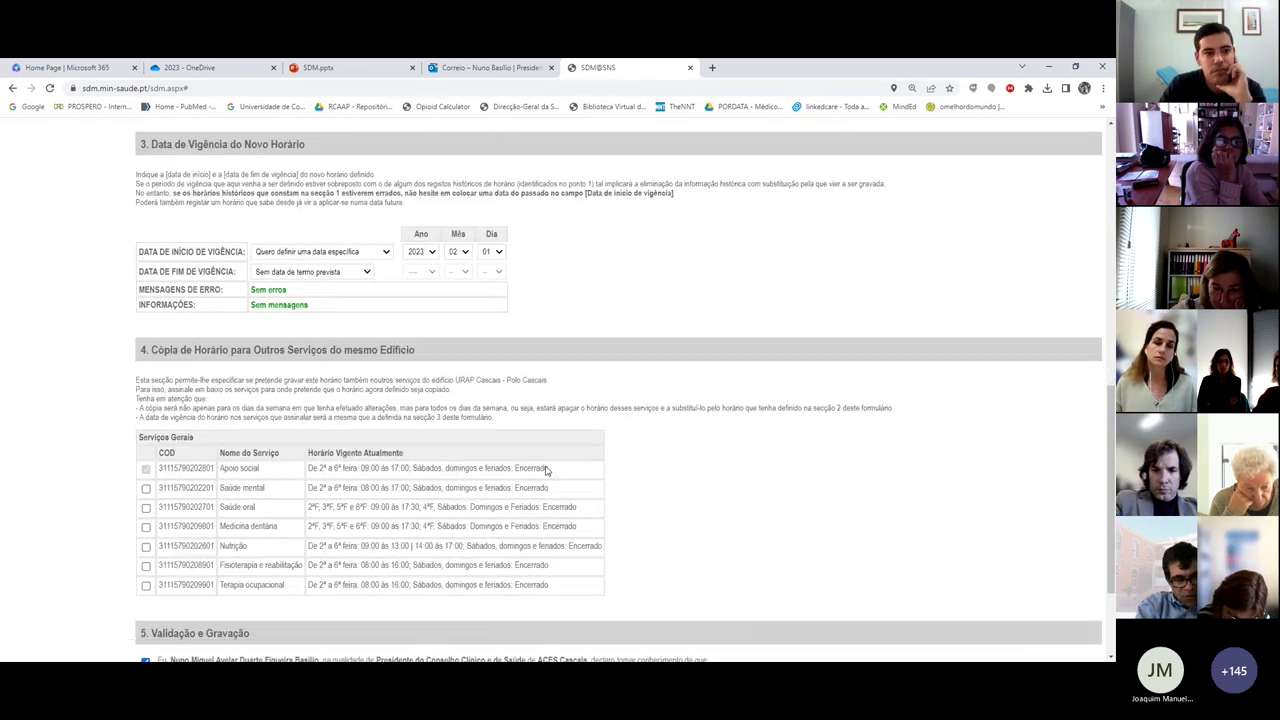
scroll(425, 520, "down", 2)
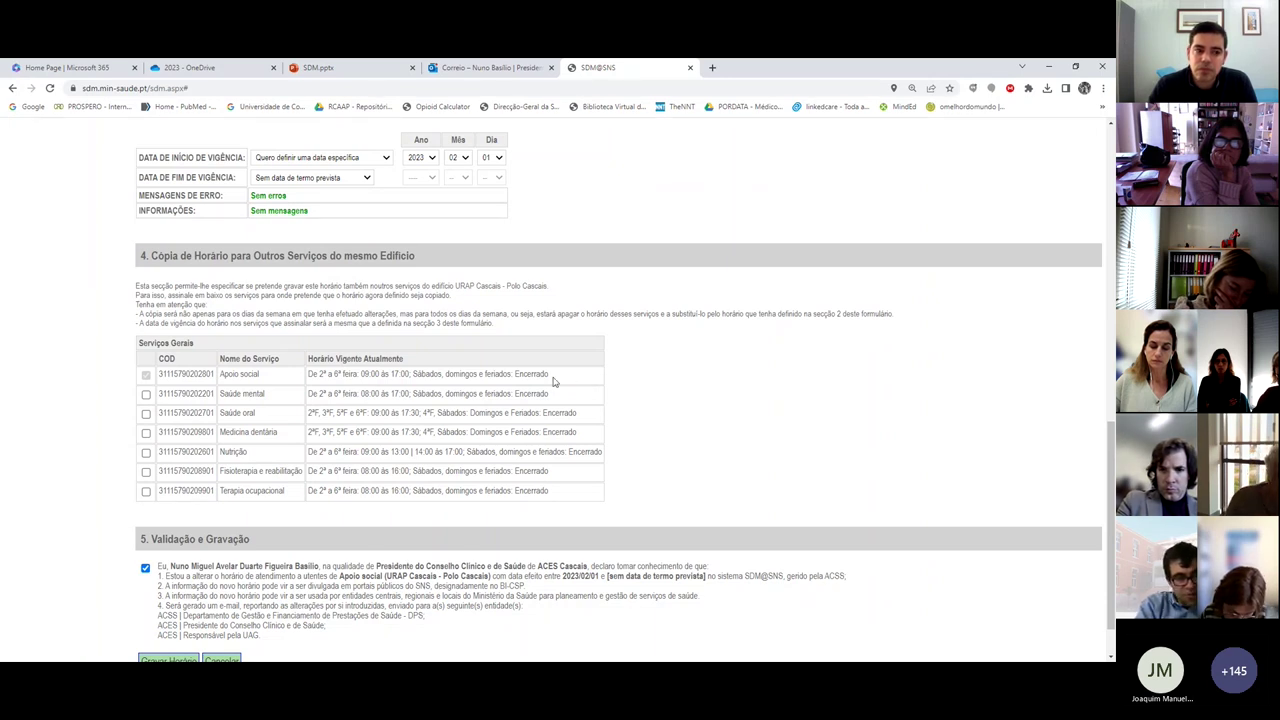
left_click(146, 394)
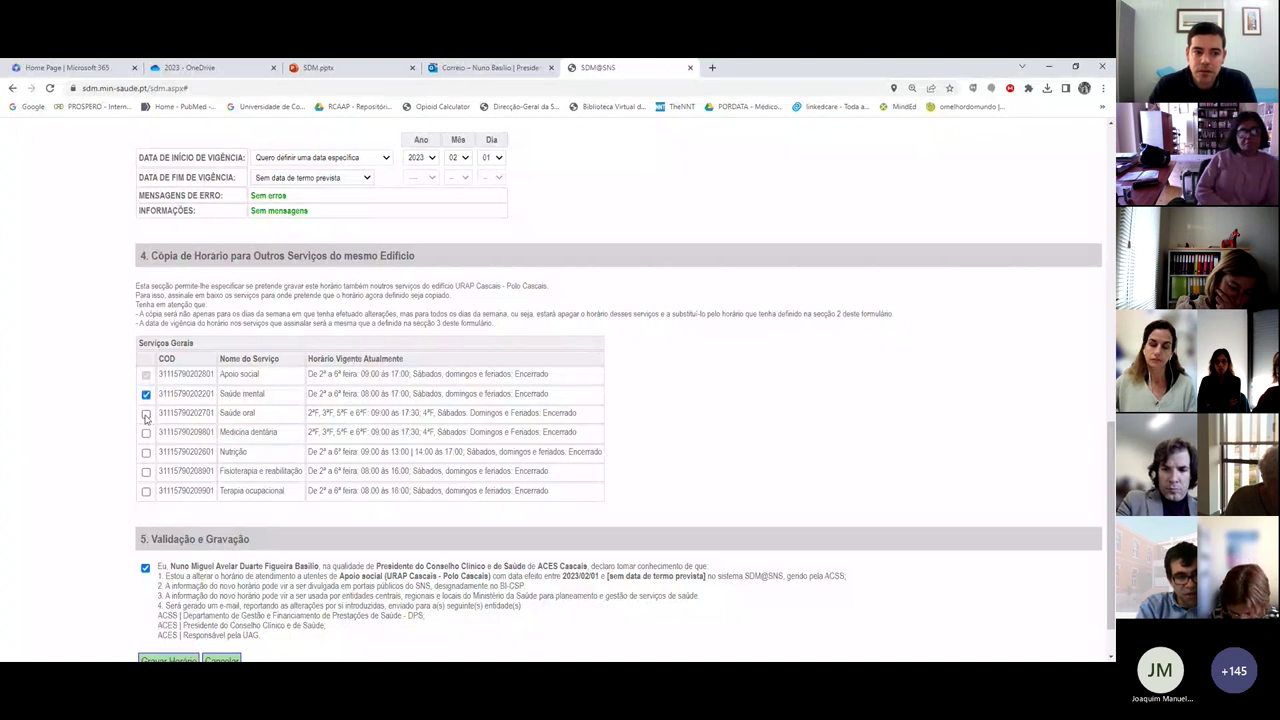
left_click(146, 413)
left_click(146, 432)
left_click(146, 452)
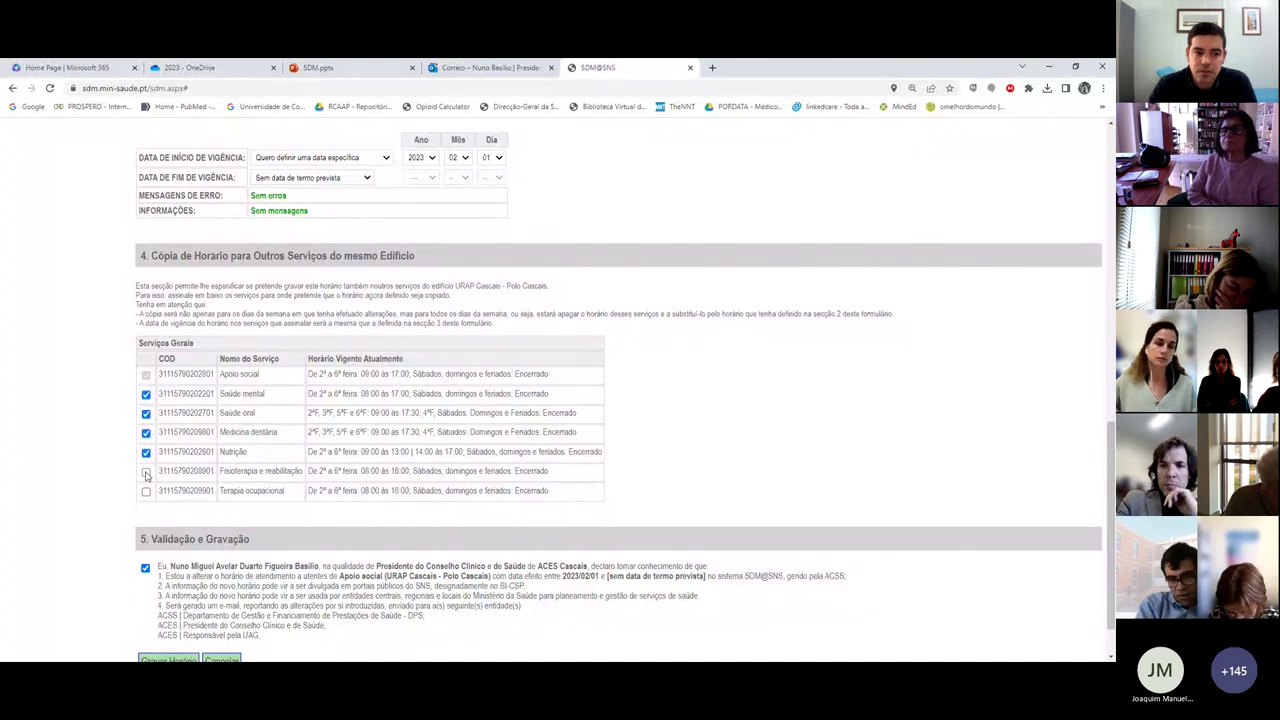
left_click(146, 472)
left_click(146, 491)
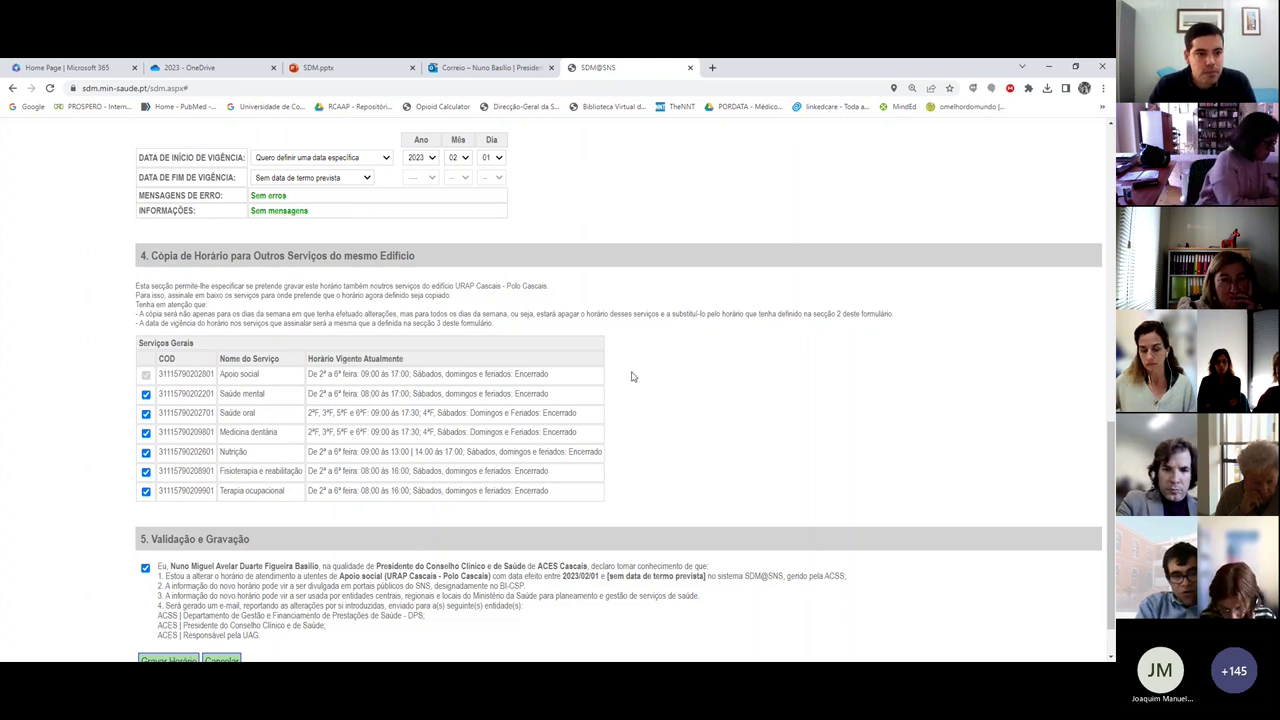
scroll(632, 375, "up", 1)
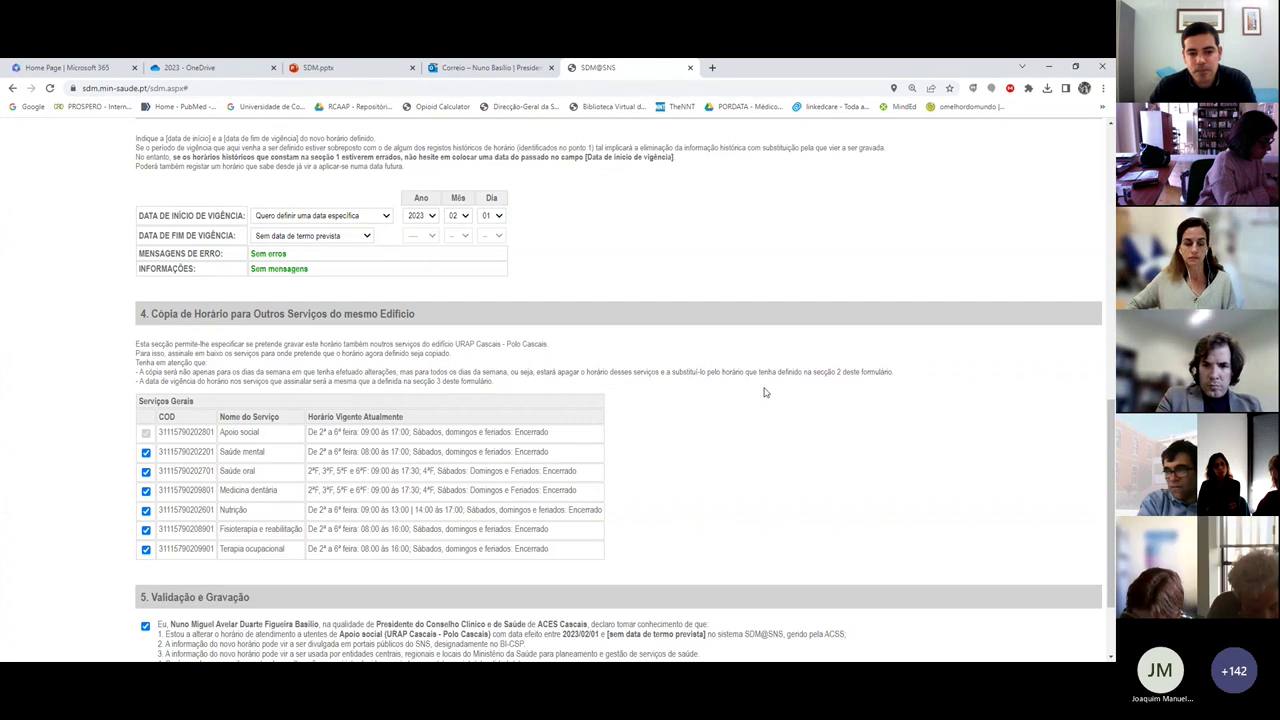
scroll(760, 393, "up", 1)
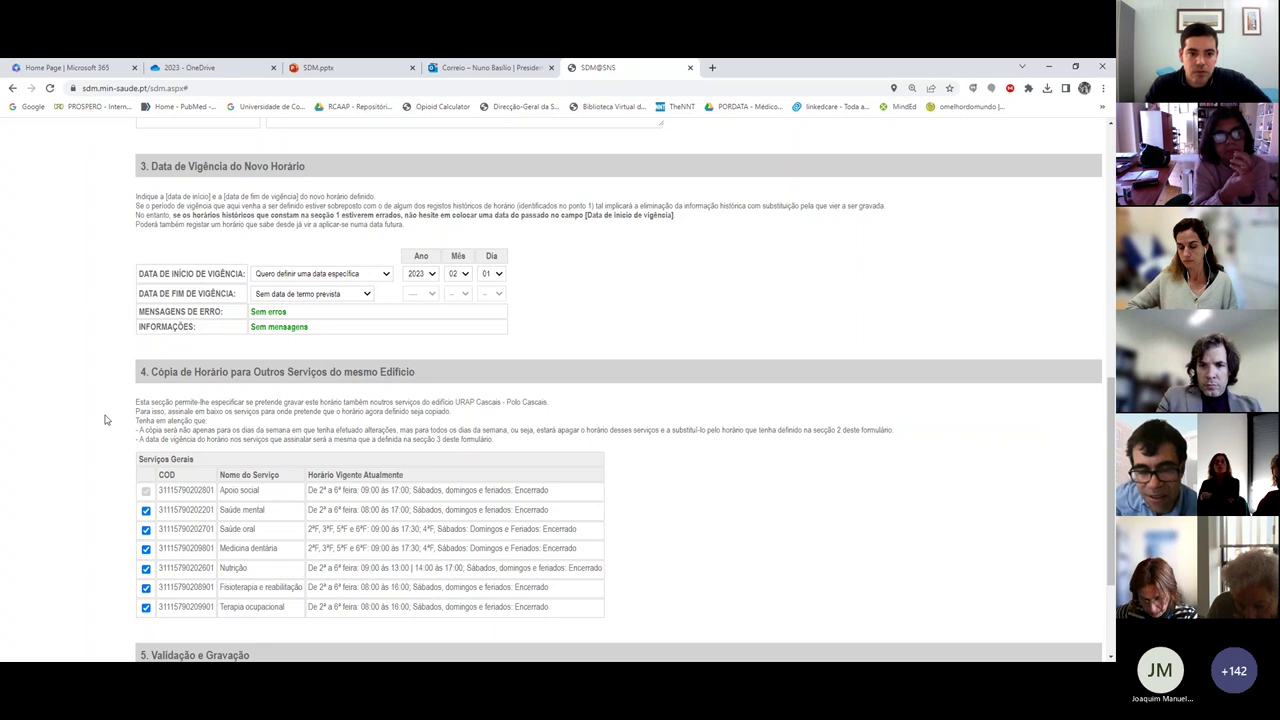
Step: Set 2ª, 3ª, 4ª and 5ª feira to Encerrado in the new schedule for Apoio social
scroll(105, 420, "up", 4)
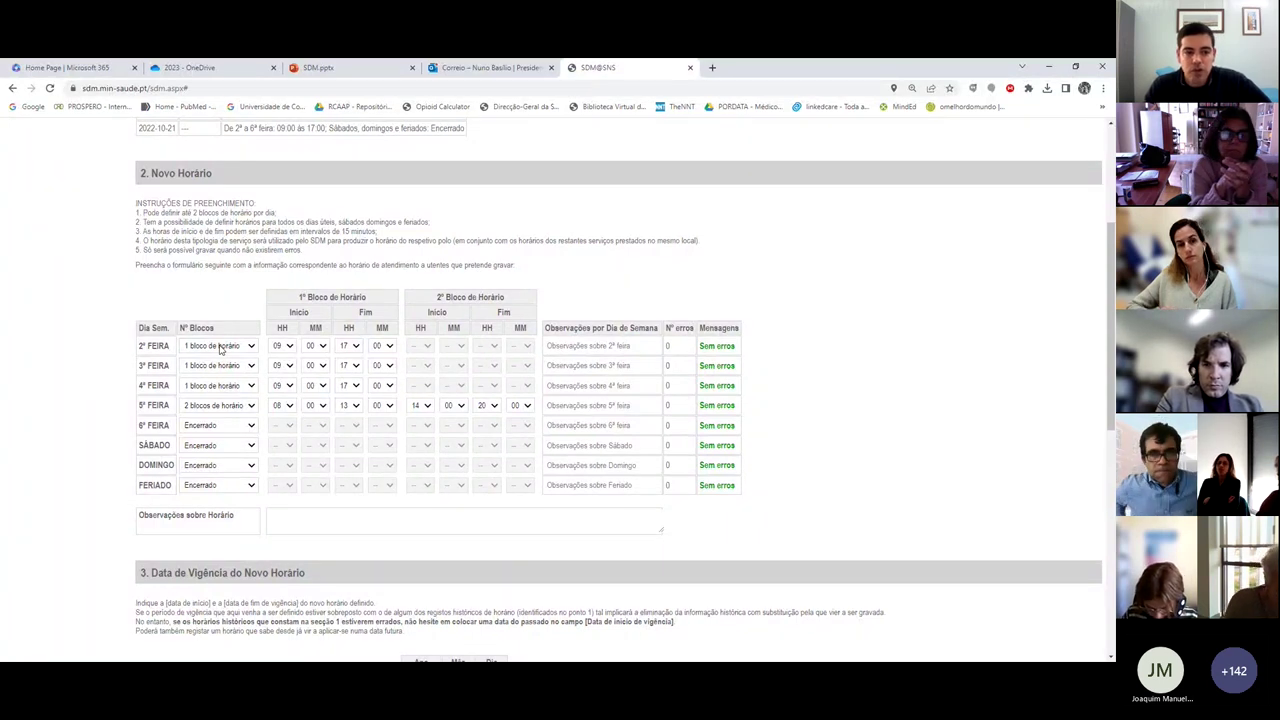
scroll(220, 348, "up", 2)
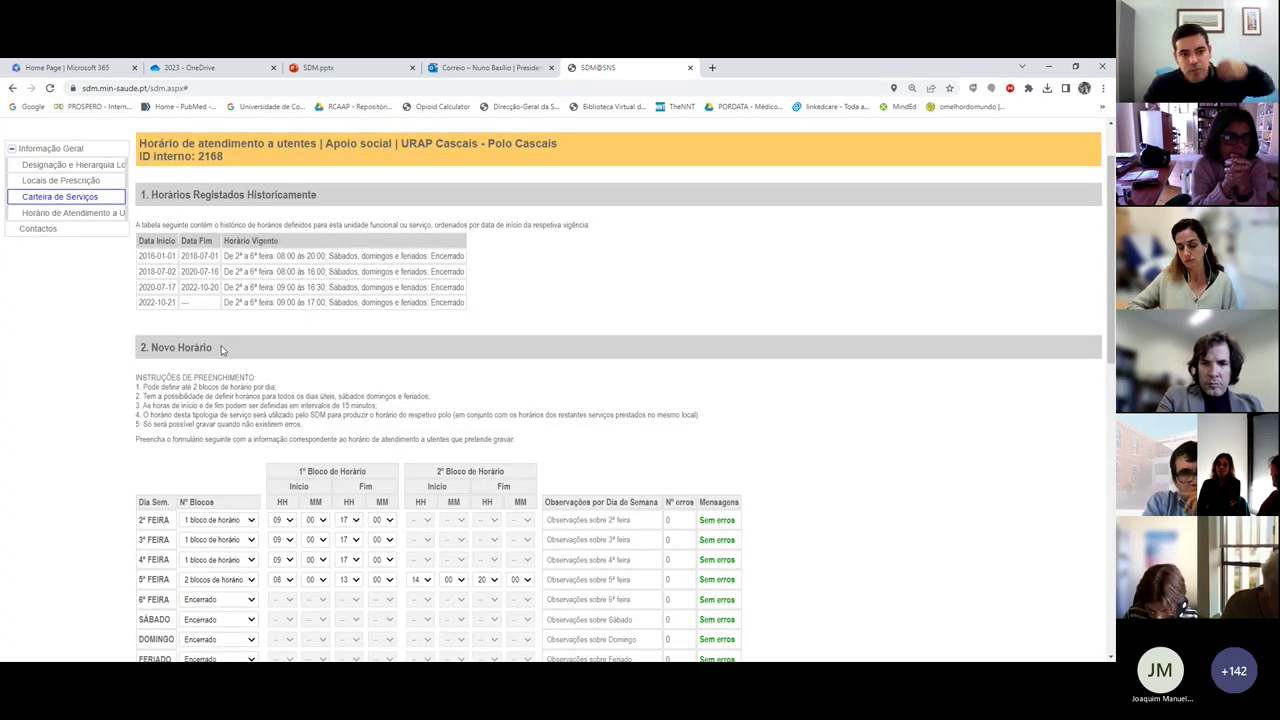
scroll(214, 505, "down", 1)
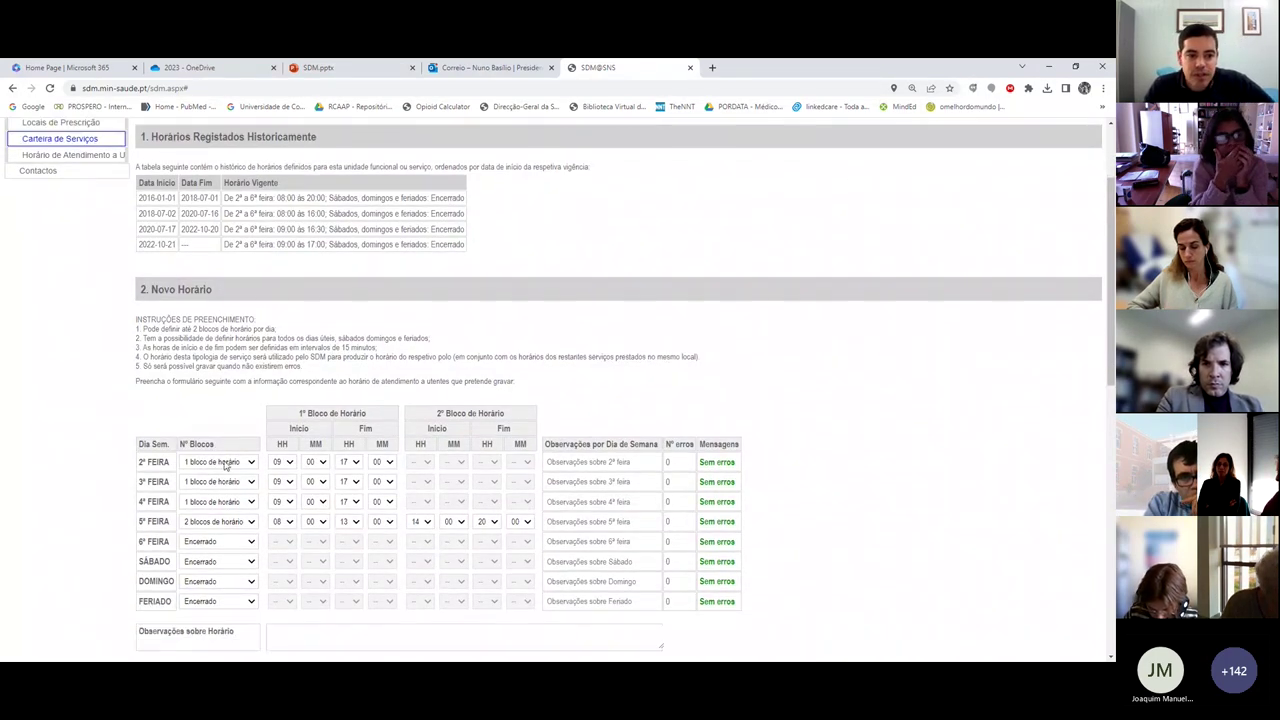
left_click(207, 478)
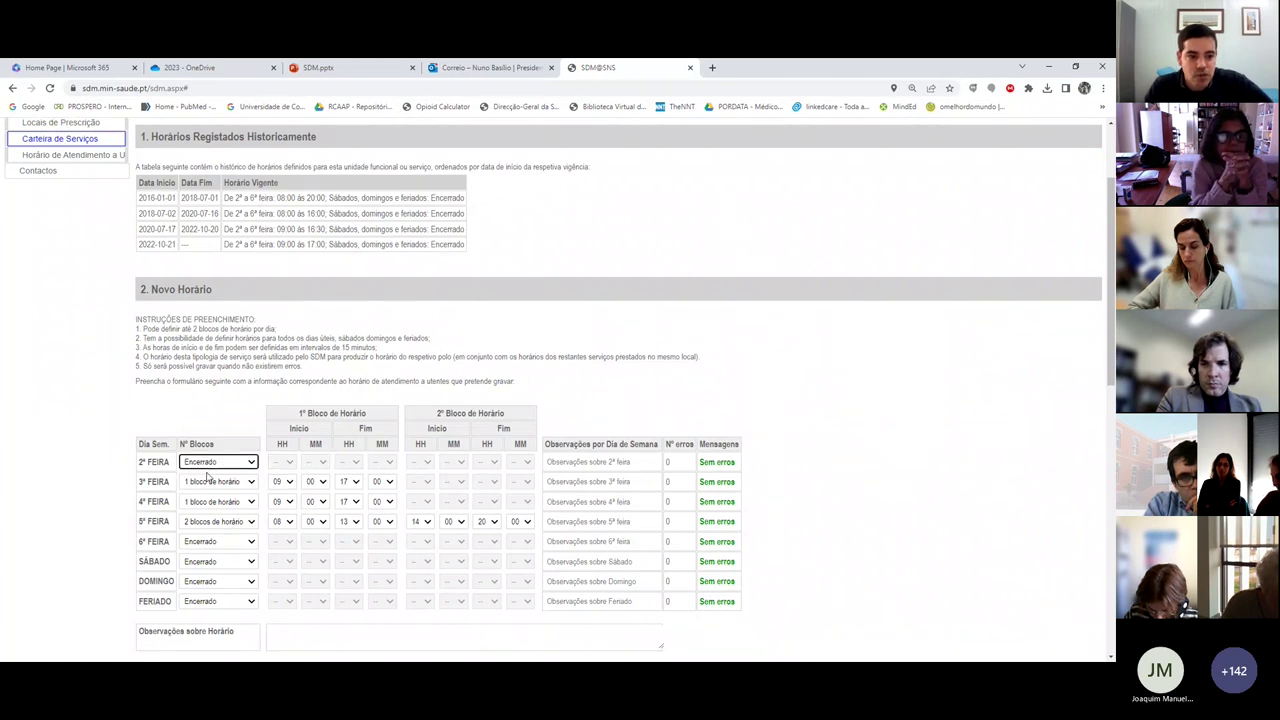
left_click(207, 484)
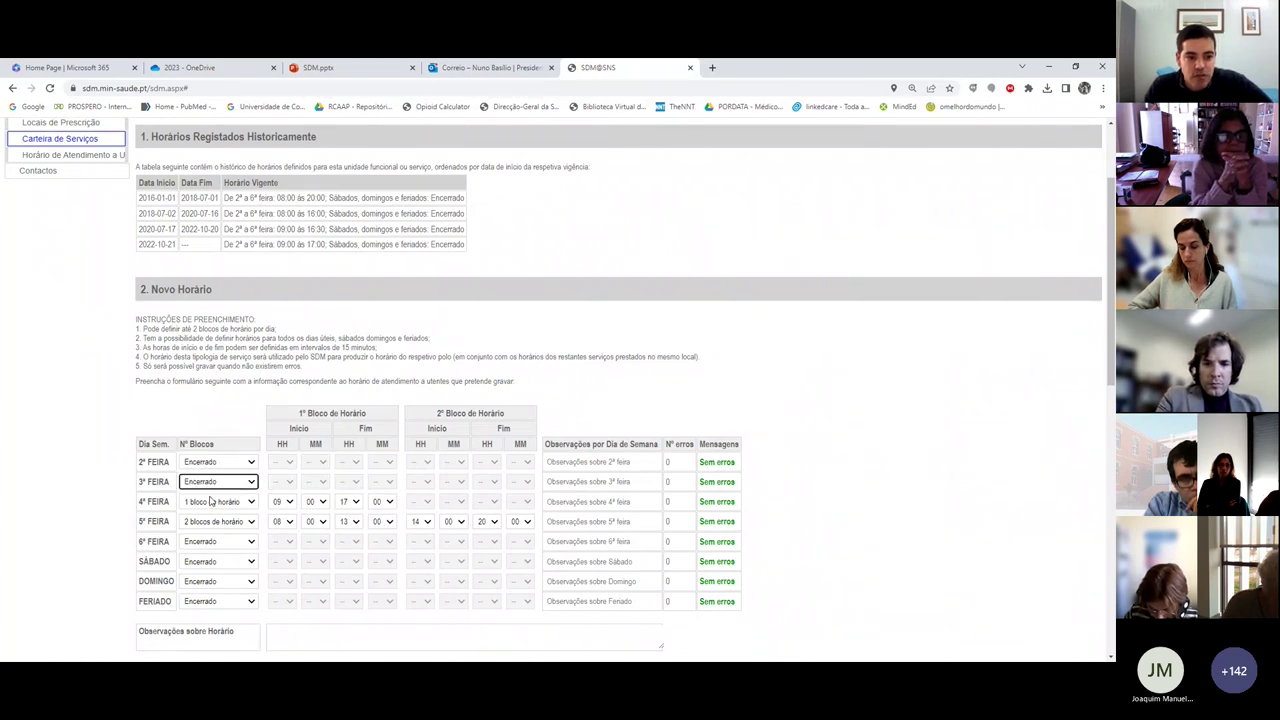
left_click(210, 516)
left_click(211, 521)
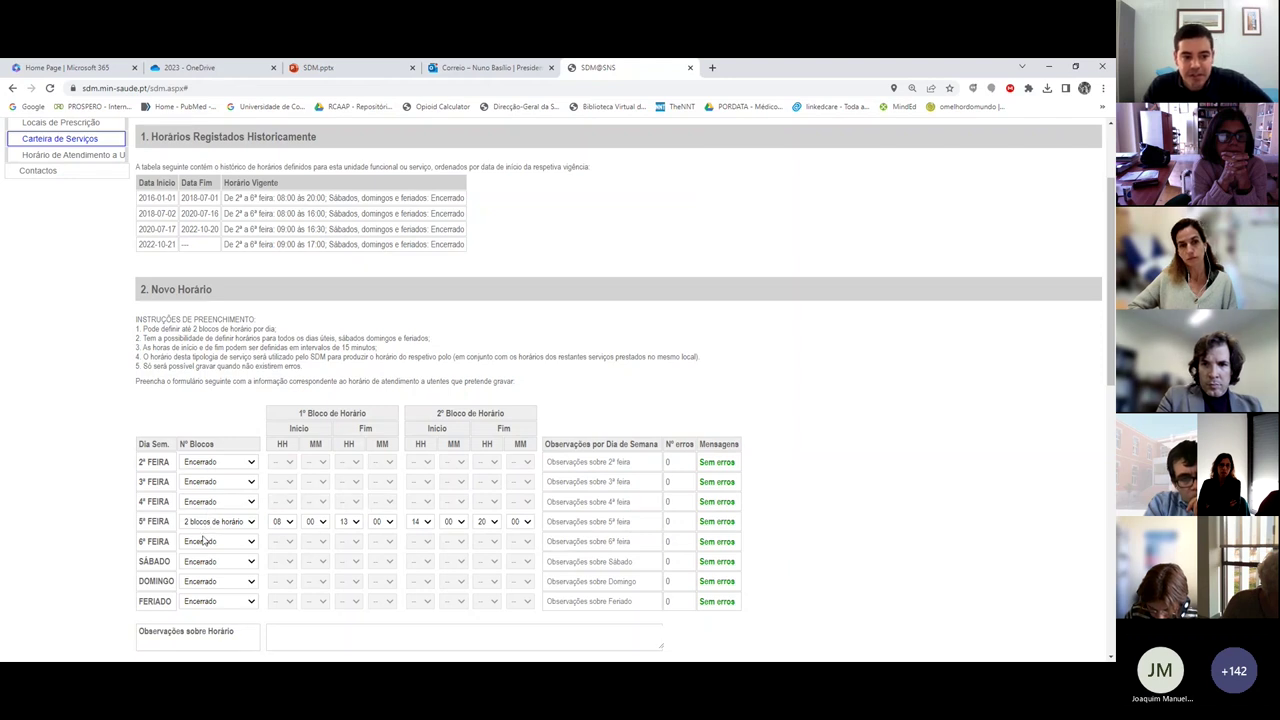
left_click(220, 532)
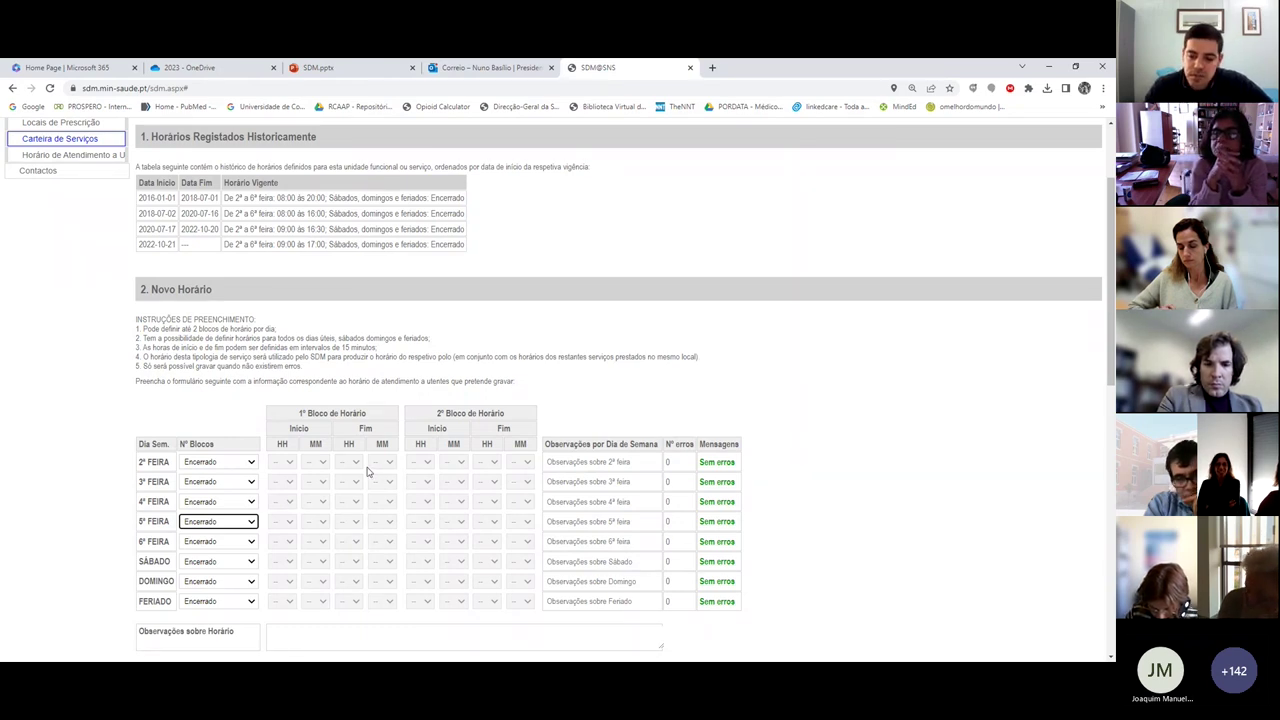
Step: Cancel the new Apoio social schedule form without saving it
scroll(440, 476, "down", 3)
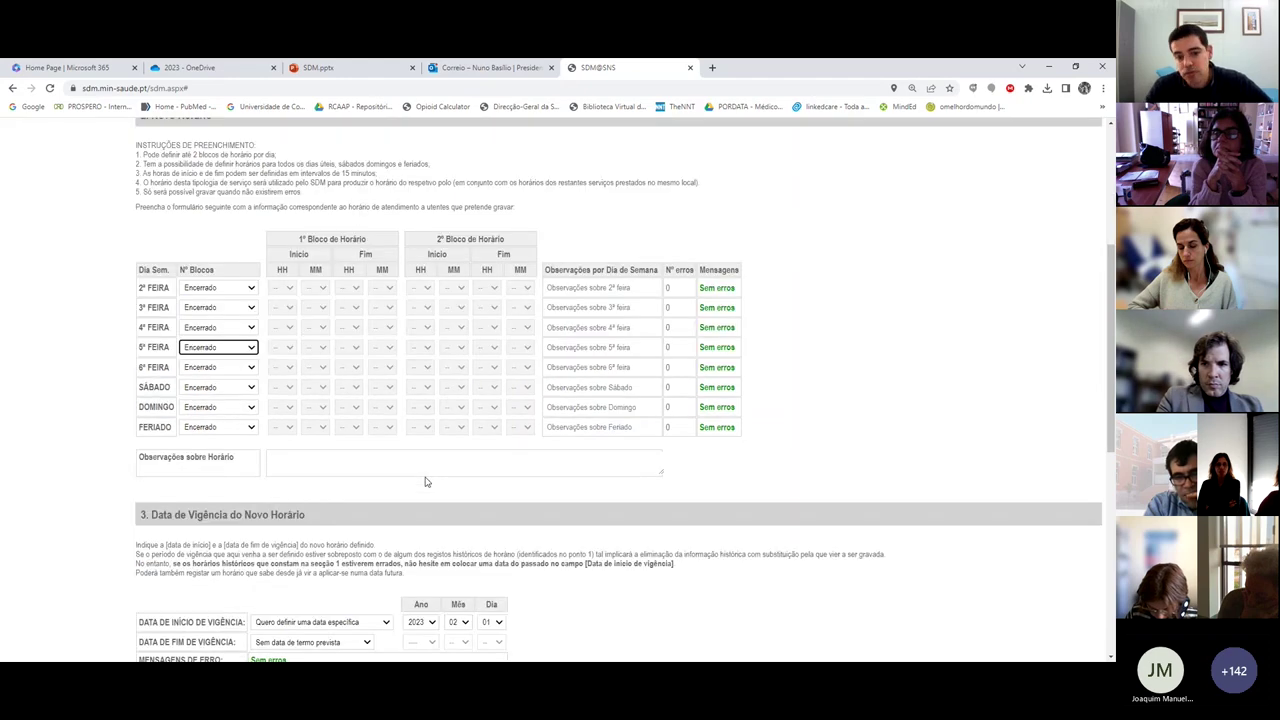
scroll(425, 482, "down", 2)
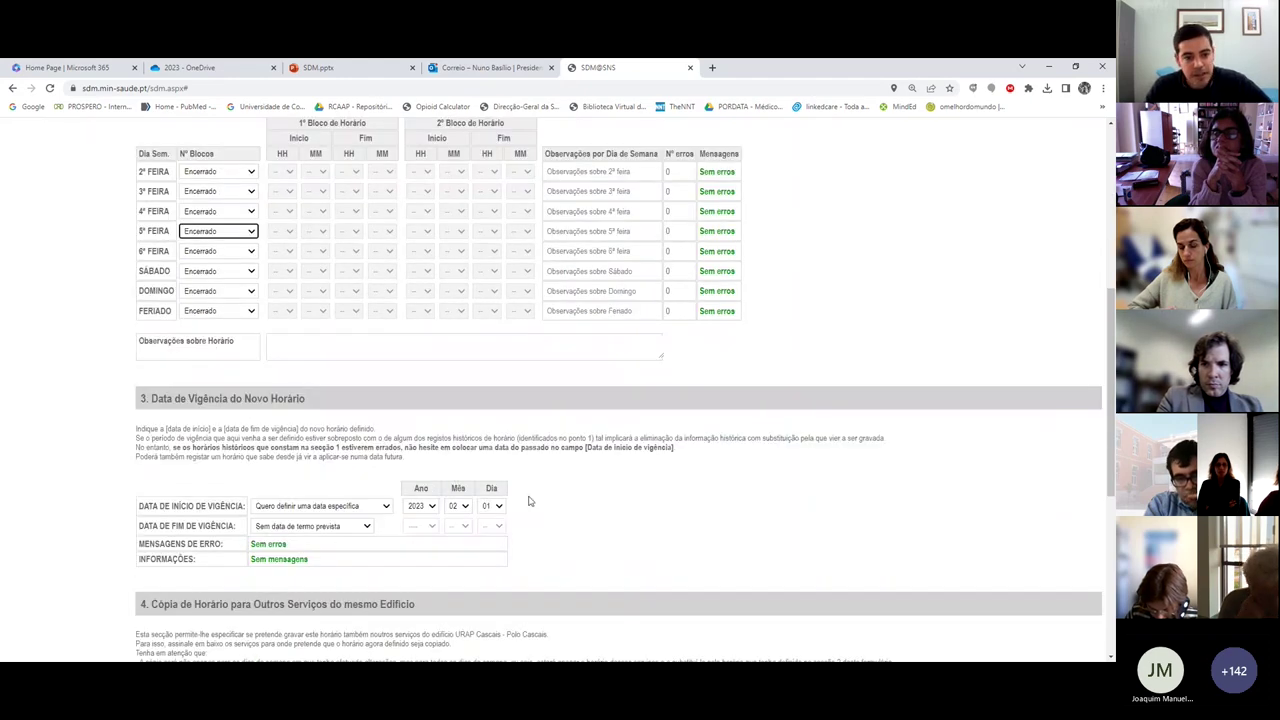
scroll(667, 540, "down", 5)
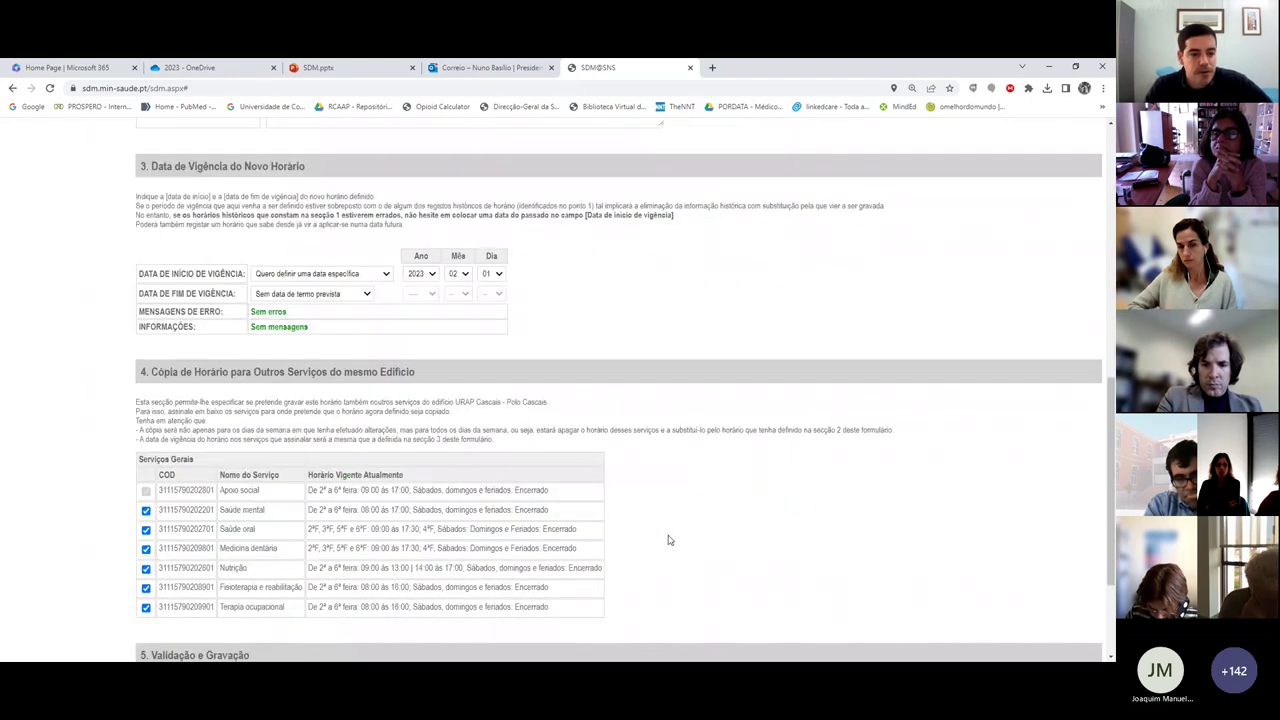
scroll(666, 540, "down", 2)
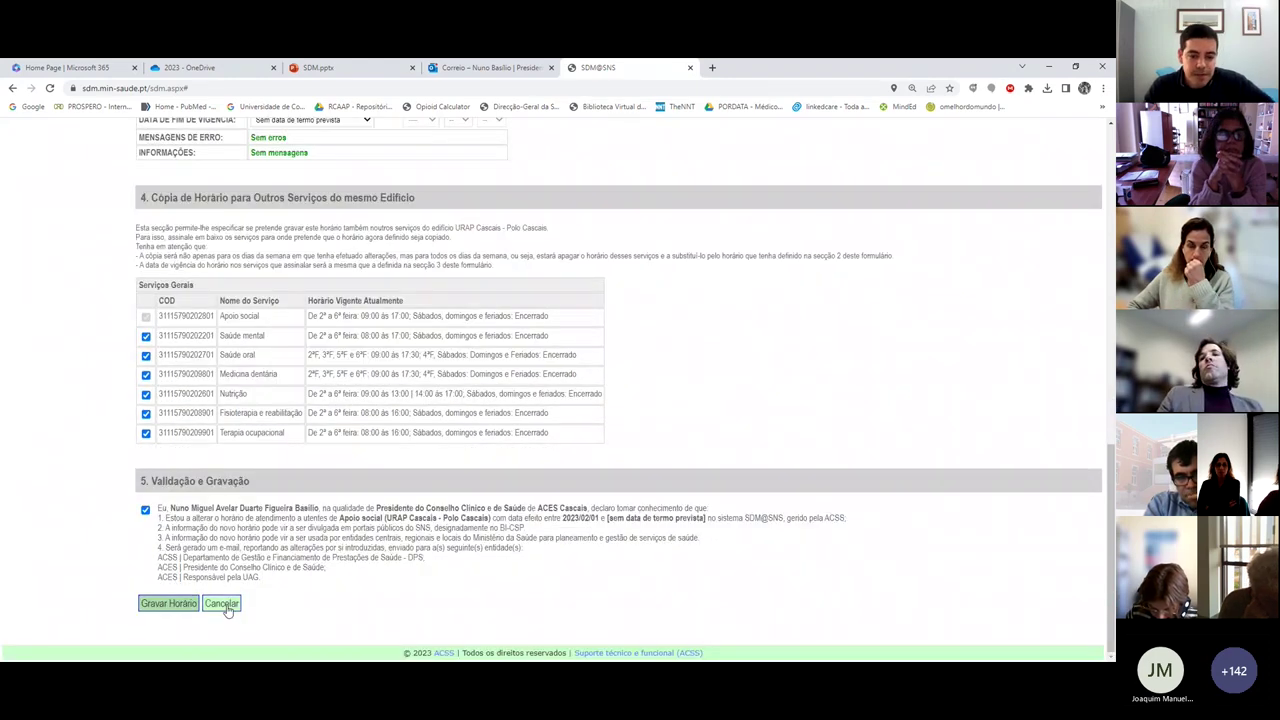
left_click(222, 604)
Step: Examine the services and schedules in the URAP Cascais - Polo Cascais service portfolio and the validation messages beneath them
scroll(530, 310, "up", 4)
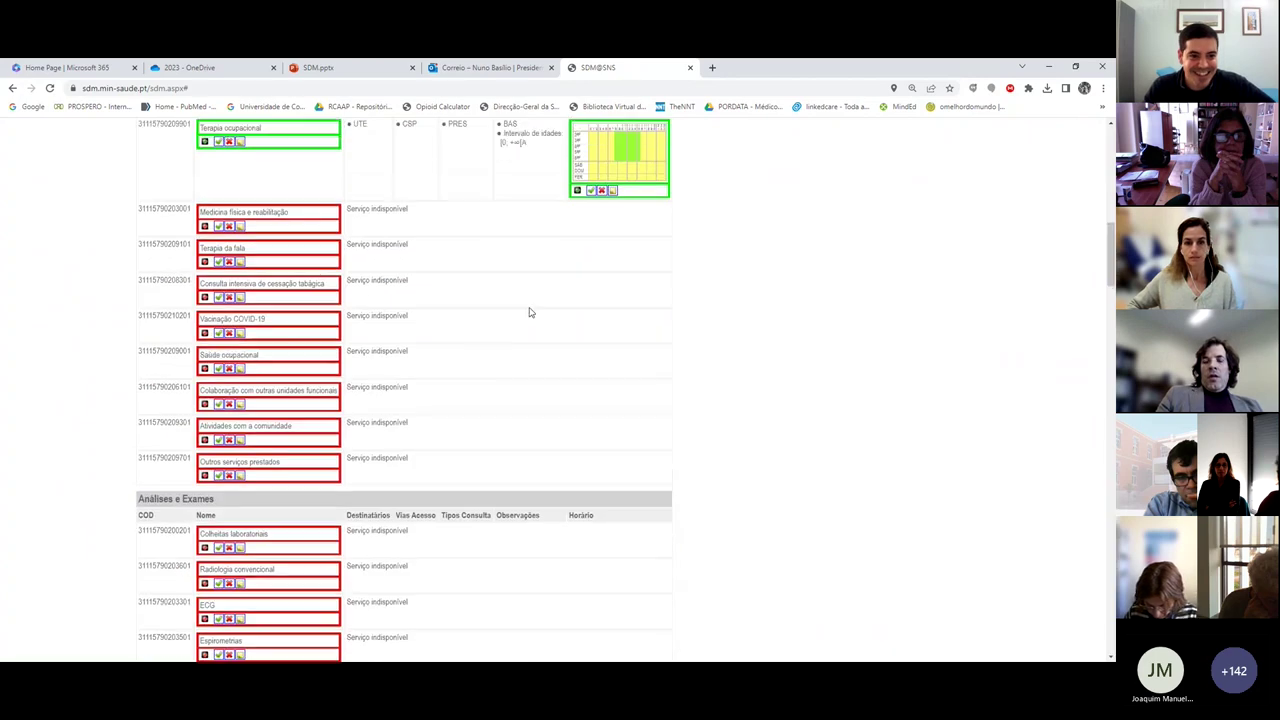
scroll(505, 421, "up", 5)
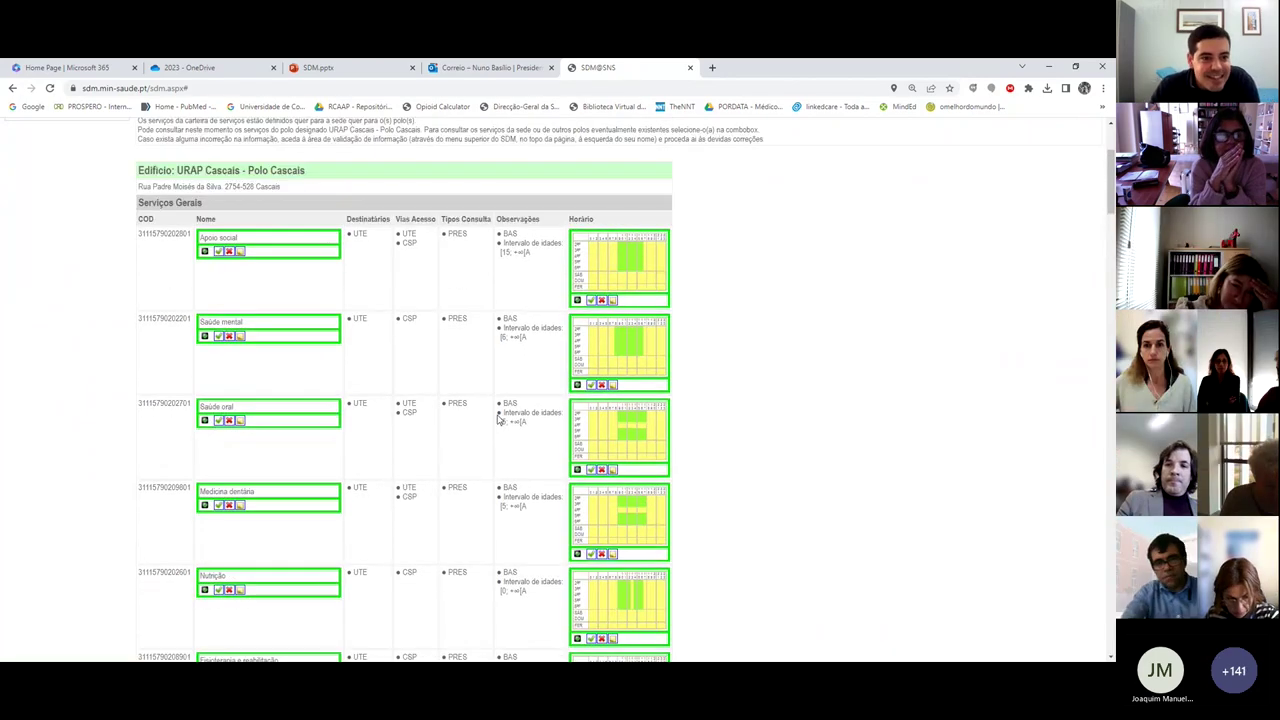
scroll(497, 421, "down", 1)
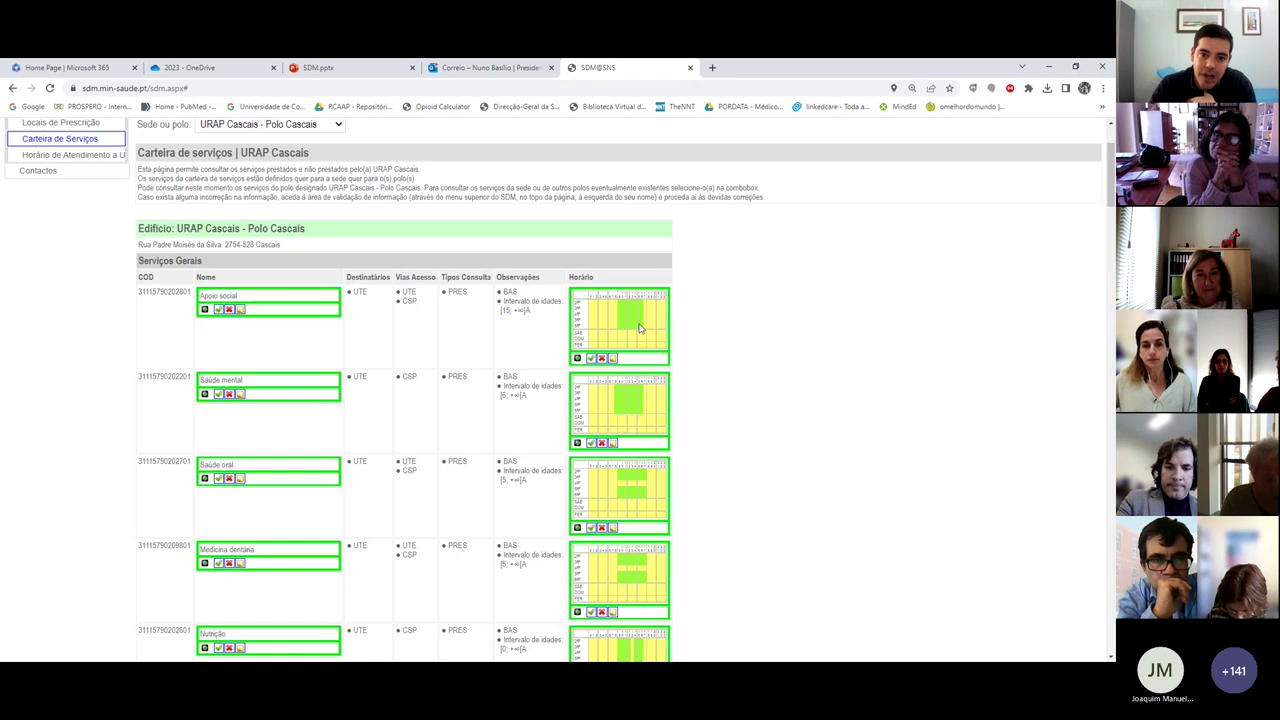
scroll(725, 407, "down", 1)
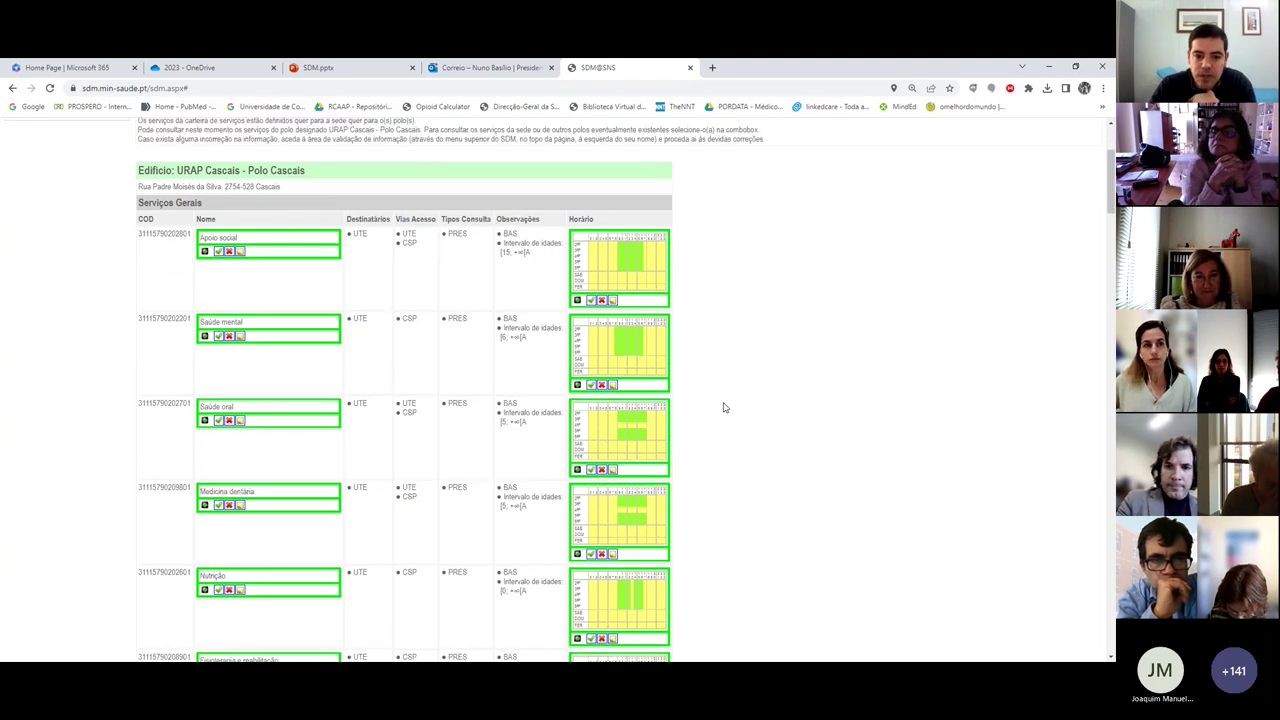
scroll(408, 298, "up", 1)
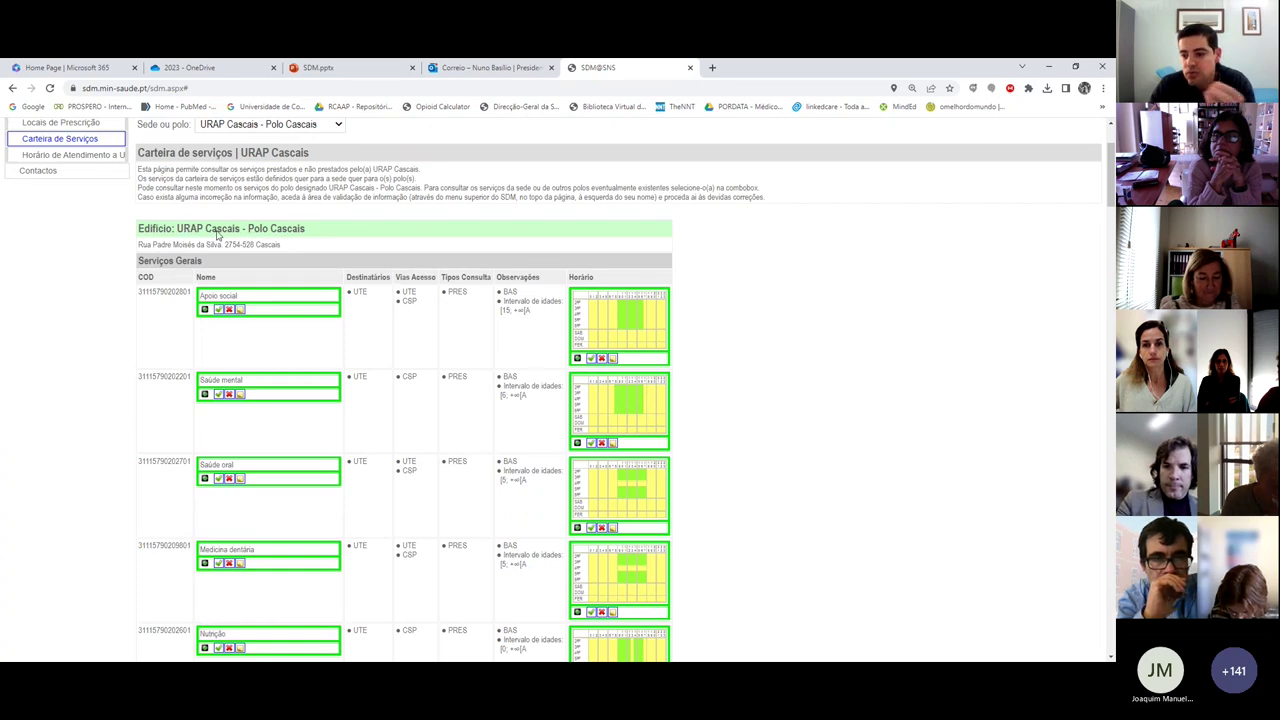
scroll(300, 306, "down", 10)
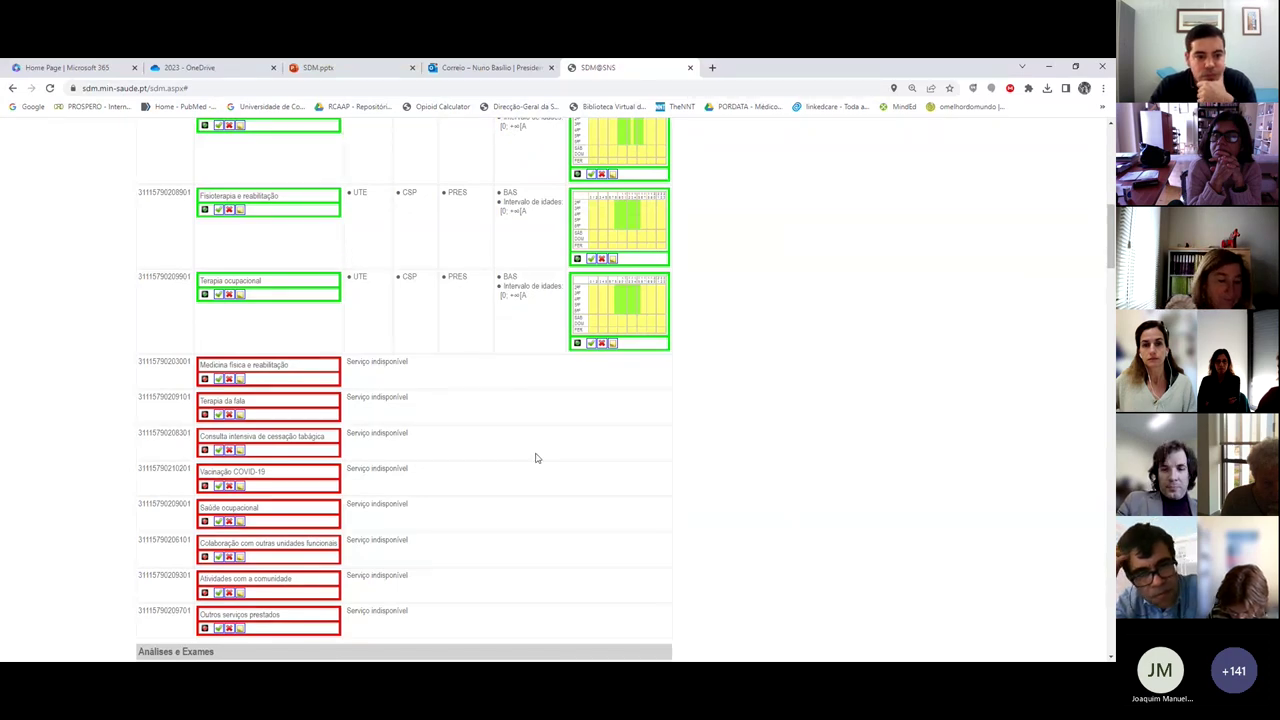
scroll(535, 455, "down", 2)
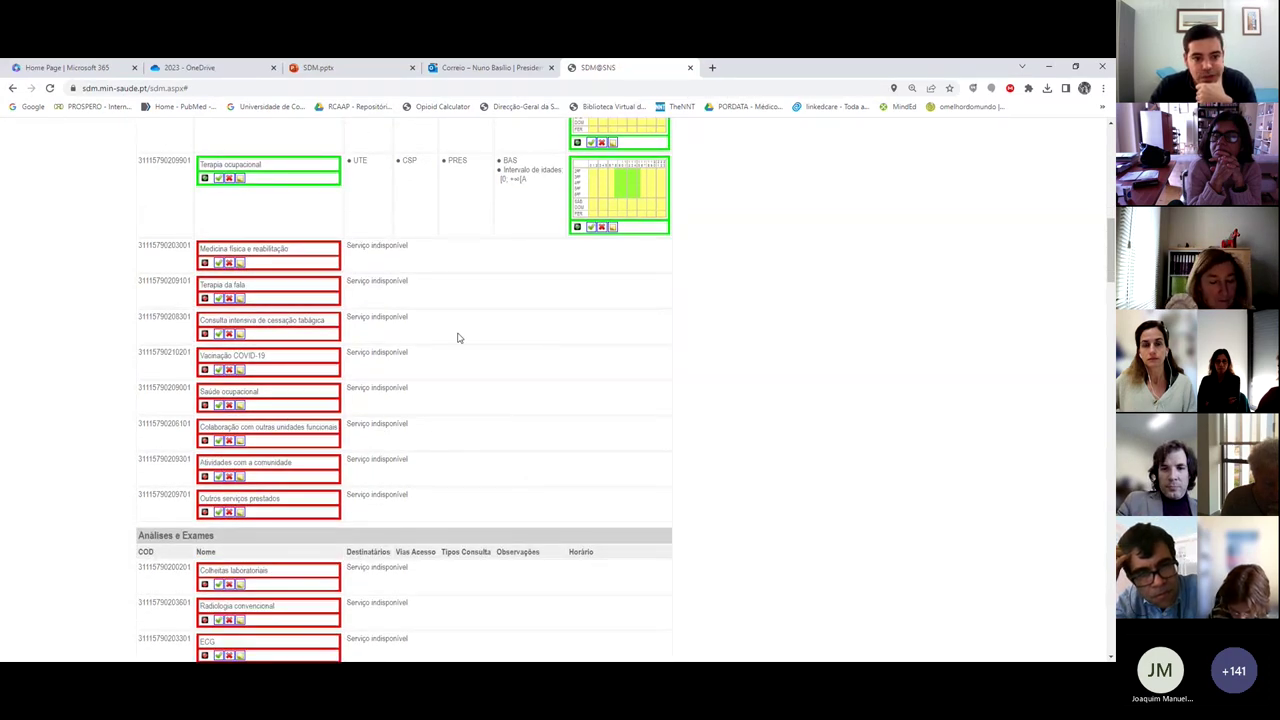
scroll(477, 420, "down", 5)
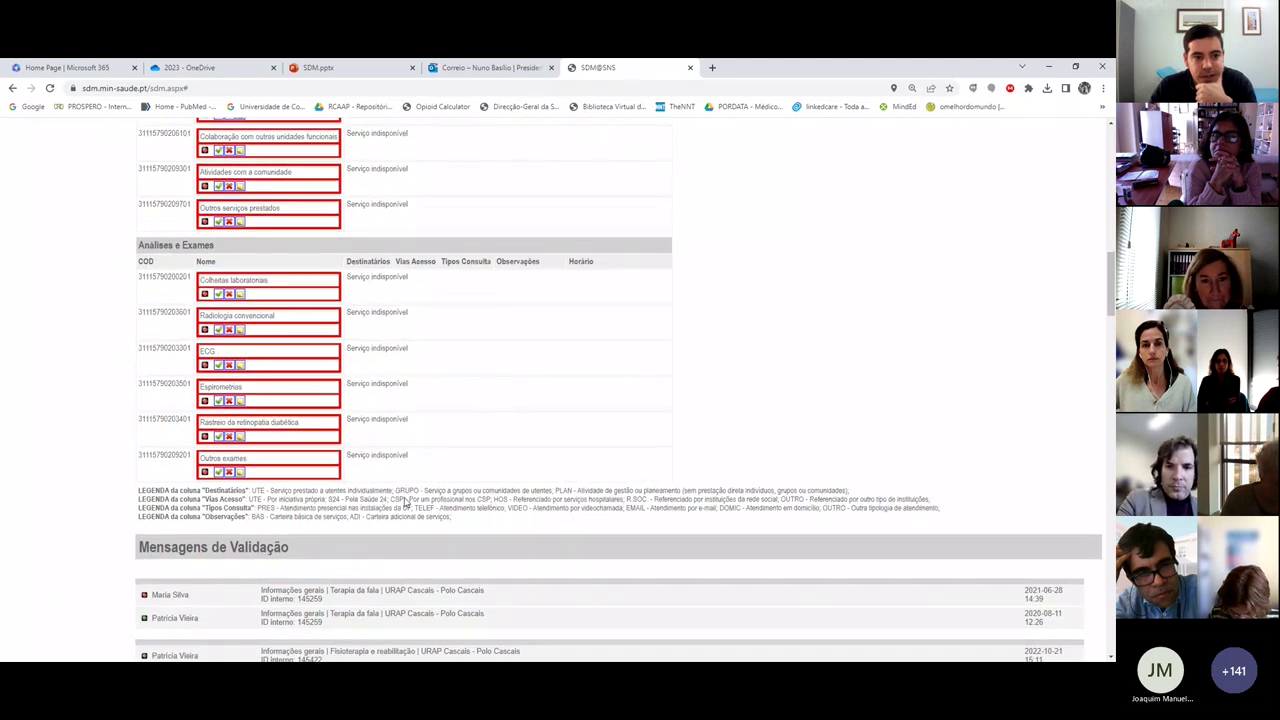
scroll(531, 479, "down", 1)
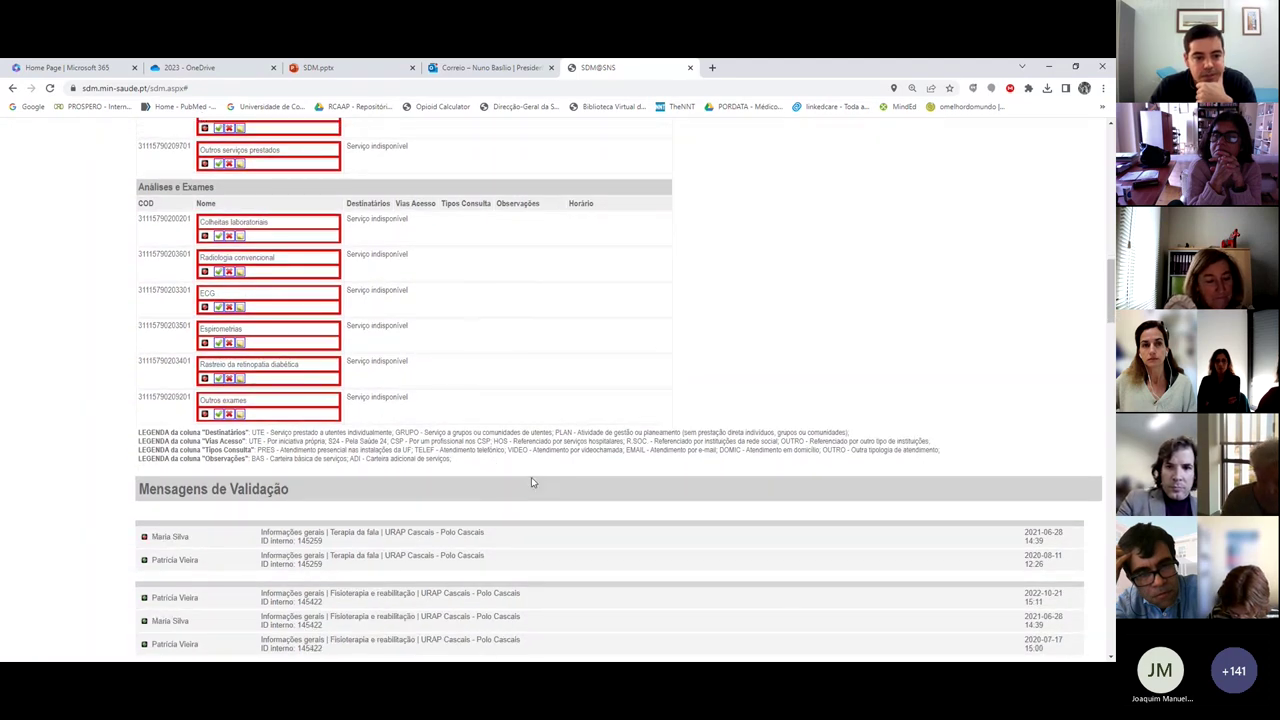
scroll(431, 483, "down", 2)
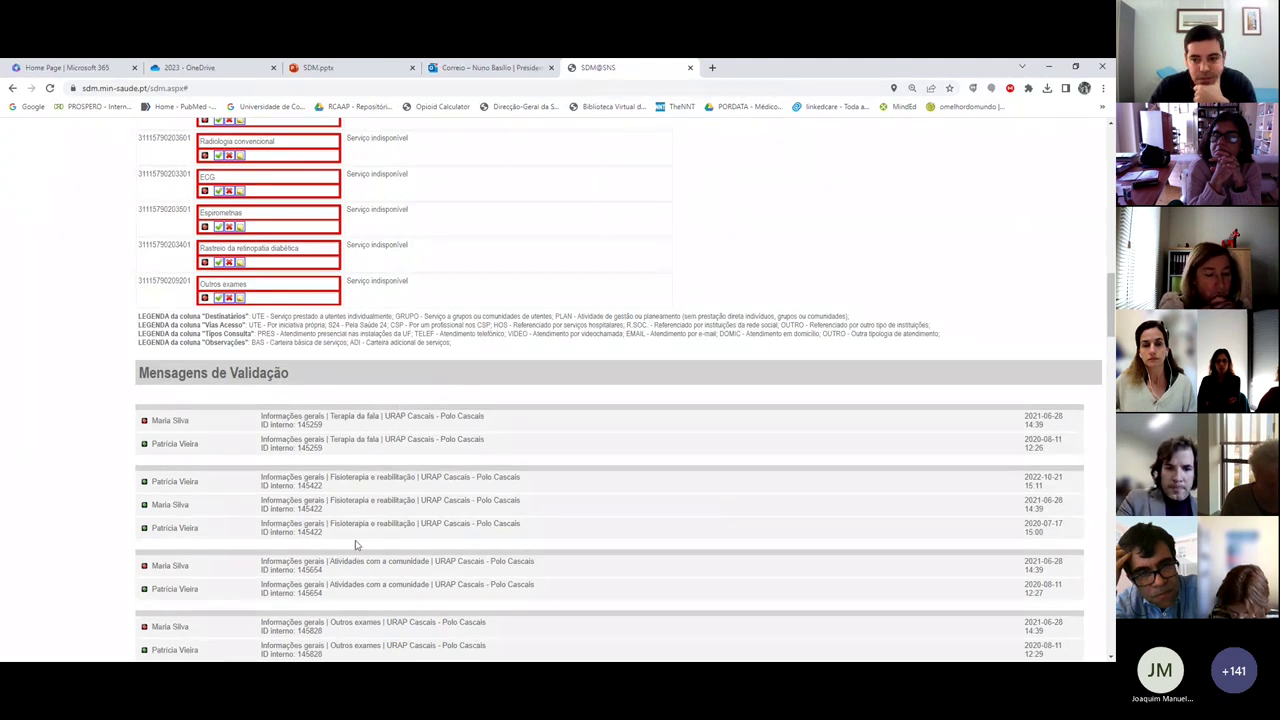
left_click_drag(1062, 479, 1023, 486)
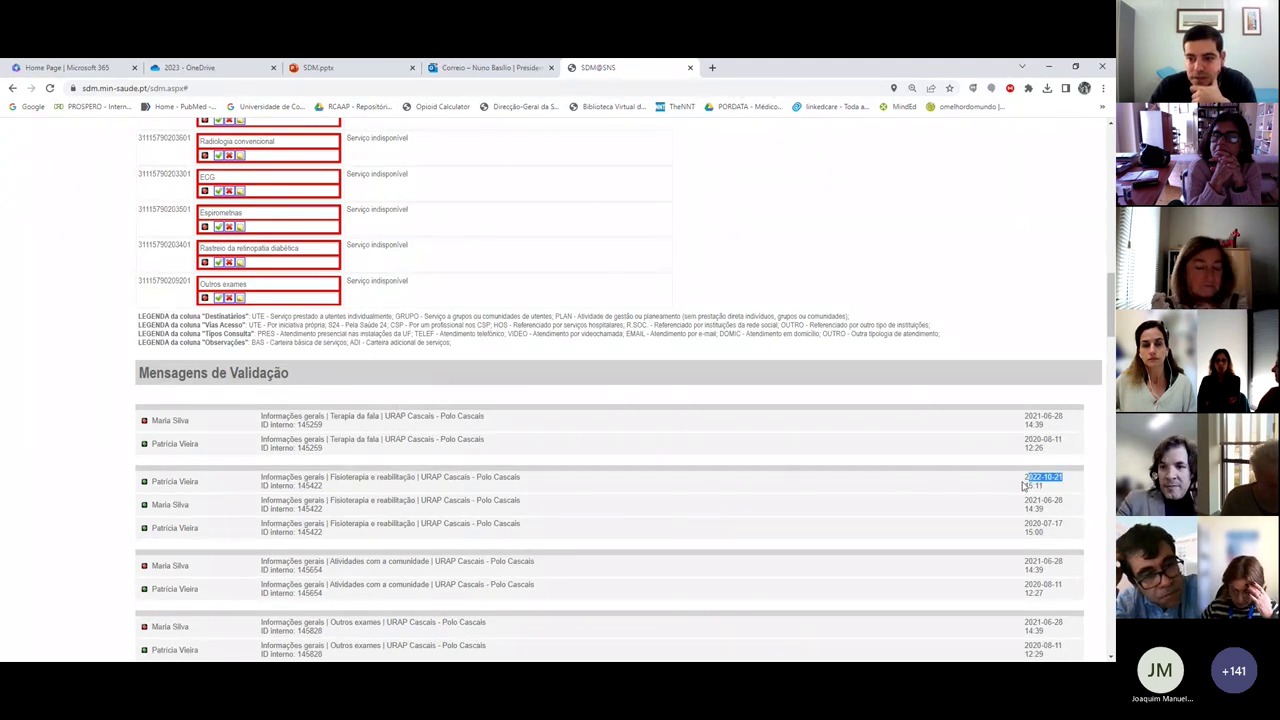
scroll(533, 443, "down", 3)
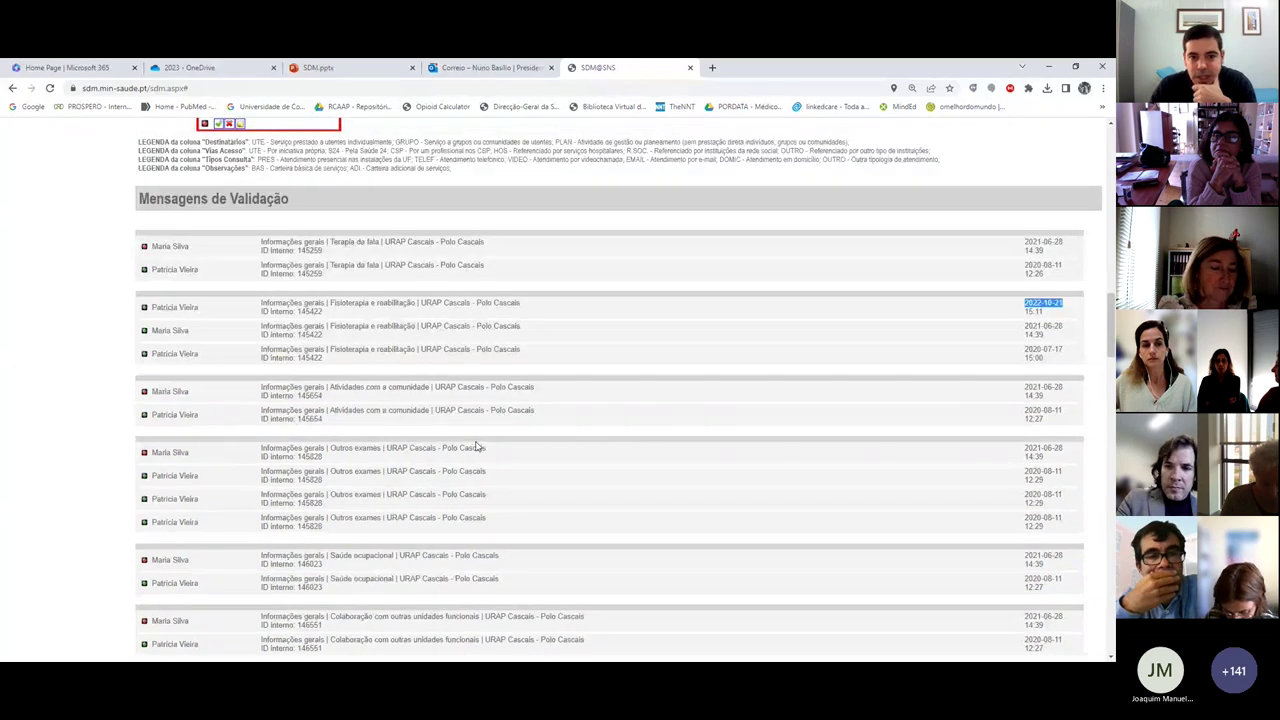
Step: Open the Horário de Atendimento a Utentes page for URAP Cascais
scroll(476, 447, "up", 10)
scroll(476, 447, "up", 2)
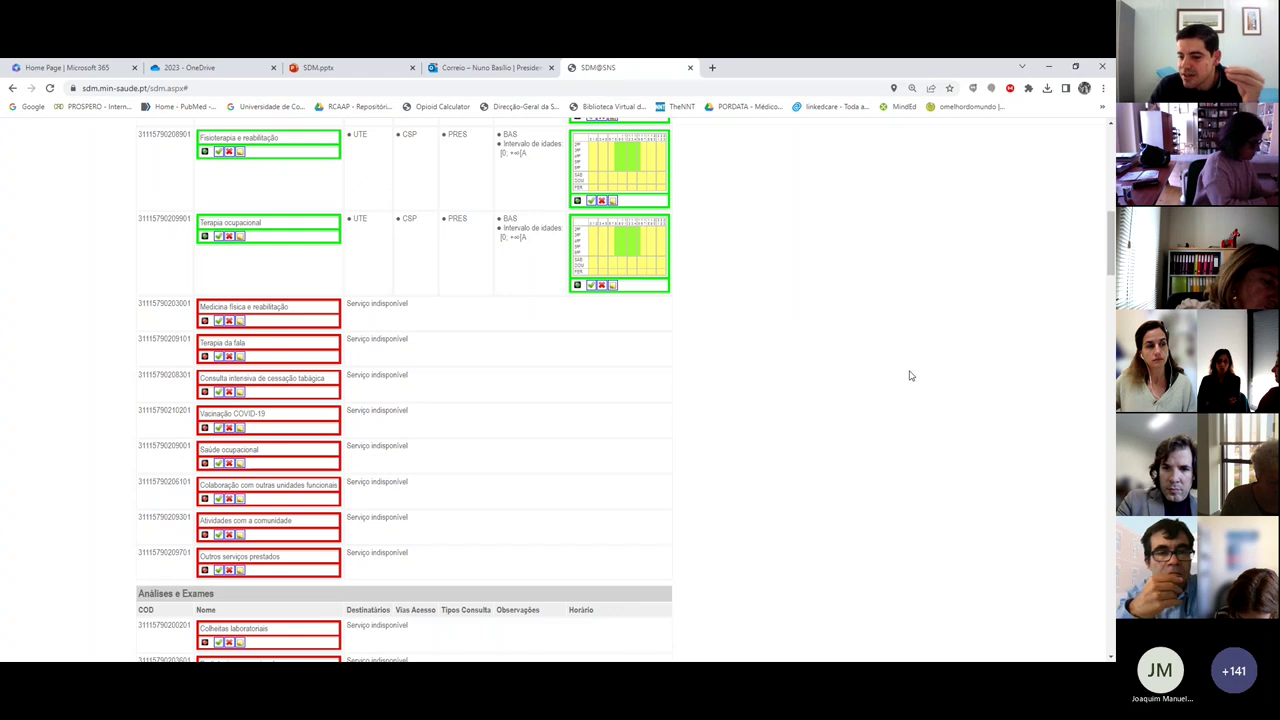
scroll(910, 376, "up", 1)
scroll(910, 376, "up", 10)
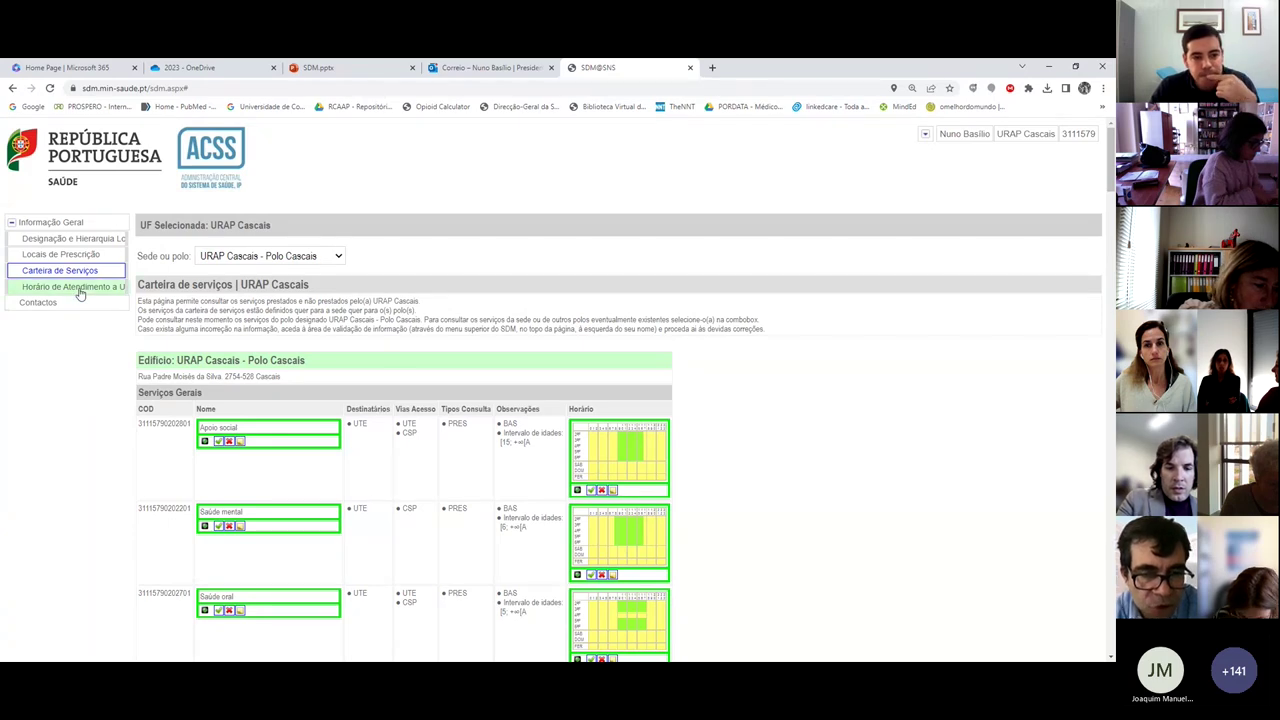
left_click(80, 290)
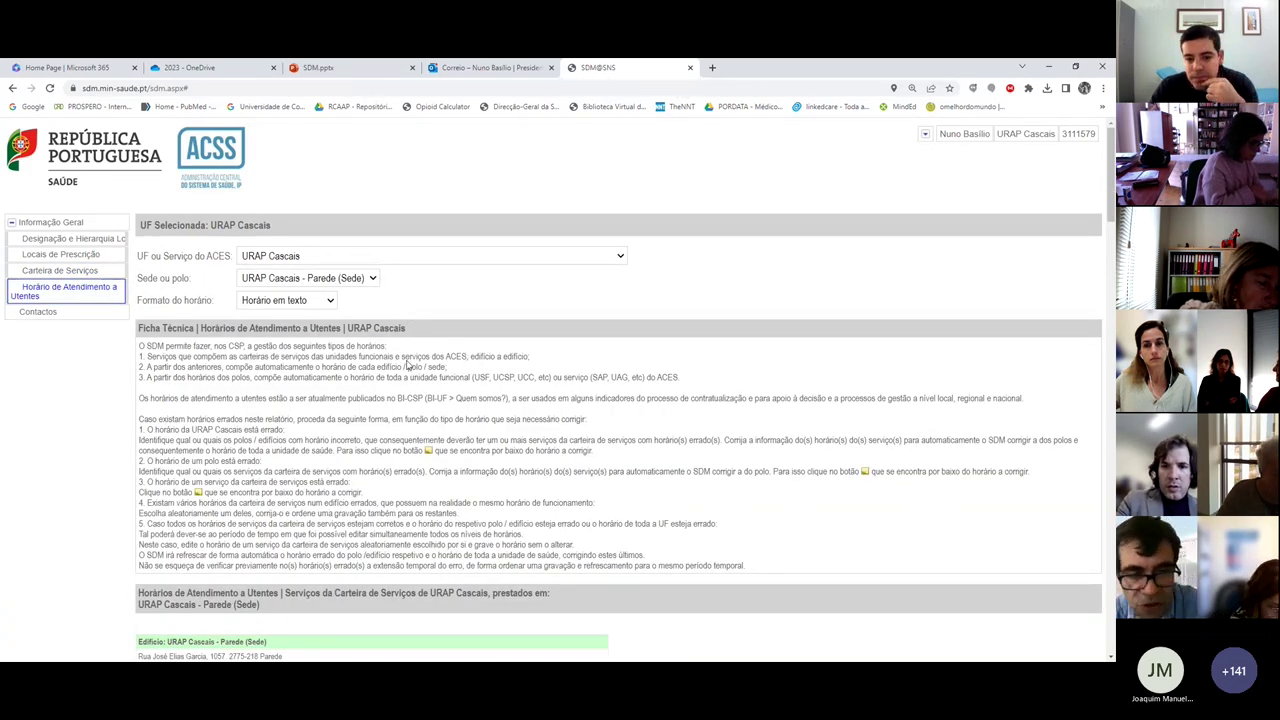
scroll(455, 373, "down", 1)
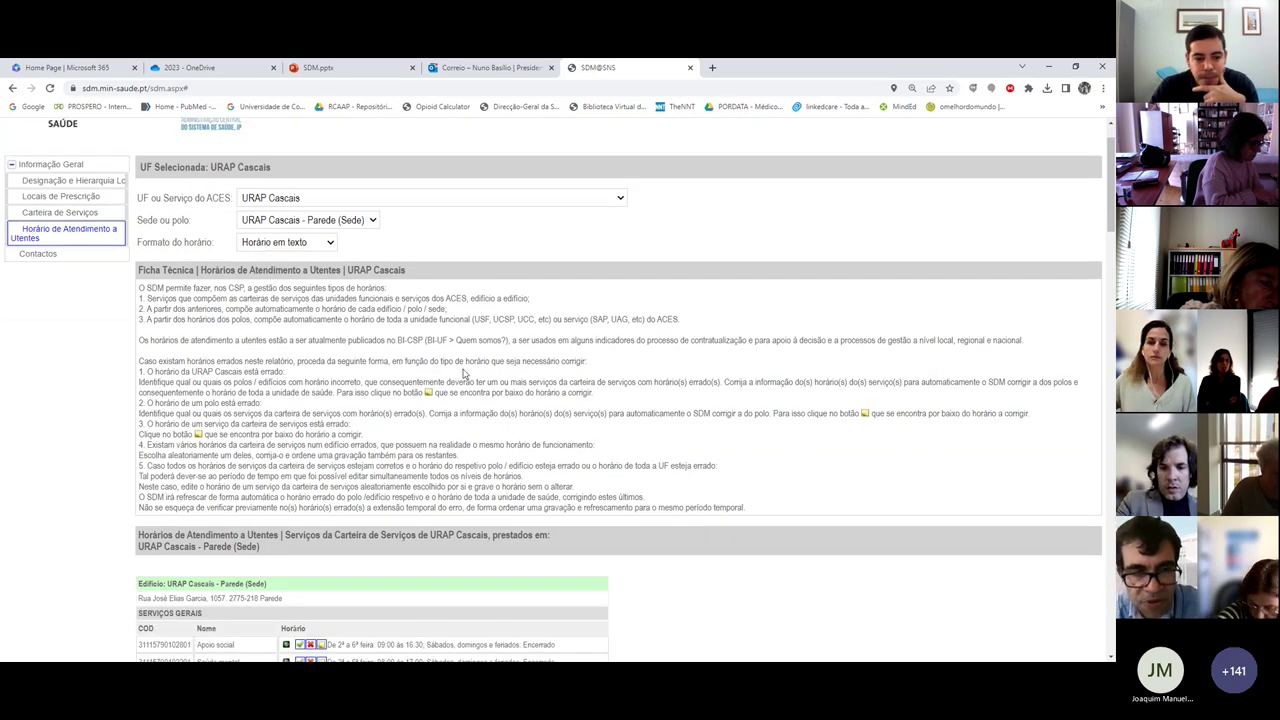
scroll(462, 370, "down", 1)
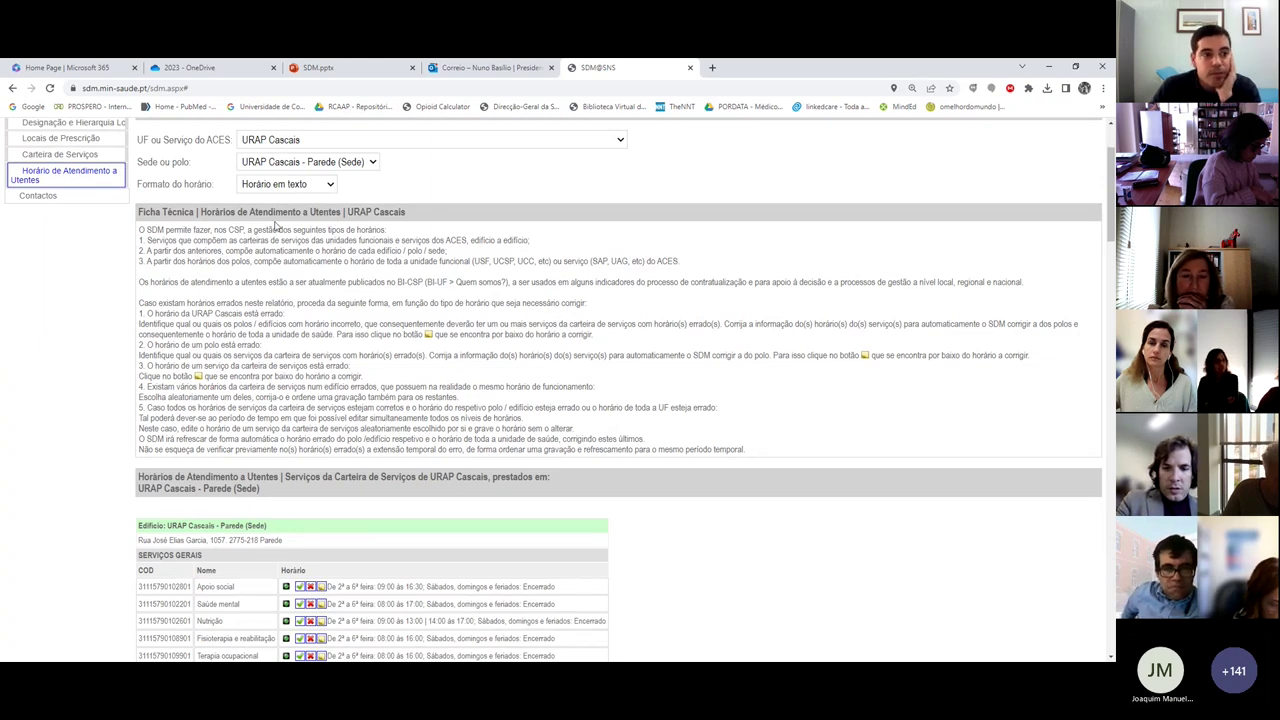
left_click(48, 182)
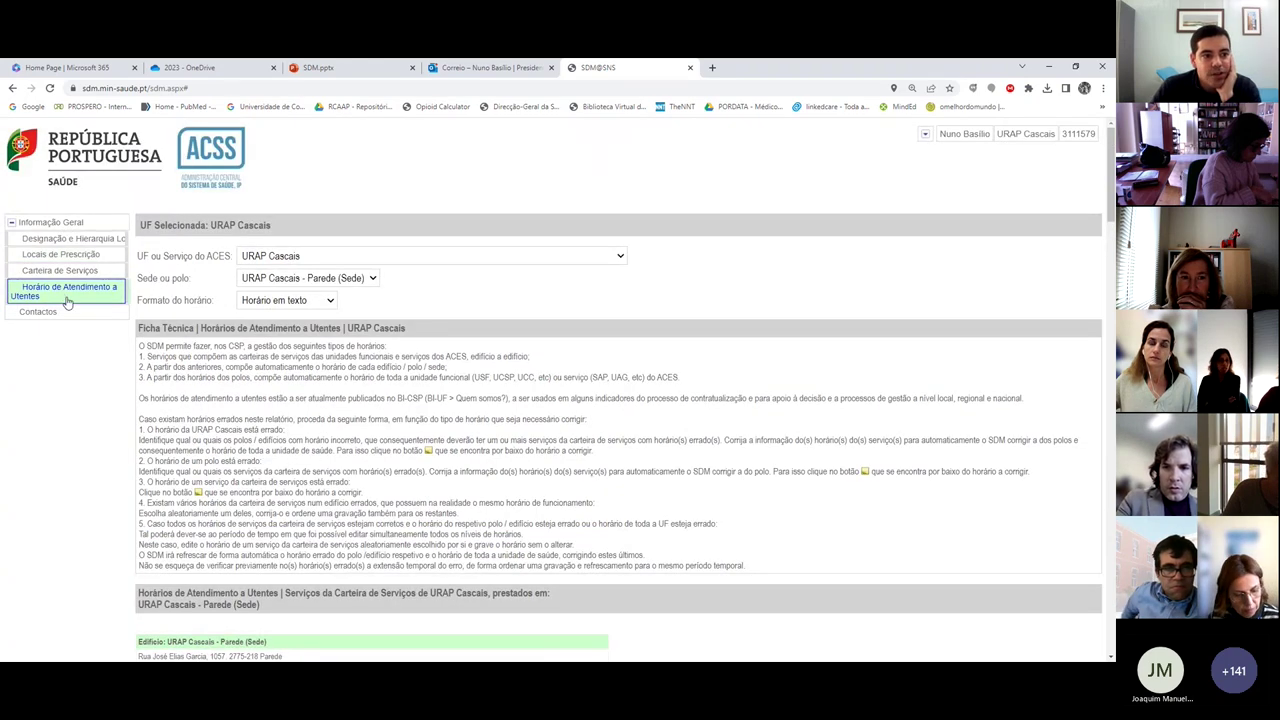
Step: Compare the service schedules of URAP Cascais - Parede (Sede) with the building's schedule and the overall URAP Cascais opening hours
scroll(466, 411, "down", 4)
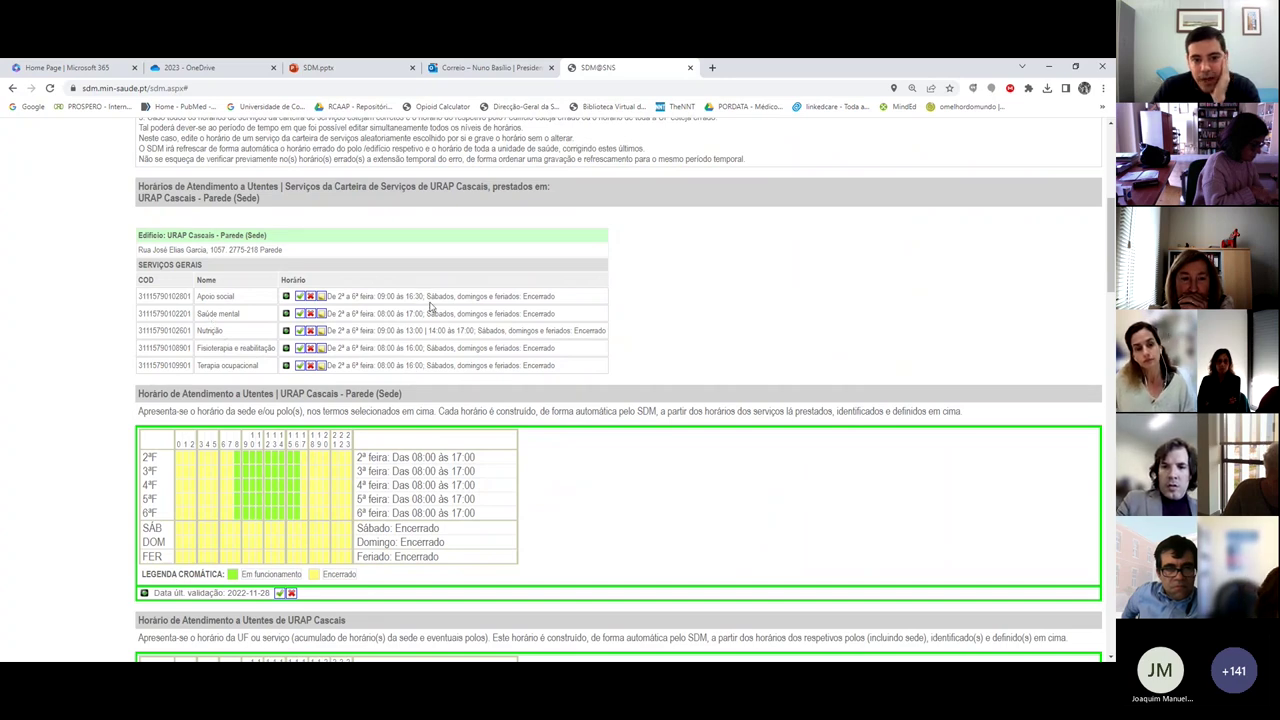
scroll(756, 507, "down", 3)
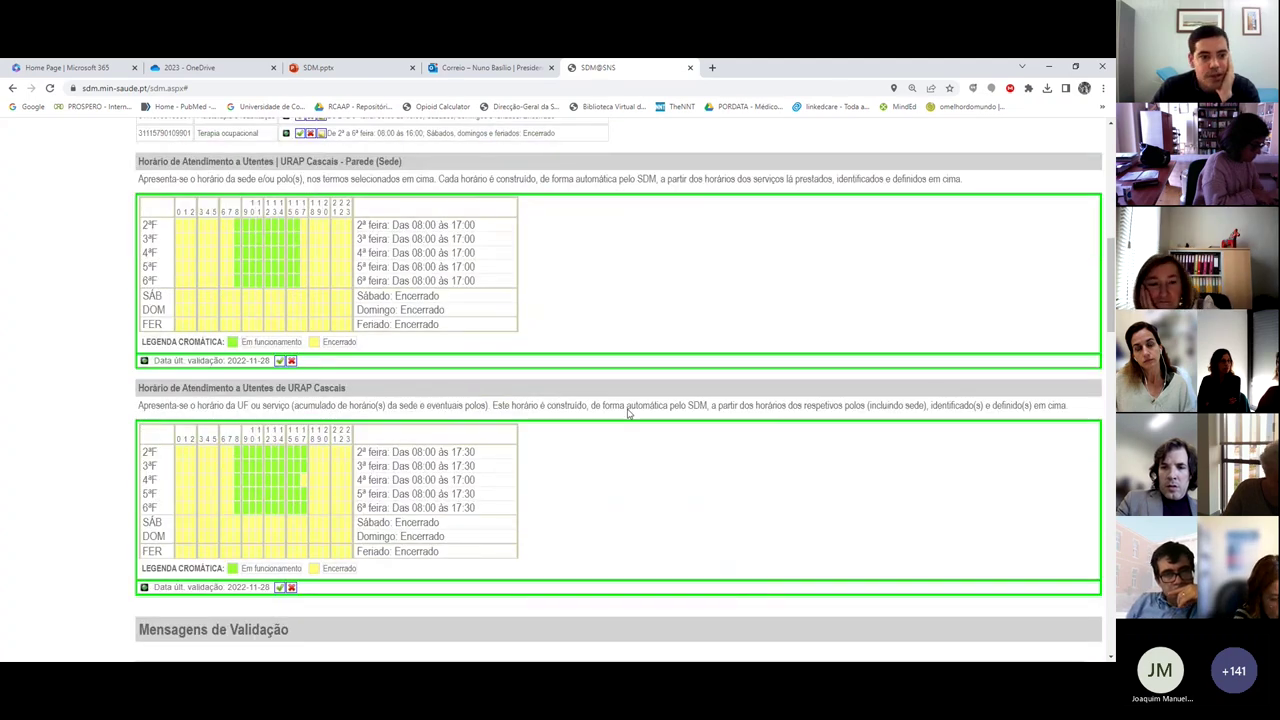
scroll(312, 270, "up", 1)
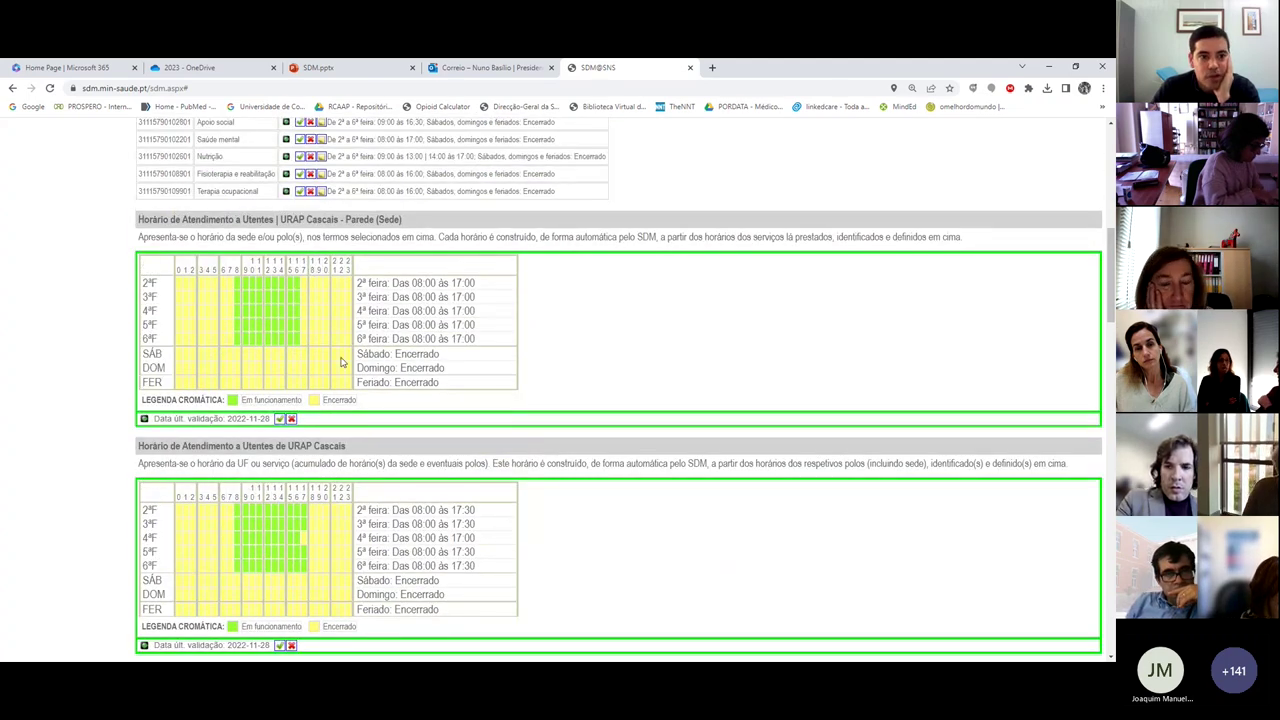
scroll(545, 328, "down", 1)
scroll(545, 328, "down", 2)
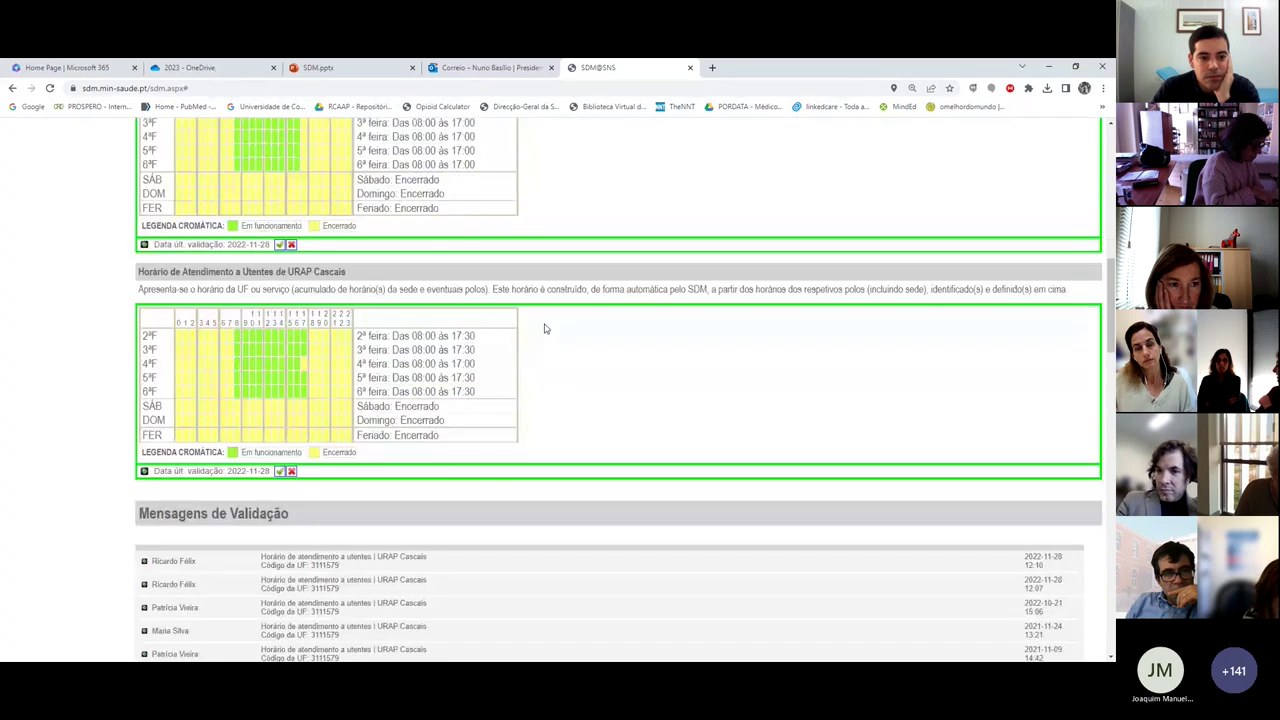
scroll(545, 328, "up", 2)
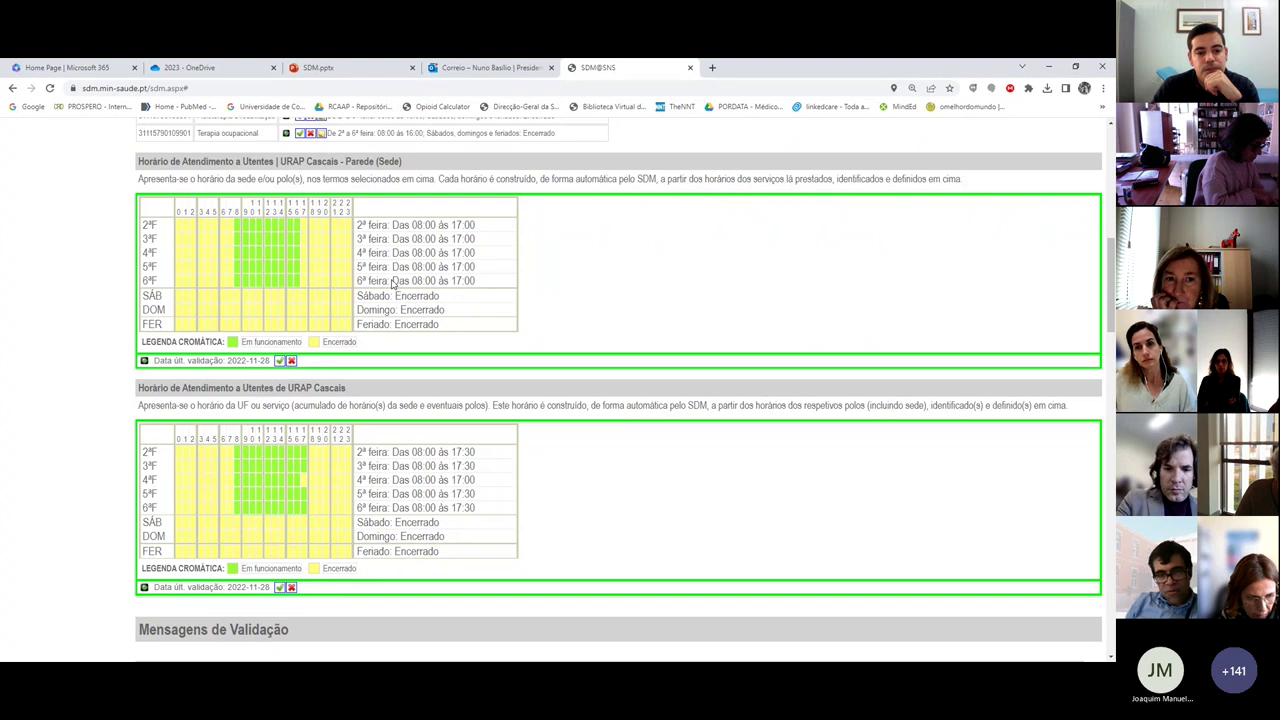
scroll(393, 283, "up", 1)
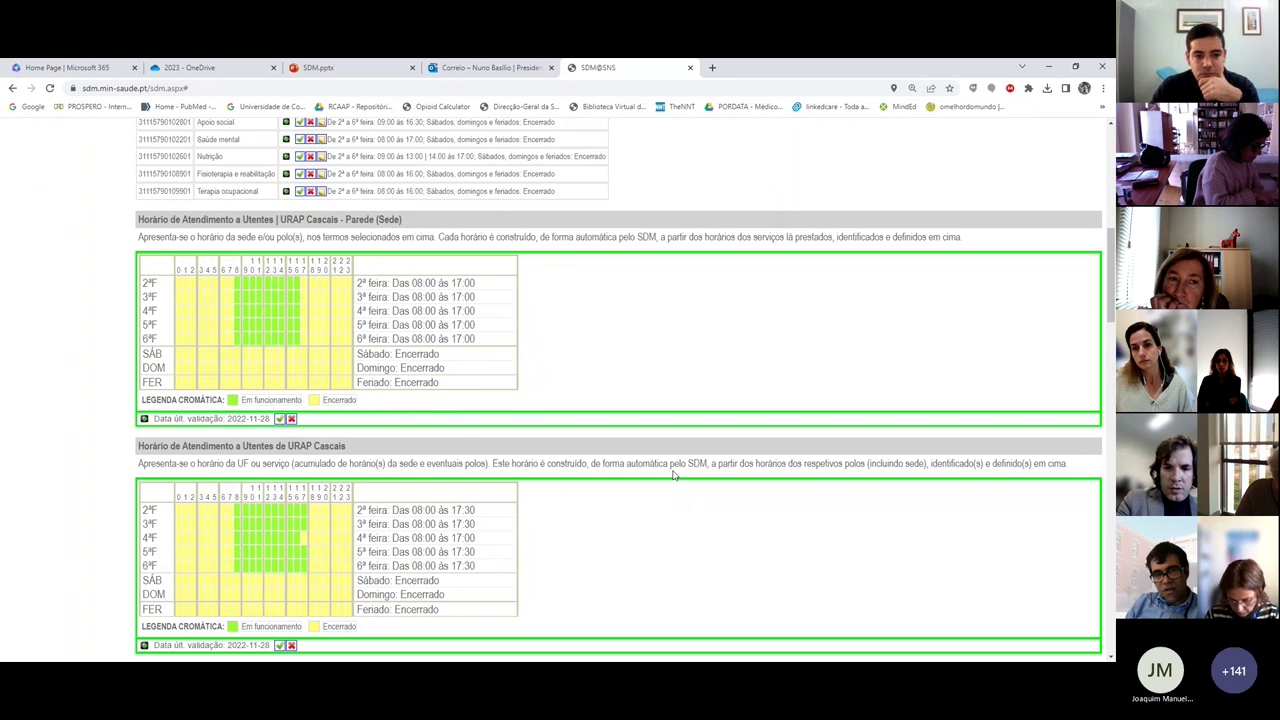
Step: Switch the Sede ou polo selection to URAP Cascais - Polo Cascais
left_click_drag(140, 466, 1097, 474)
left_click(1097, 474)
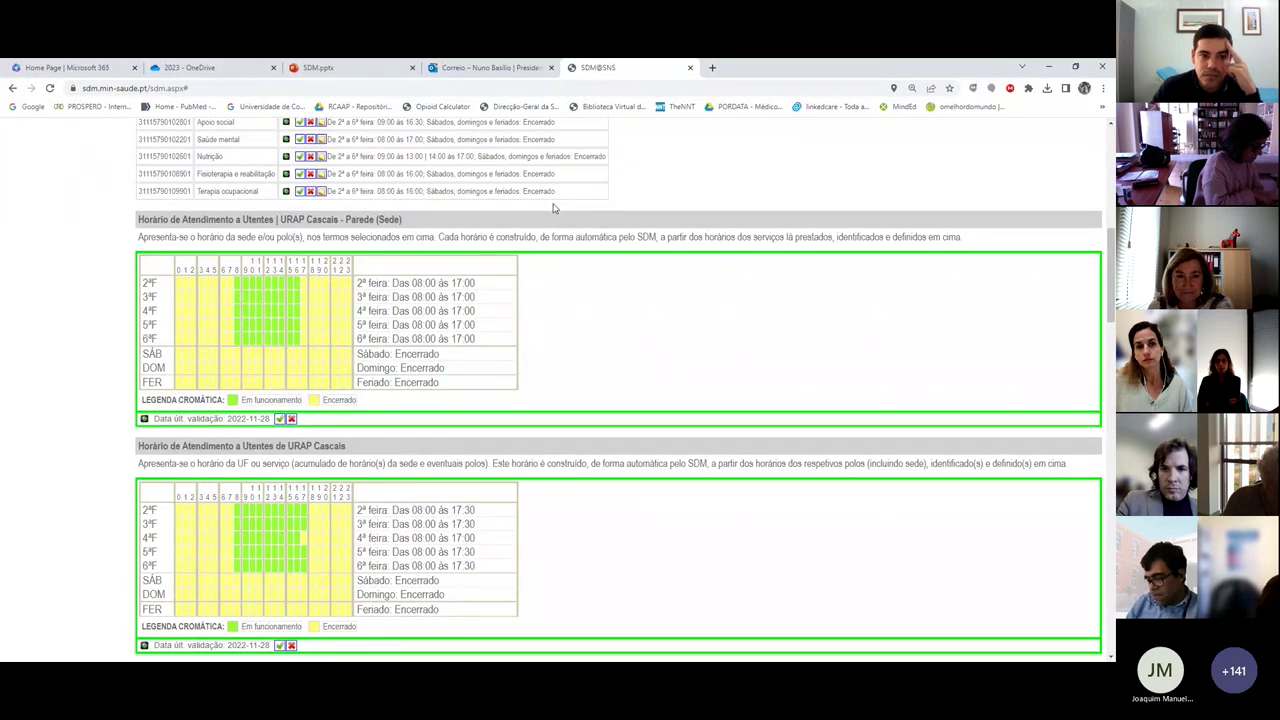
scroll(553, 208, "up", 10)
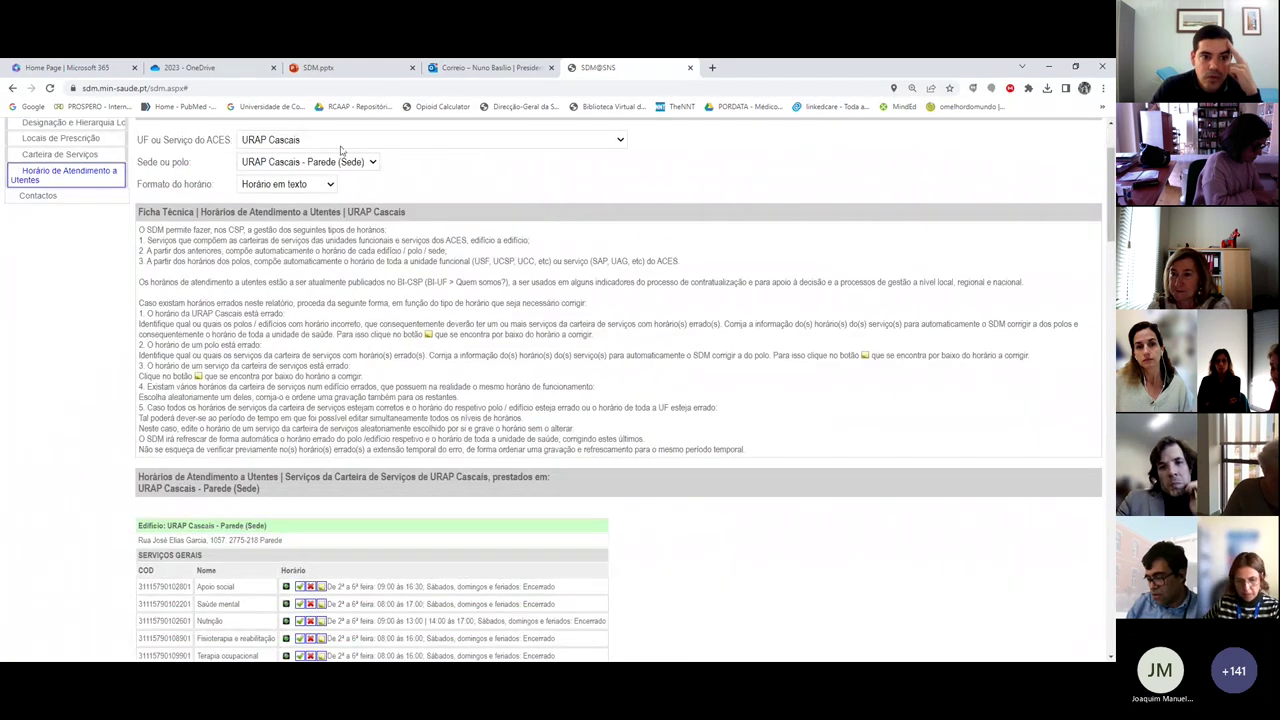
scroll(337, 300, "up", 2)
key("Down")
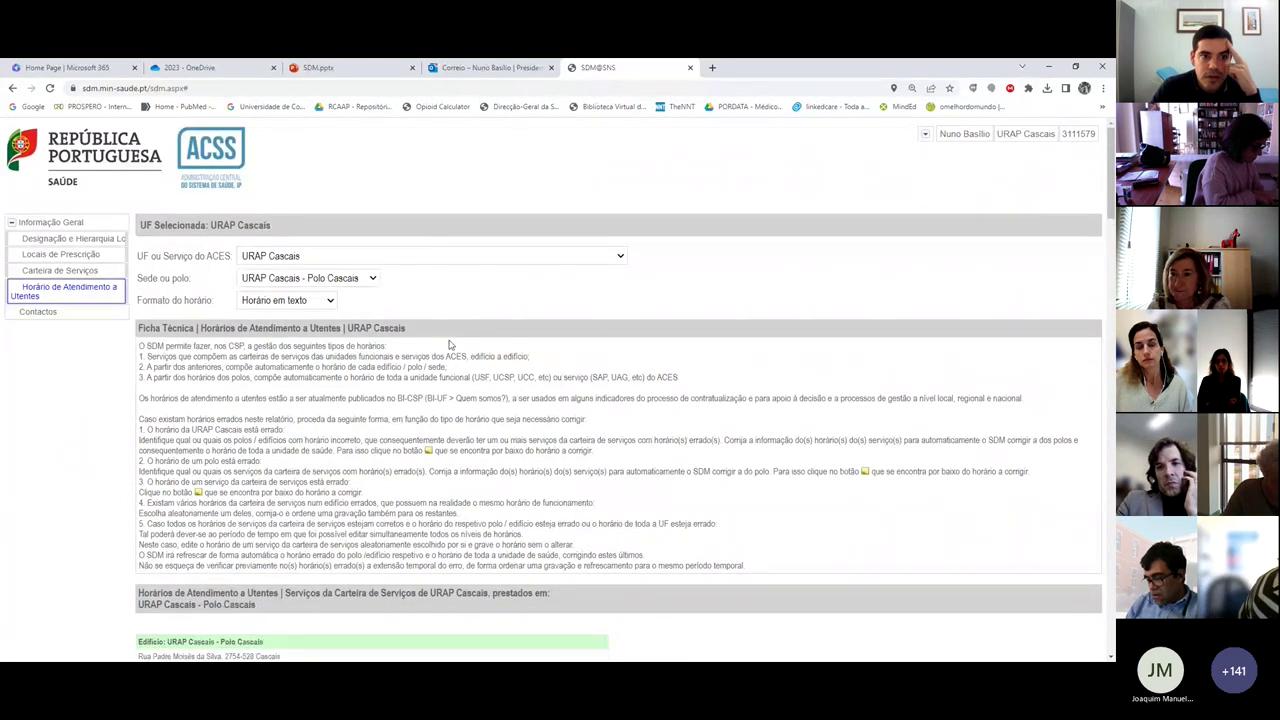
Step: Compare the service schedules of URAP Cascais - Polo Cascais with the building's schedule and the overall URAP Cascais schedule
scroll(449, 345, "down", 6)
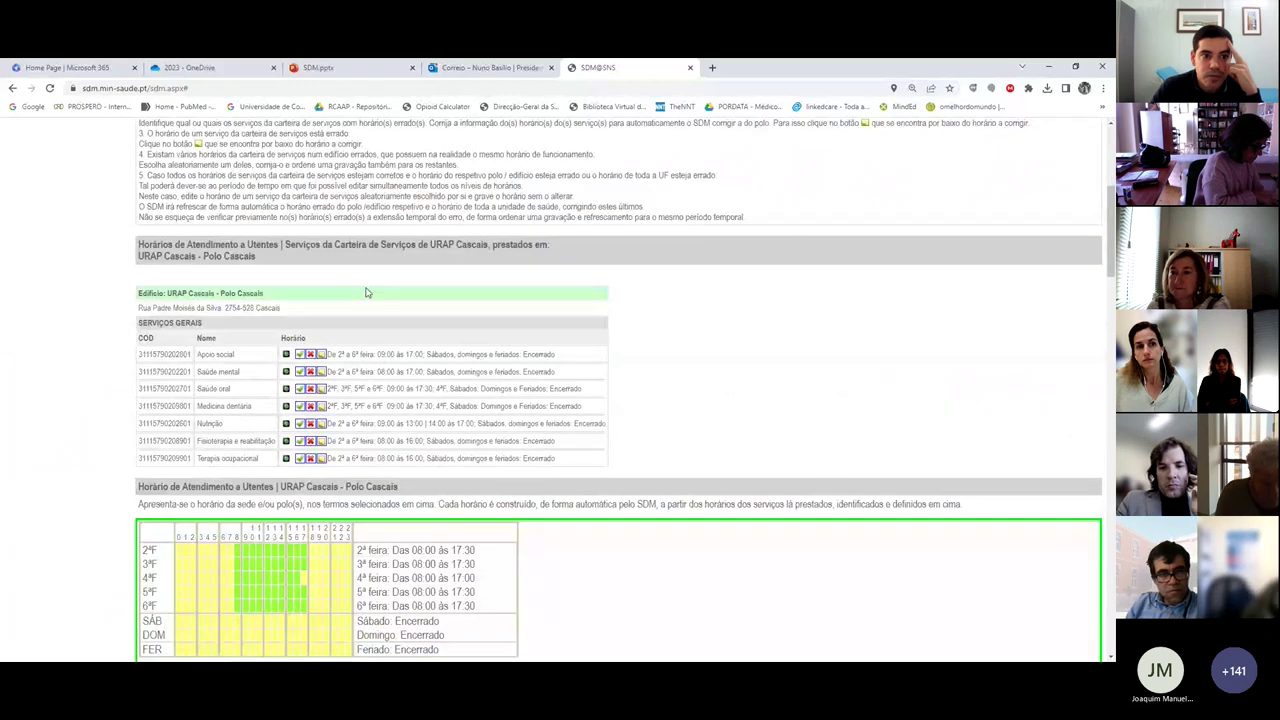
scroll(366, 293, "down", 1)
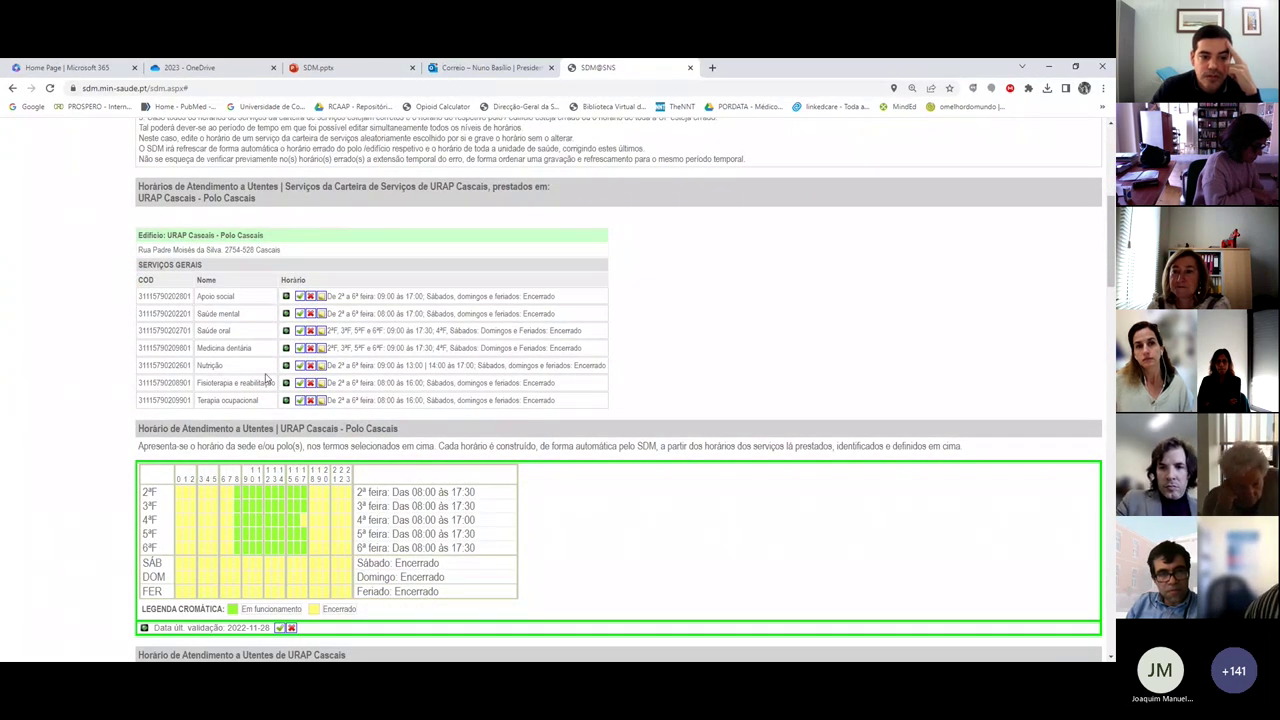
scroll(397, 500, "down", 4)
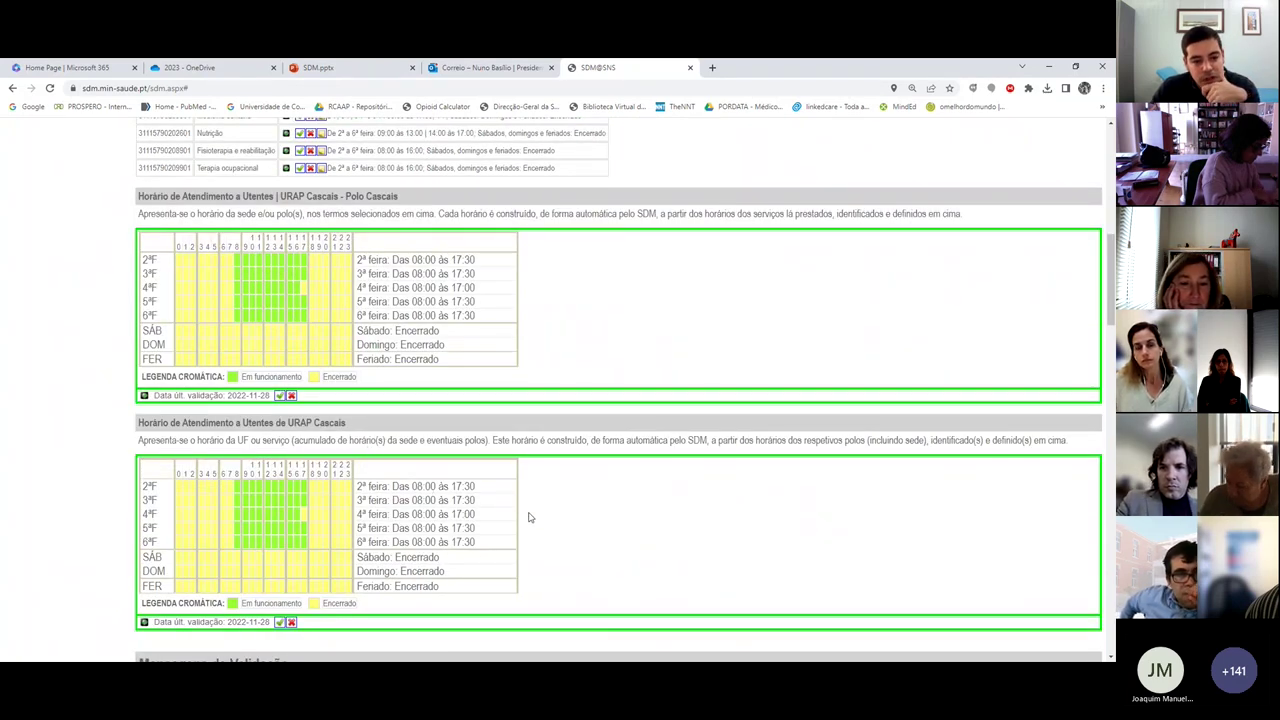
scroll(604, 547, "down", 1)
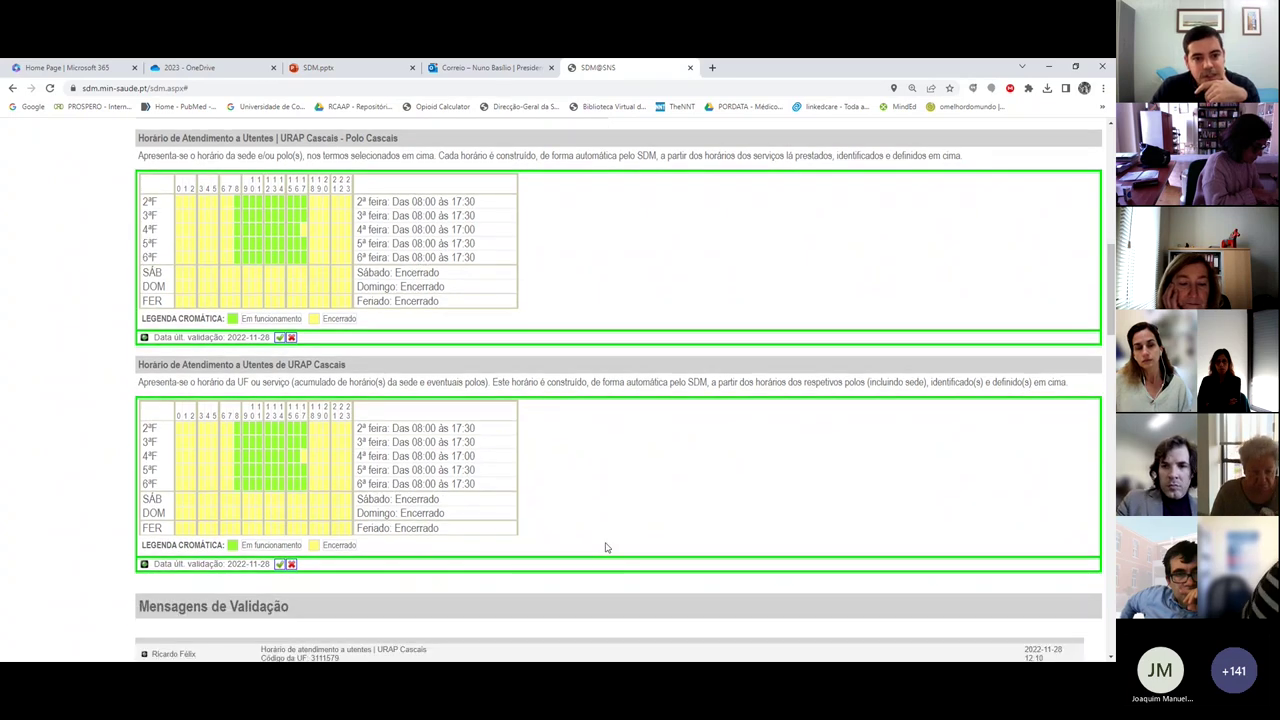
scroll(605, 547, "up", 1)
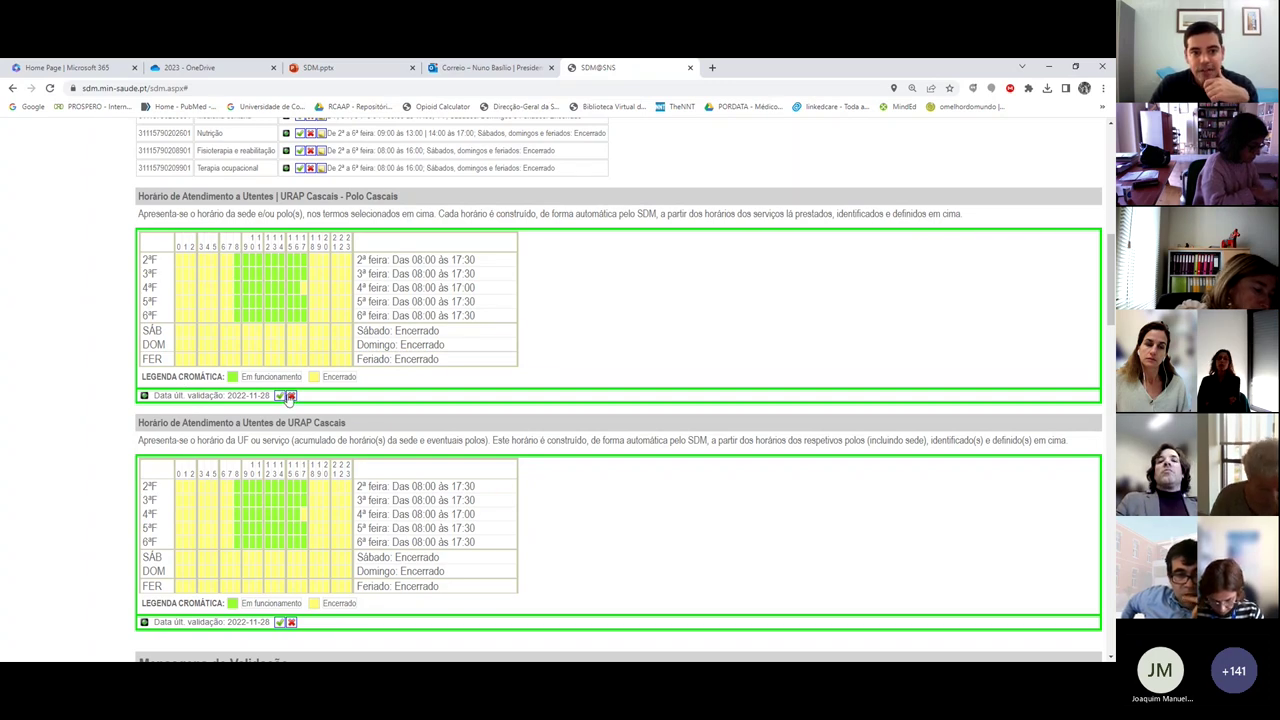
scroll(300, 395, "up", 3)
scroll(397, 327, "up", 1)
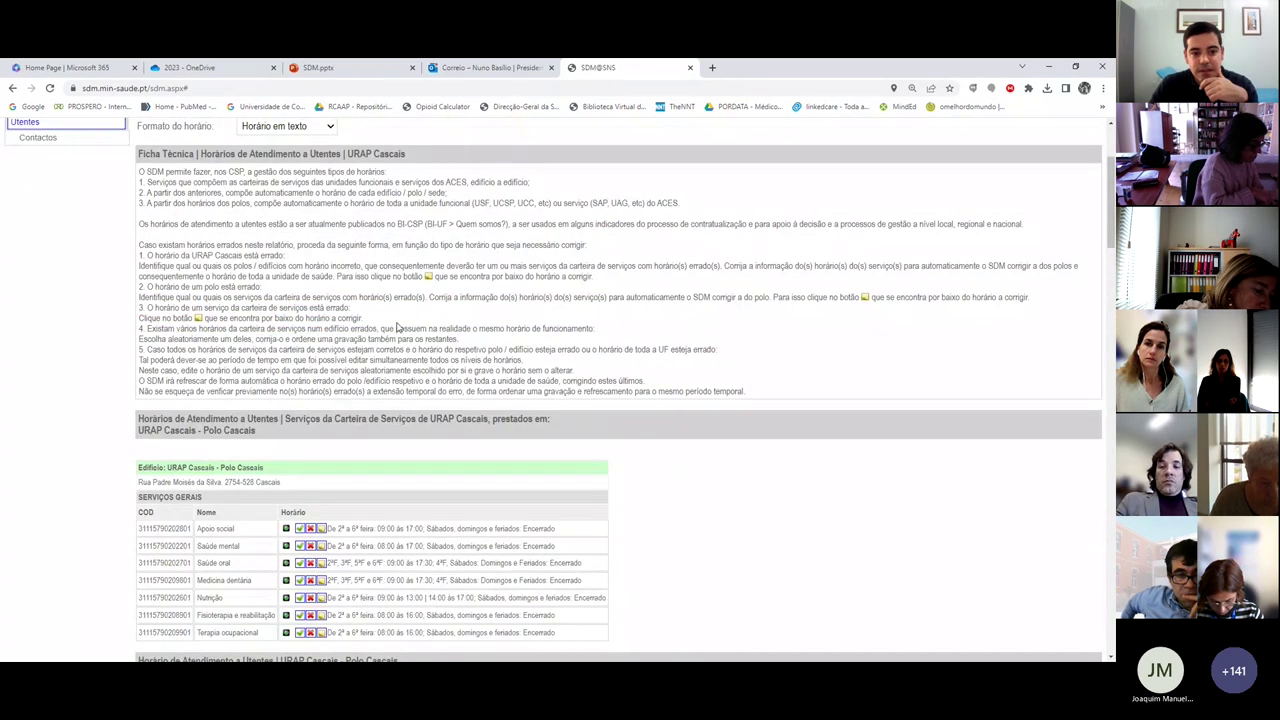
scroll(397, 327, "down", 4)
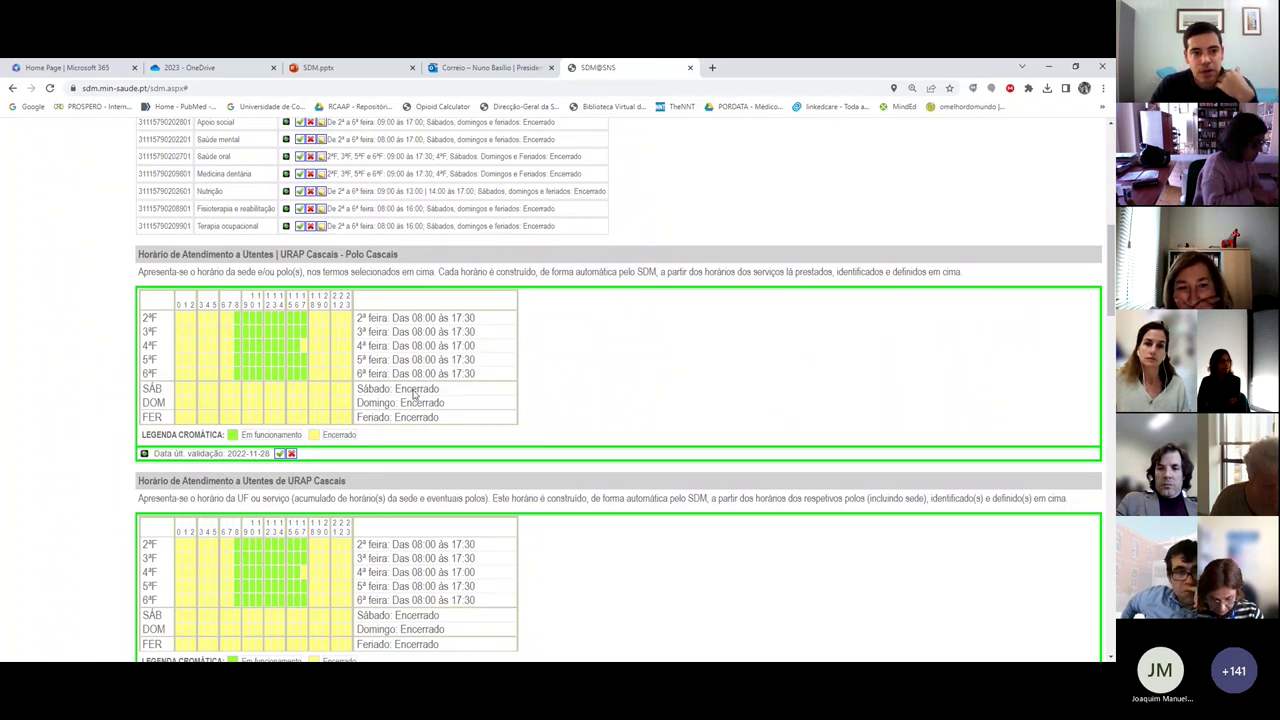
scroll(414, 395, "up", 2)
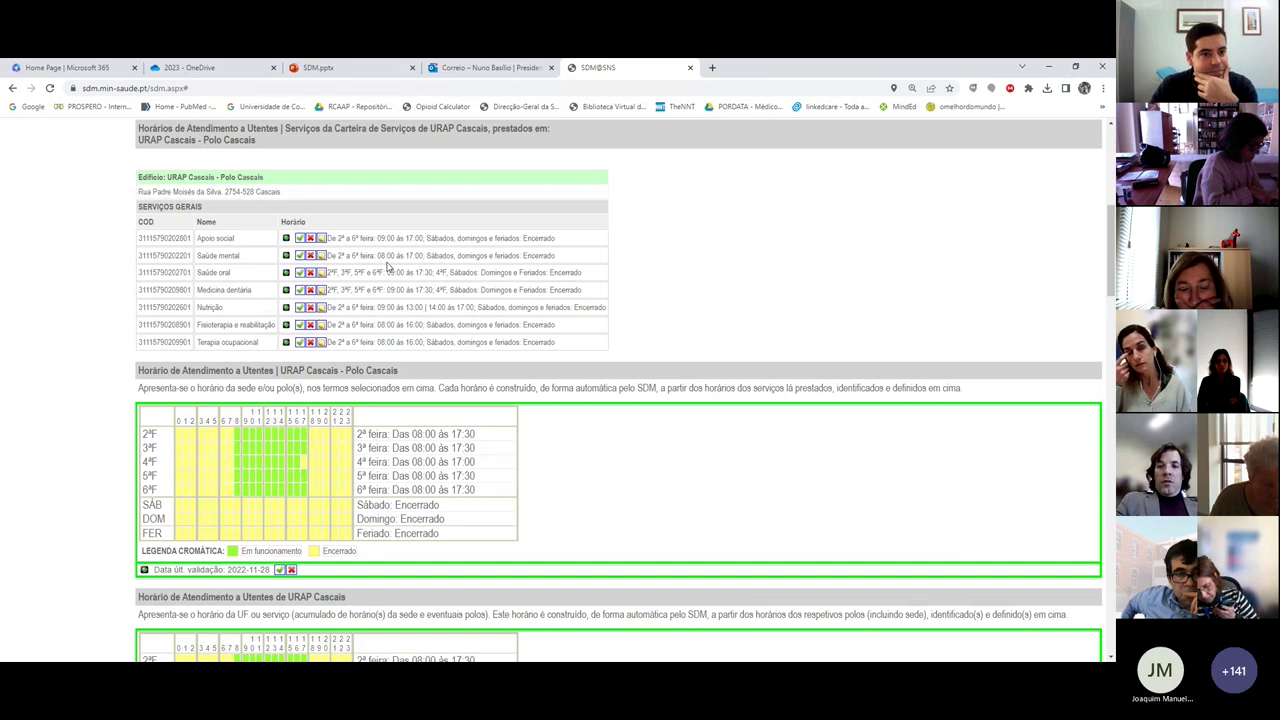
Step: Review the Apoio social schedule form for Polo Cascais, including its validity dates and copy section, and leave it without saving
scroll(389, 268, "up", 2)
scroll(500, 329, "down", 10)
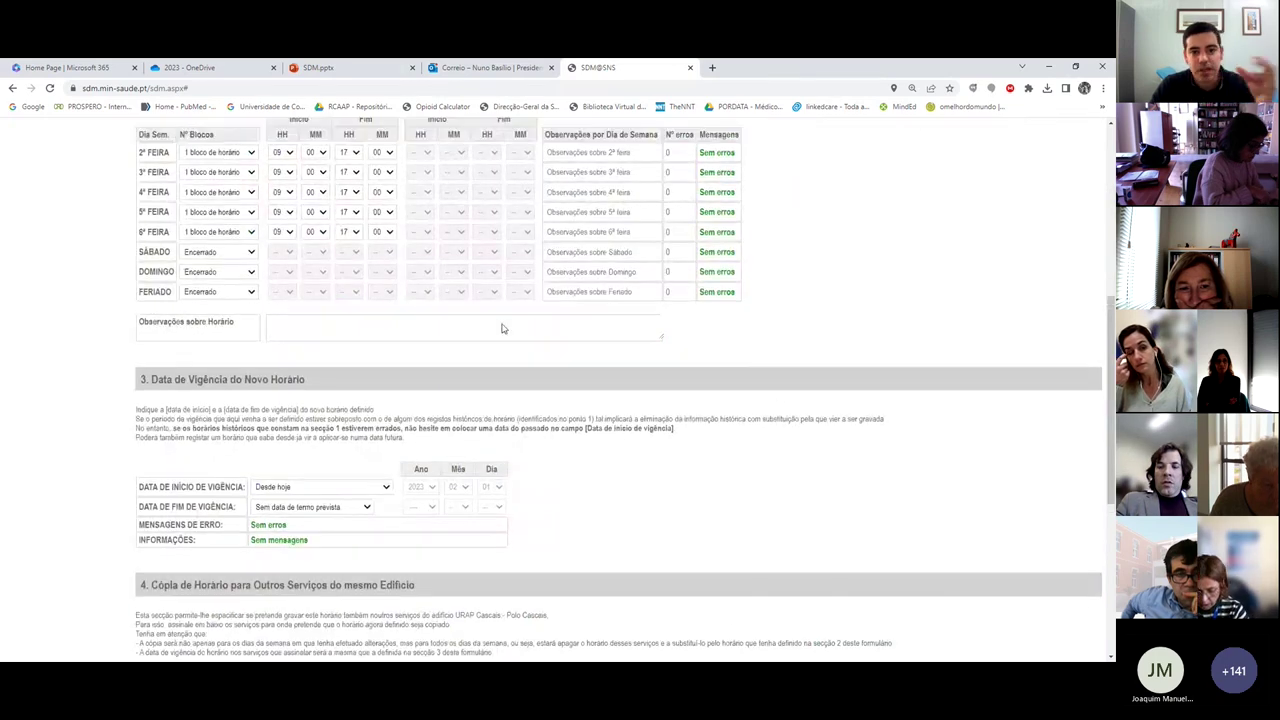
scroll(503, 328, "up", 2)
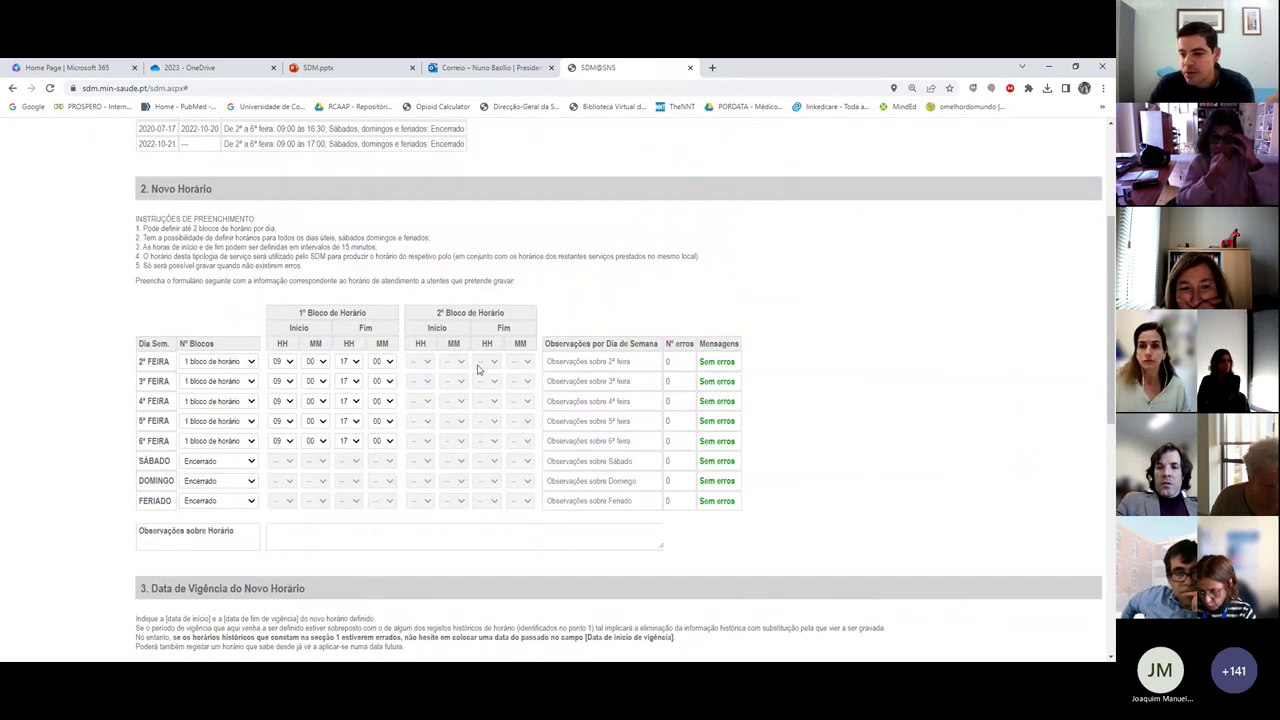
scroll(480, 372, "down", 1)
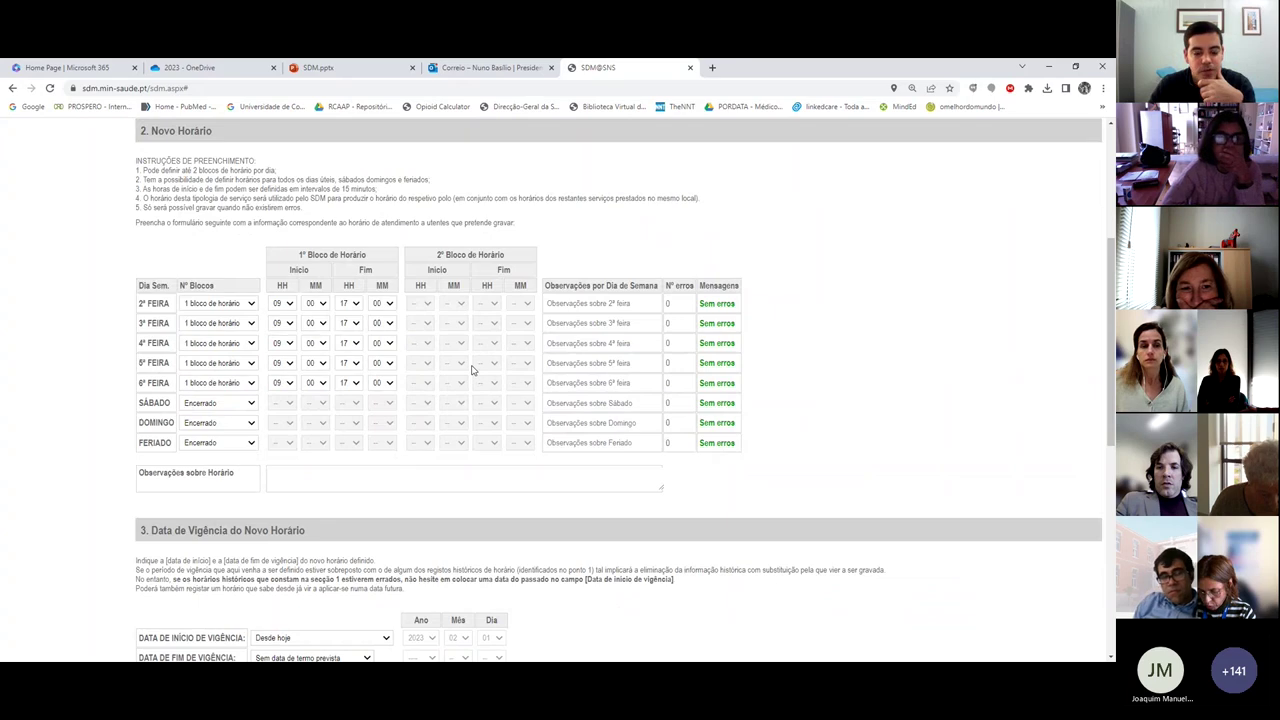
scroll(487, 380, "down", 3)
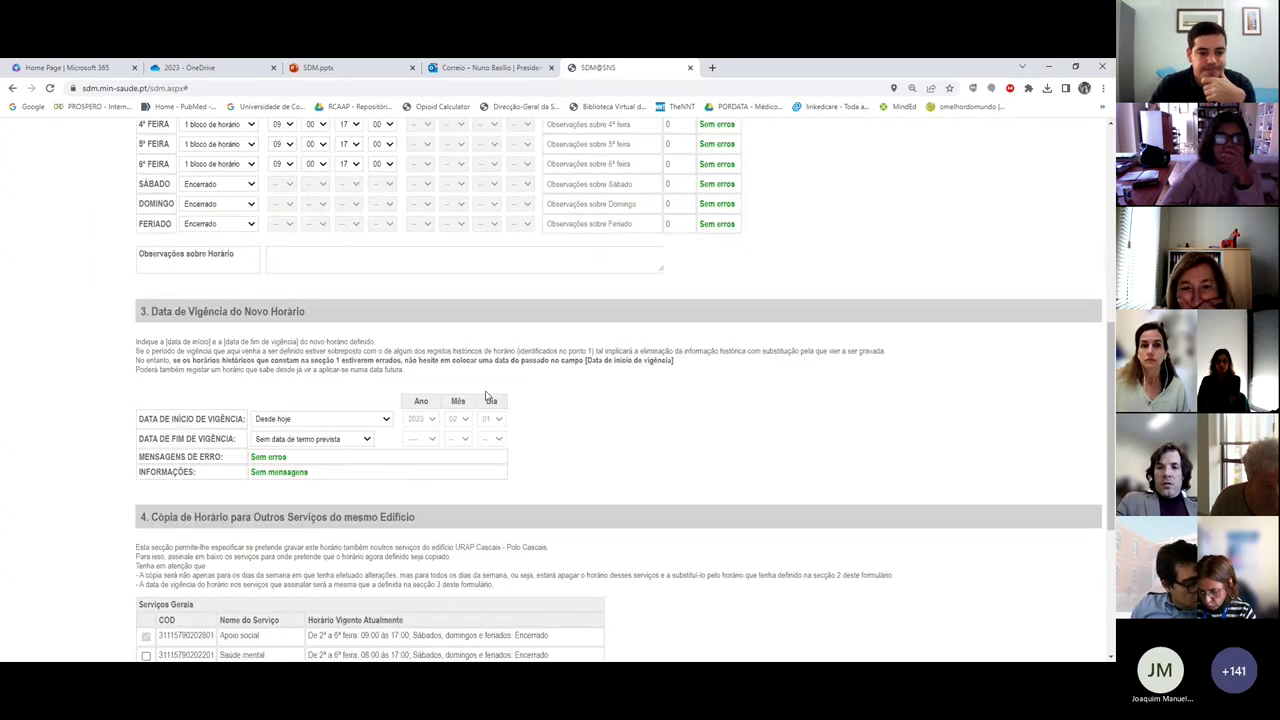
scroll(487, 396, "down", 5)
left_click(222, 603)
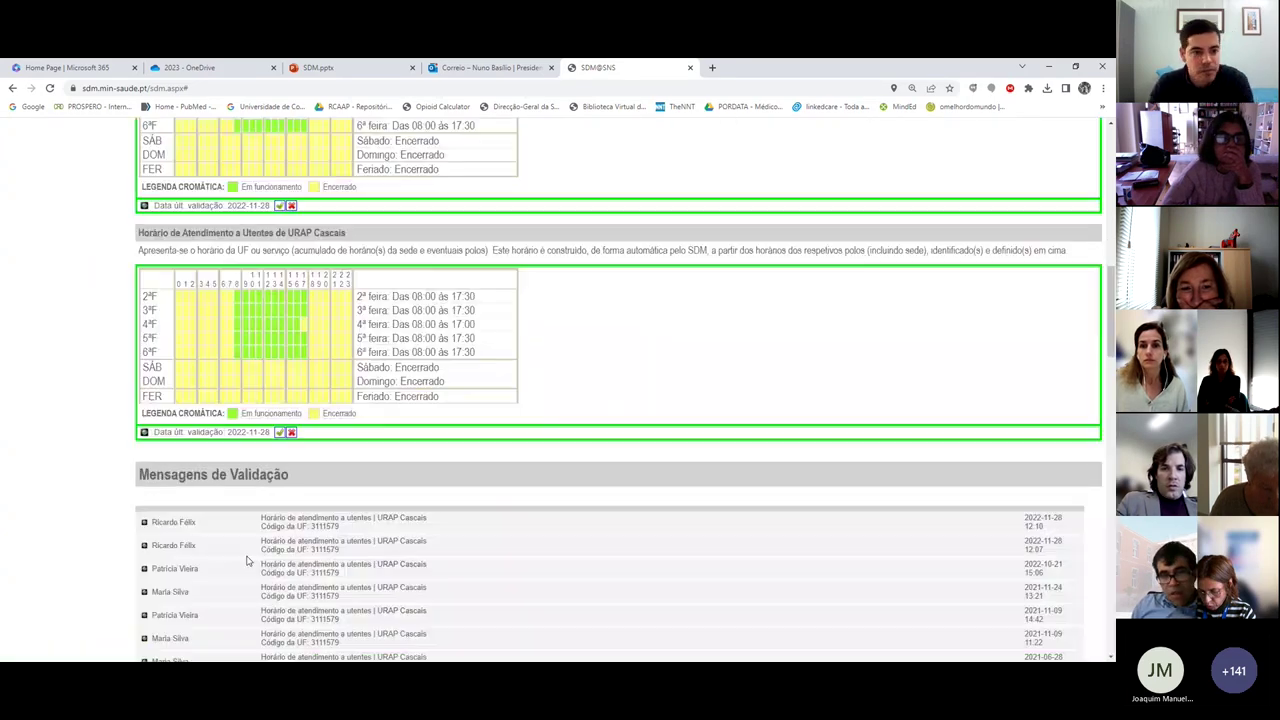
Step: Set the schedule format for URAP Cascais - Polo Cascais to Horário em tabela
scroll(66, 451, "up", 5)
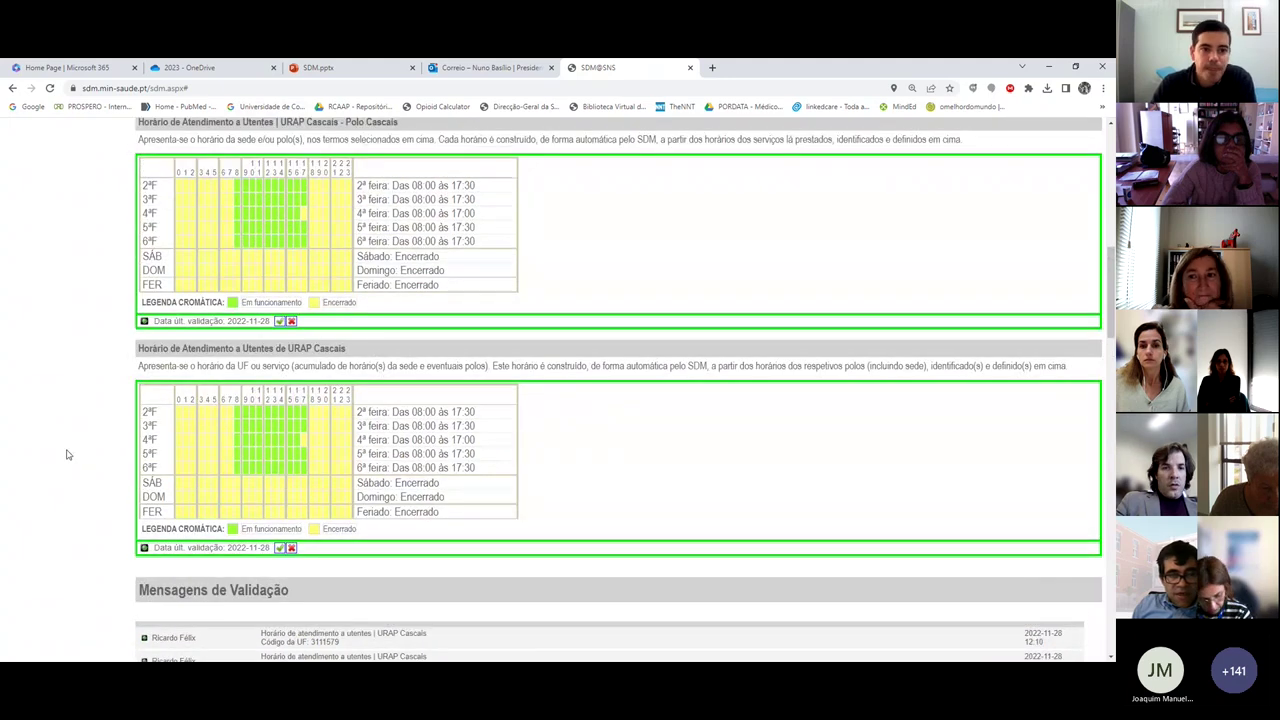
scroll(67, 454, "up", 1)
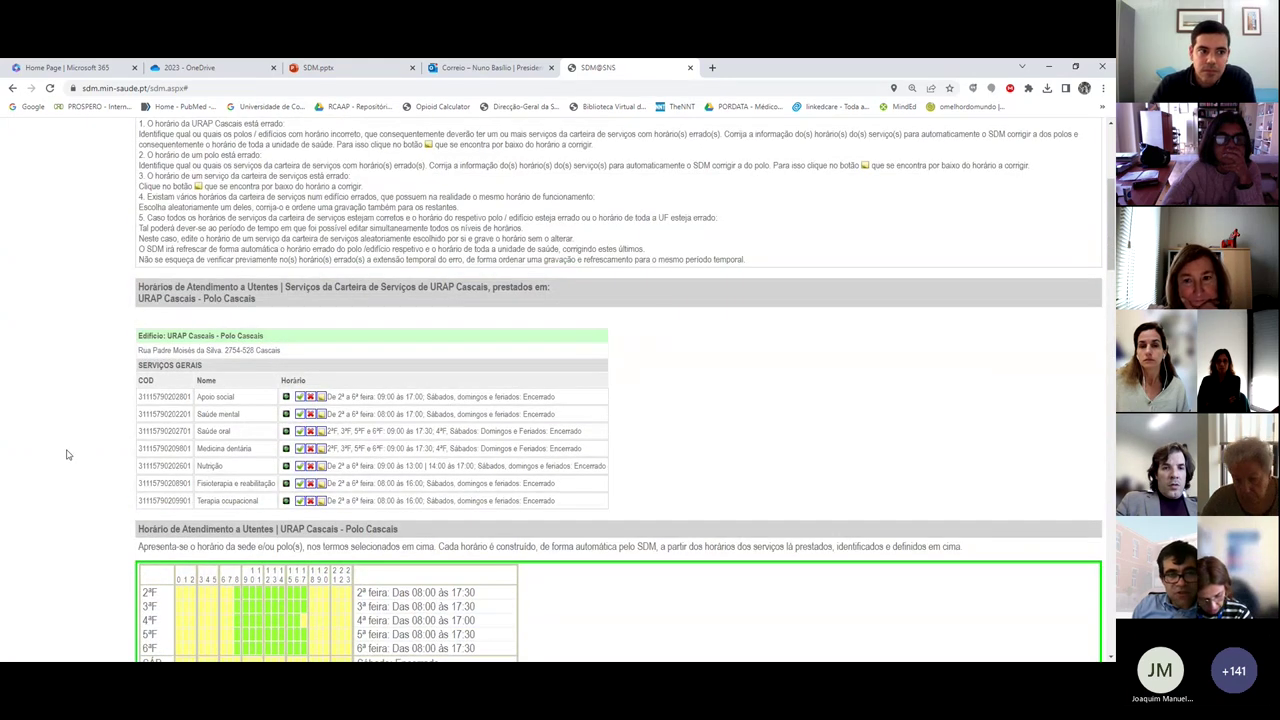
scroll(67, 454, "up", 3)
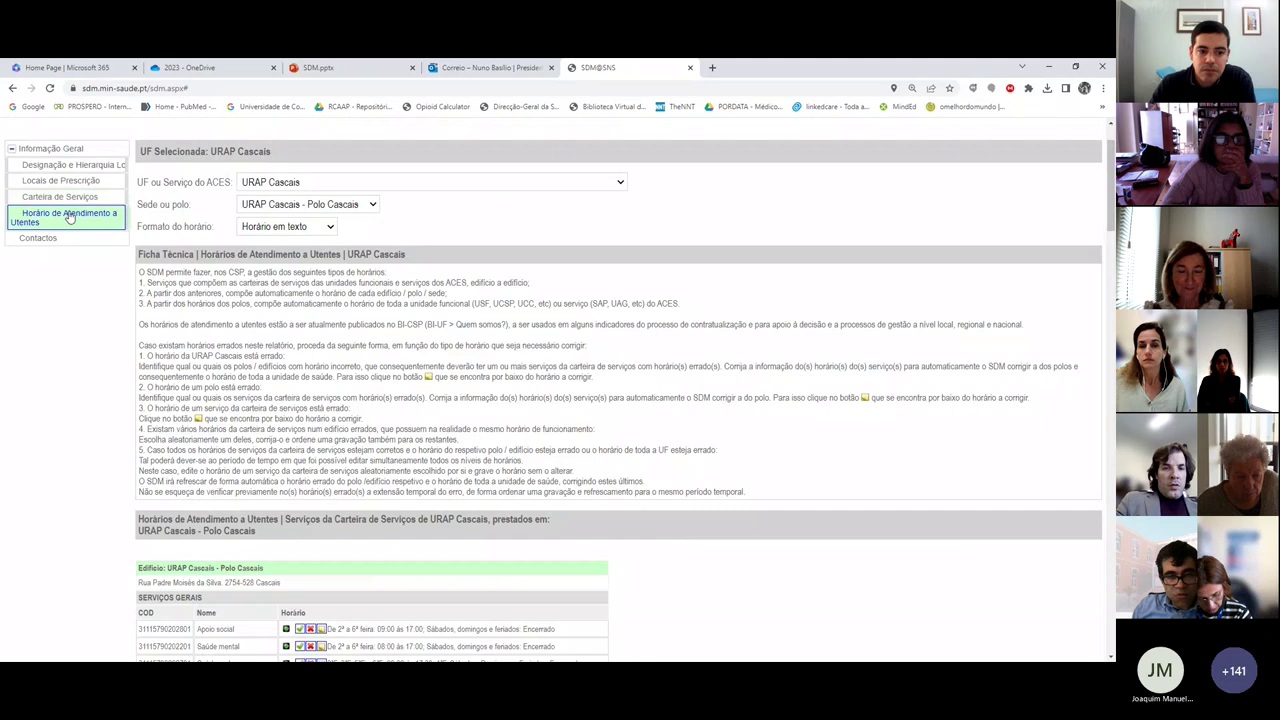
scroll(97, 366, "down", 2)
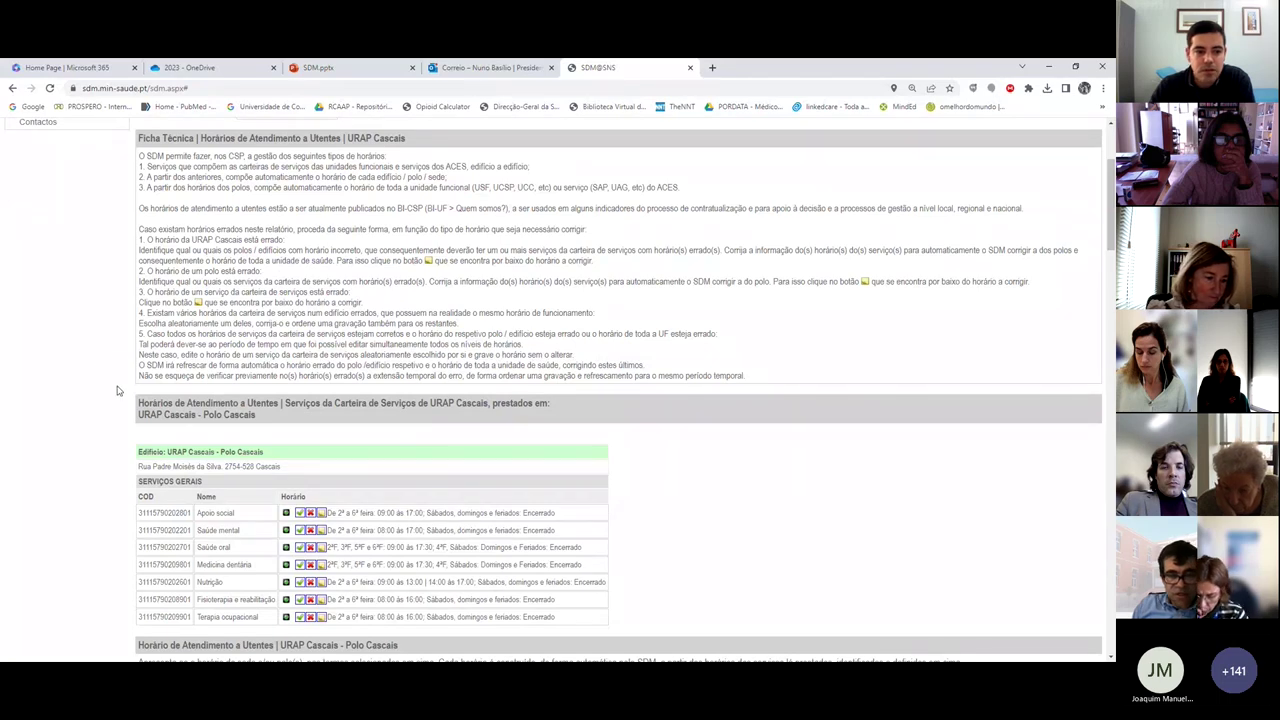
scroll(114, 391, "up", 2)
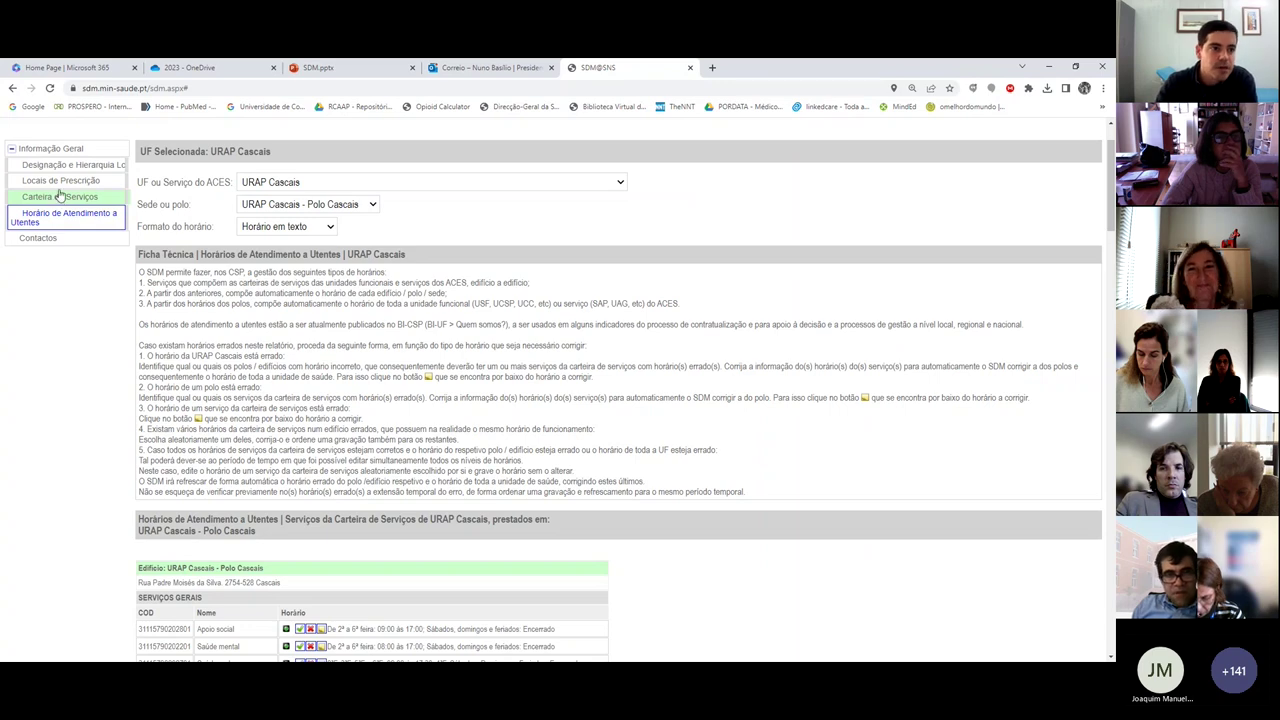
scroll(226, 259, "up", 1)
left_click(925, 133)
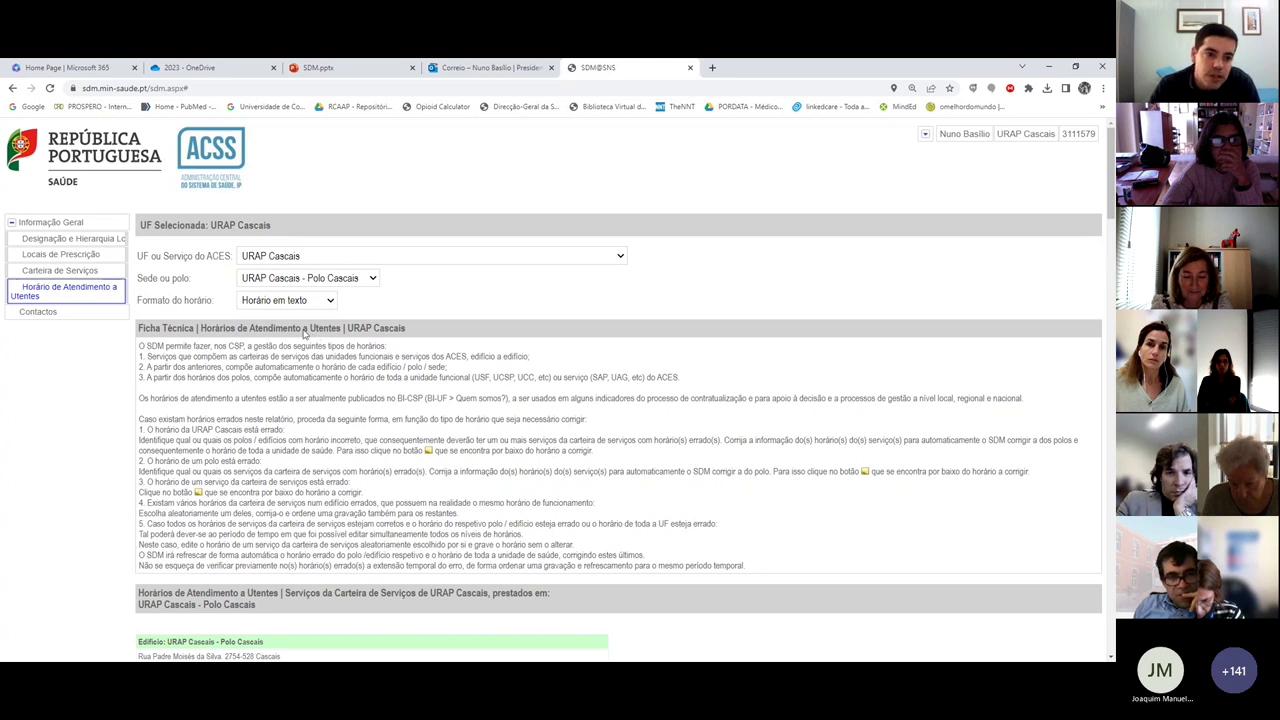
left_click(296, 336)
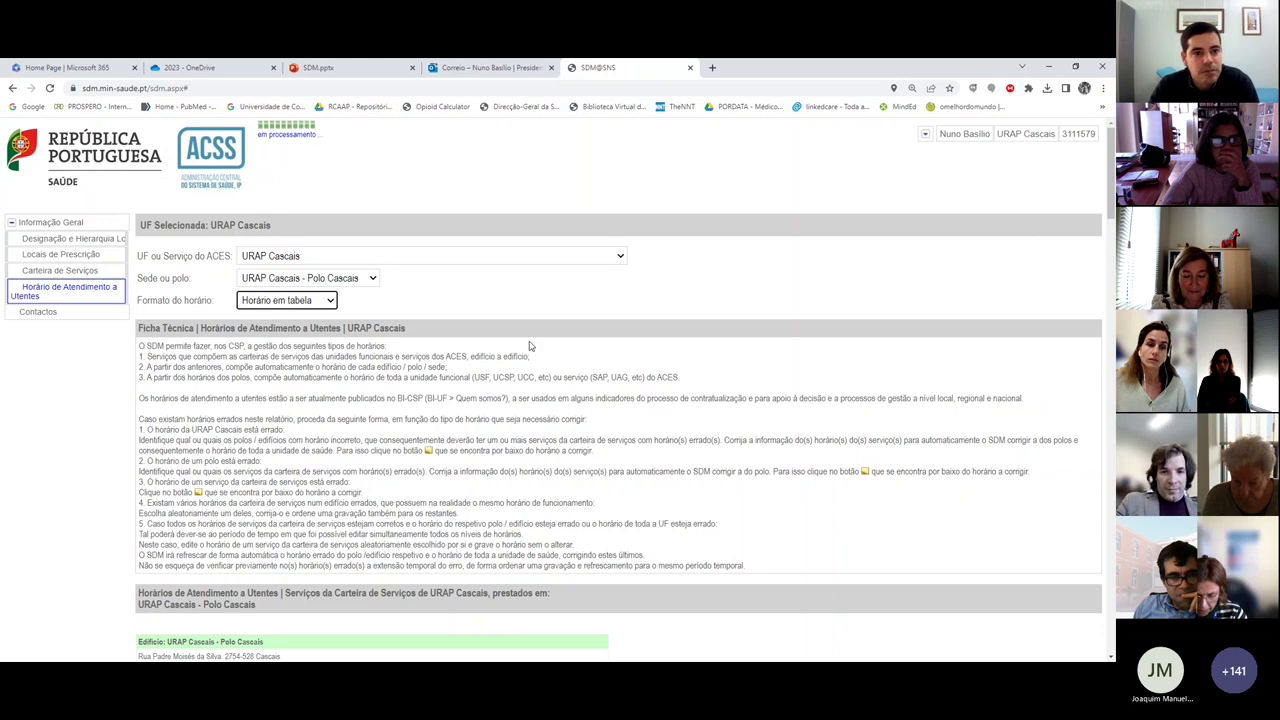
Step: Examine the weekly opening hours tables of the individual services at Polo Cascais
scroll(556, 410, "down", 4)
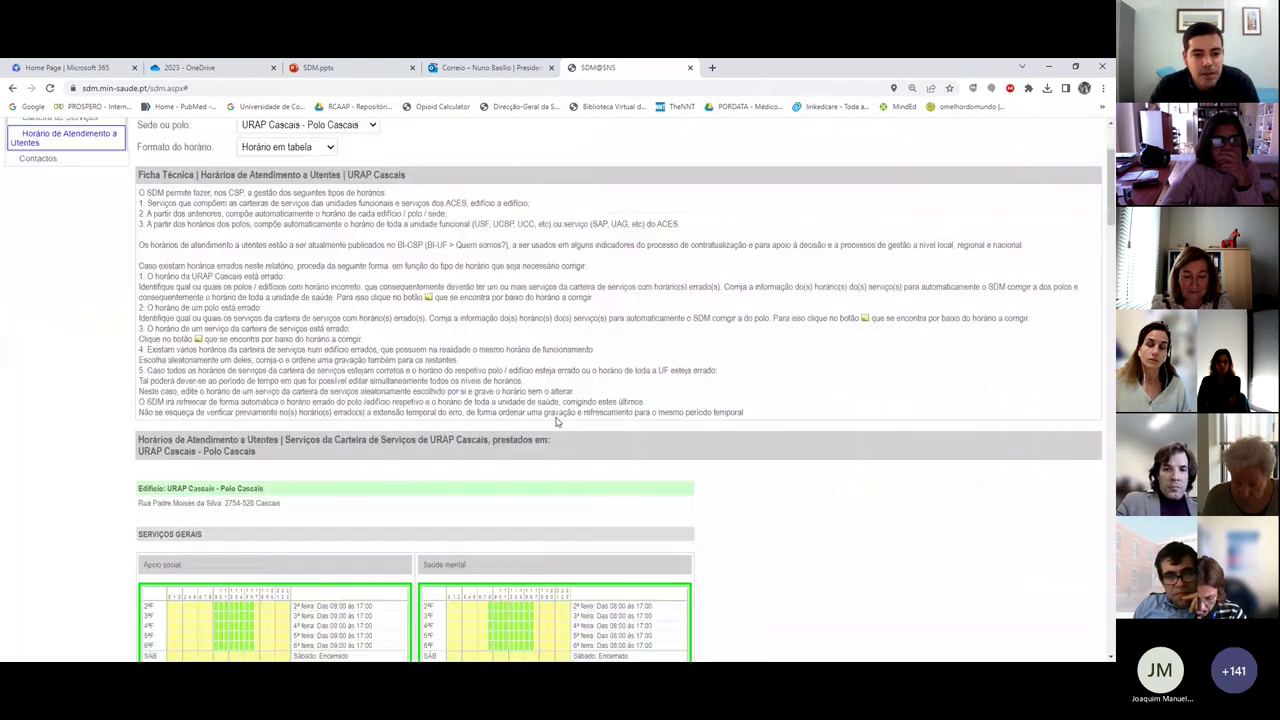
scroll(557, 421, "down", 1)
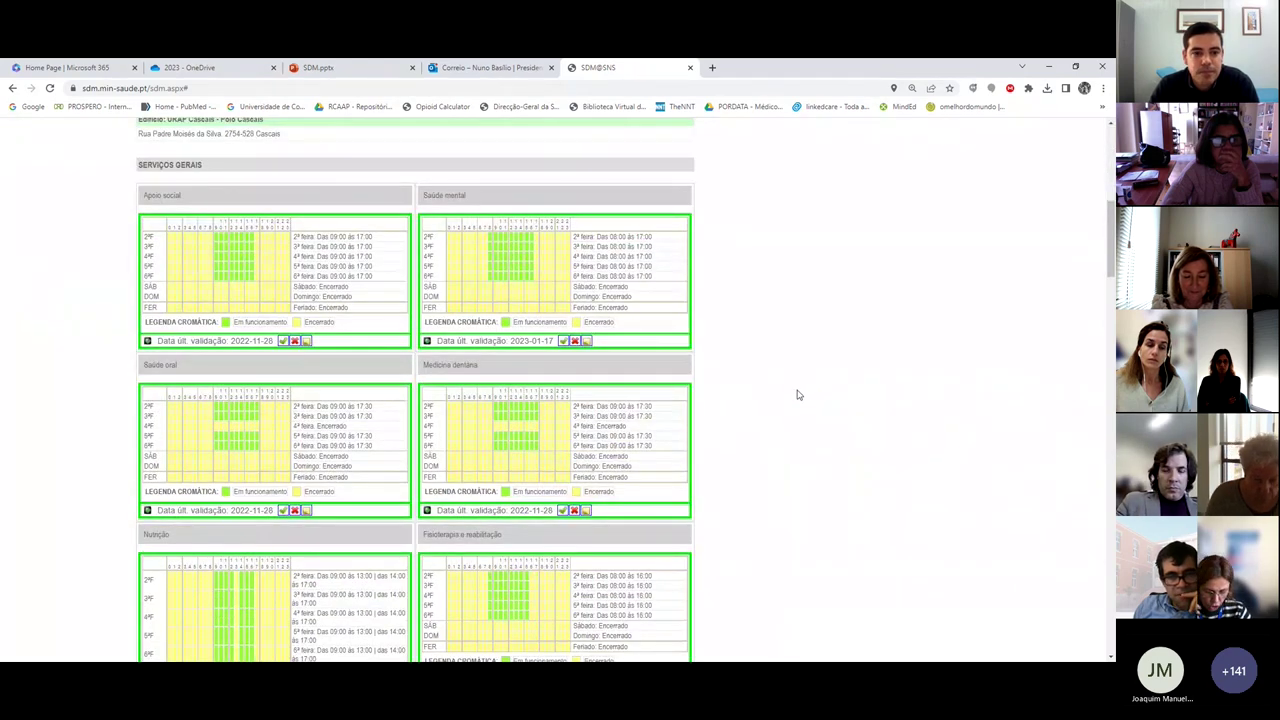
scroll(798, 395, "down", 1)
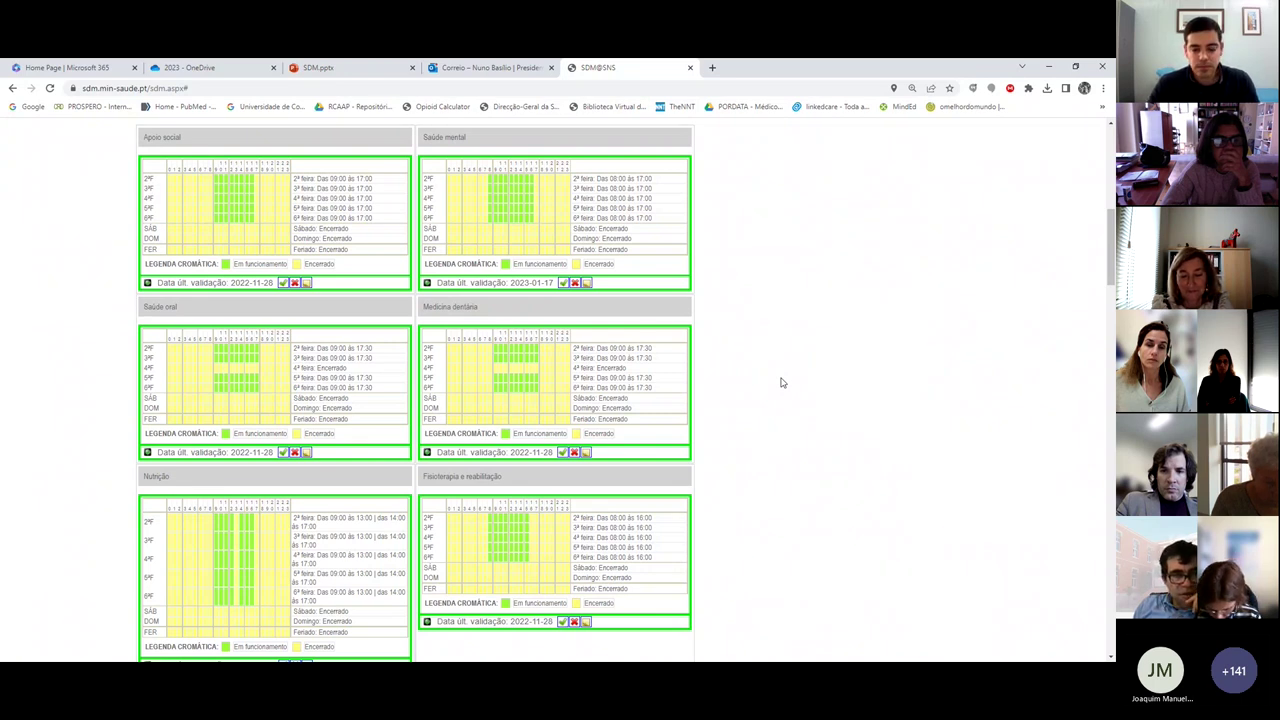
scroll(782, 383, "up", 1)
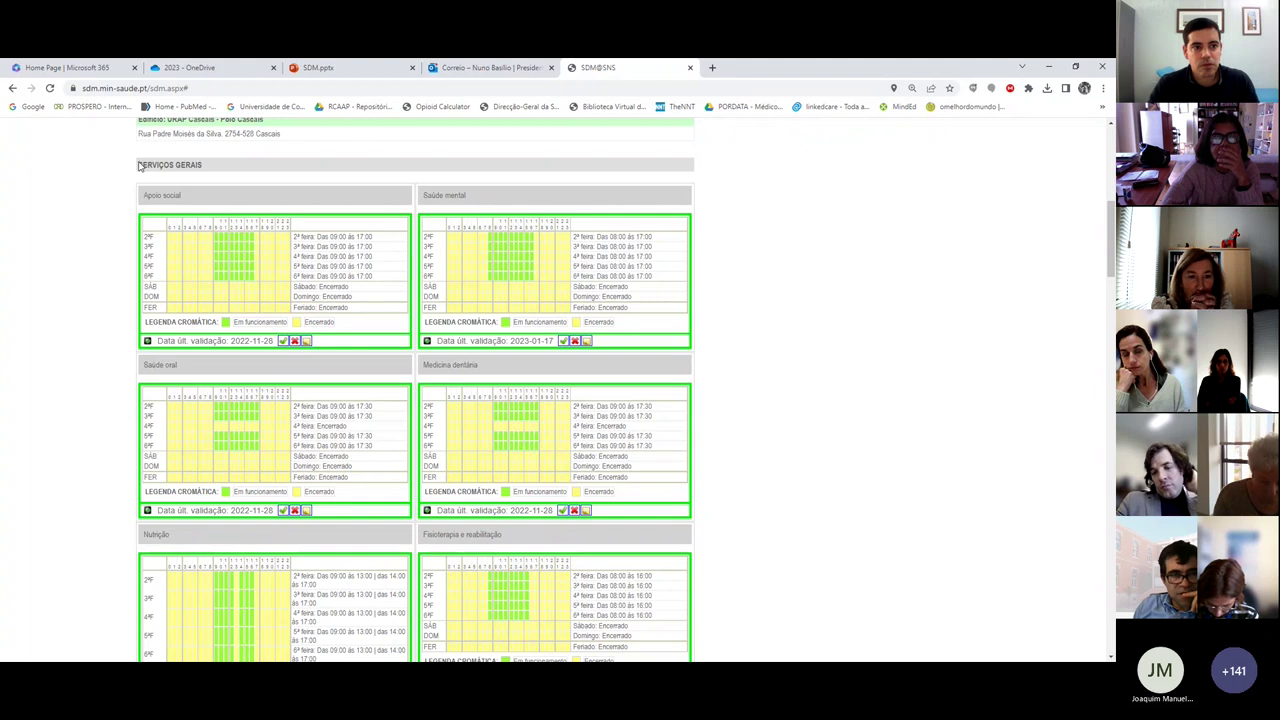
Step: Highlight the Serviços Gerais heading and the service schedule tables beneath it, clear the selection and return to the page's filters
left_click_drag(163, 170, 211, 169)
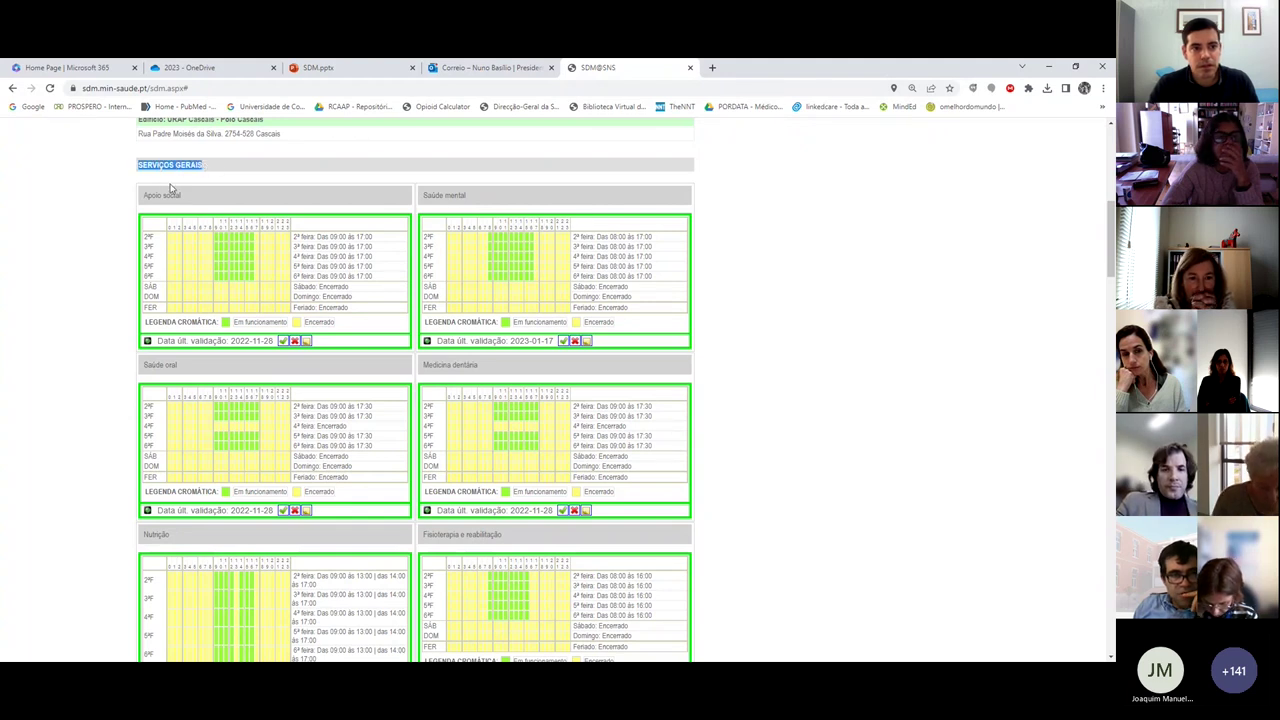
left_click(133, 167)
left_click_drag(142, 170, 256, 171)
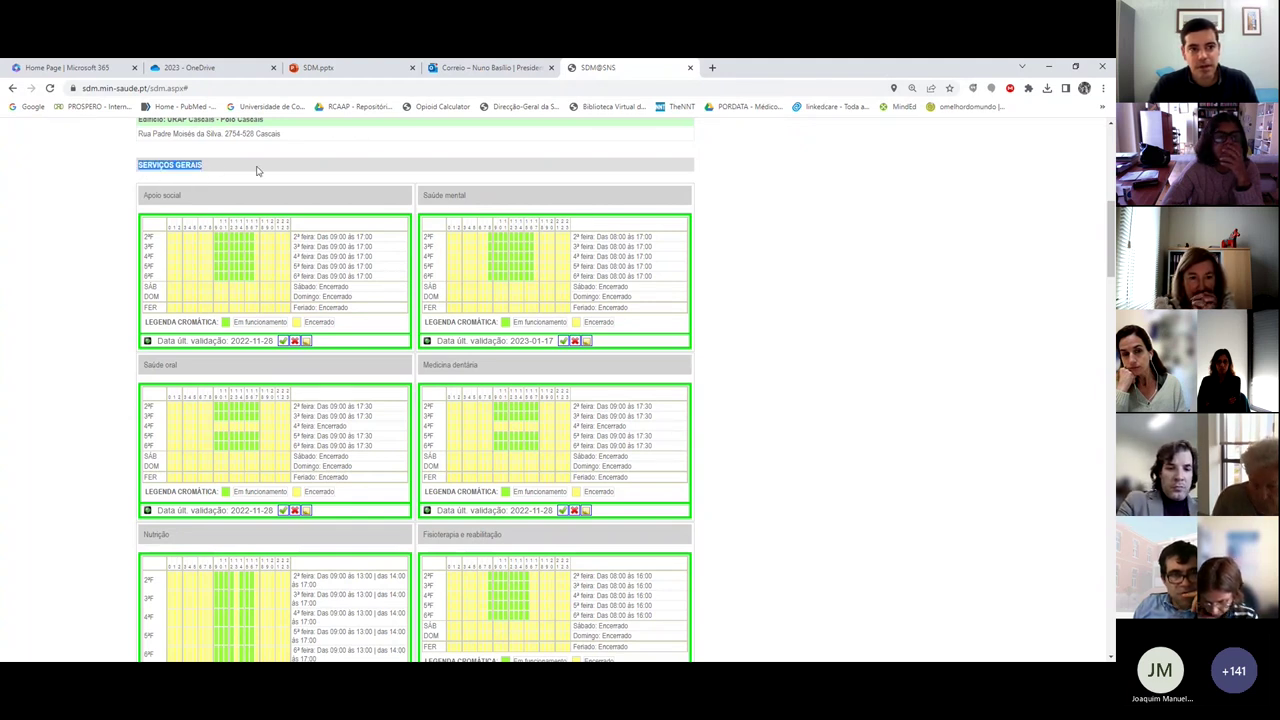
left_click_drag(431, 212, 649, 550)
scroll(643, 620, "down", 1)
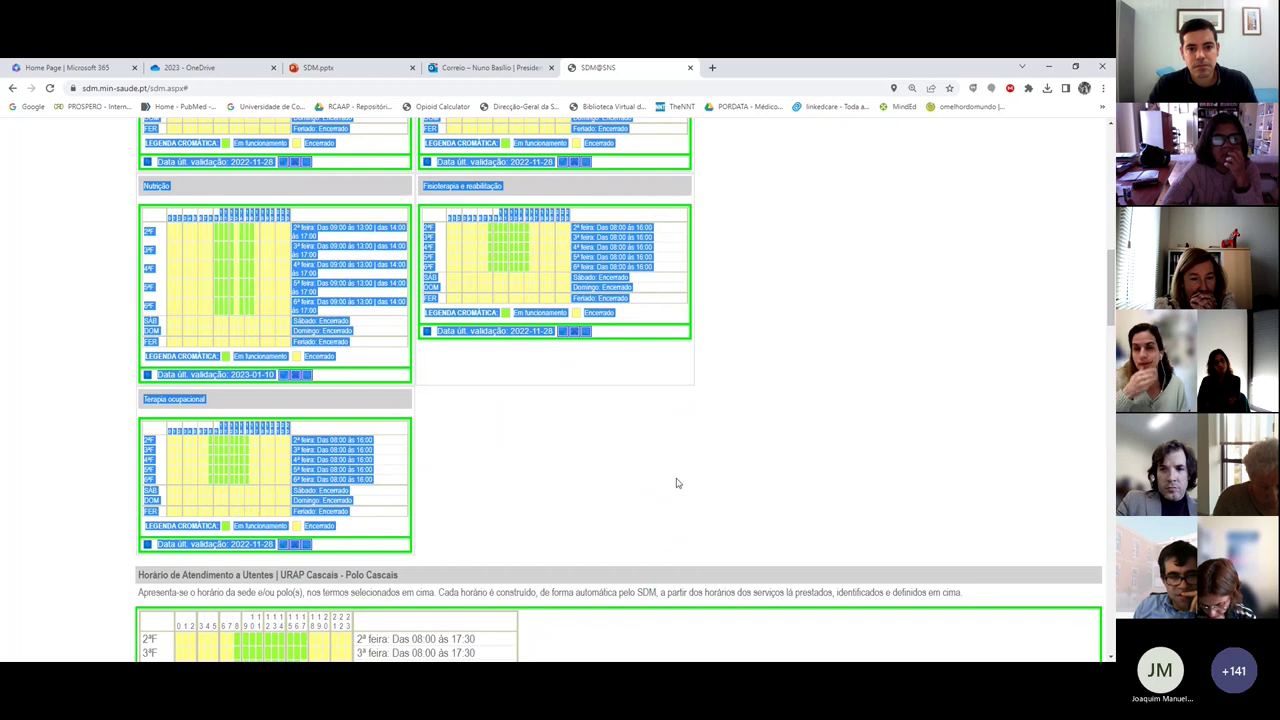
scroll(677, 483, "up", 1)
scroll(679, 481, "up", 3)
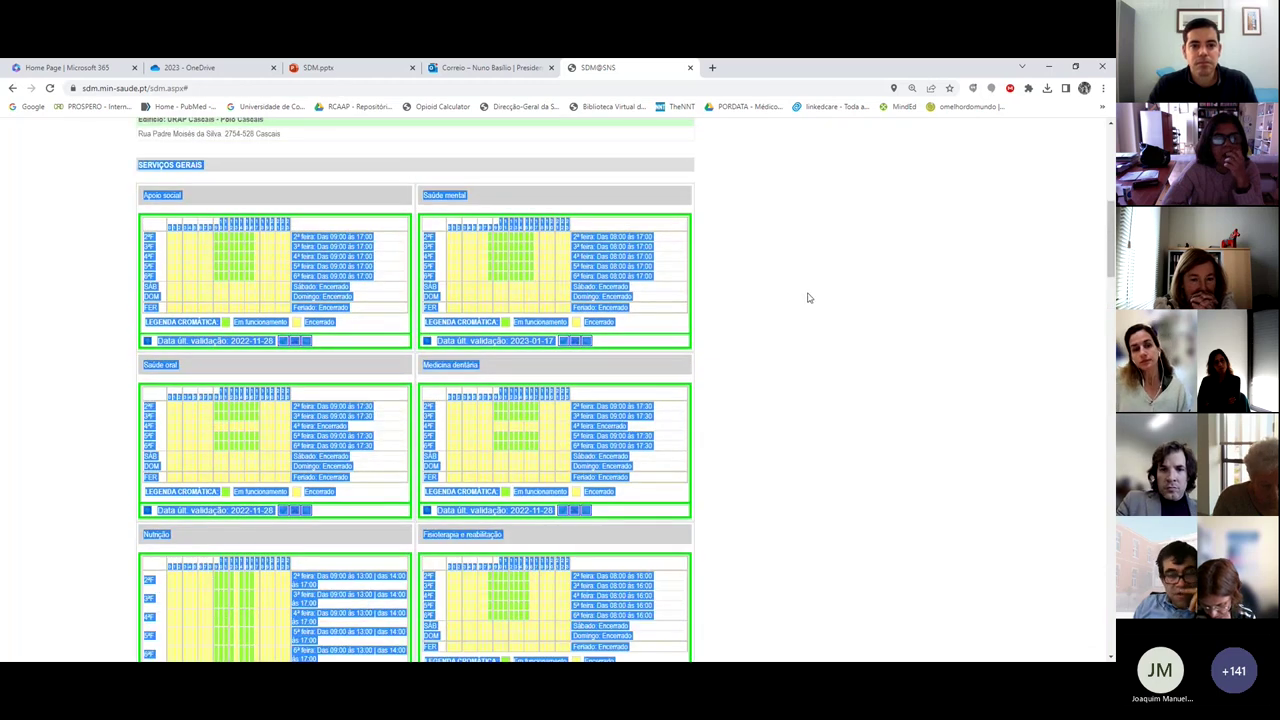
left_click(771, 293)
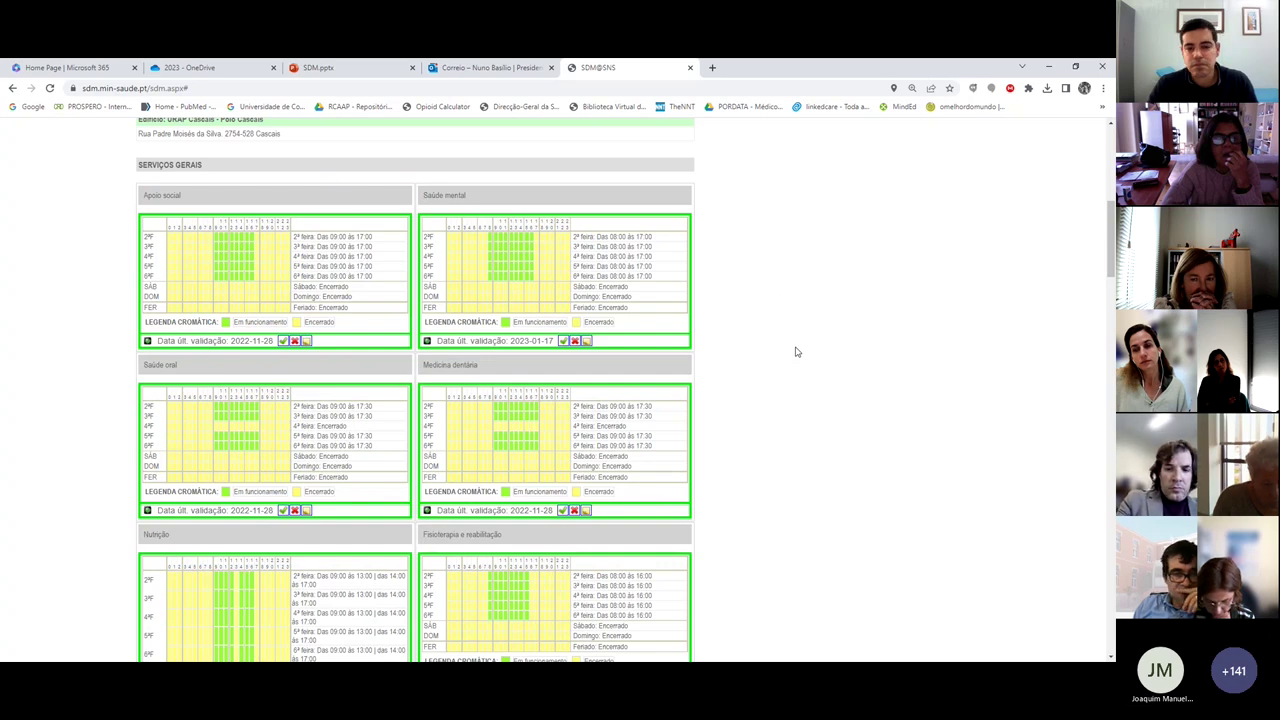
scroll(797, 352, "up", 1)
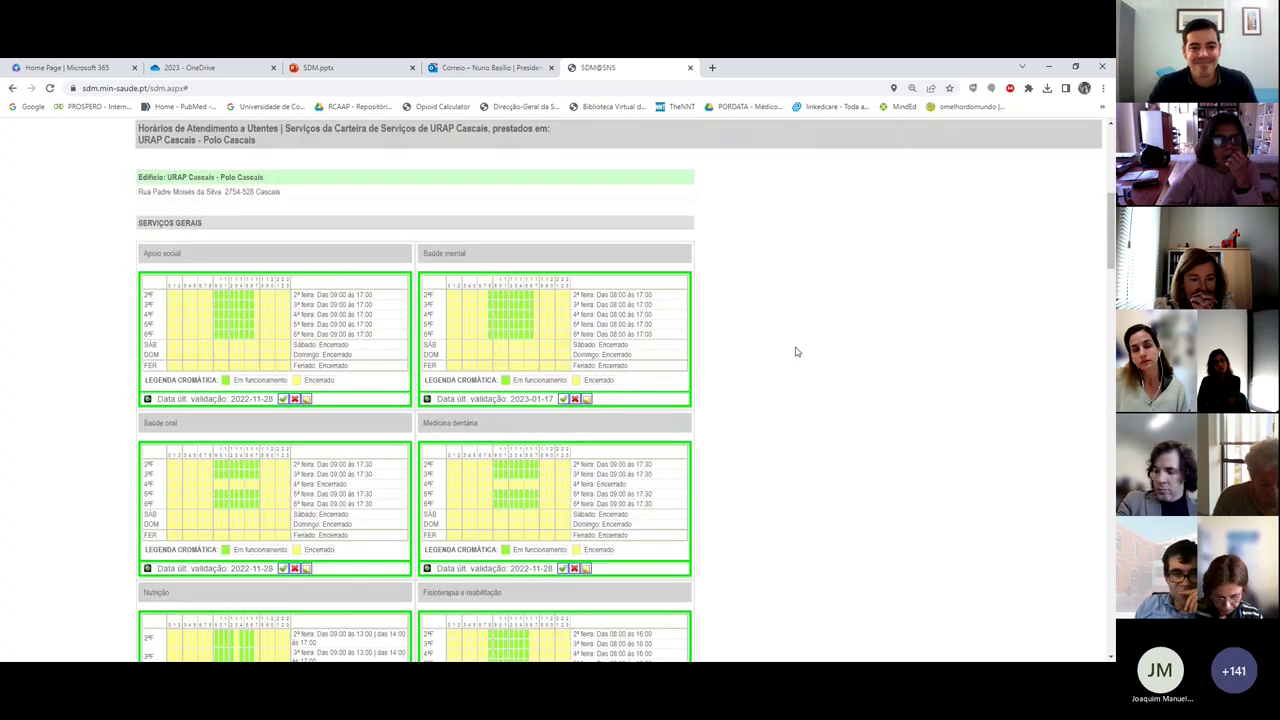
scroll(797, 352, "up", 2)
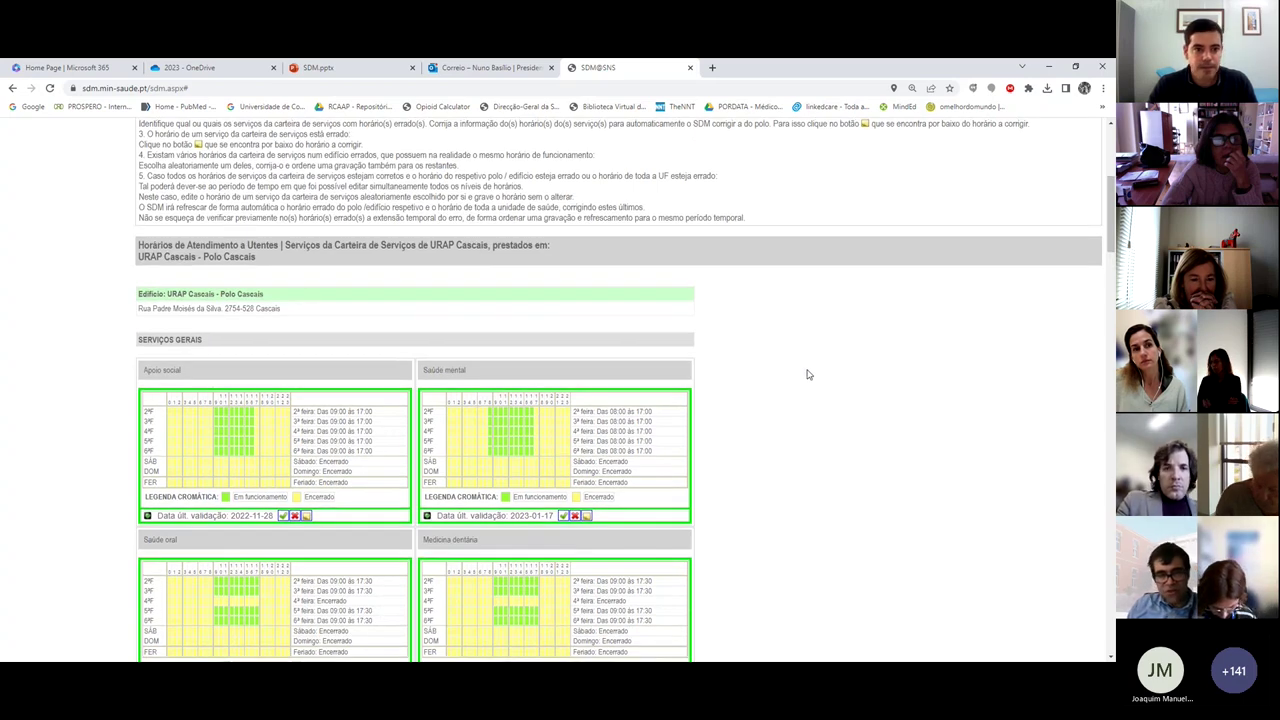
scroll(808, 374, "up", 6)
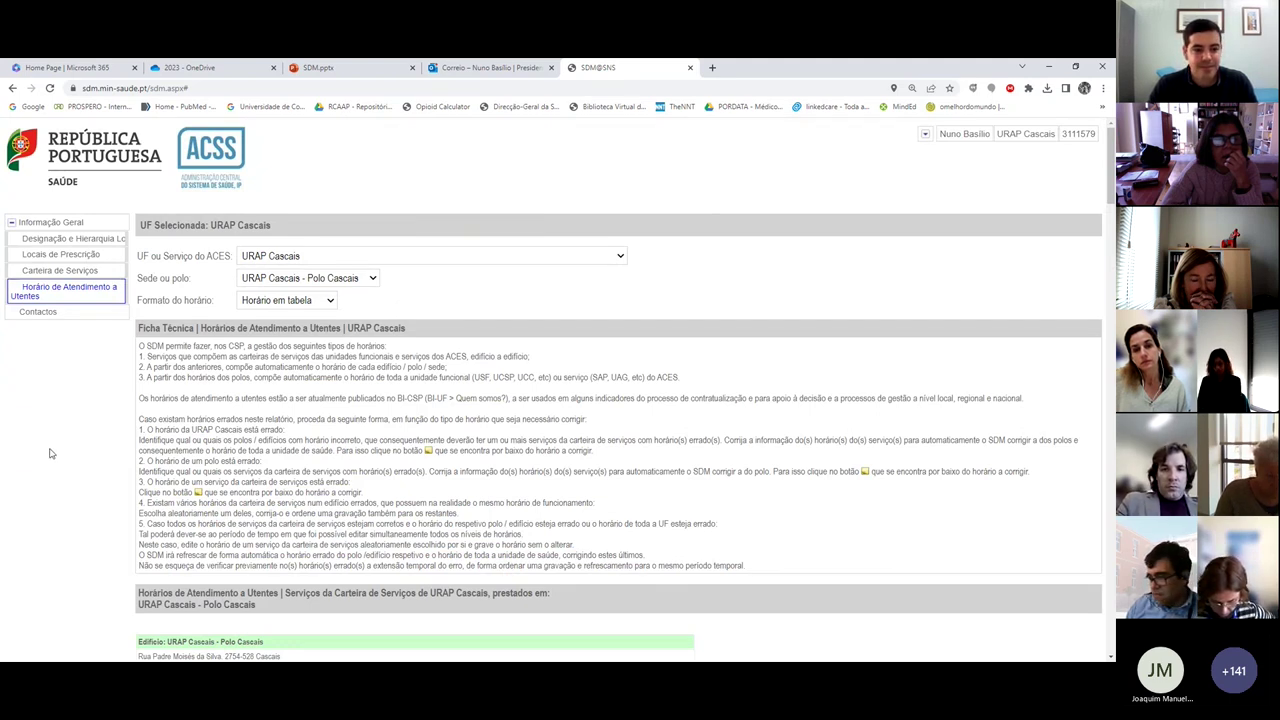
scroll(47, 450, "down", 3)
scroll(50, 448, "up", 3)
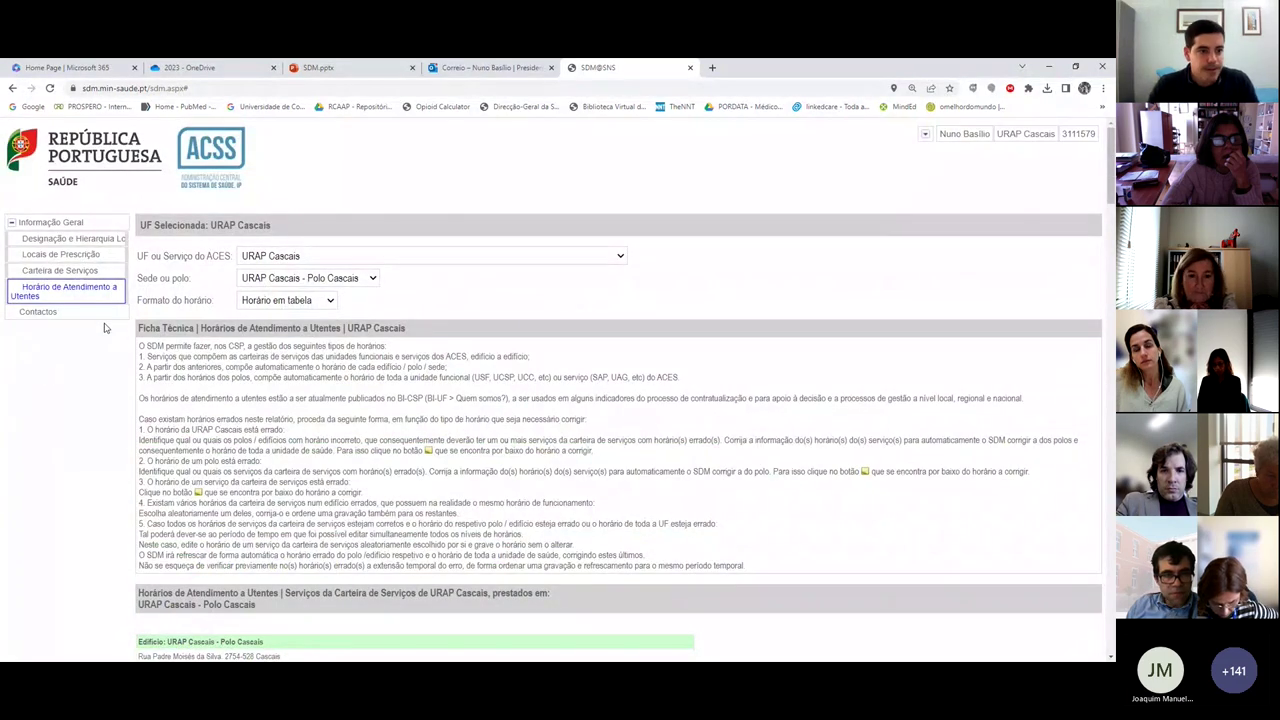
left_click(925, 133)
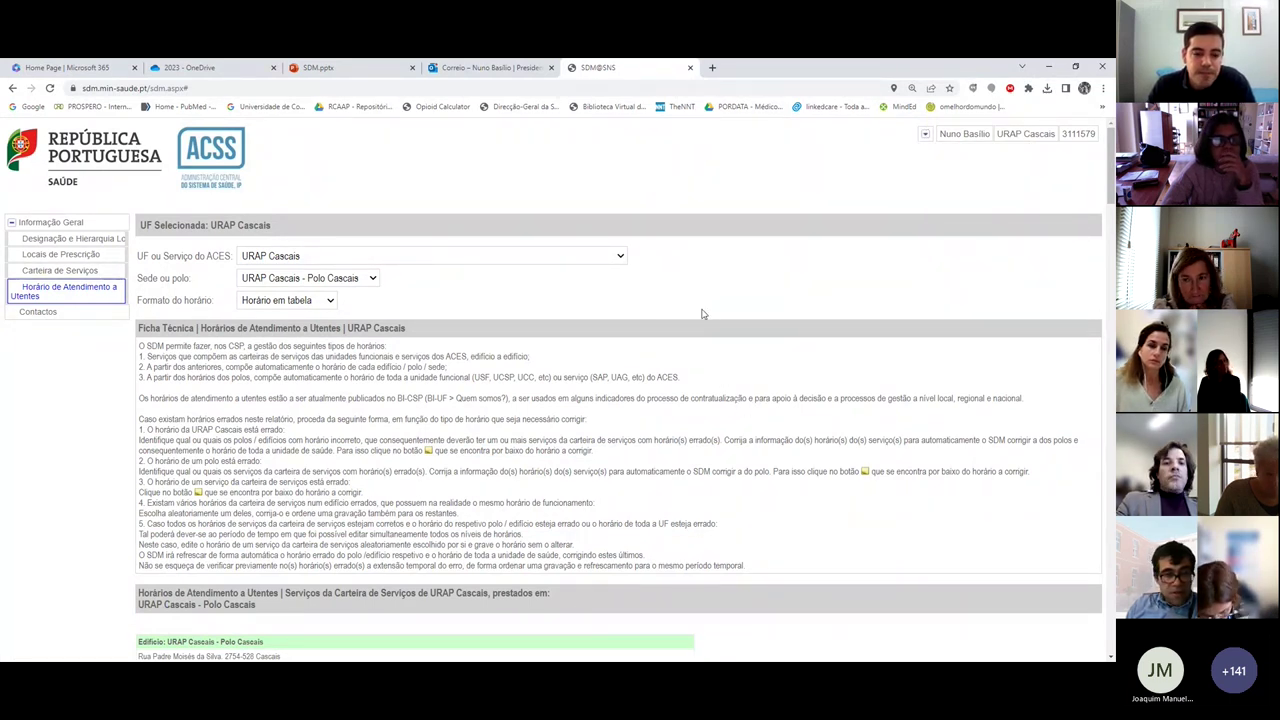
scroll(702, 314, "down", 4)
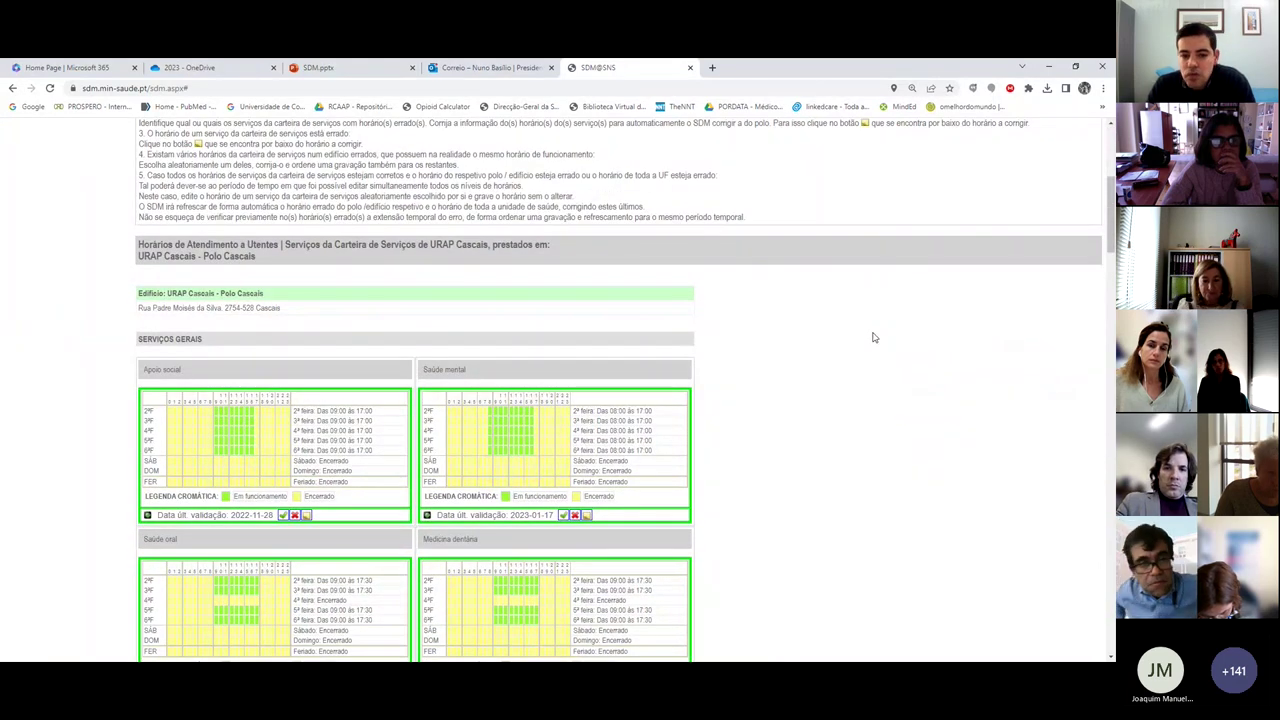
scroll(786, 393, "up", 4)
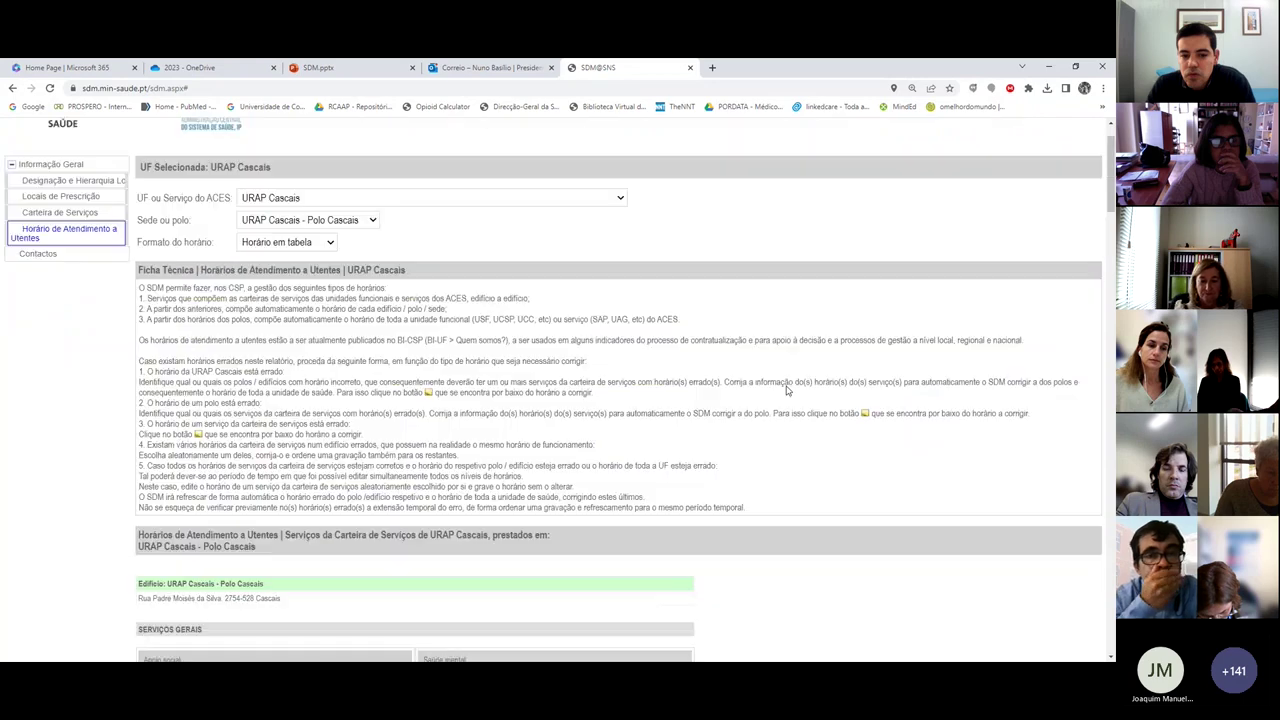
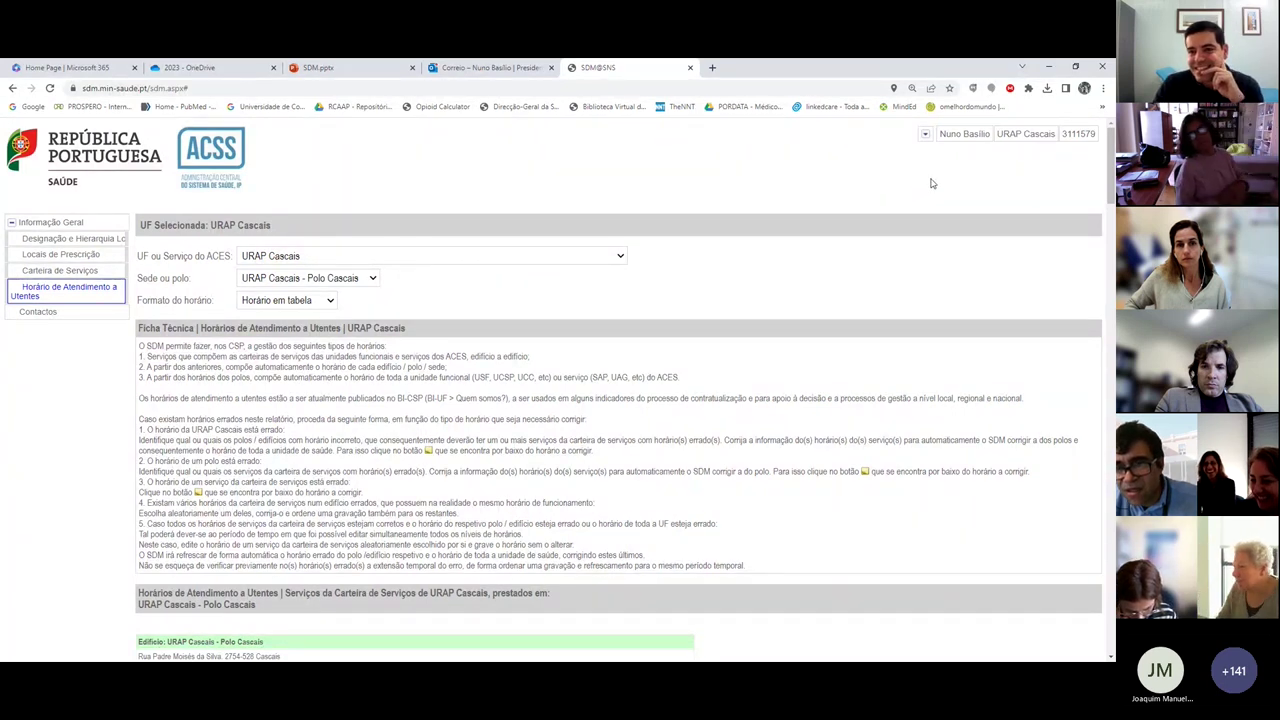
Step: Search the available institutions and switch the selected institution to USP Cascais
left_click(925, 133)
left_click(960, 150)
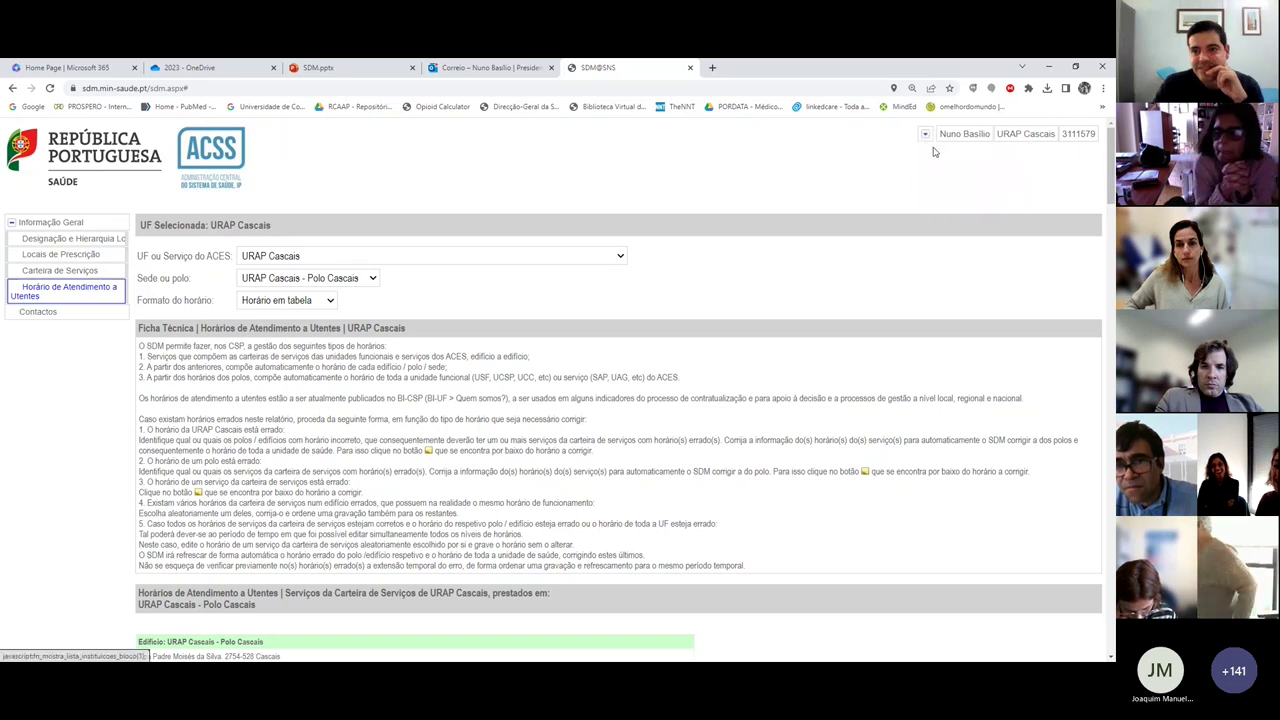
scroll(690, 340, "down", 1)
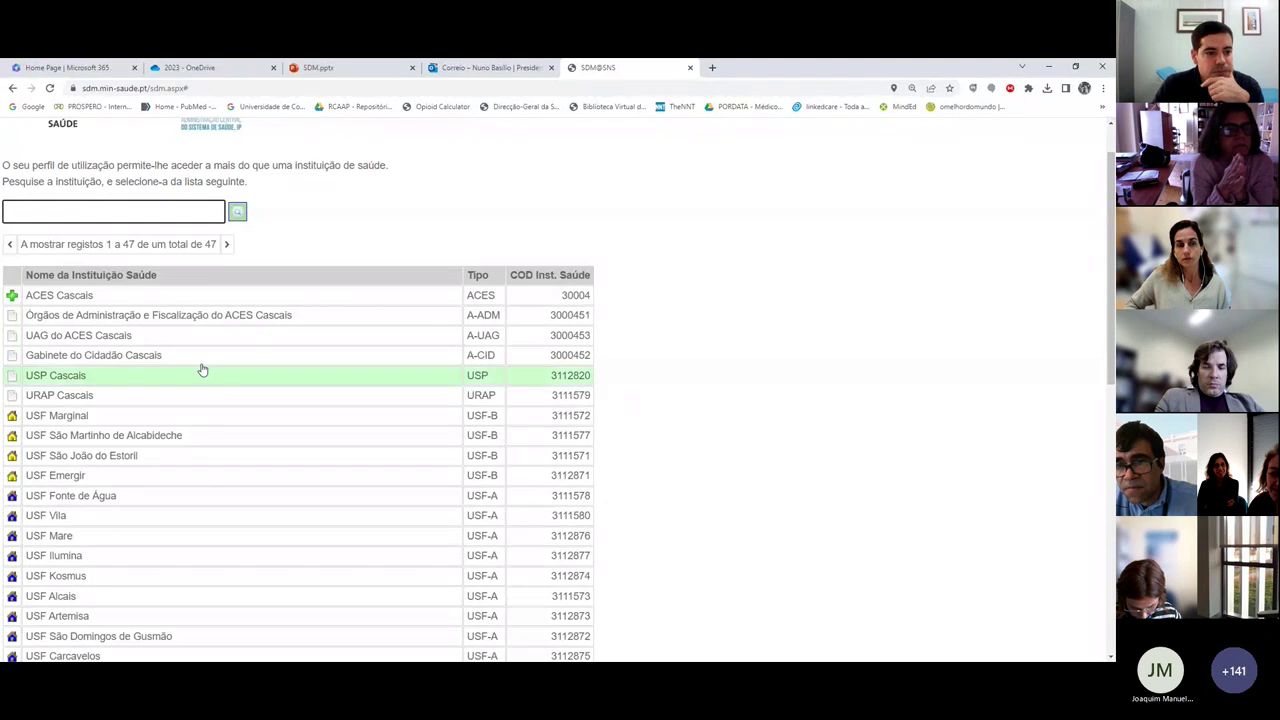
left_click(130, 381)
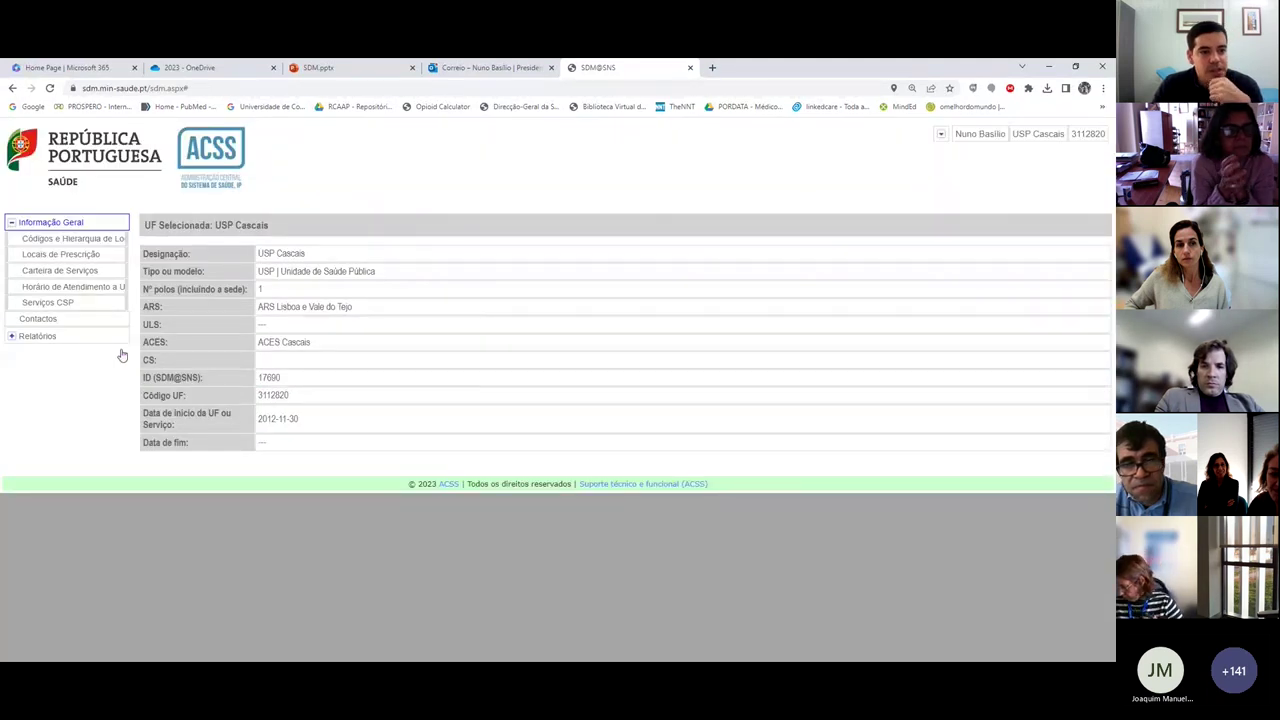
Step: Open the Carteira de Serviços of USP Cascais in the Validação de Informação area
left_click(941, 133)
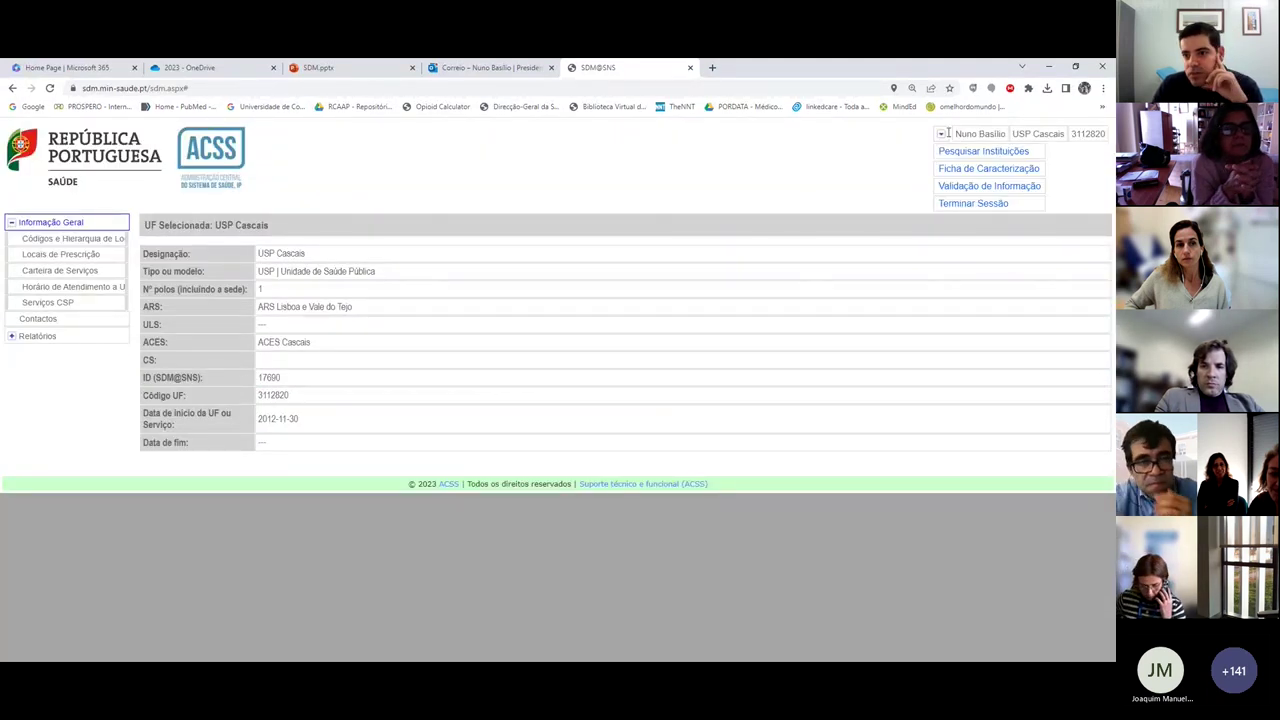
left_click(965, 186)
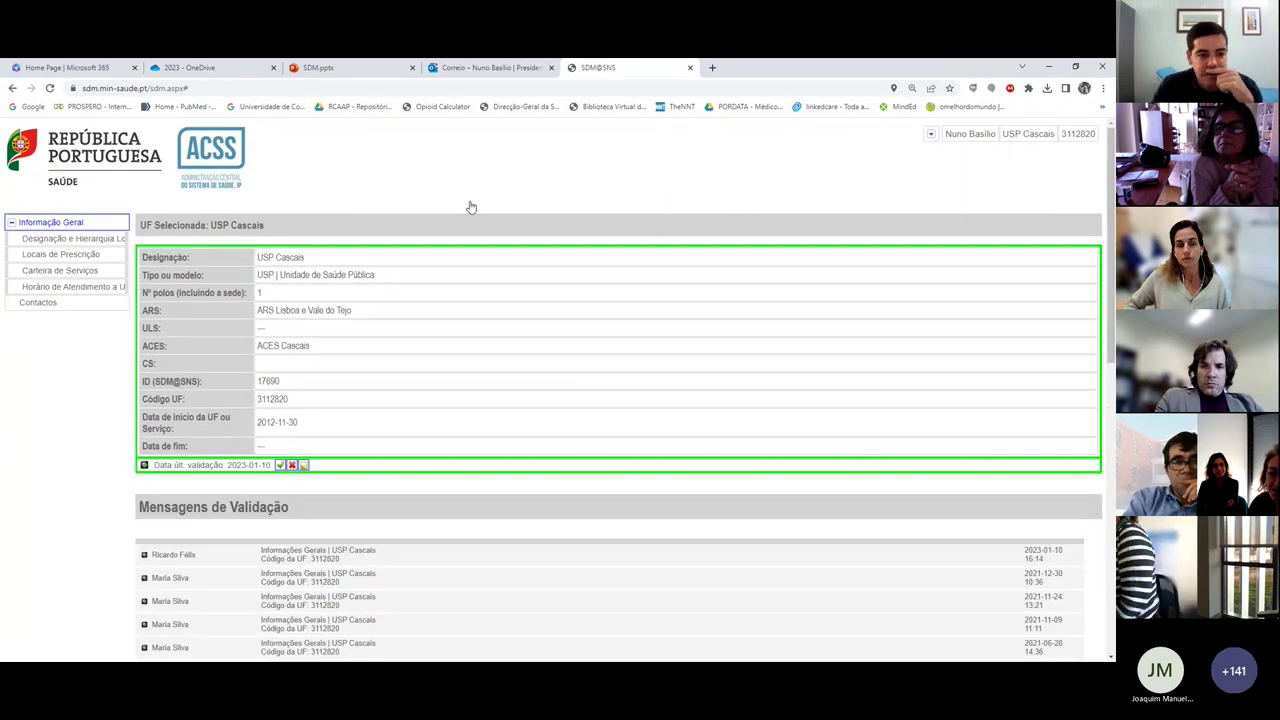
left_click(76, 271)
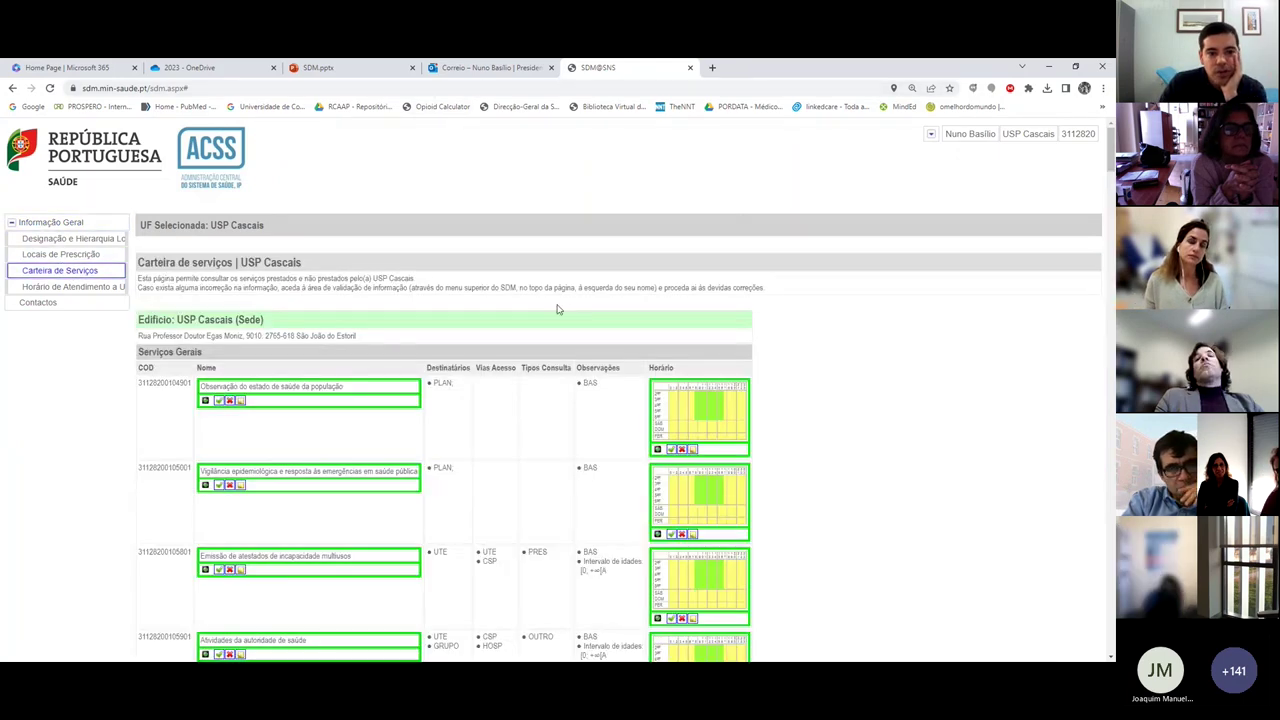
Step: Highlight the PLAN recipient of the Vigilância epidemiológica e resposta às emergências em saúde pública service and open its characteristics form
scroll(487, 310, "down", 2)
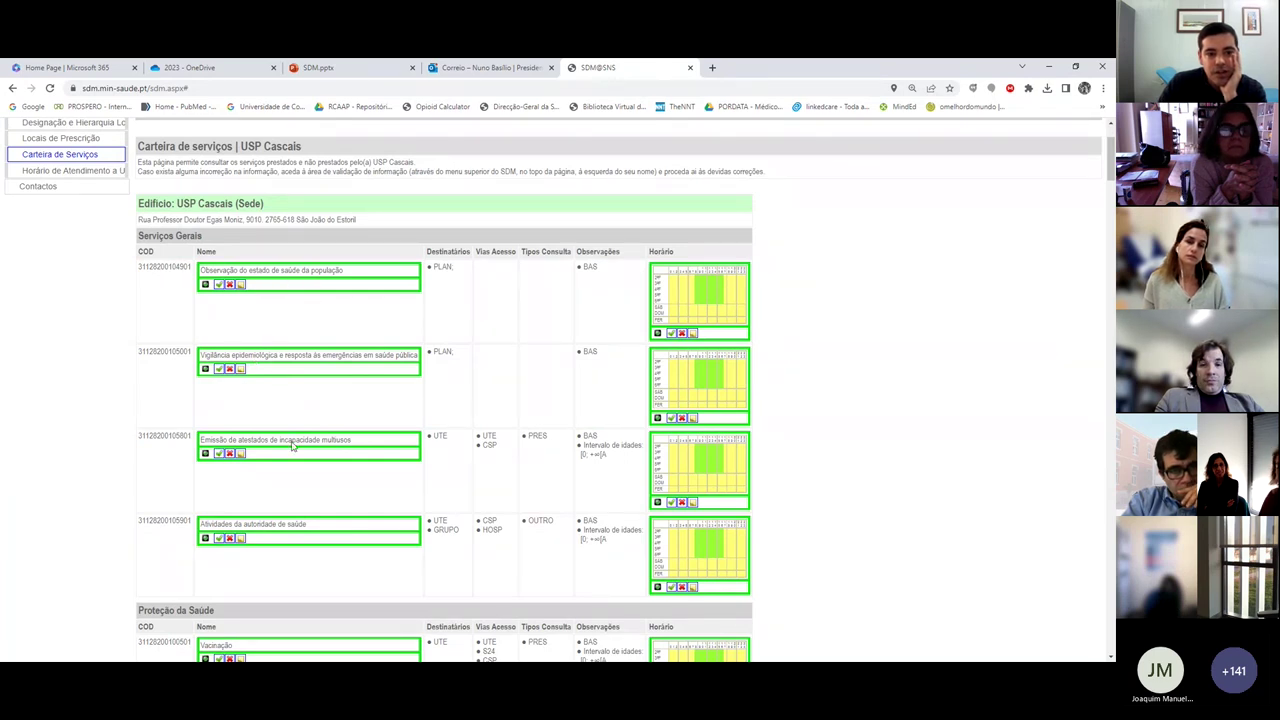
double_click(441, 354)
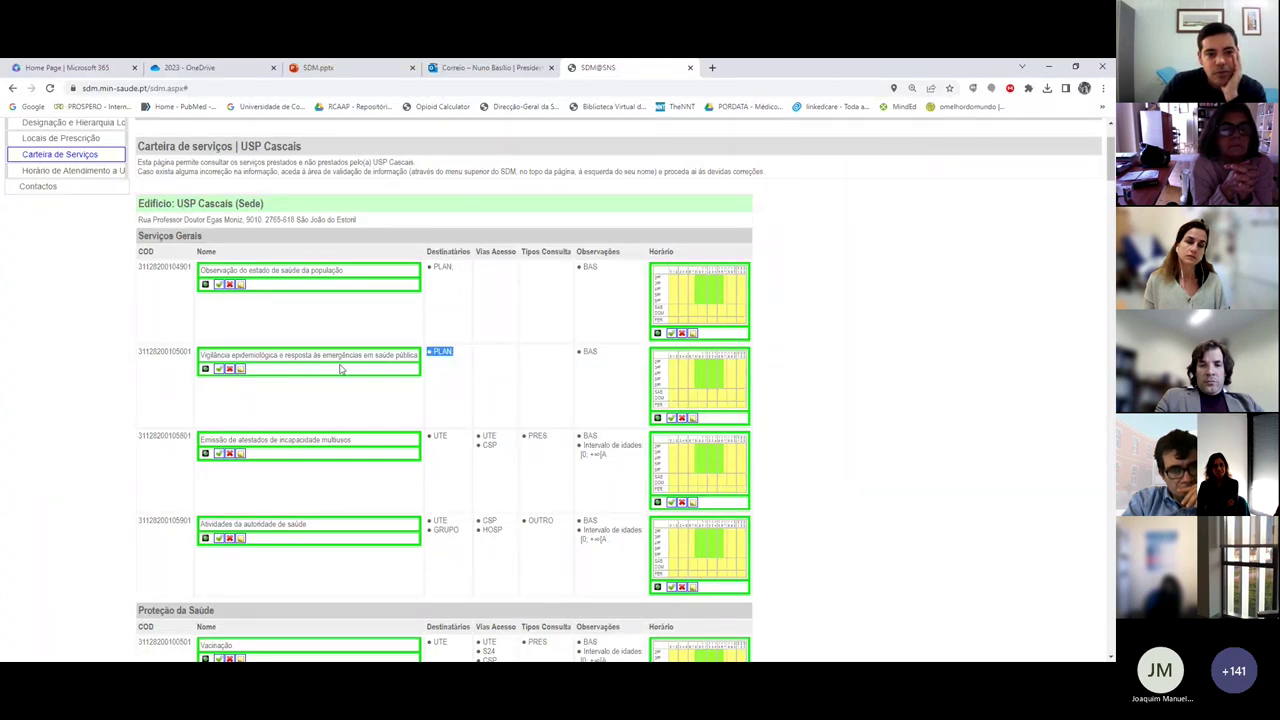
left_click(340, 369)
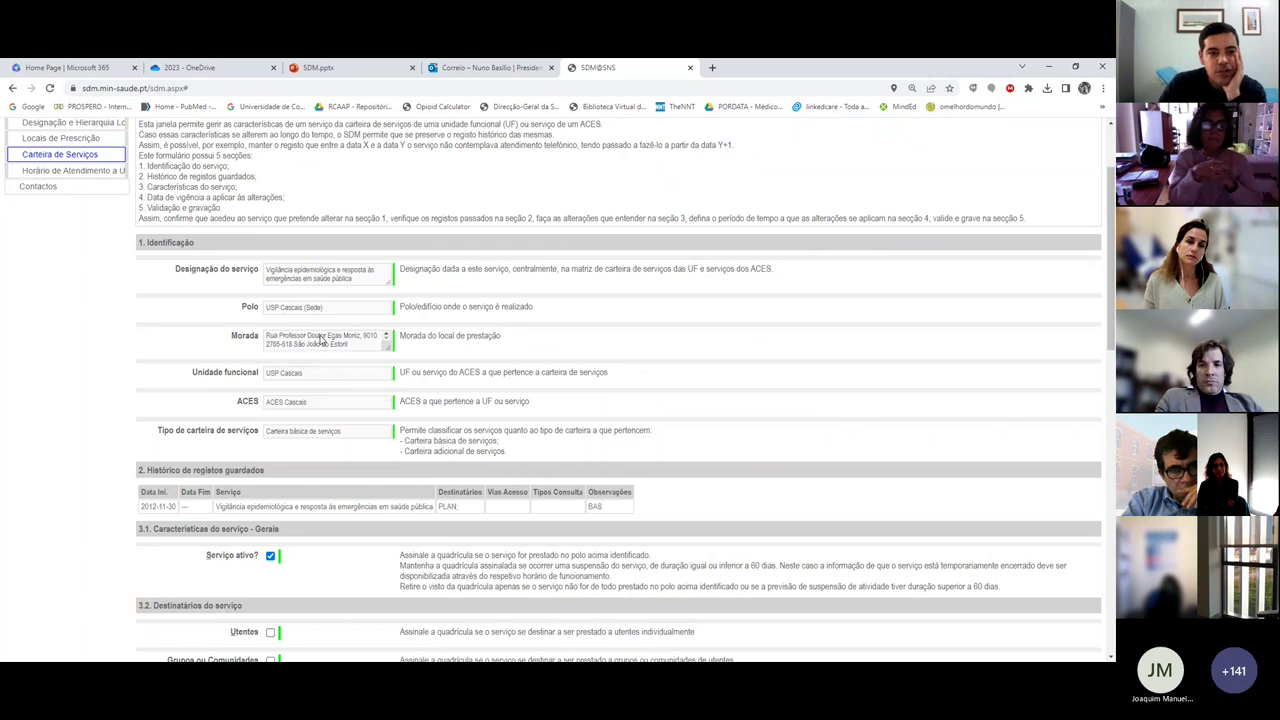
Step: Review the service form's recipients, access routes, attendance types and validity dates, leave it without saving and return to the start of the service list
scroll(268, 285, "down", 3)
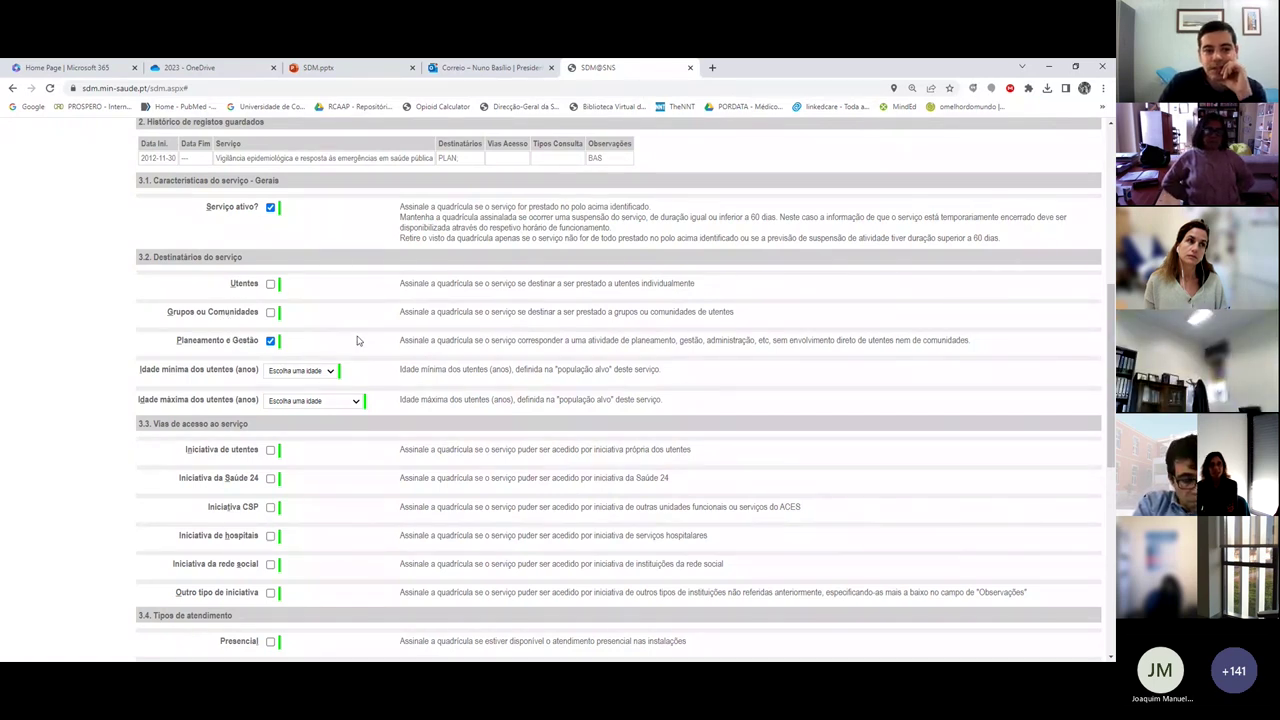
scroll(357, 341, "up", 1)
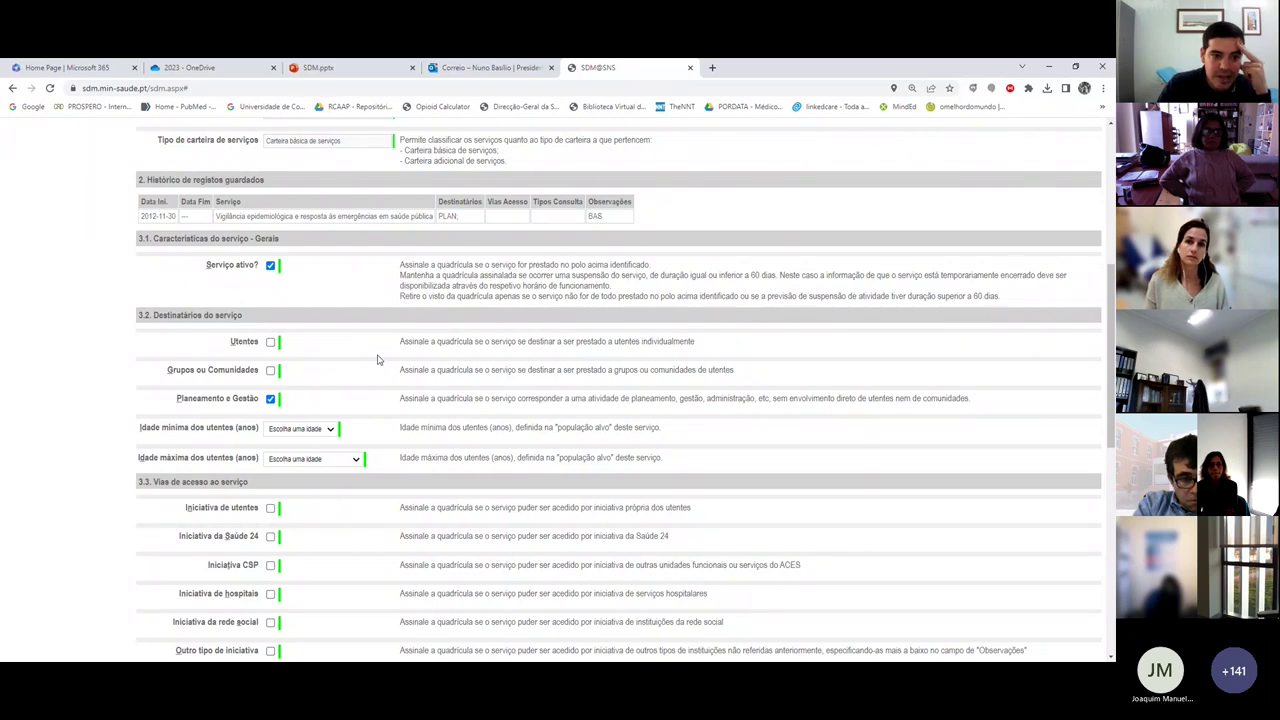
scroll(378, 357, "down", 1)
scroll(367, 370, "down", 2)
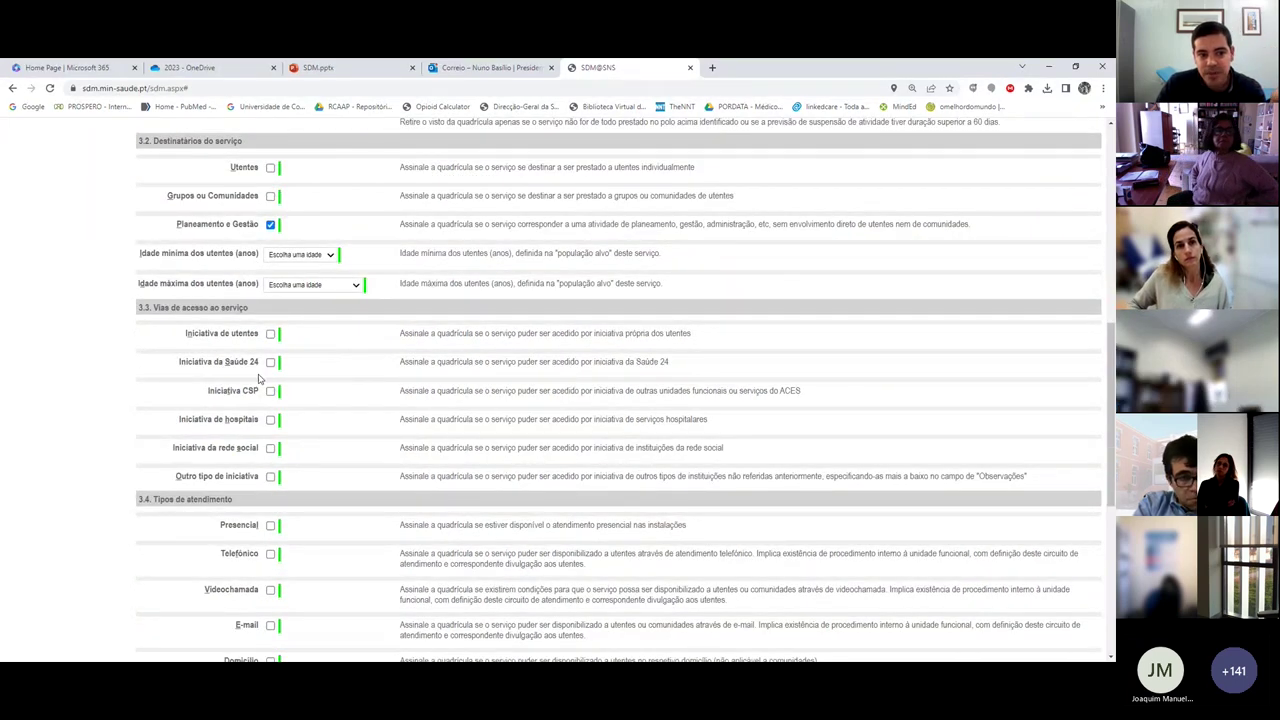
scroll(305, 395, "down", 3)
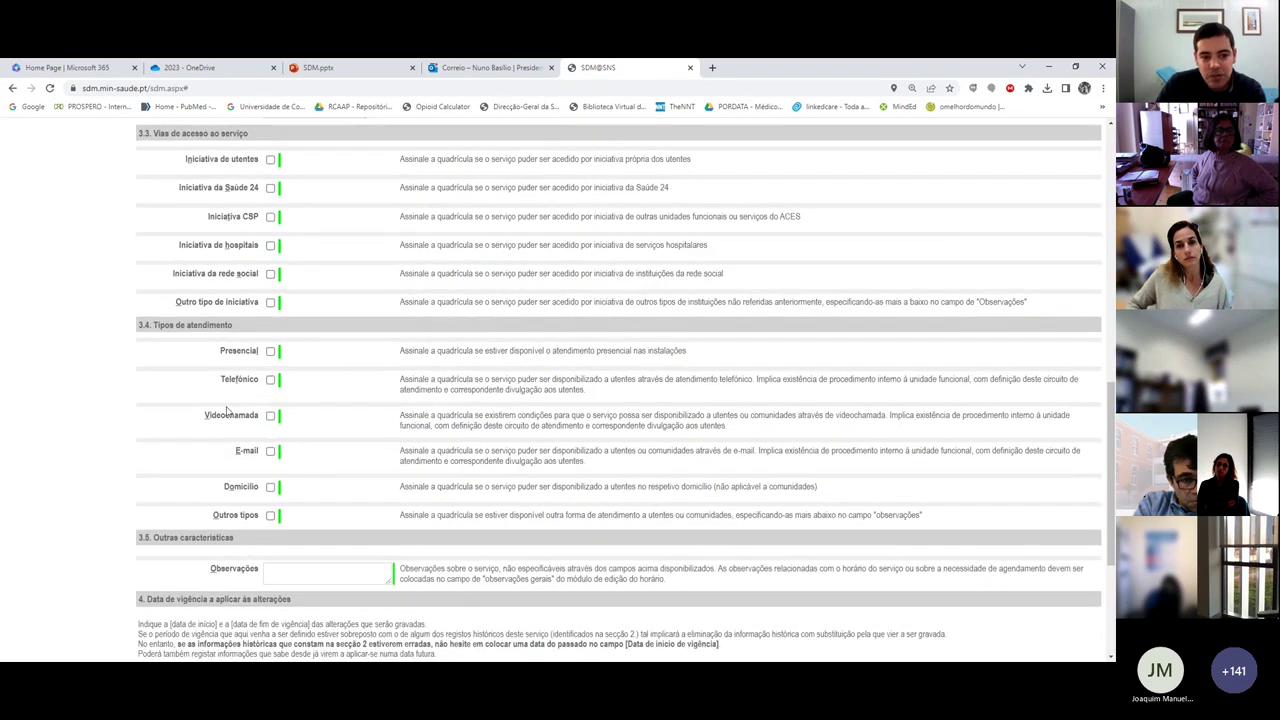
scroll(321, 470, "down", 3)
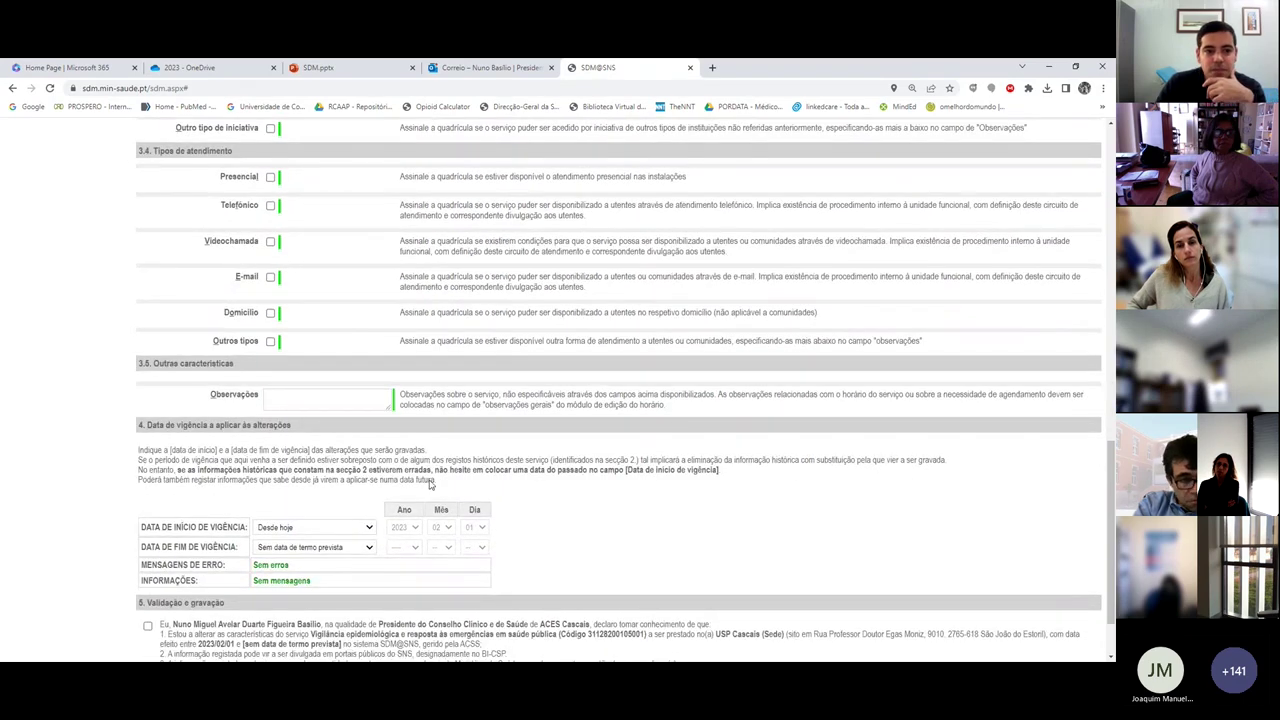
scroll(430, 484, "up", 15)
scroll(502, 519, "down", 9)
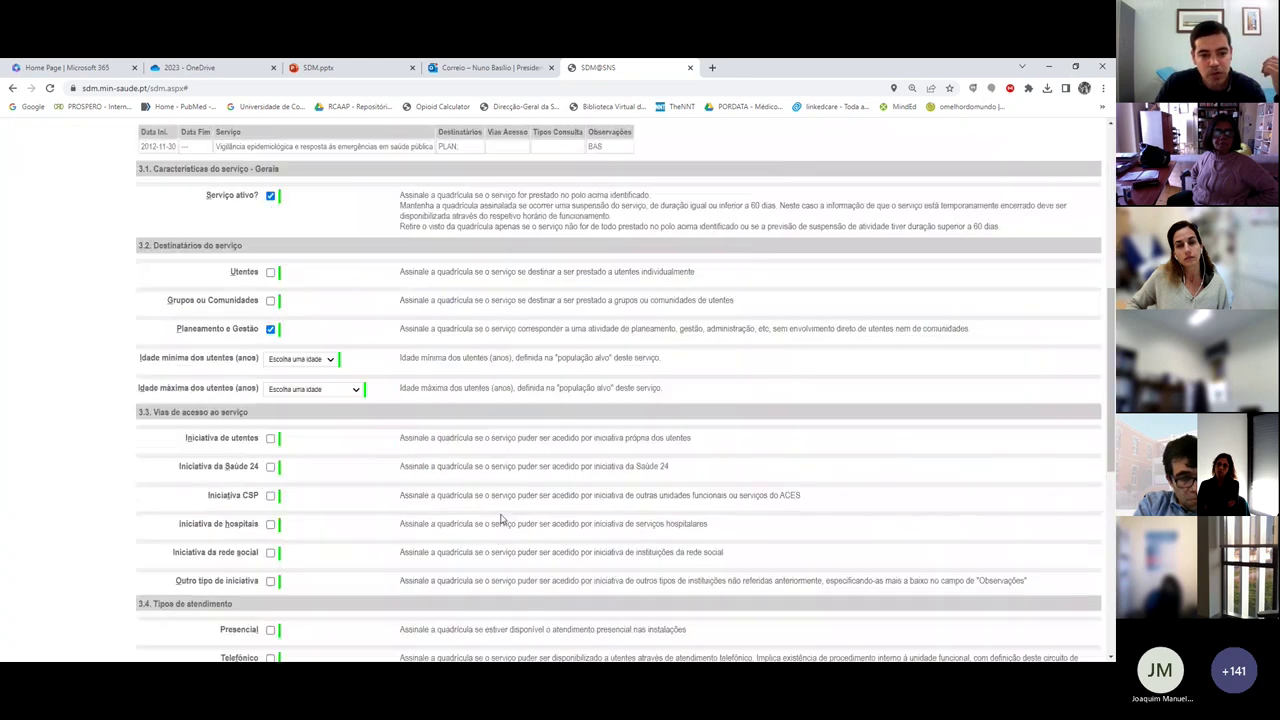
scroll(502, 519, "down", 9)
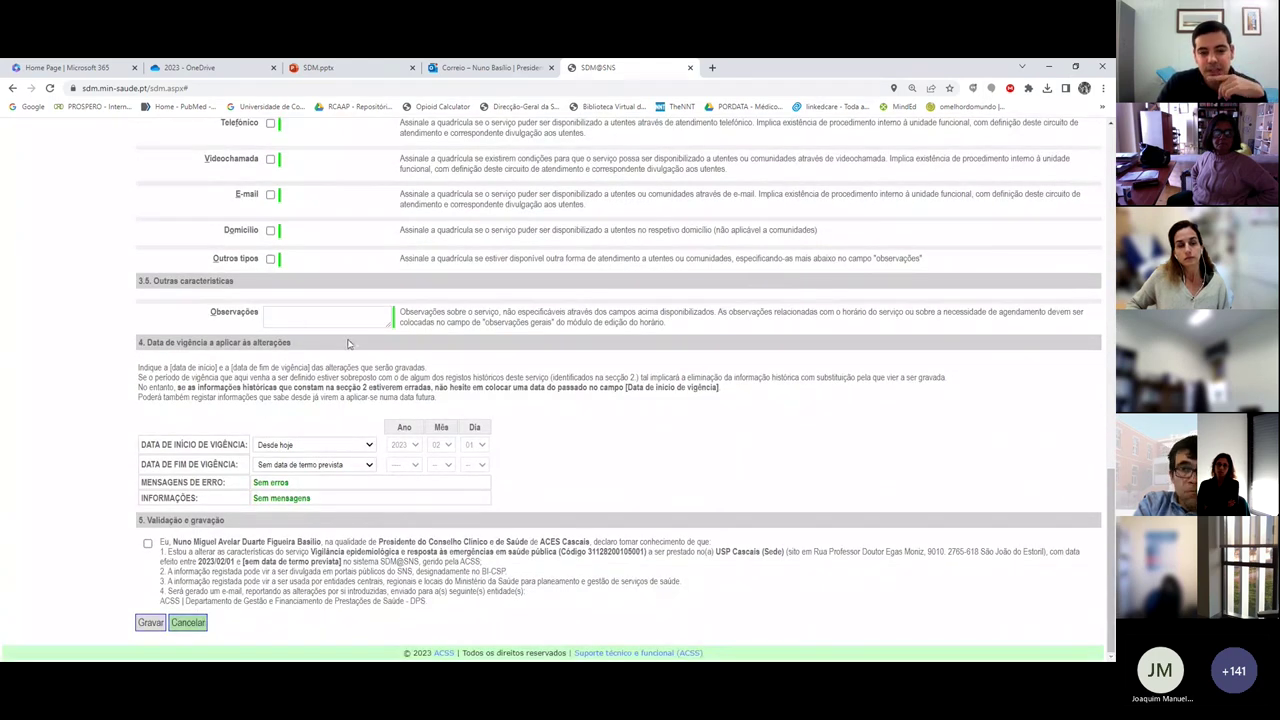
scroll(402, 333, "up", 10)
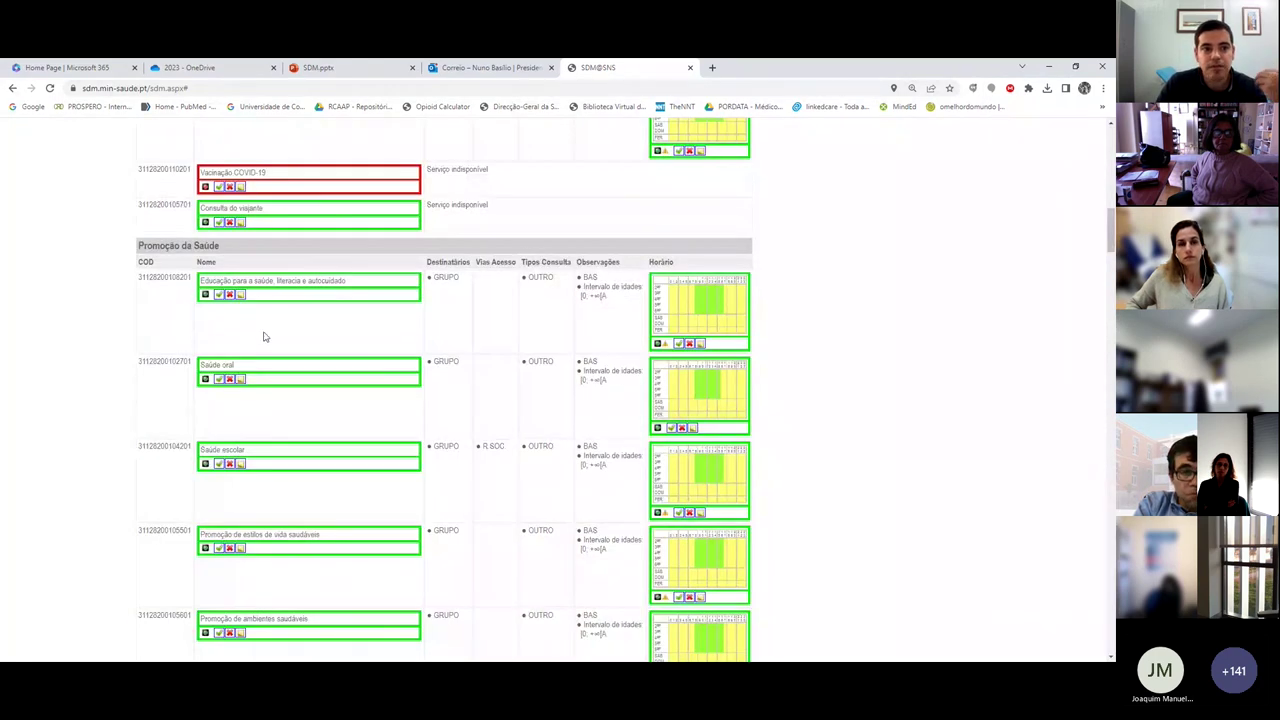
scroll(264, 337, "up", 10)
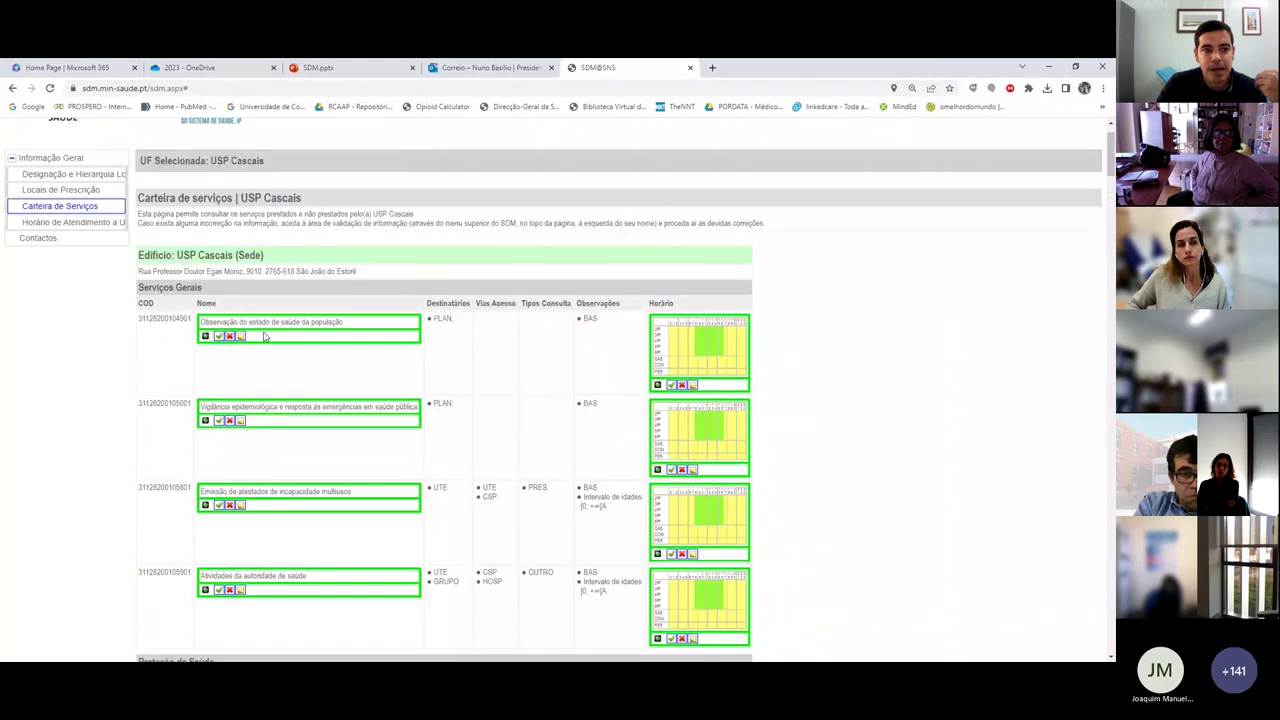
scroll(264, 337, "up", 1)
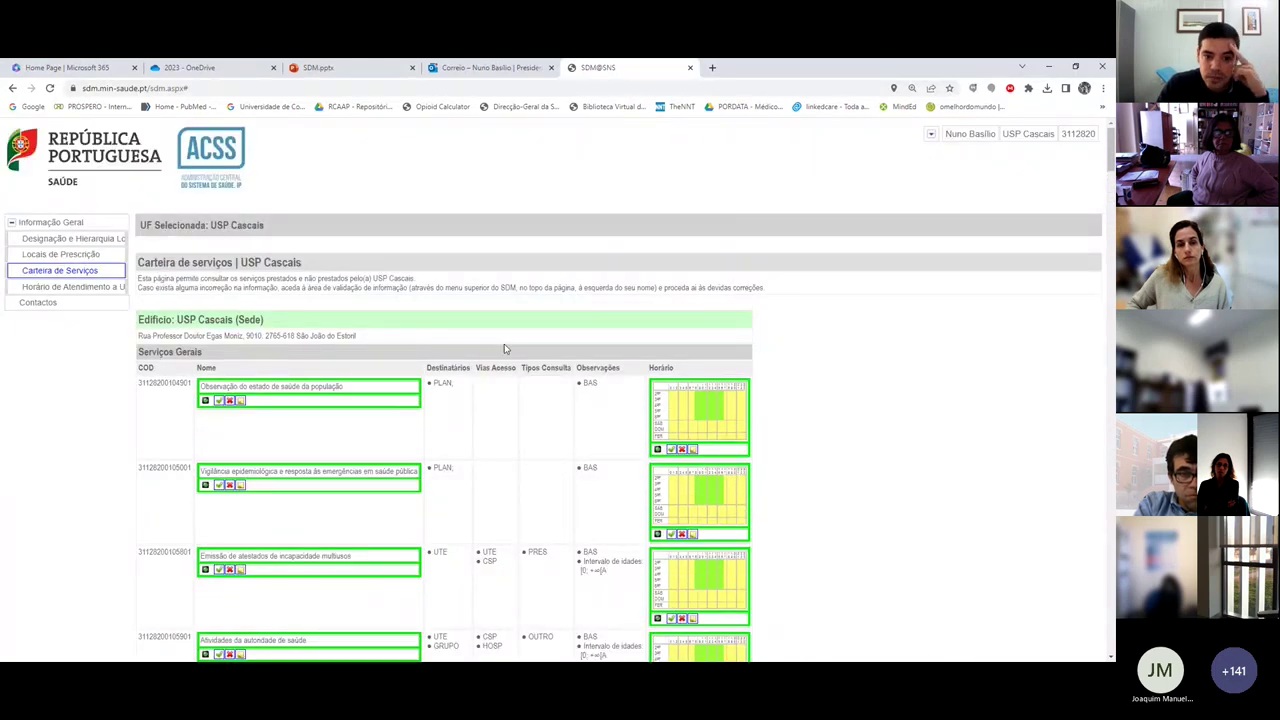
scroll(518, 370, "down", 2)
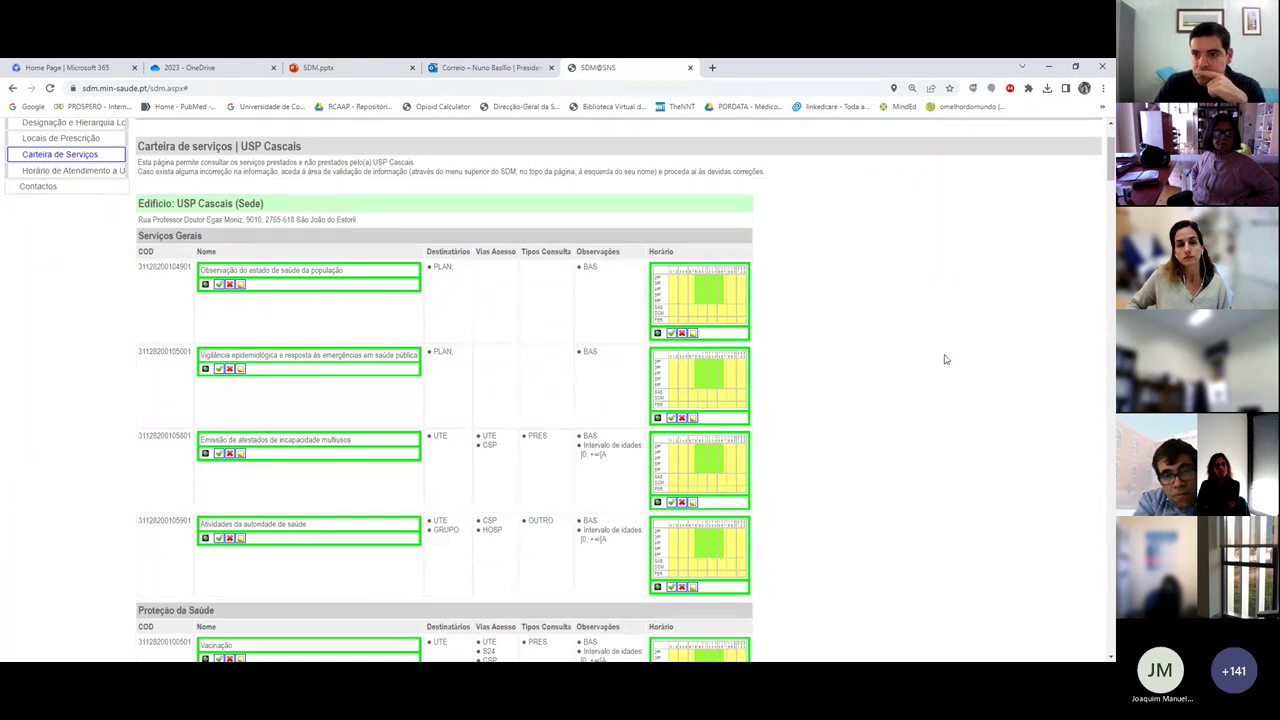
scroll(1004, 226, "up", 2)
left_click(931, 134)
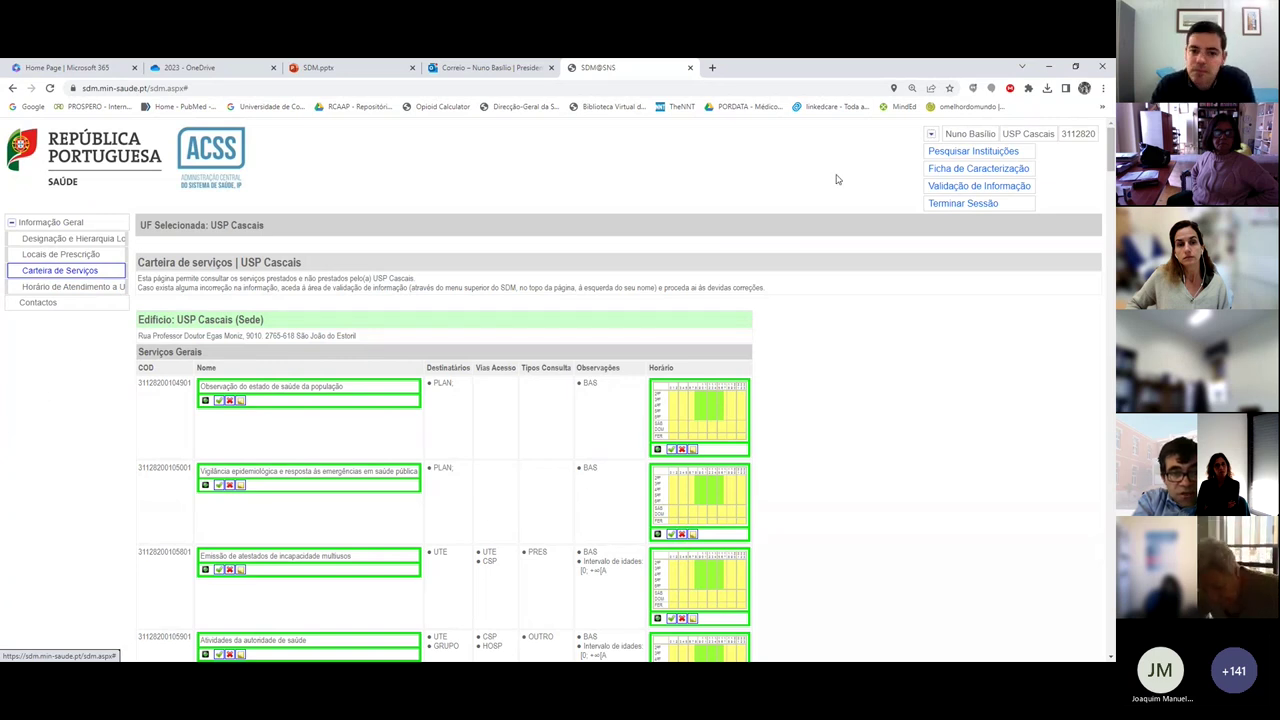
left_click(790, 171)
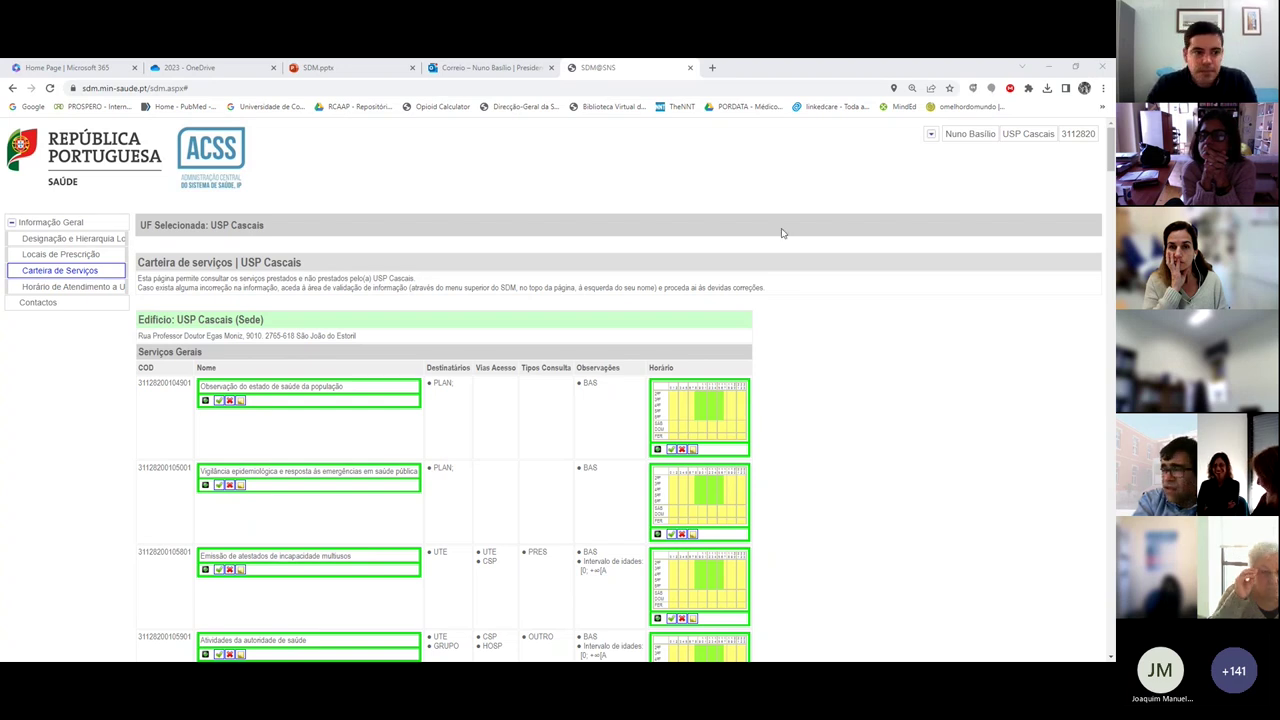
Step: Switch the institution to Gabinete do Cidadão Cascais and highlight the Balcão RENTEV service in its Carteira de Serviços
mouse_move(948, 172)
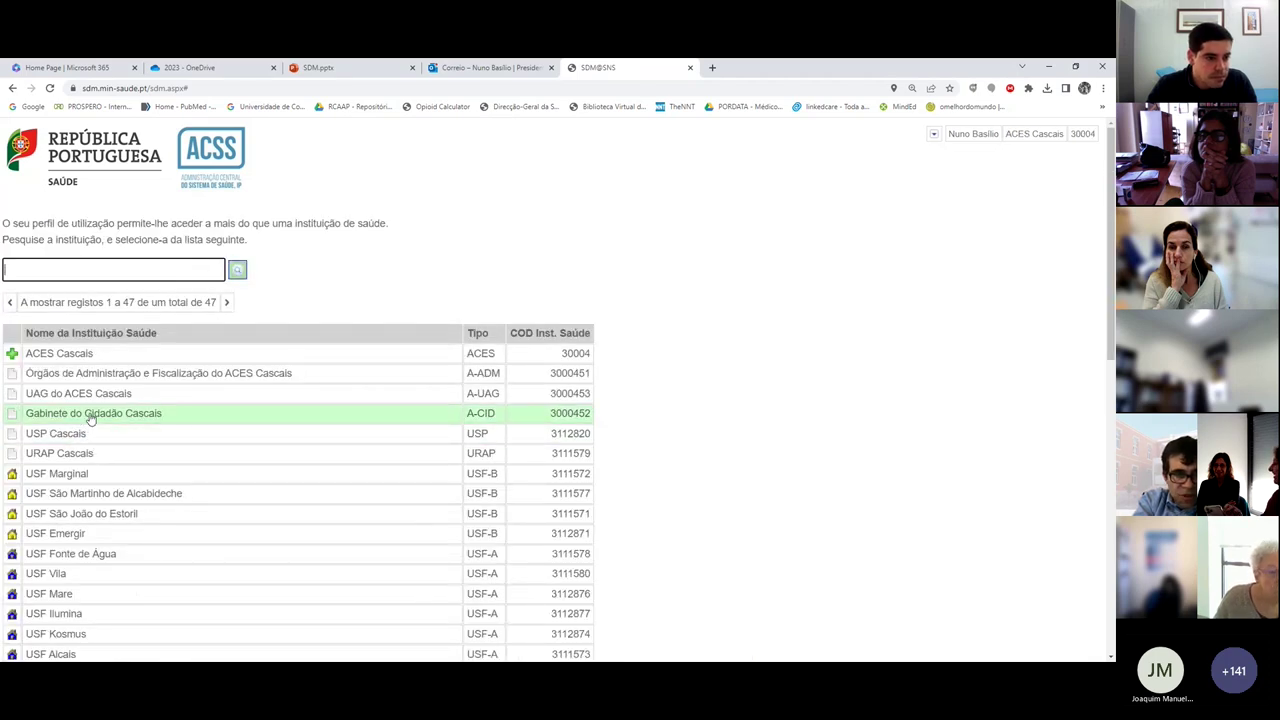
left_click(90, 416)
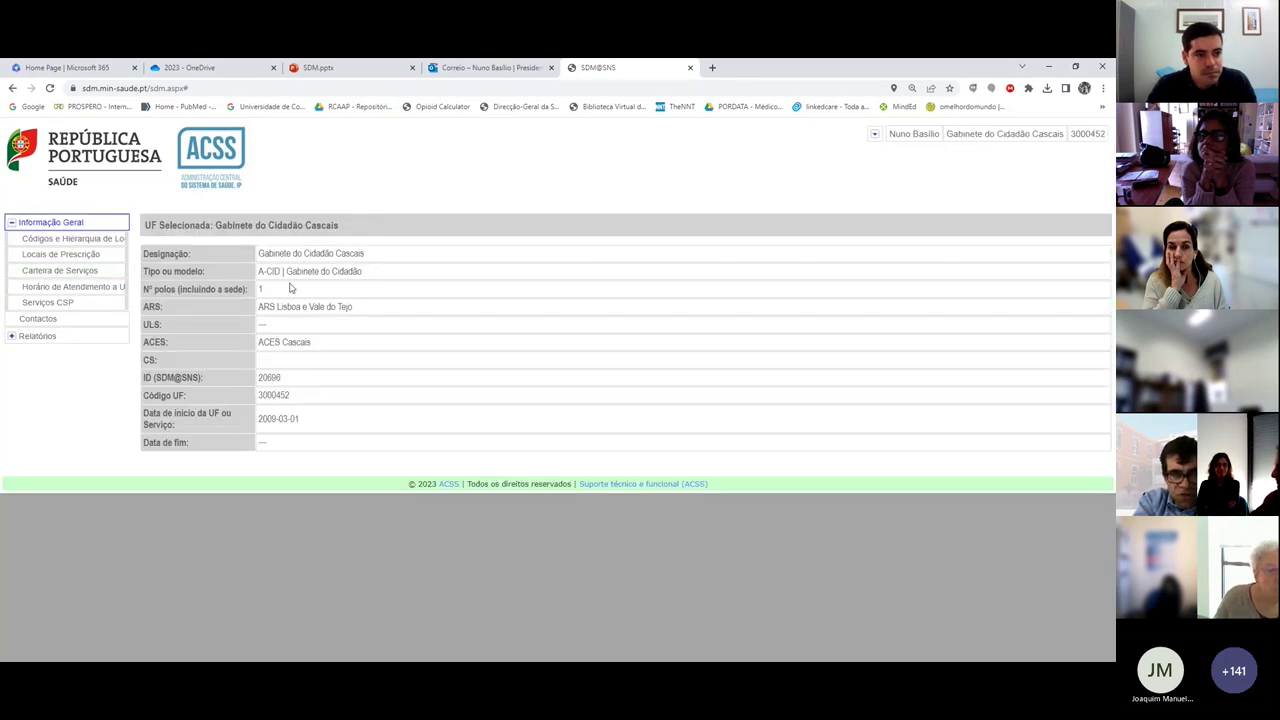
scroll(240, 453, "down", 1)
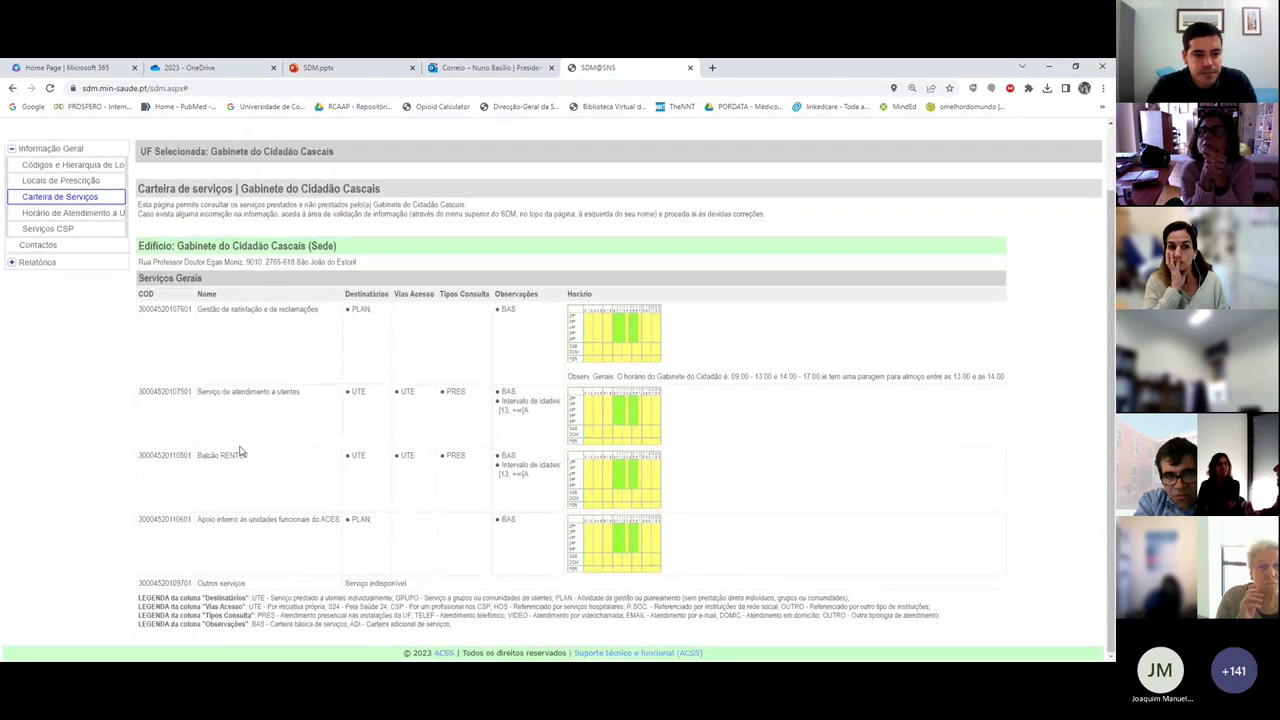
left_click_drag(250, 455, 193, 462)
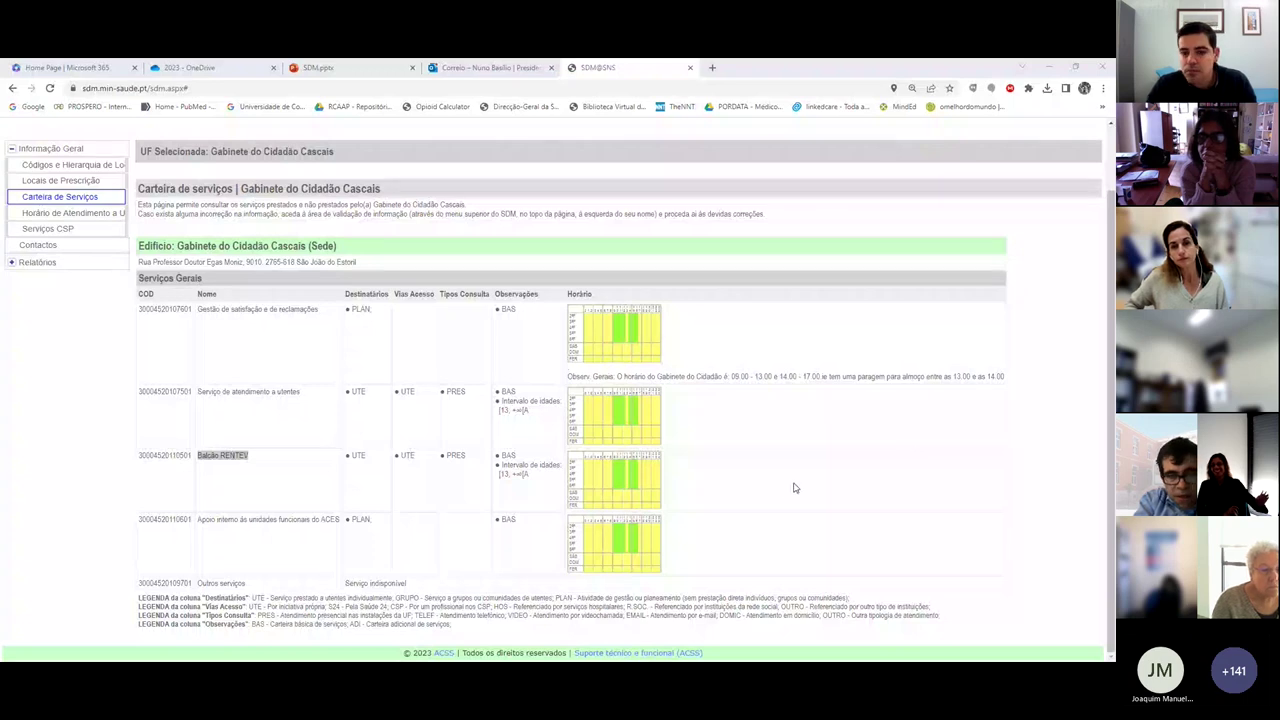
scroll(797, 484, "up", 2)
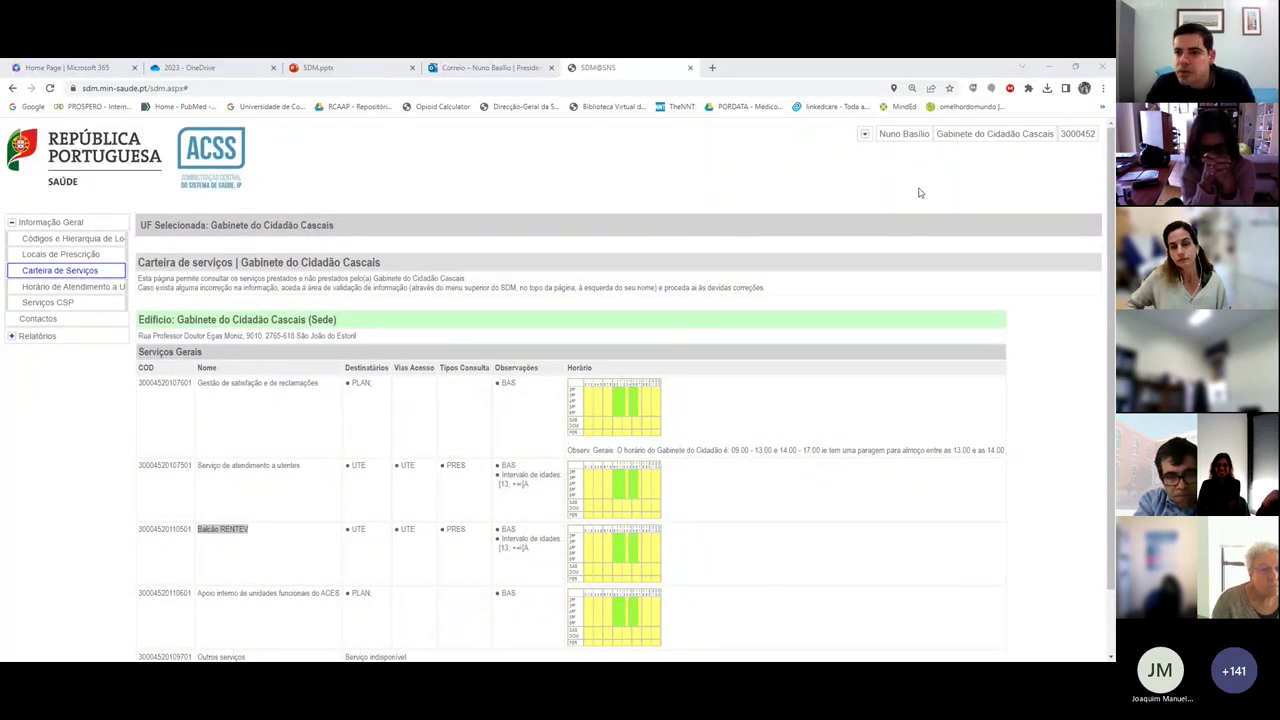
left_click(864, 134)
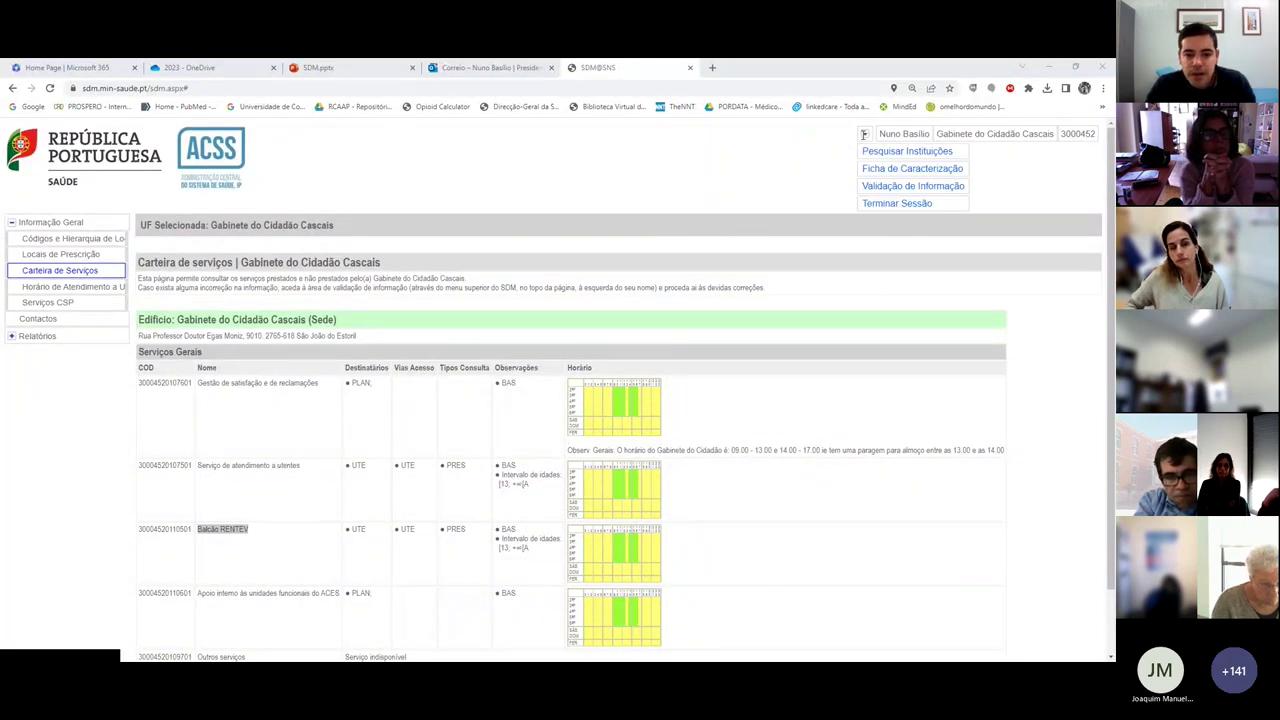
scroll(731, 289, "down", 2)
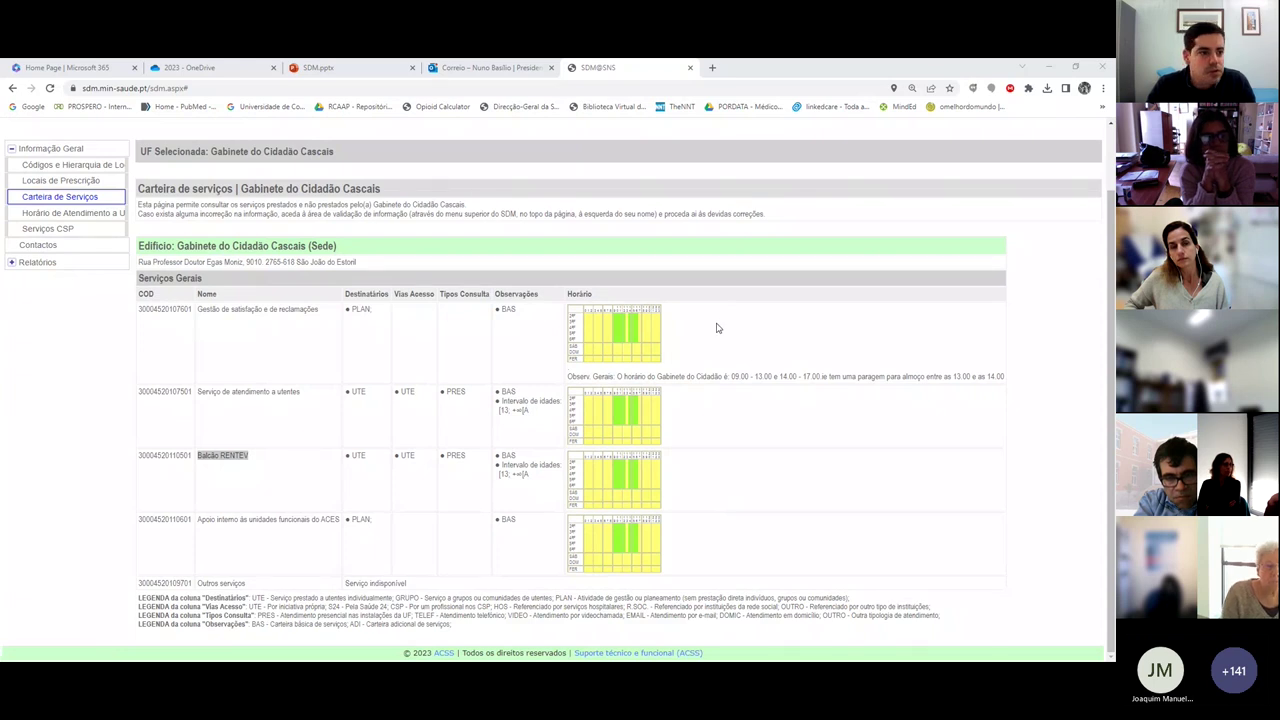
scroll(716, 328, "up", 2)
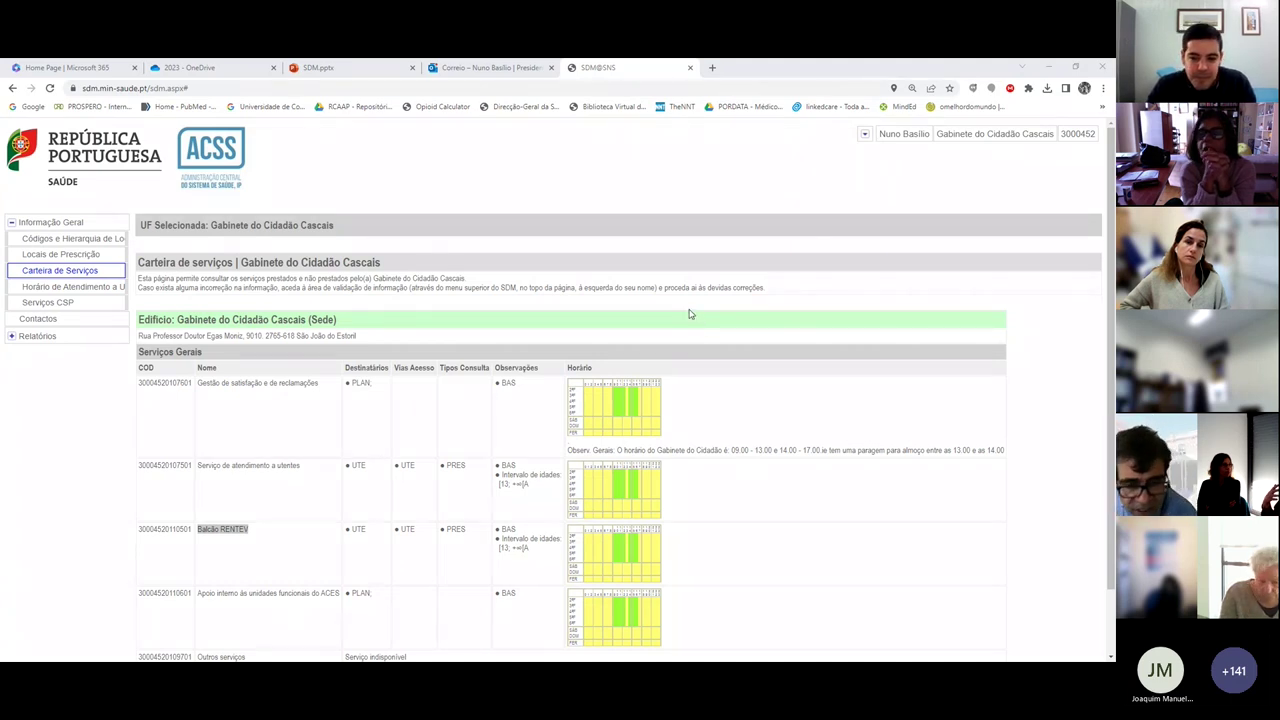
Step: Look up the SDM-SNS support contact card from the access credentials message in Outlook, close it and return to the SDM service portfolio
scroll(793, 477, "down", 2)
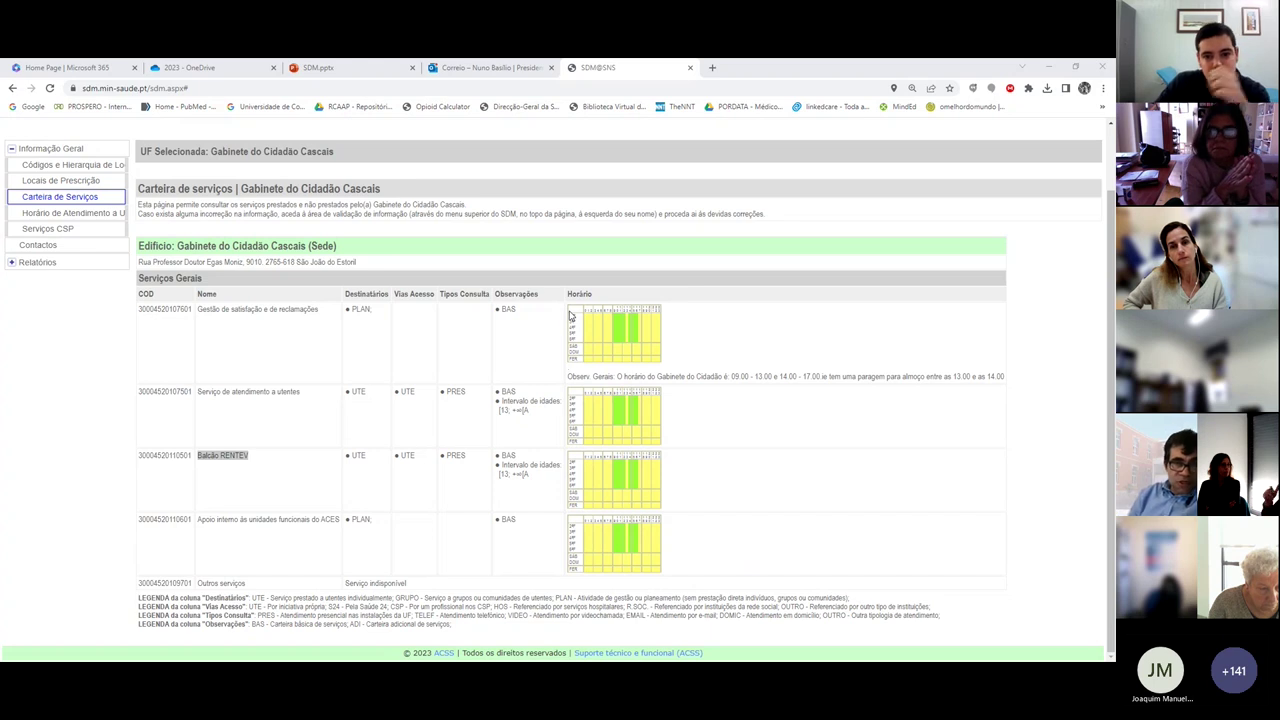
key("alt+Tab")
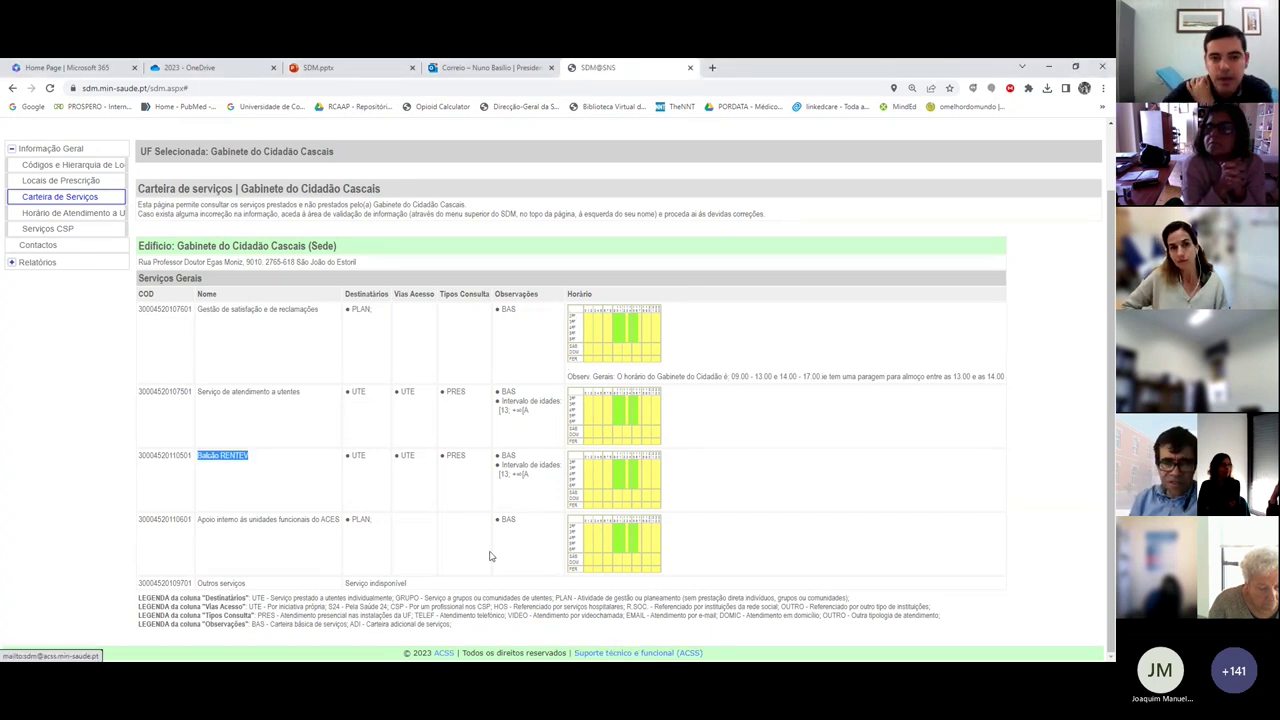
left_click(485, 68)
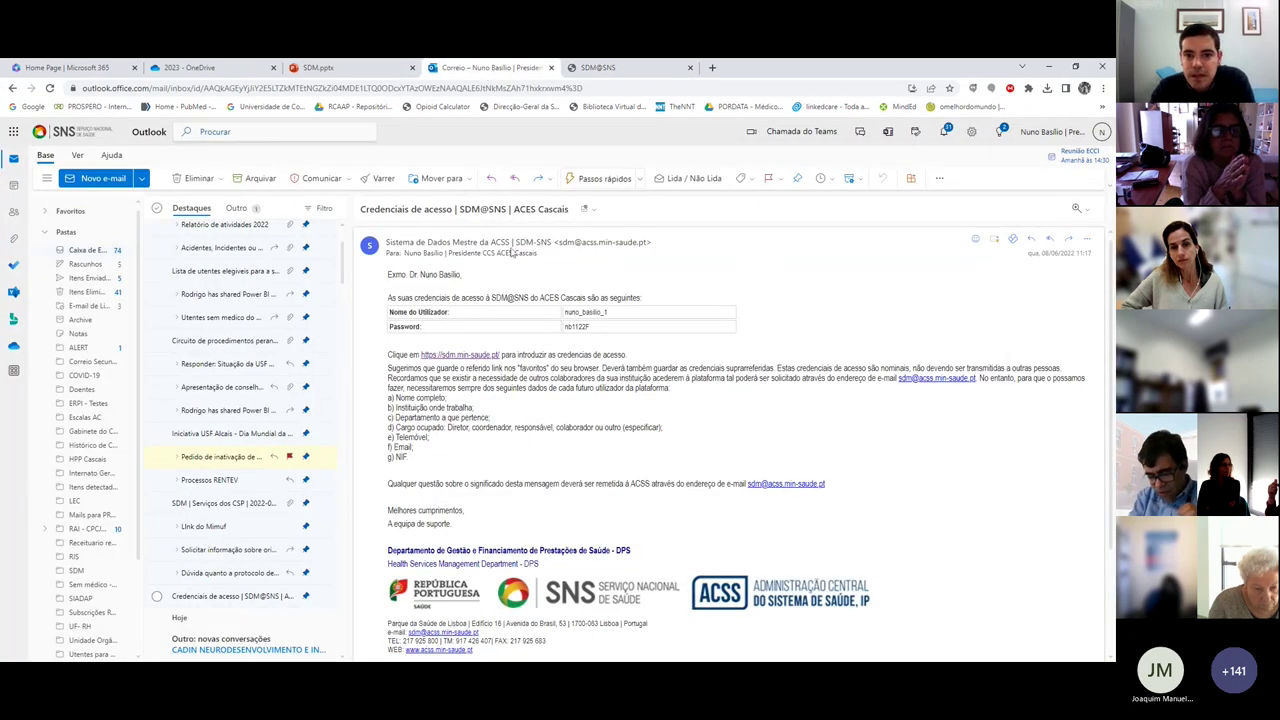
left_click(572, 248)
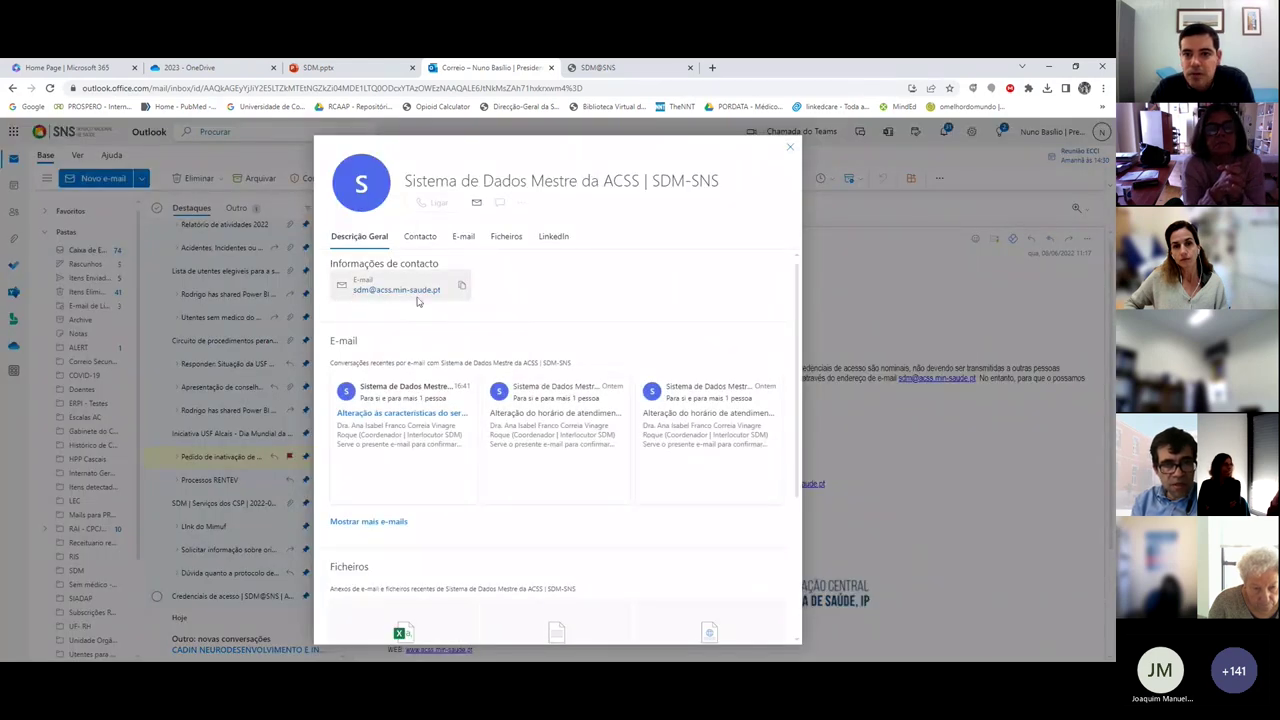
left_click(791, 151)
left_click(598, 67)
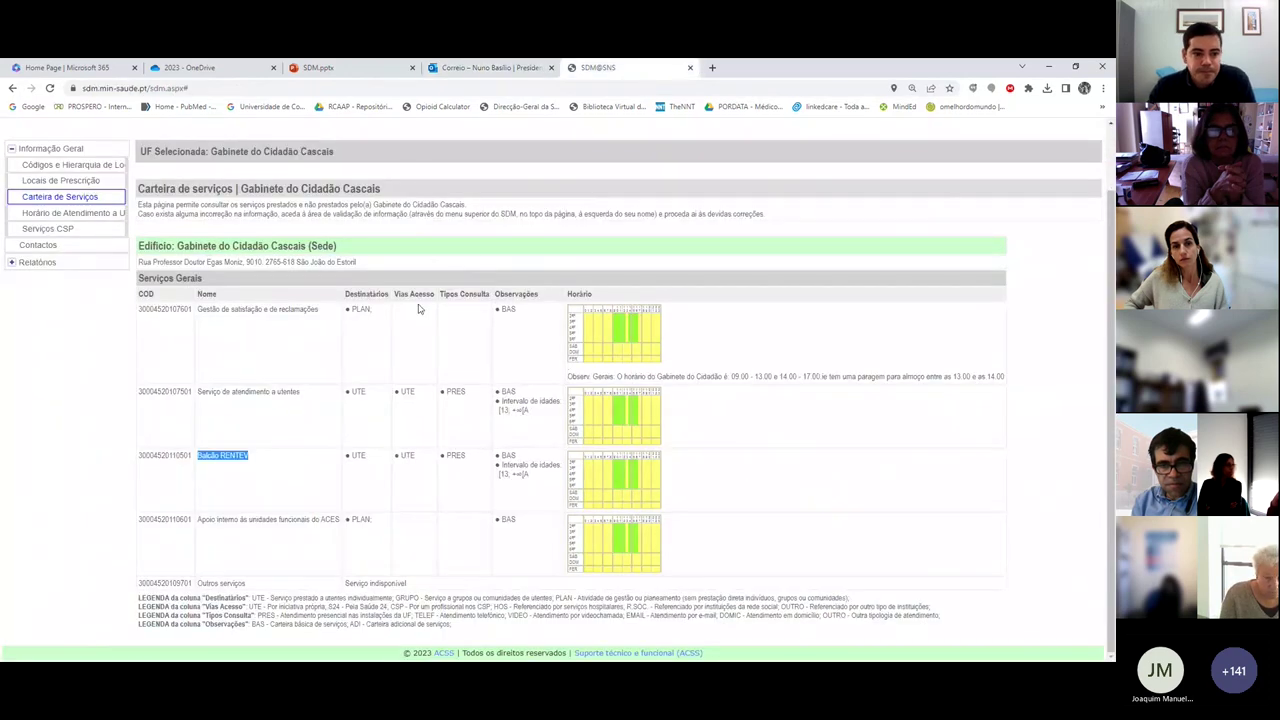
Step: Switch the institution to USF São Martinho de Alcabideche through the institution search list
scroll(662, 494, "up", 2)
left_click(865, 134)
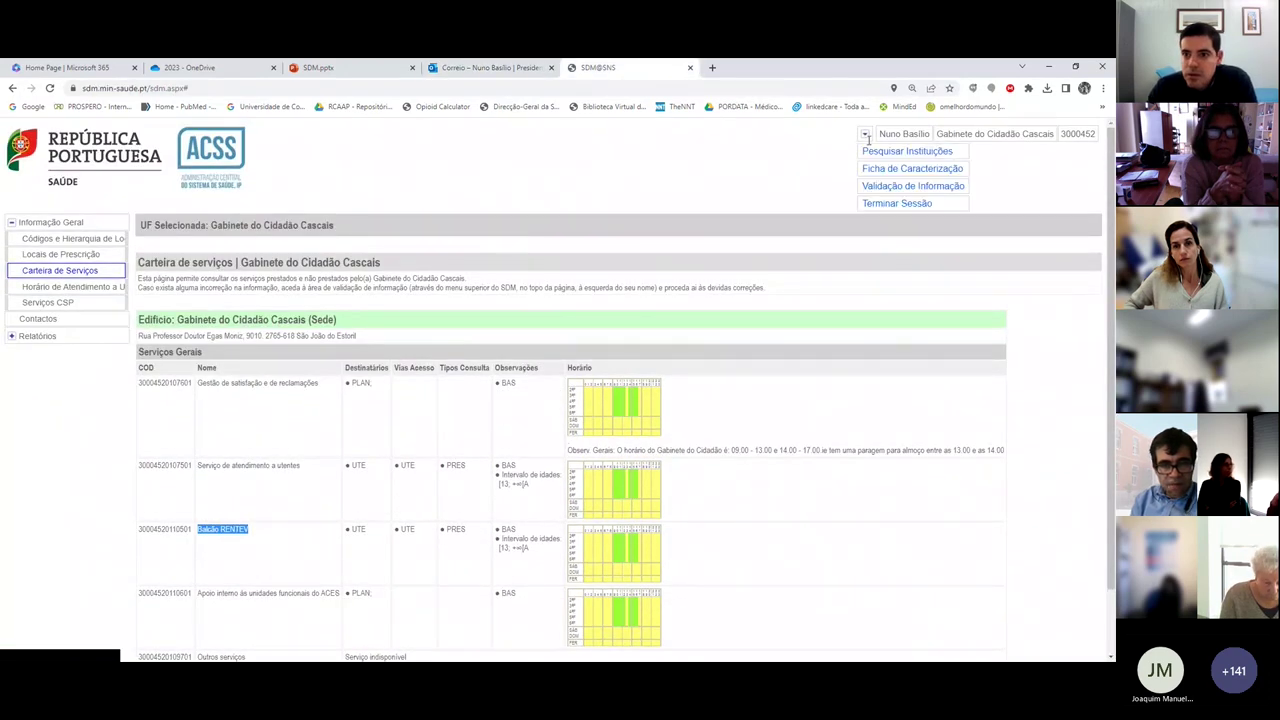
left_click(871, 152)
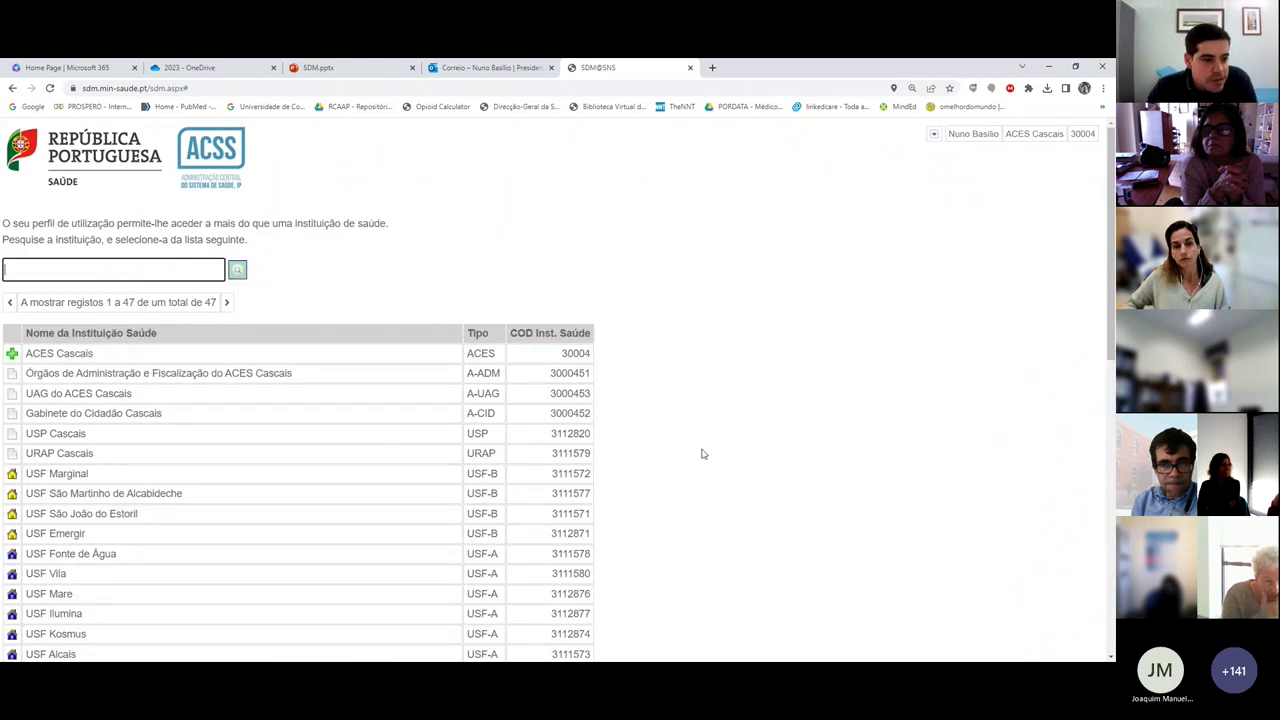
scroll(240, 466, "down", 1)
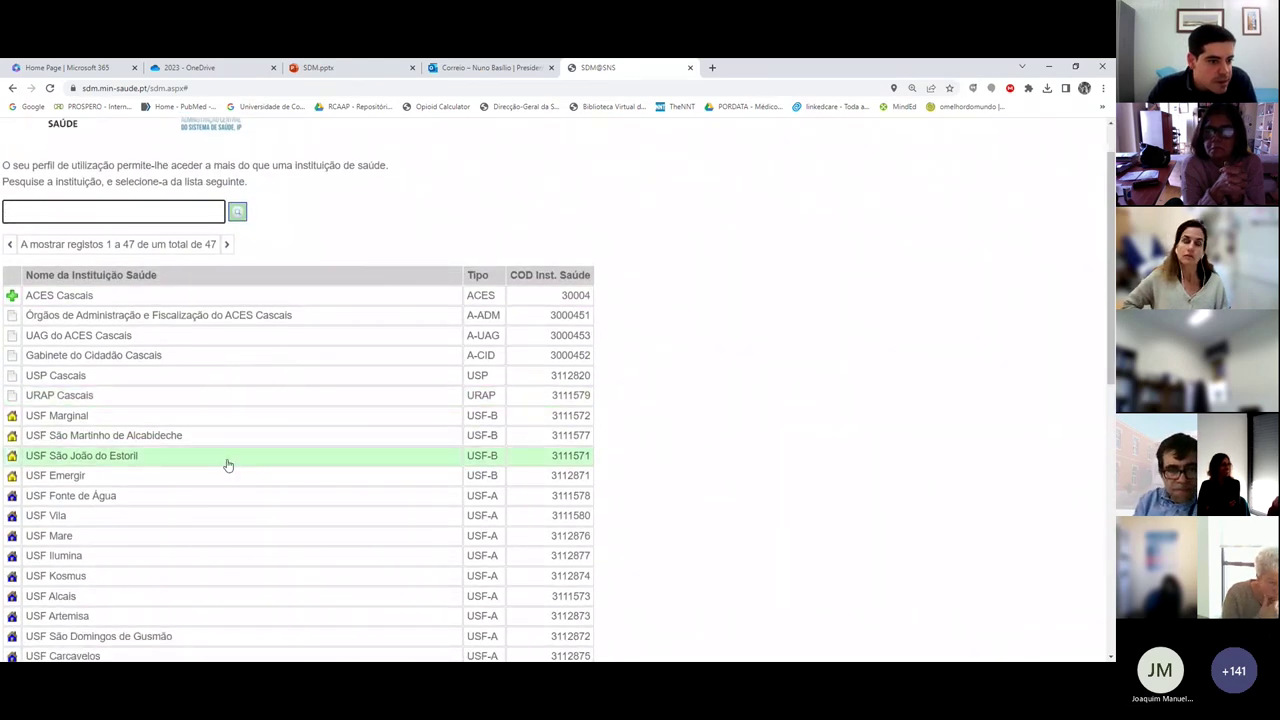
scroll(229, 469, "down", 1)
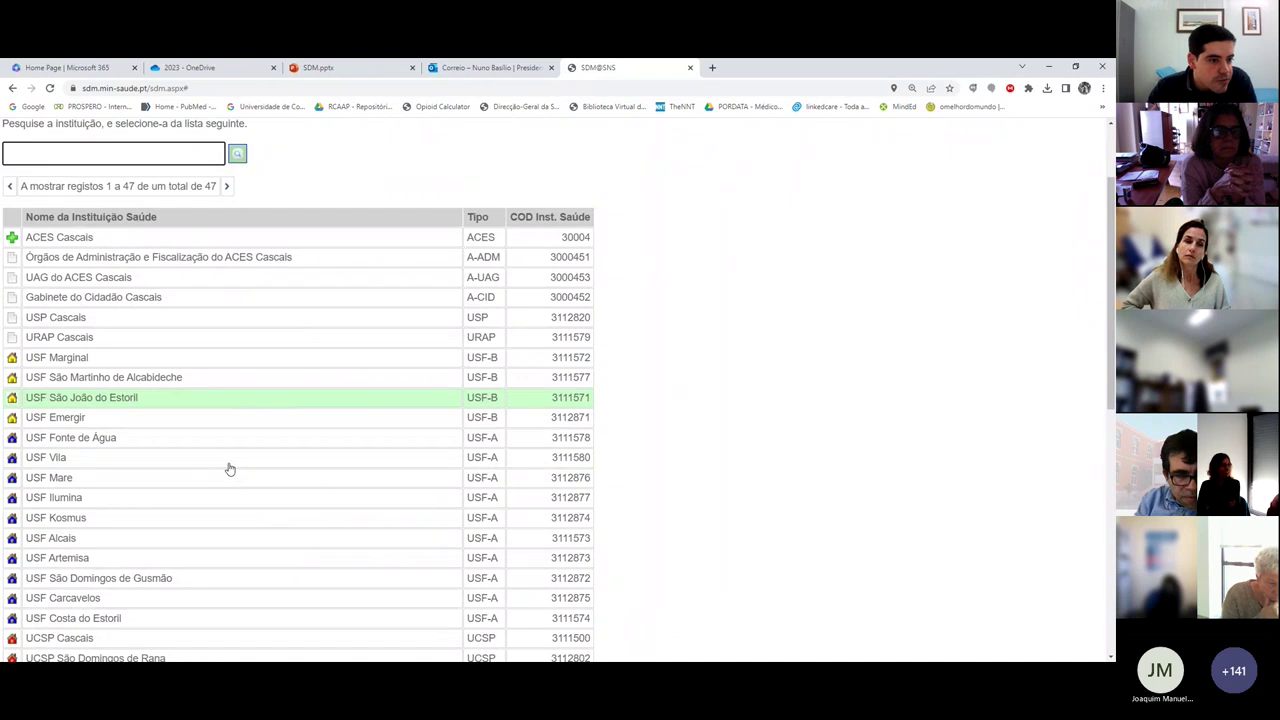
left_click(115, 380)
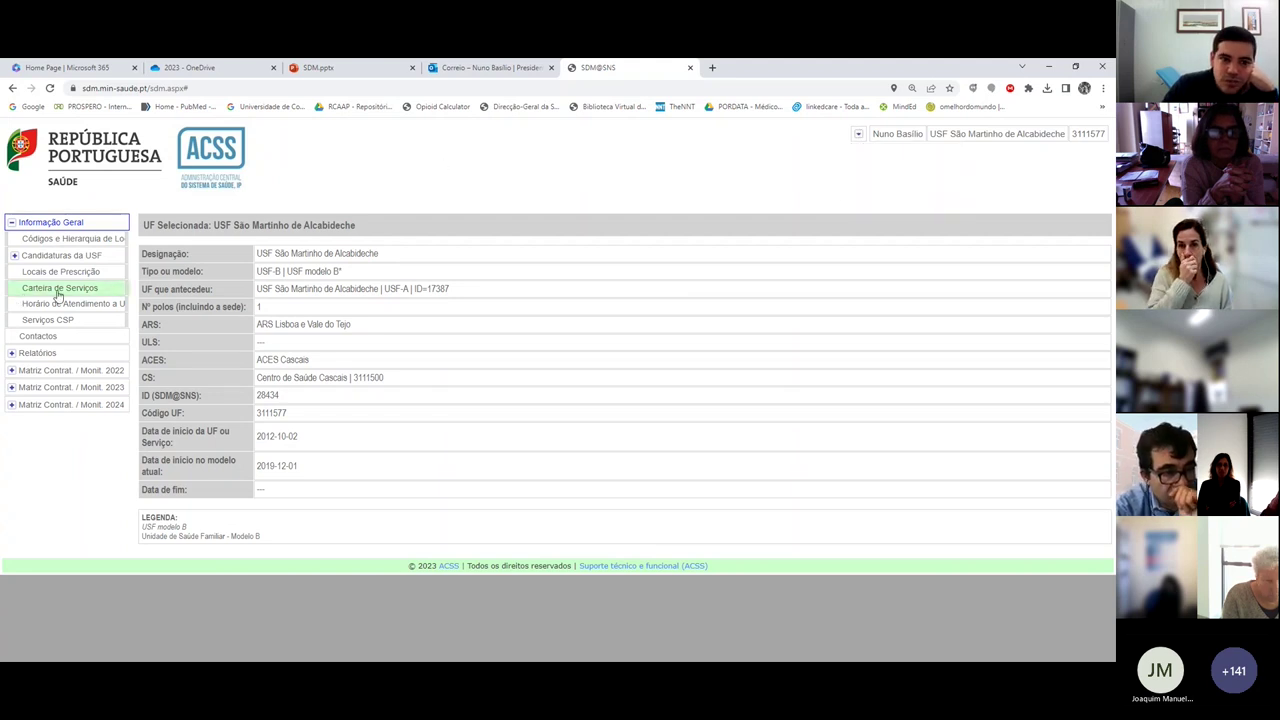
Step: Open the Carteira de Serviços of USF São Martinho de Alcabideche in the Validação de Informação area
mouse_move(860, 133)
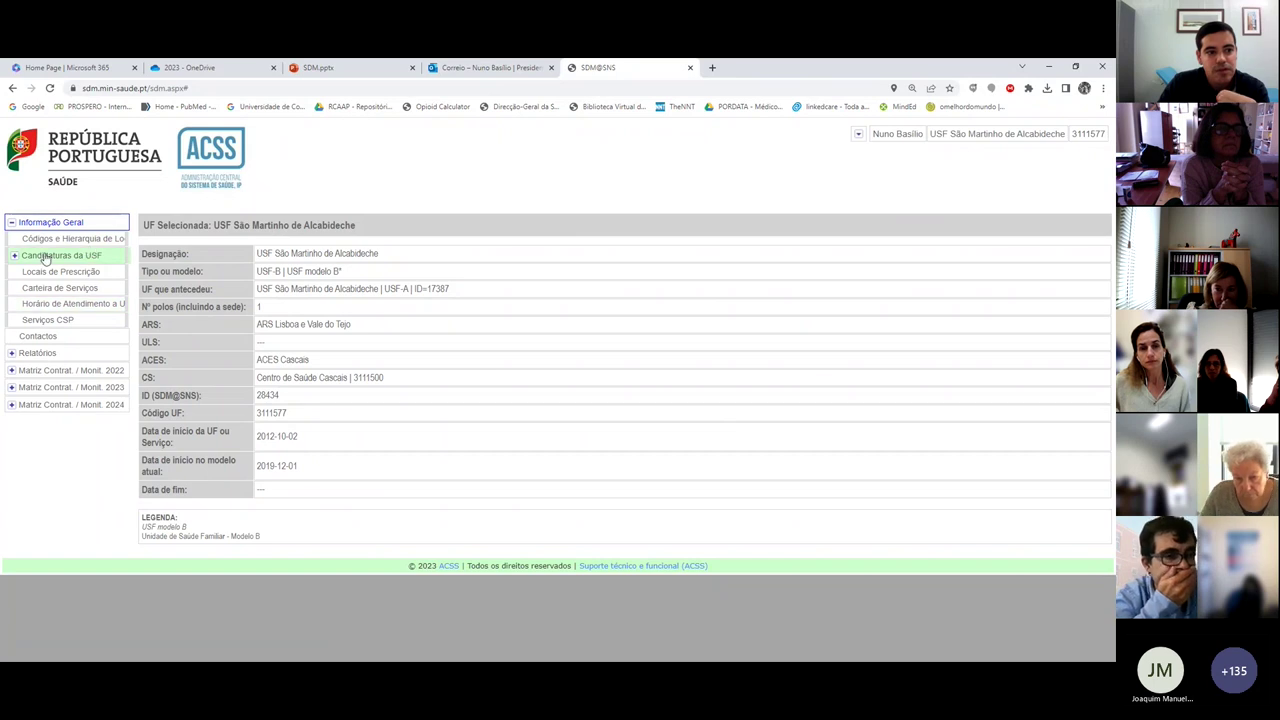
mouse_move(858, 132)
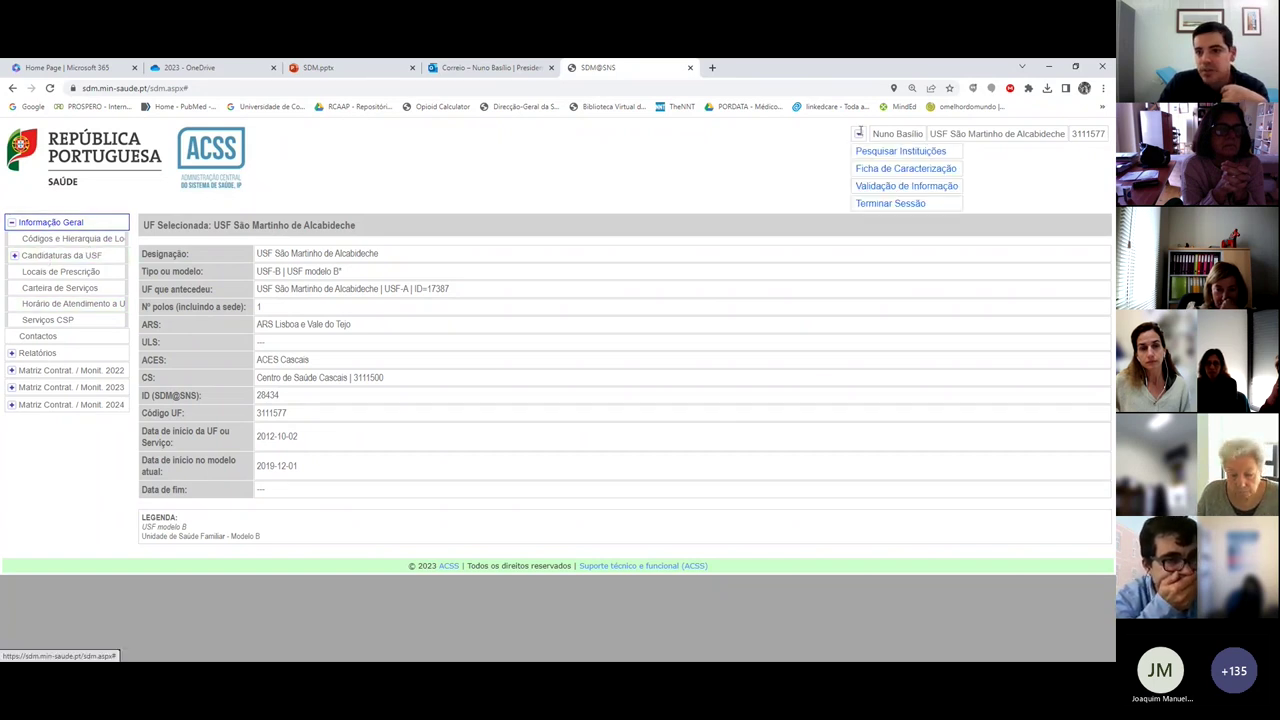
left_click(884, 186)
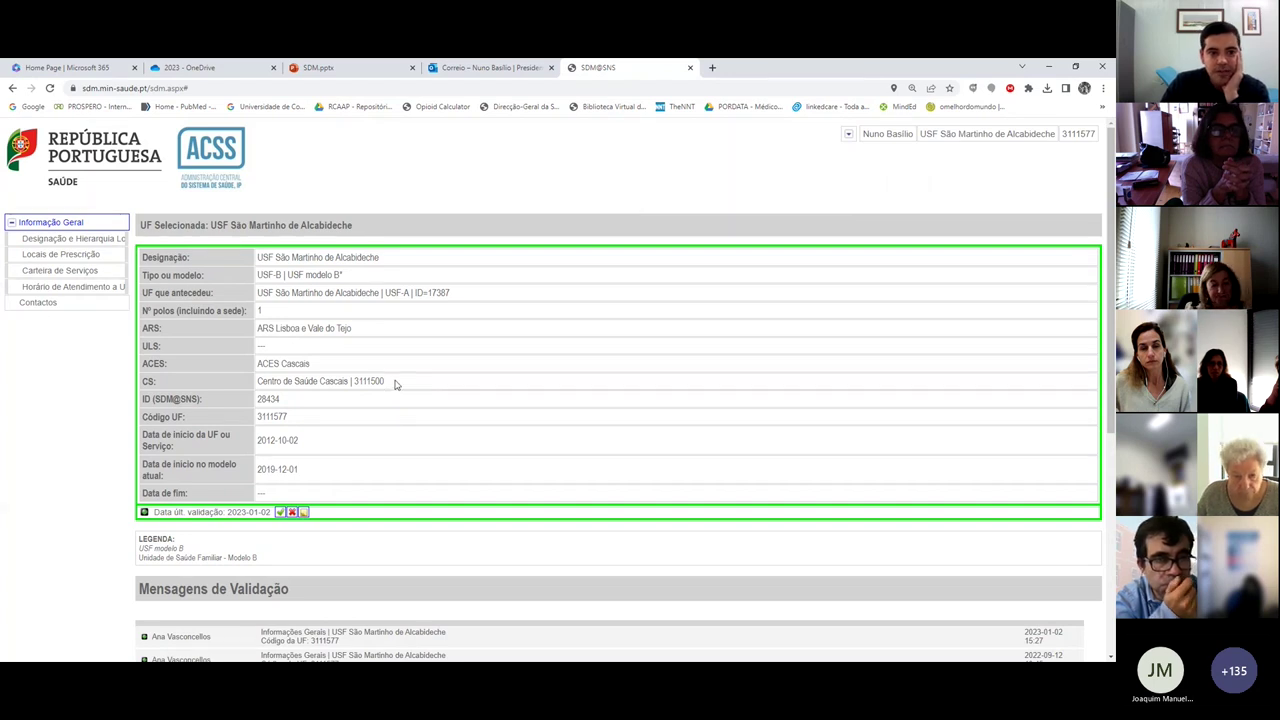
scroll(395, 383, "down", 1)
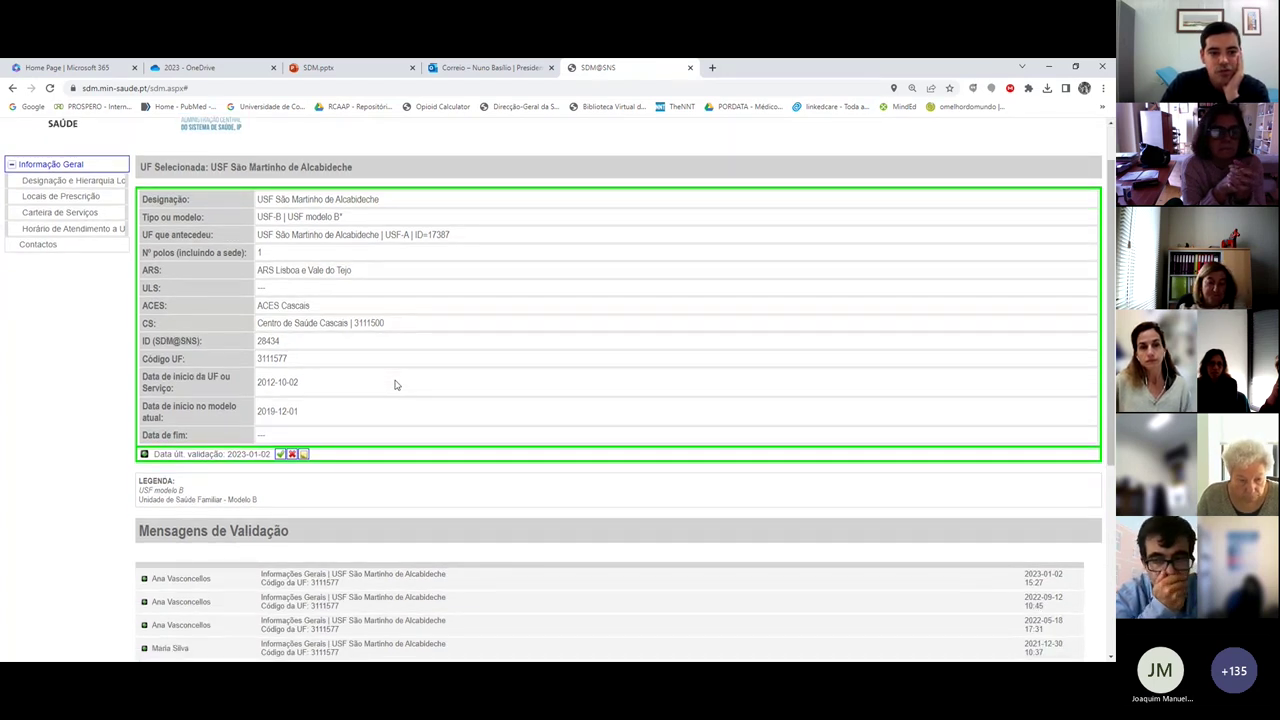
scroll(395, 383, "up", 1)
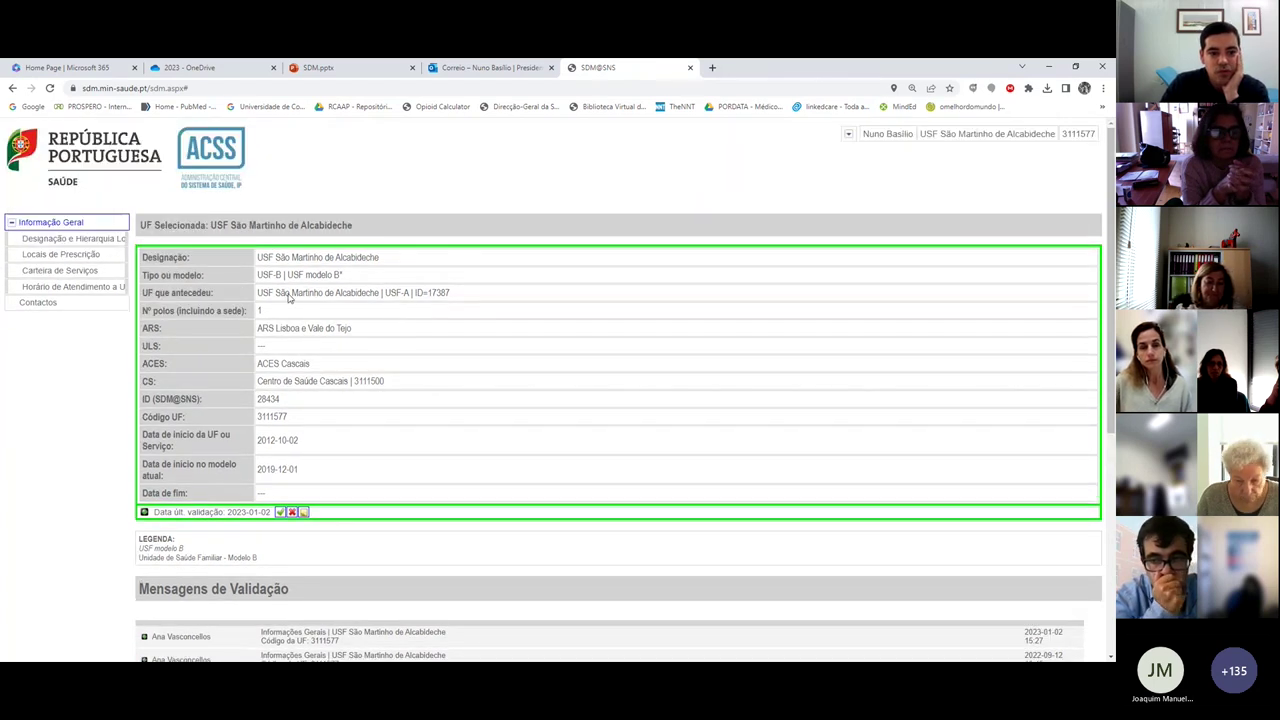
left_click(60, 255)
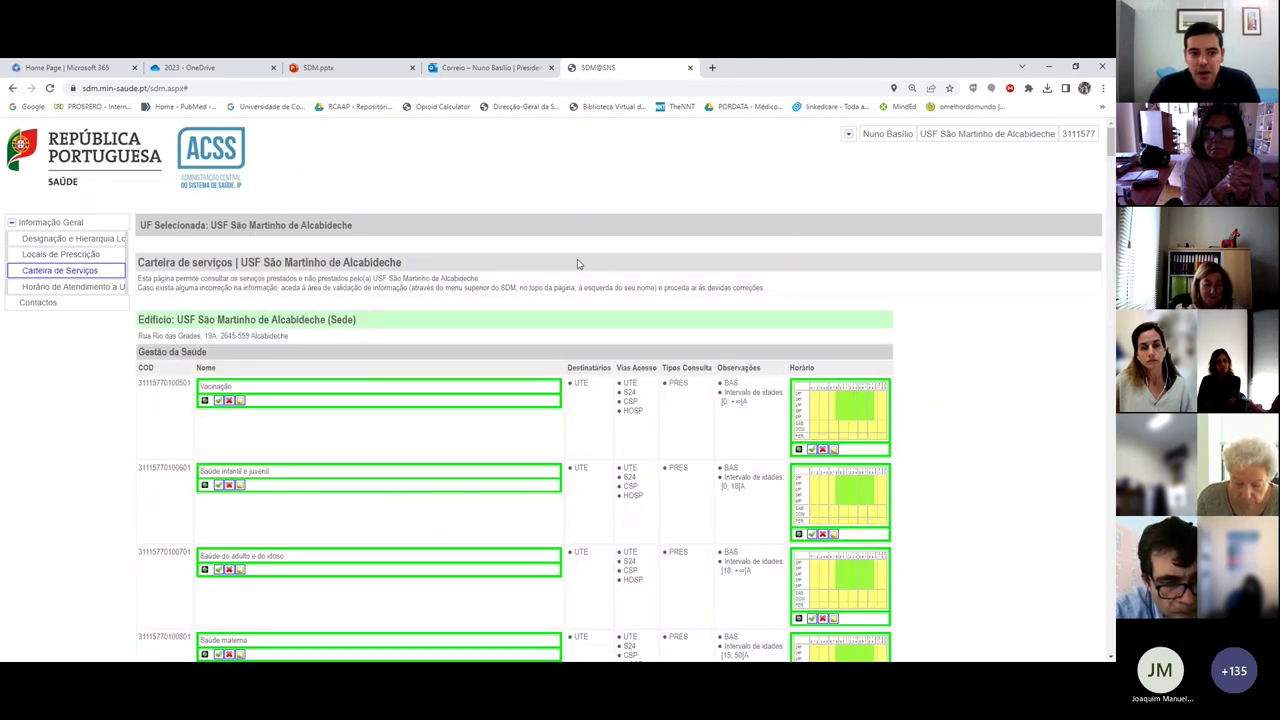
Step: Open the Vacinação service's characteristics form, review its recipients, access routes, attendance types and validity dates, and leave it without saving
scroll(614, 268, "down", 1)
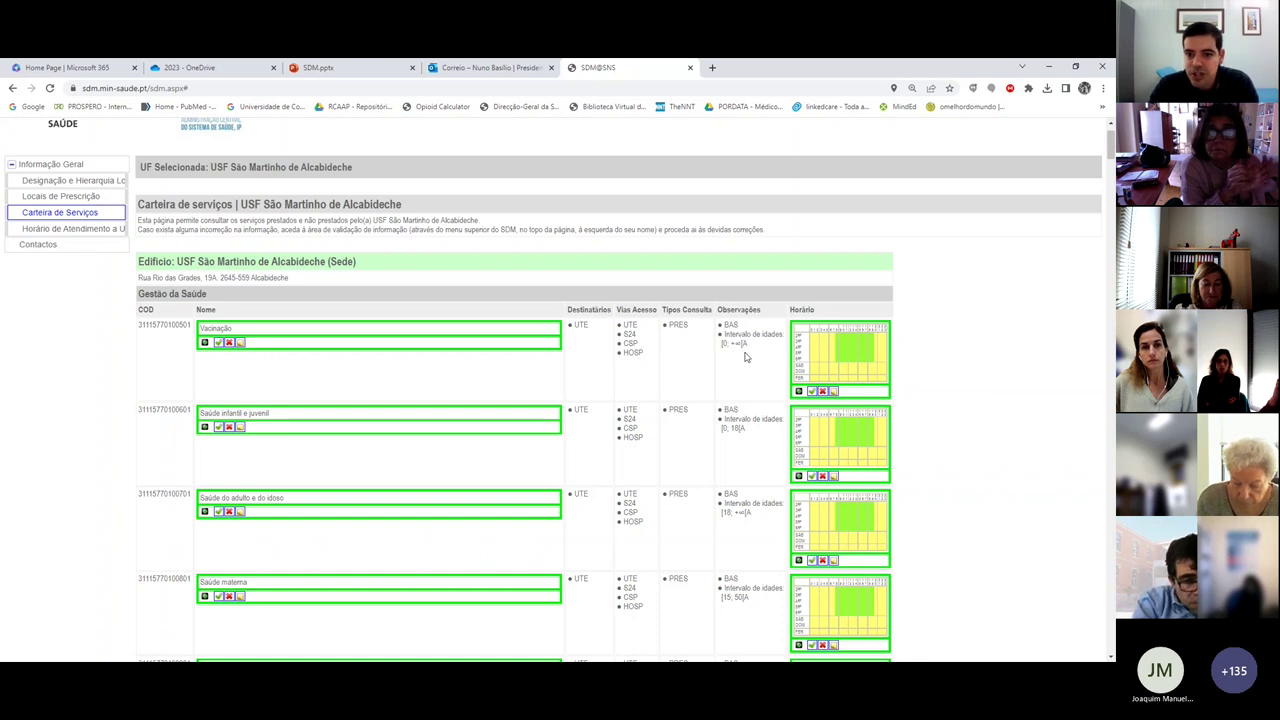
left_click(240, 344)
scroll(583, 393, "down", 1)
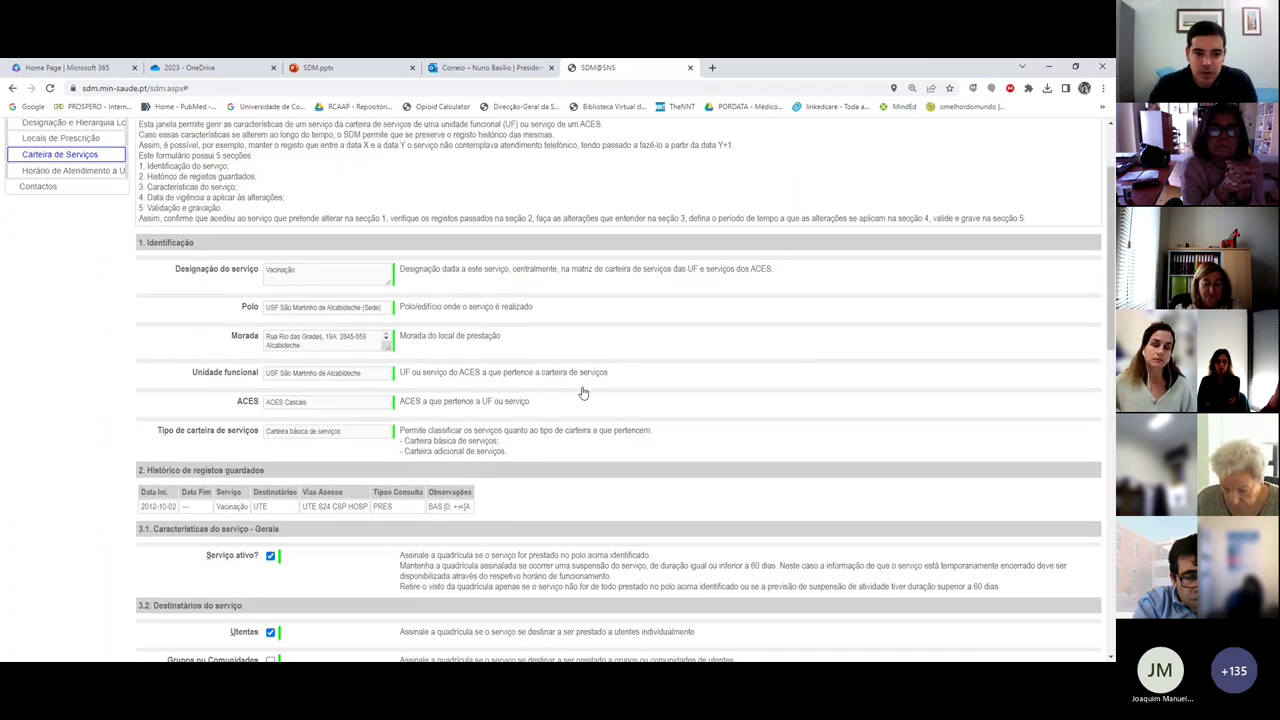
scroll(583, 393, "down", 2)
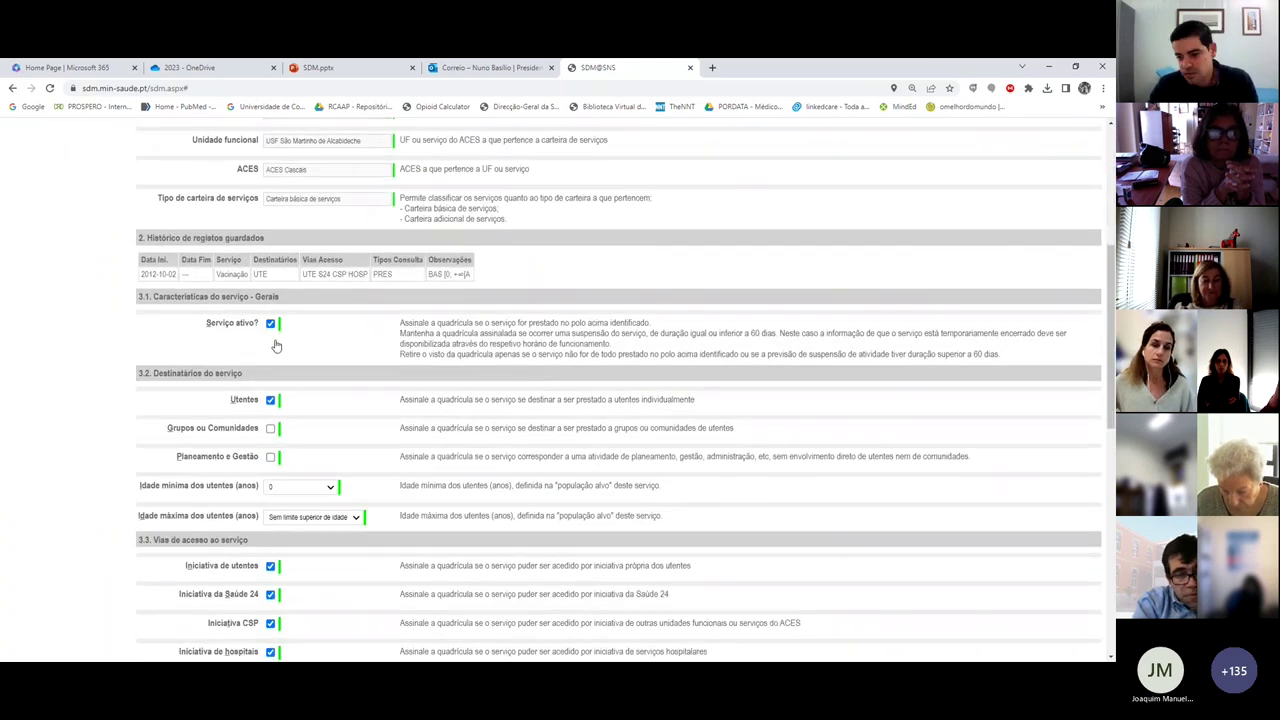
scroll(330, 355, "down", 1)
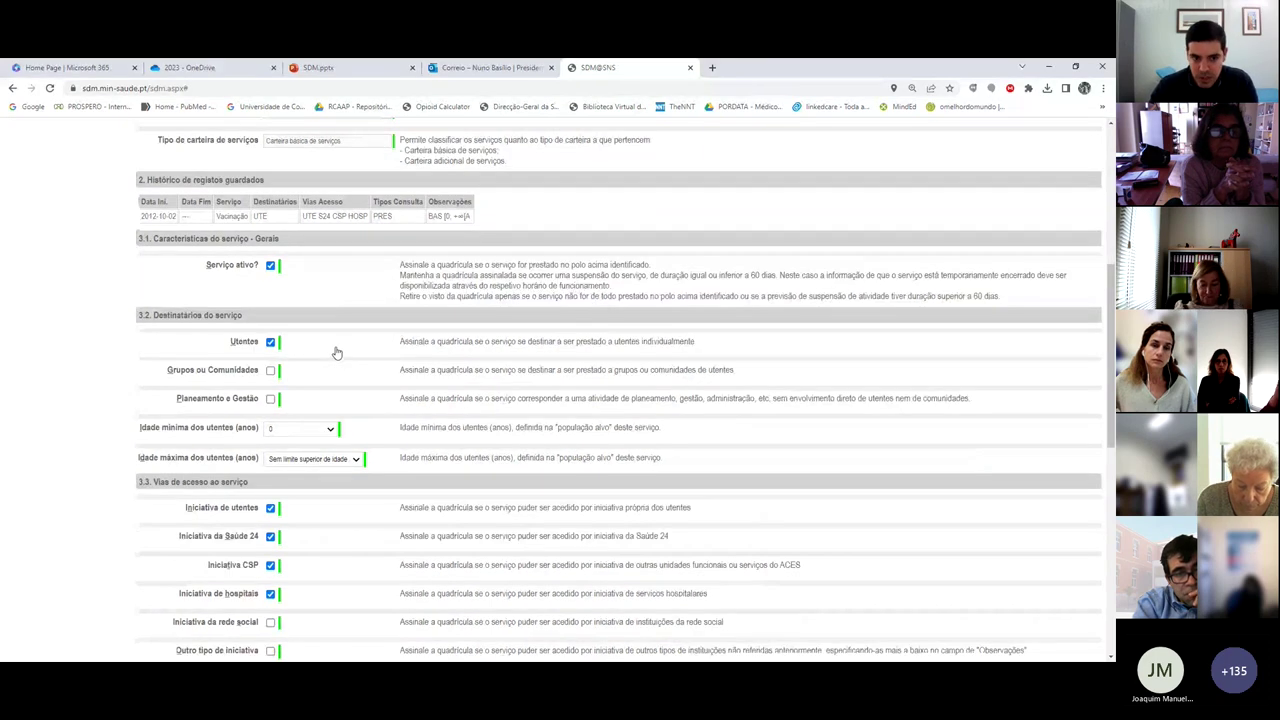
scroll(340, 360, "down", 3)
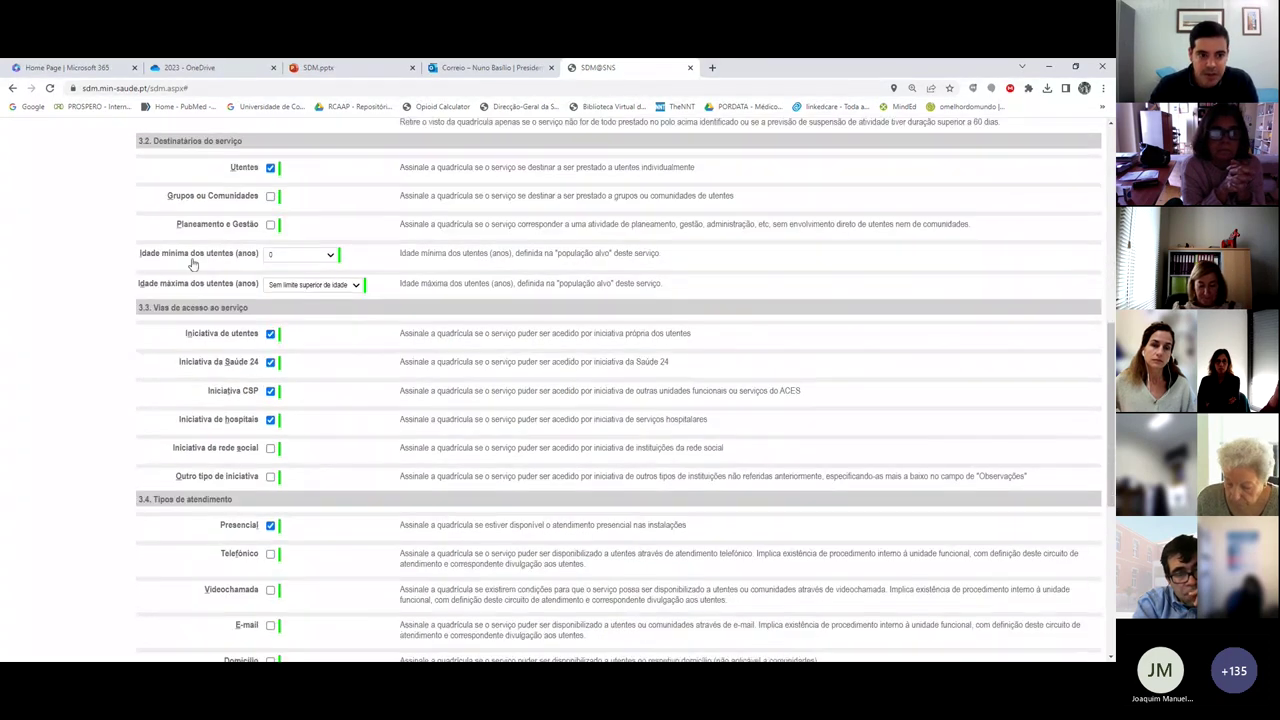
scroll(307, 382, "down", 5)
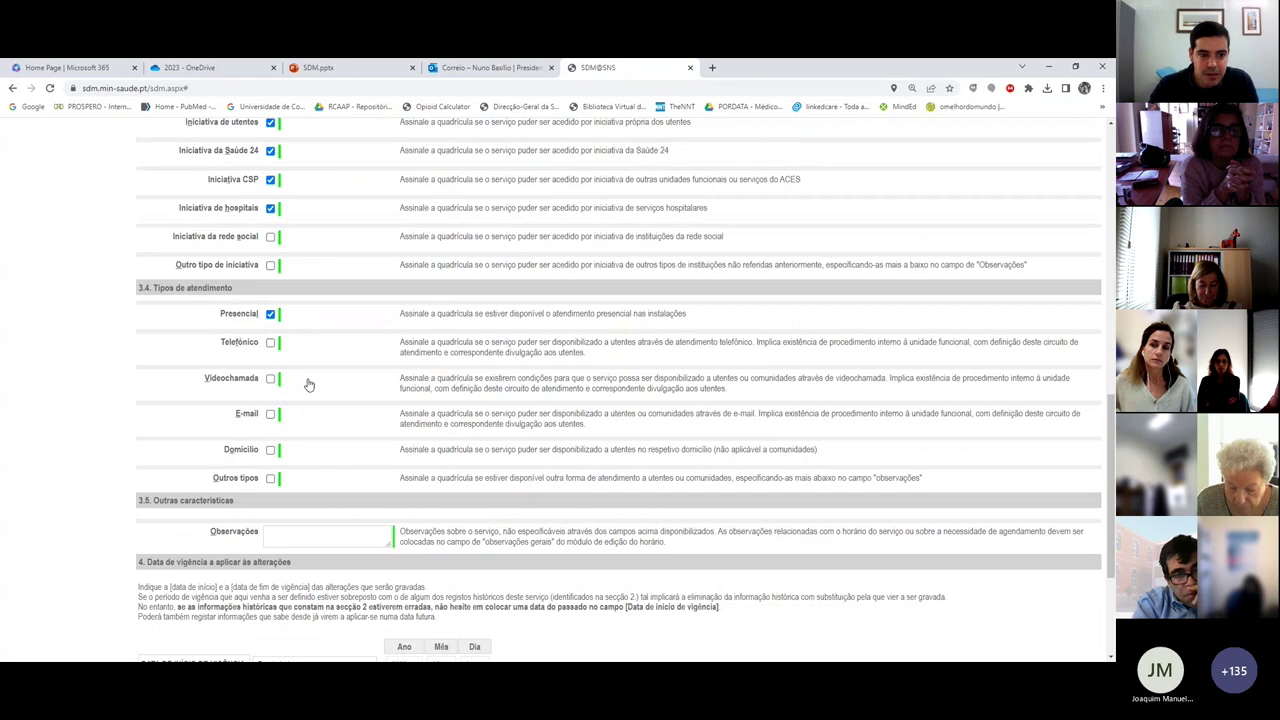
scroll(402, 304, "down", 1)
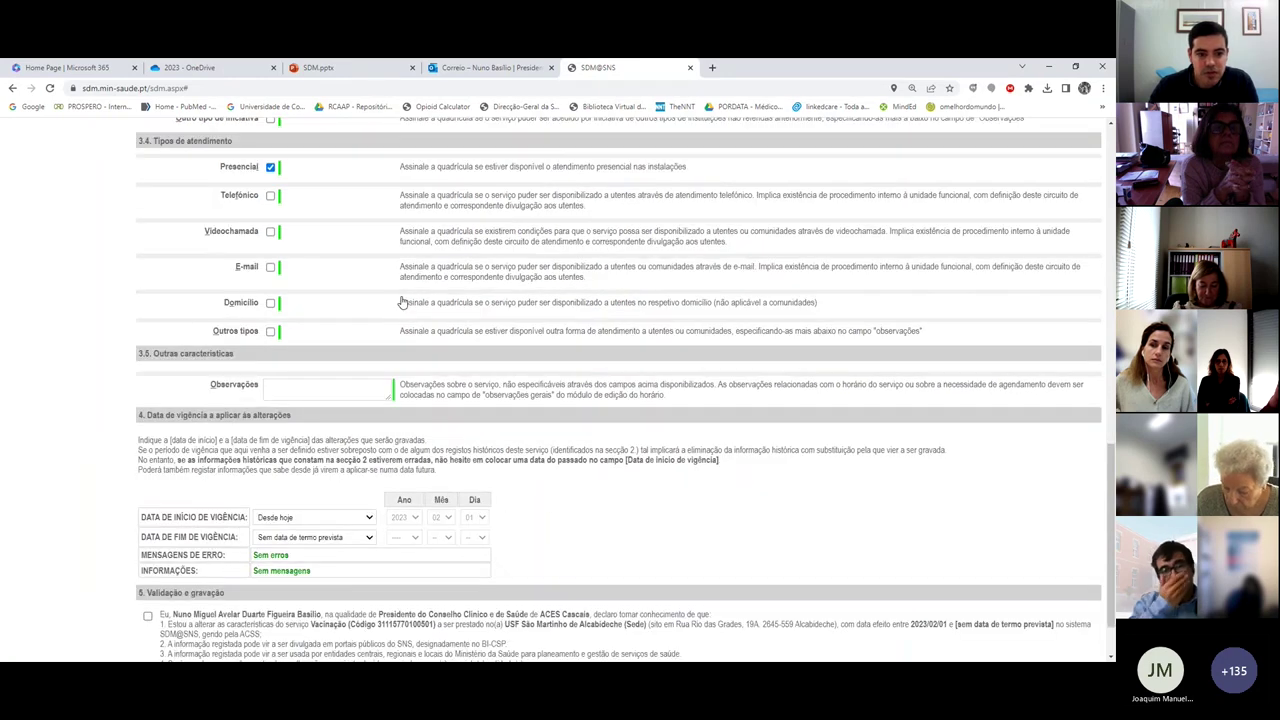
scroll(402, 304, "down", 1)
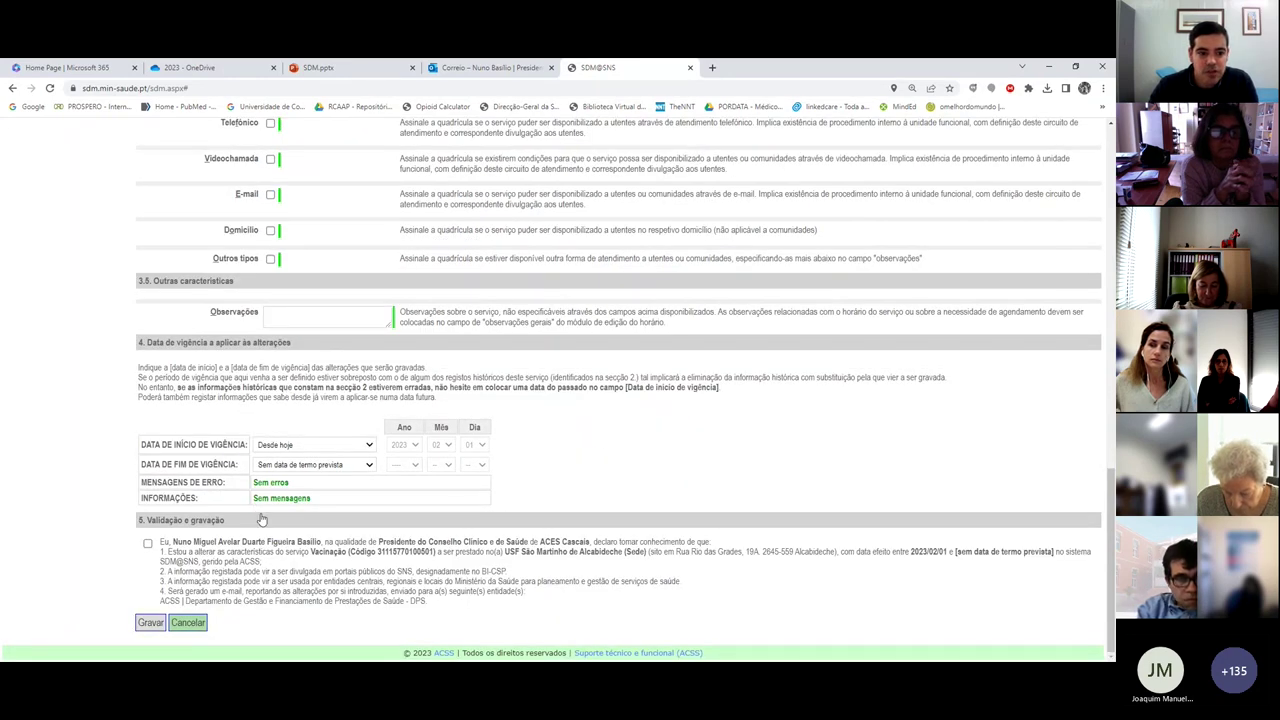
scroll(260, 517, "up", 15)
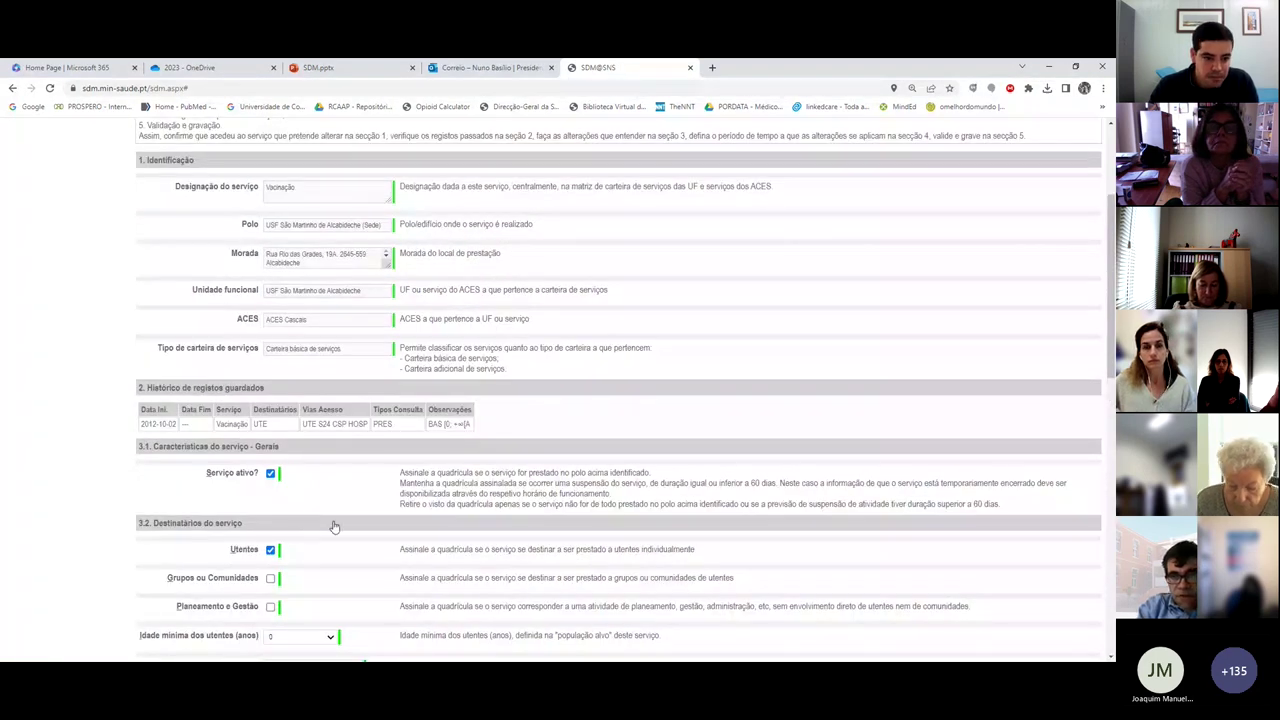
scroll(334, 527, "down", 12)
Step: Find the Atendimento doença aguda no domicílio service in the list, open its characteristics form and review its recipients, access routes and attendance types
scroll(254, 618, "down", 1)
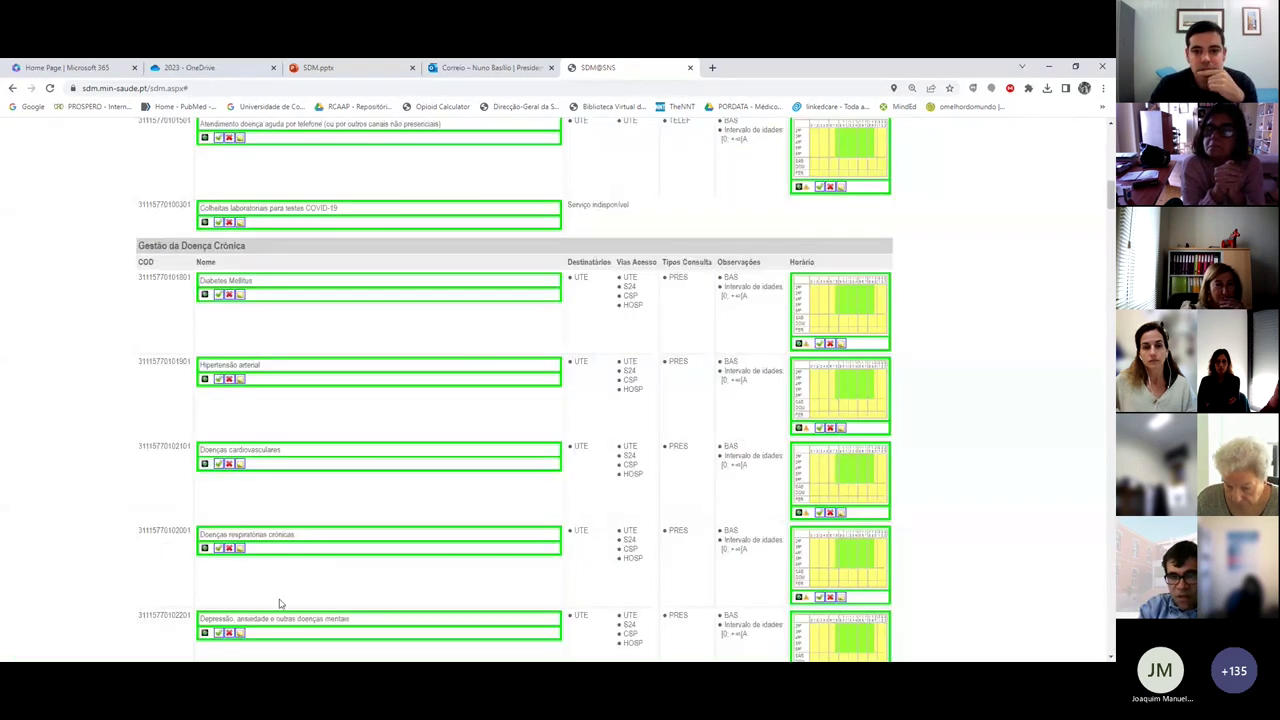
scroll(565, 300, "up", 10)
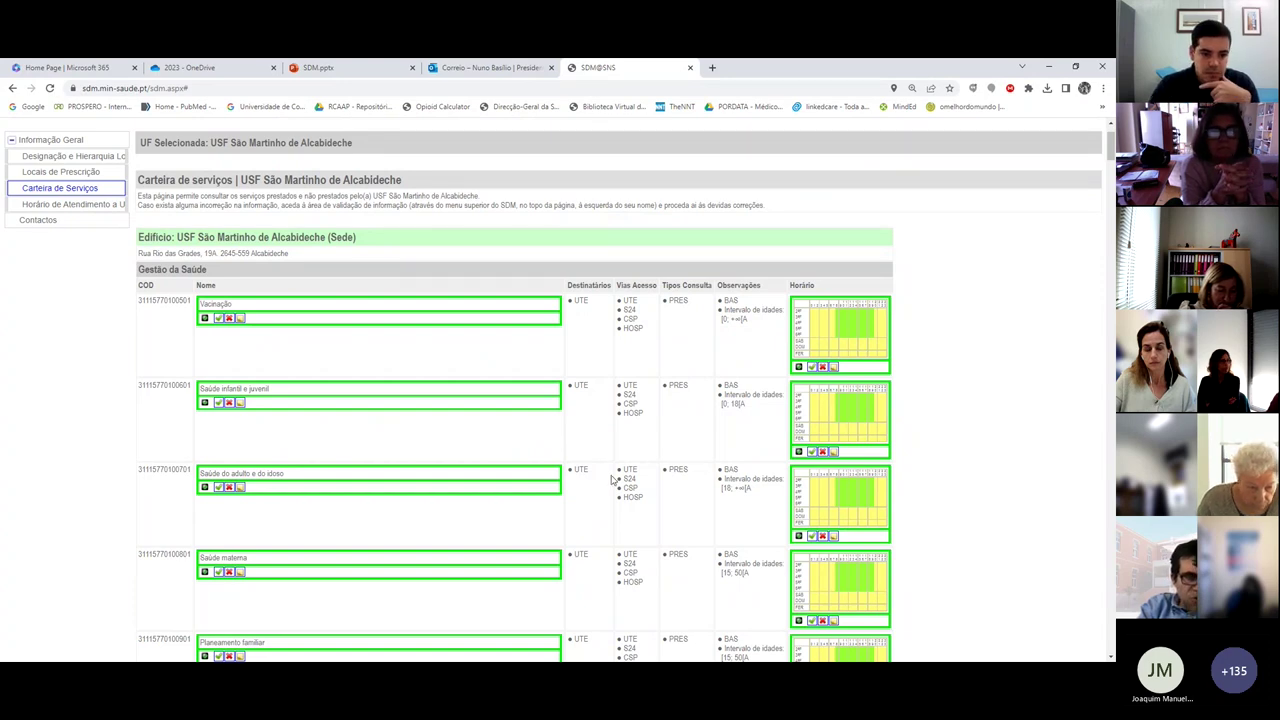
scroll(116, 445, "down", 8)
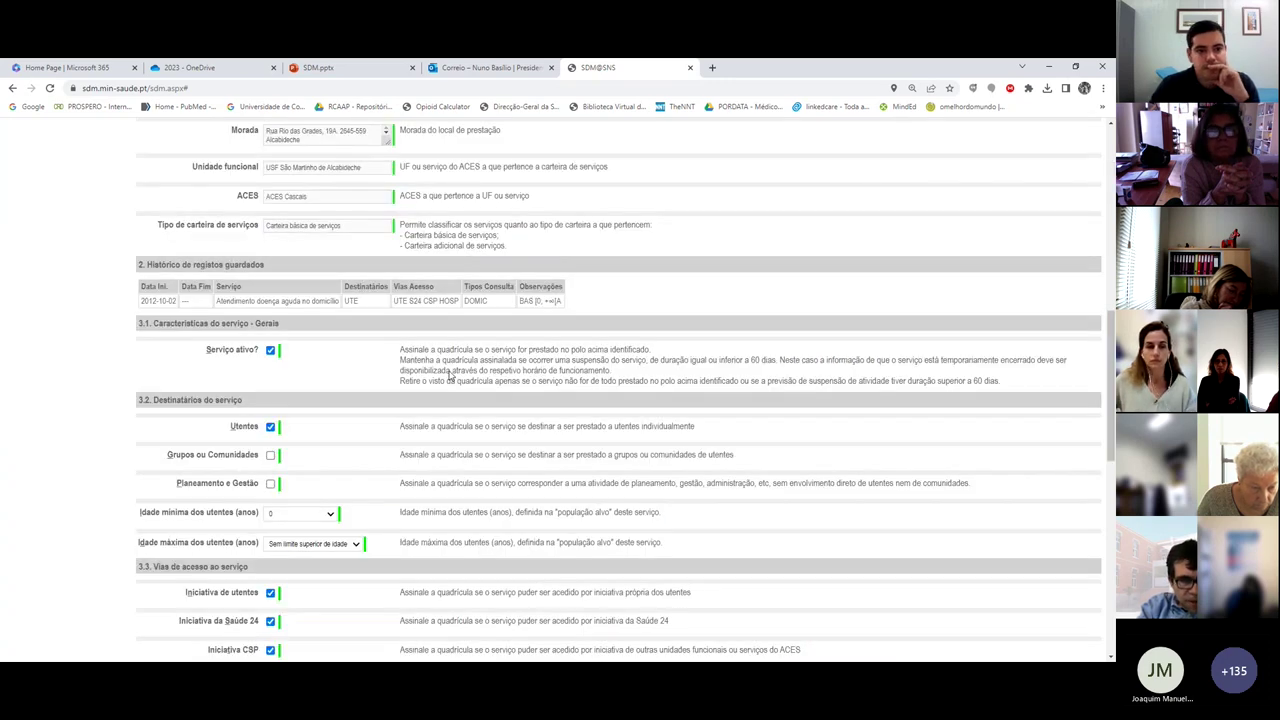
scroll(456, 373, "down", 5)
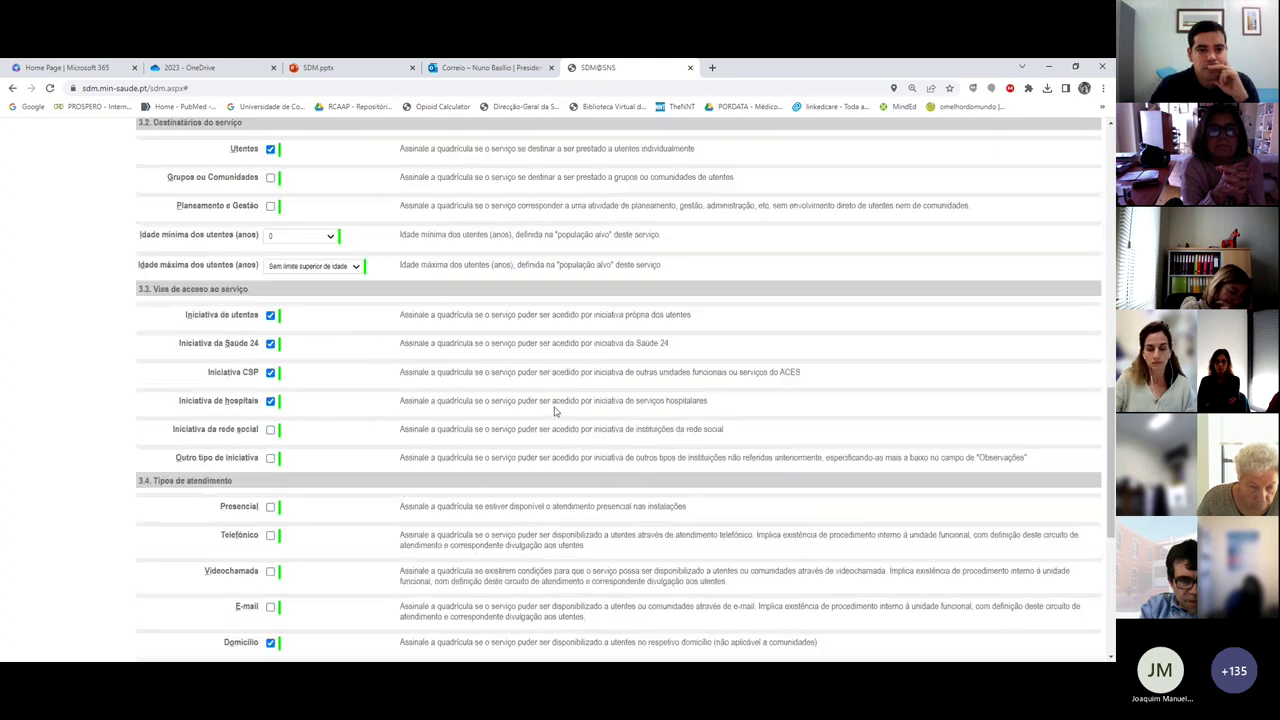
scroll(560, 410, "up", 6)
scroll(560, 410, "up", 10)
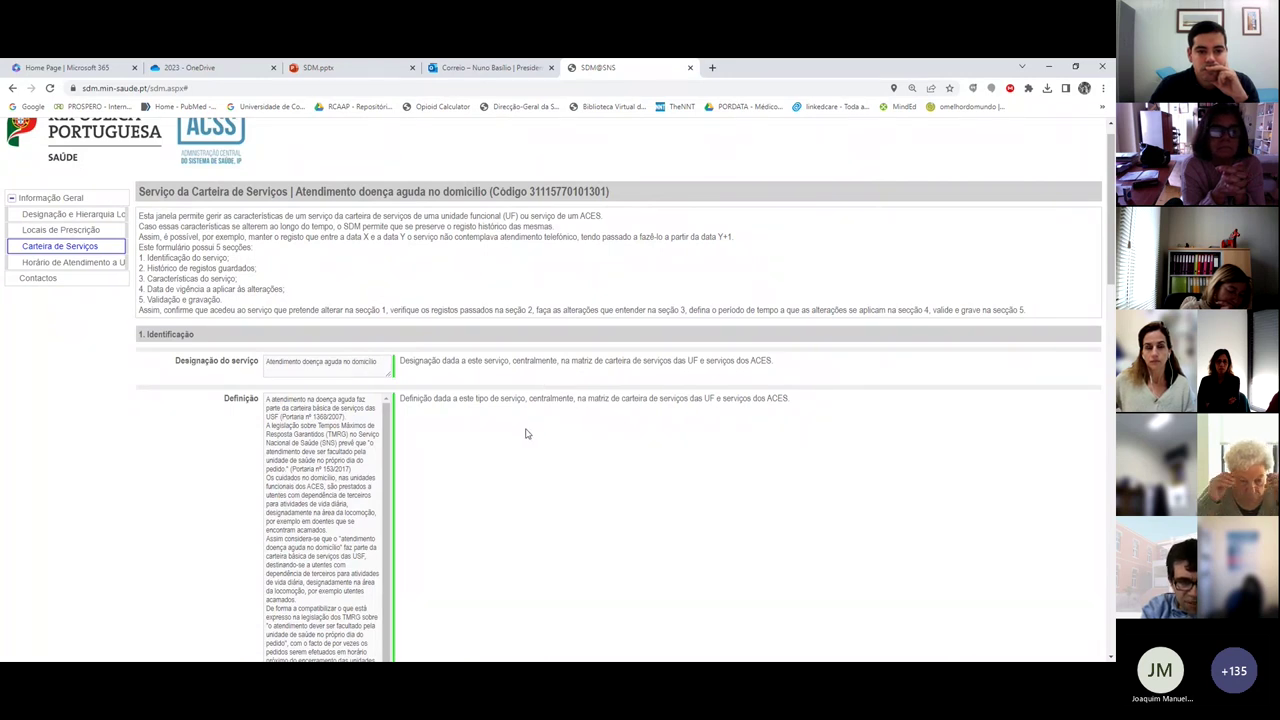
Step: Read the Definição of the home acute illness service and temporarily highlight its closing passage on same-day care and telephone contact by a doctor
scroll(400, 420, "down", 1)
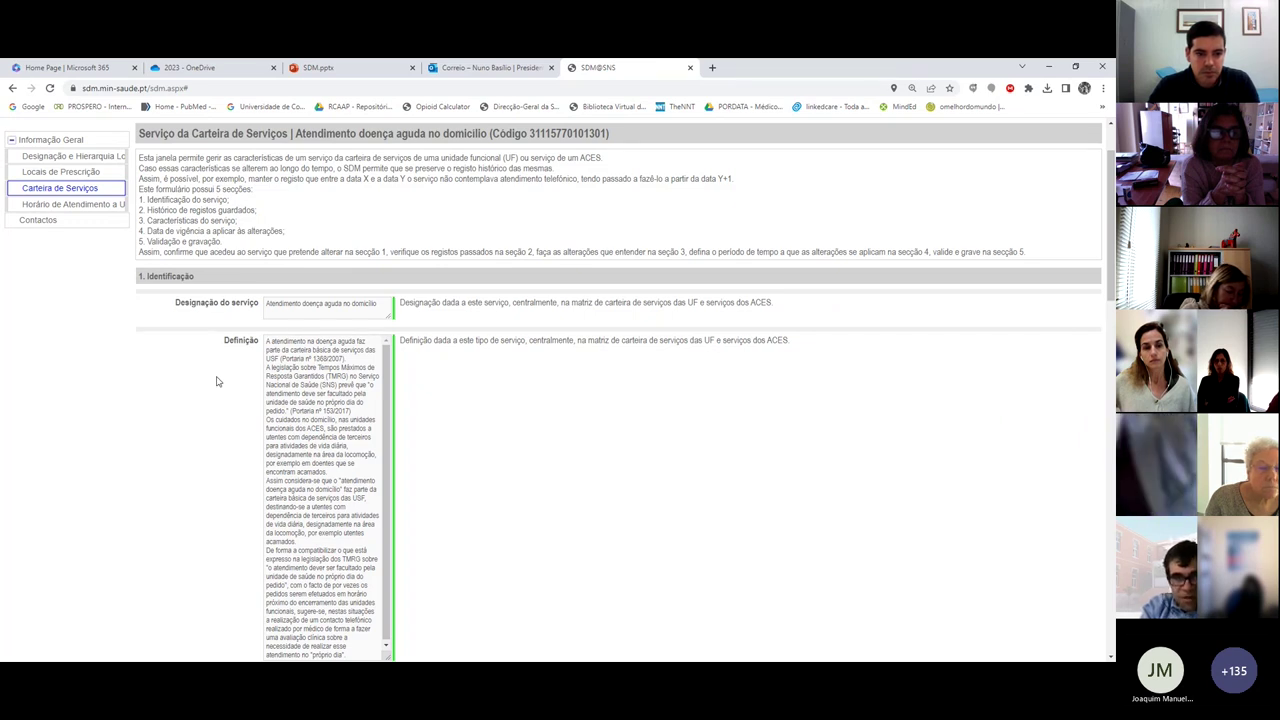
scroll(203, 445, "down", 1)
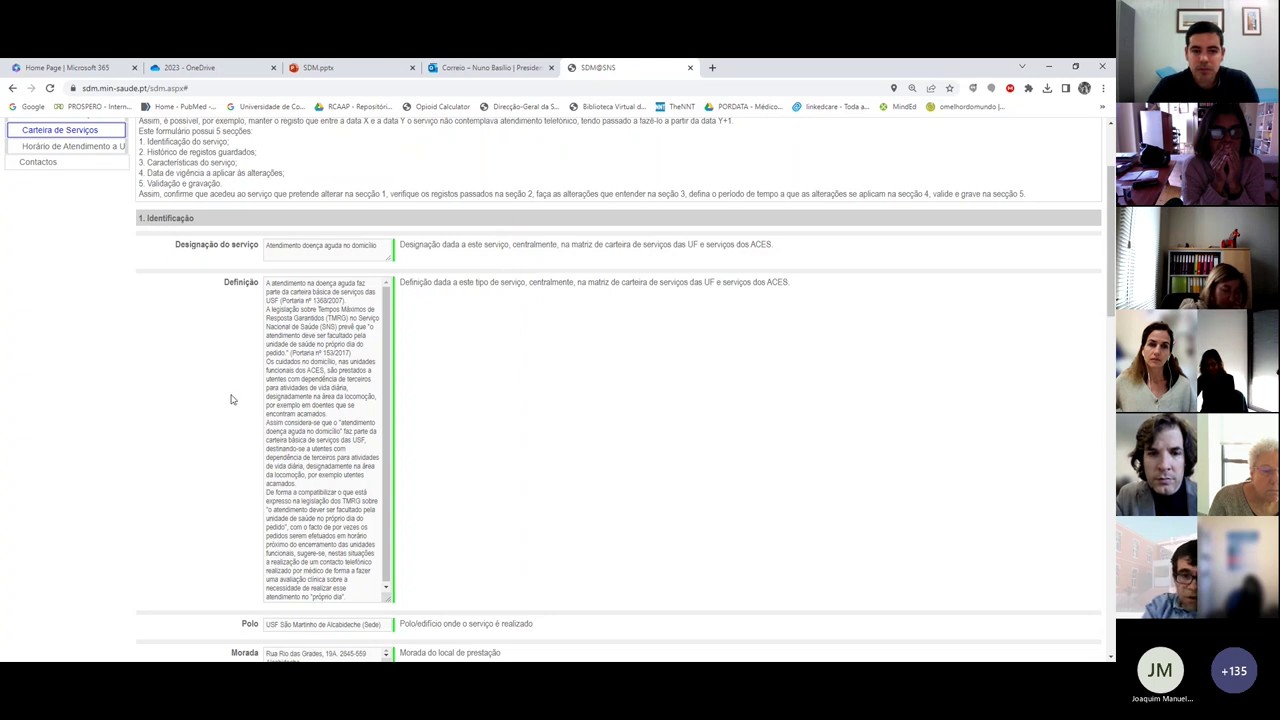
left_click_drag(268, 514, 345, 596)
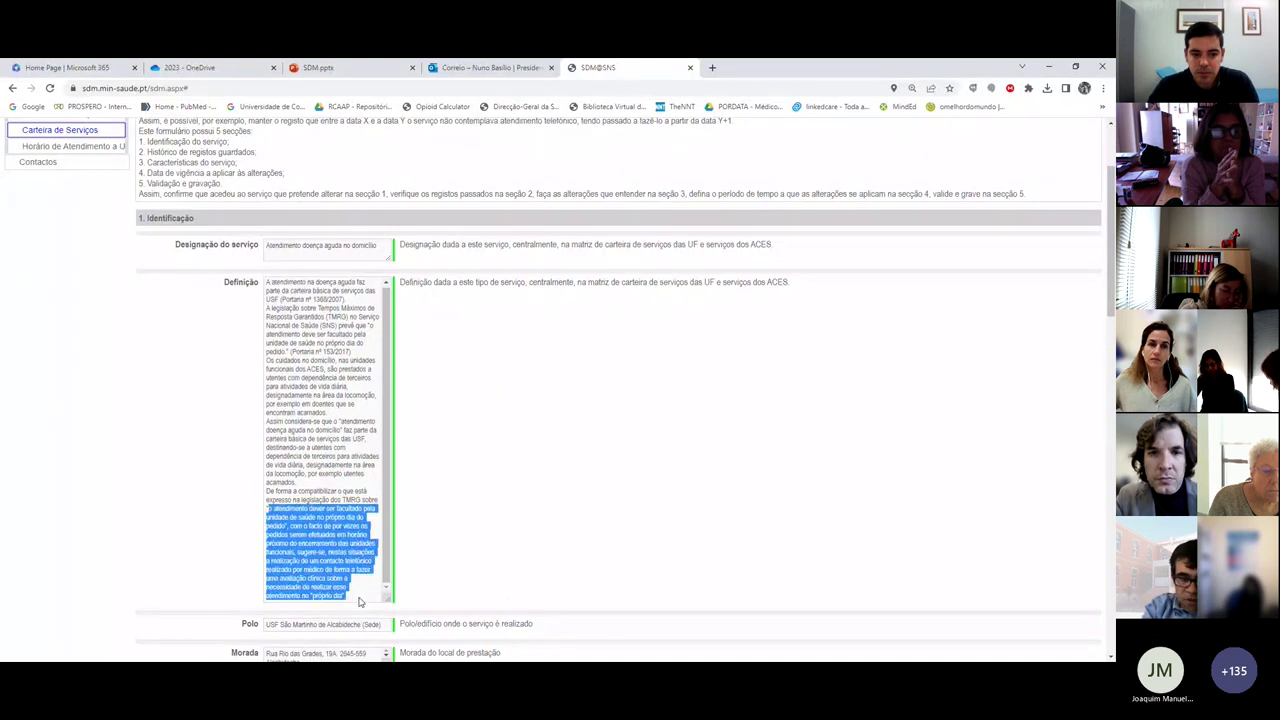
left_click(126, 499)
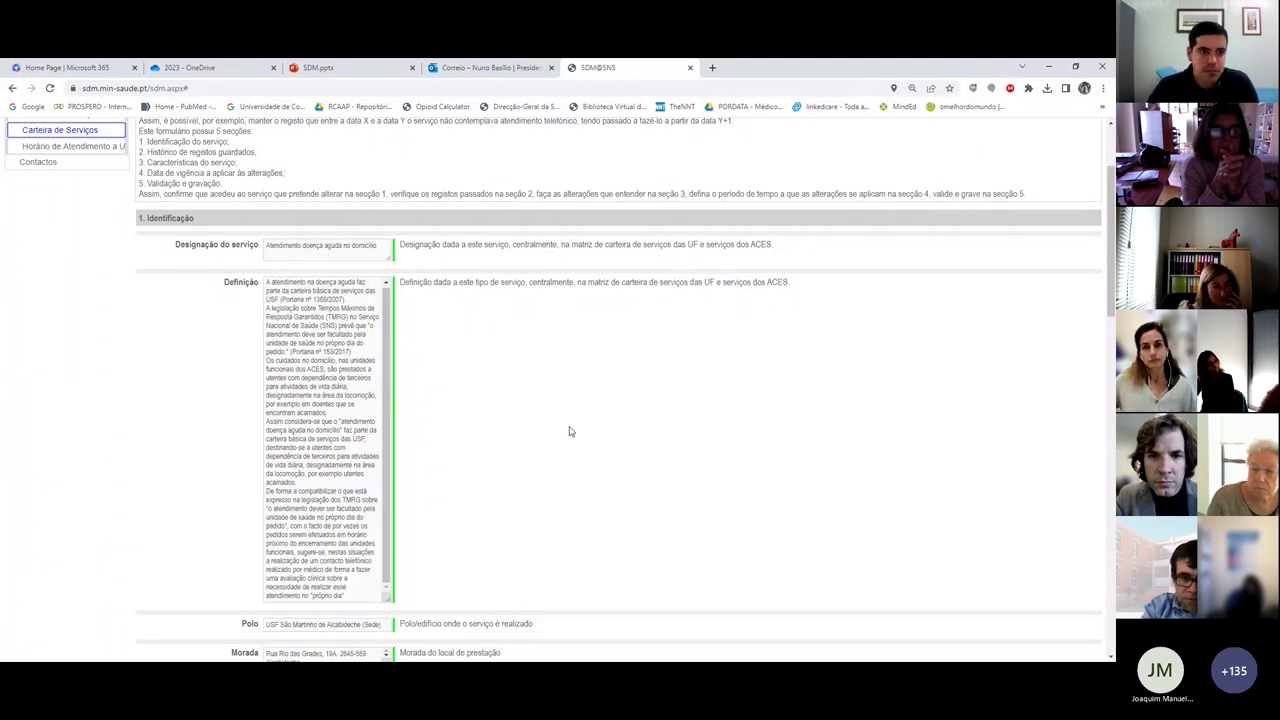
scroll(569, 431, "down", 1)
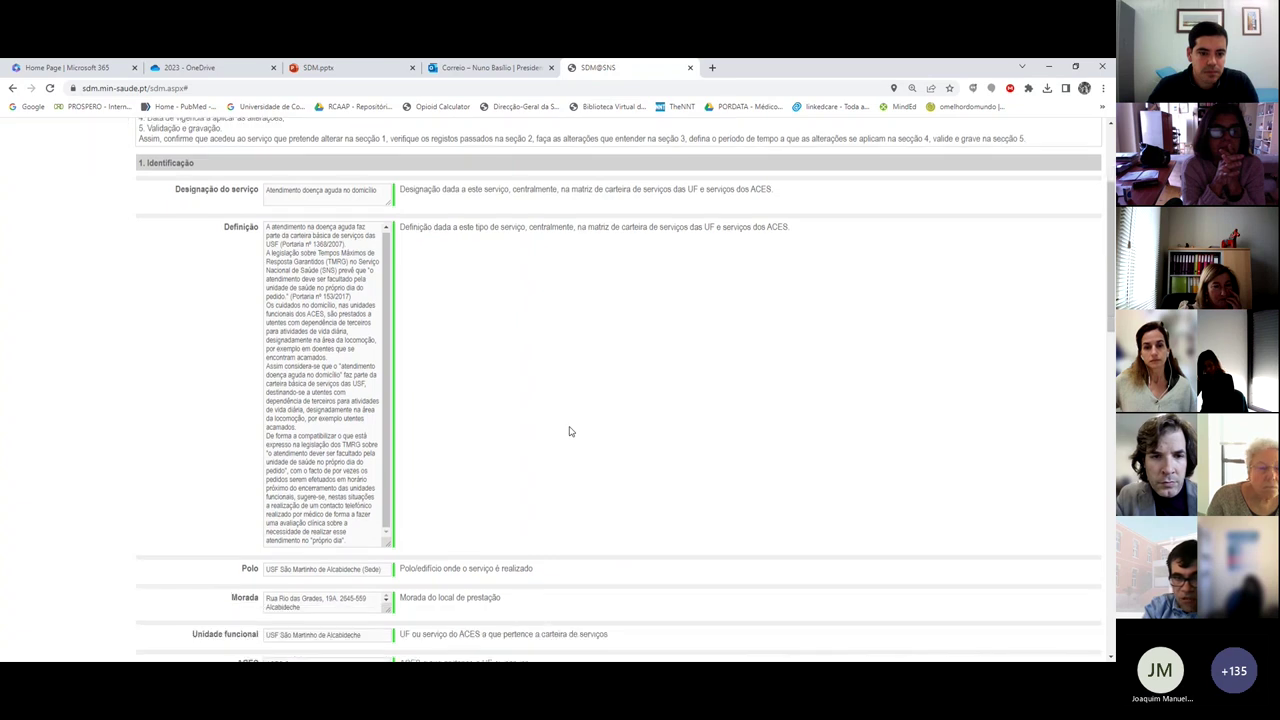
Step: Review the home acute illness service's identification, recipients, access routes and attendance types, and return to the services list without saving
scroll(569, 431, "down", 1)
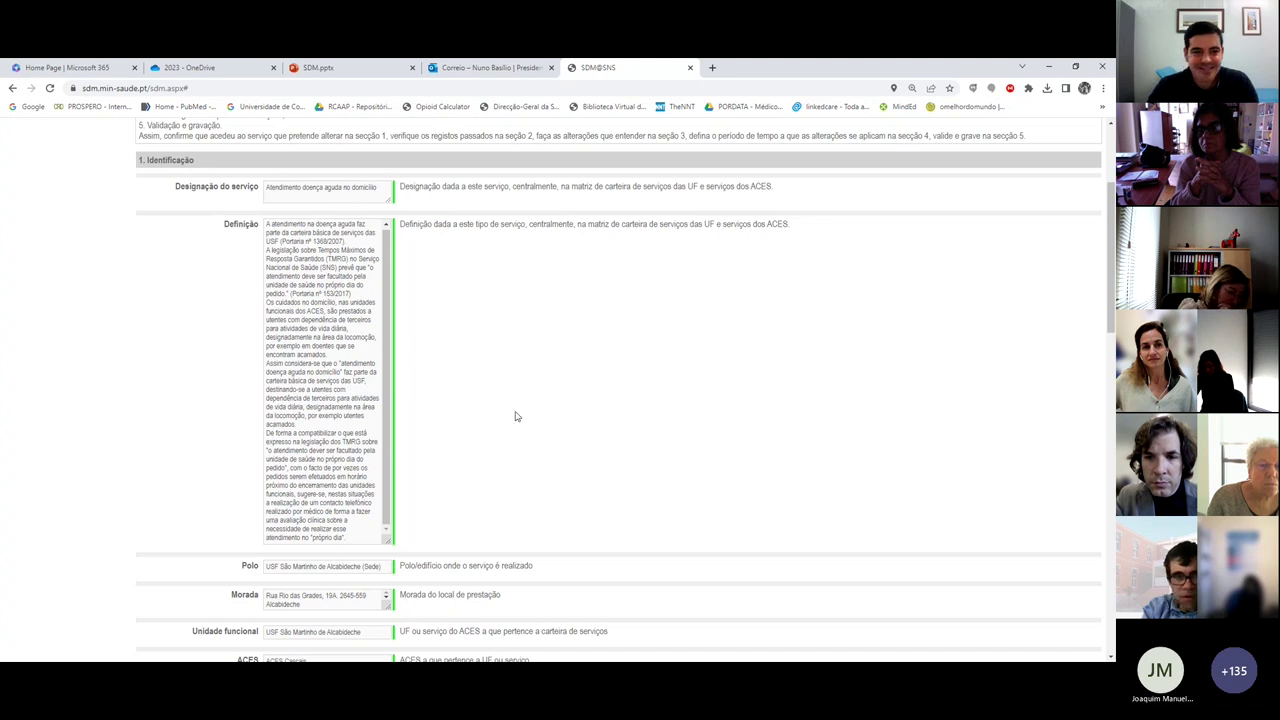
scroll(489, 402, "down", 2)
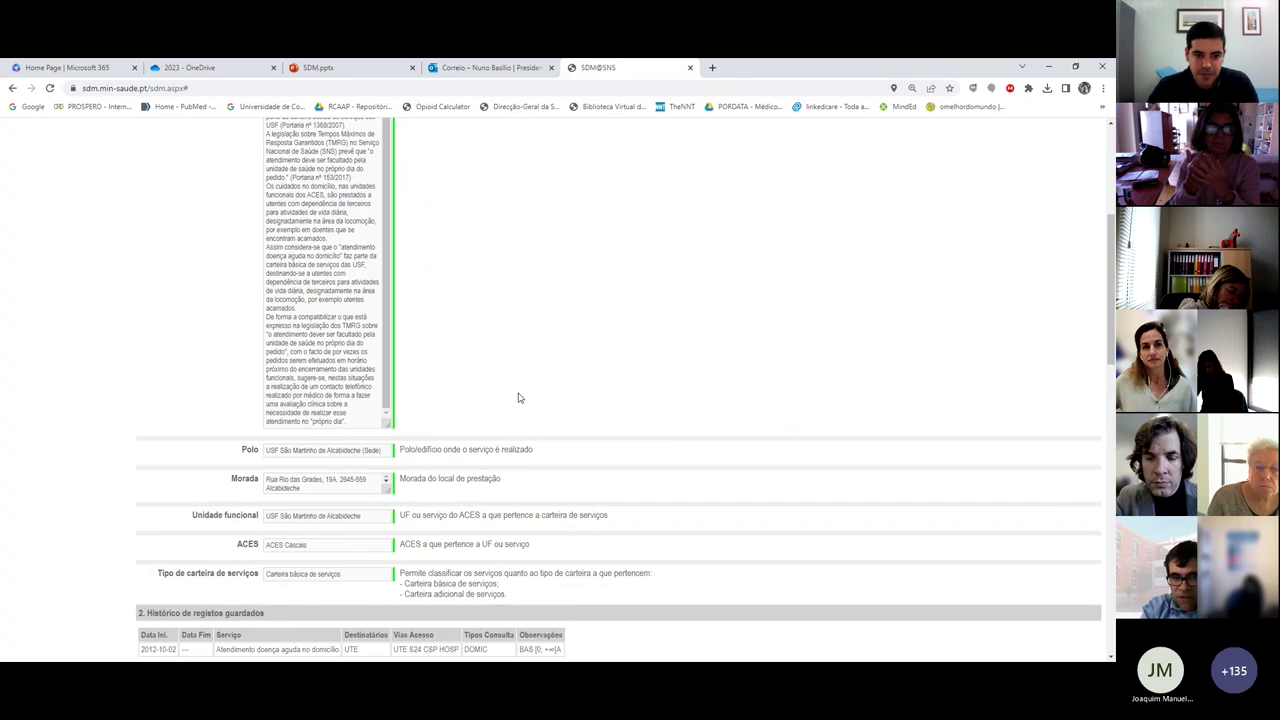
scroll(518, 398, "up", 2)
scroll(518, 398, "up", 1)
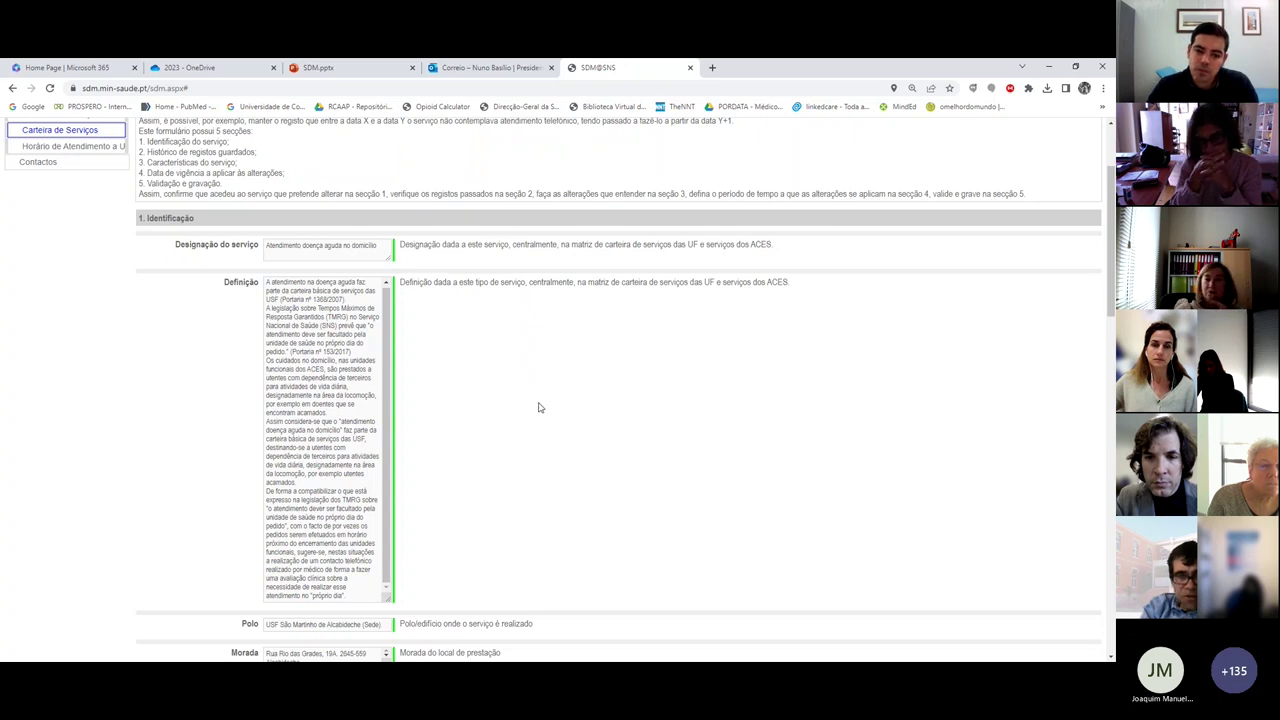
scroll(640, 450, "down", 5)
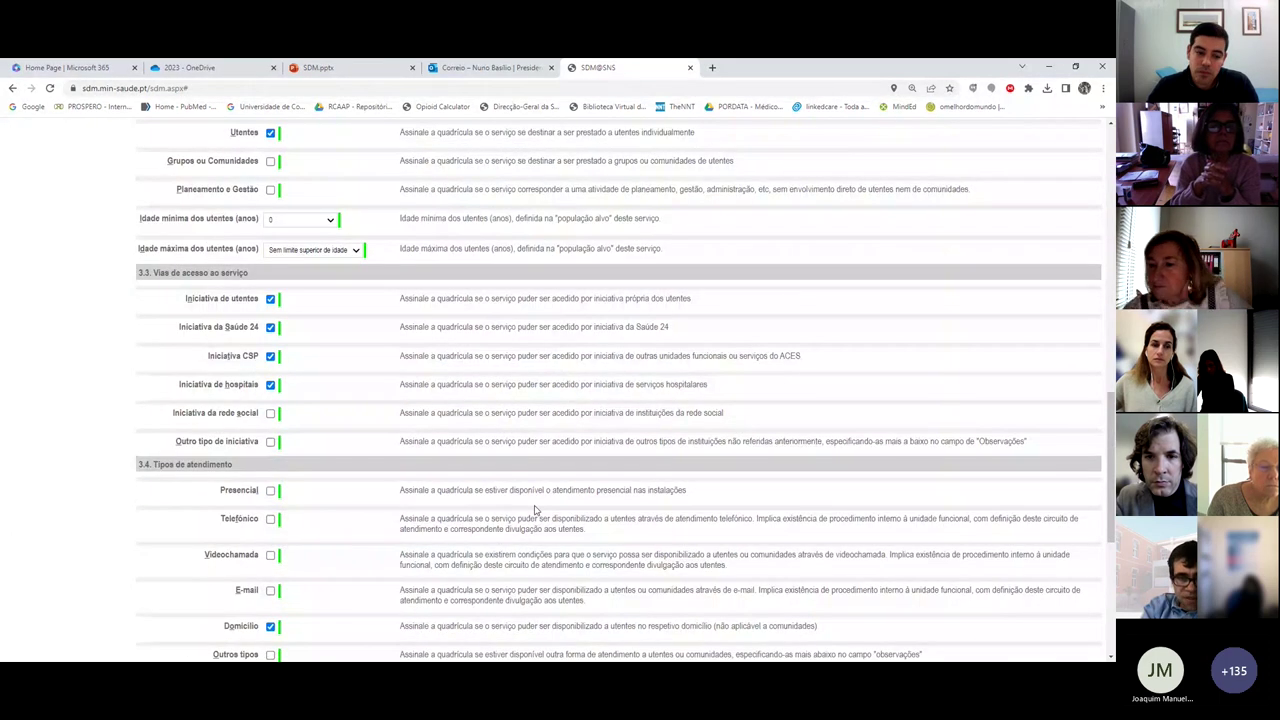
scroll(535, 480, "down", 4)
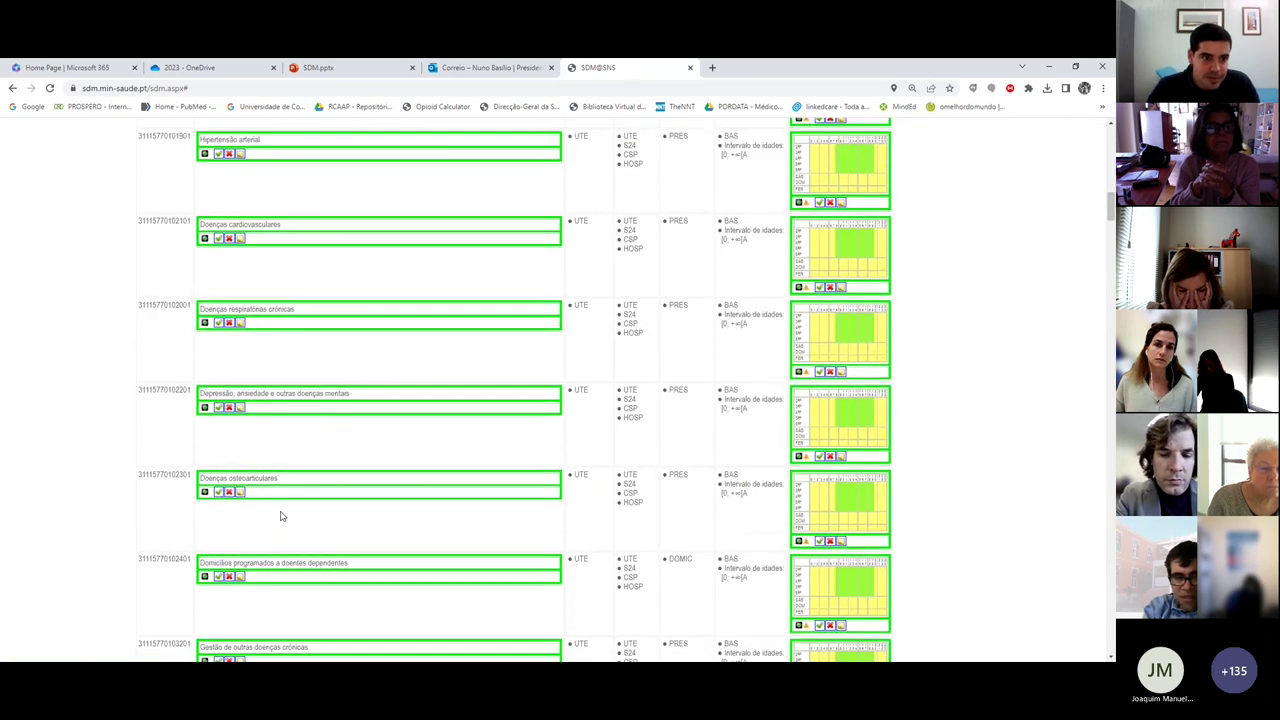
Step: Find the Cessação tabágica service under Gestão da Saúde and open its characteristics form
scroll(293, 408, "up", 5)
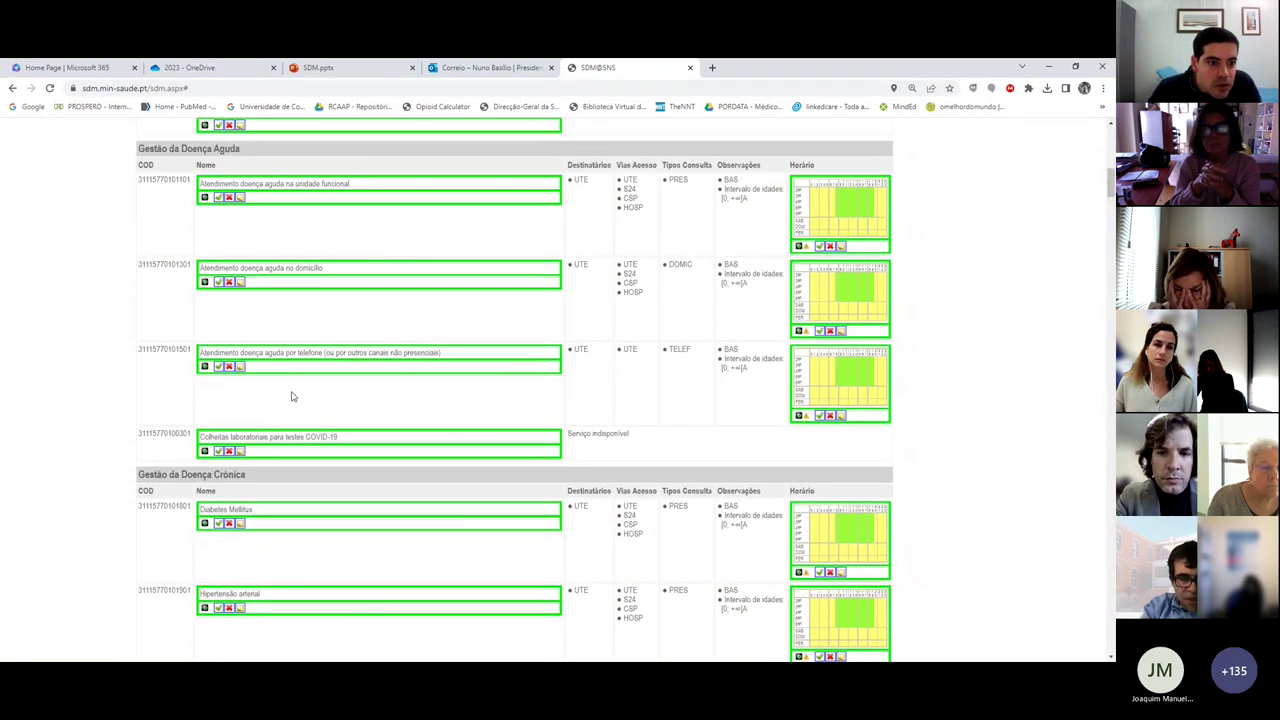
scroll(293, 397, "up", 7)
scroll(293, 397, "down", 2)
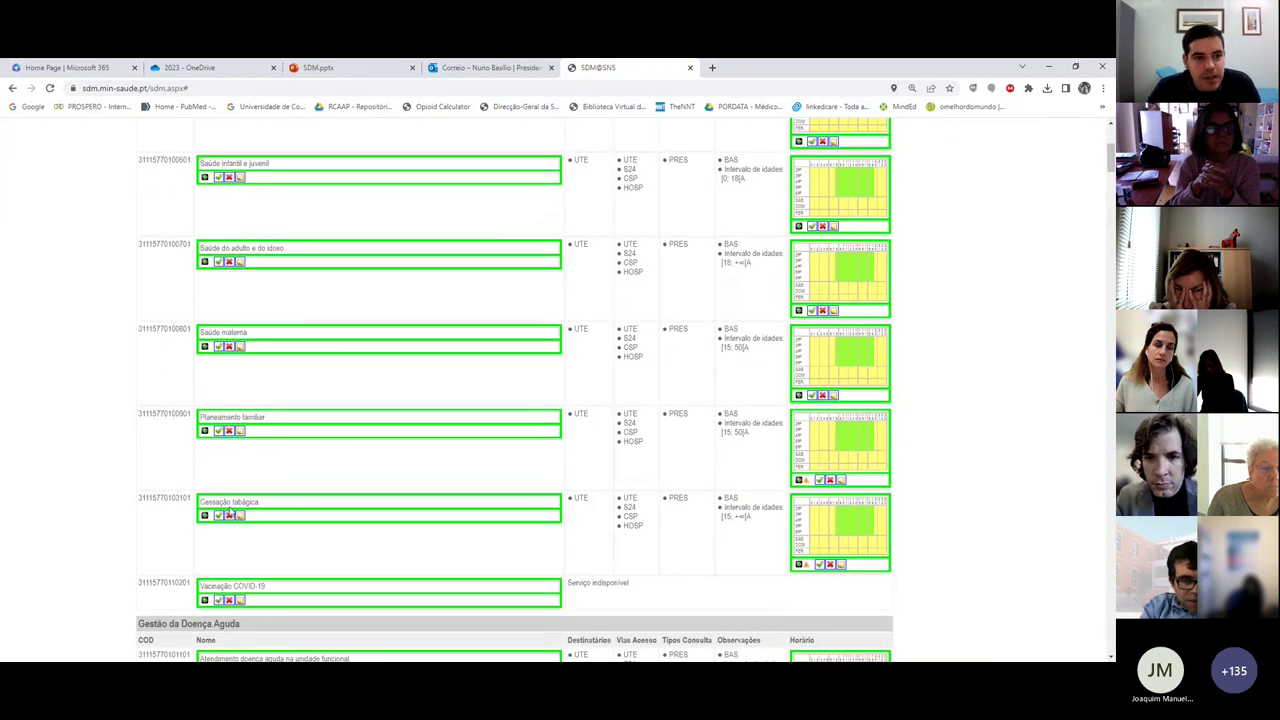
scroll(237, 369, "up", 5)
scroll(297, 434, "down", 6)
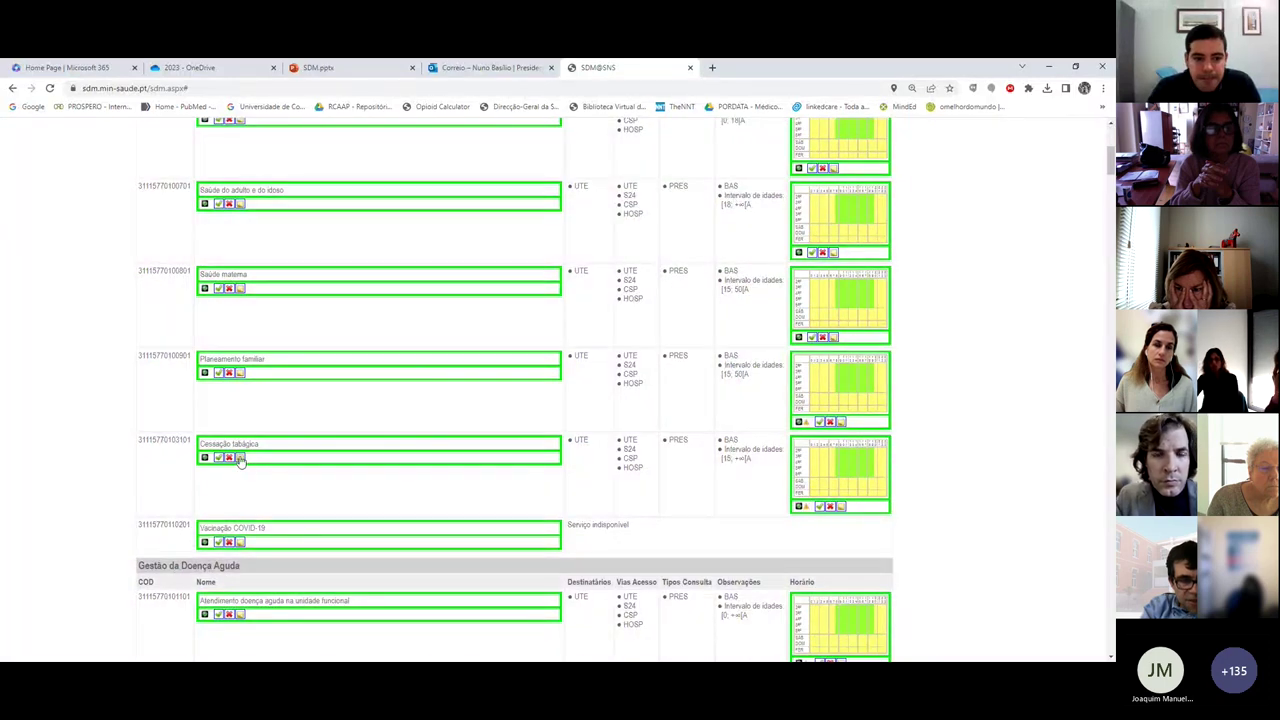
left_click(240, 458)
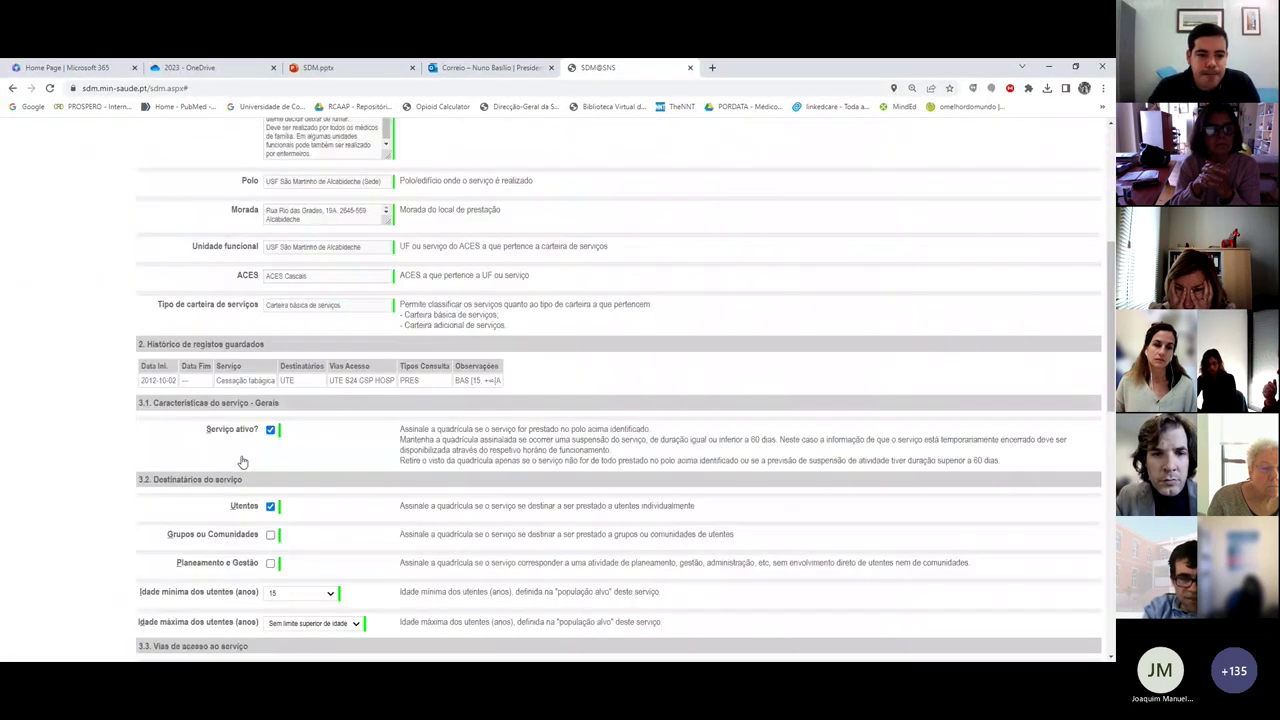
Step: Read the Definição of the Cessação tabágica service and temporarily highlight its text on brief interventions and the professionals who provide it
scroll(289, 423, "up", 3)
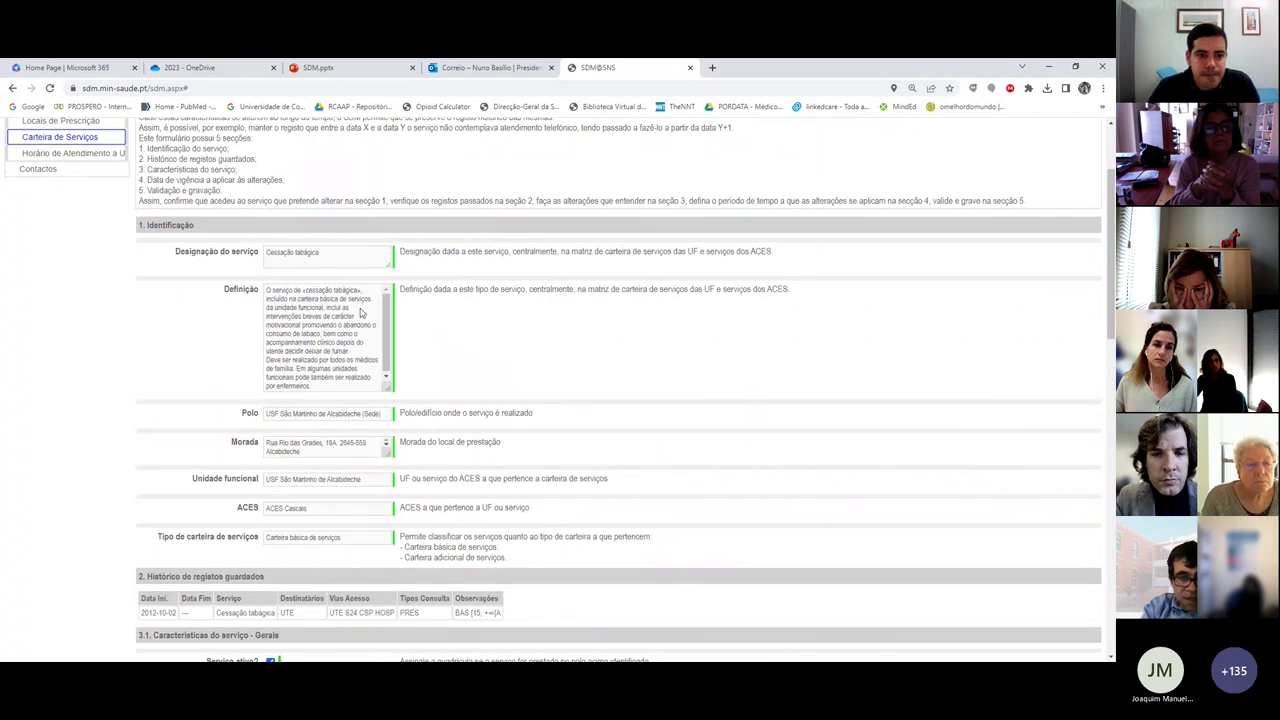
left_click_drag(272, 299, 376, 390)
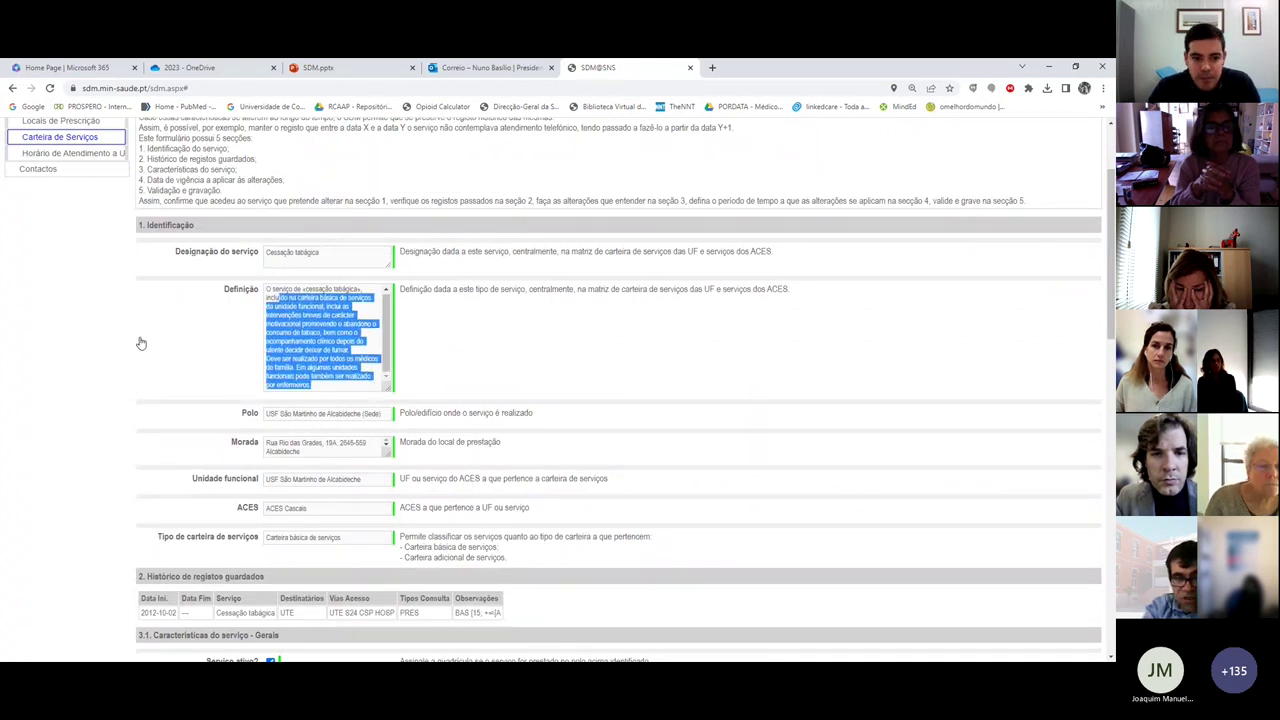
left_click(141, 343)
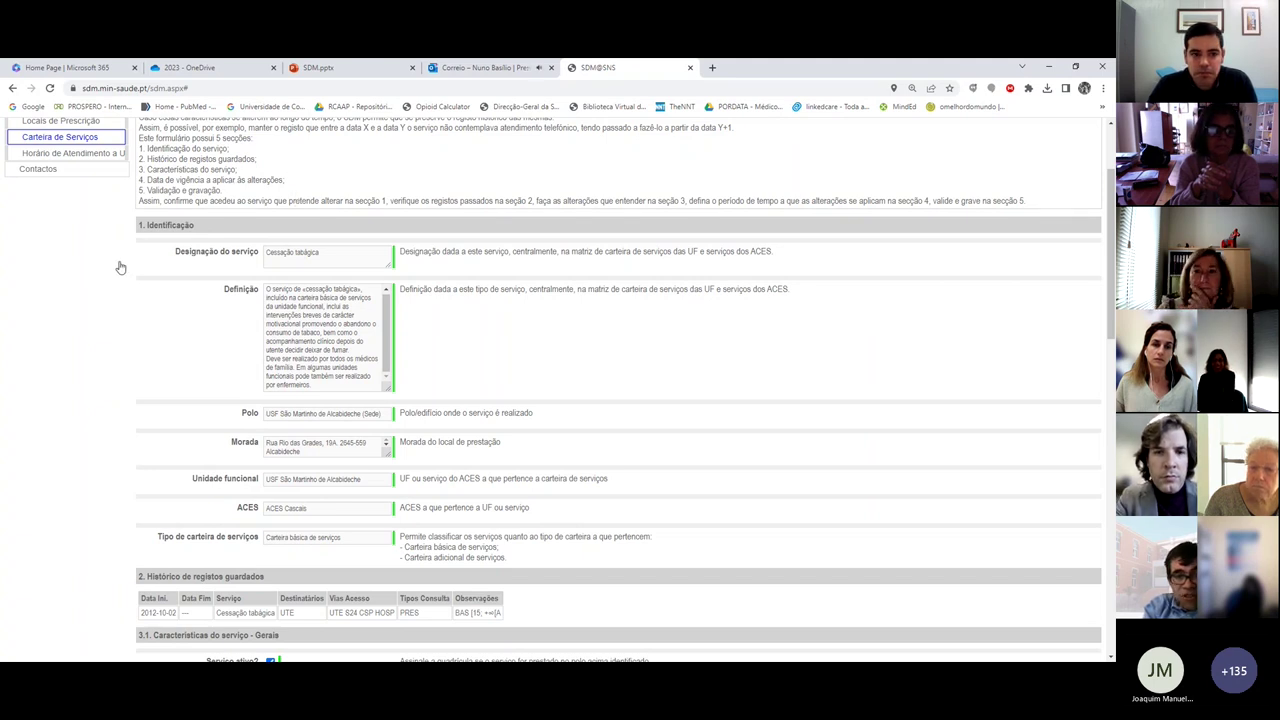
scroll(120, 267, "up", 1)
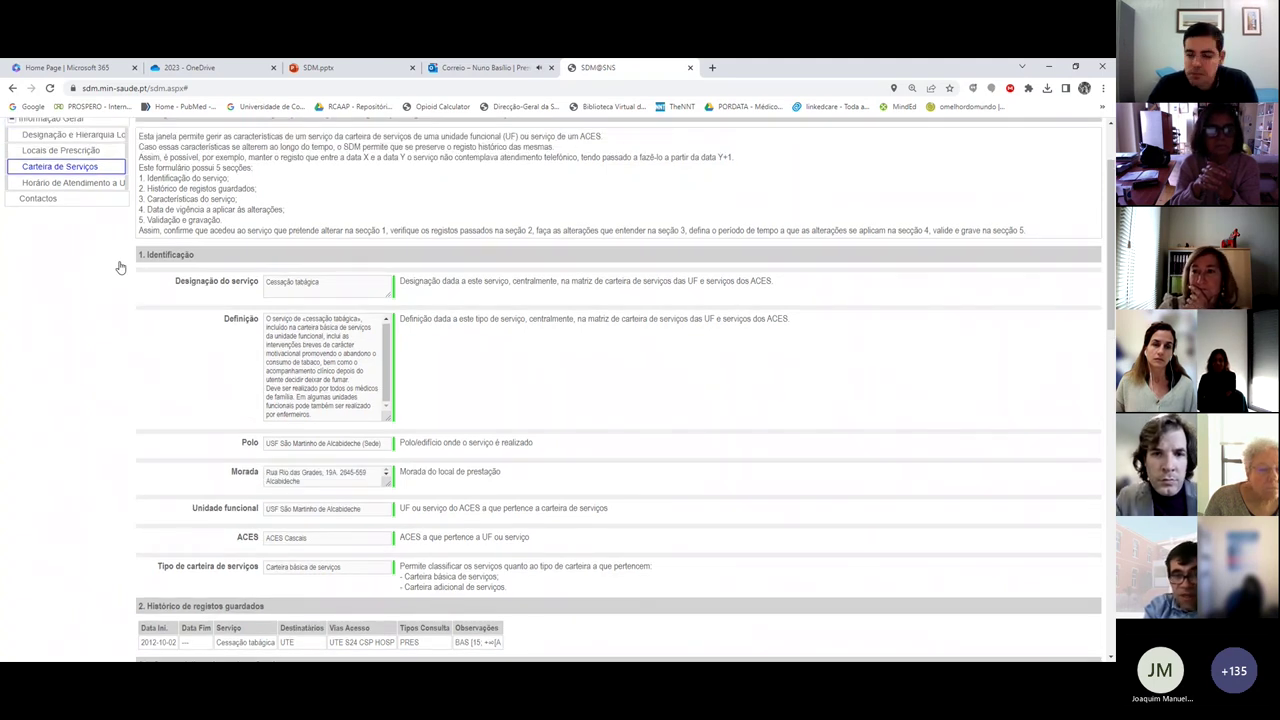
scroll(120, 267, "up", 1)
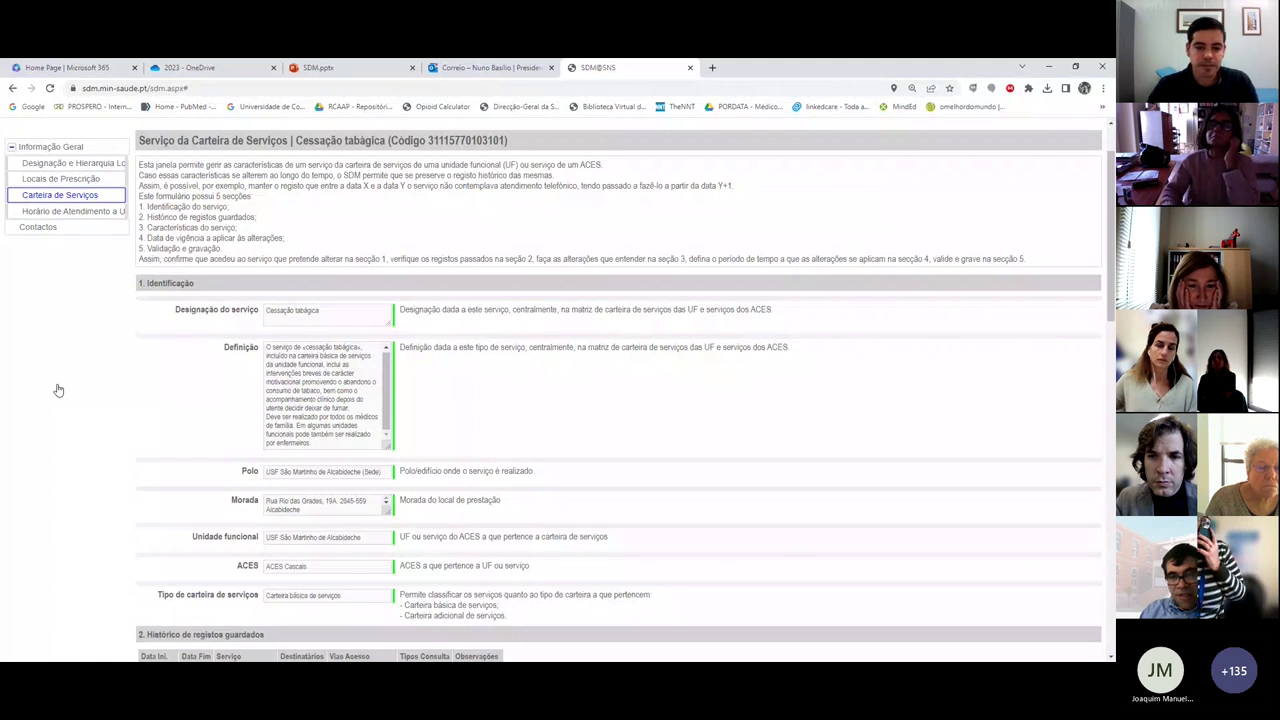
Step: Review the Cessação tabágica form's identification, saved record history, active status and recipients, and return to the services list without saving
scroll(58, 437, "down", 1)
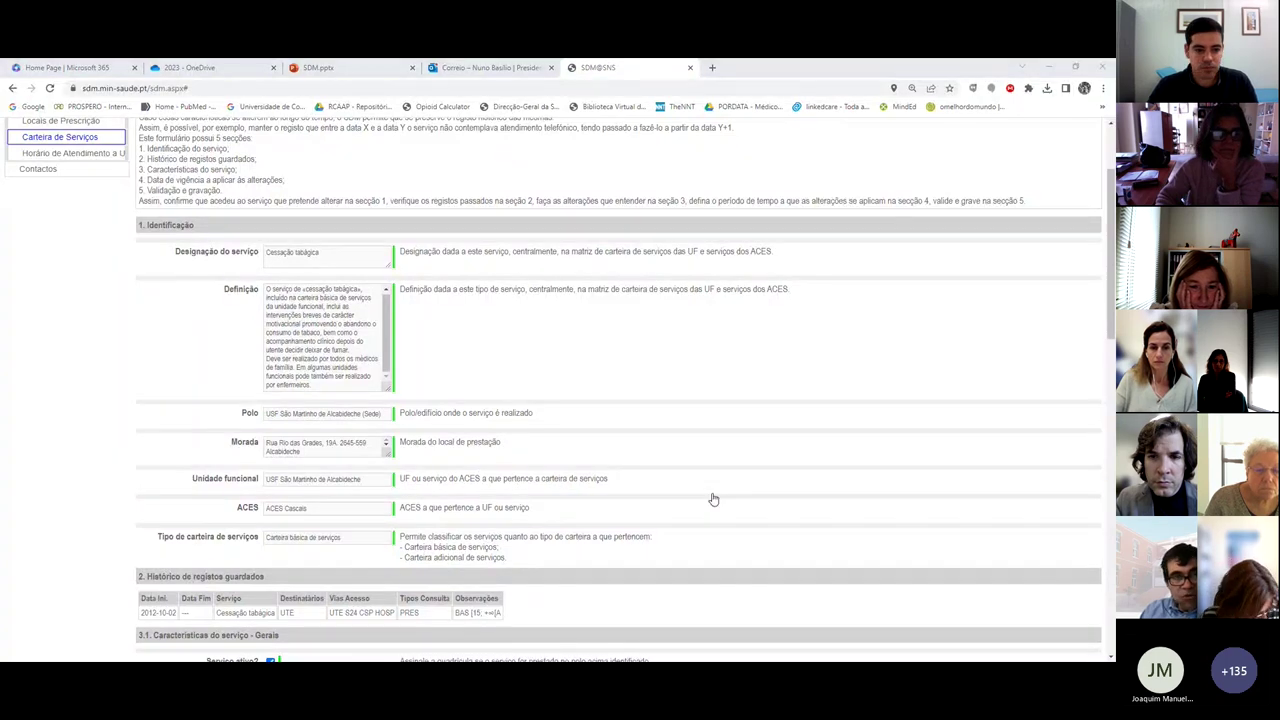
scroll(60, 500, "down", 3)
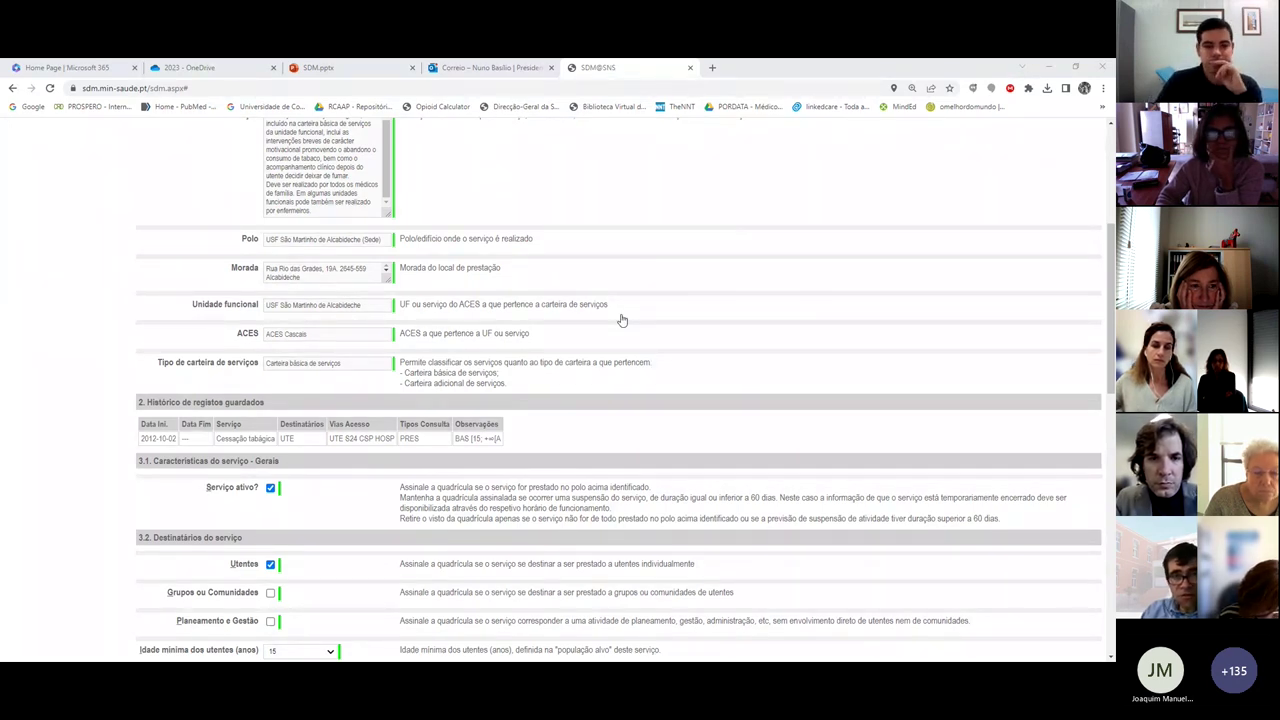
left_click(1112, 302)
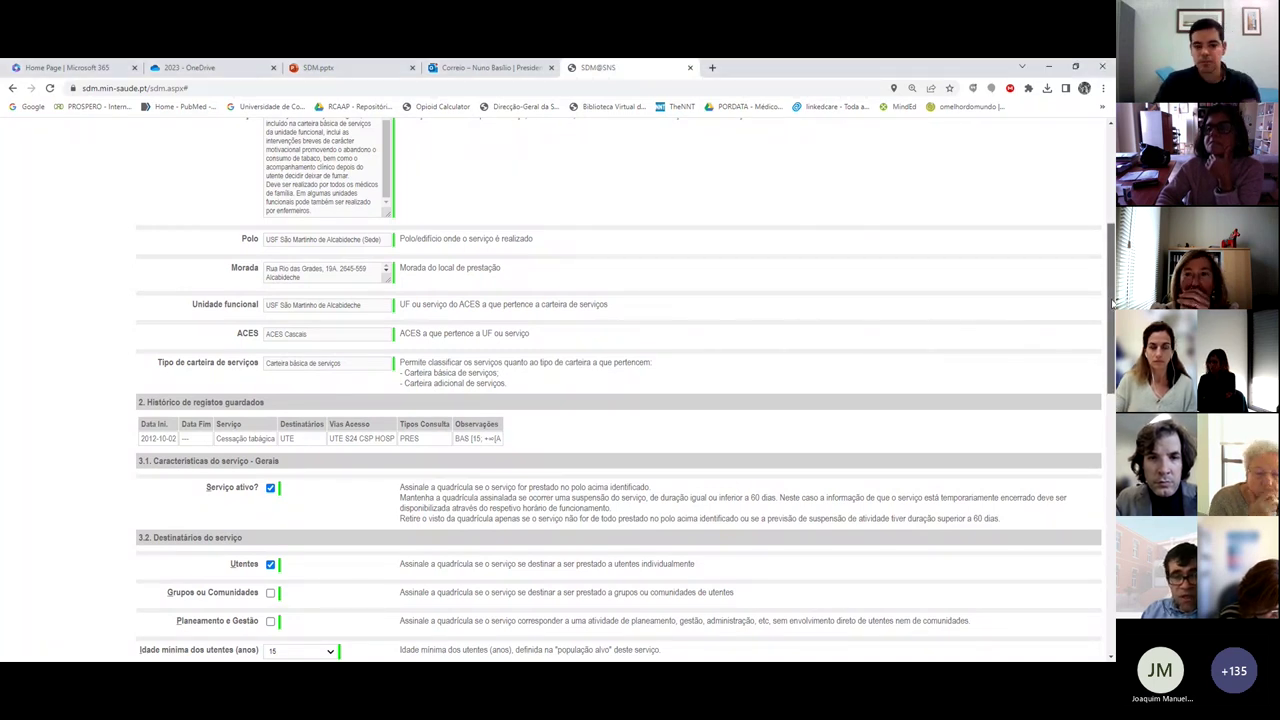
left_click_drag(1113, 302, 1112, 222)
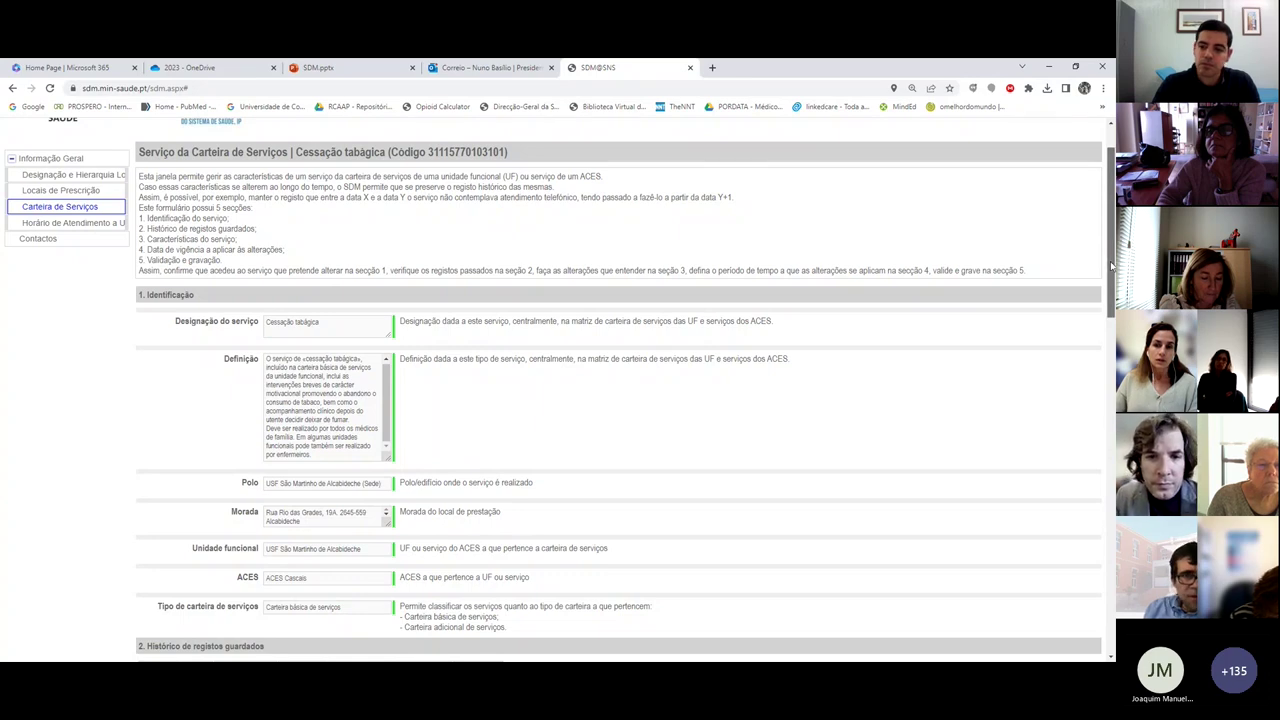
left_click_drag(1111, 265, 1111, 425)
scroll(949, 606, "down", 5)
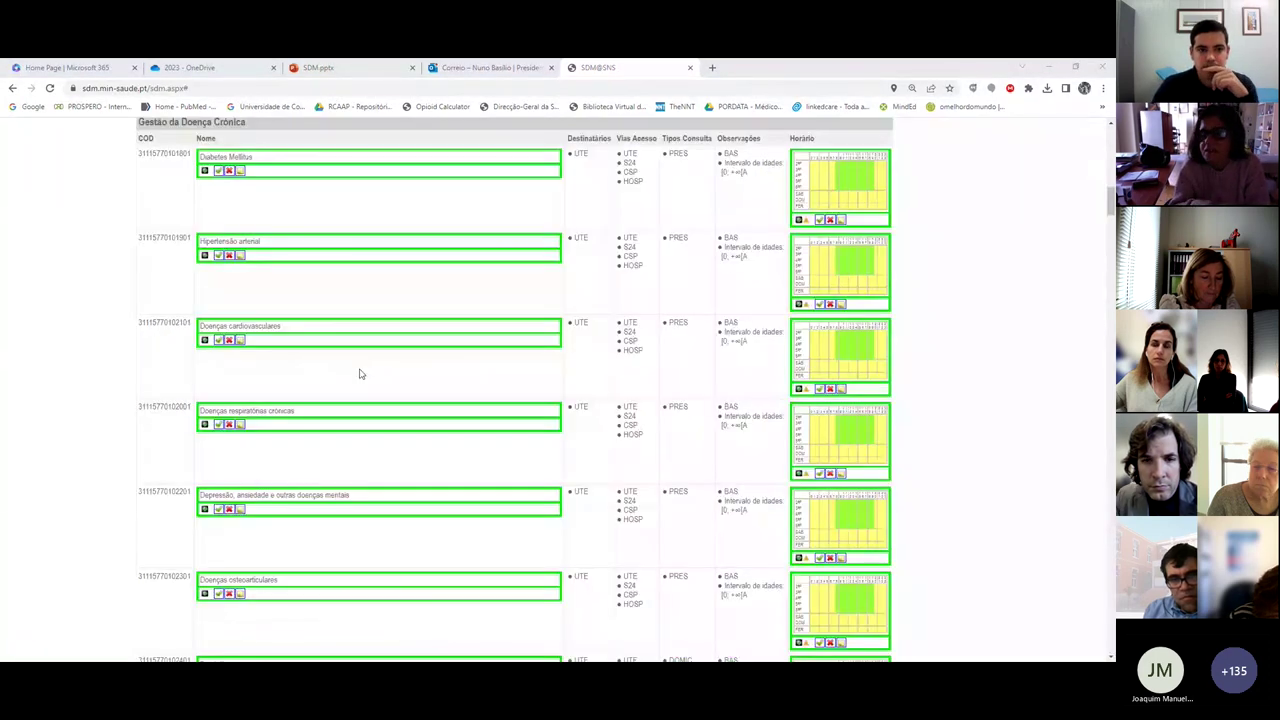
Step: Examine the Gestão da Saúde and Gestão da Doença Aguda services, including their recipients, access routes, consultation types, age ranges and schedules
scroll(362, 376, "up", 10)
scroll(363, 375, "up", 2)
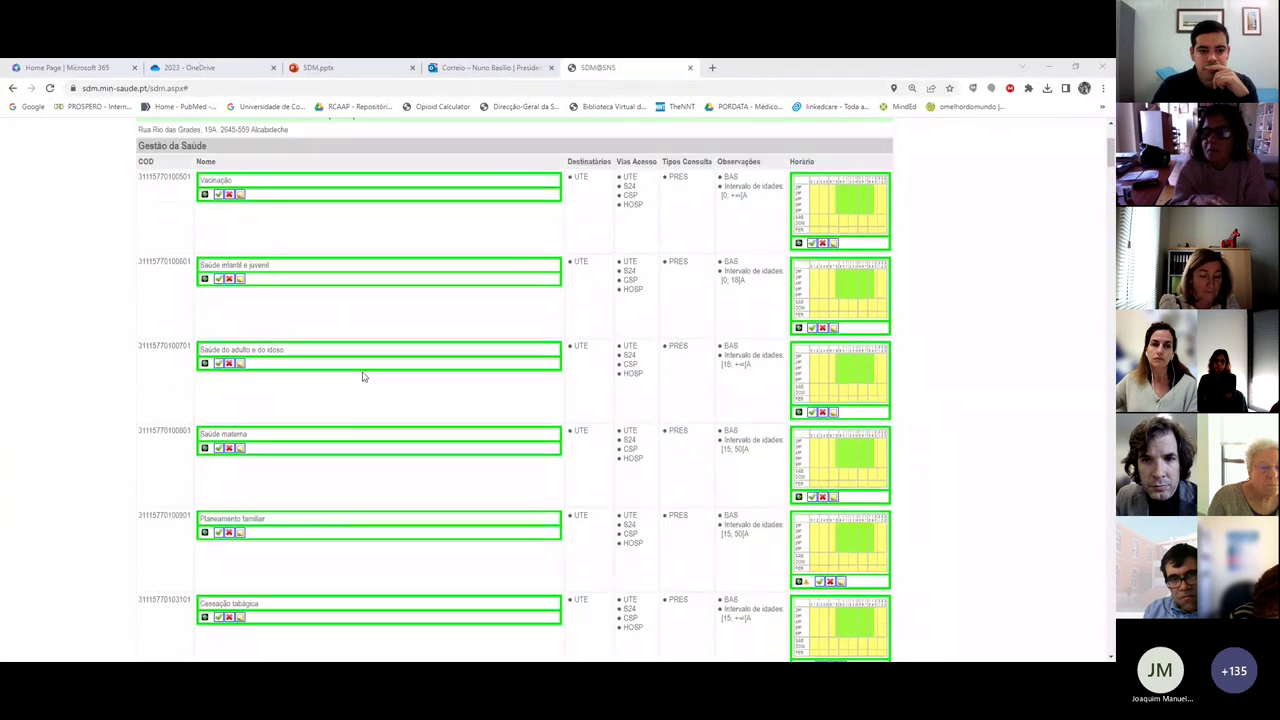
scroll(394, 374, "down", 1)
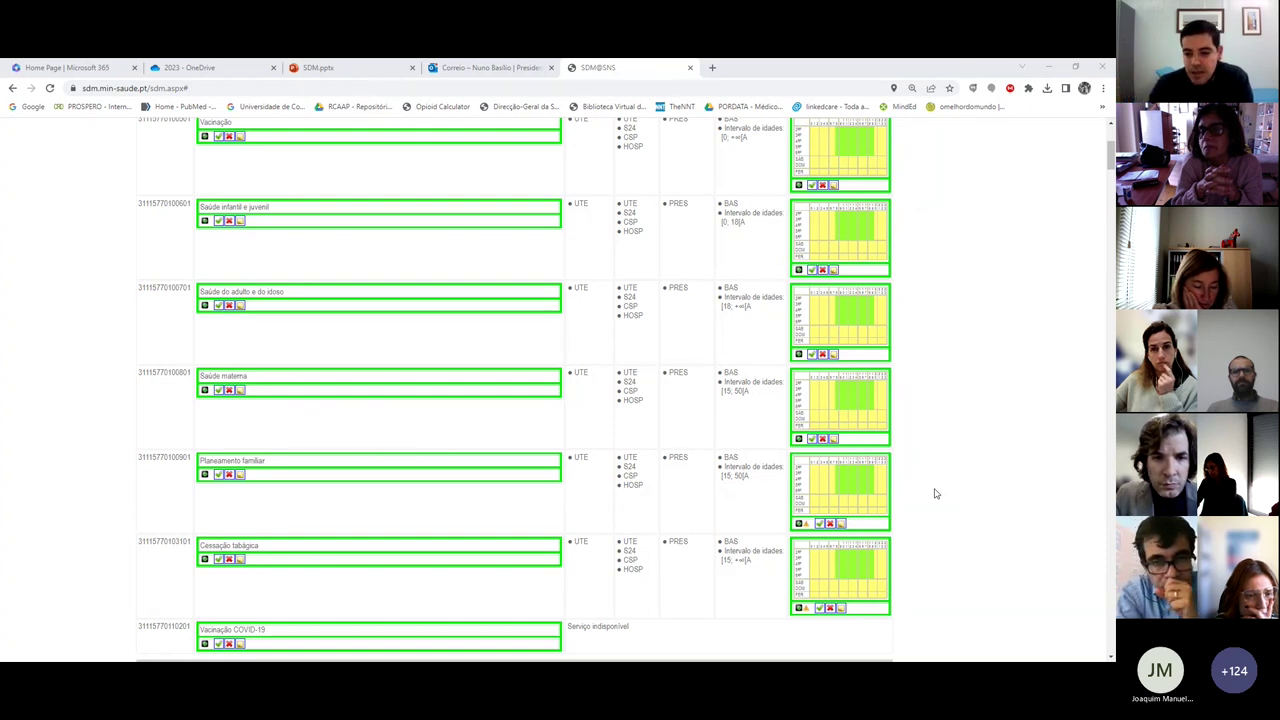
scroll(900, 500, "down", 1)
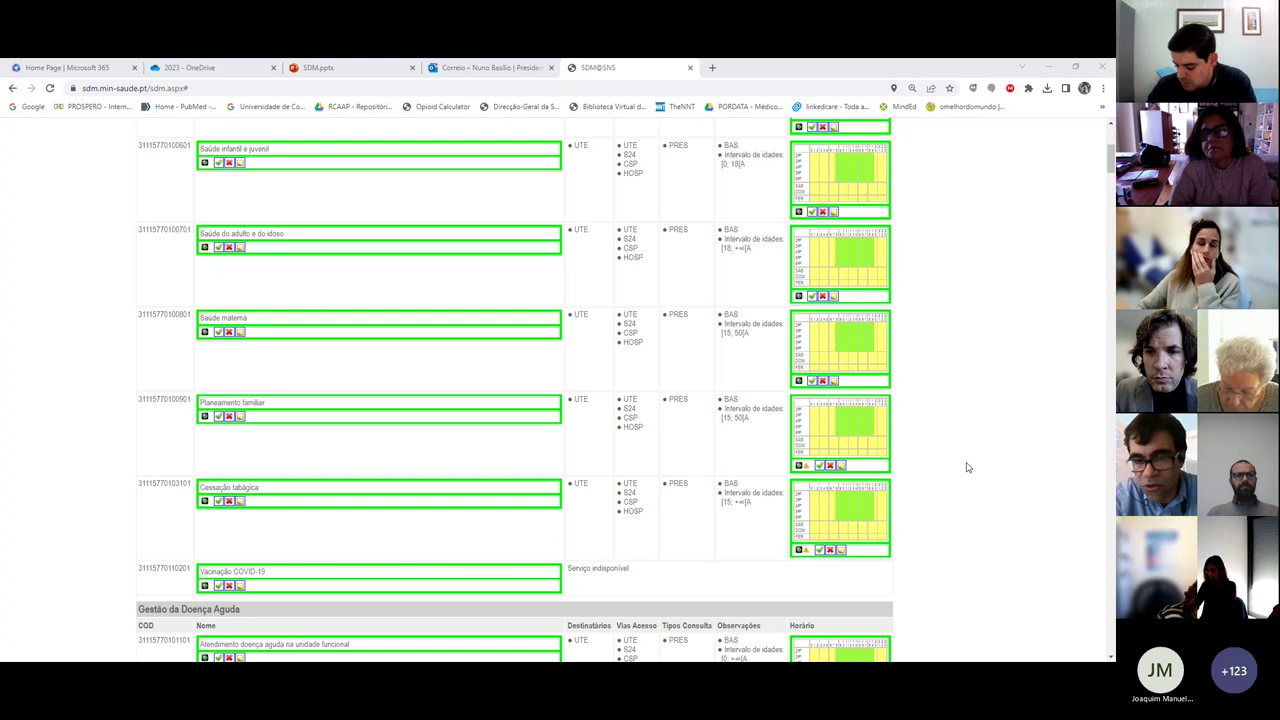
scroll(967, 467, "down", 1)
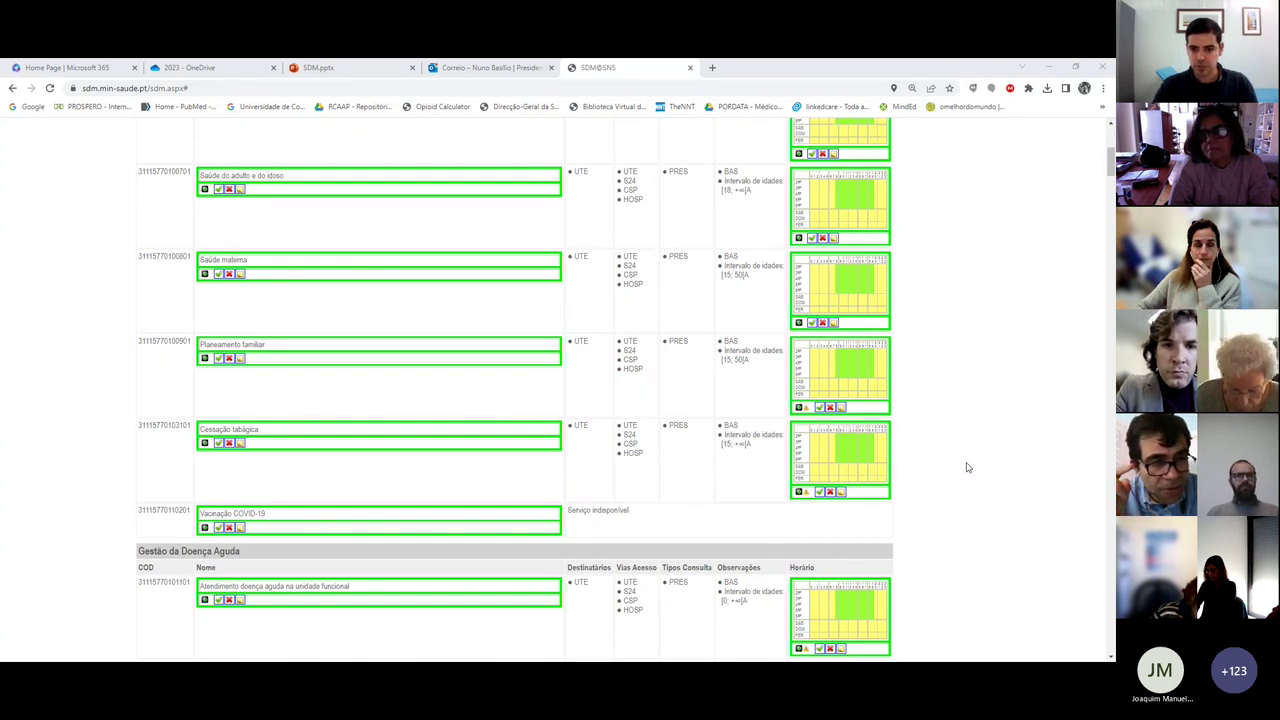
scroll(954, 446, "up", 3)
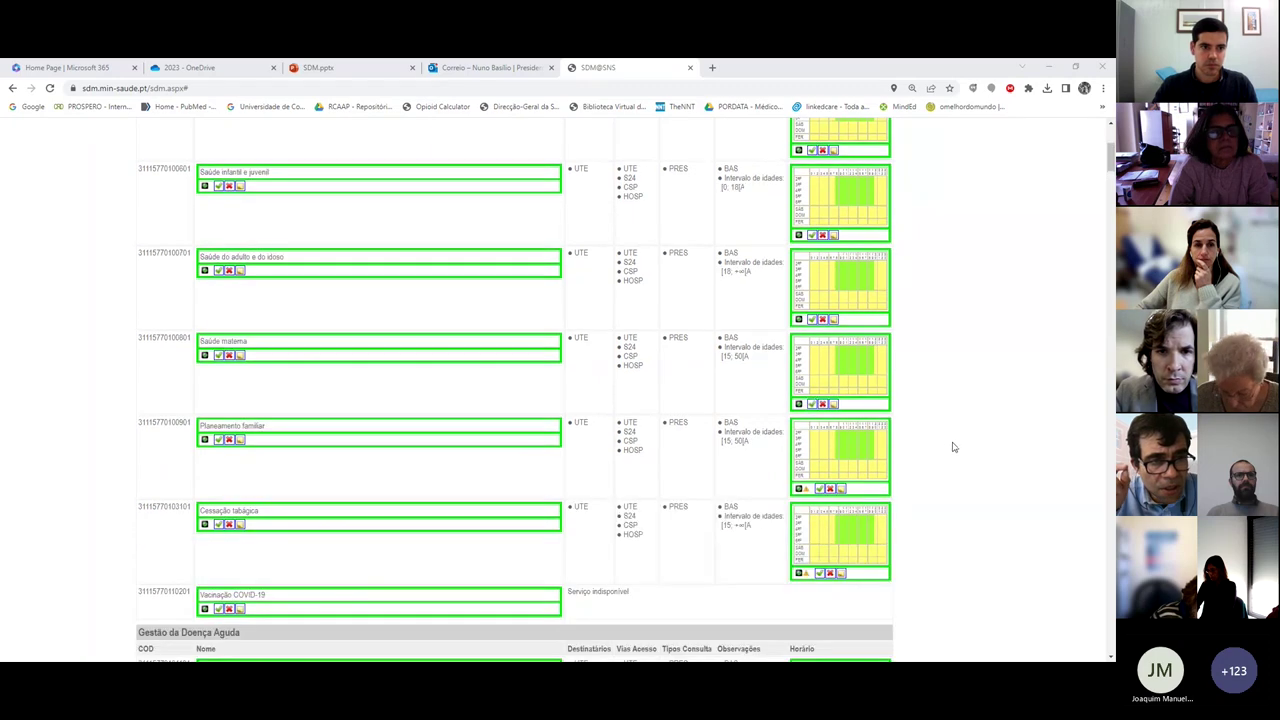
scroll(954, 446, "up", 5)
scroll(921, 469, "down", 1)
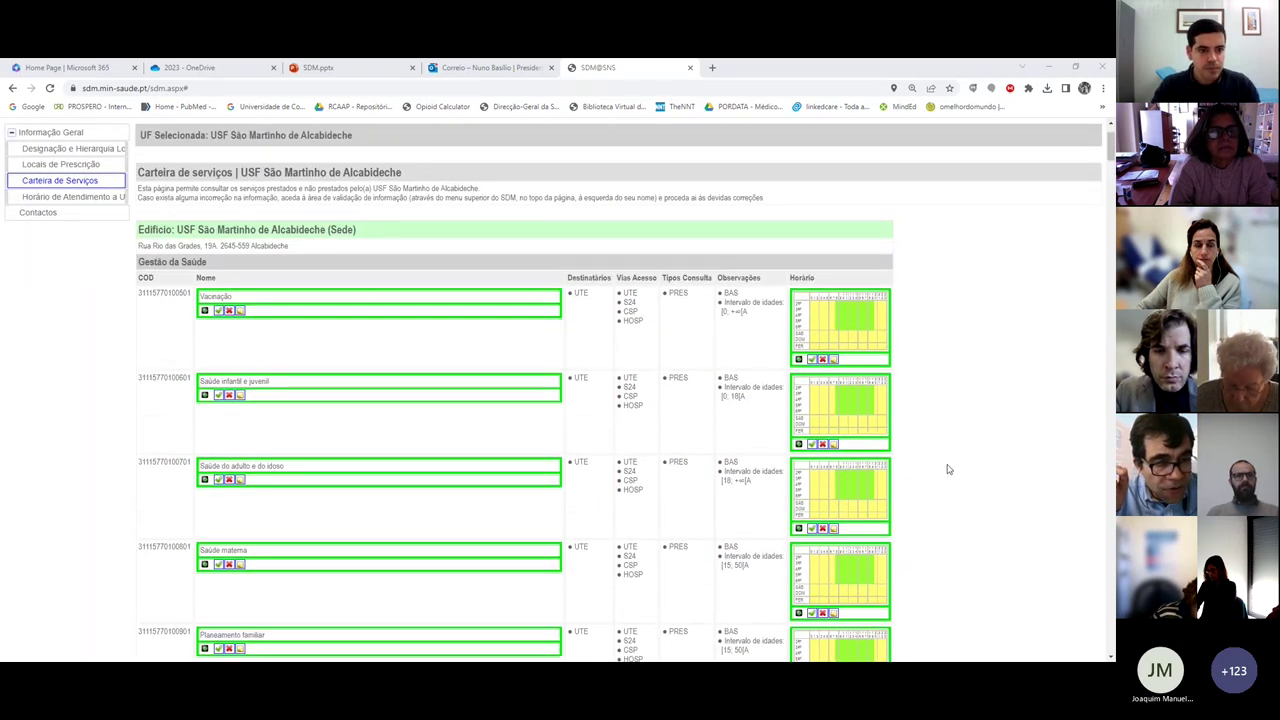
scroll(963, 424, "down", 7)
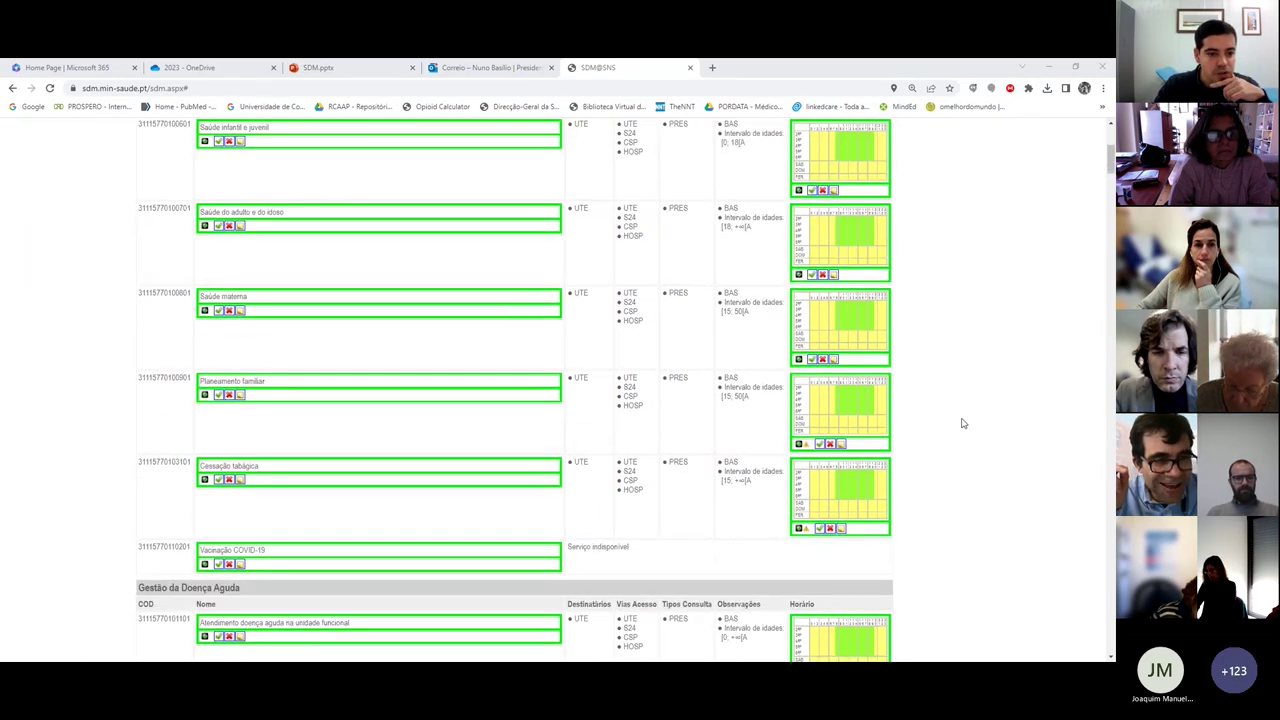
scroll(963, 424, "down", 3)
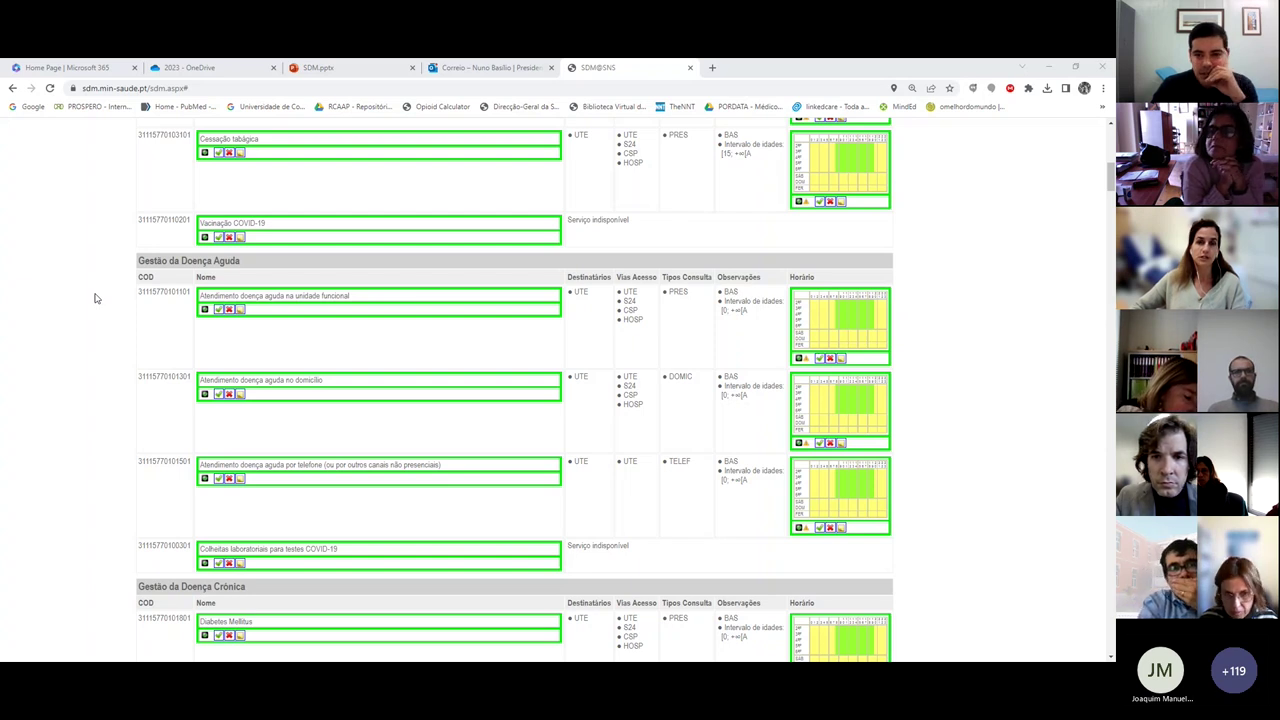
scroll(942, 285, "up", 3)
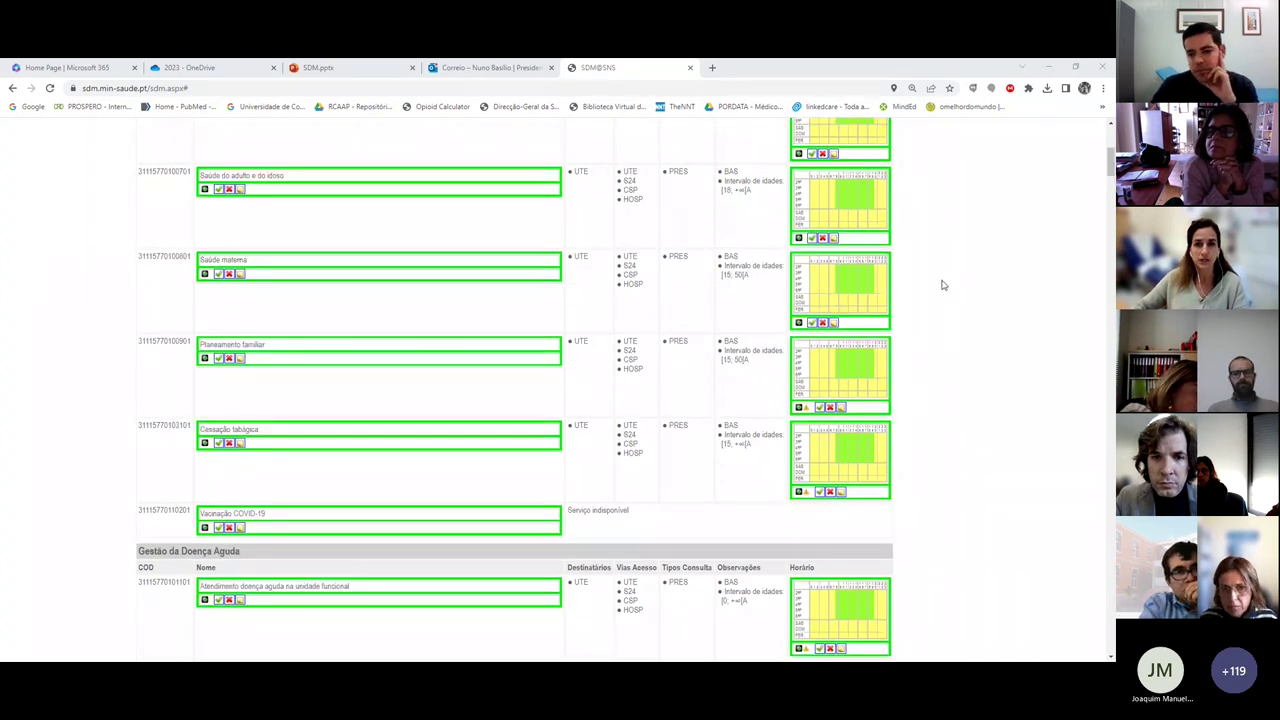
scroll(928, 284, "down", 1)
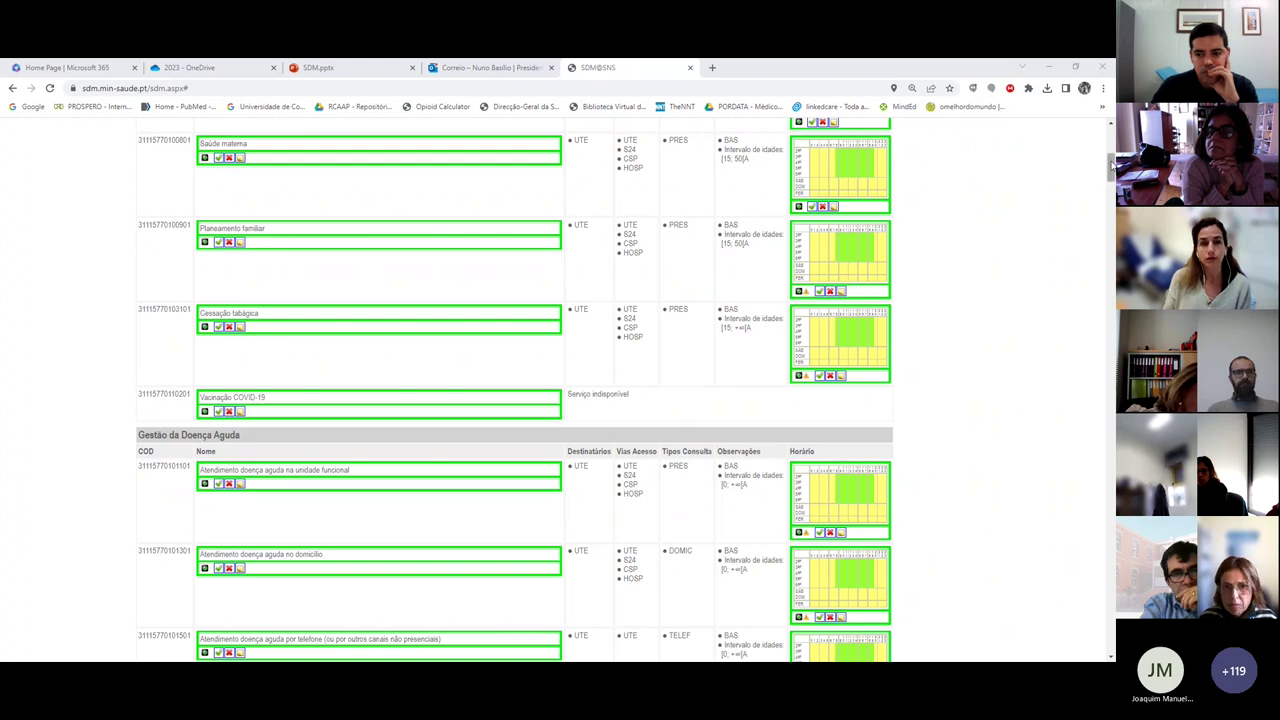
scroll(1017, 277, "up", 2)
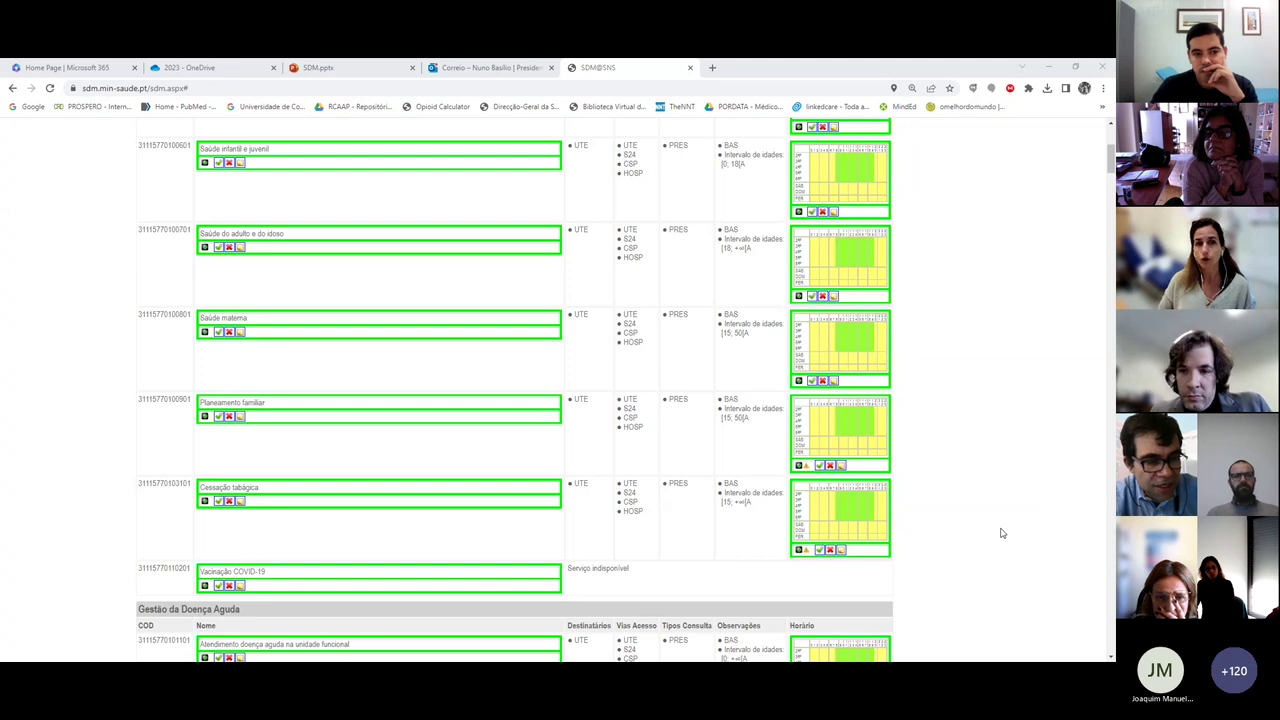
Step: Find Consulta intensiva de cessação tabágica among the Serviços Adicionais and highlight the start of its name
scroll(1009, 504, "down", 5)
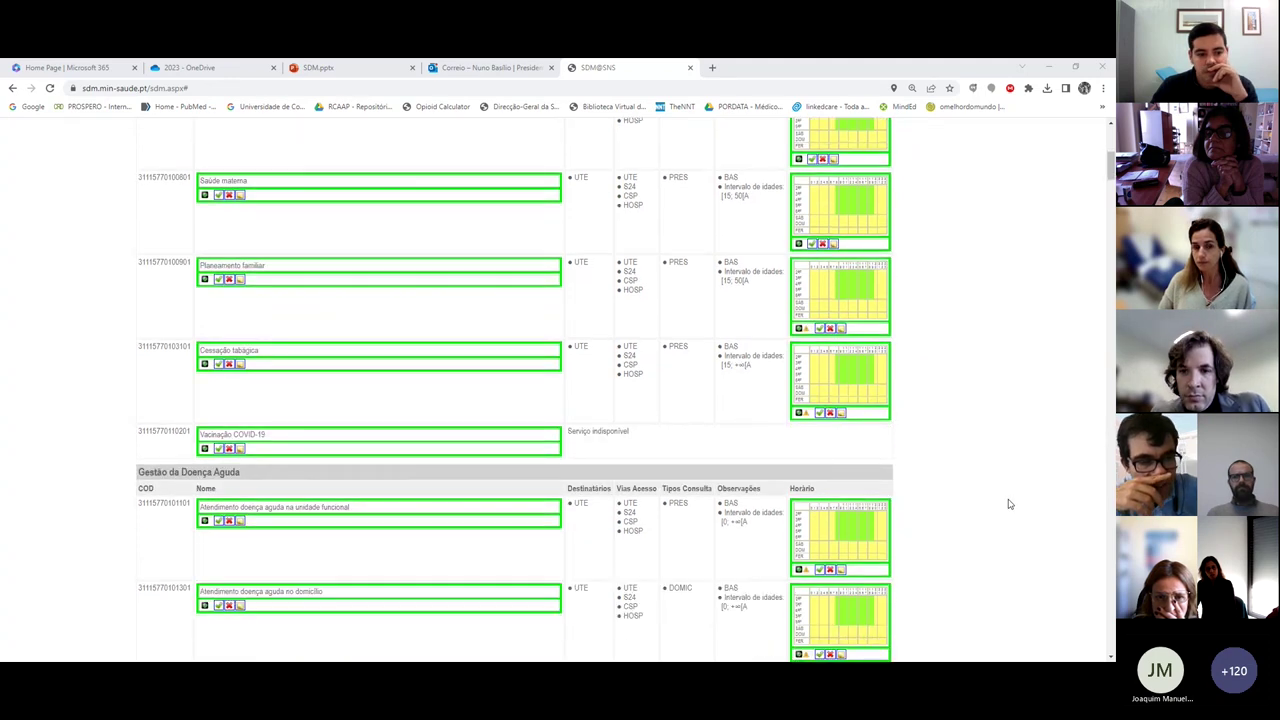
scroll(995, 474, "down", 10)
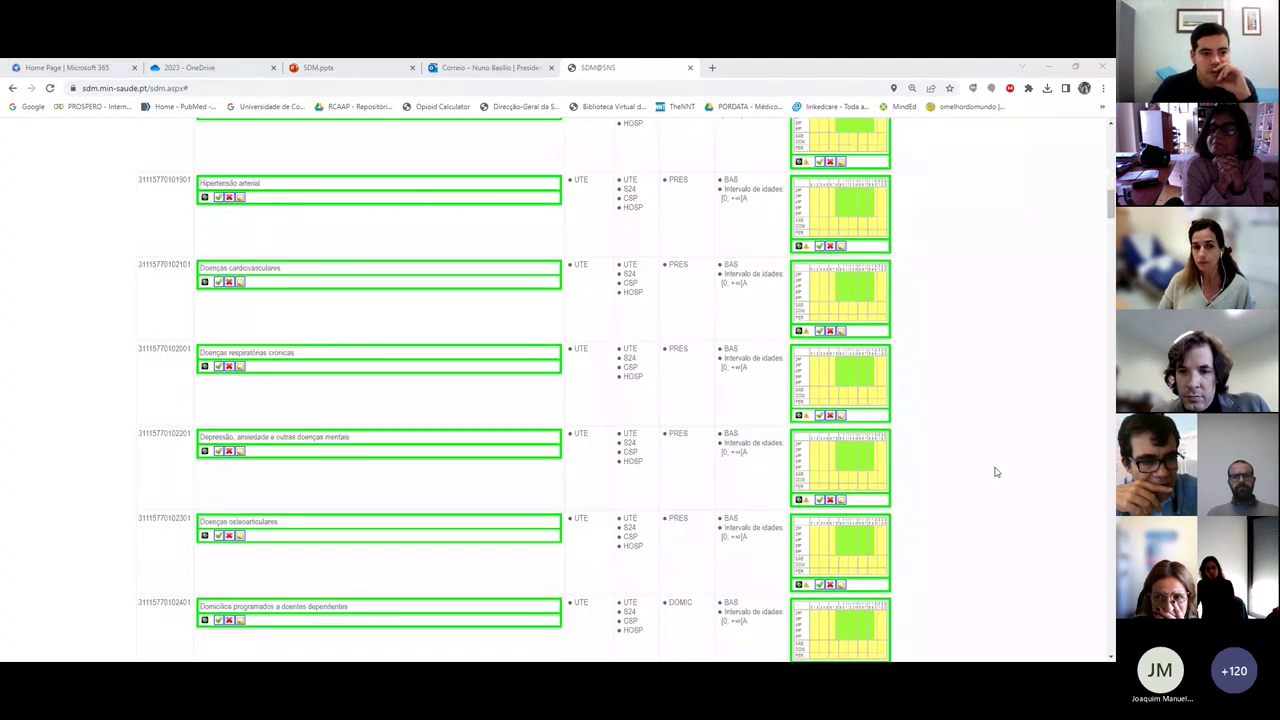
scroll(996, 468, "down", 3)
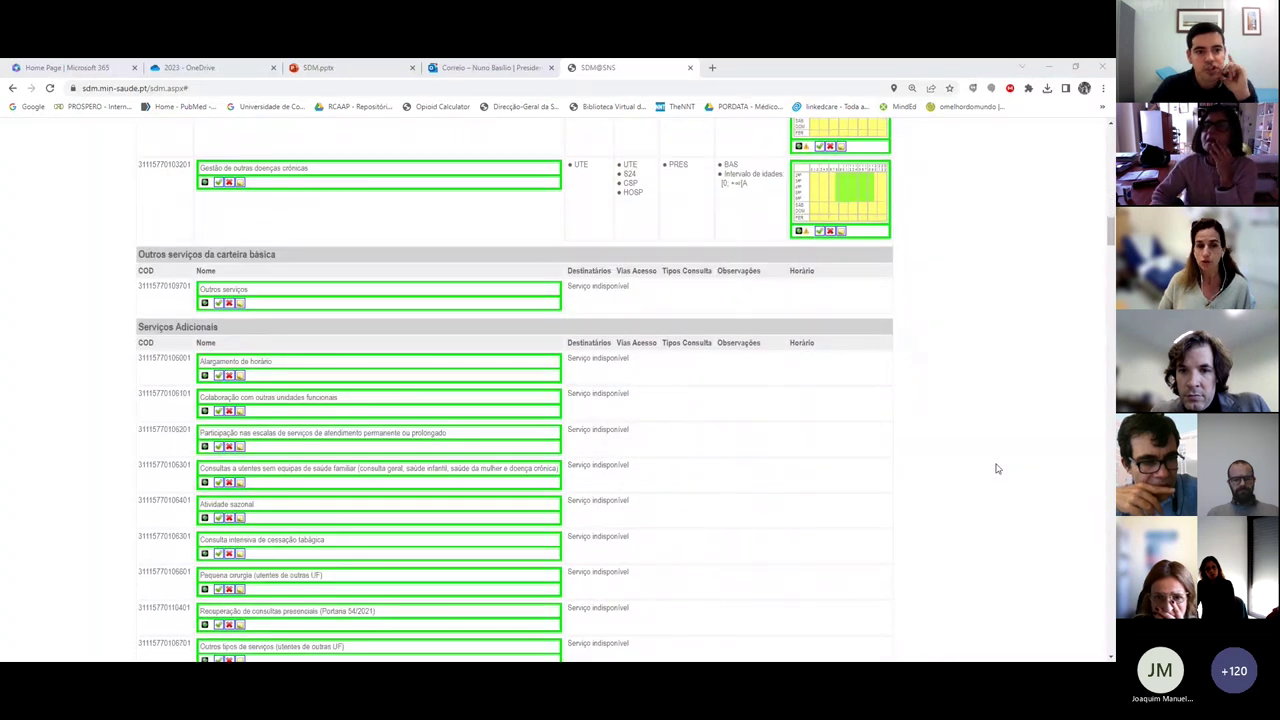
scroll(996, 468, "down", 1)
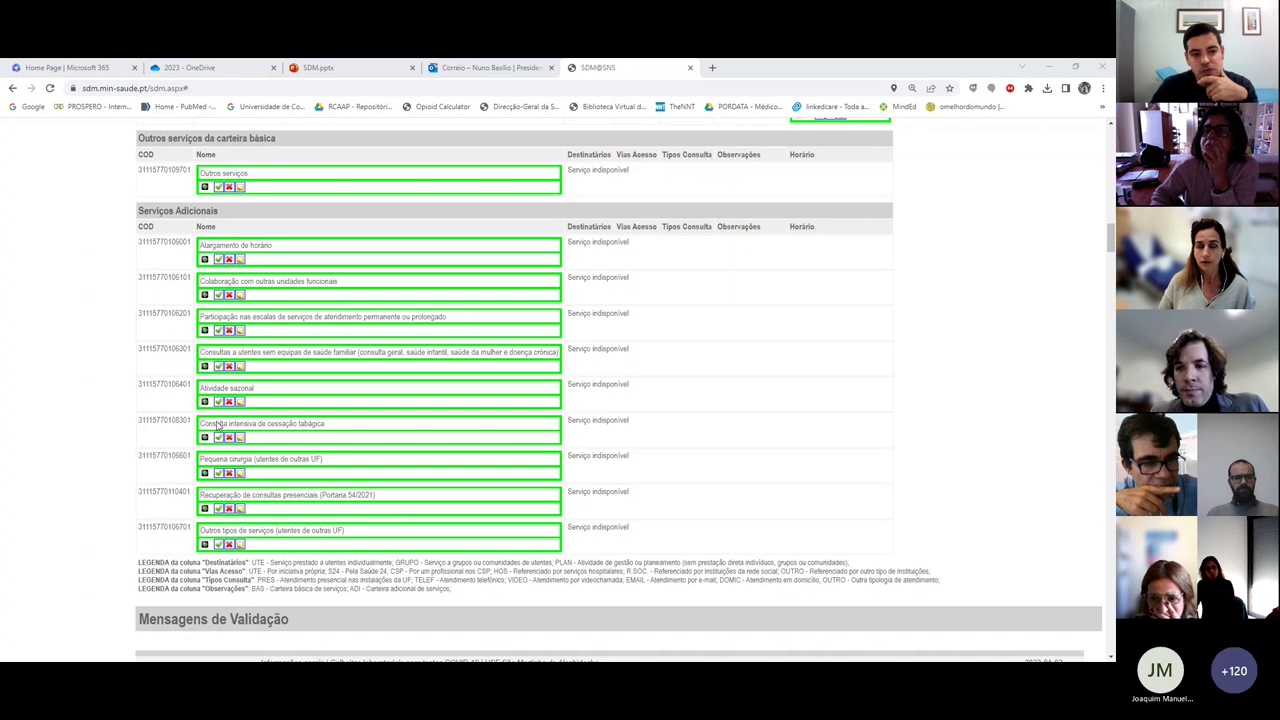
left_click_drag(215, 424, 191, 385)
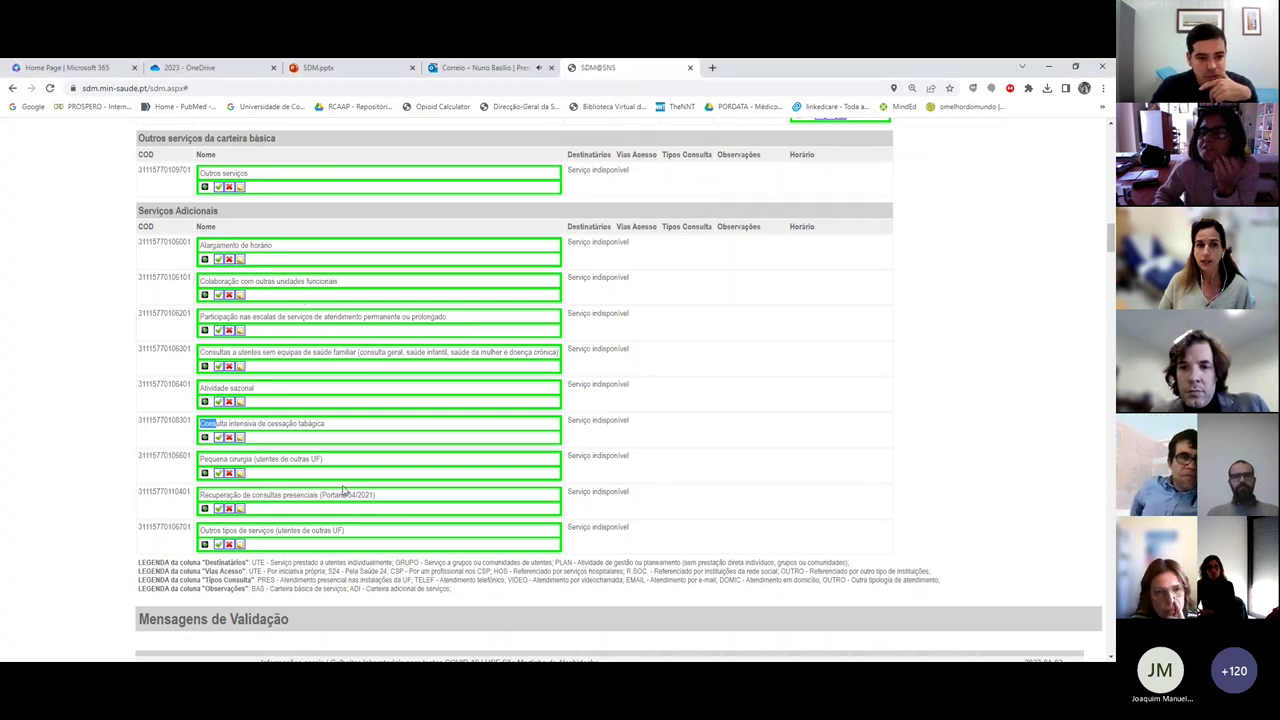
Step: Temporarily highlight part of Pequena cirurgia (utentes de outras UF) among the Serviços Adicionais, and return to the start of the Carteira de serviços
left_click_drag(249, 462, 312, 462)
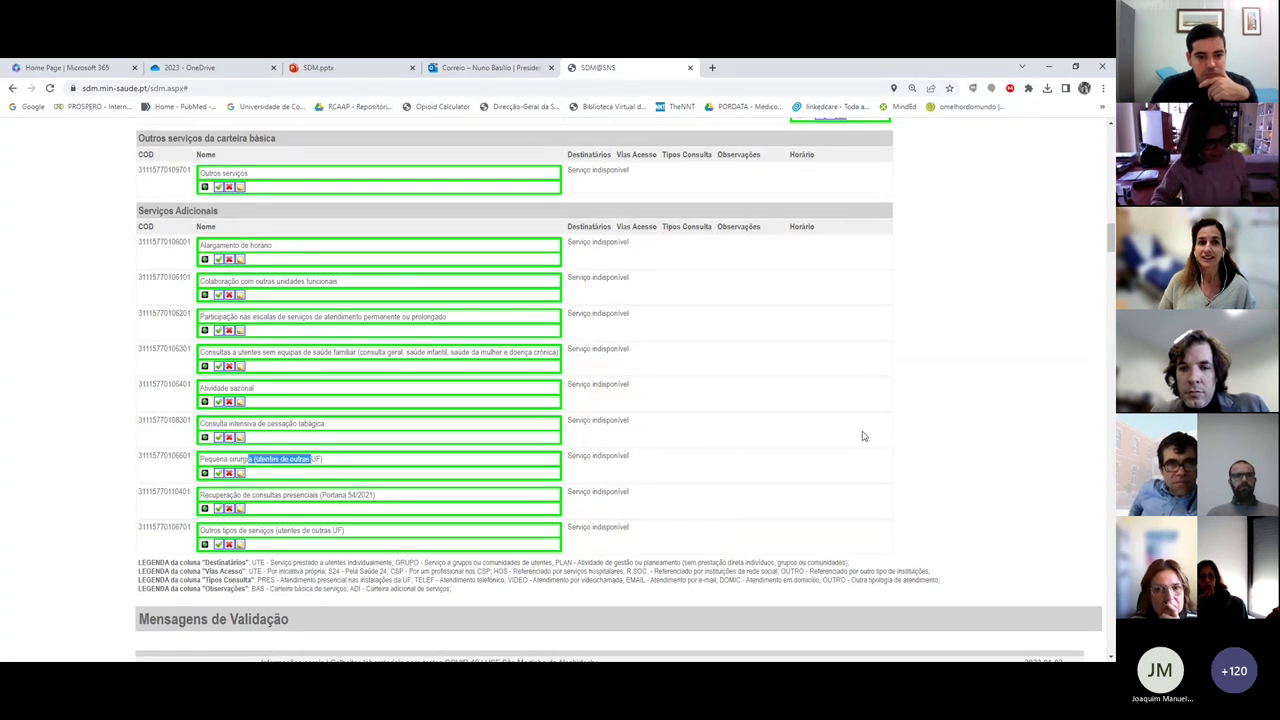
left_click(954, 418)
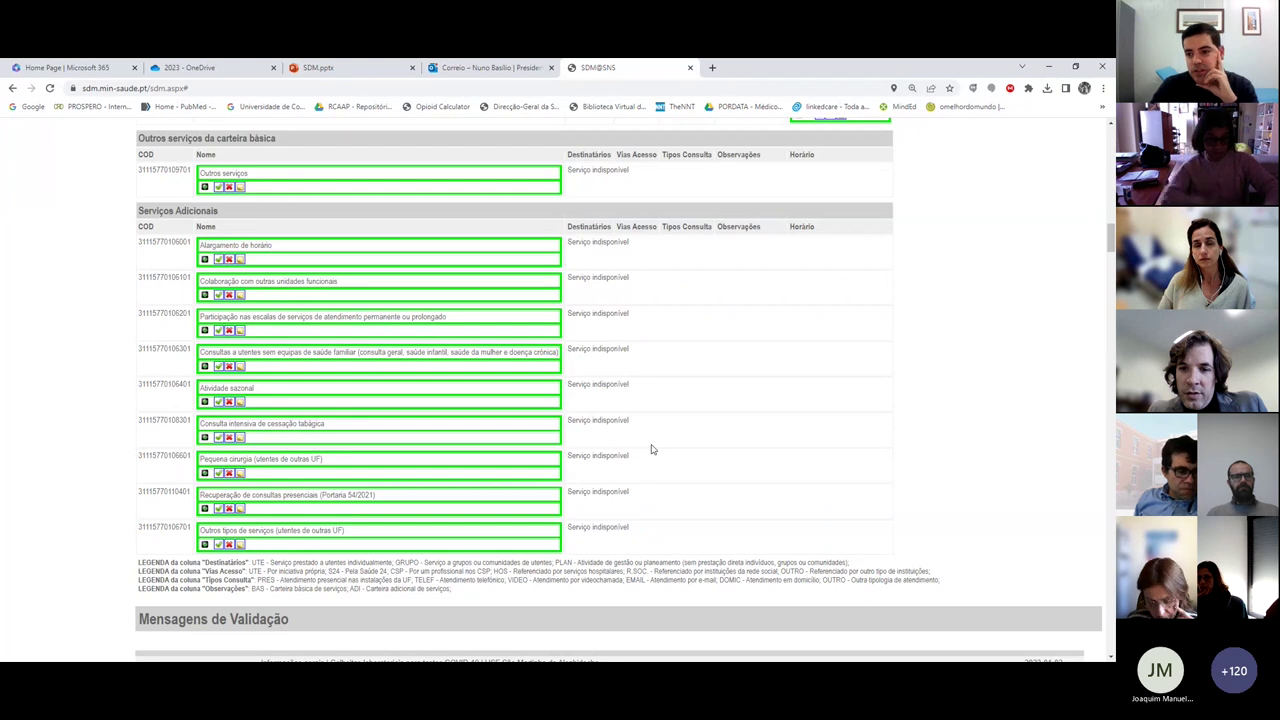
left_click_drag(1110, 242, 1111, 226)
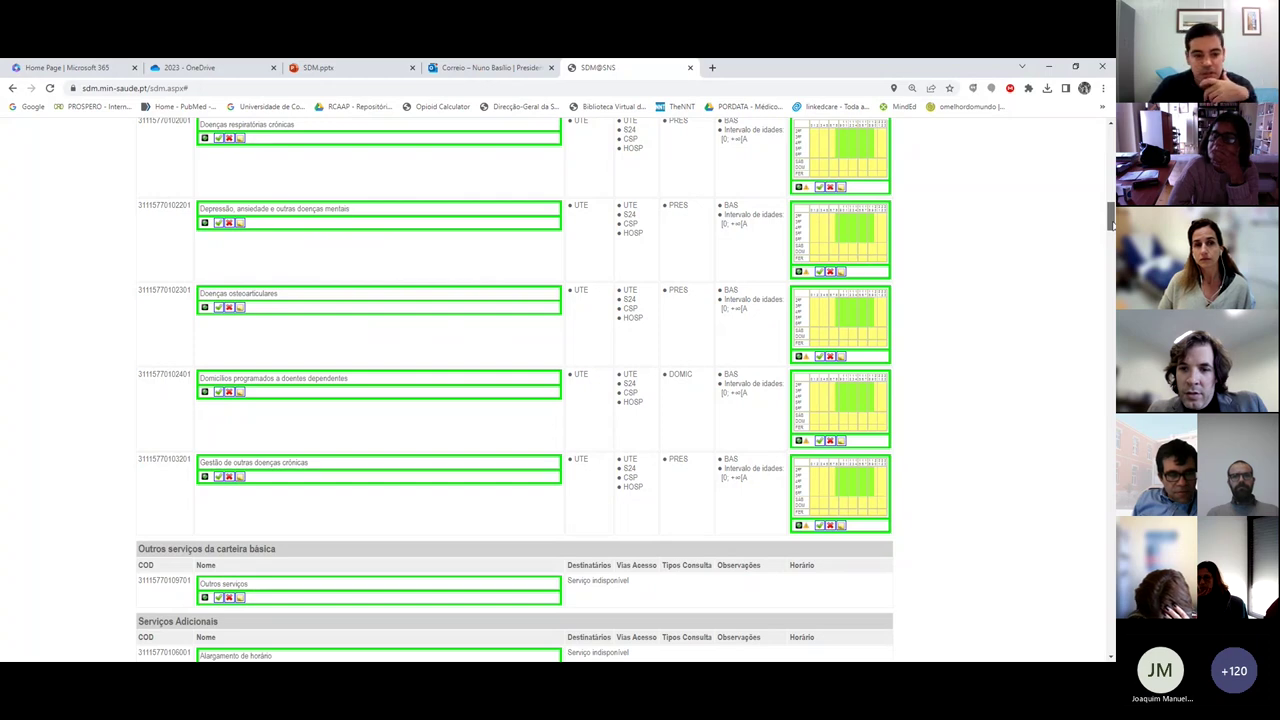
left_click_drag(1110, 226, 1111, 152)
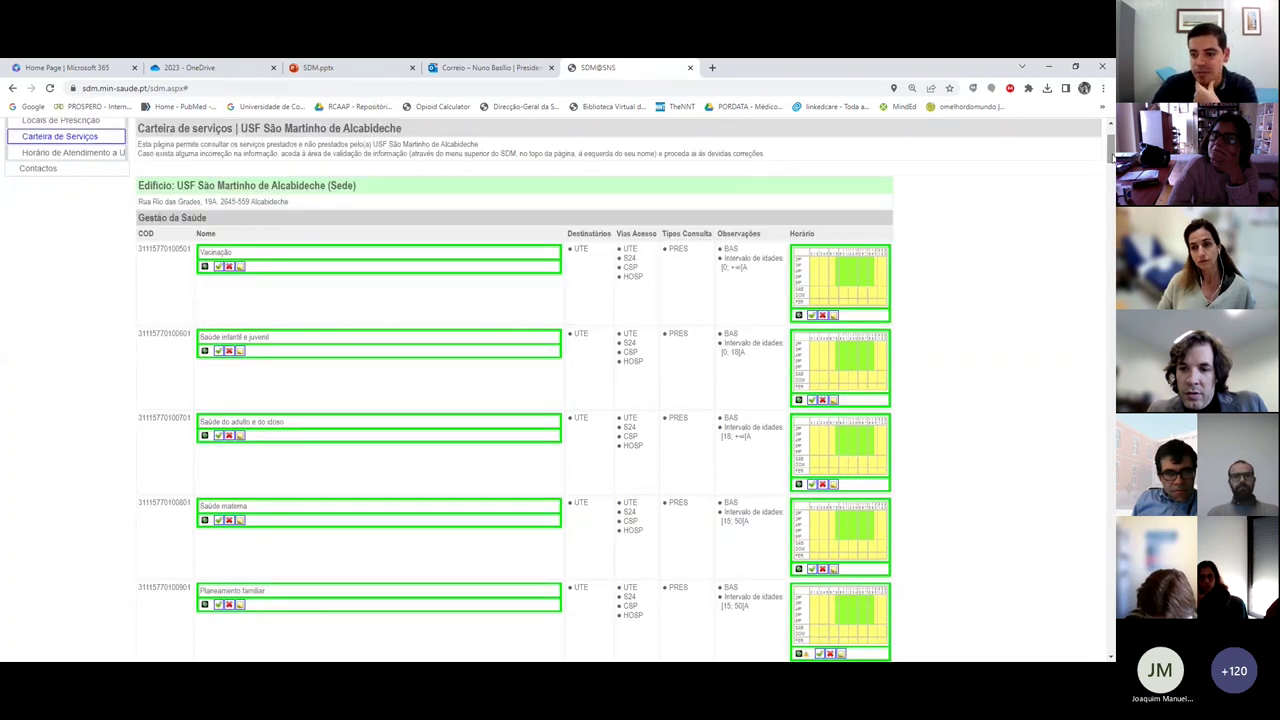
left_click_drag(1111, 155, 1111, 166)
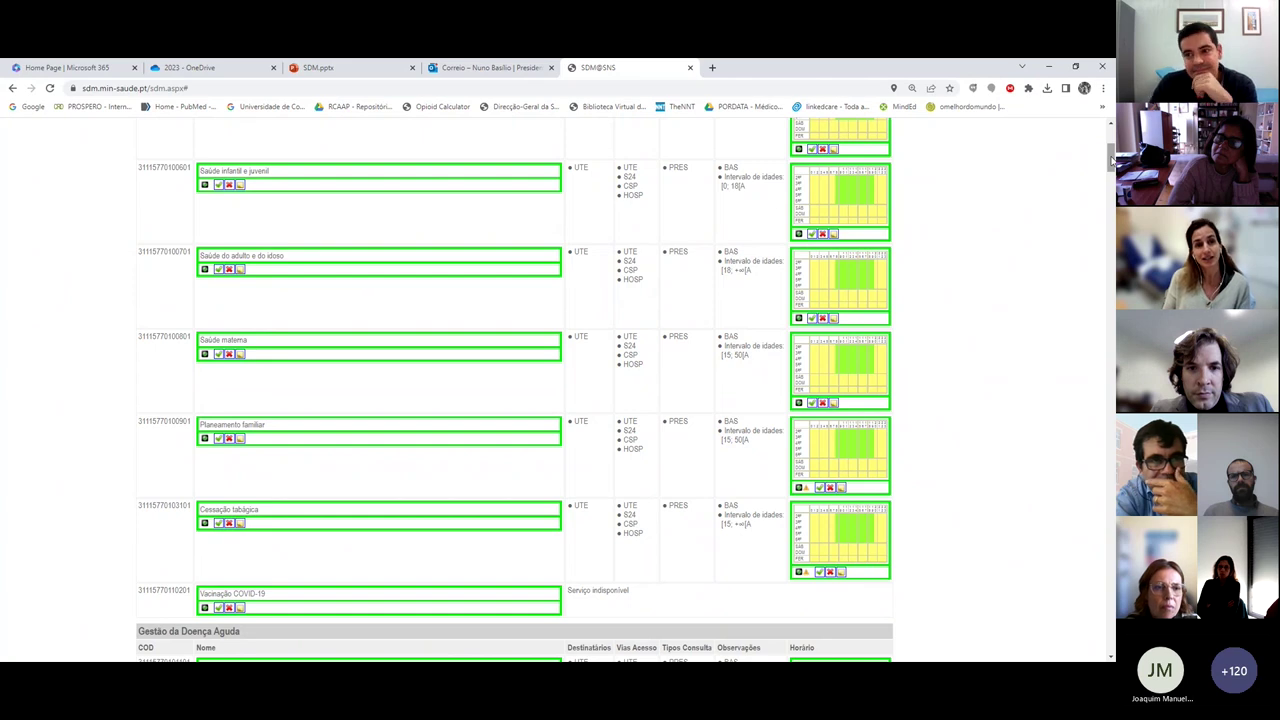
left_click_drag(1112, 160, 1111, 136)
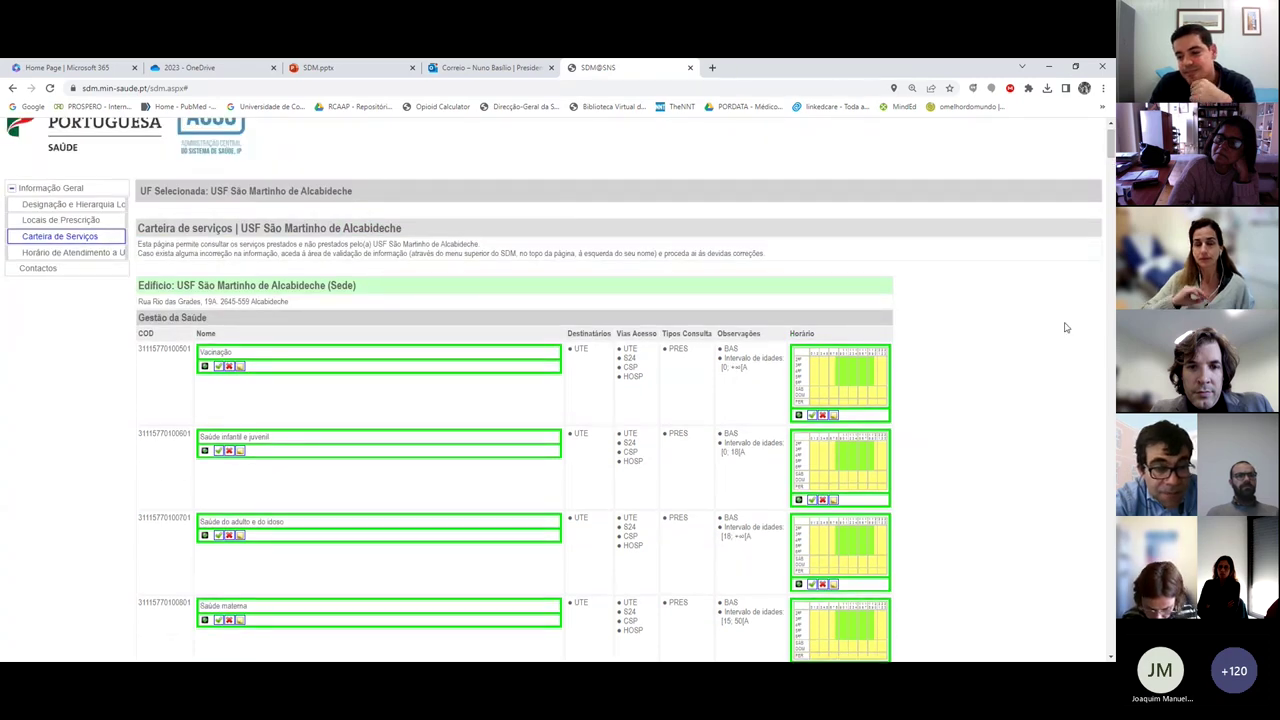
Step: Review the Gestão da Saúde services and the Gestão da Doença Aguda entries, comparing their consultation types, age ranges and schedules
scroll(1024, 496, "down", 2)
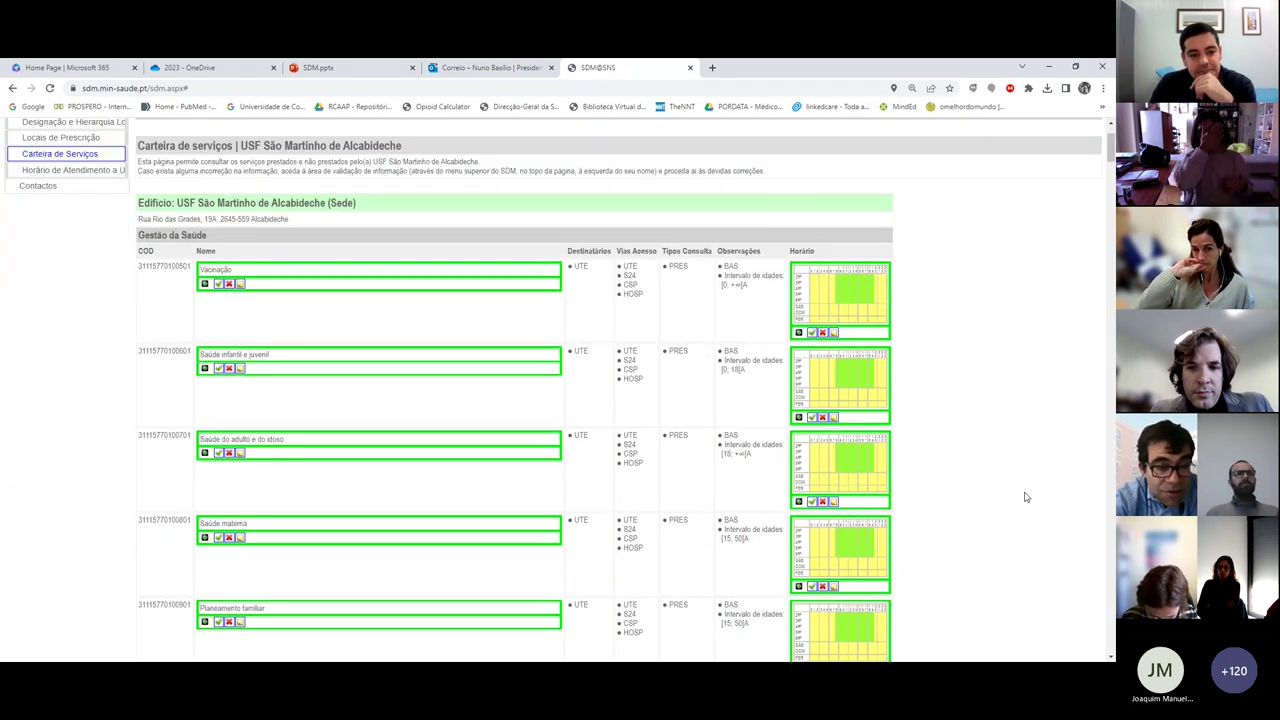
scroll(1024, 496, "down", 1)
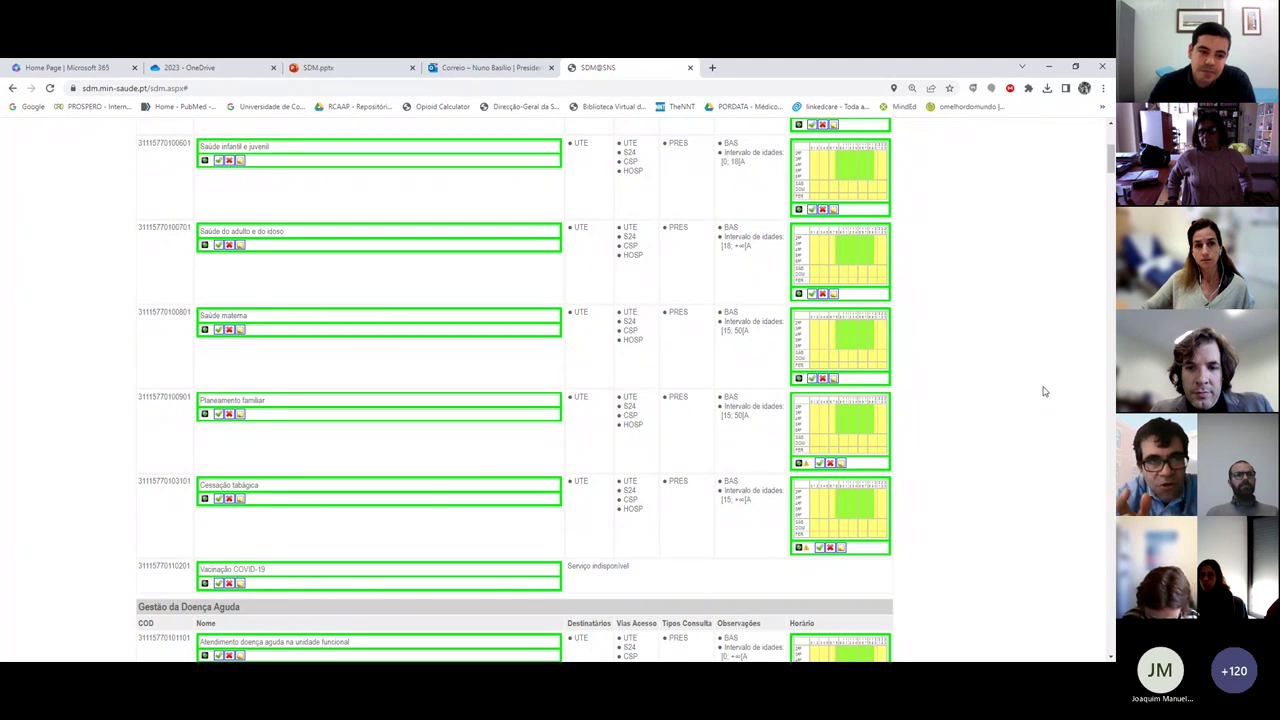
scroll(1039, 393, "down", 1)
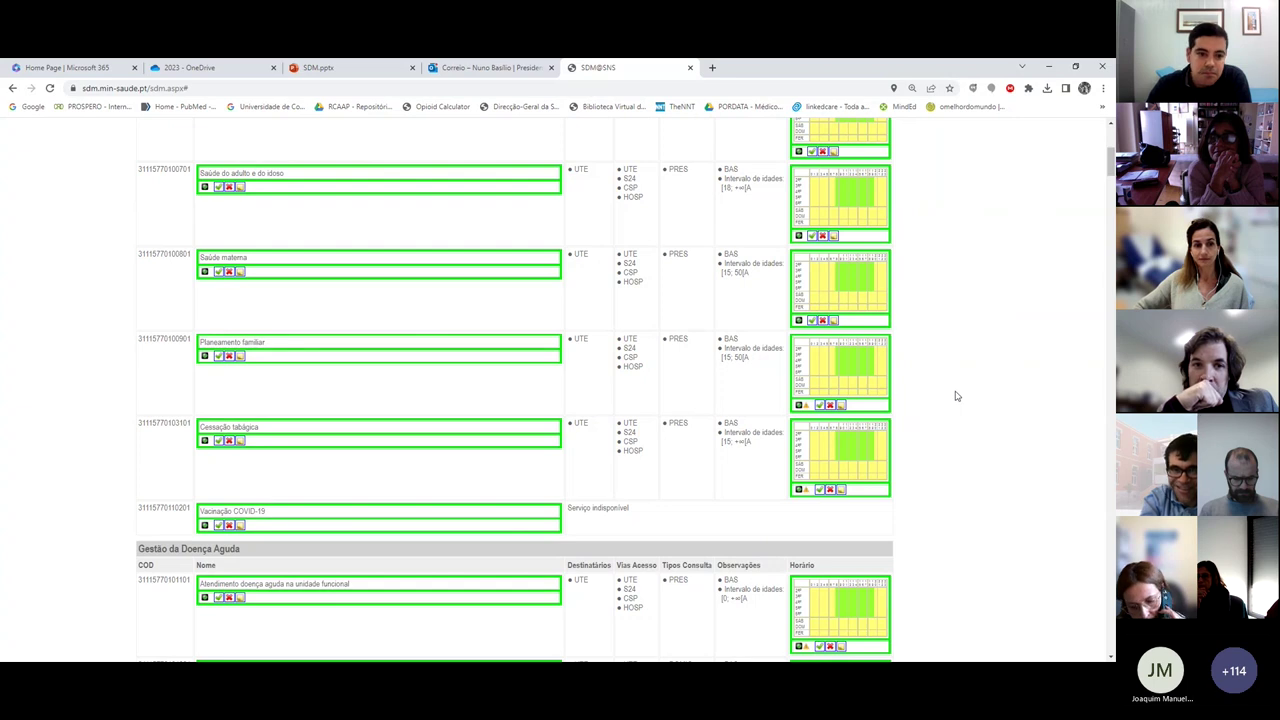
scroll(955, 396, "up", 1)
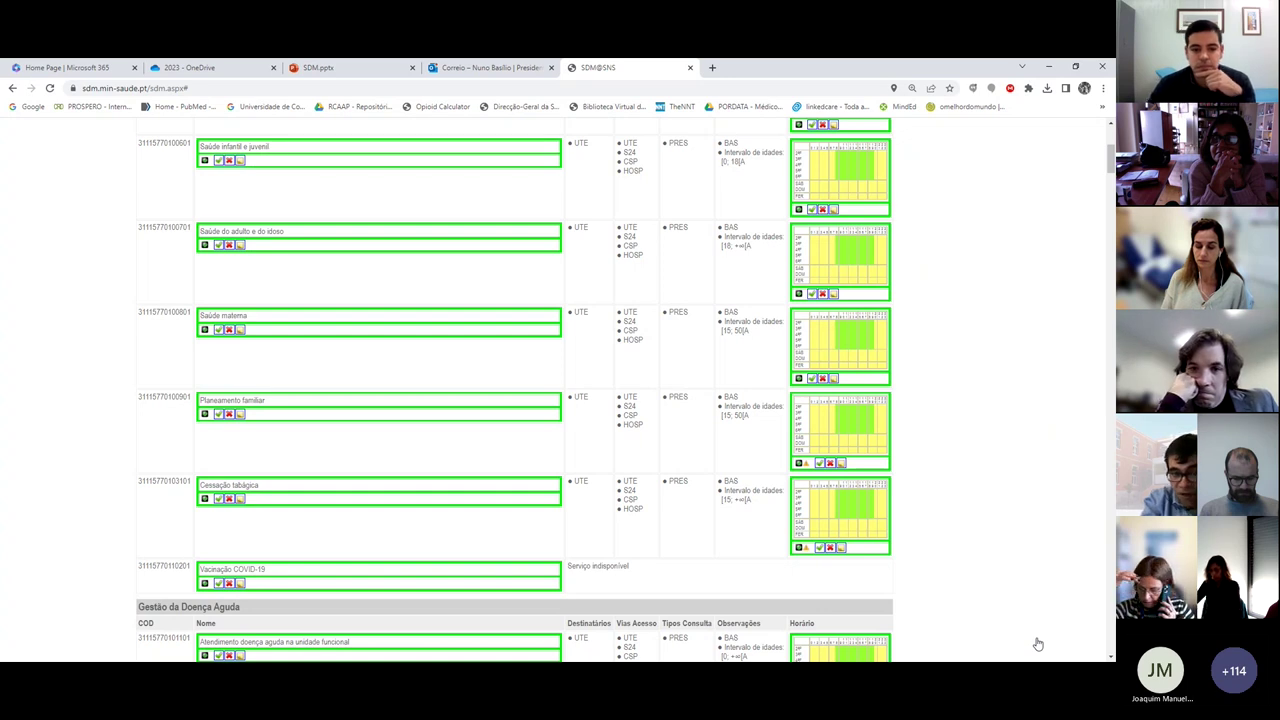
scroll(997, 393, "down", 2)
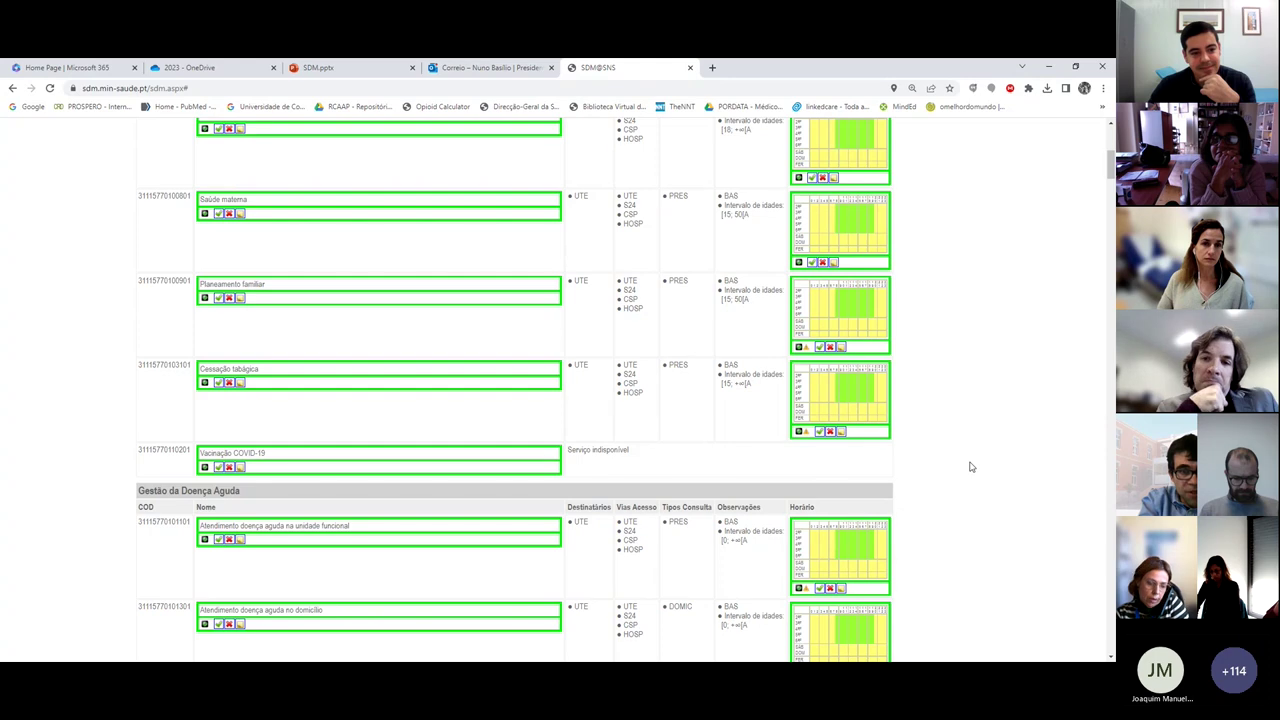
scroll(970, 467, "down", 1)
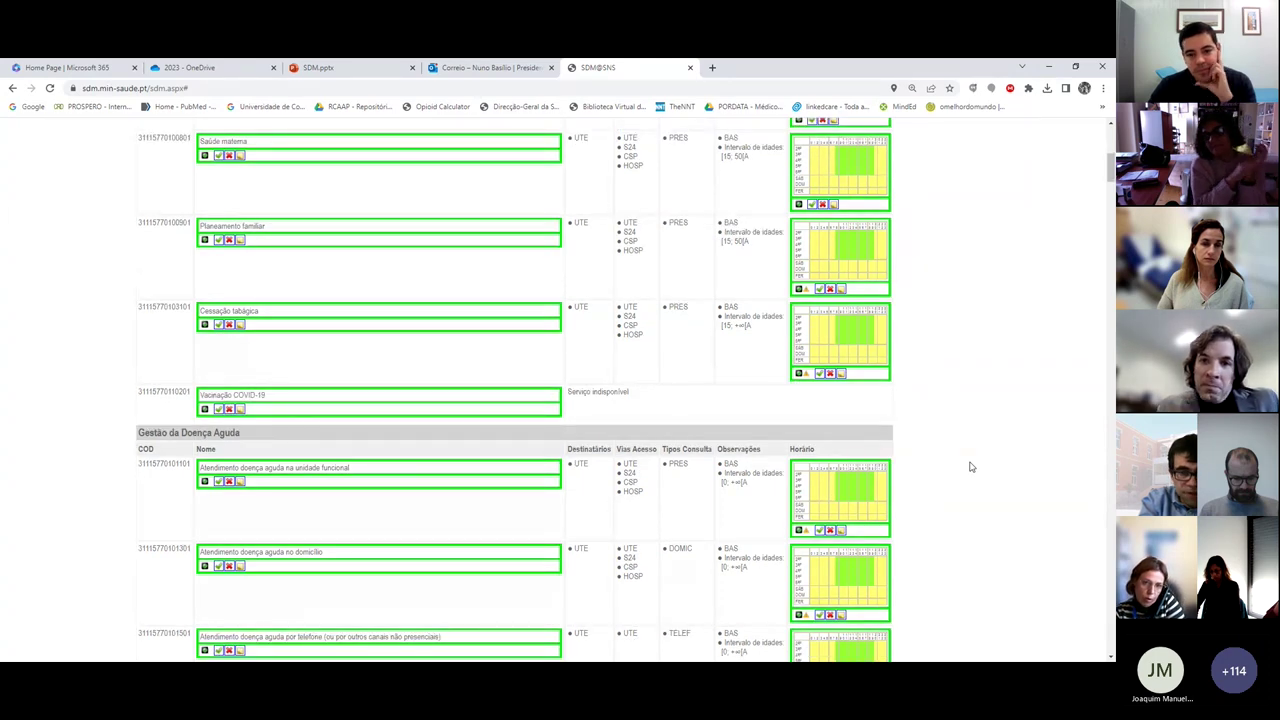
scroll(970, 467, "down", 2)
scroll(970, 467, "down", 1)
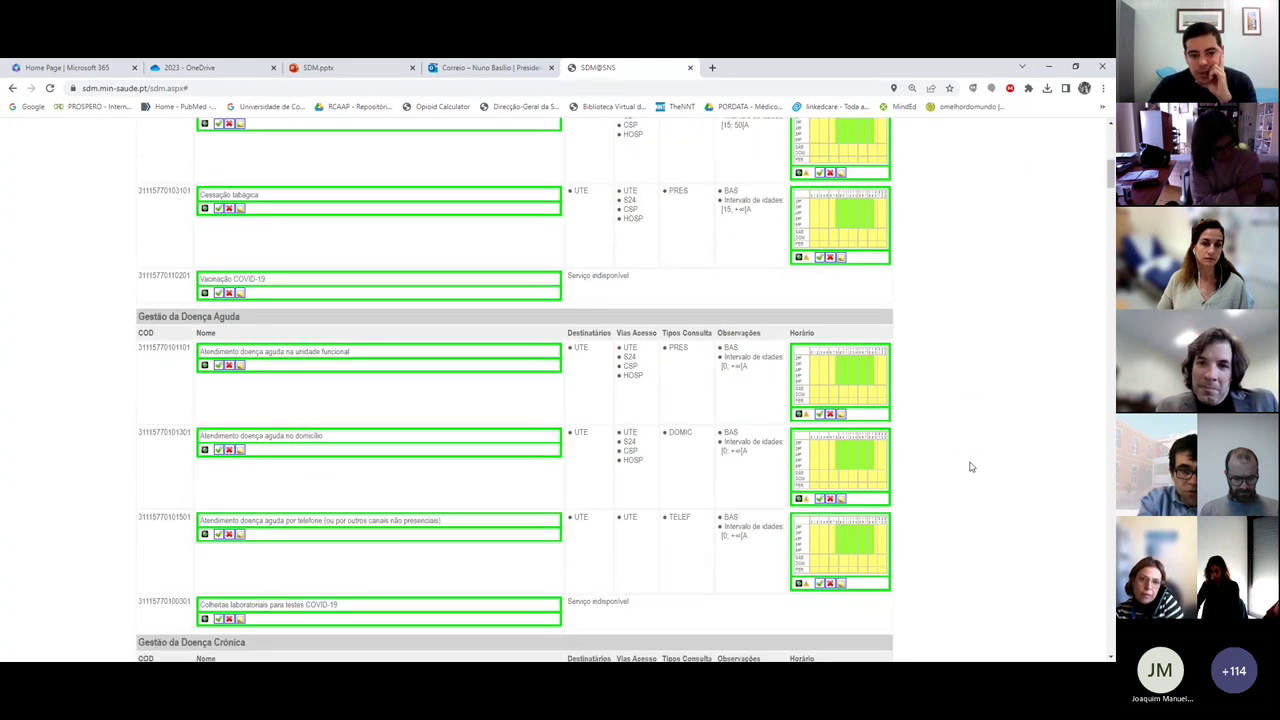
scroll(970, 467, "down", 2)
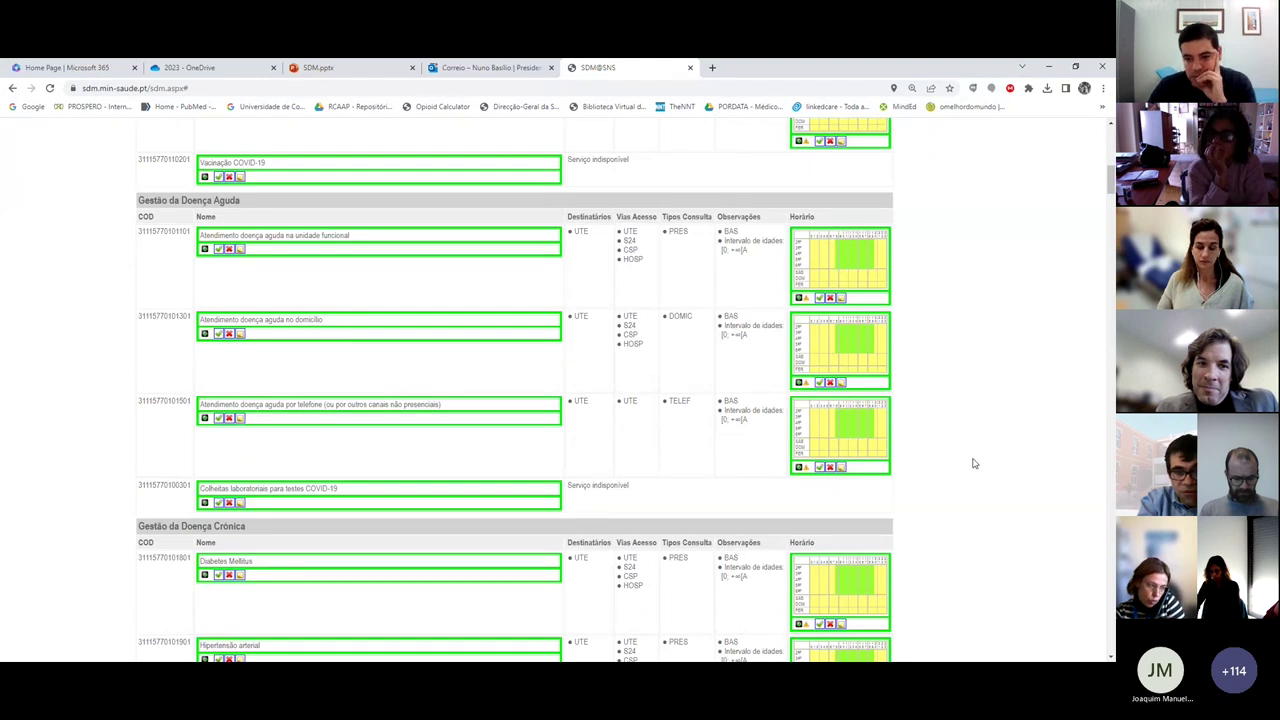
scroll(970, 465, "down", 1)
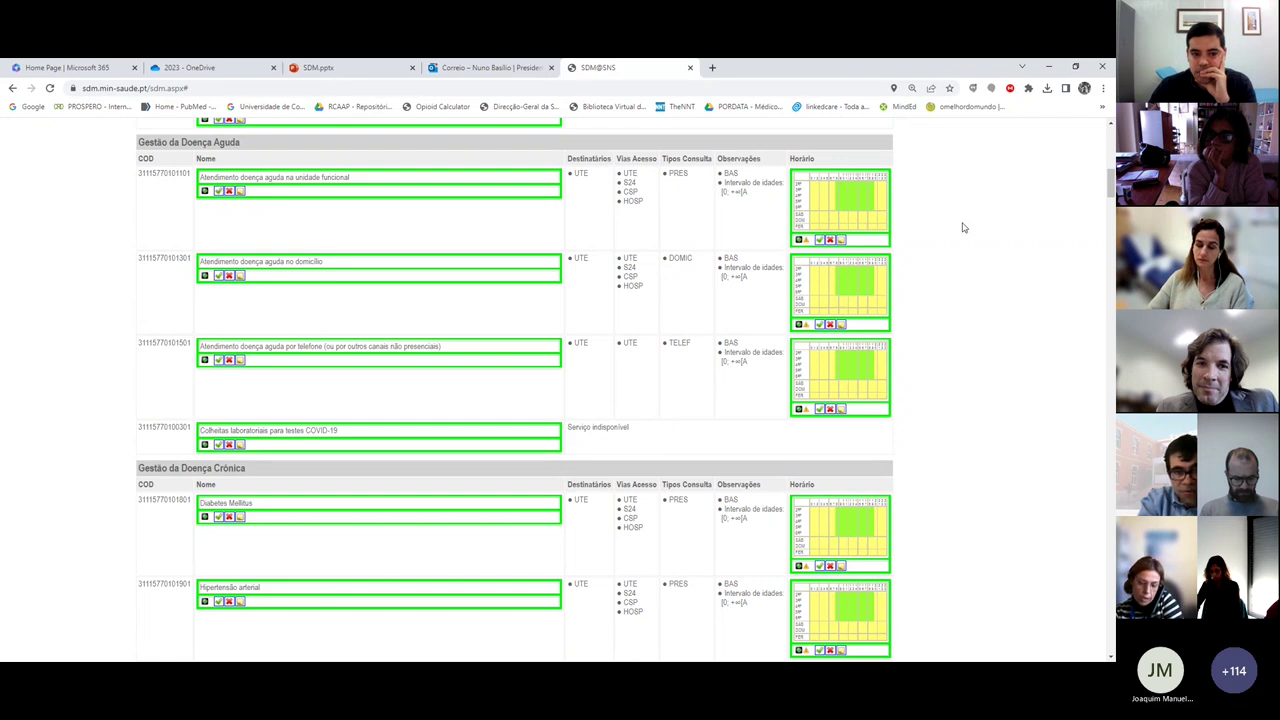
scroll(998, 265, "up", 1)
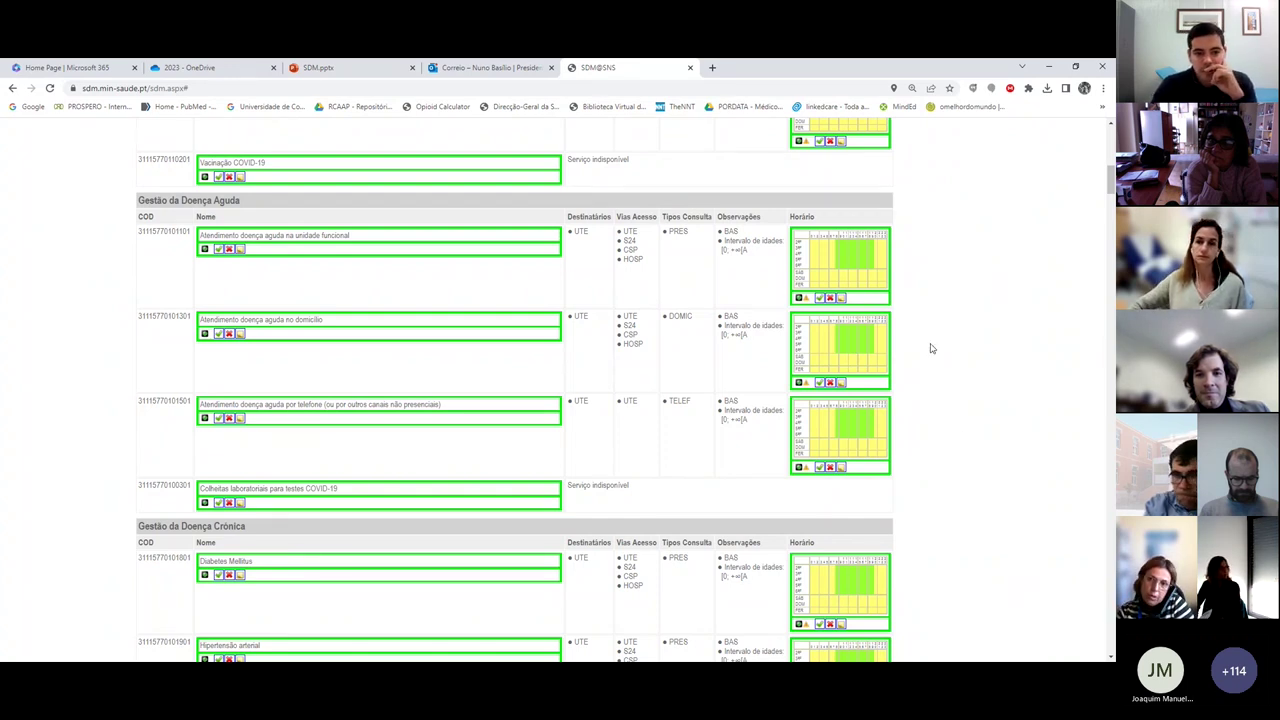
Step: Examine the Gestão da Doença Crónica services and the availability of the Serviços Adicionais, and return to the Vacinação entry
scroll(930, 348, "down", 4)
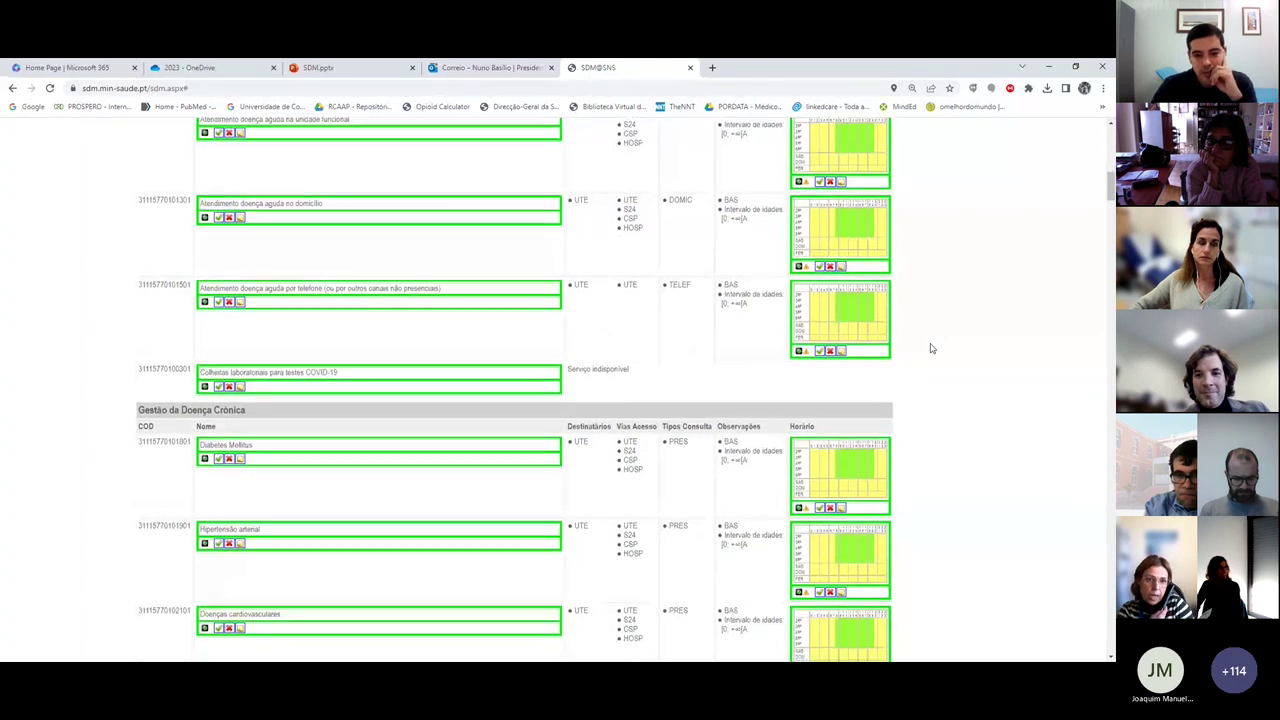
scroll(881, 331, "down", 3)
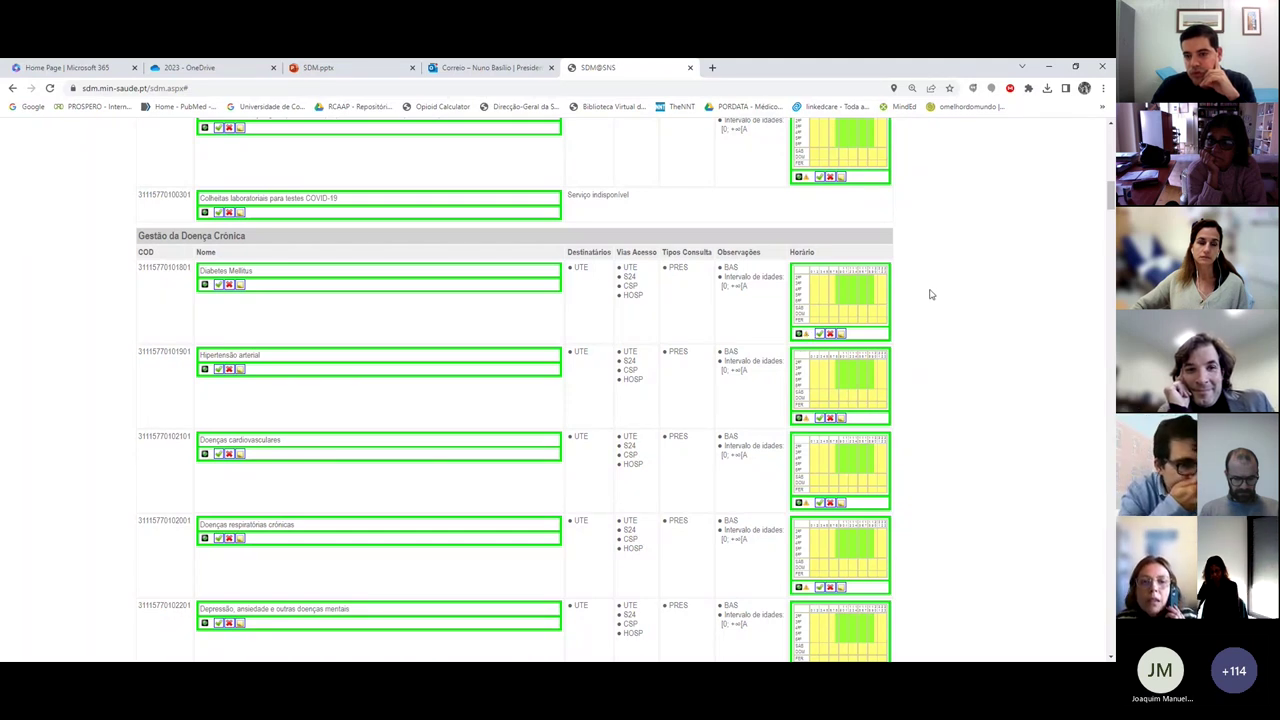
scroll(935, 289, "up", 3)
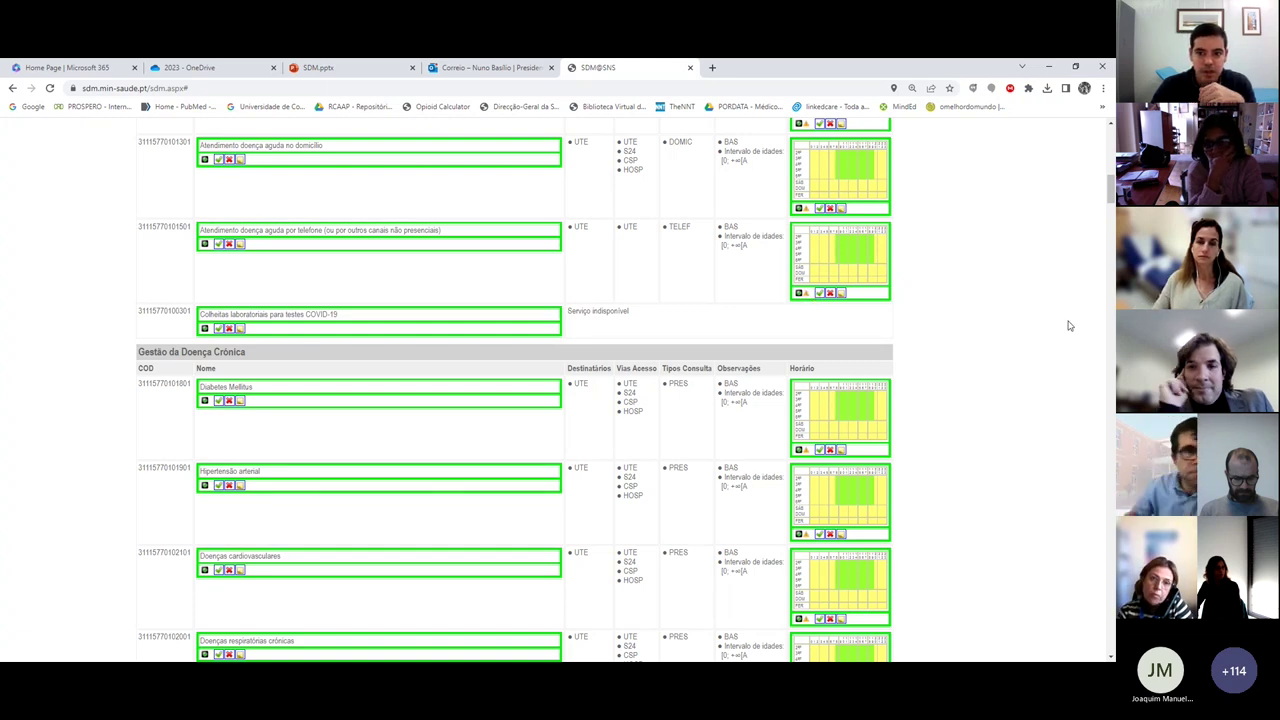
scroll(991, 400, "down", 1)
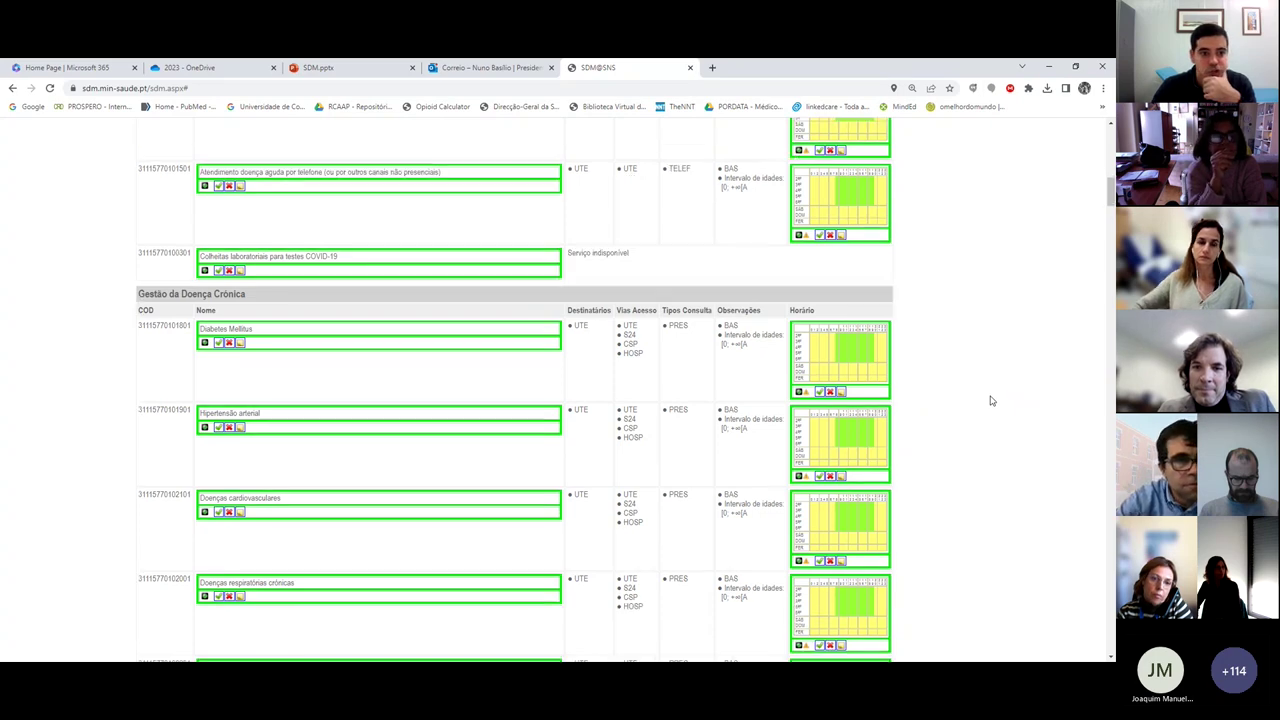
scroll(111, 451, "down", 4)
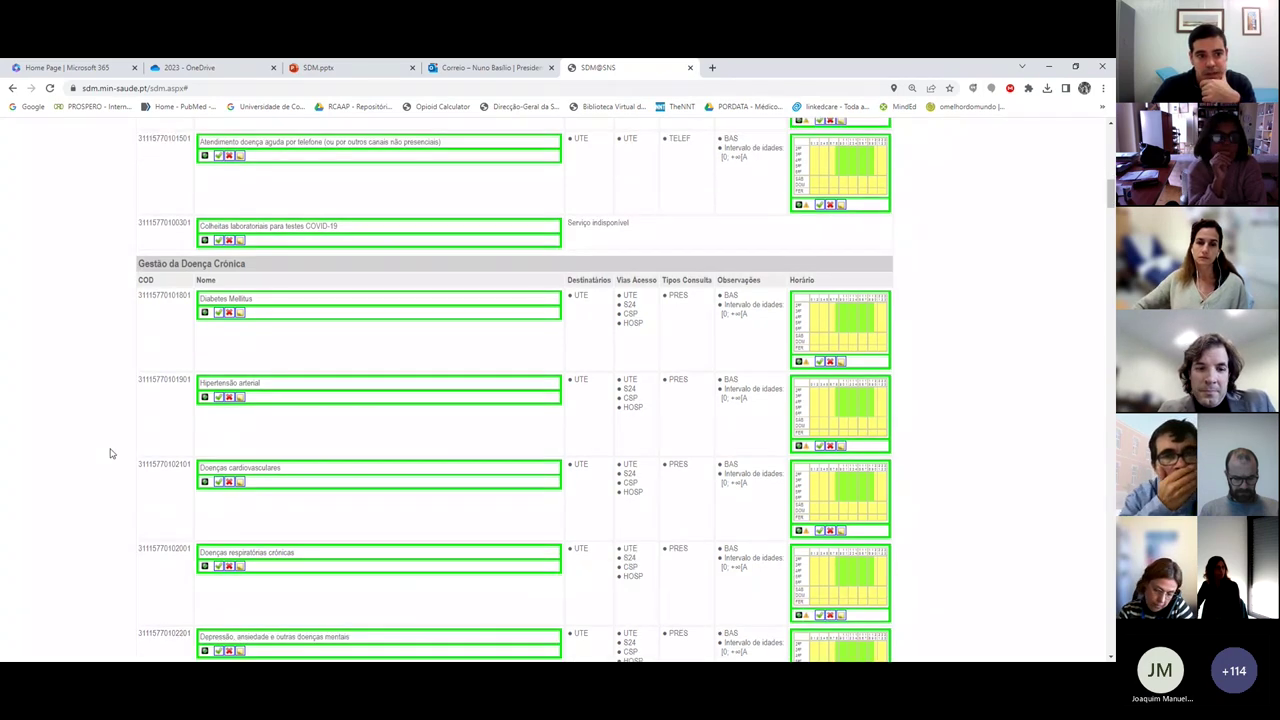
scroll(117, 300, "down", 10)
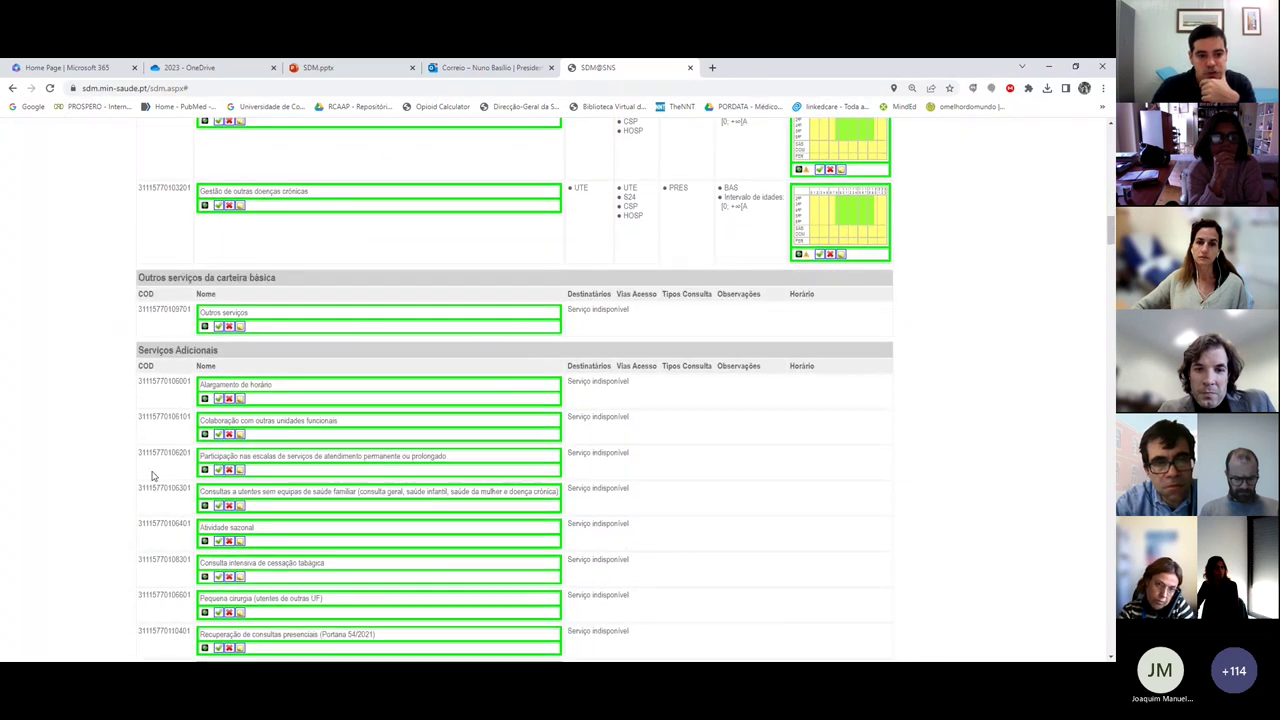
scroll(153, 476, "down", 3)
scroll(720, 271, "up", 2)
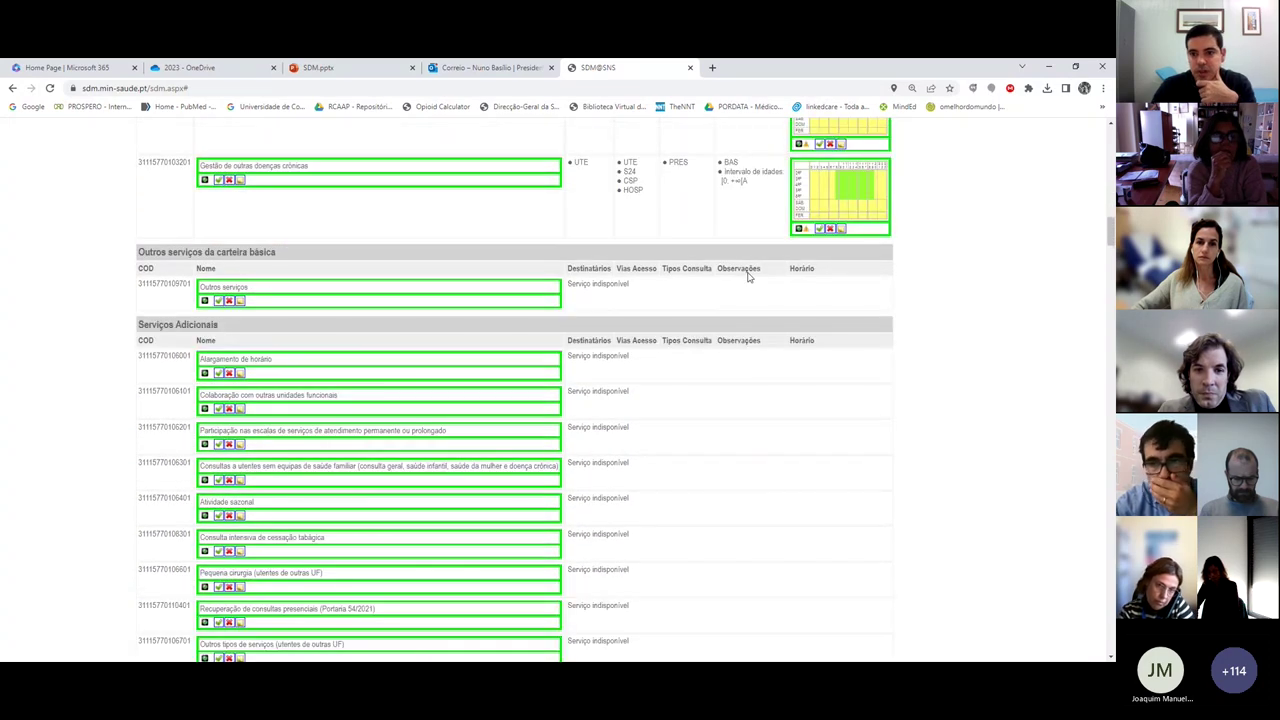
scroll(748, 277, "up", 10)
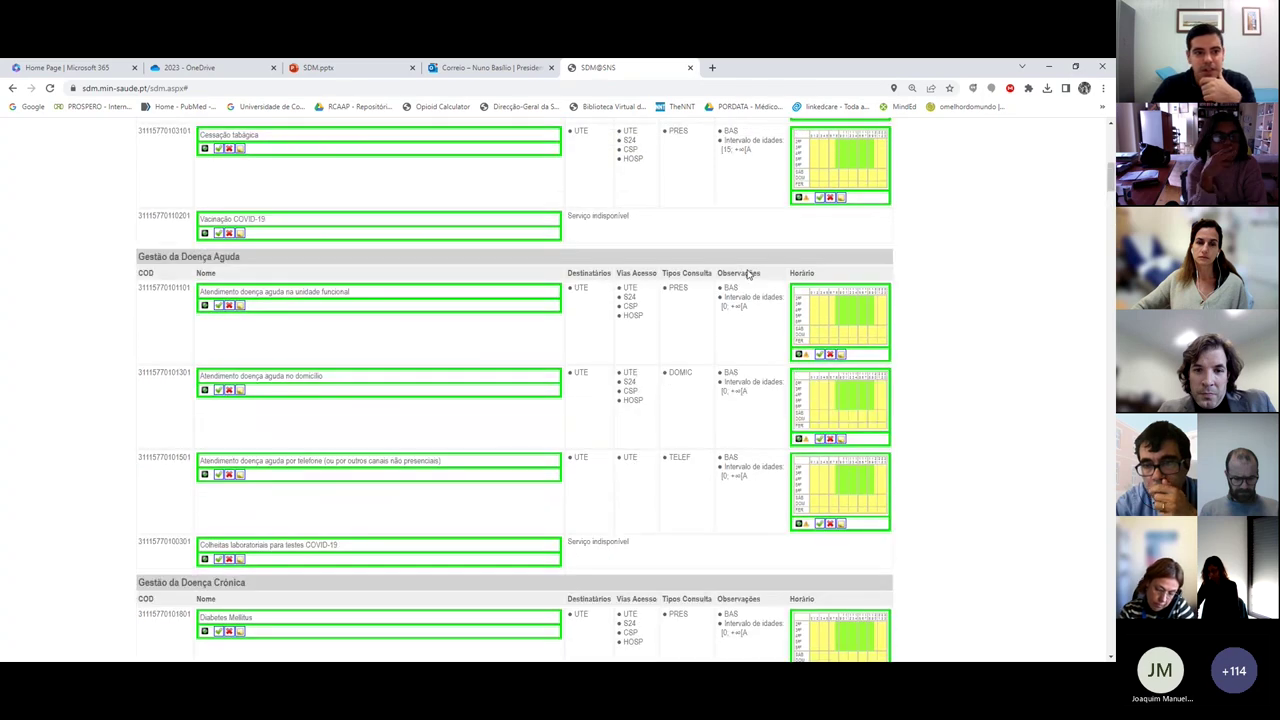
scroll(640, 260, "up", 3)
scroll(527, 330, "up", 5)
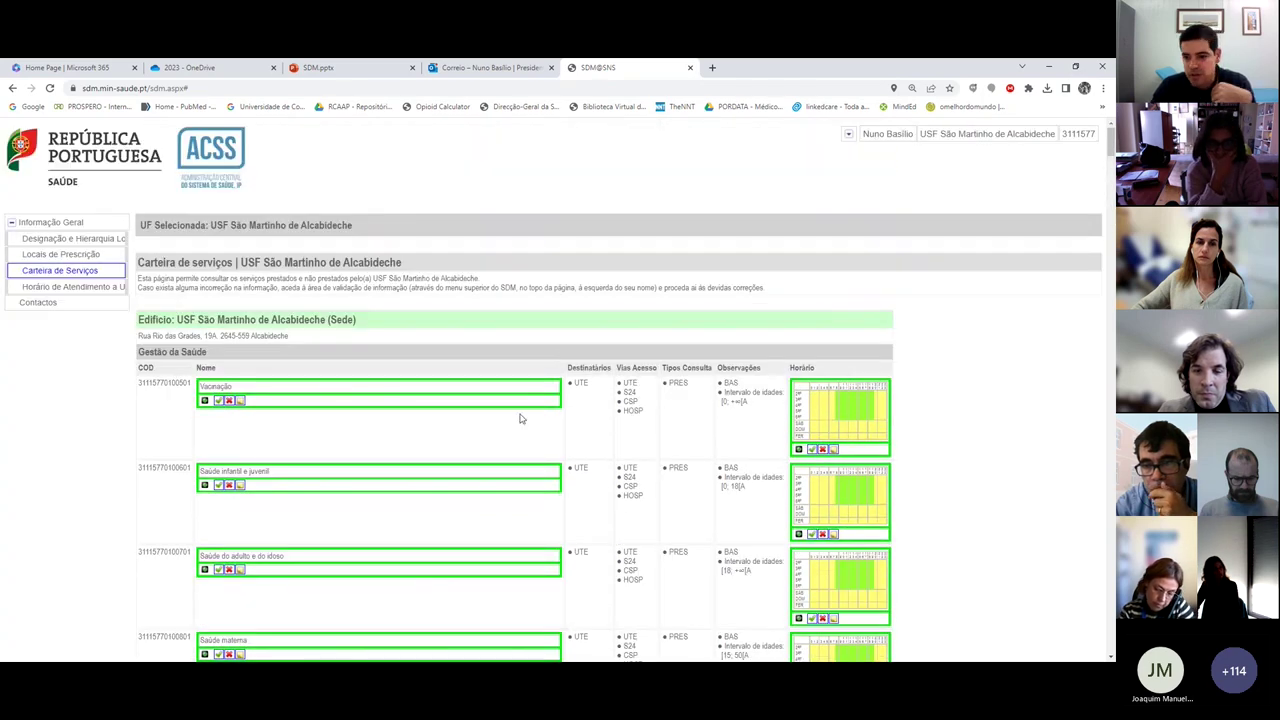
Step: Open the Vacinação service's schedule form and review its registered history and the weekday blocks under Novo Horário
left_click(834, 450)
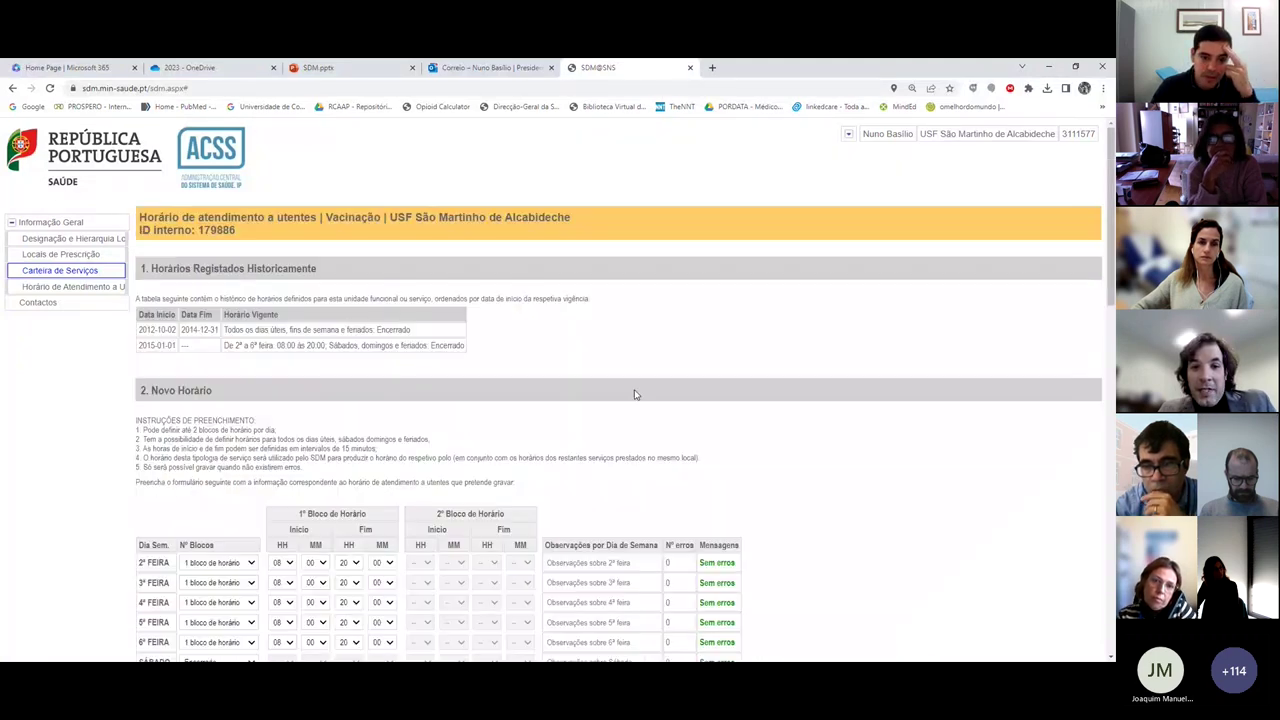
scroll(620, 430, "down", 2)
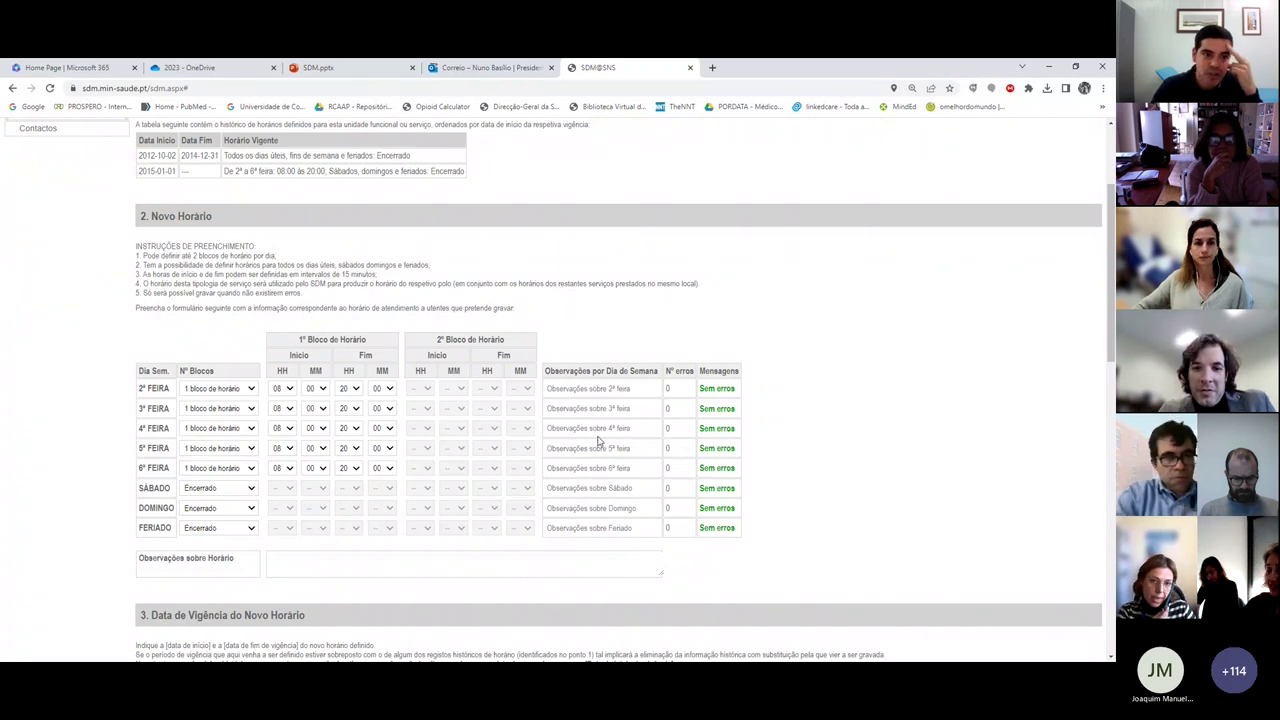
scroll(580, 440, "up", 2)
Step: Open the unit's Ficha de Caracterização and view the hierarchy timeline under Locais de Prescrição
left_click(848, 134)
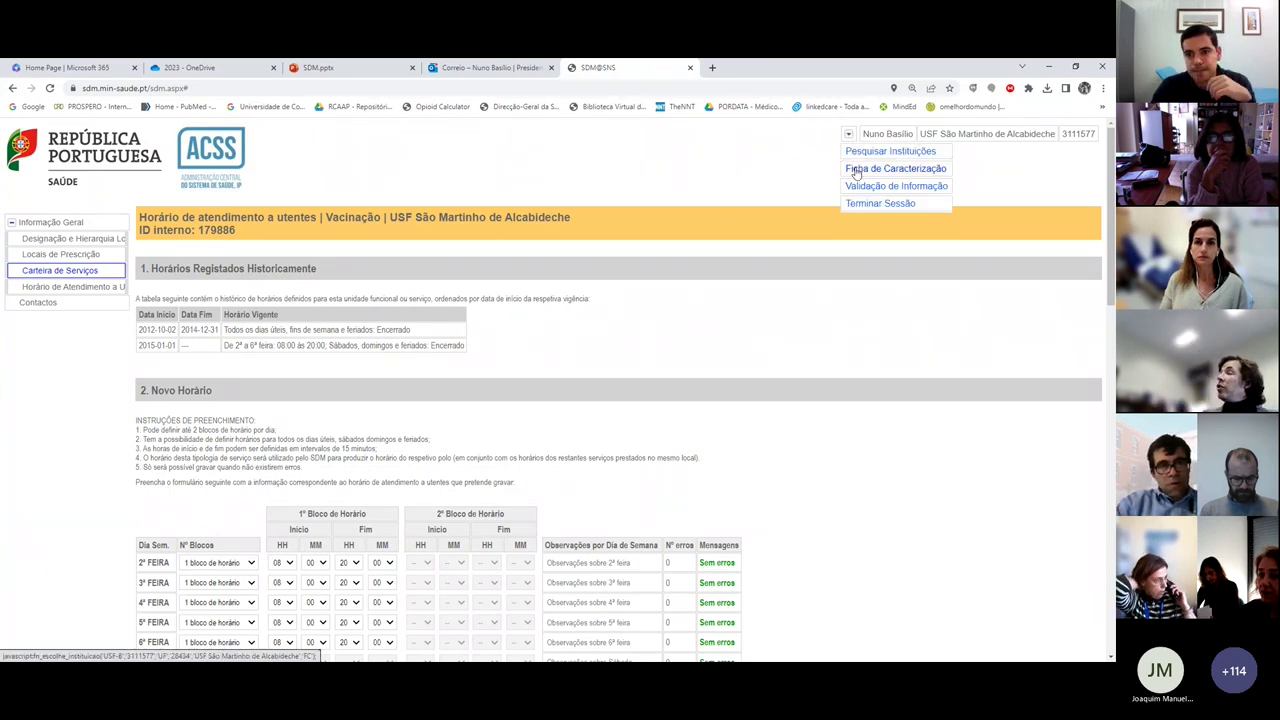
left_click(856, 169)
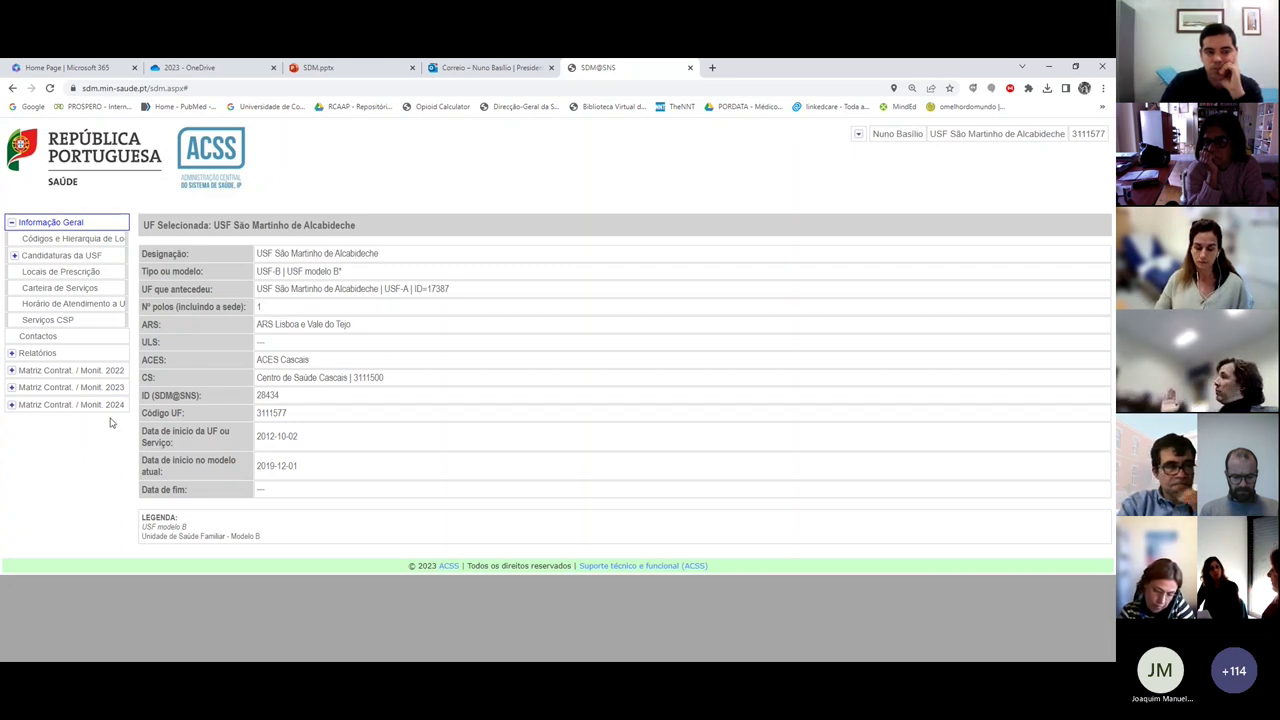
left_click(68, 274)
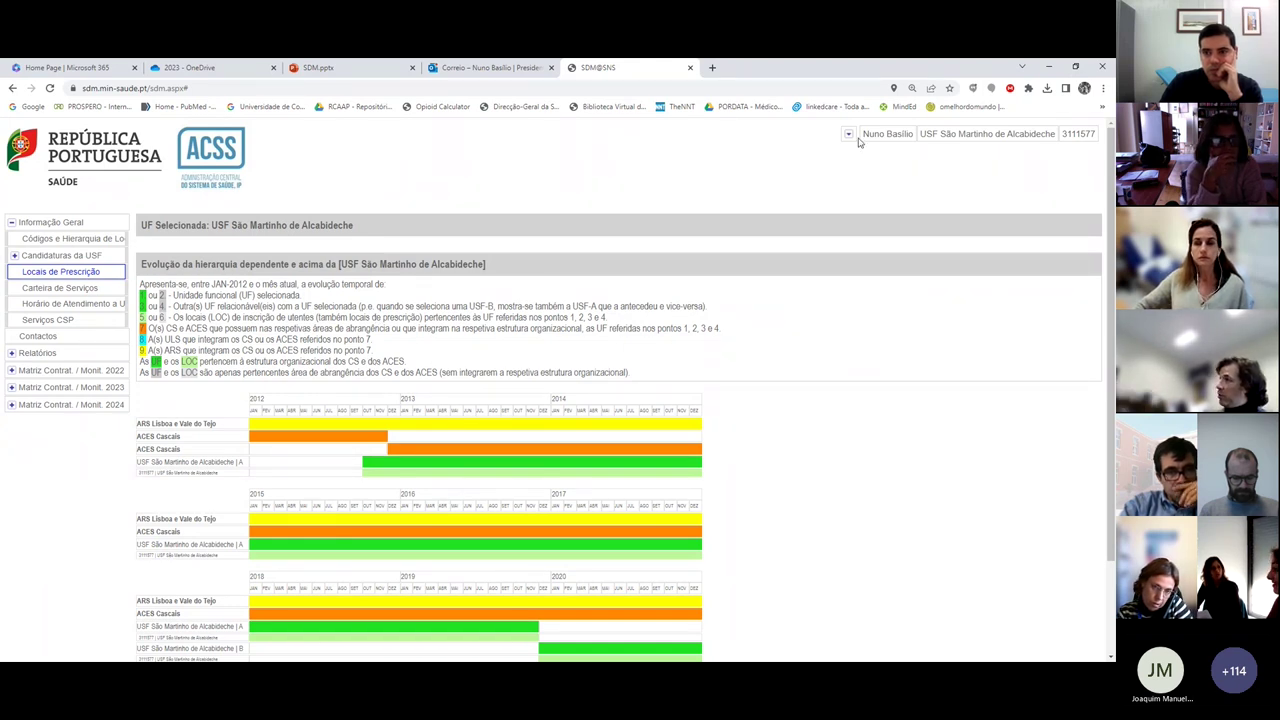
Step: Switch to the unit's Validação de Informação and examine the Locais de Prescrição timeline, its validation markers and the Mensagens de Validação
left_click(50, 222)
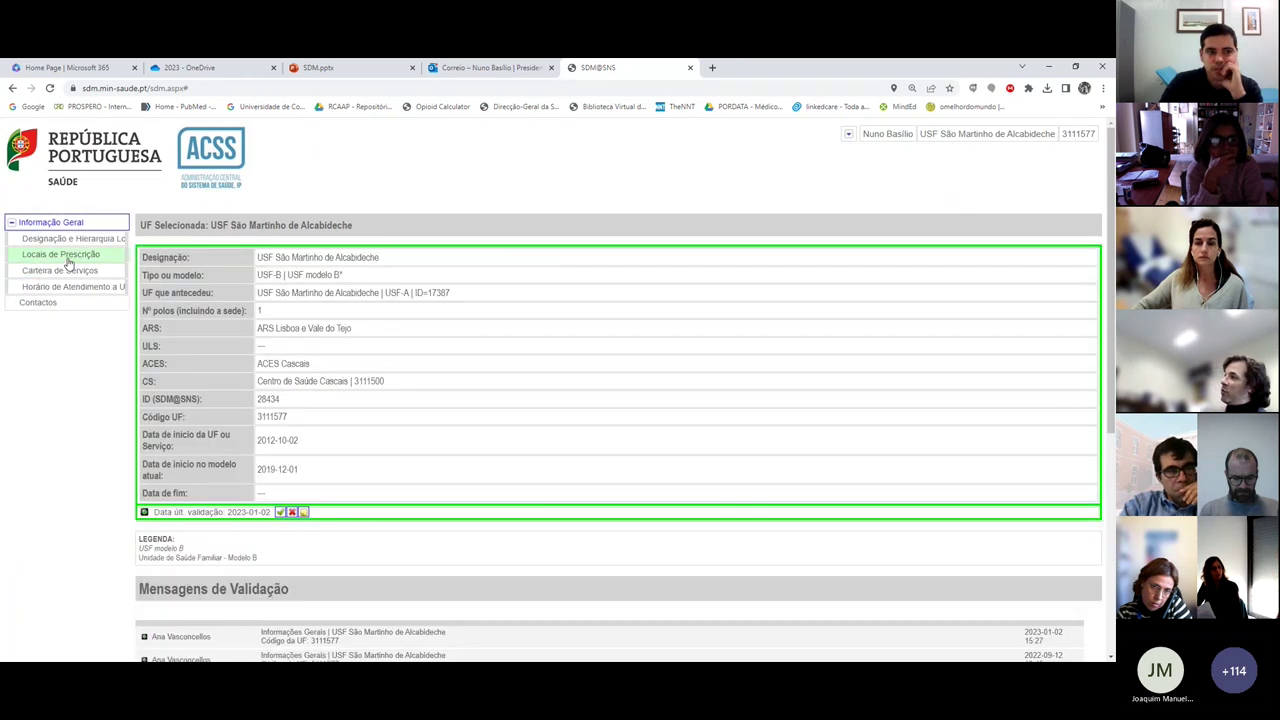
left_click(66, 257)
scroll(640, 378, "down", 2)
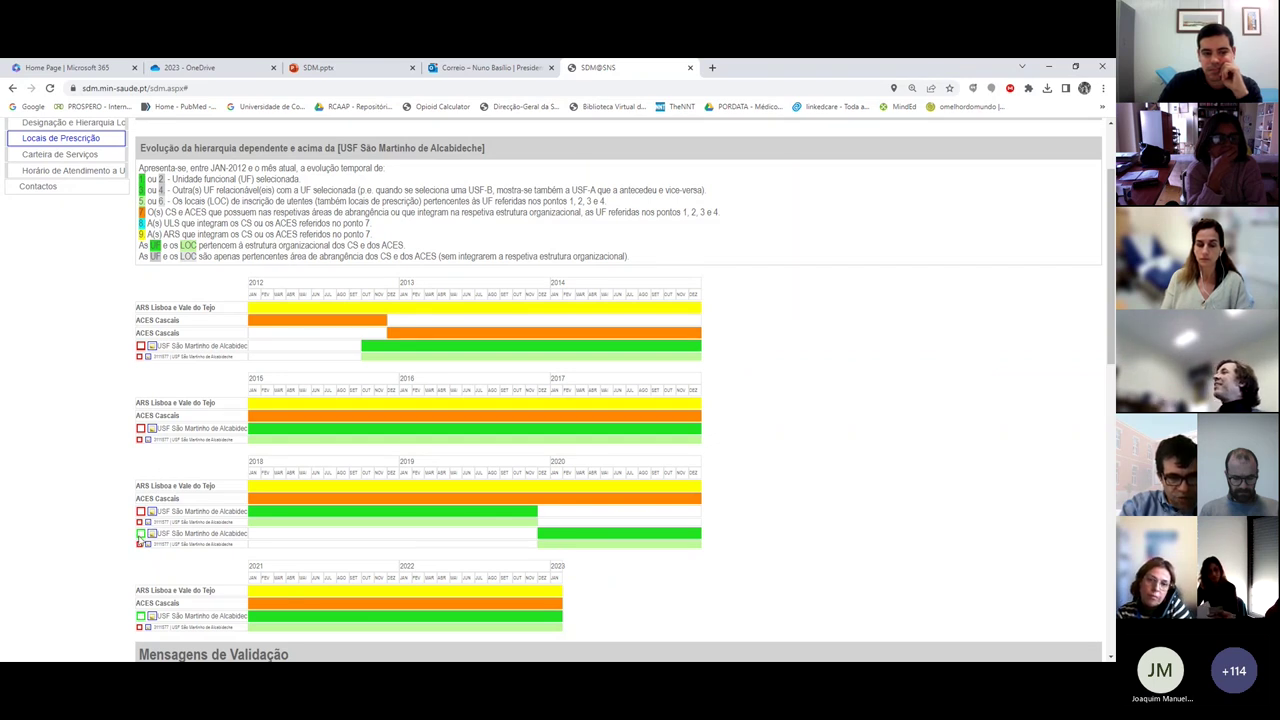
scroll(29, 546, "down", 1)
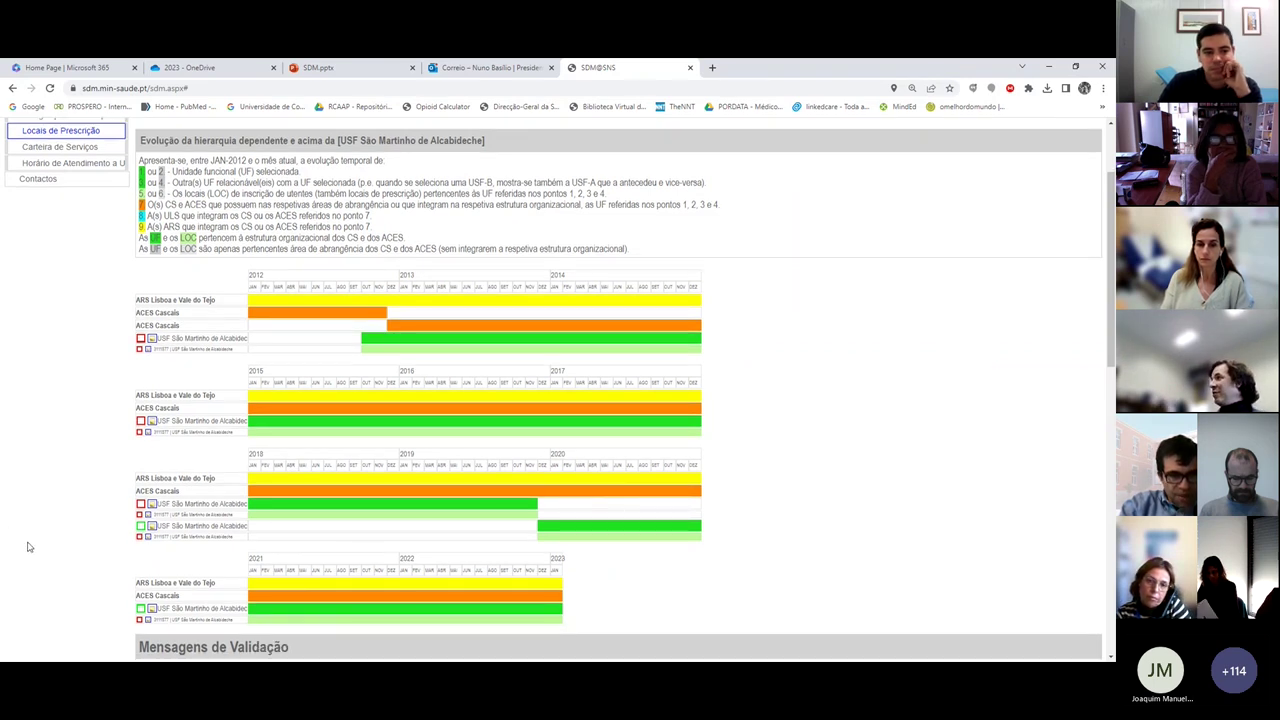
scroll(29, 546, "down", 1)
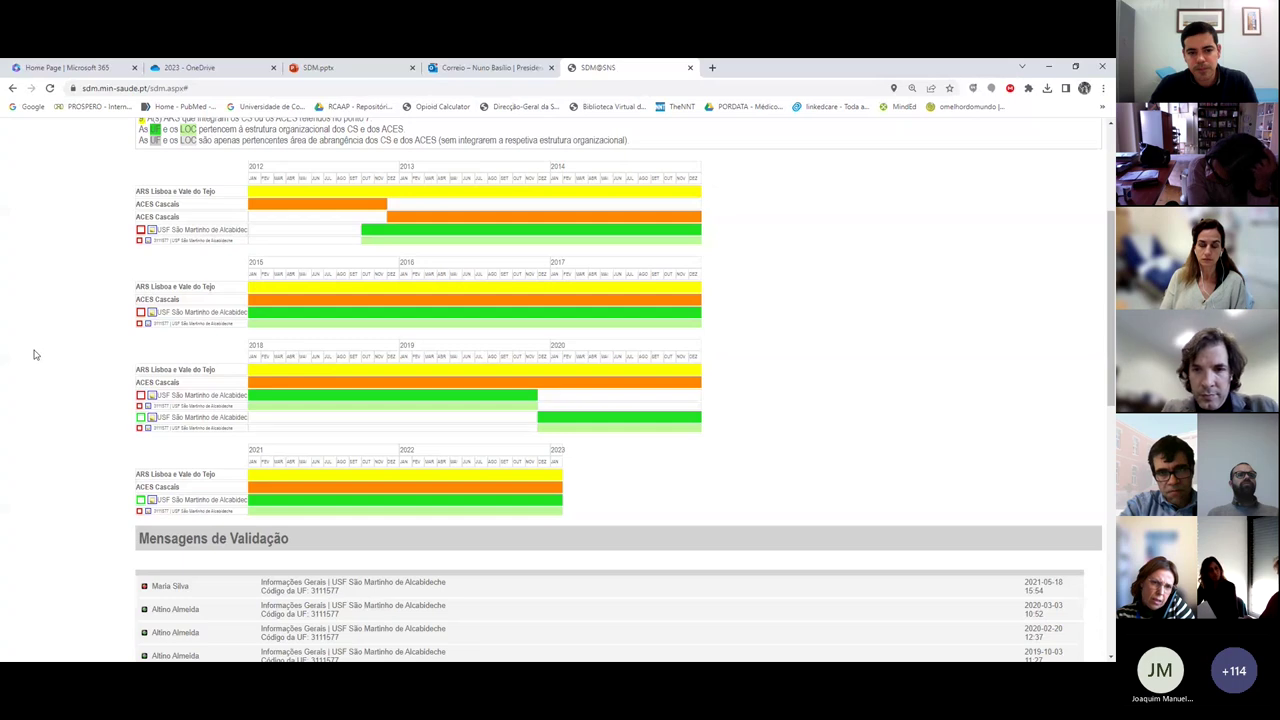
scroll(33, 354, "up", 3)
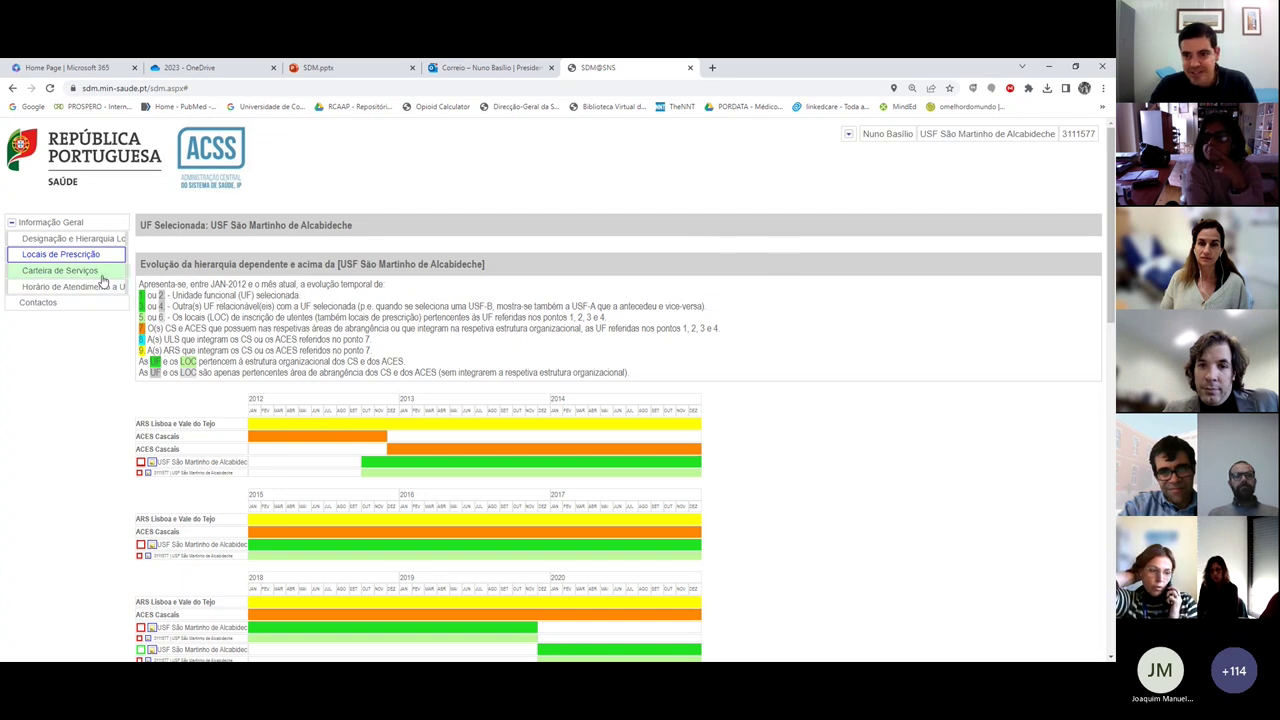
Step: Return to the ACES Cascais institution list and open the Ficha de Caracterização of UCC Cascais Care
left_click(850, 134)
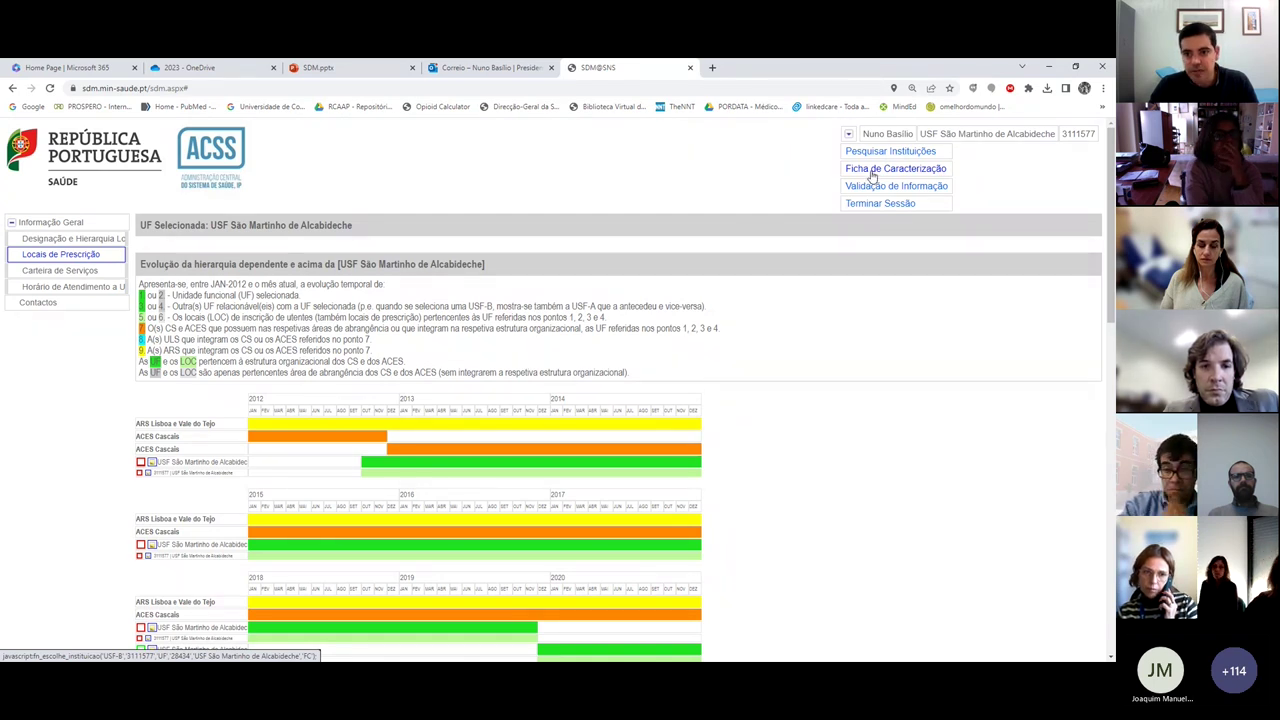
left_click(872, 170)
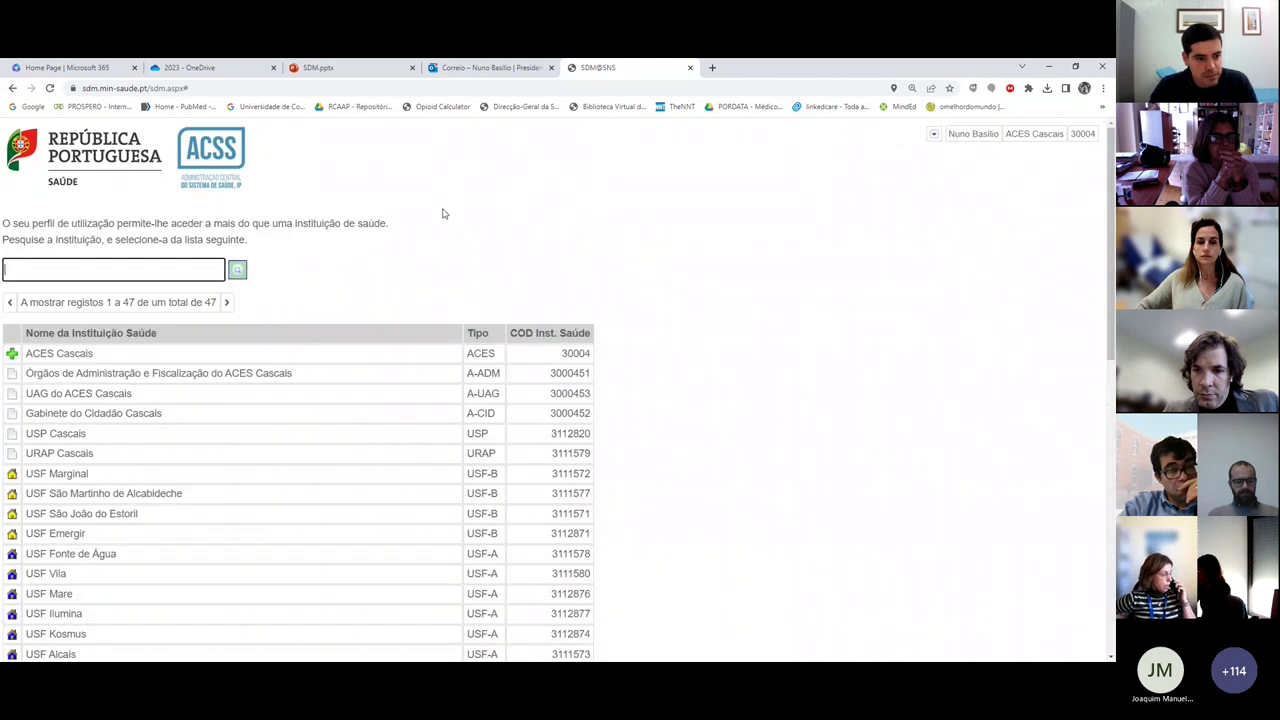
scroll(306, 360, "down", 3)
scroll(300, 364, "down", 2)
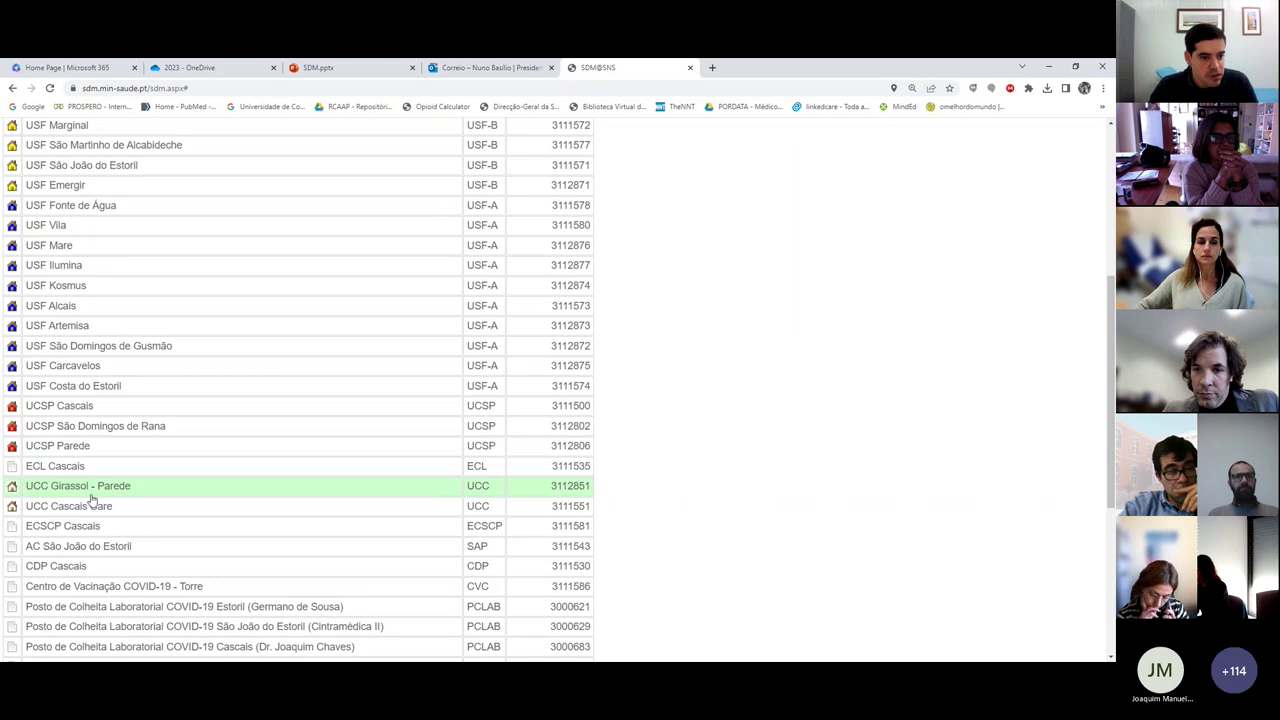
left_click(42, 511)
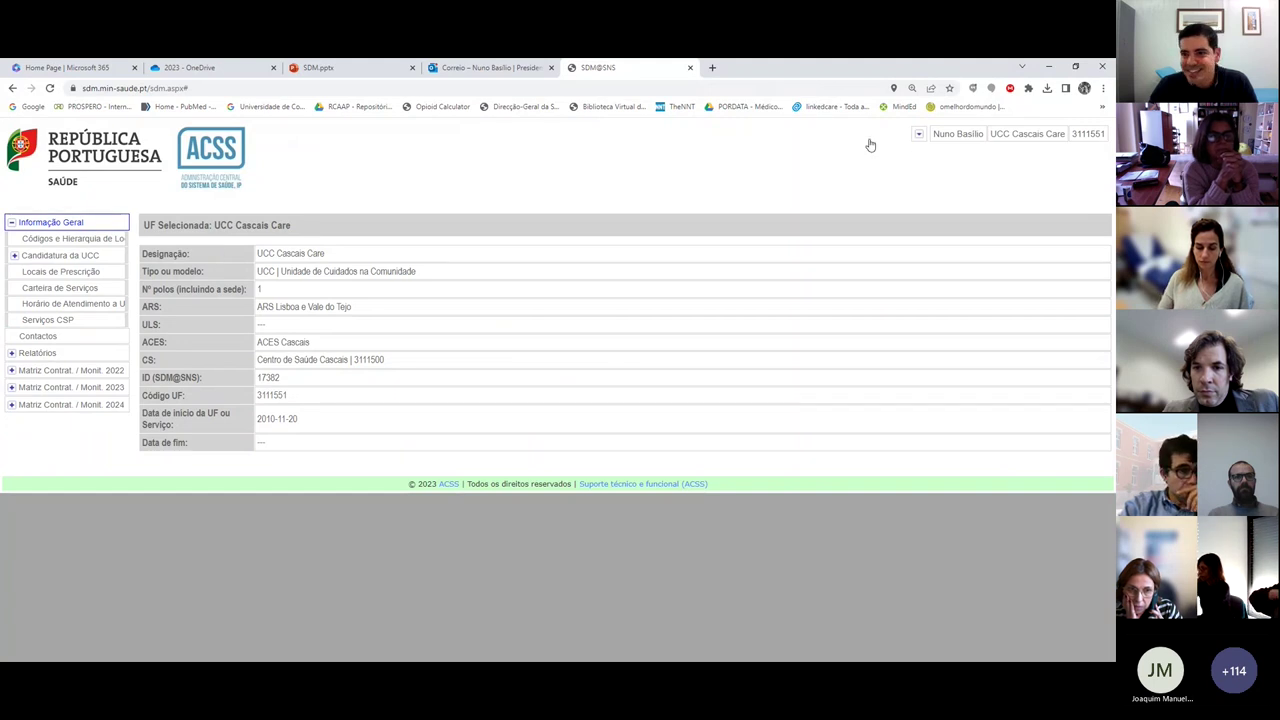
Step: Switch UCC Cascais Care to Validação de Informação and open its Carteira de Serviços
left_click(919, 134)
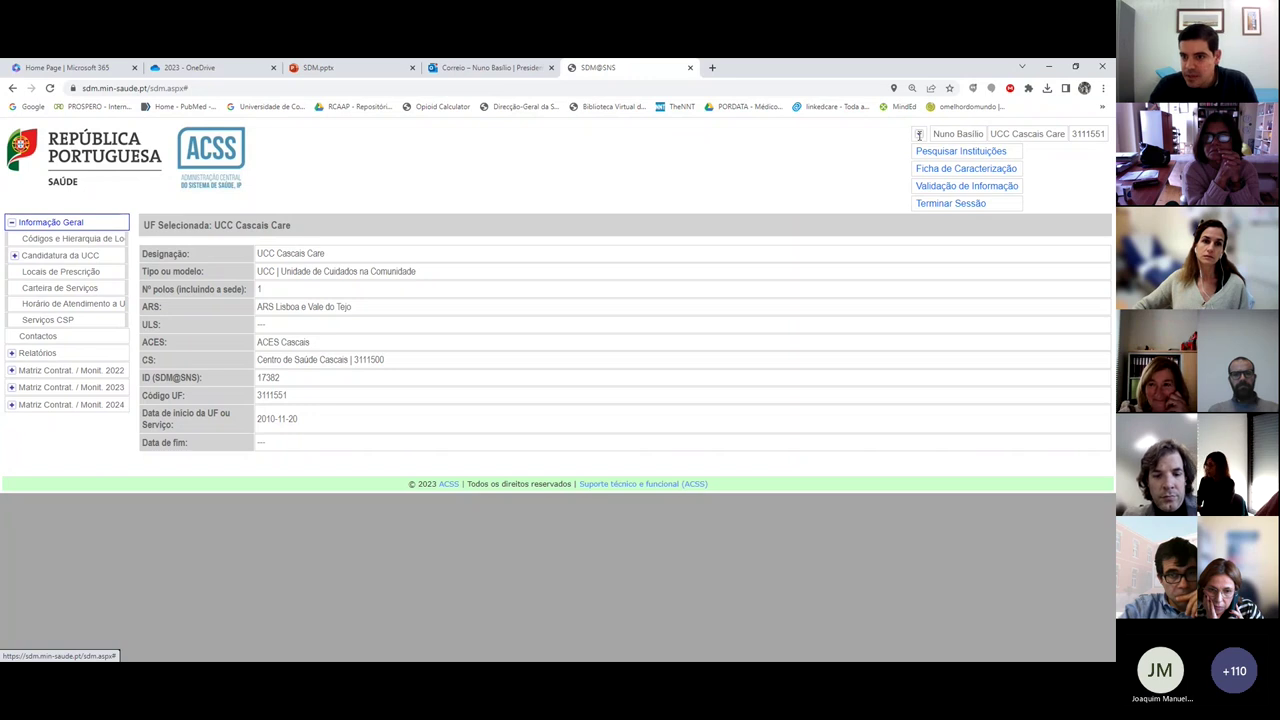
left_click(940, 187)
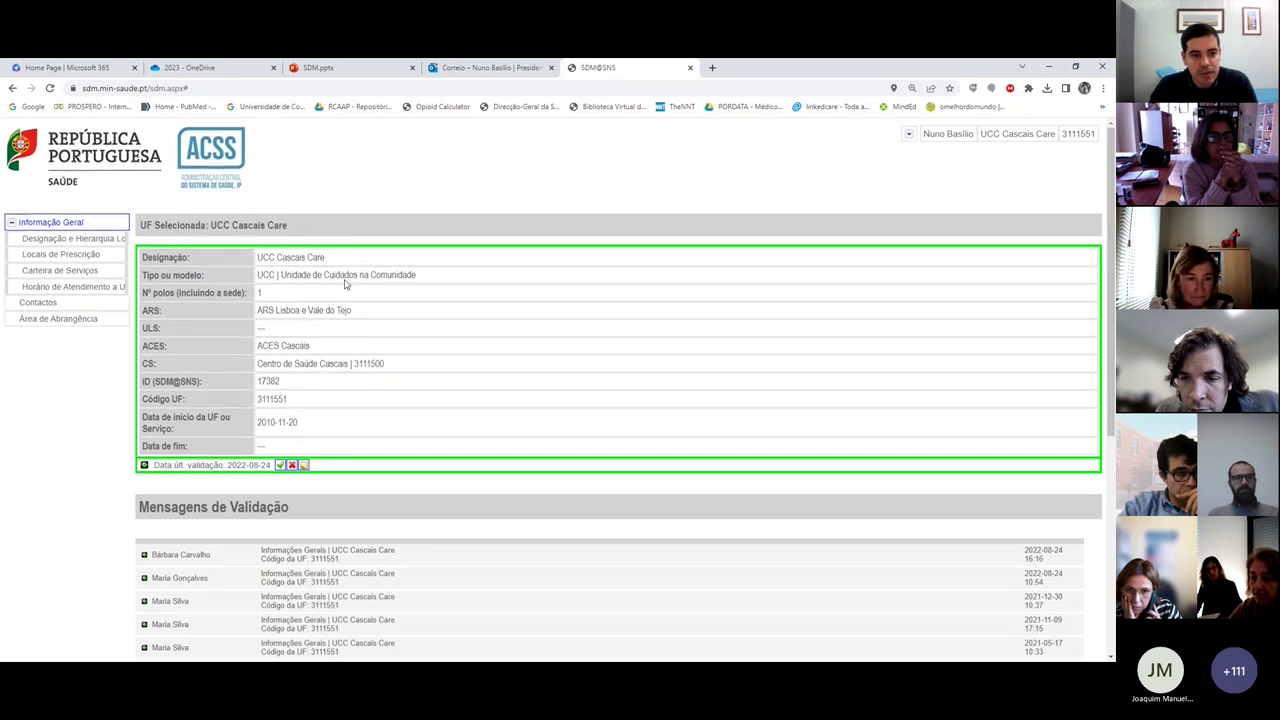
left_click(62, 255)
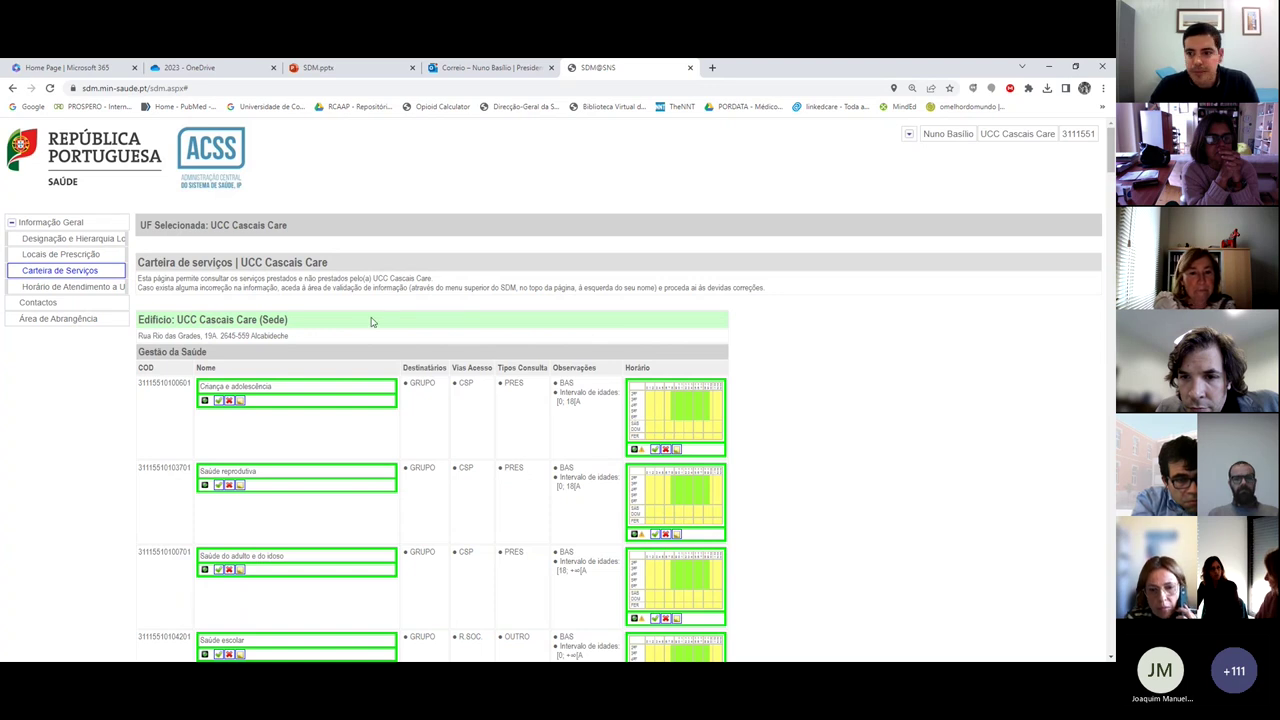
Step: Examine the Gestão da Saúde services of UCC Cascais Care, highlighting the Destinatários value of Criança e adolescência and Saúde reprodutiva
scroll(375, 330, "down", 1)
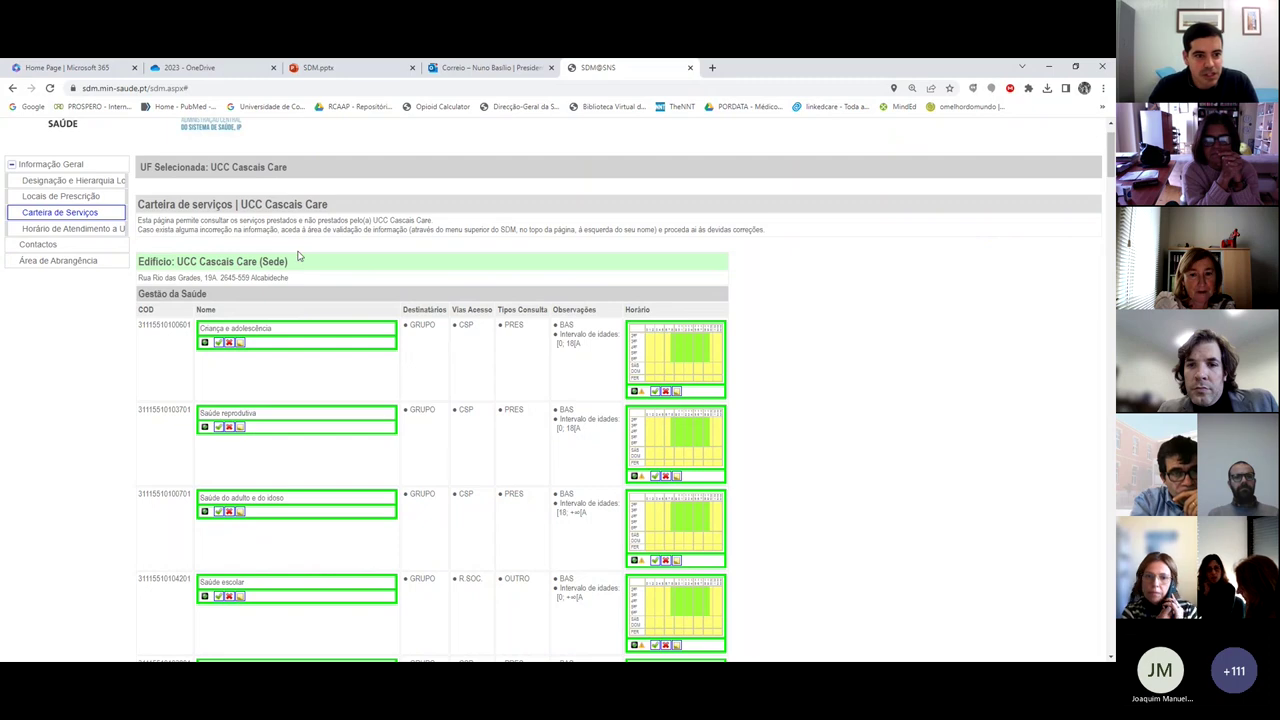
scroll(297, 257, "down", 3)
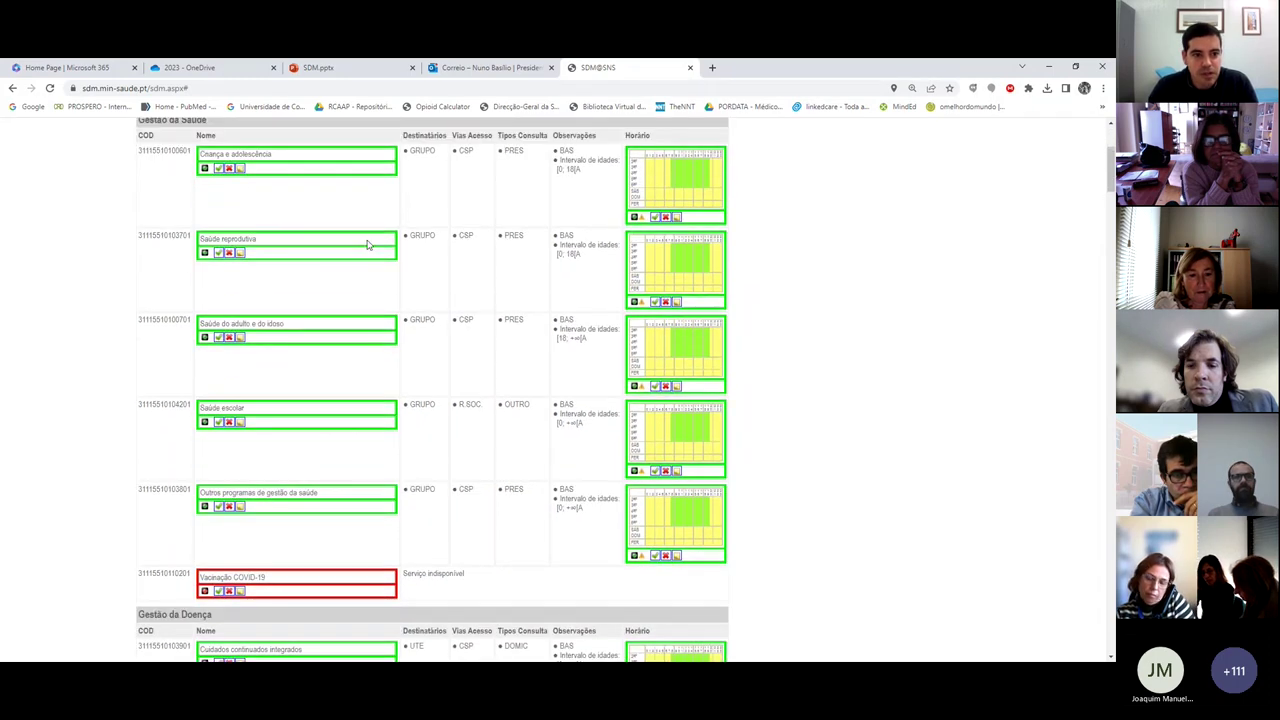
scroll(367, 244, "up", 2)
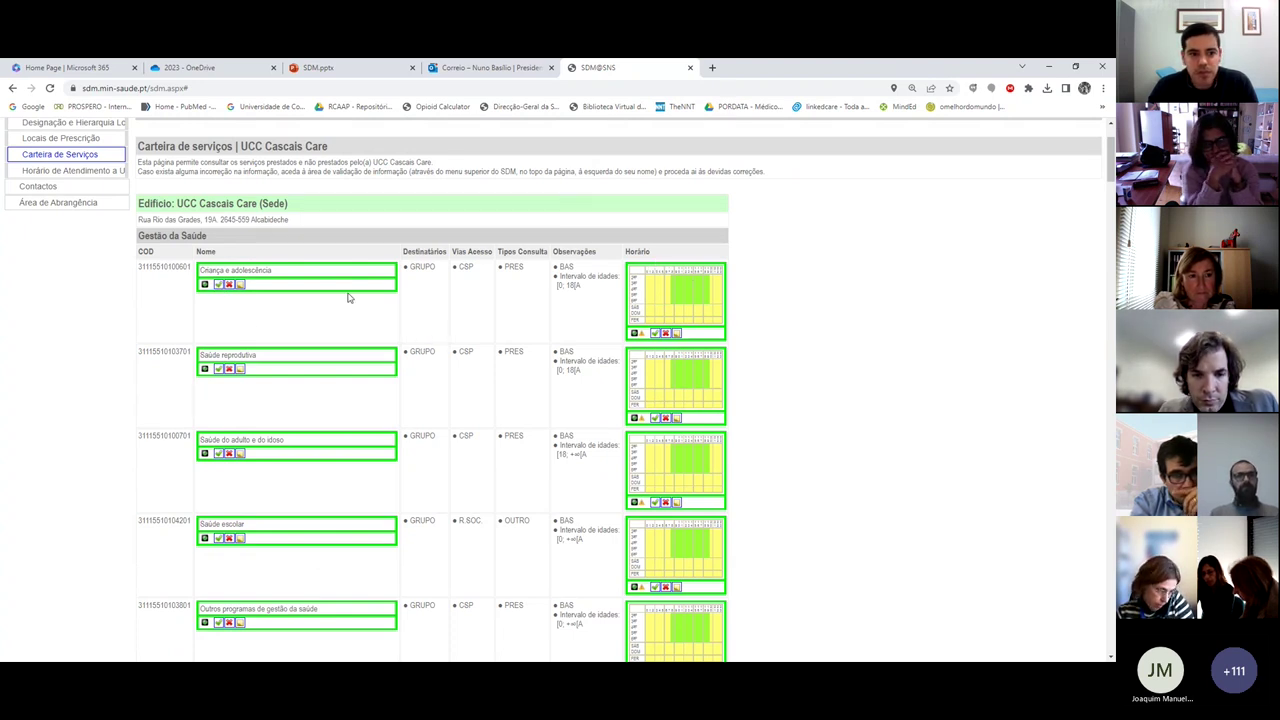
double_click(421, 268)
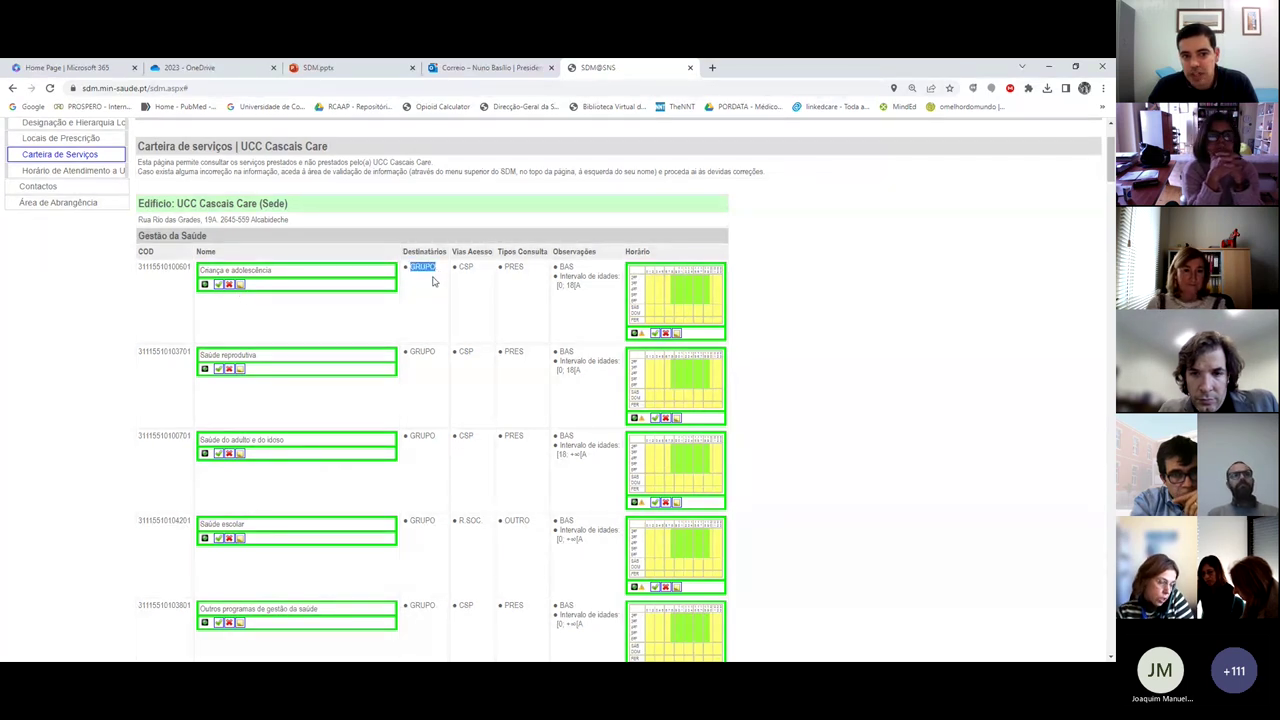
double_click(422, 352)
double_click(419, 269)
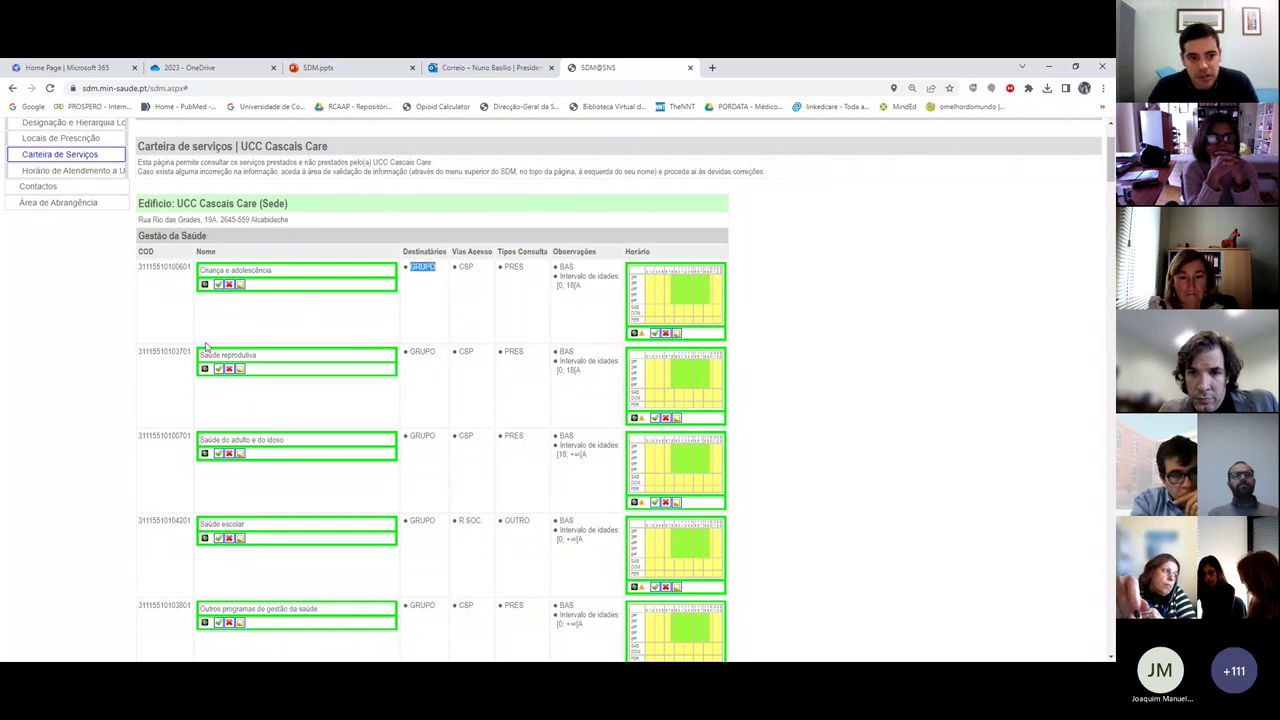
Step: Examine the recipients, access routes and schedules of the Gestão da Doença and Outras atividades services in the portfolio
scroll(346, 400, "down", 2)
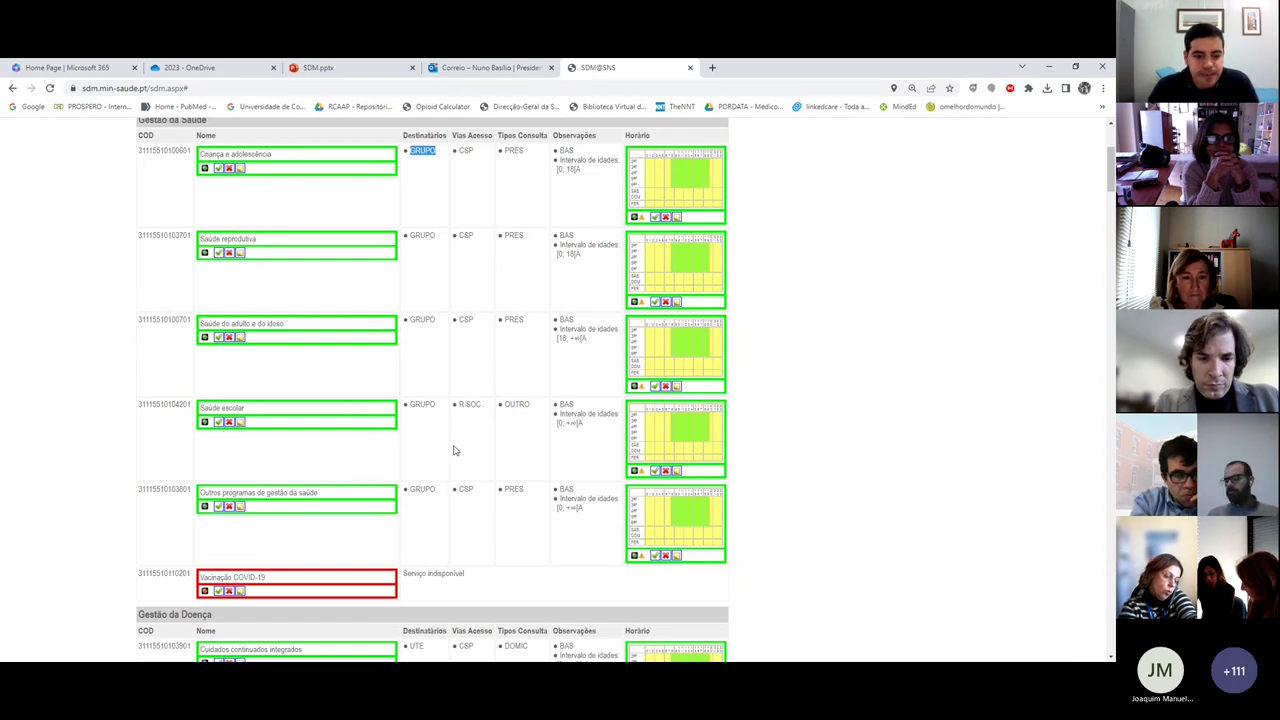
scroll(450, 448, "down", 3)
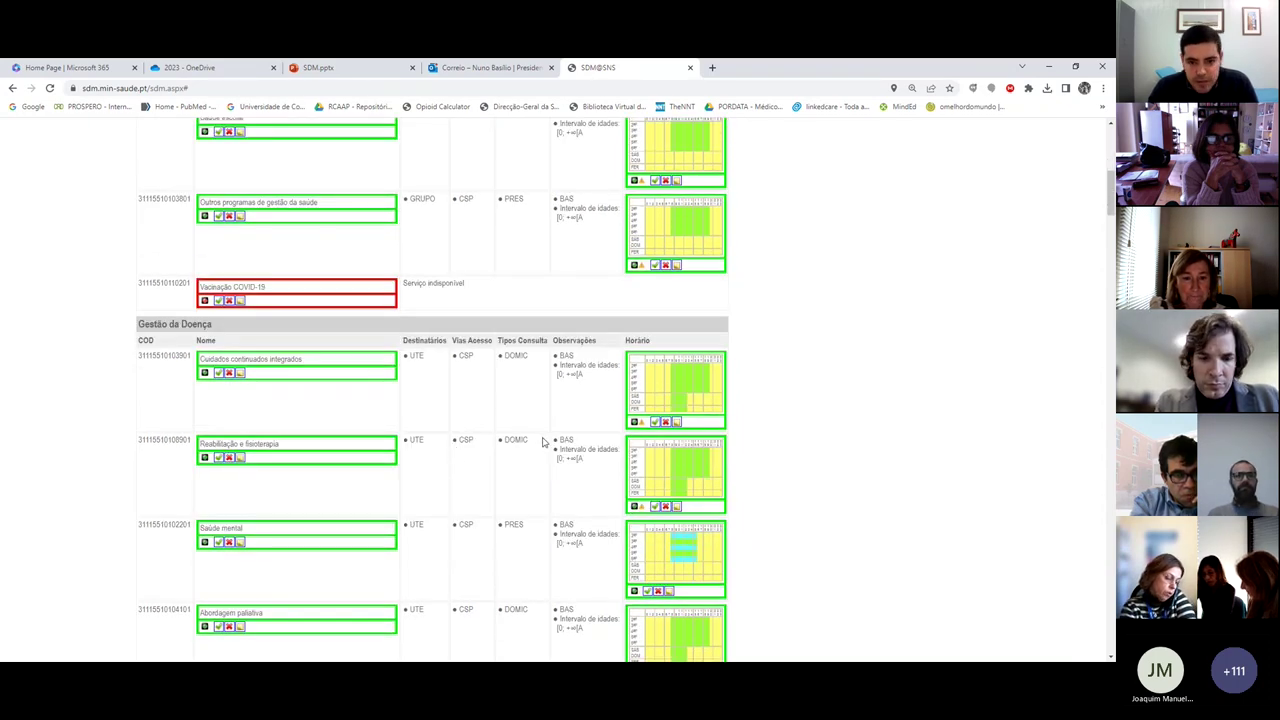
scroll(440, 423, "down", 3)
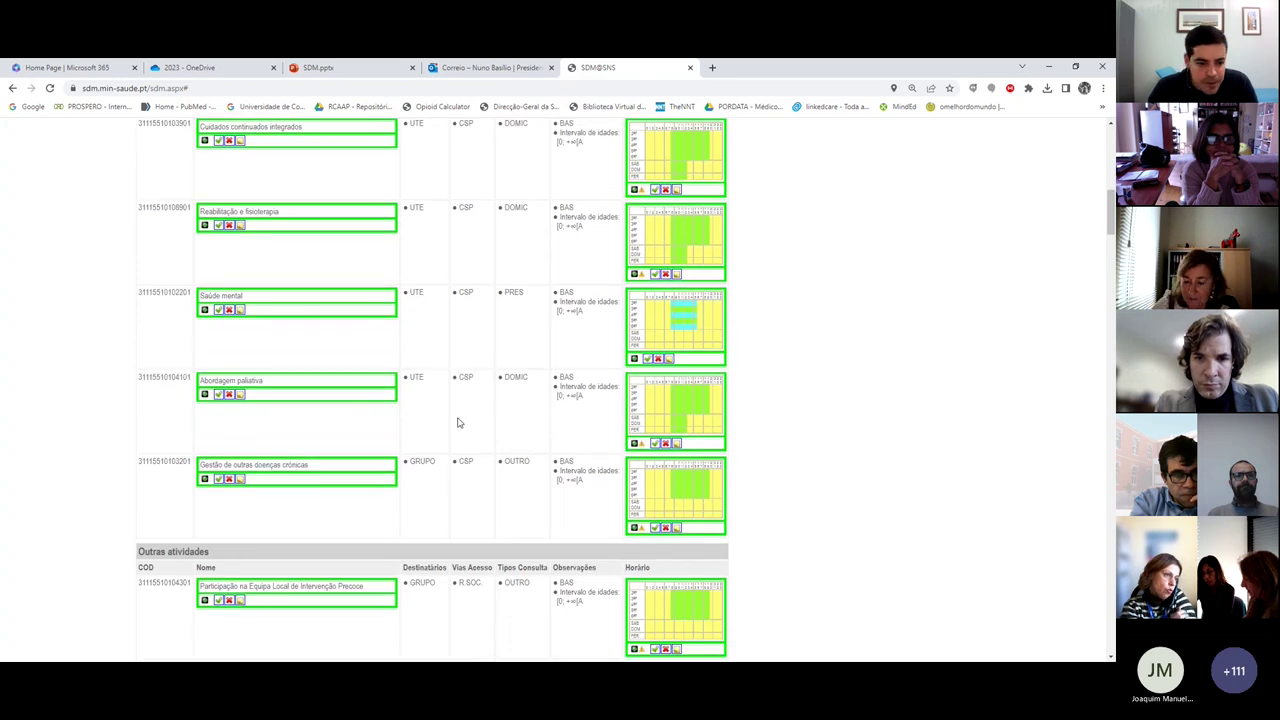
scroll(458, 423, "down", 1)
scroll(462, 423, "down", 1)
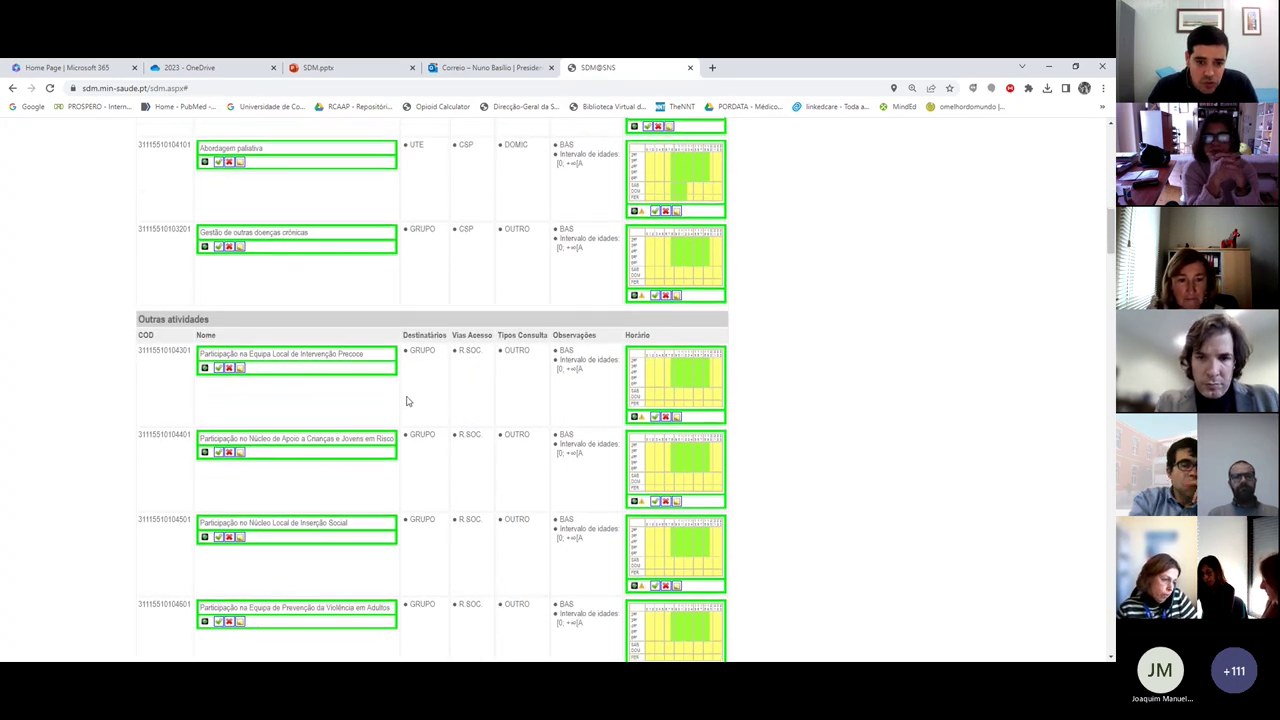
scroll(357, 400, "down", 1)
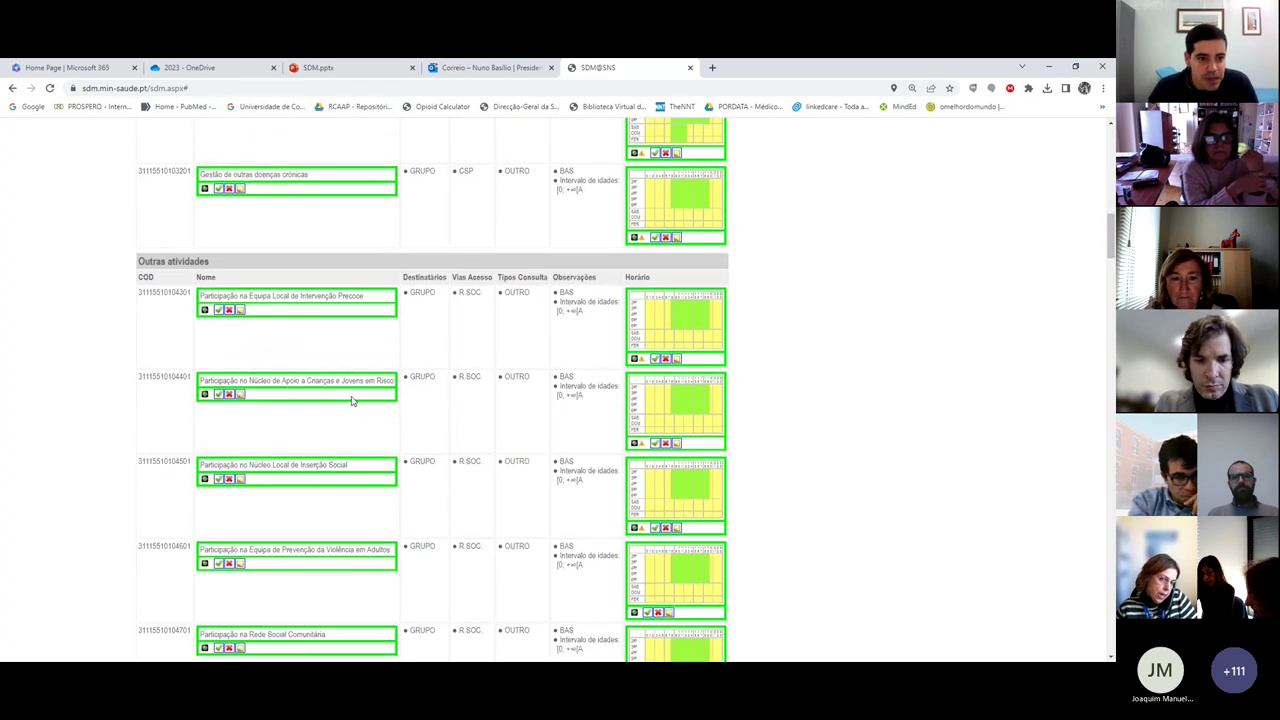
scroll(500, 403, "down", 1)
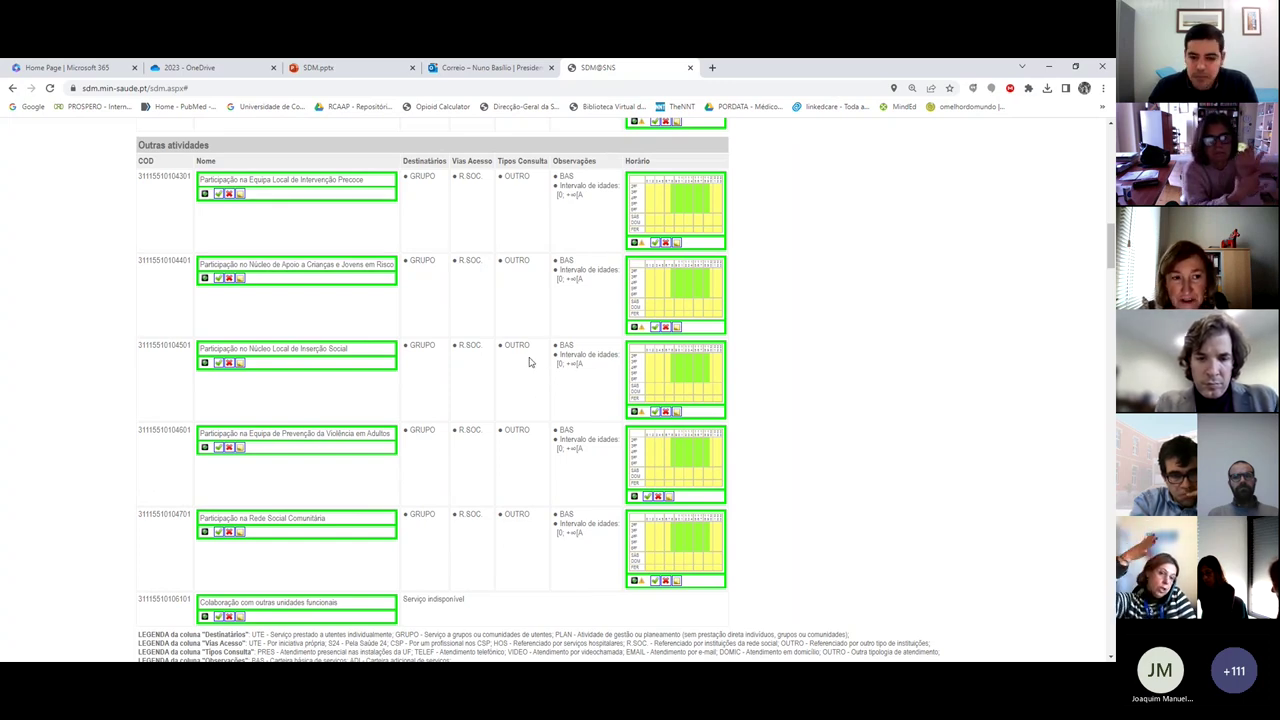
scroll(530, 362, "up", 15)
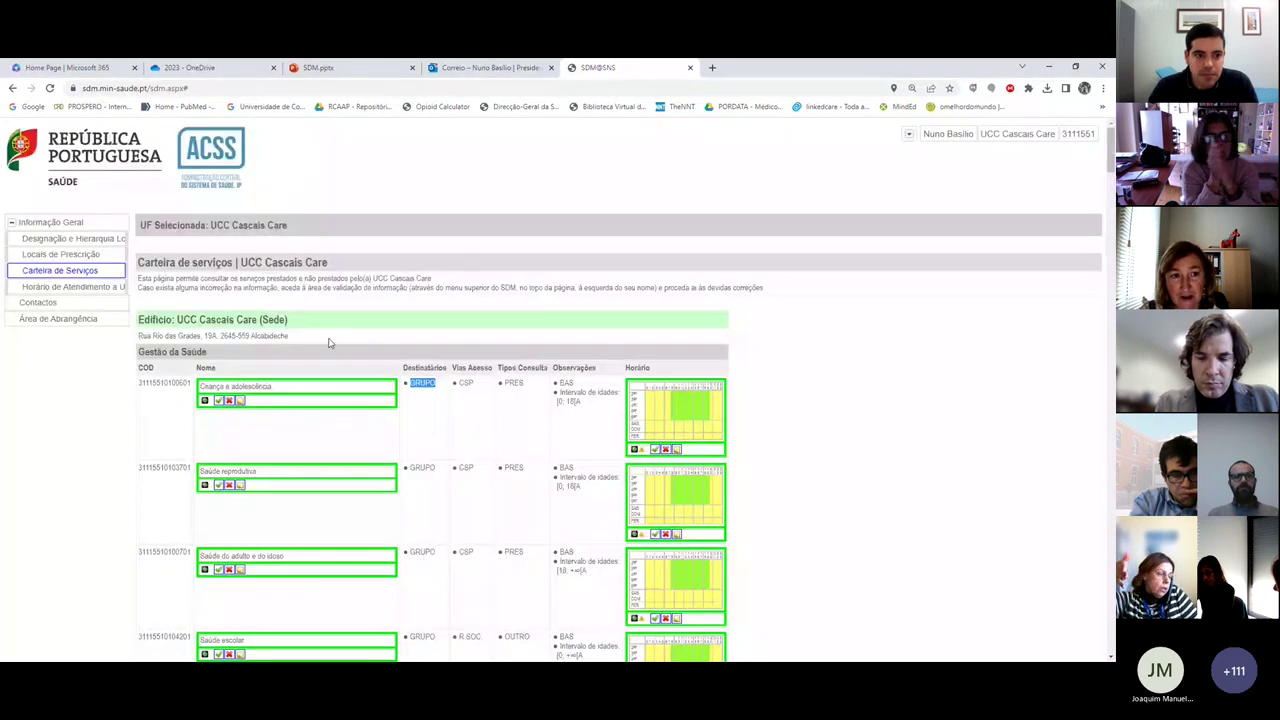
Step: Switch UCC Cascais Care to its Ficha de Caracterização and view the Reabilitação activity report for Fevereiro de 2023 under Relatórios
left_click(910, 133)
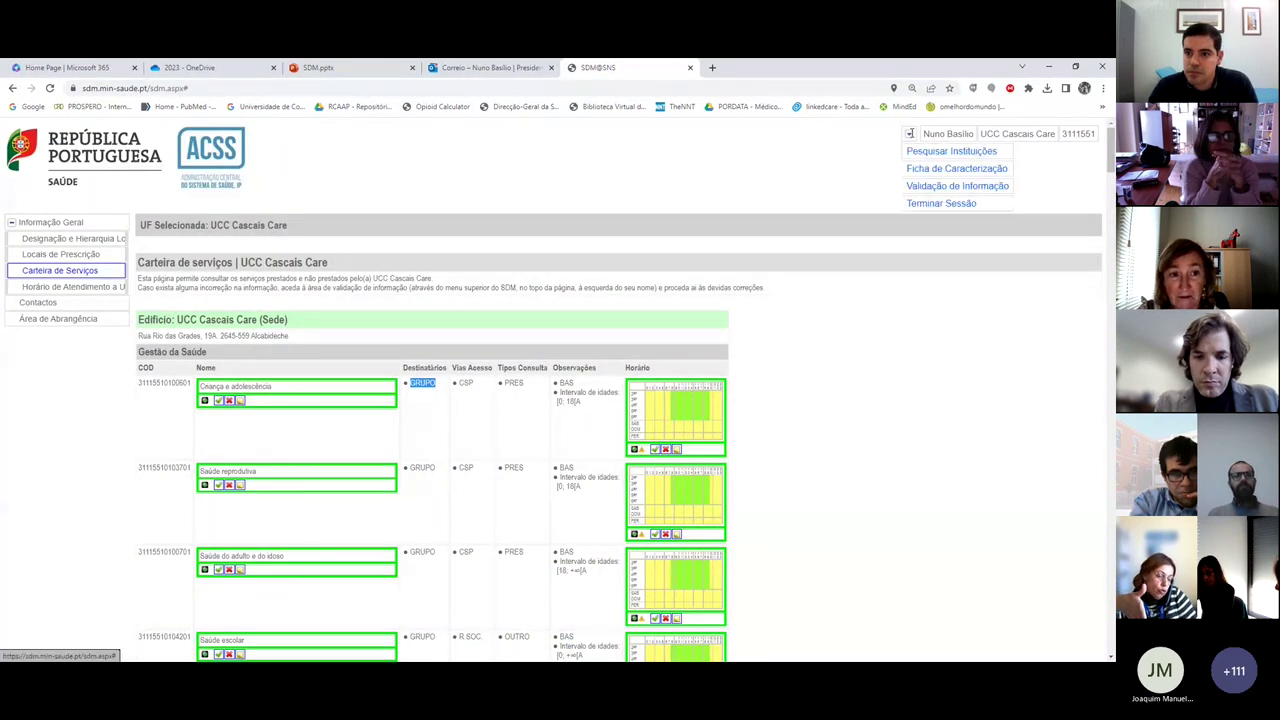
left_click(956, 168)
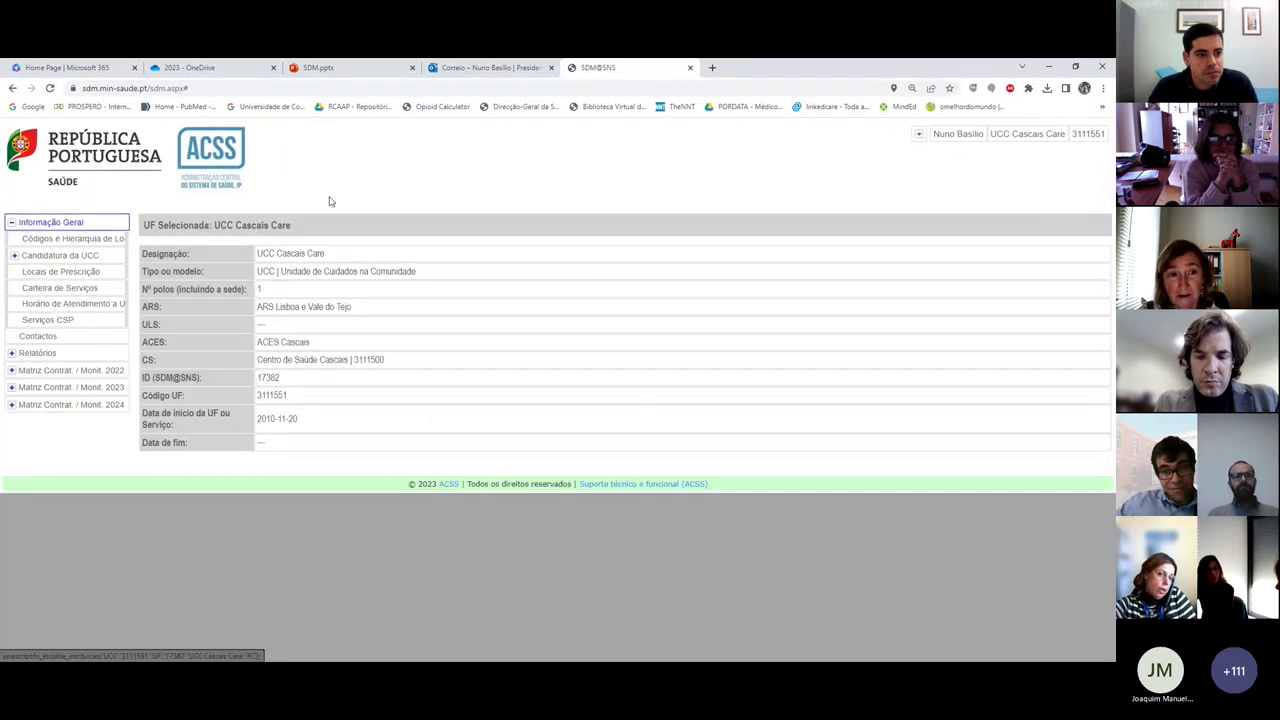
left_click(40, 353)
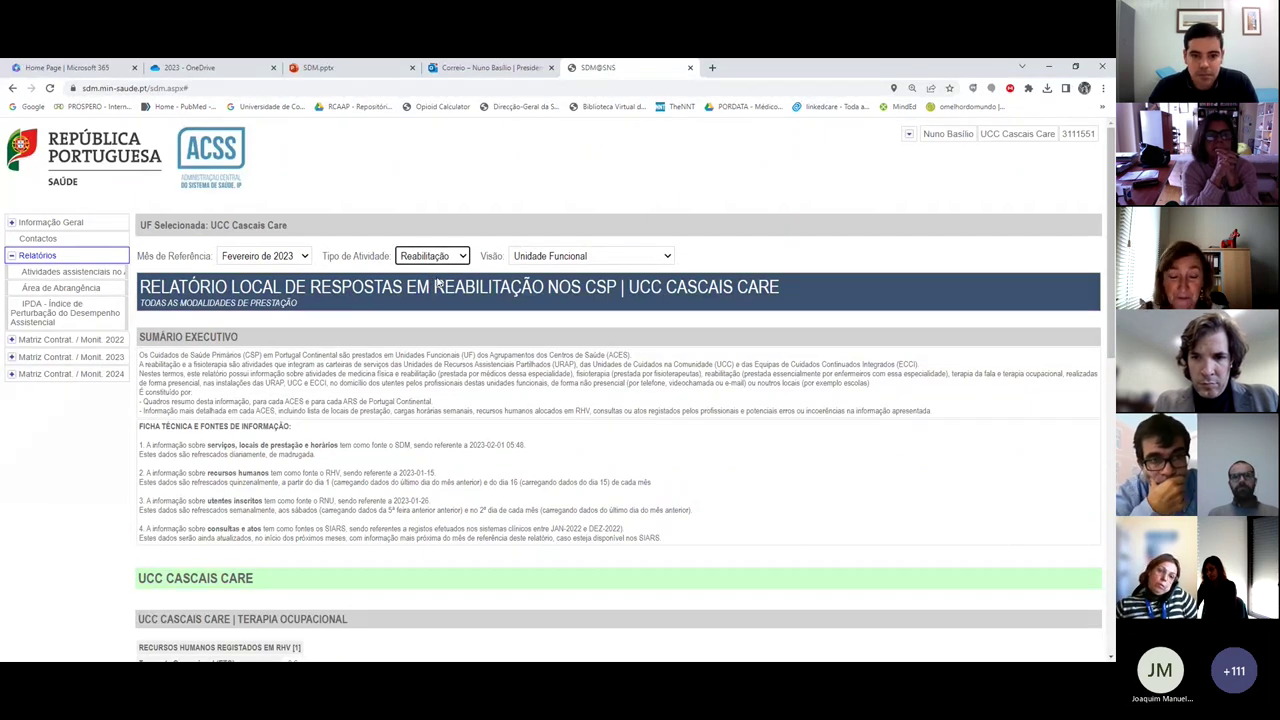
scroll(436, 284, "down", 3)
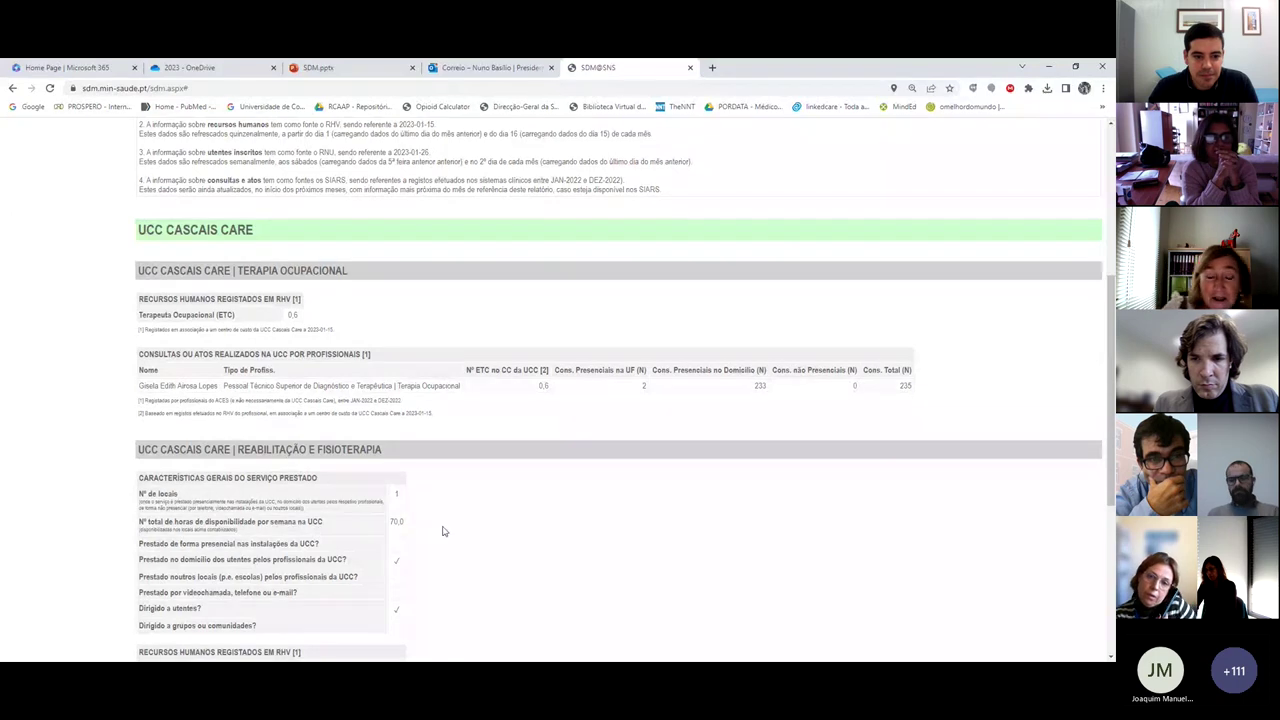
scroll(489, 518, "up", 3)
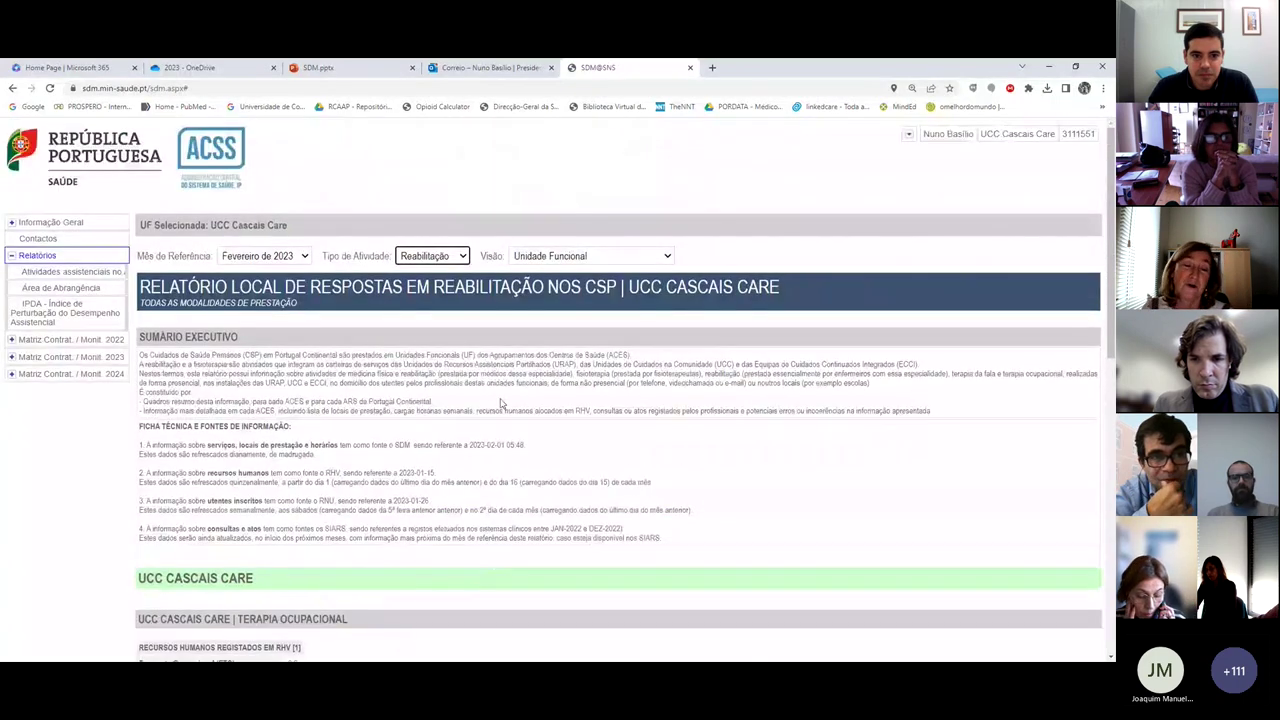
Step: Change the report's Tipo de Atividade to Apoio Social and review its human resources, consultations and ICPC-2 code list
left_click(443, 302)
scroll(509, 392, "down", 3)
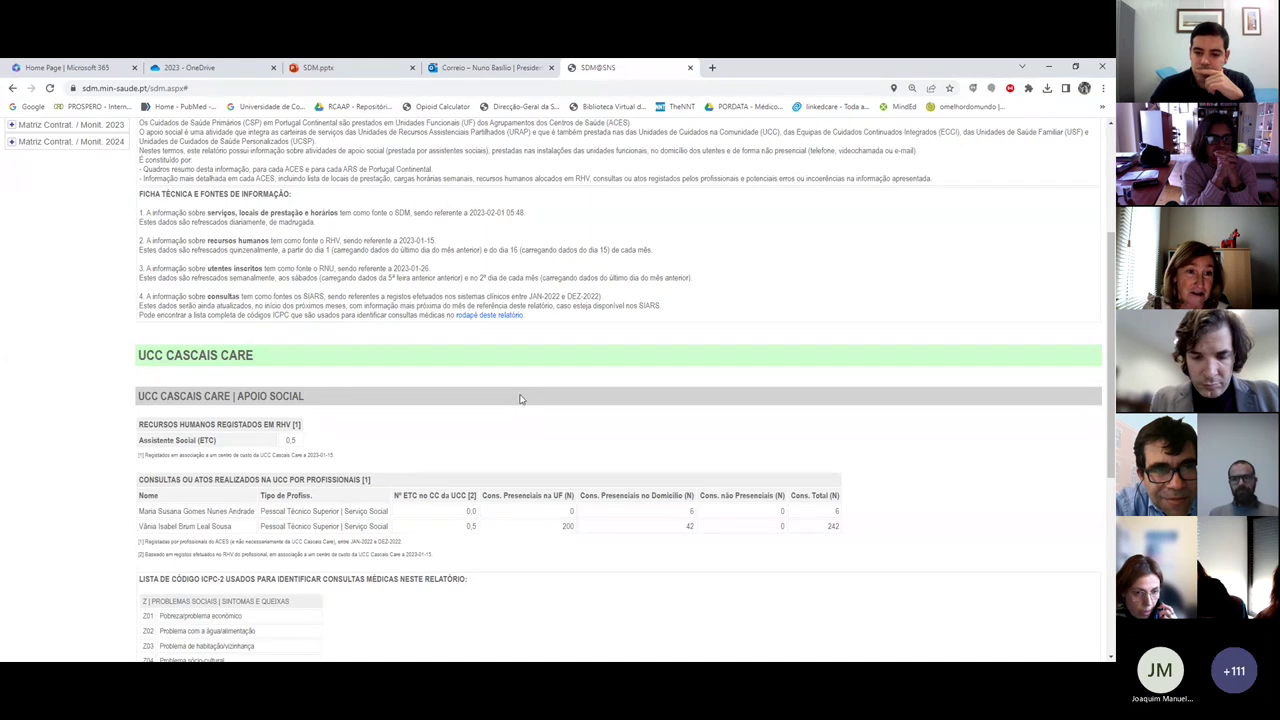
scroll(525, 403, "up", 3)
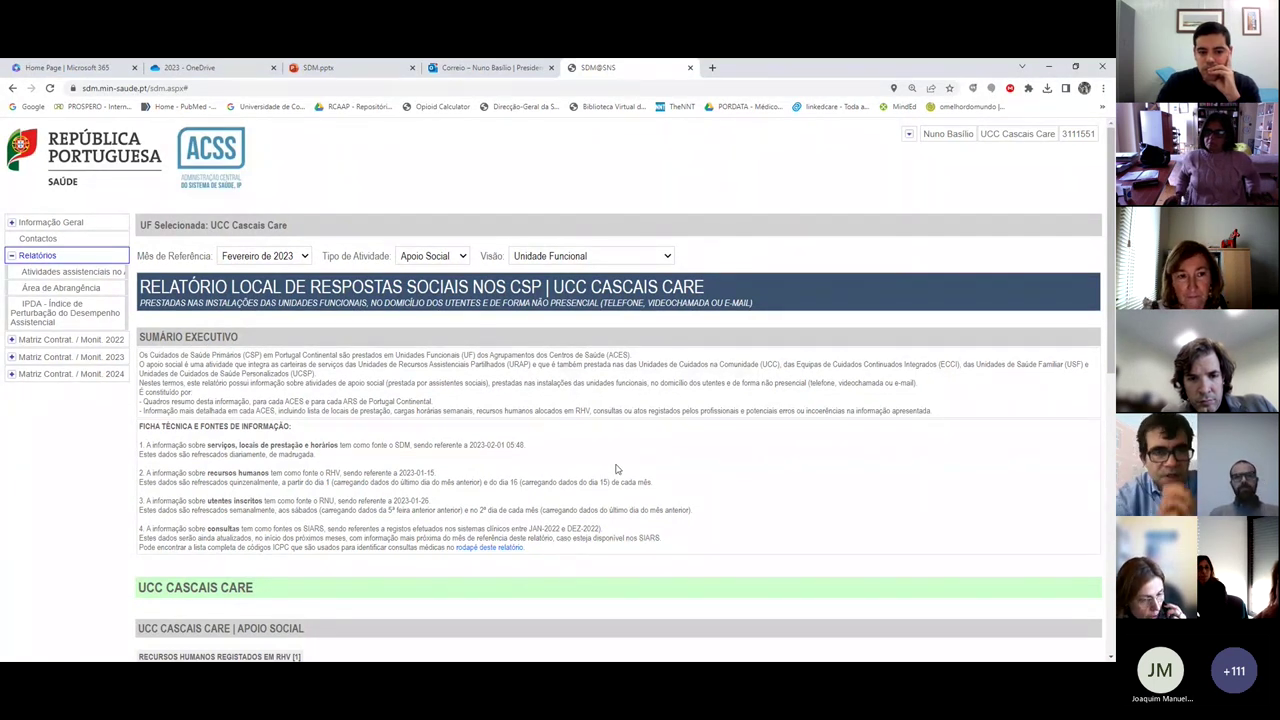
scroll(612, 470, "down", 1)
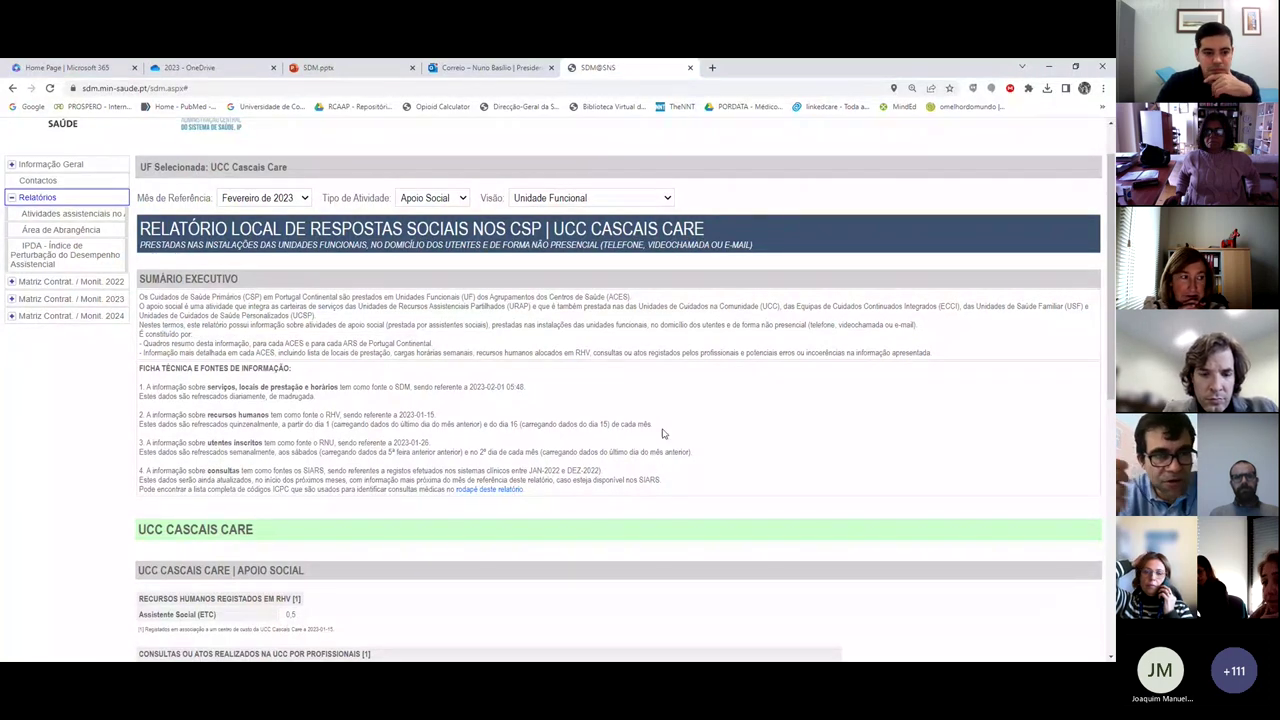
scroll(662, 433, "down", 3)
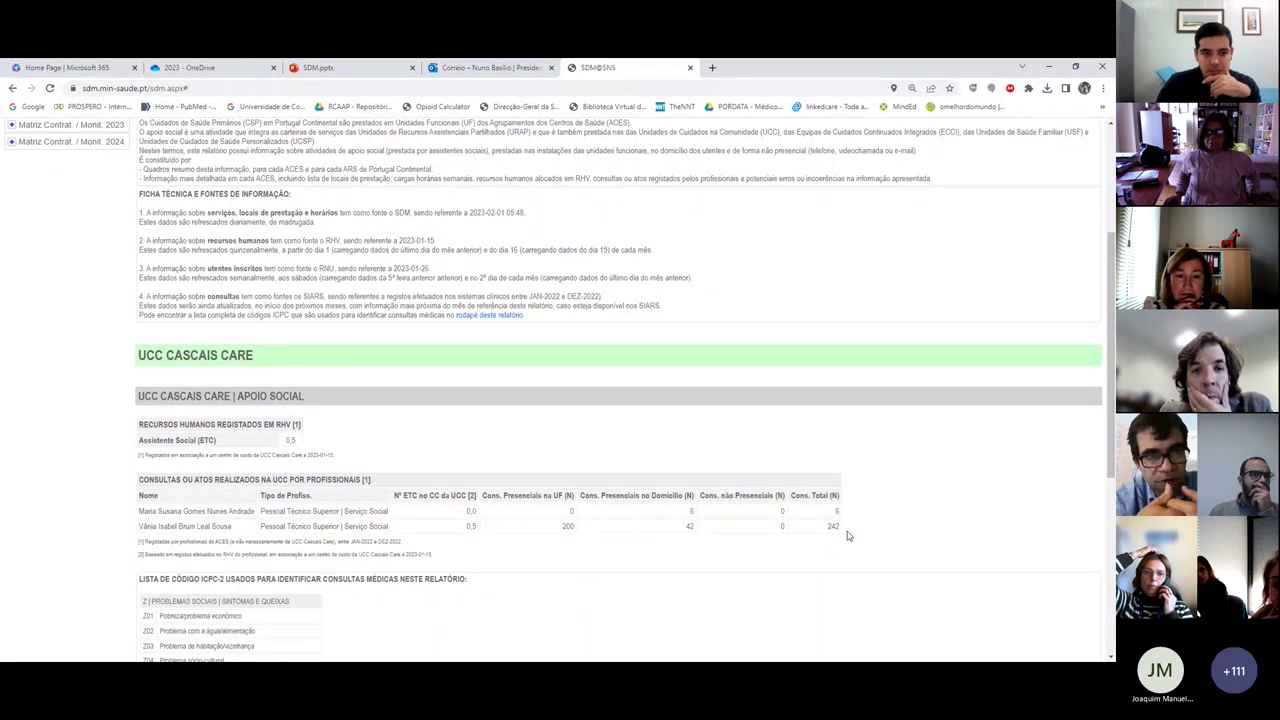
scroll(847, 536, "down", 3)
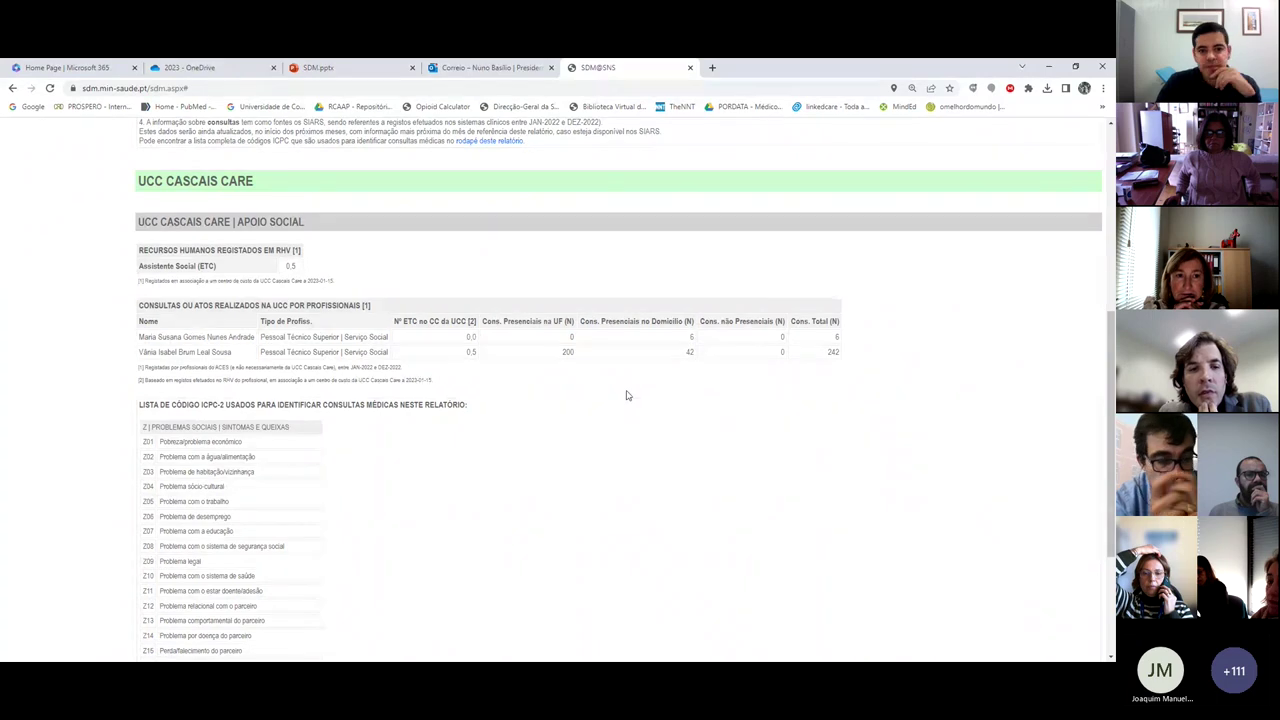
scroll(627, 395, "up", 5)
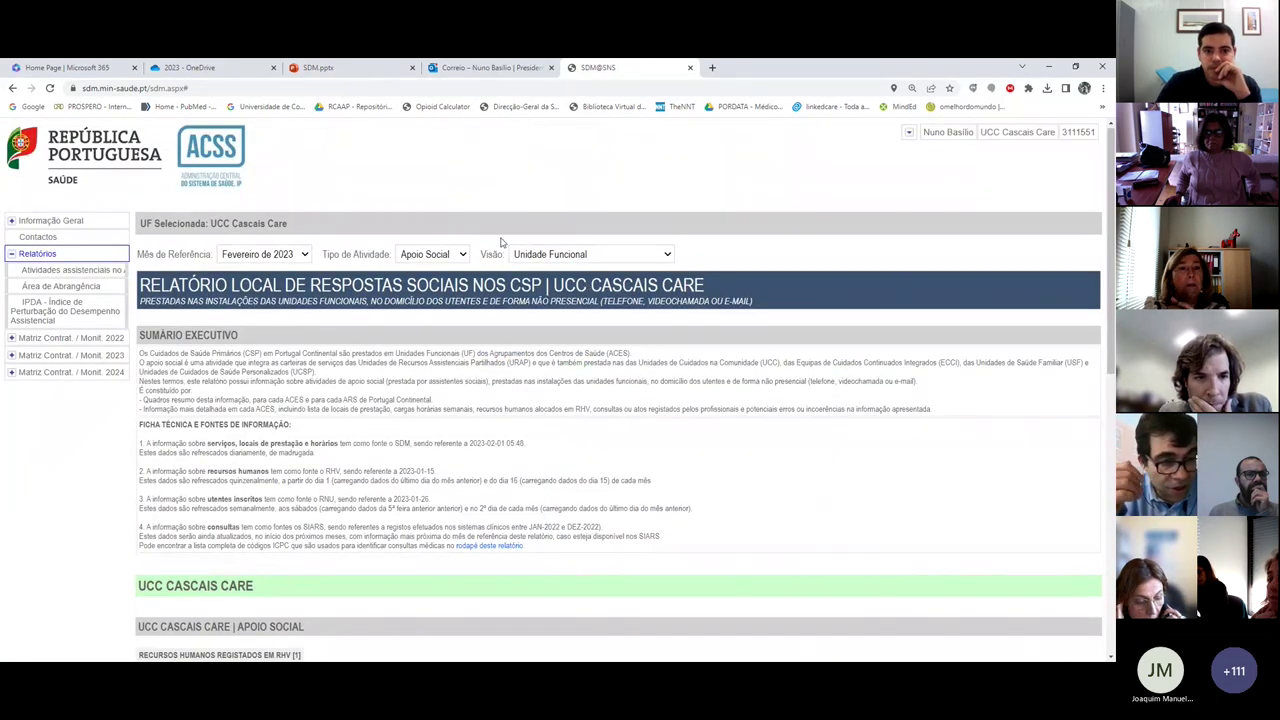
Step: Set the Tipo de Atividade back to Reabilitação and review the Terapia Ocupacional section and the executive summary
left_click(433, 254)
left_click(433, 290)
scroll(710, 418, "down", 3)
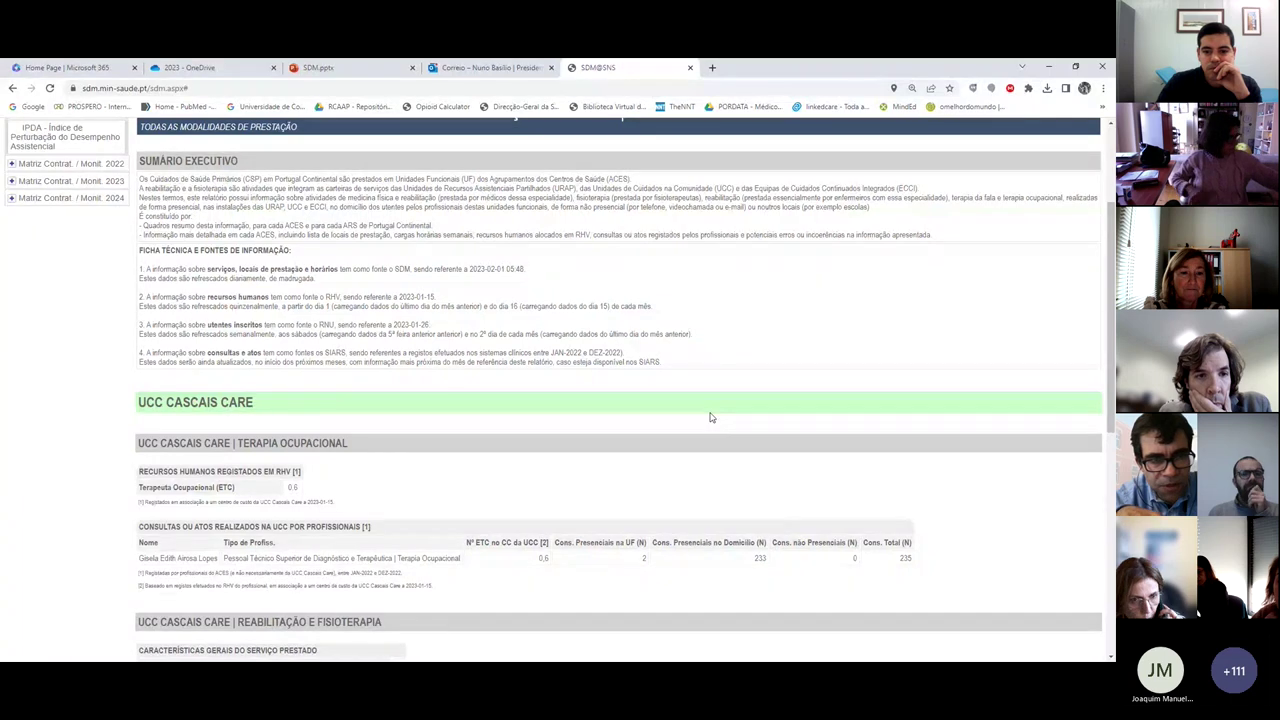
scroll(710, 417, "up", 2)
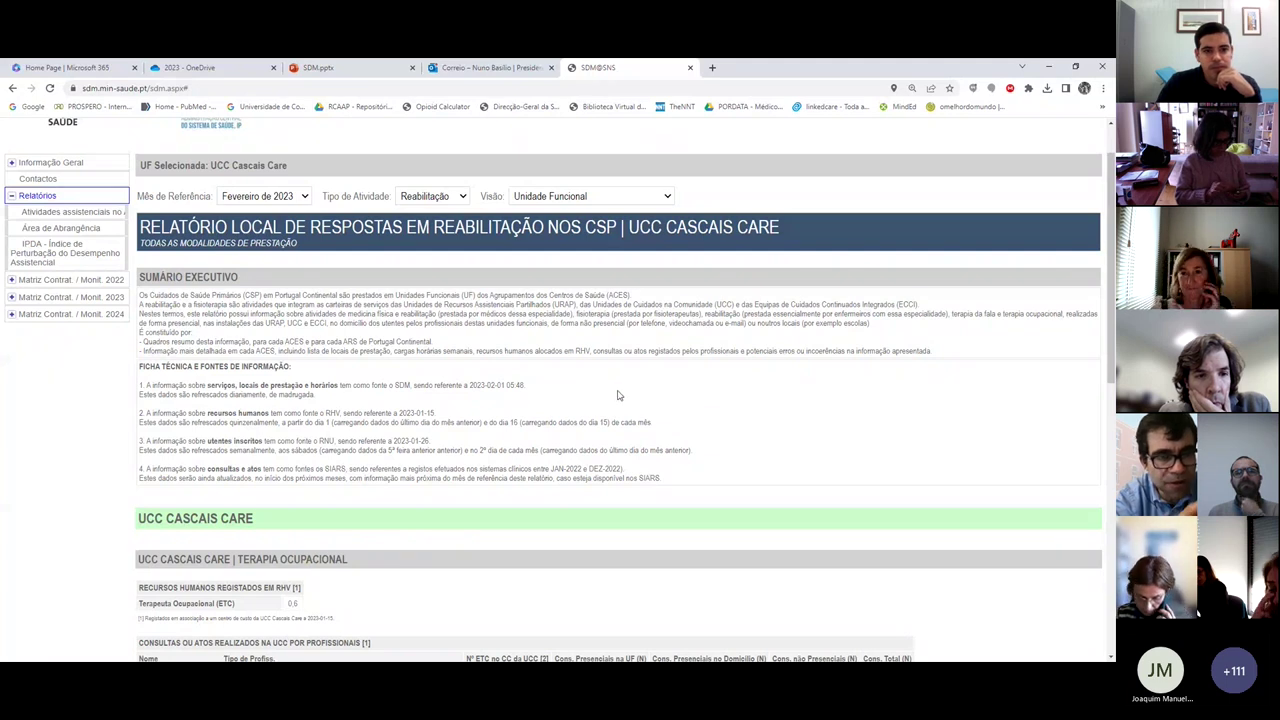
scroll(577, 380, "up", 1)
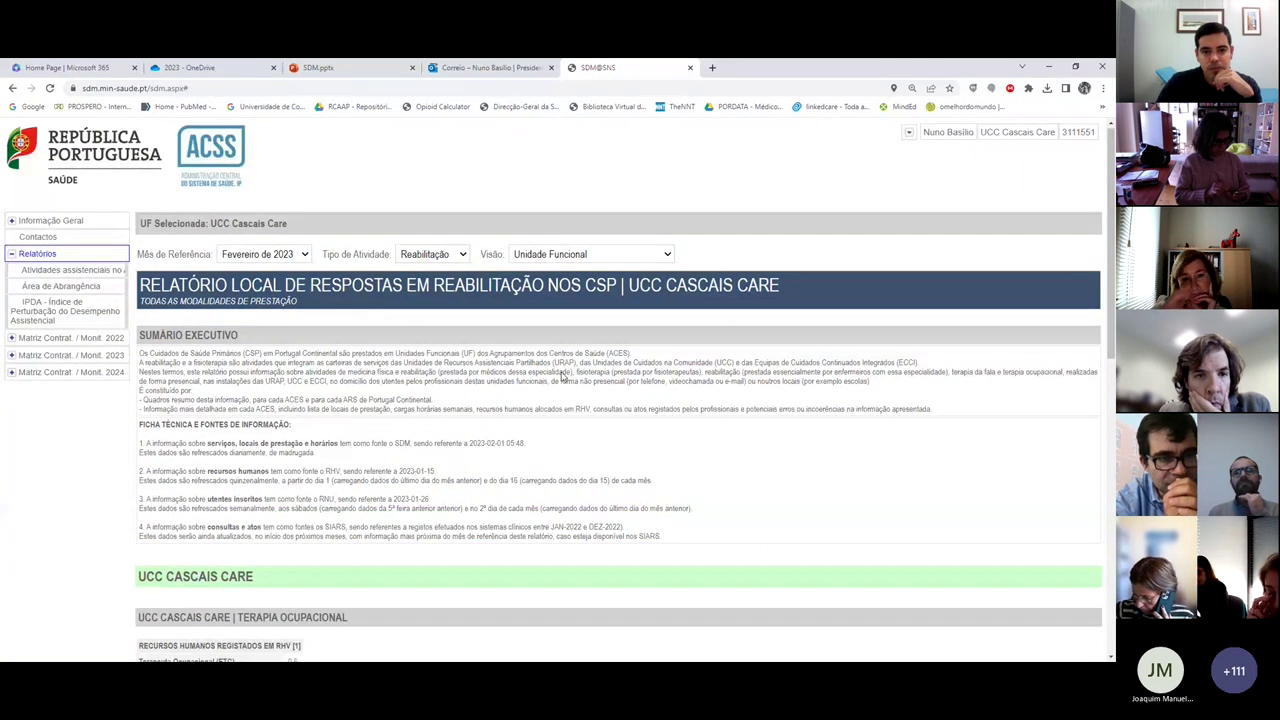
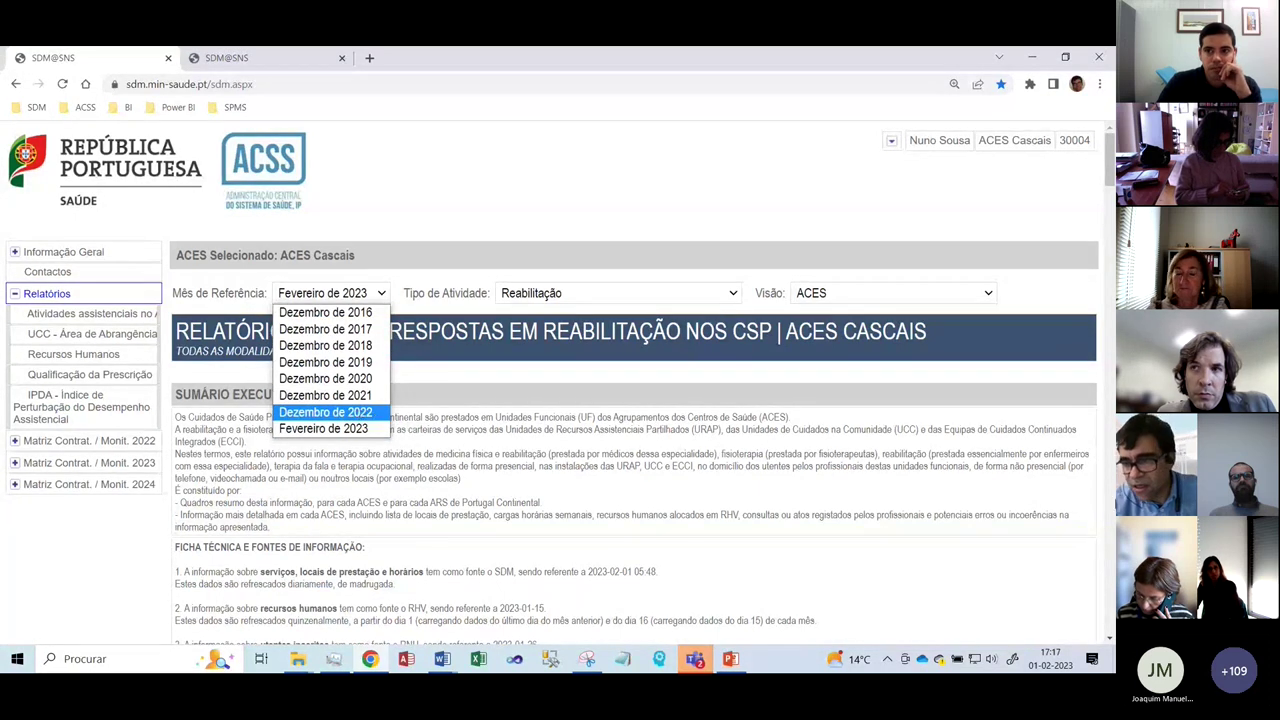
left_click(1088, 517)
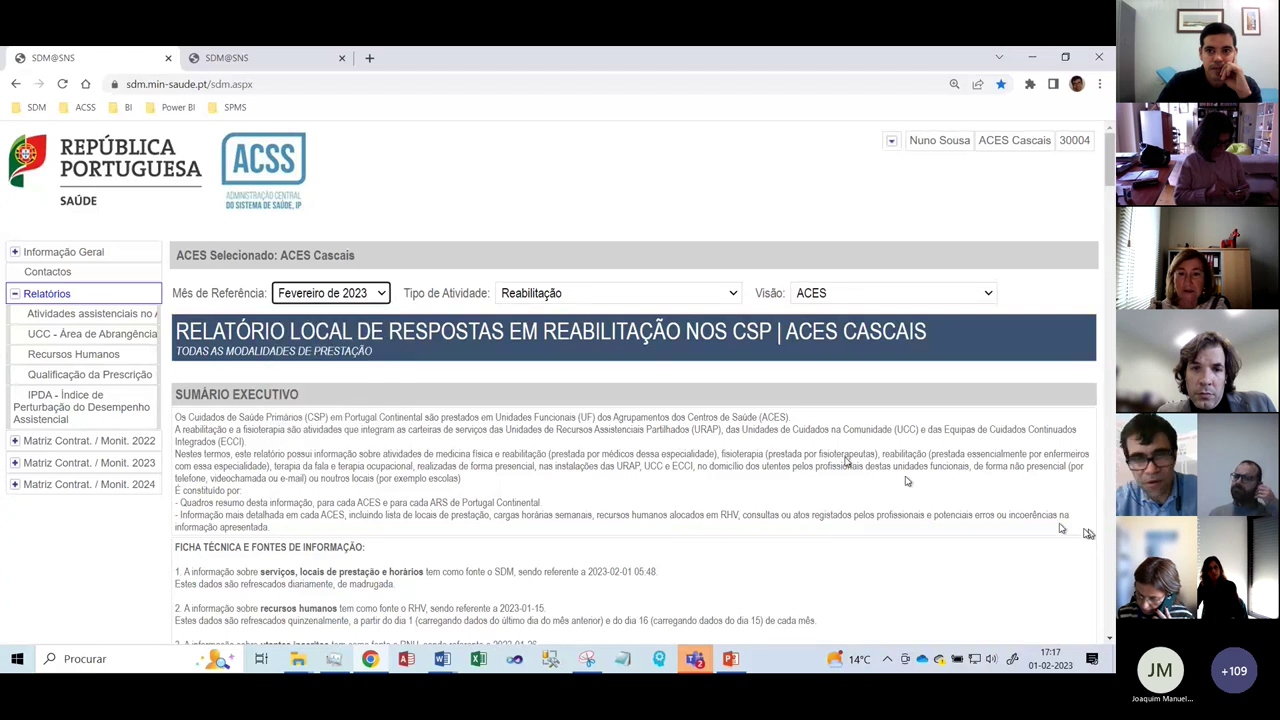
Step: Examine the options available for the report's Mês de Referência, Tipo de Atividade and Visão
left_click(340, 293)
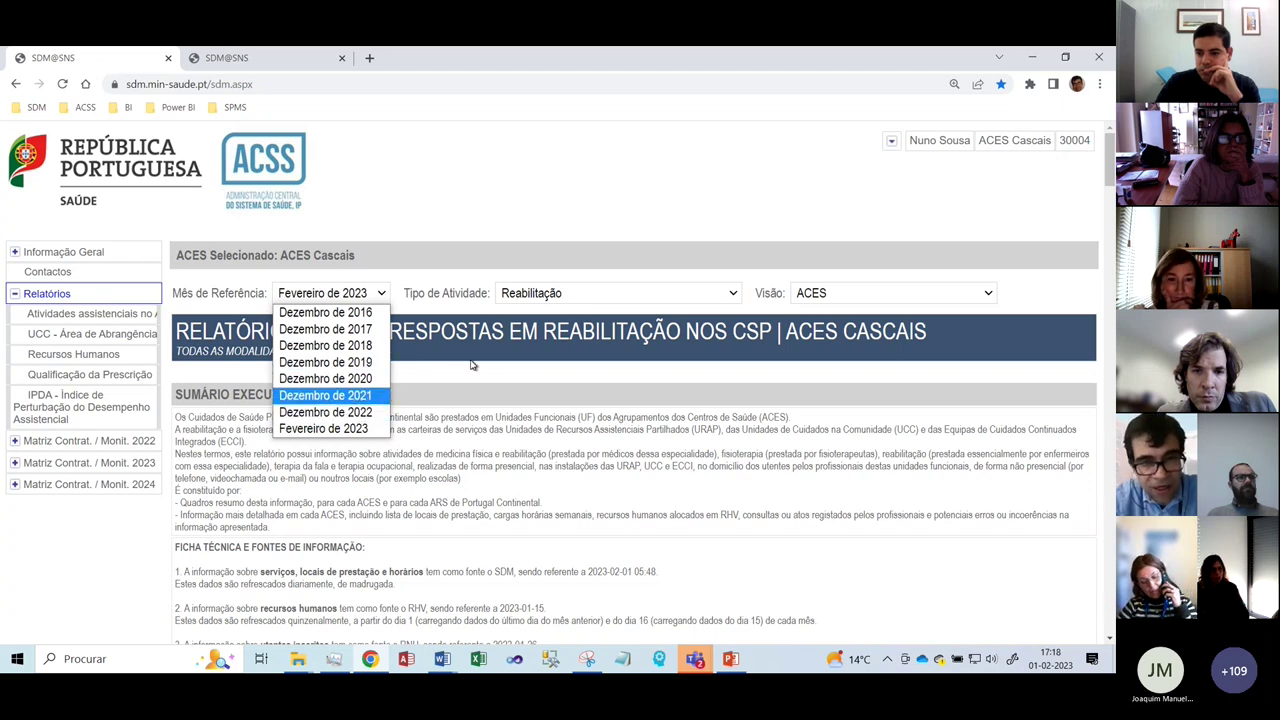
left_click(601, 290)
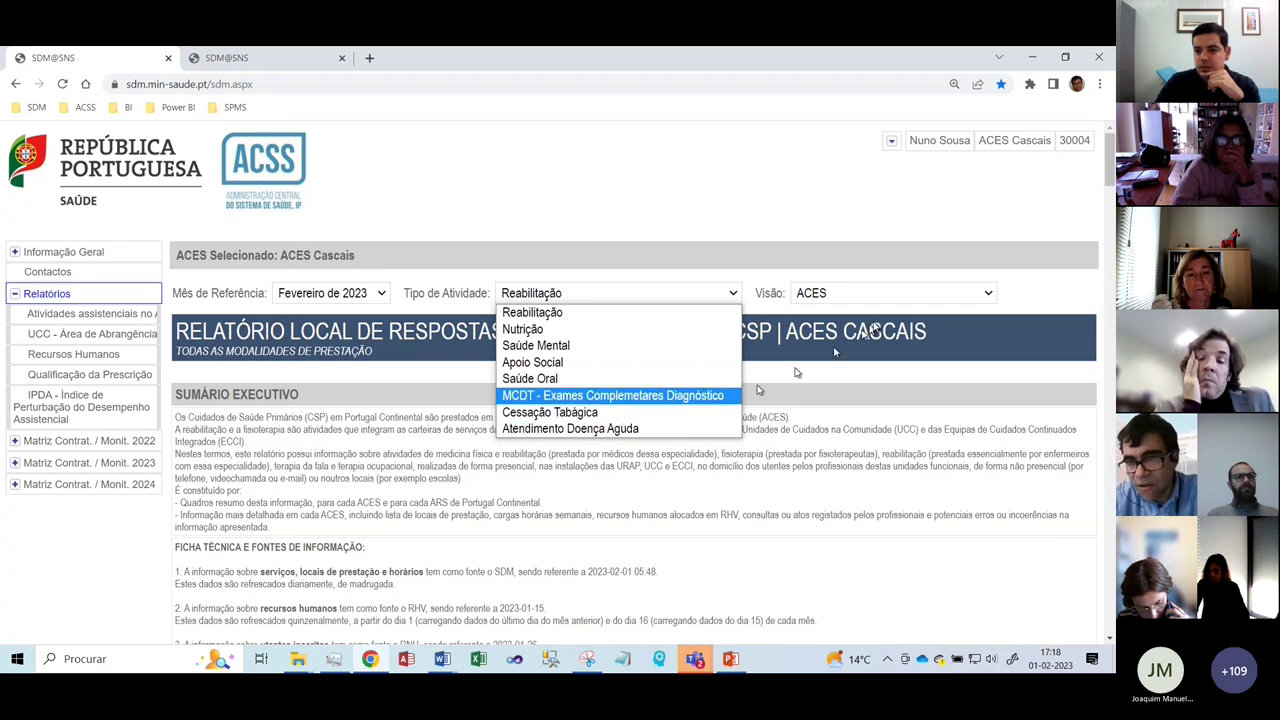
left_click(866, 293)
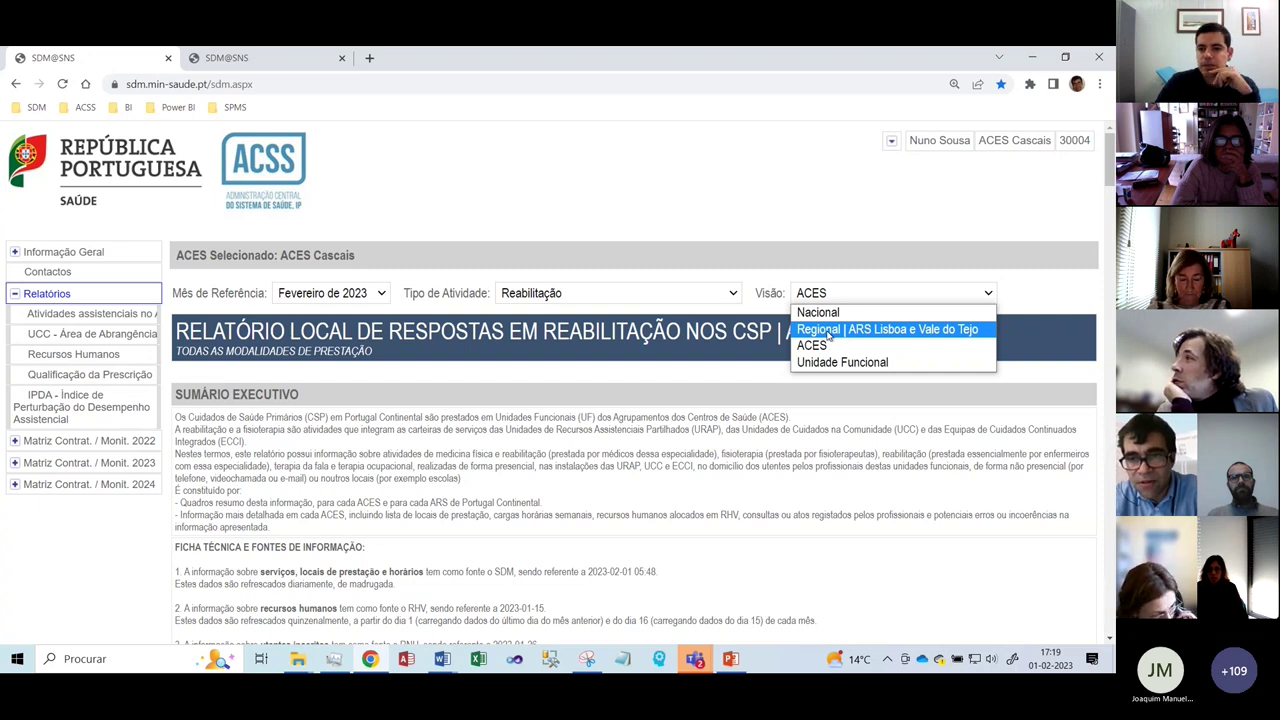
Step: Try to view the regional ARS Lisboa e Vale do Tejo report for Cessação Tabágica in Fevereiro de 2023
left_click(828, 330)
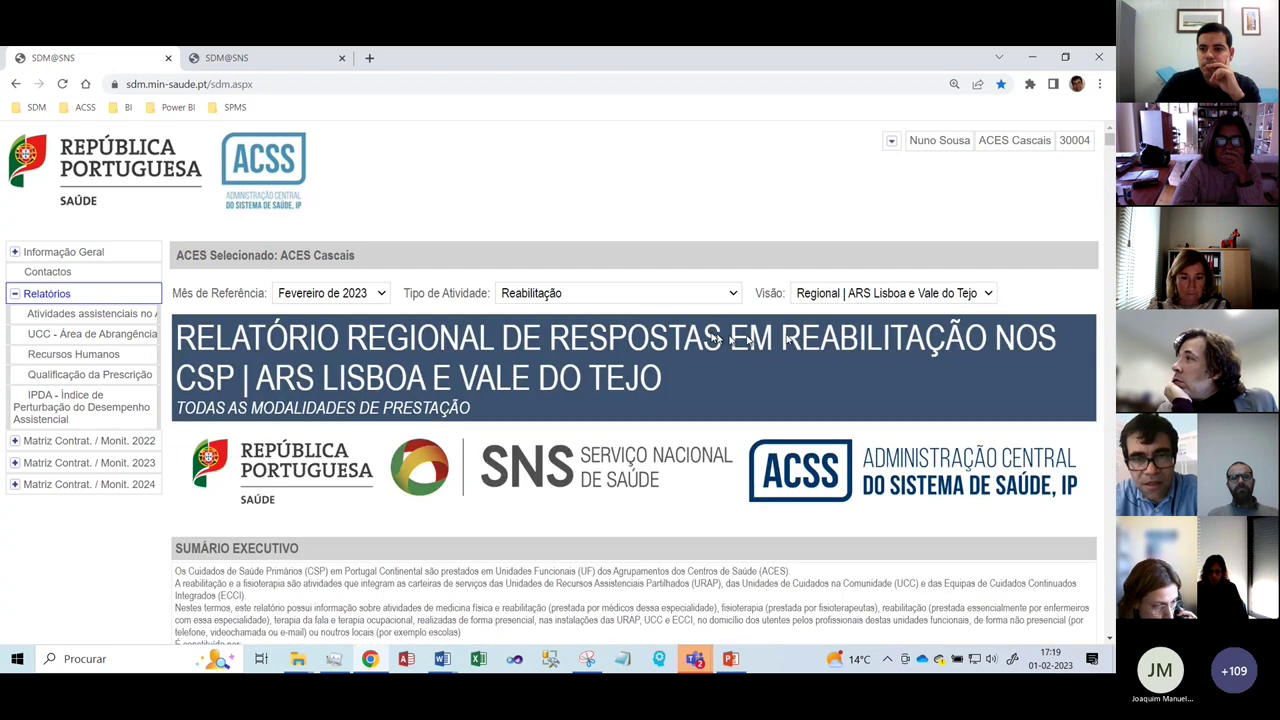
left_click(633, 293)
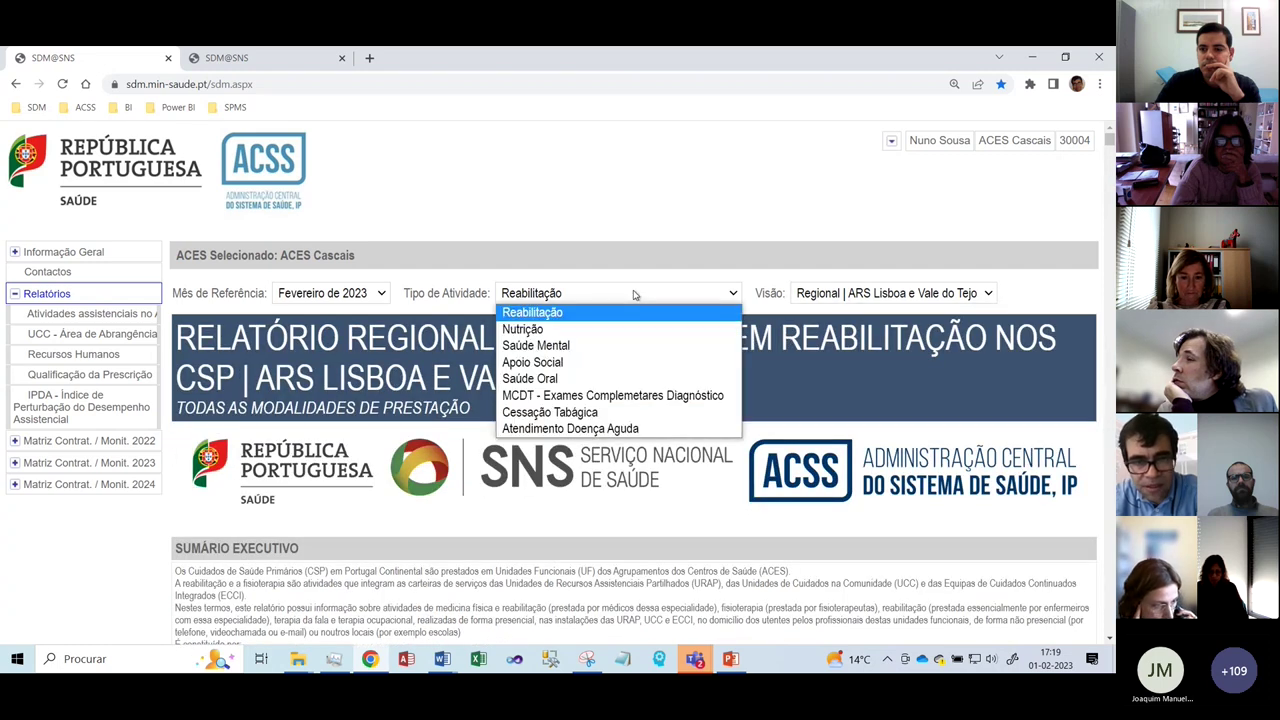
left_click(623, 412)
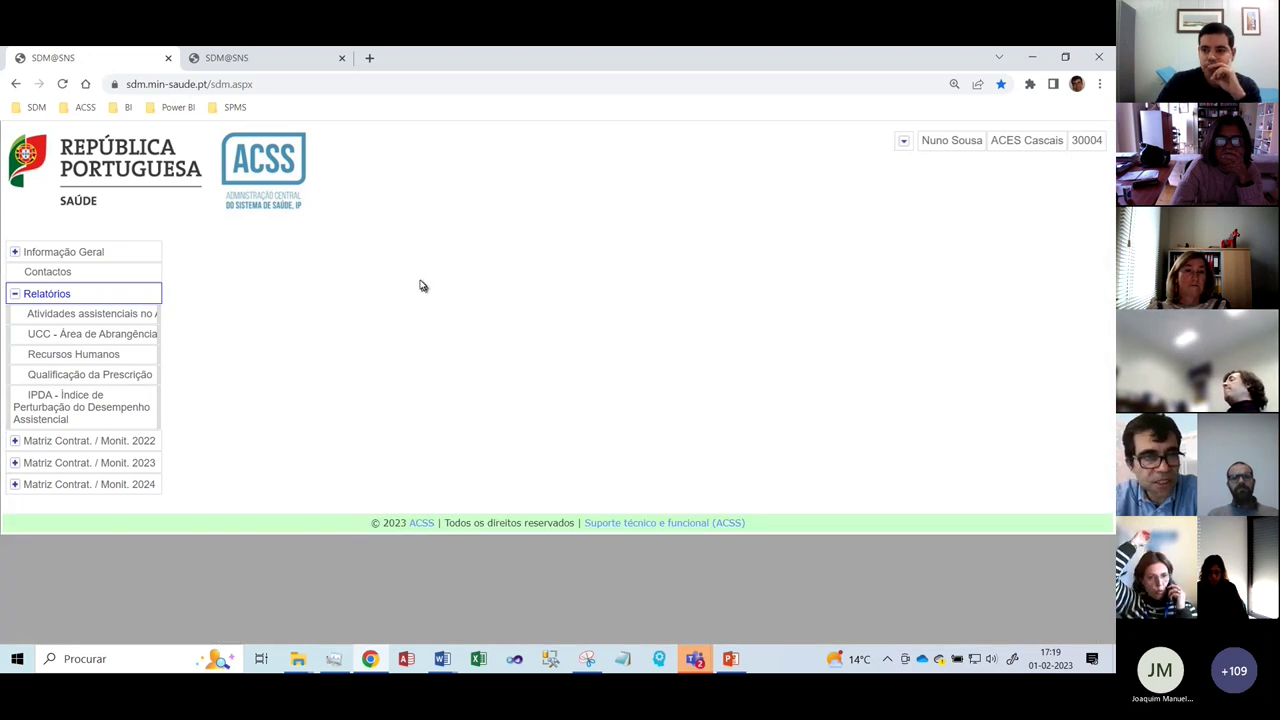
Step: Reopen the Relatórios section and show the Reabilitação report for Dezembro de 2022 with the Visão Regional | ARS Lisboa e Vale do Tejo
left_click(87, 297)
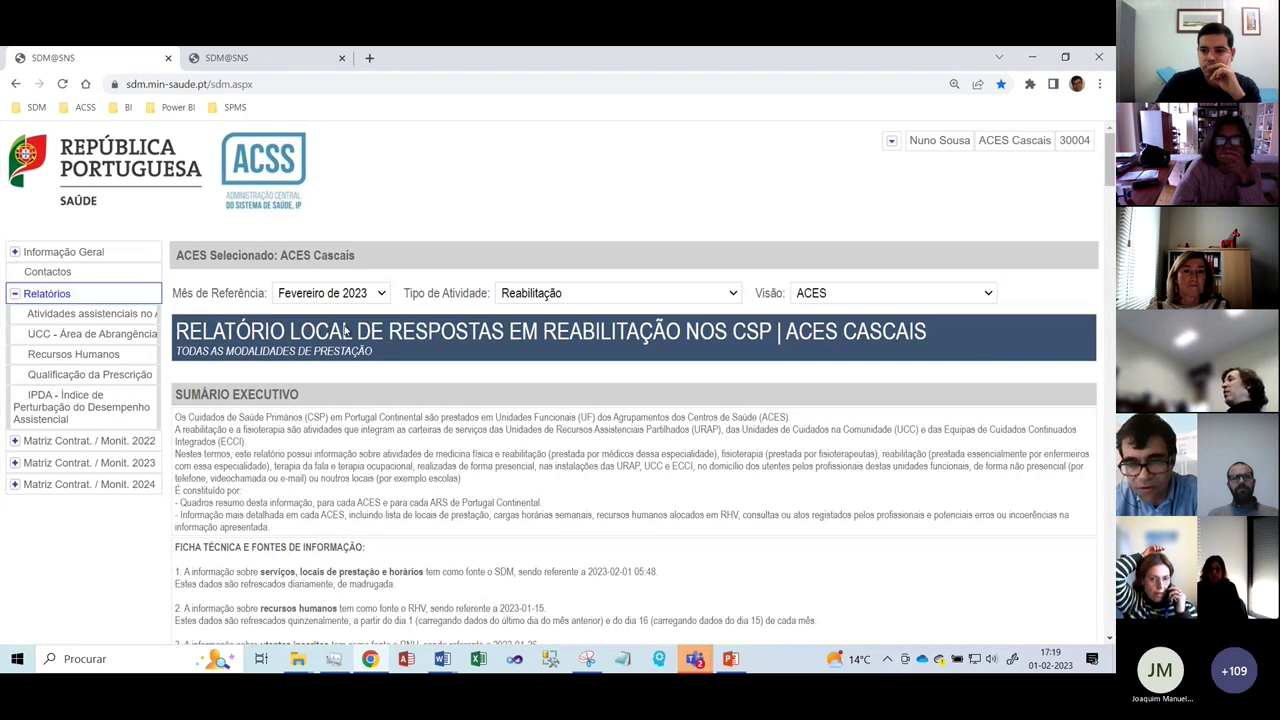
left_click(362, 293)
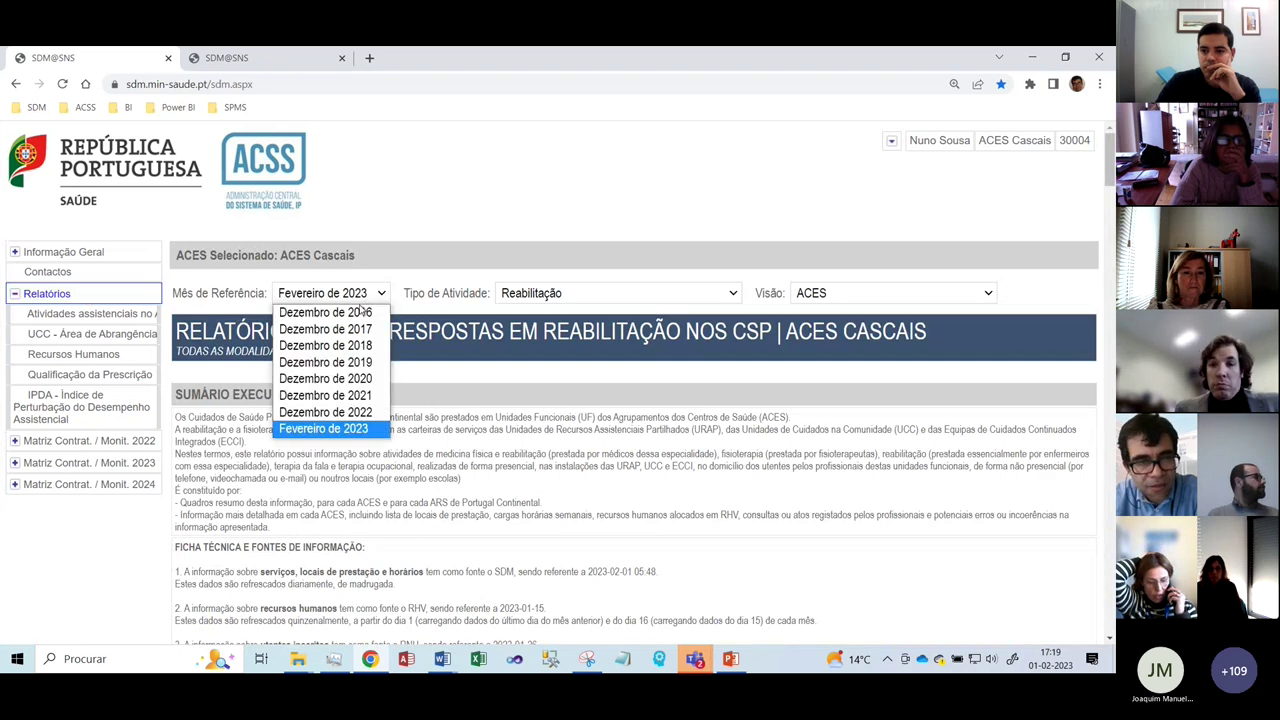
left_click(336, 411)
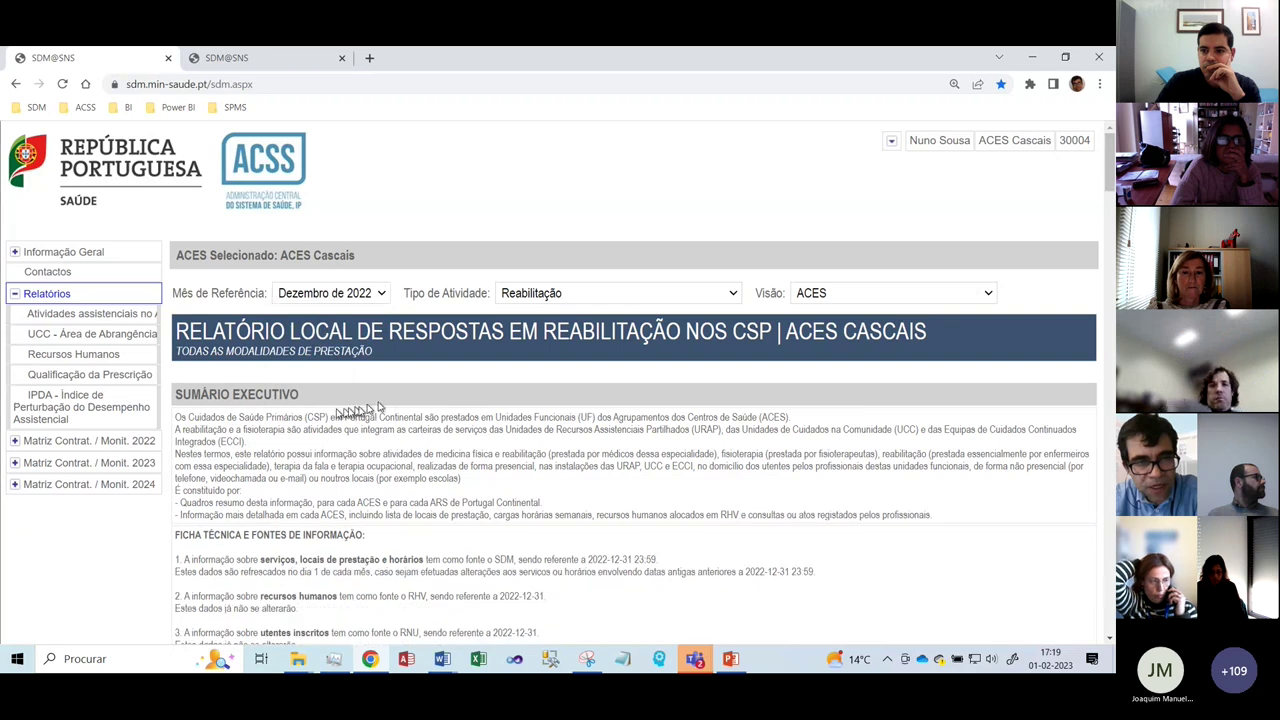
left_click(885, 297)
left_click(878, 330)
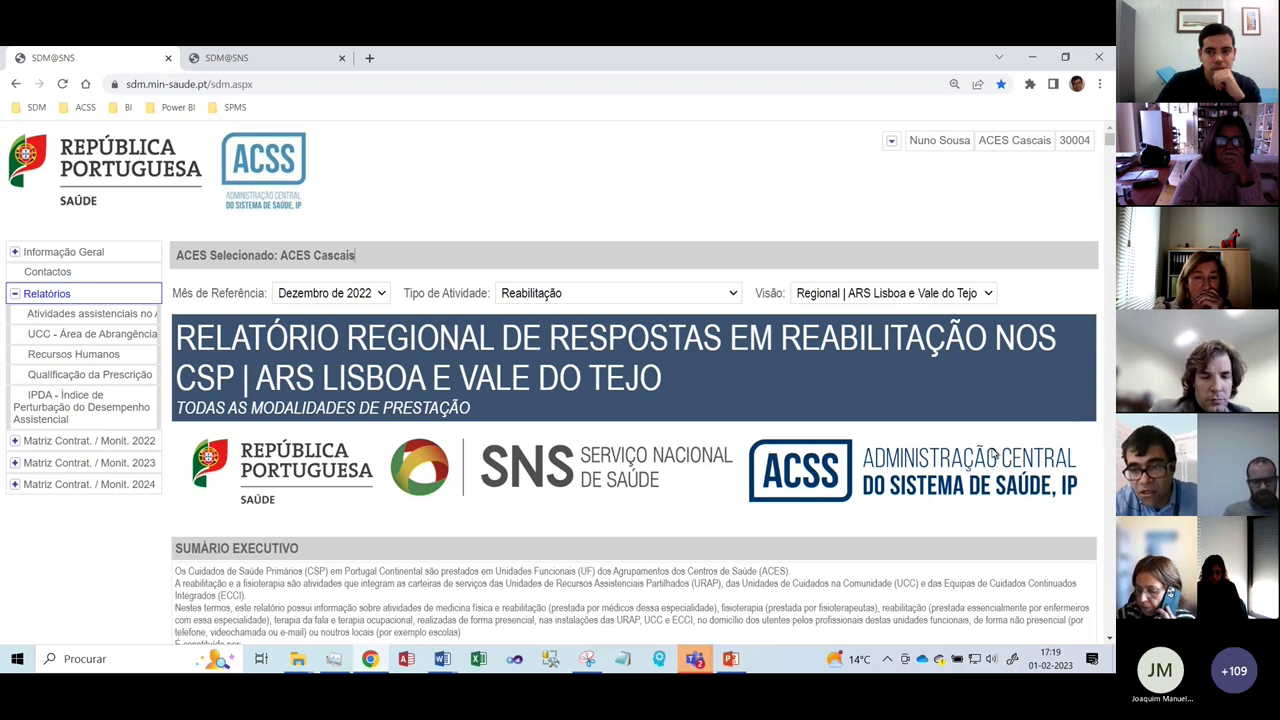
Step: Review the Fisioterapia e Reabilitação locations, weekly hours and professionals in the regional report's Sumário Executivo
scroll(995, 455, "down", 10)
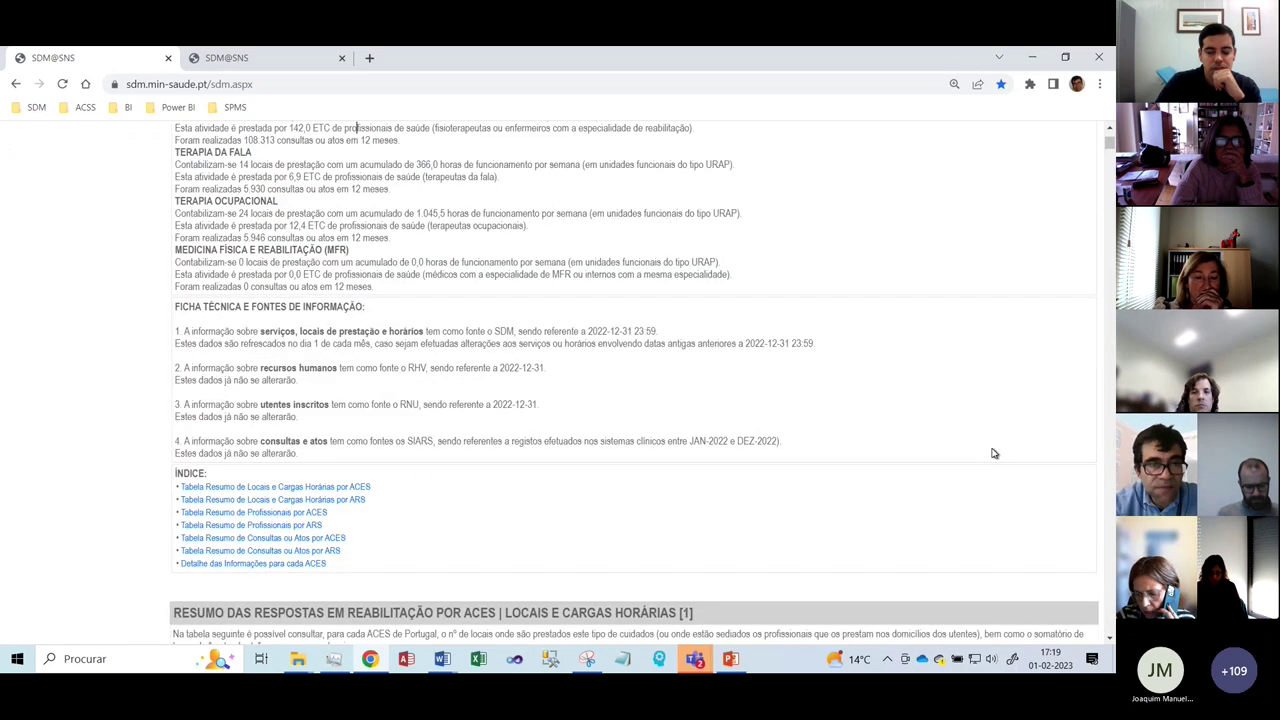
left_click(1109, 128)
scroll(1109, 128, "up", 3)
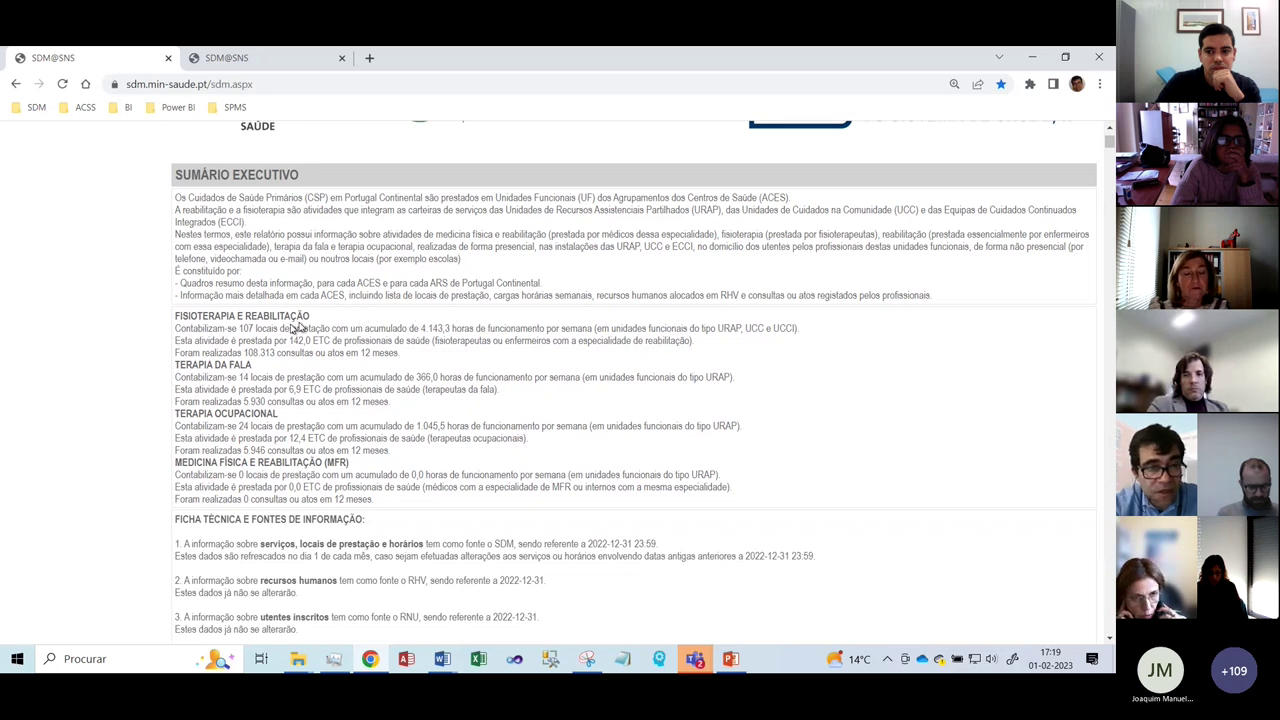
left_click_drag(186, 320, 244, 323)
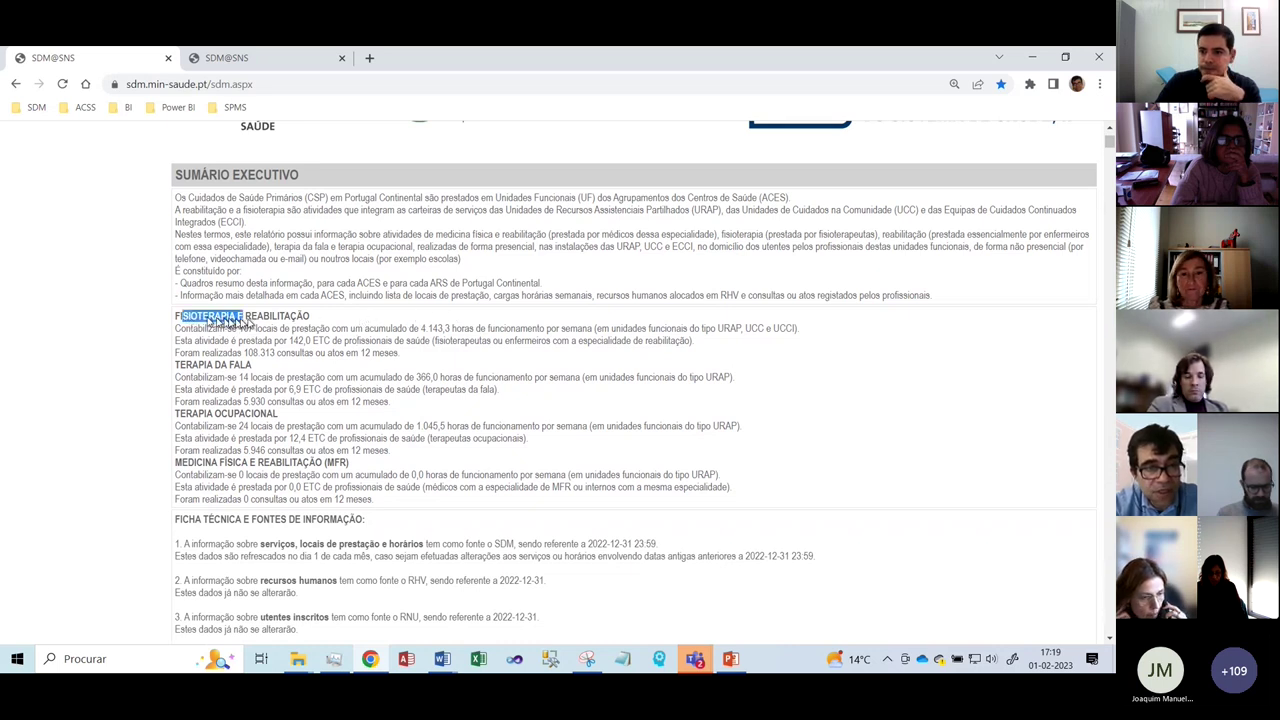
left_click(211, 334)
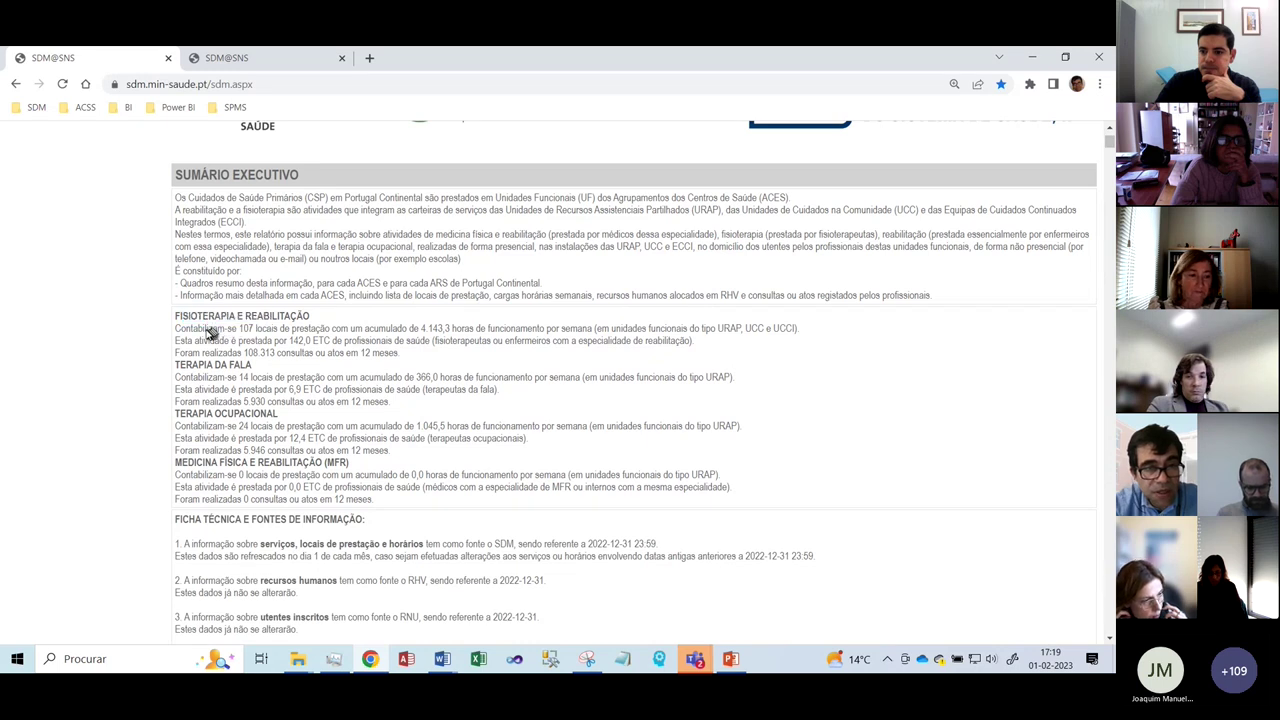
left_click_drag(207, 333, 278, 331)
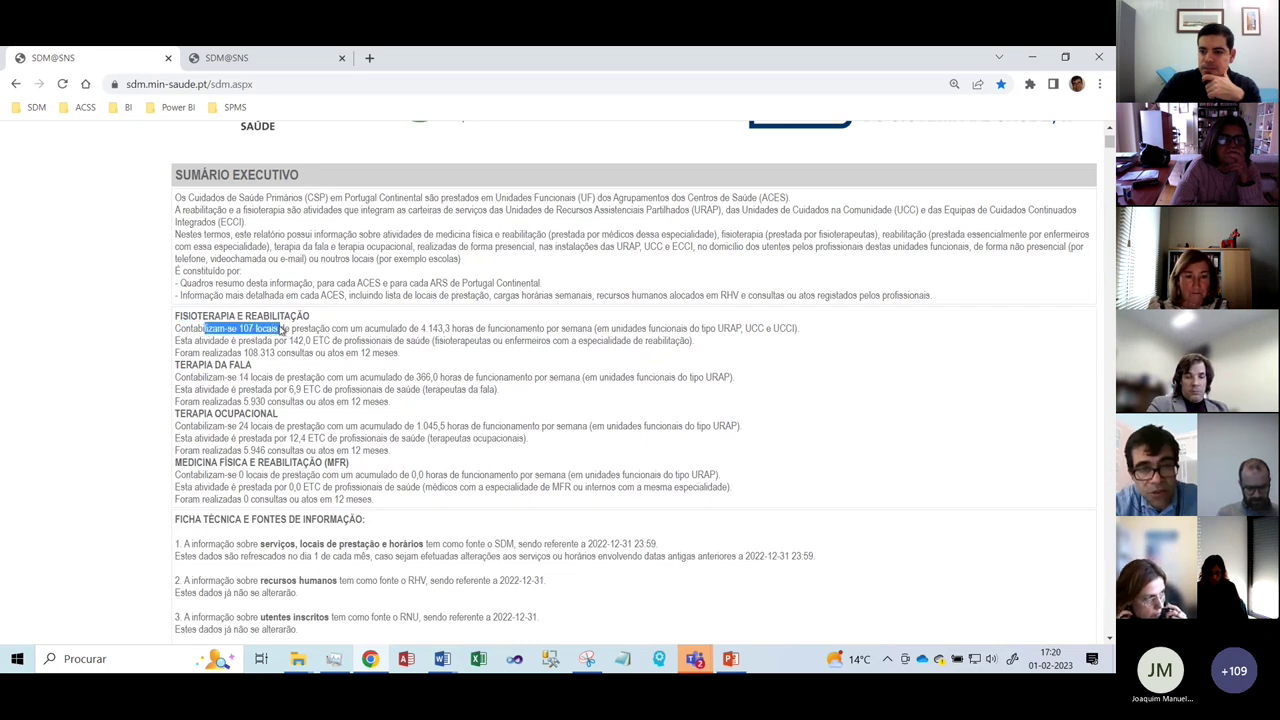
left_click_drag(418, 331, 174, 322)
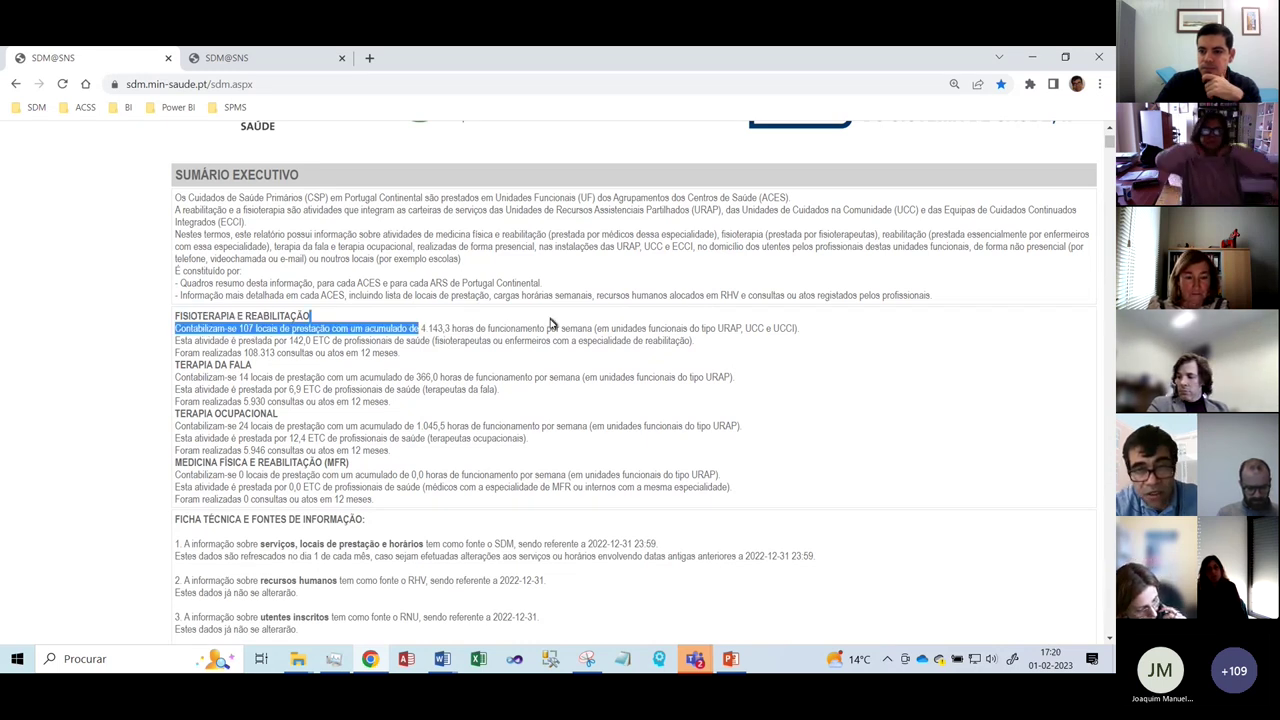
left_click_drag(419, 331, 800, 338)
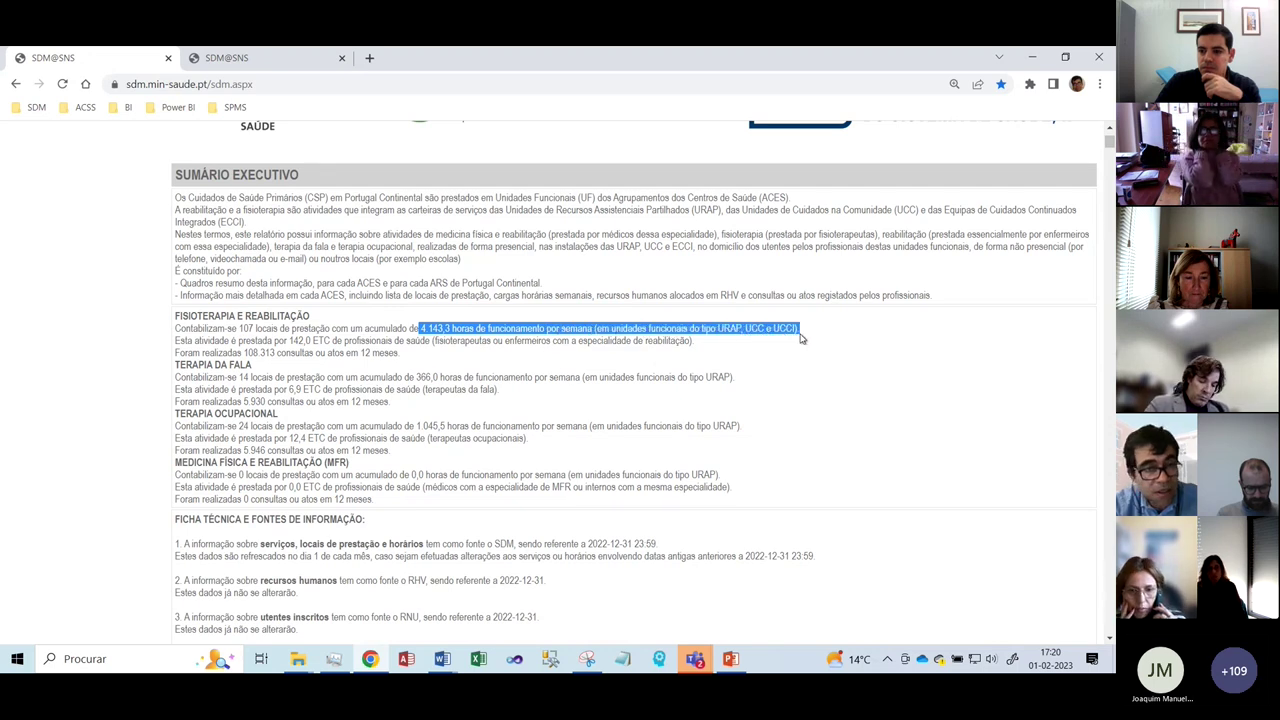
left_click_drag(194, 341, 593, 342)
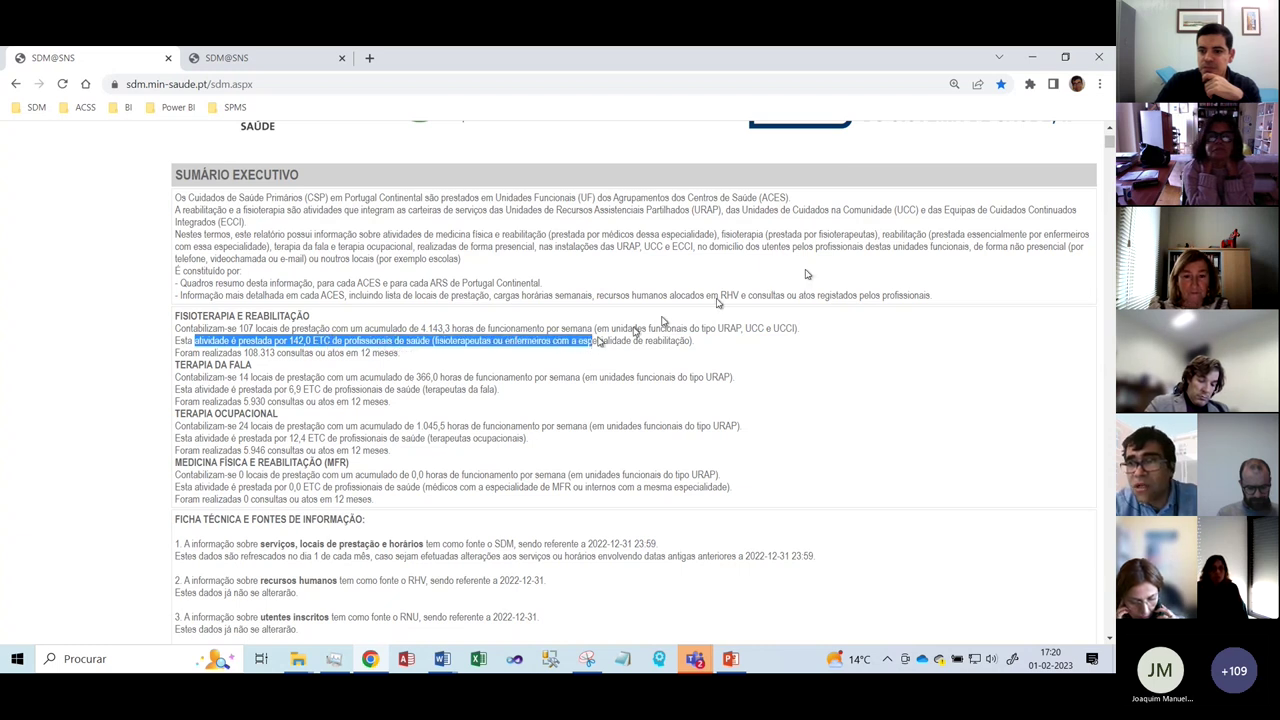
Step: Review the Fisioterapia consultation figures and the Terapia da Fala, Terapia Ocupacional and Medicina Física e Reabilitação summaries
left_click(1100, 86)
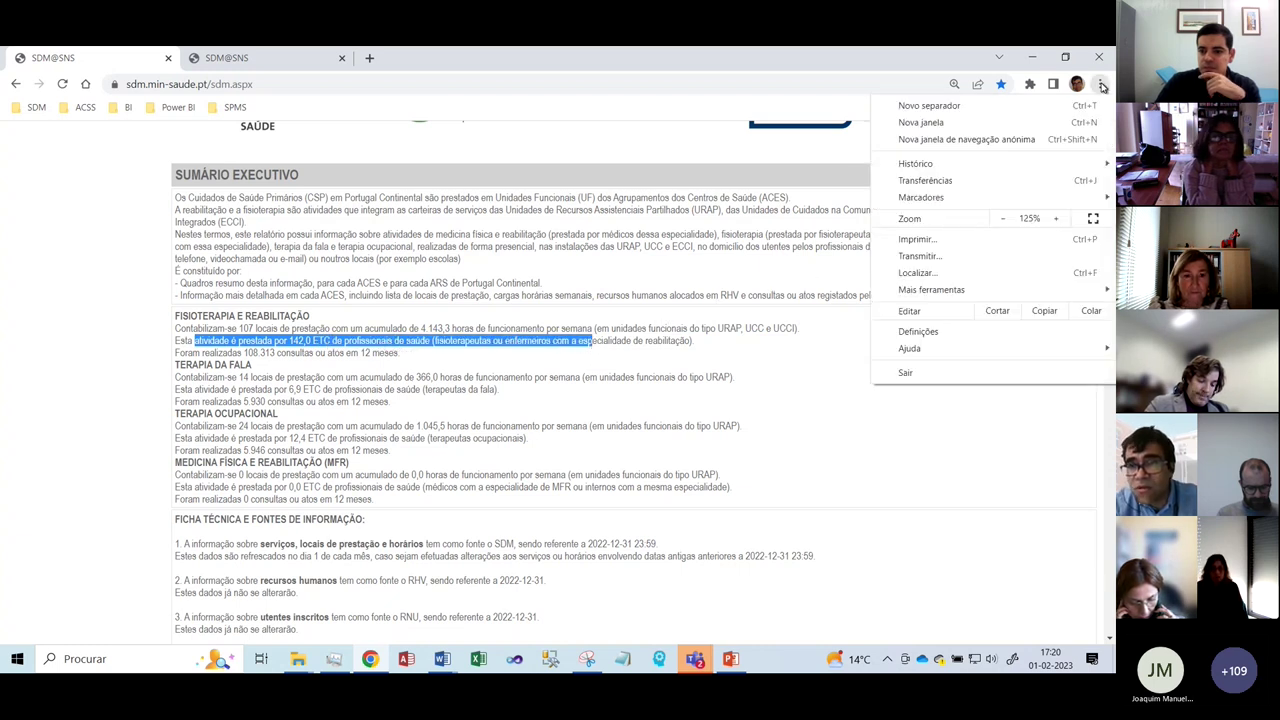
left_click(1100, 86)
left_click_drag(203, 355, 370, 355)
left_click_drag(190, 377, 214, 500)
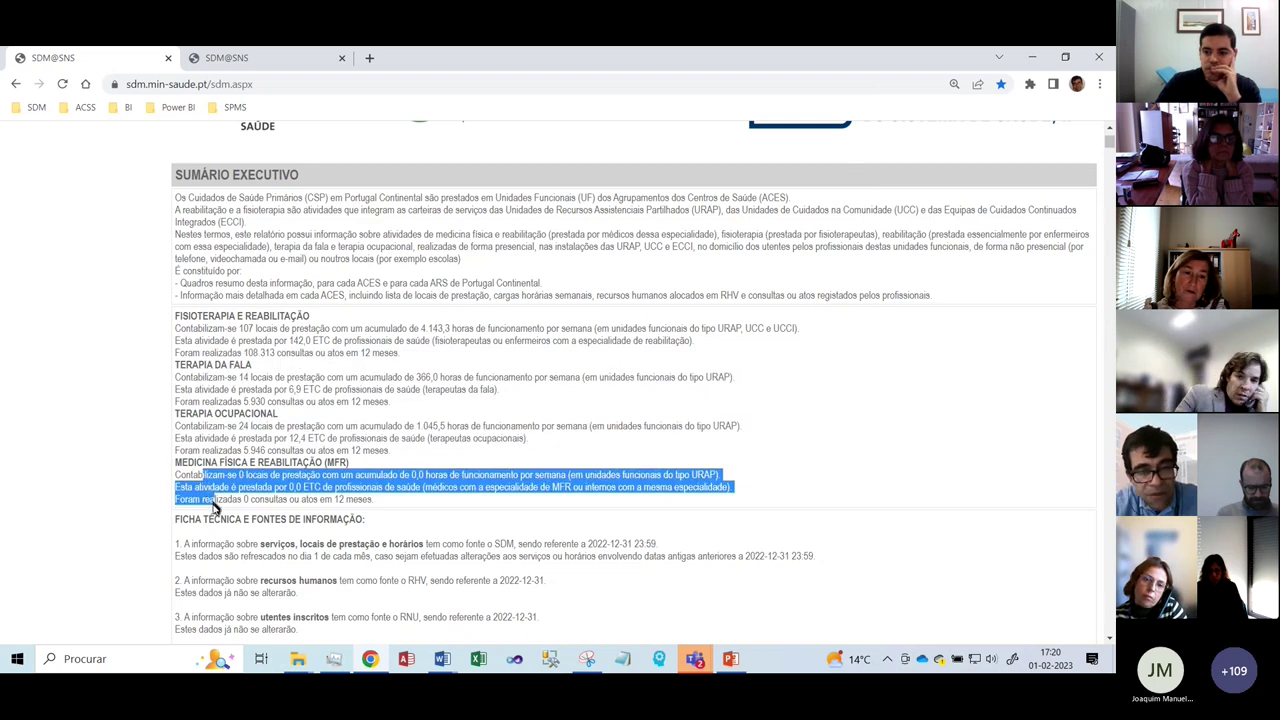
left_click(1100, 400)
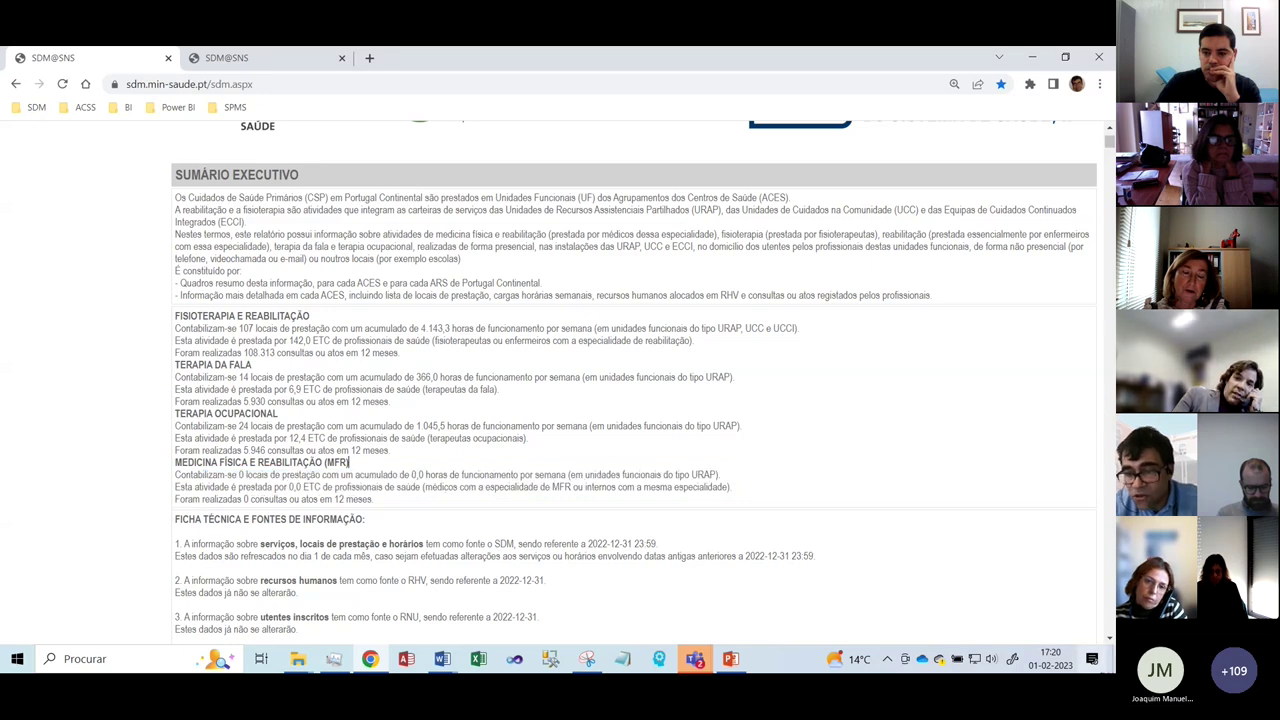
Step: Examine the Ficha Técnica information sources and the Índice of summary tables in the regional report
left_click(1108, 644)
left_click(1109, 641)
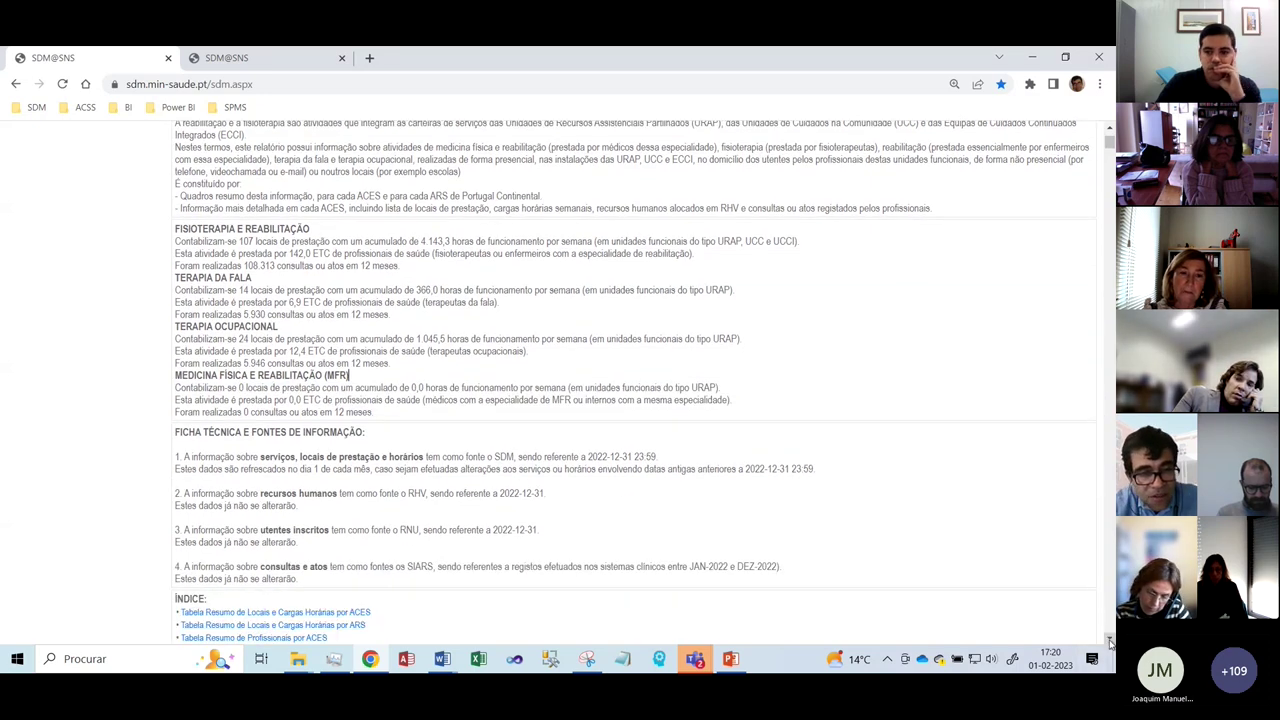
left_click(1109, 641)
left_click(1109, 641)
left_click(1109, 641)
left_click(1109, 641)
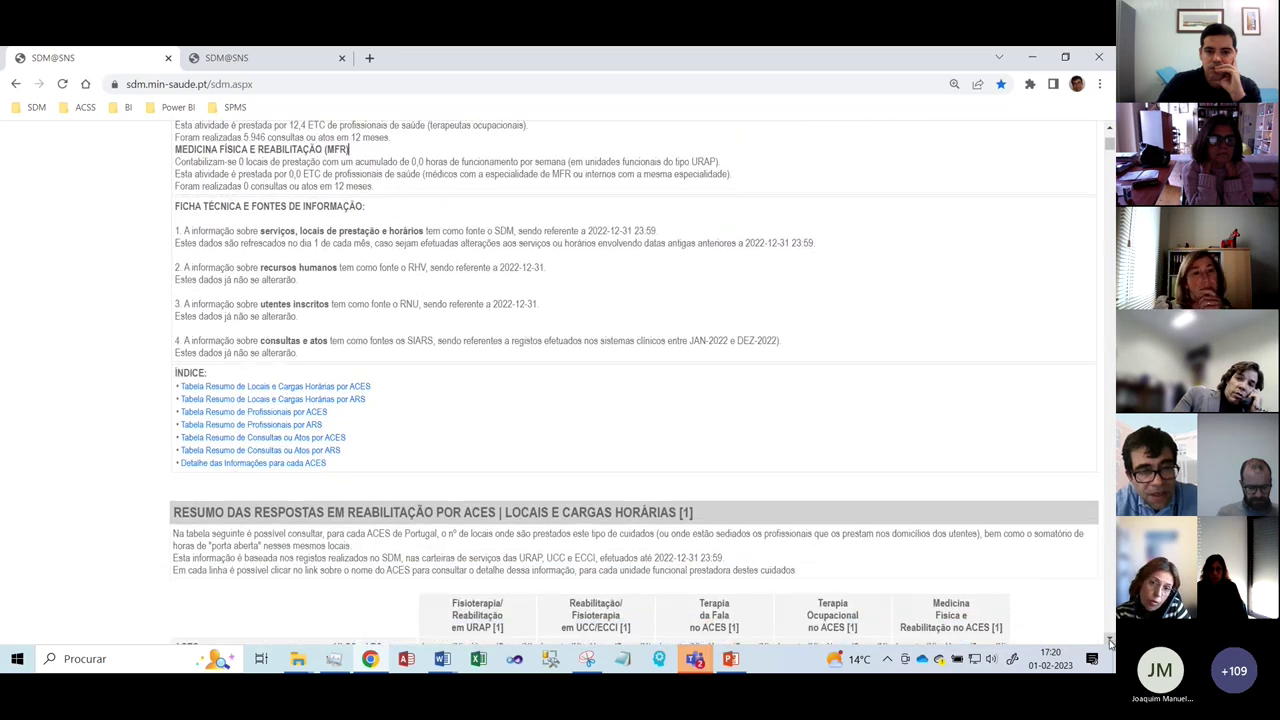
left_click(1109, 641)
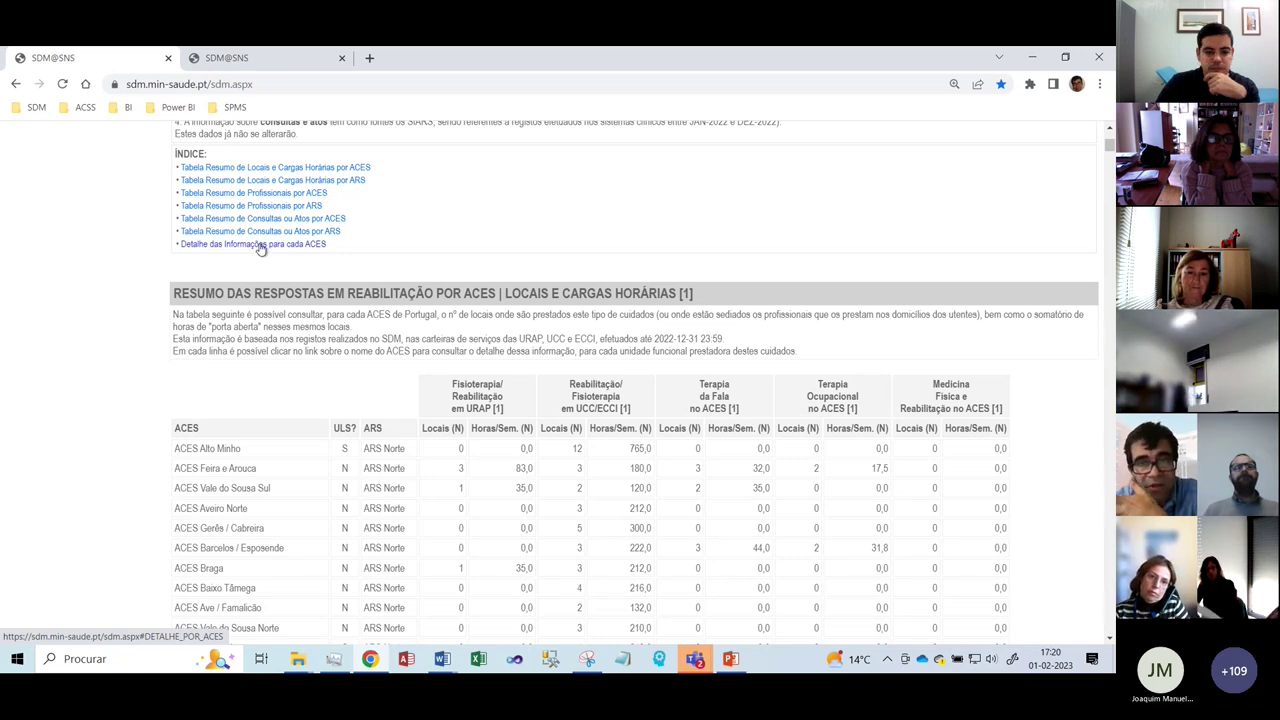
right_click(1107, 140)
left_click(808, 185)
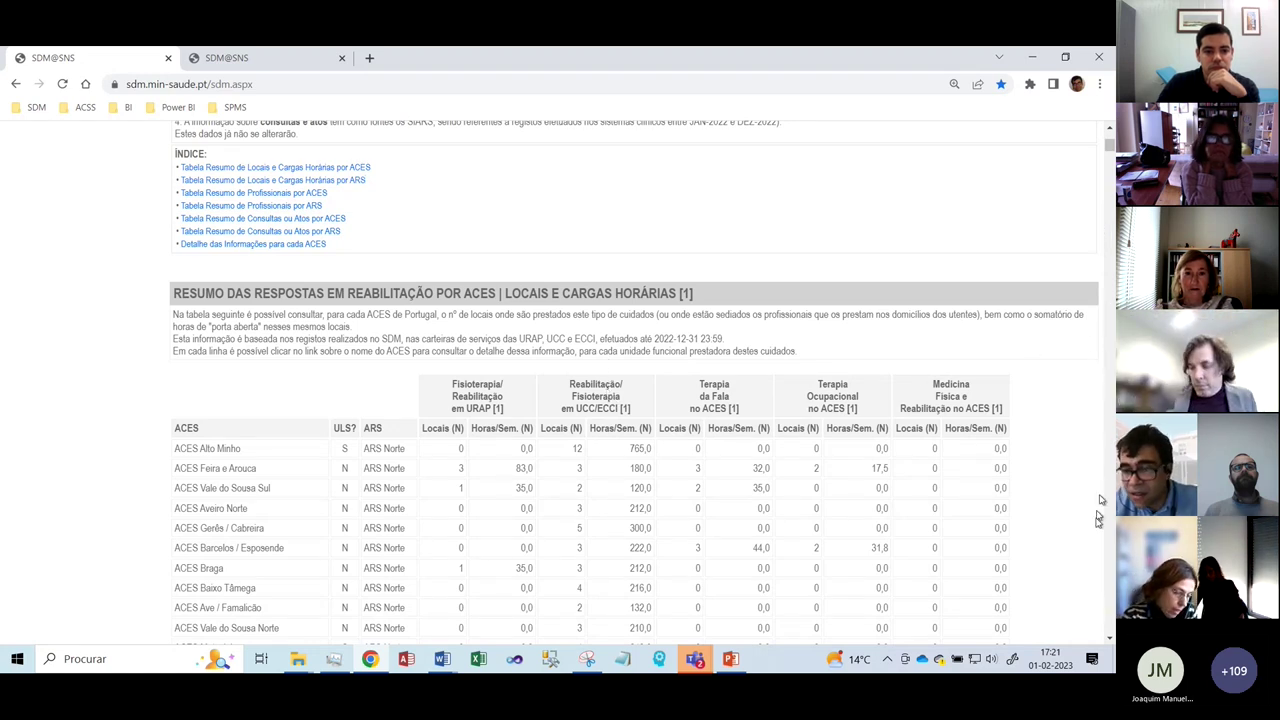
Step: Examine the Locais e Cargas Horárias table by ACES, checking the service columns and weekly hours of ACES Feira e Arouca
left_click(1108, 641)
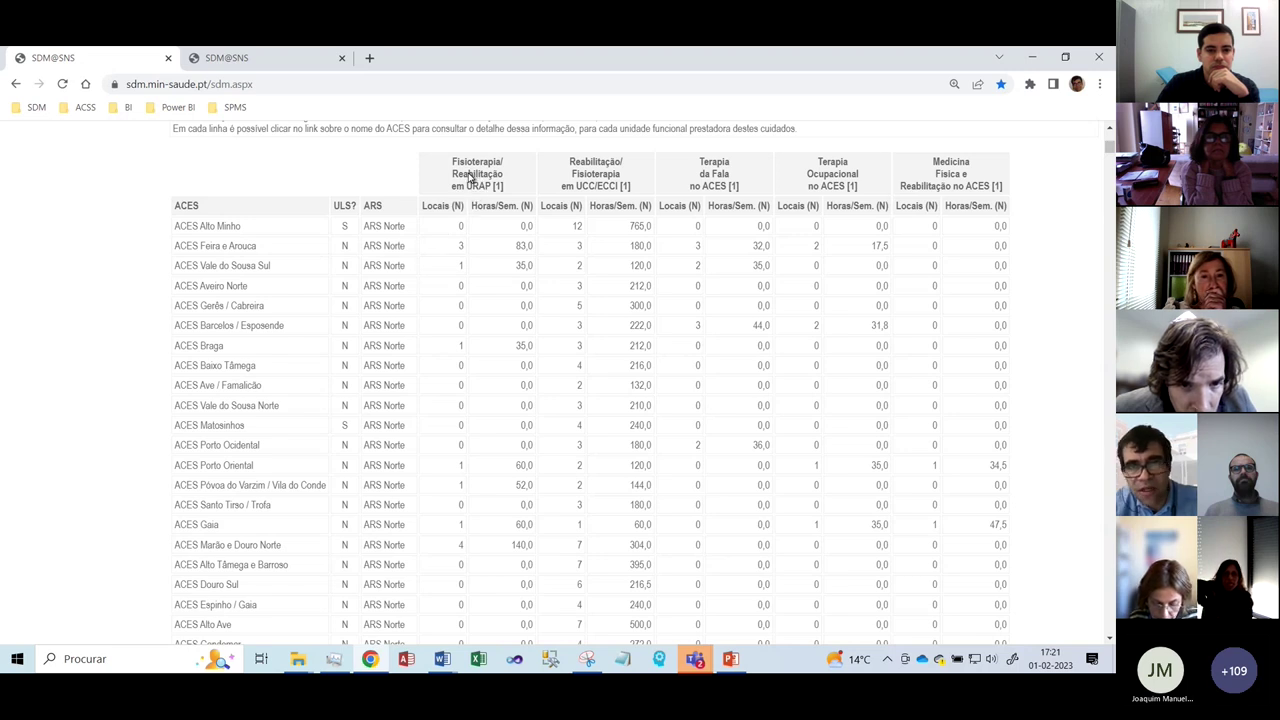
mouse_move(470, 177)
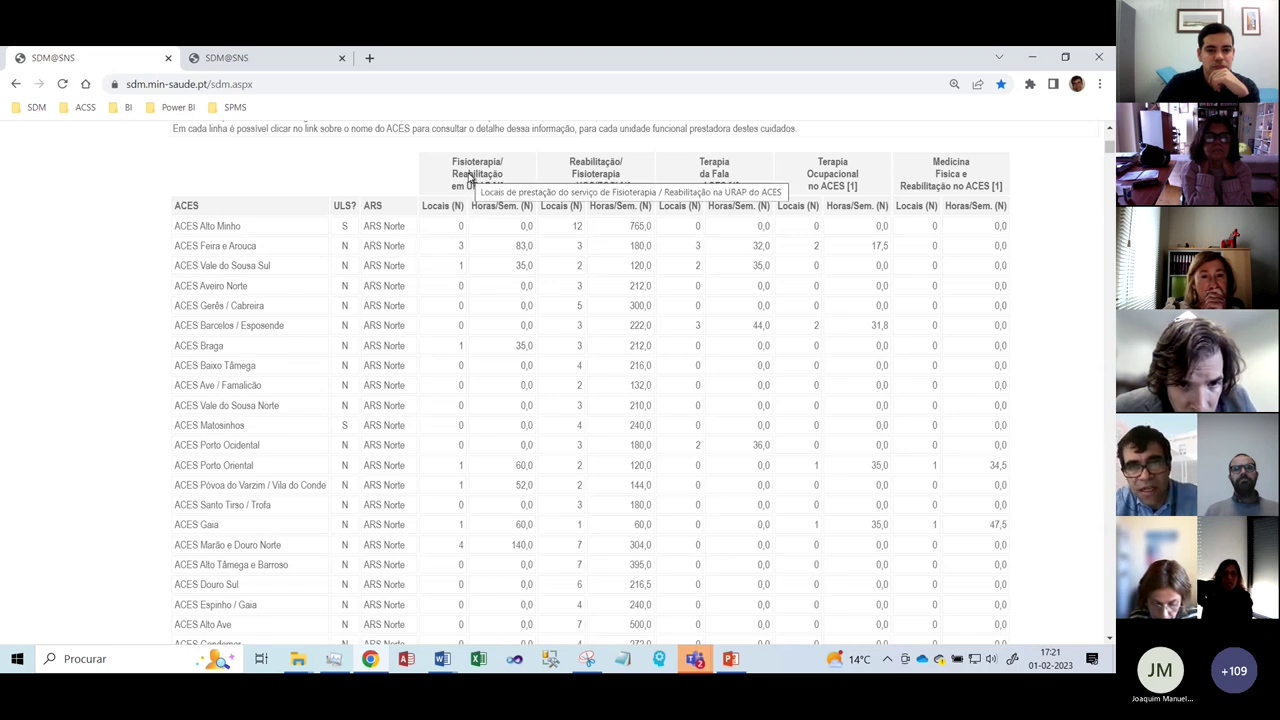
double_click(522, 247)
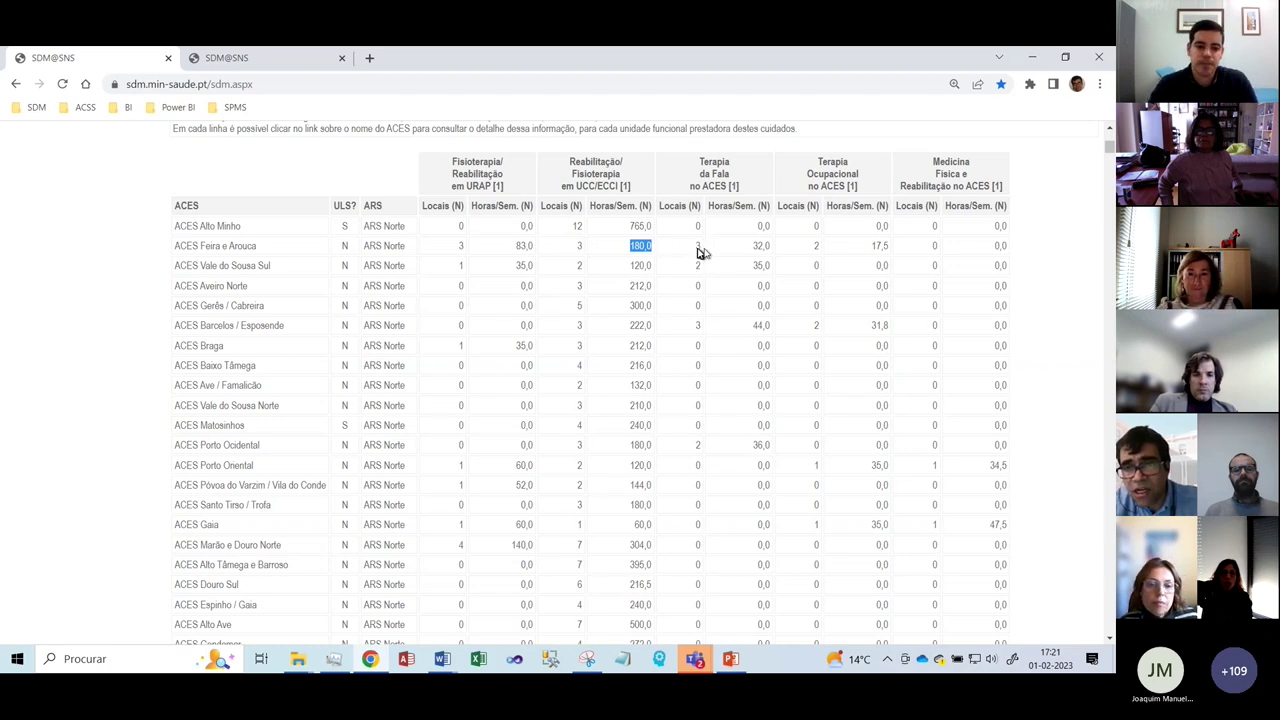
double_click(761, 246)
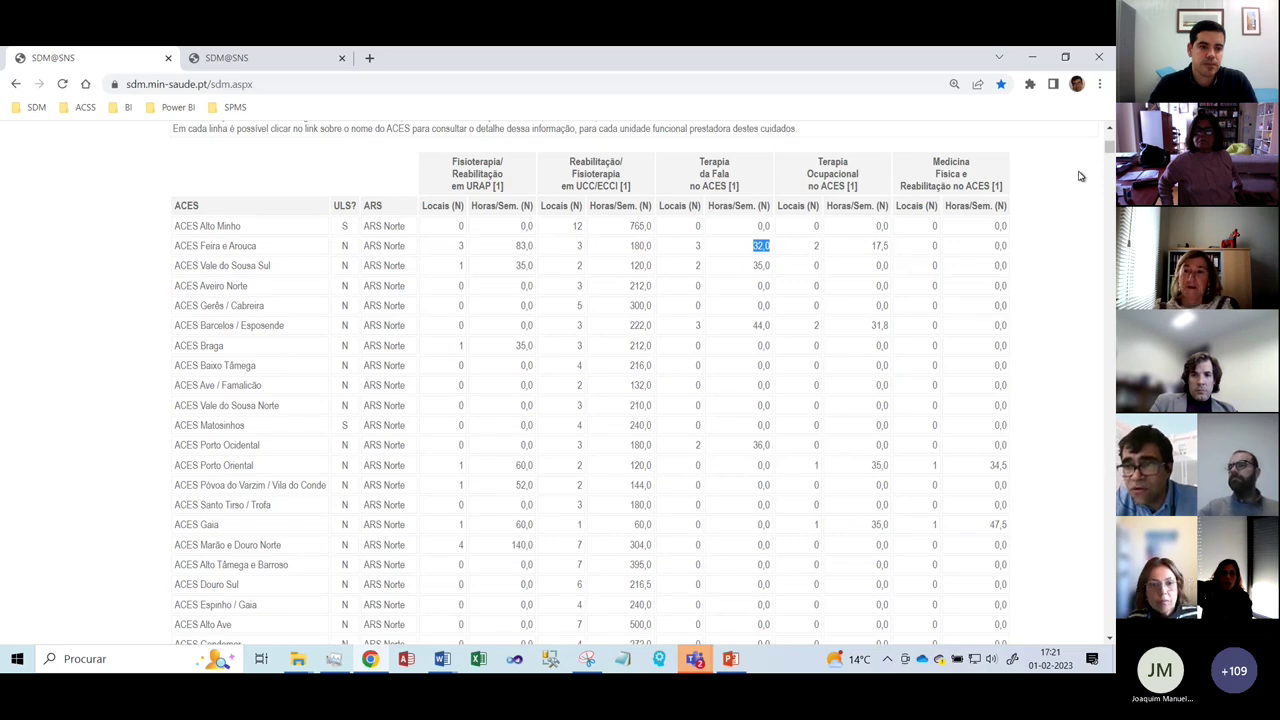
Step: Review the Locais e Cargas Horárias table by ARS and highlight the ARS Lisboa e Vale do Tejo row's figures
scroll(1100, 314, "down", 10)
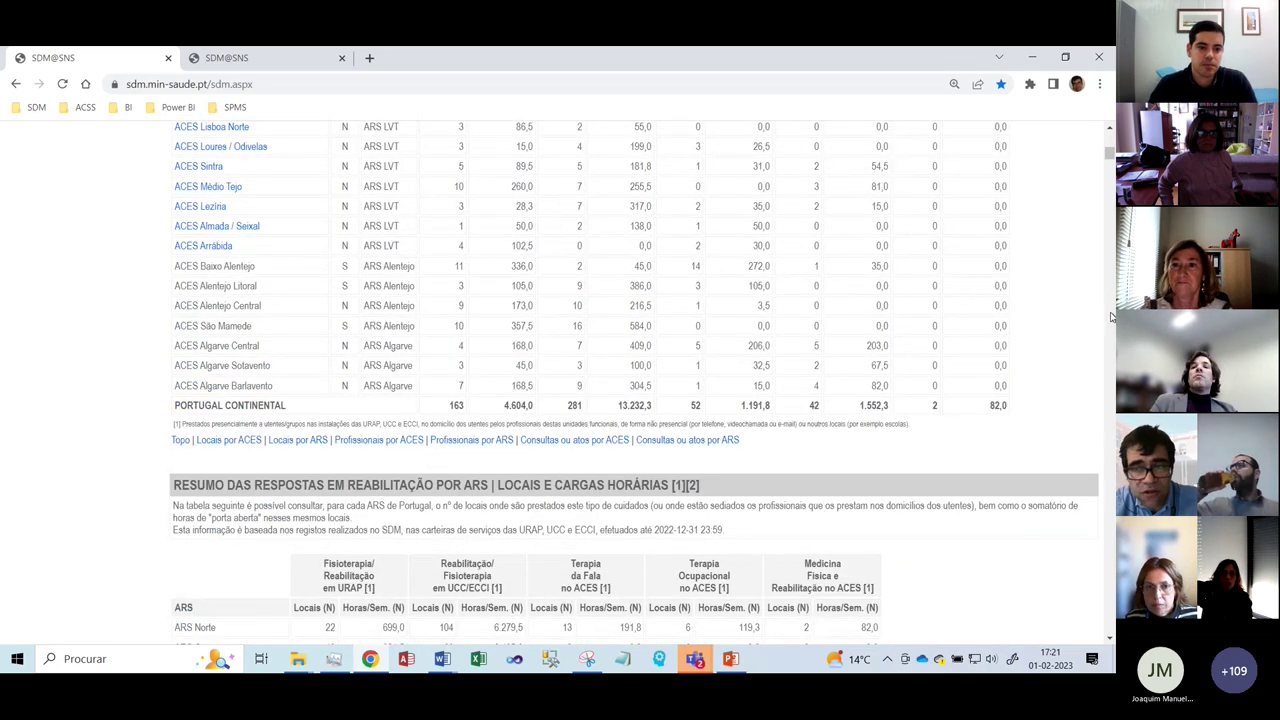
scroll(1093, 618, "down", 2)
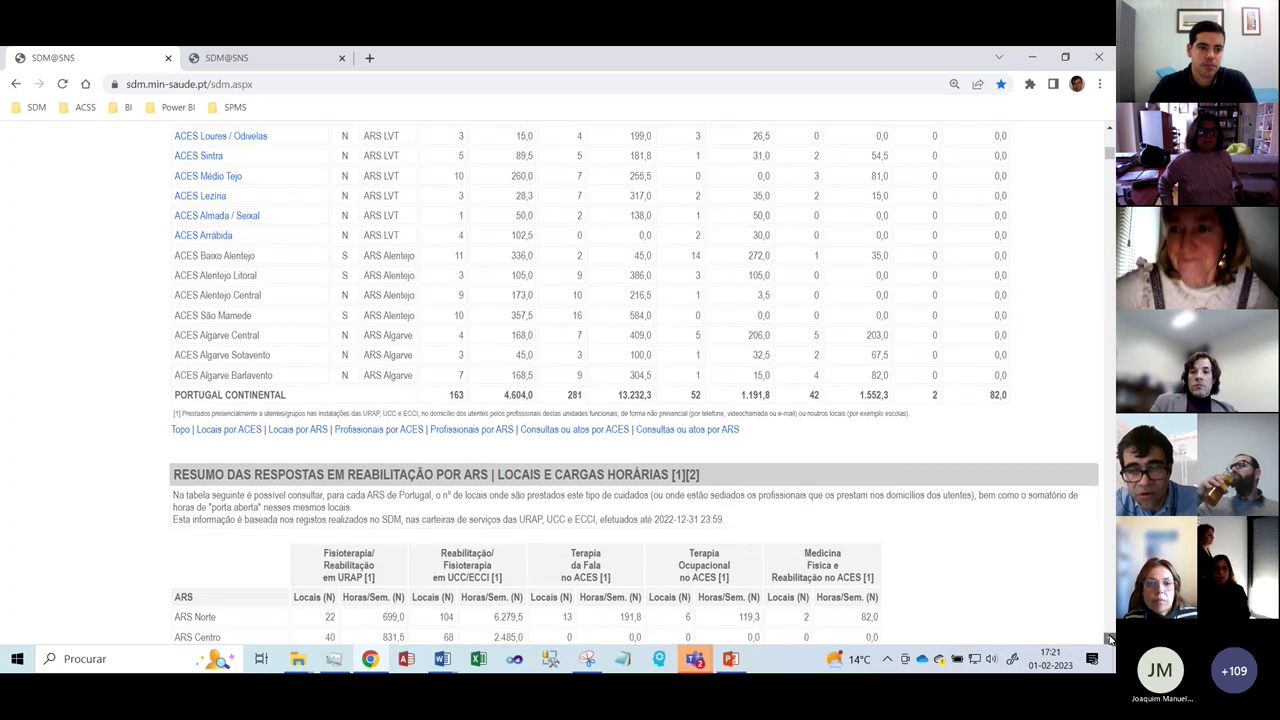
scroll(1108, 638, "down", 1)
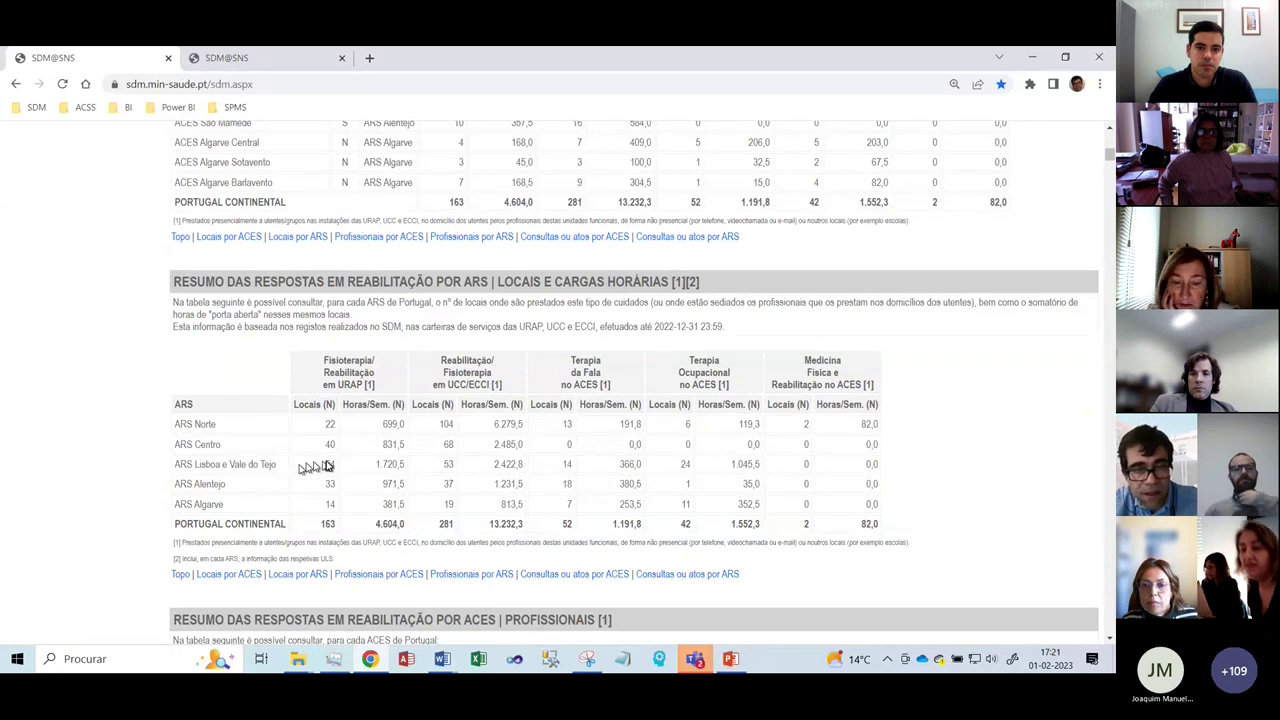
left_click_drag(309, 467, 856, 468)
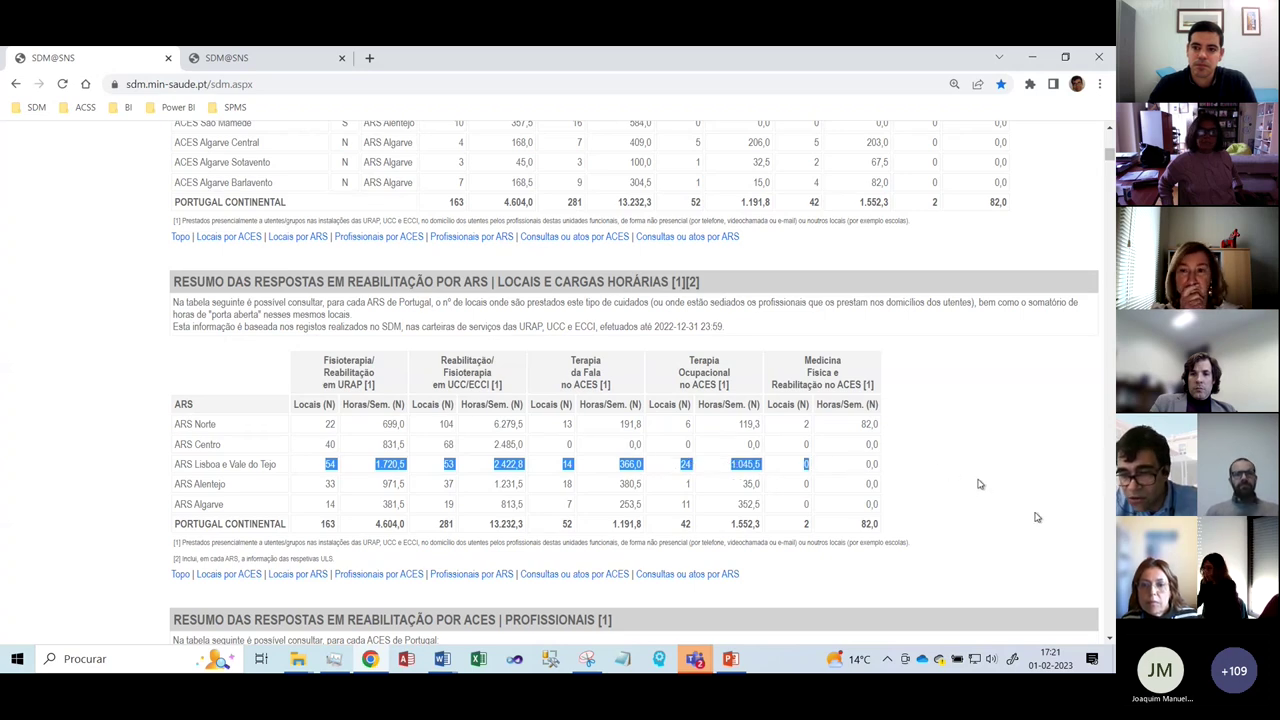
Step: Examine the Profissionais table by ACES, highlighting the enrolled users and physiotherapist ETC of ACES Feira e Arouca
scroll(1106, 644, "down", 3)
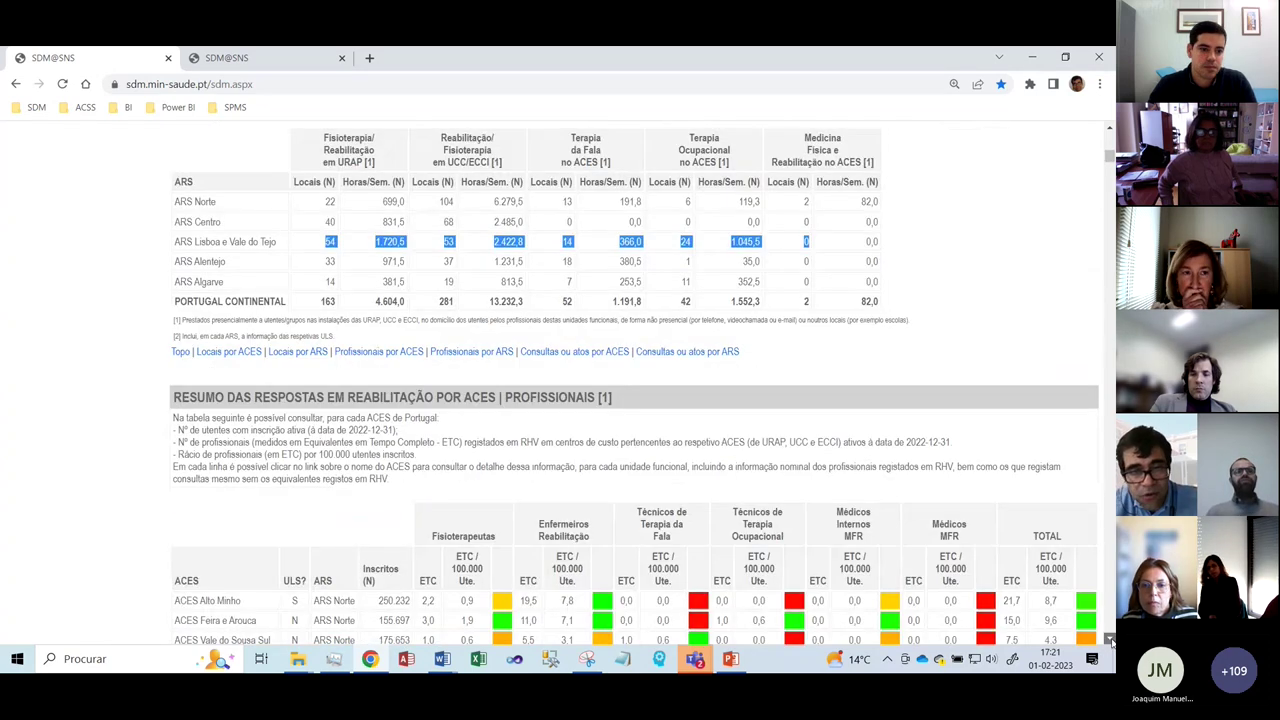
scroll(1110, 640, "down", 3)
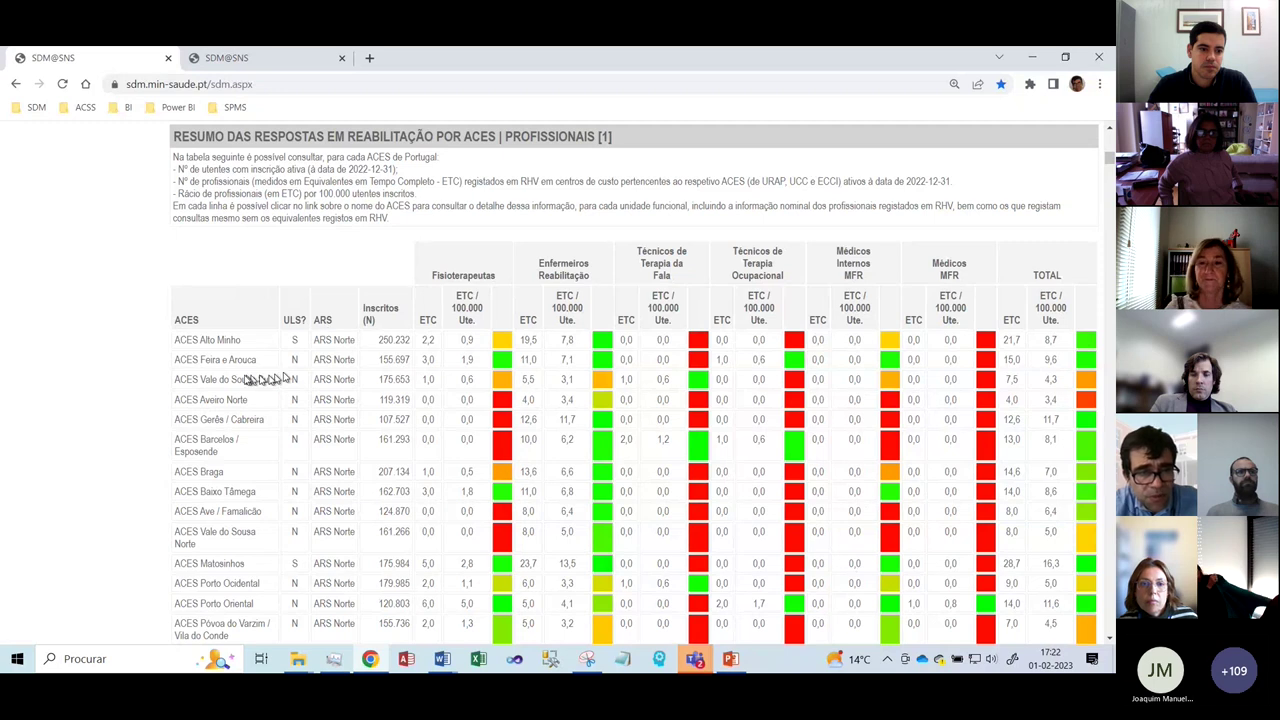
left_click_drag(217, 366, 258, 362)
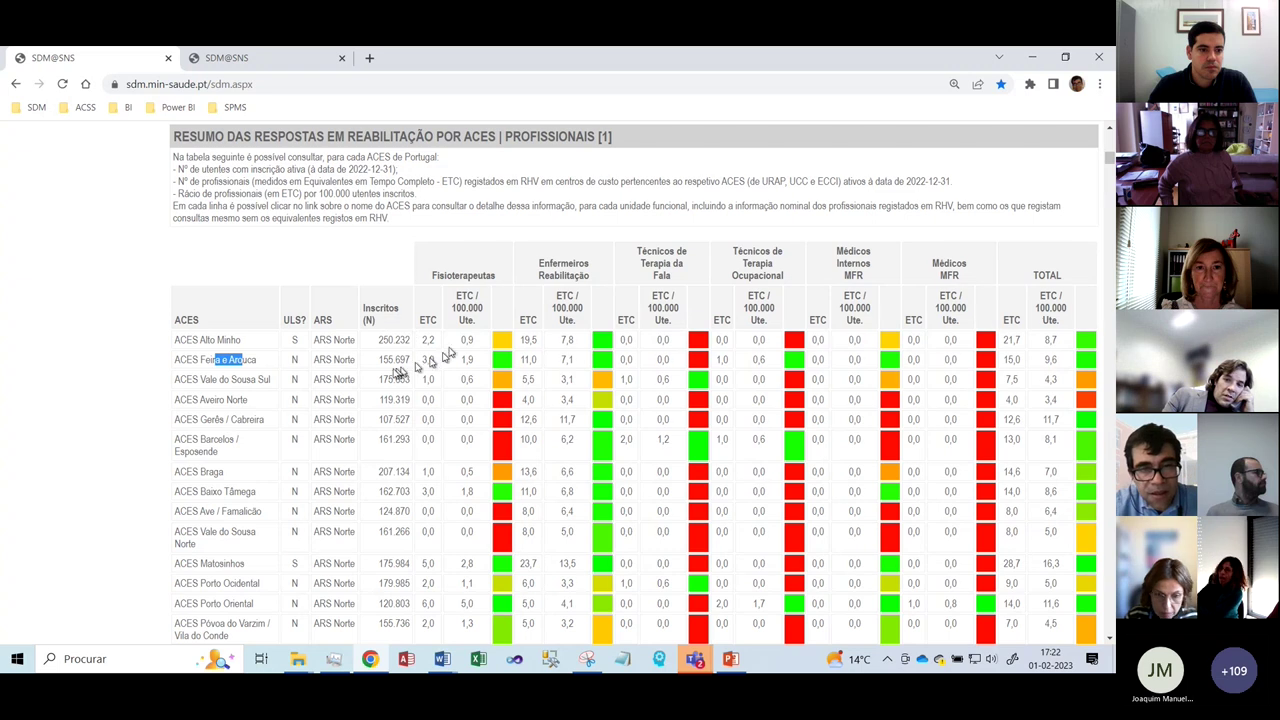
double_click(380, 362)
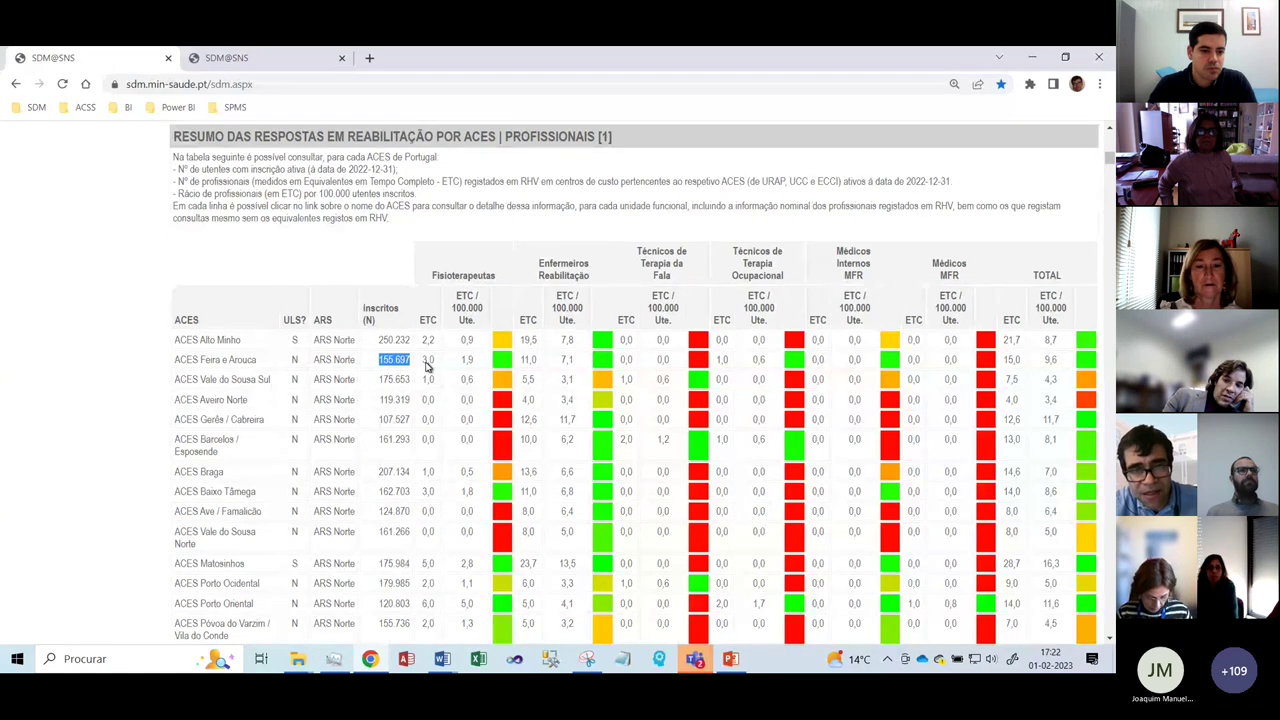
double_click(427, 362)
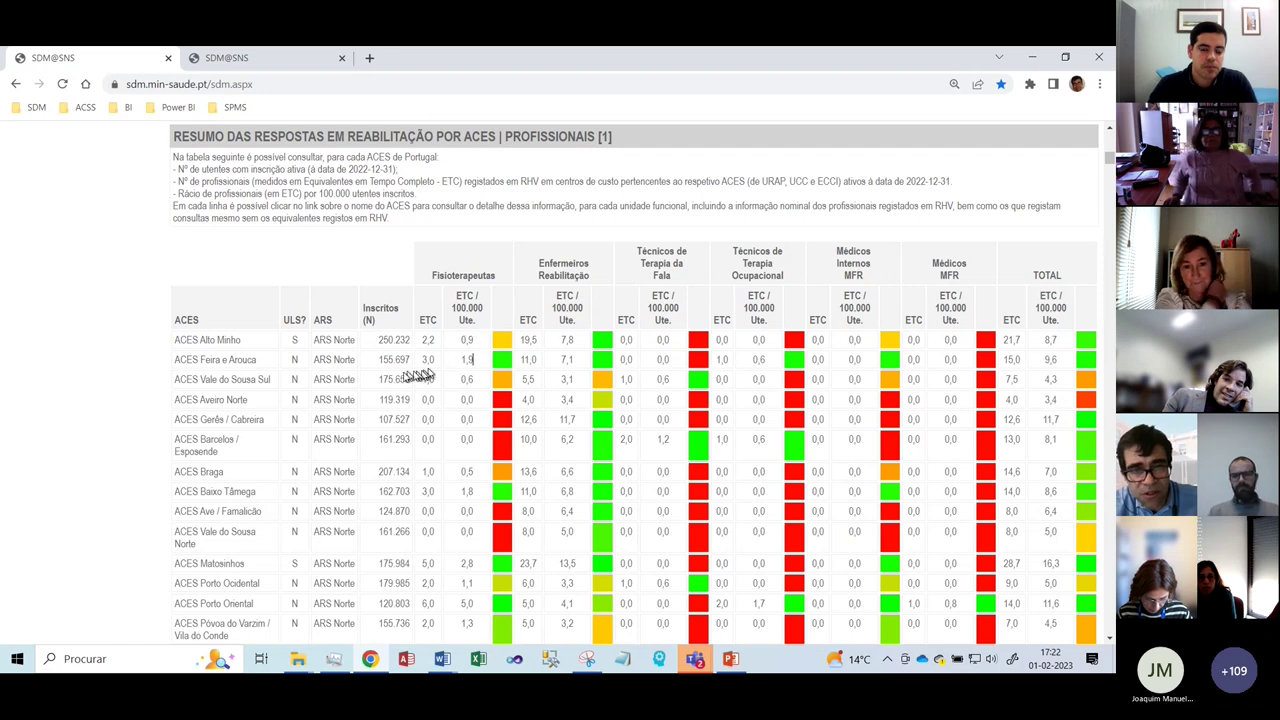
double_click(426, 361)
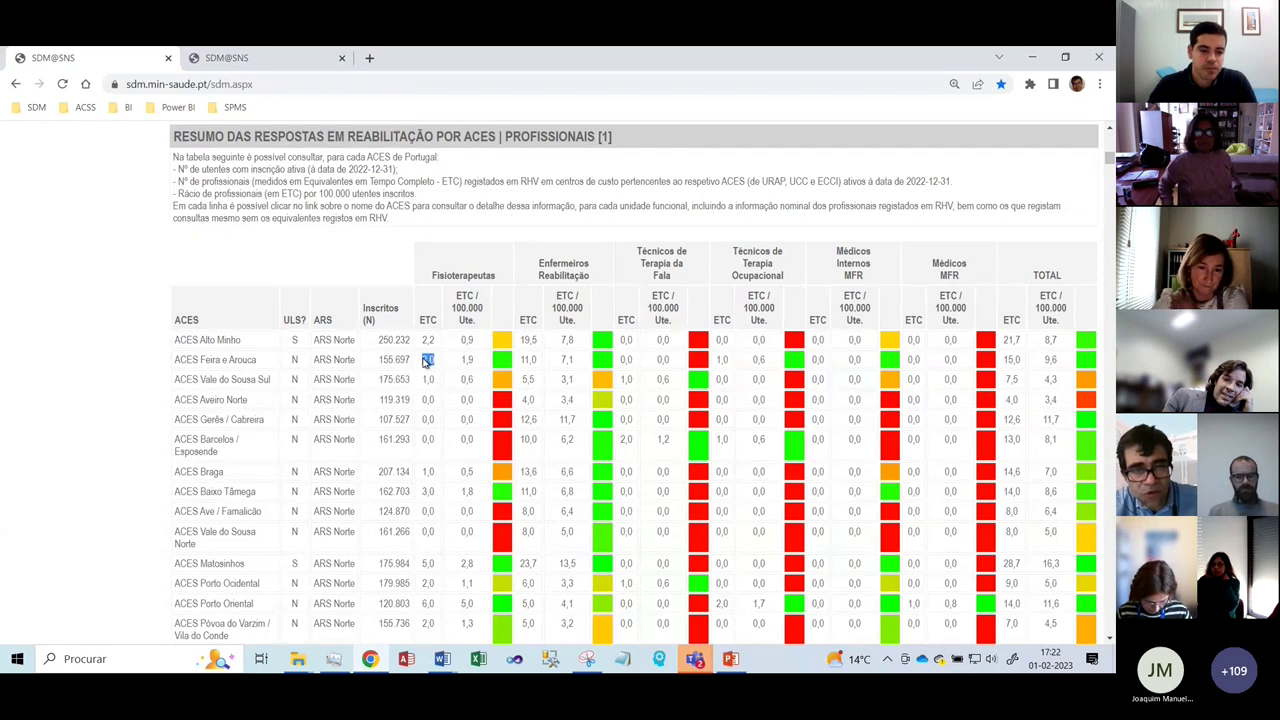
double_click(394, 360)
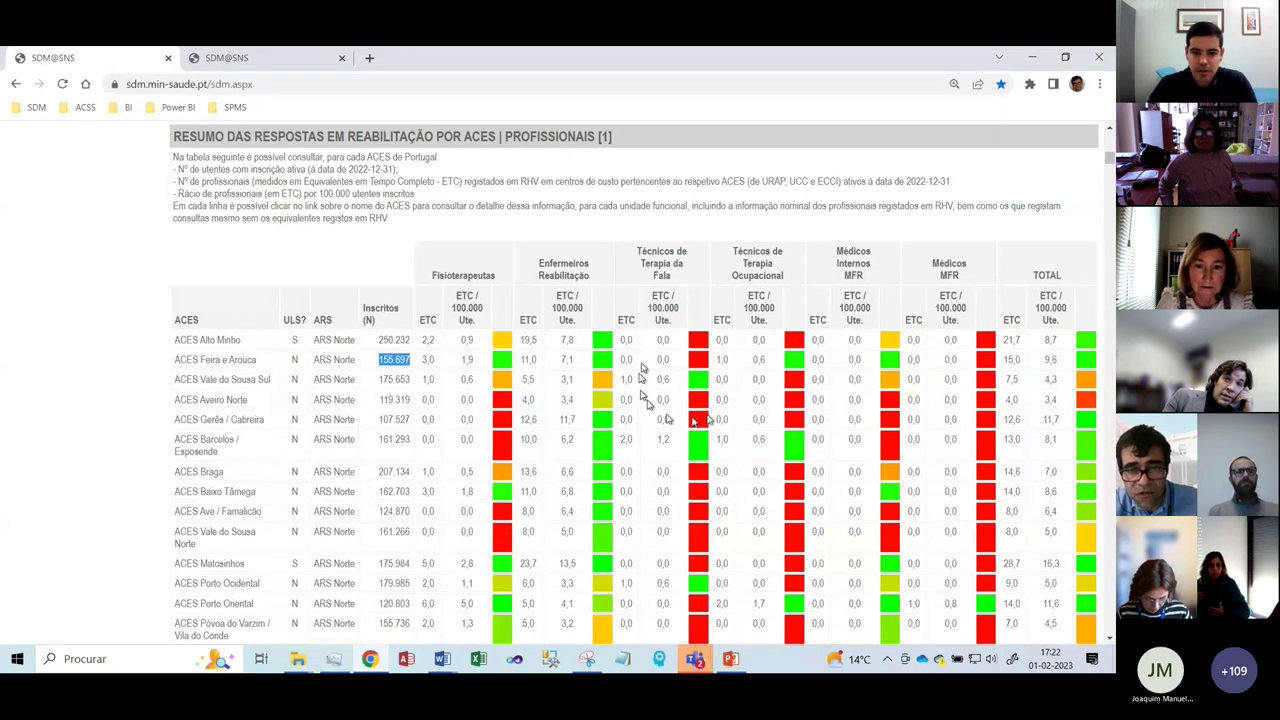
Step: Review the Profissionais table by ARS and the Consultas ou Atos tables by ACES and by ARS
left_click(1110, 418)
left_click(1110, 418)
left_click(1110, 418)
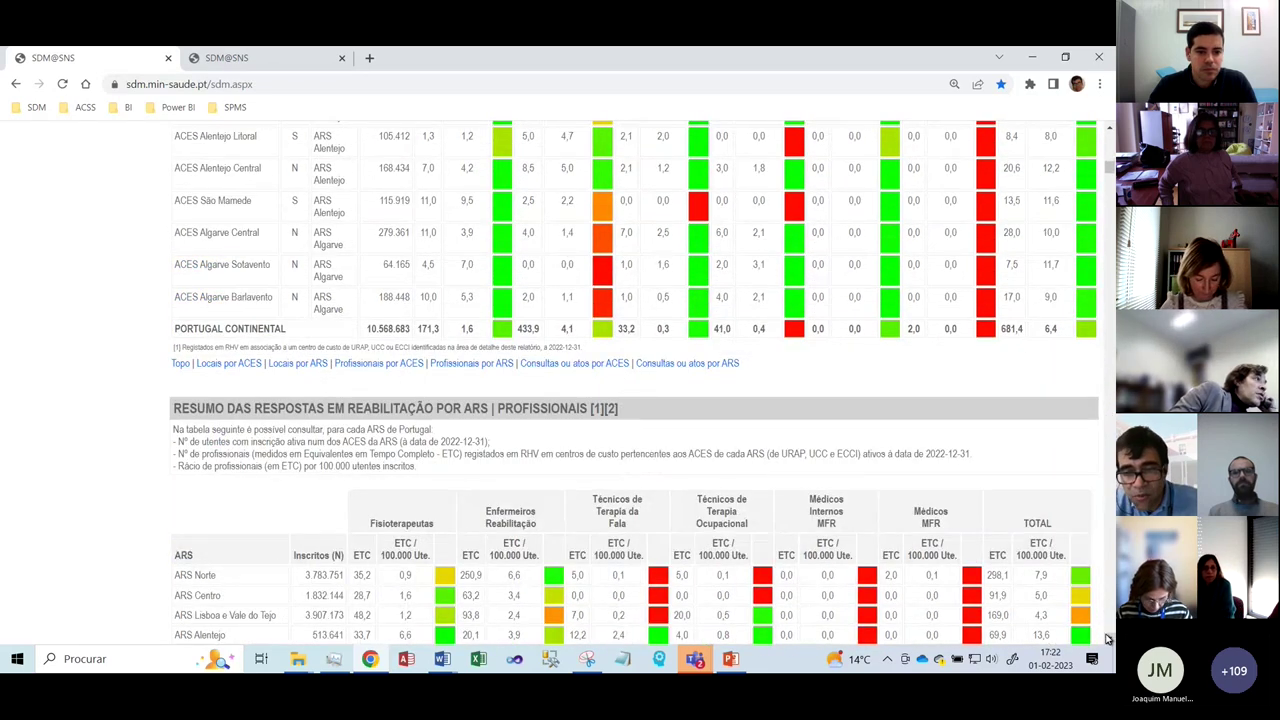
scroll(1108, 638, "down", 5)
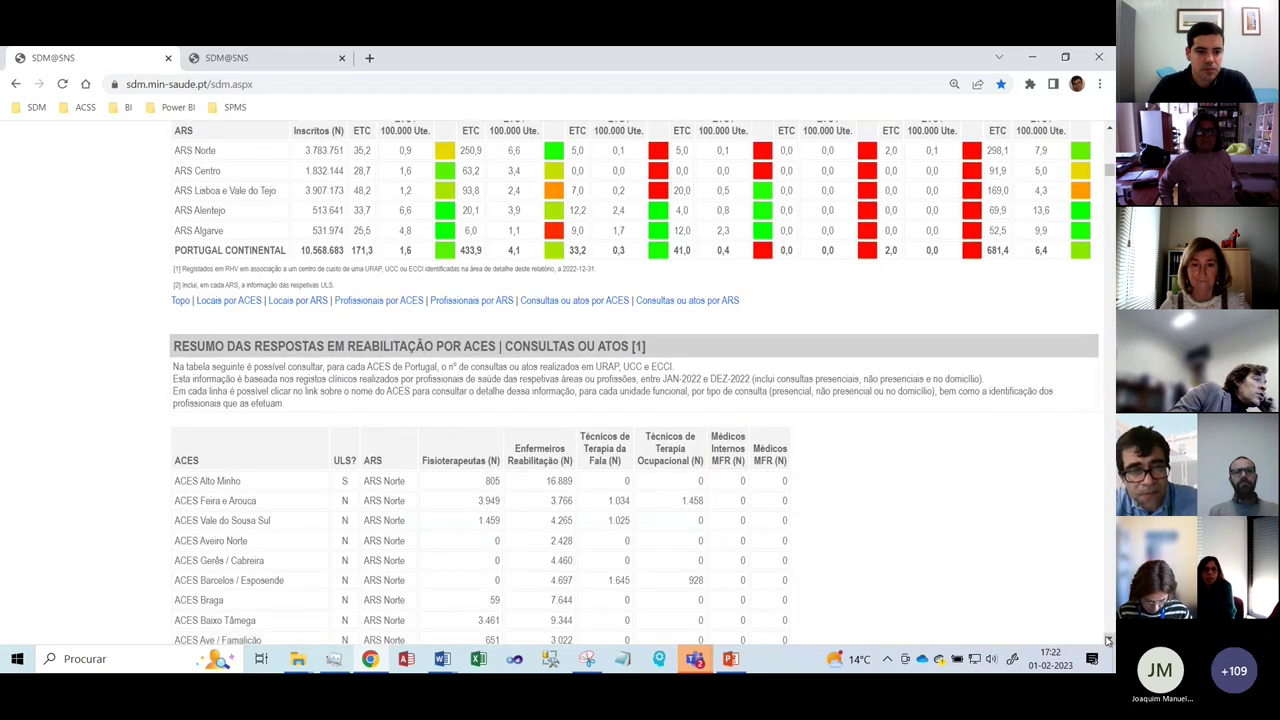
scroll(1108, 640, "down", 3)
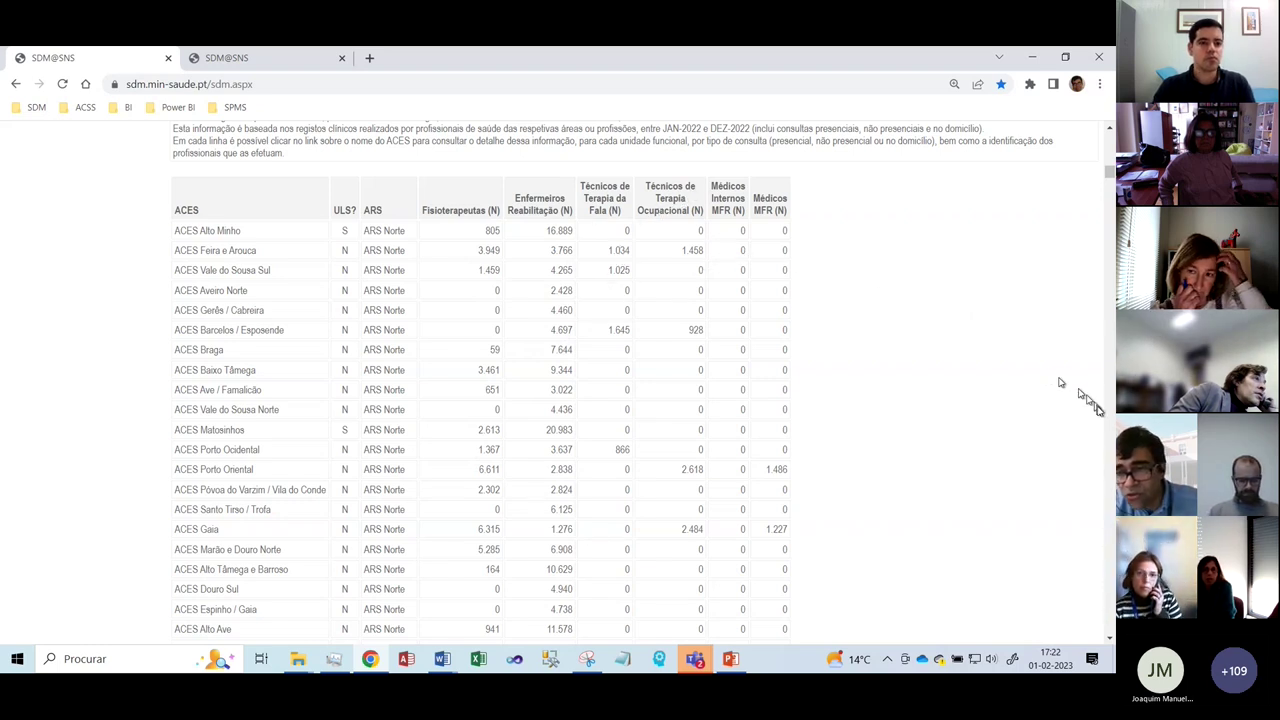
scroll(1108, 425, "down", 5)
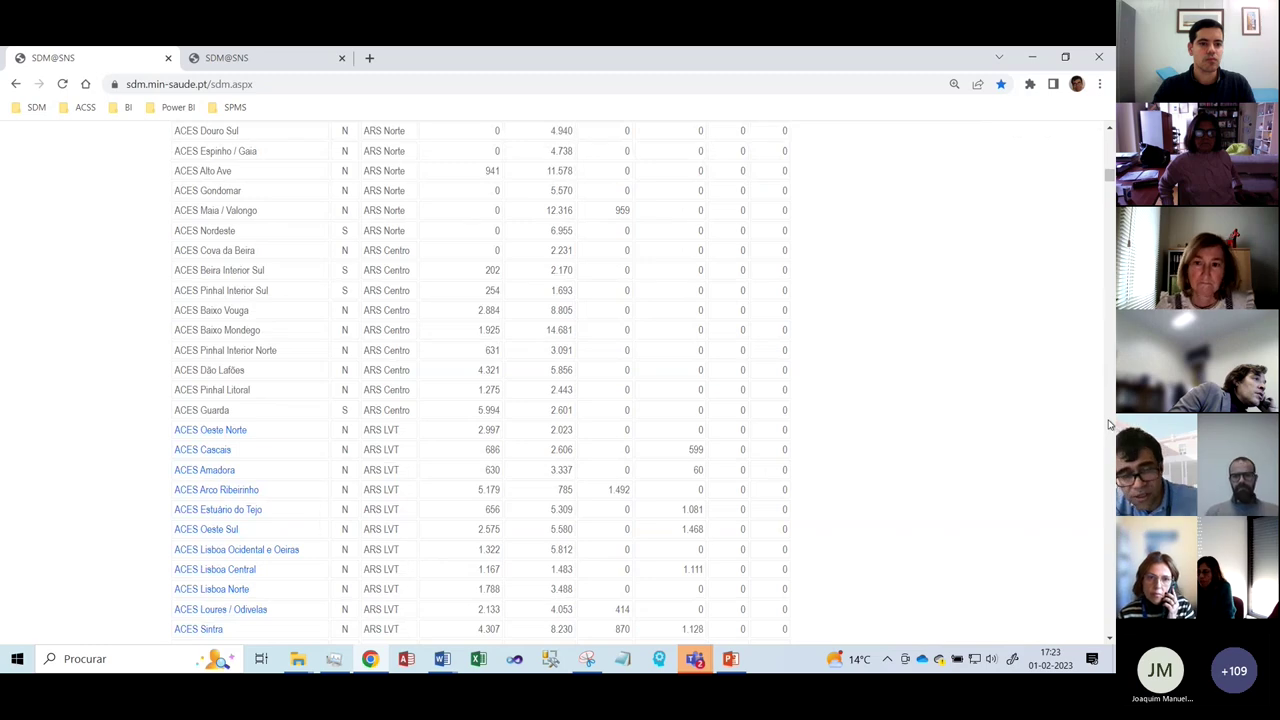
scroll(1108, 425, "down", 2)
scroll(1108, 425, "down", 2)
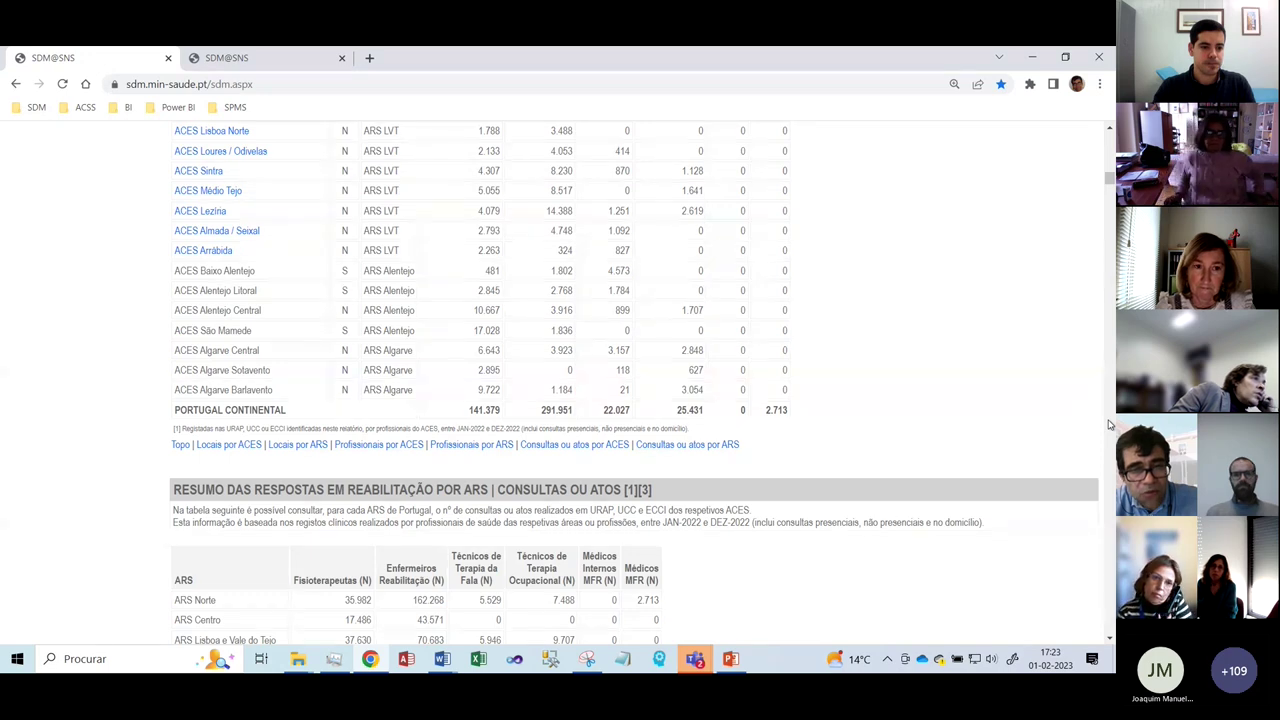
scroll(1108, 425, "down", 4)
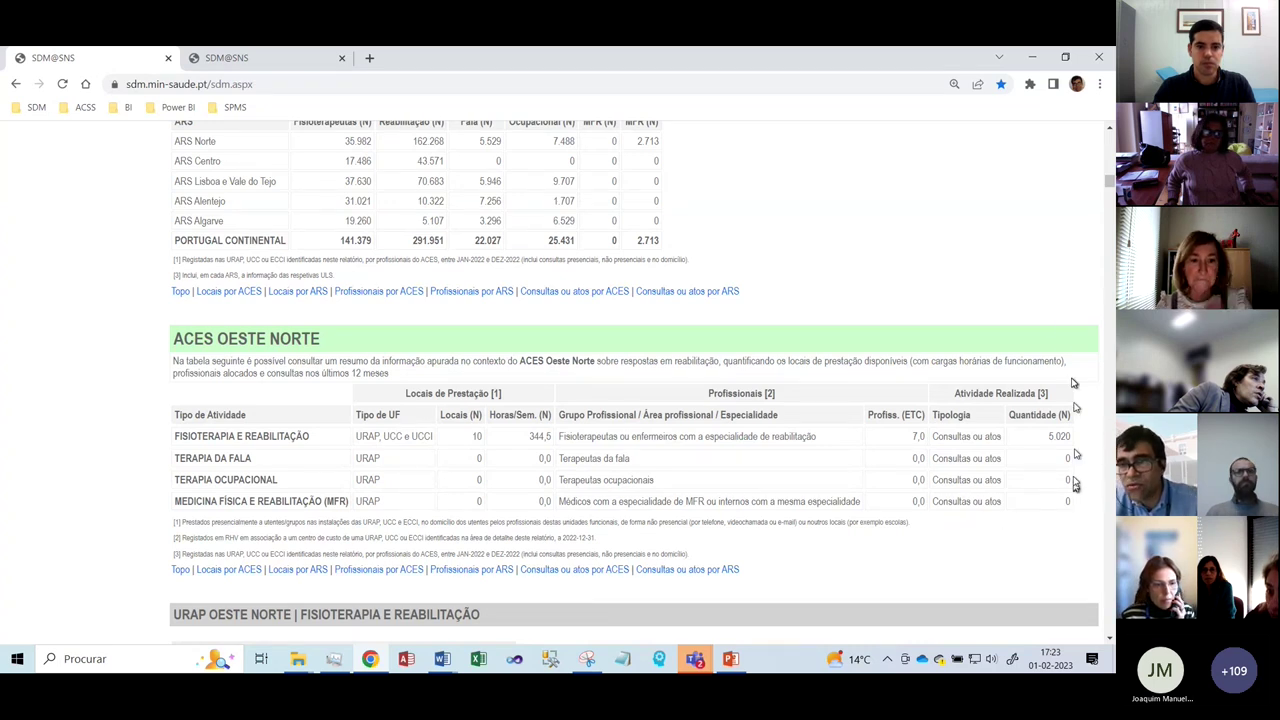
Step: Switch the regional report's activity type to Cessação Tabágica
scroll(995, 280, "up", 10)
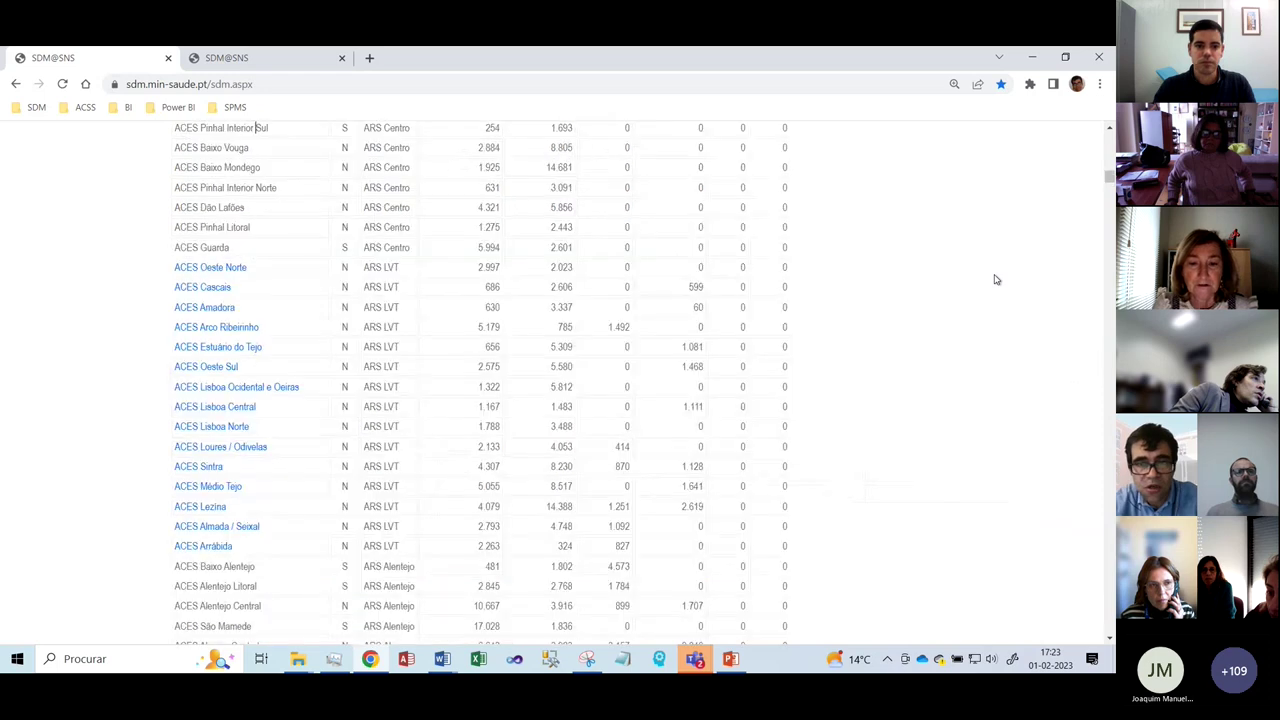
scroll(995, 280, "up", 15)
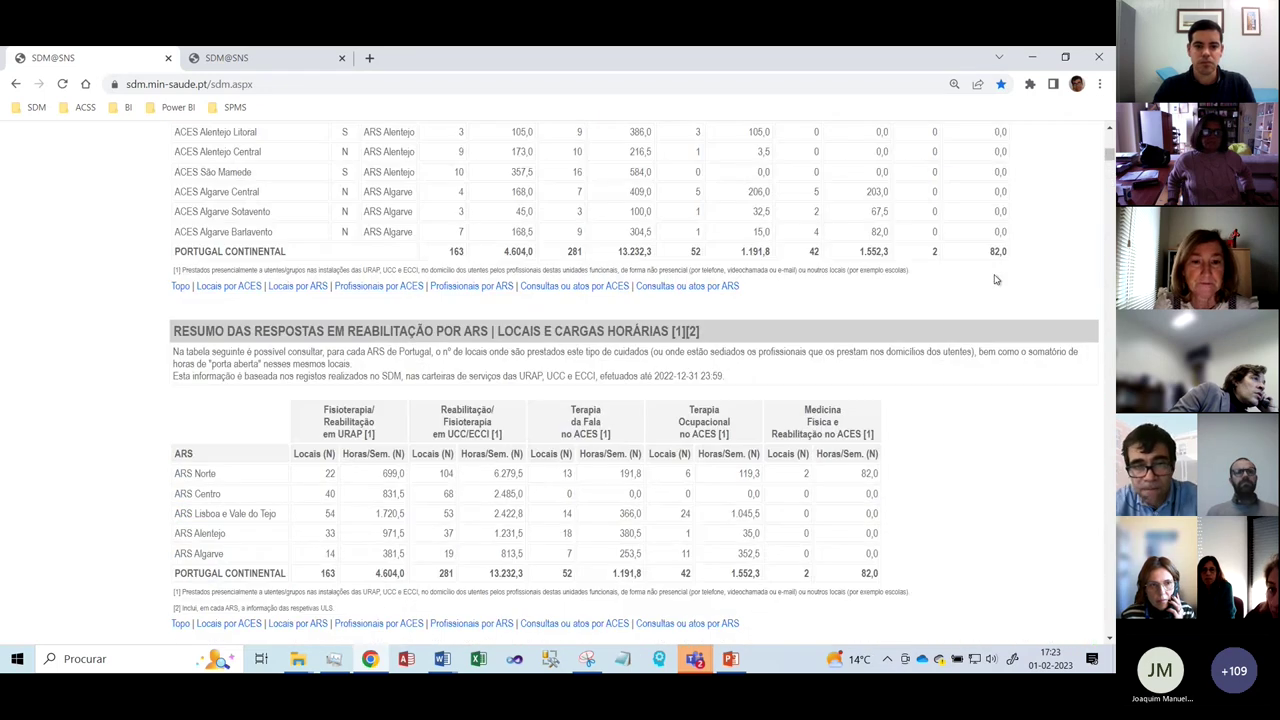
scroll(995, 280, "up", 10)
scroll(995, 280, "up", 3)
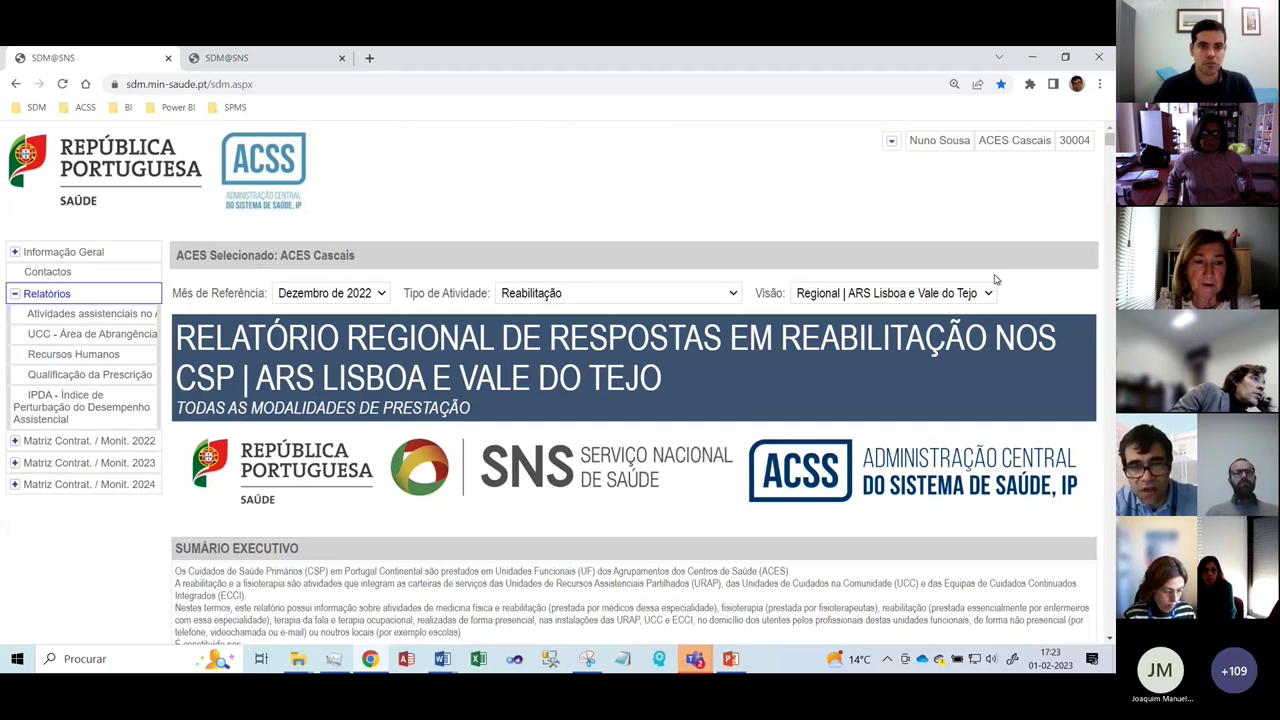
left_click(620, 293)
left_click(573, 410)
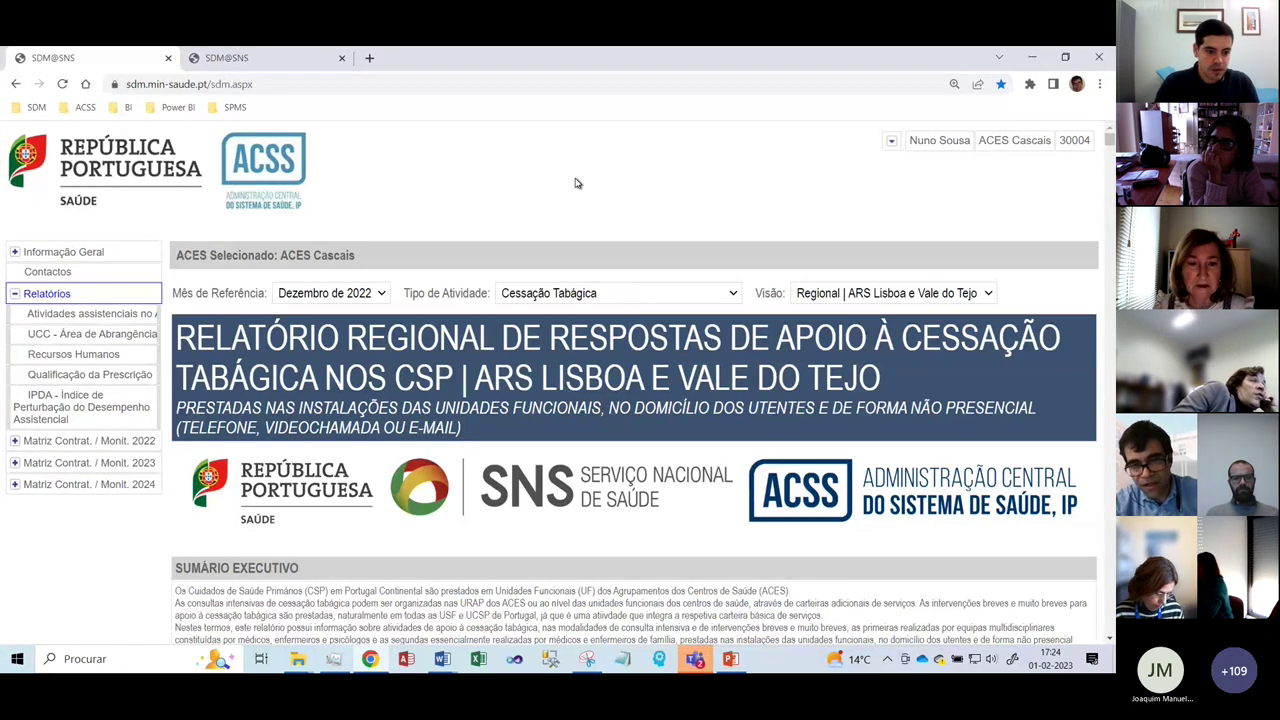
key("alt+Tab")
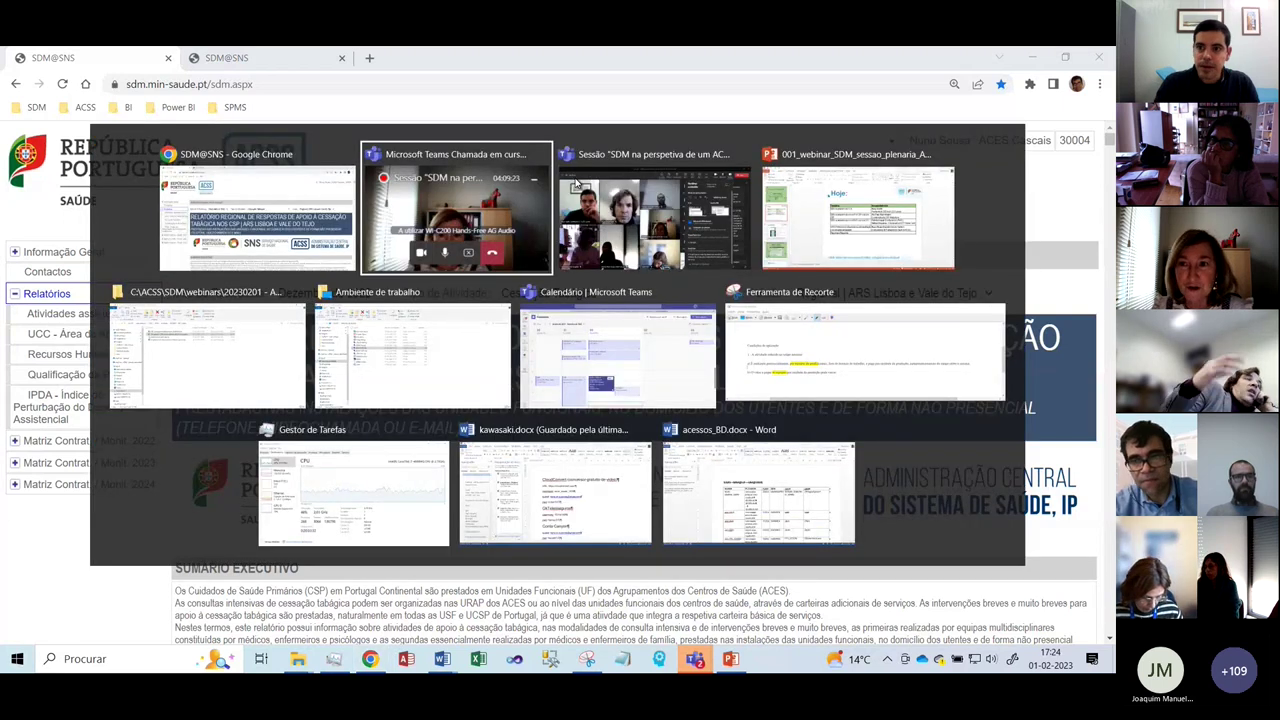
key("Escape")
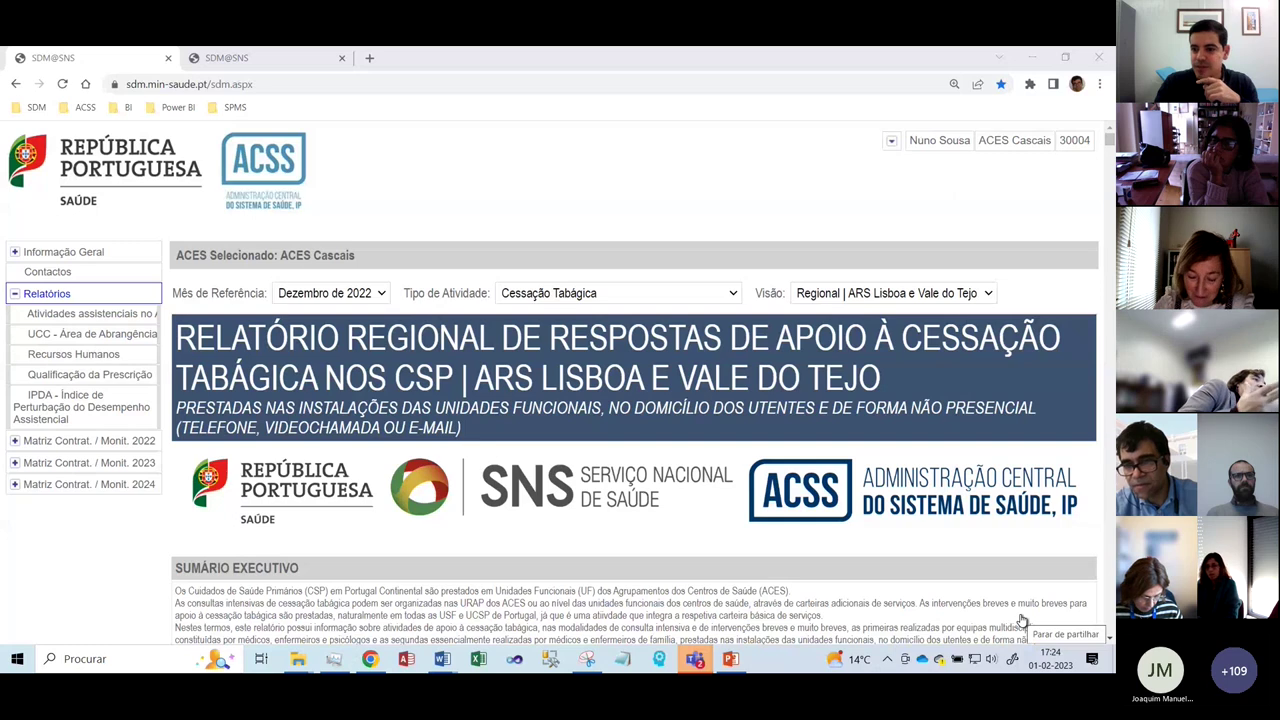
left_click(880, 376)
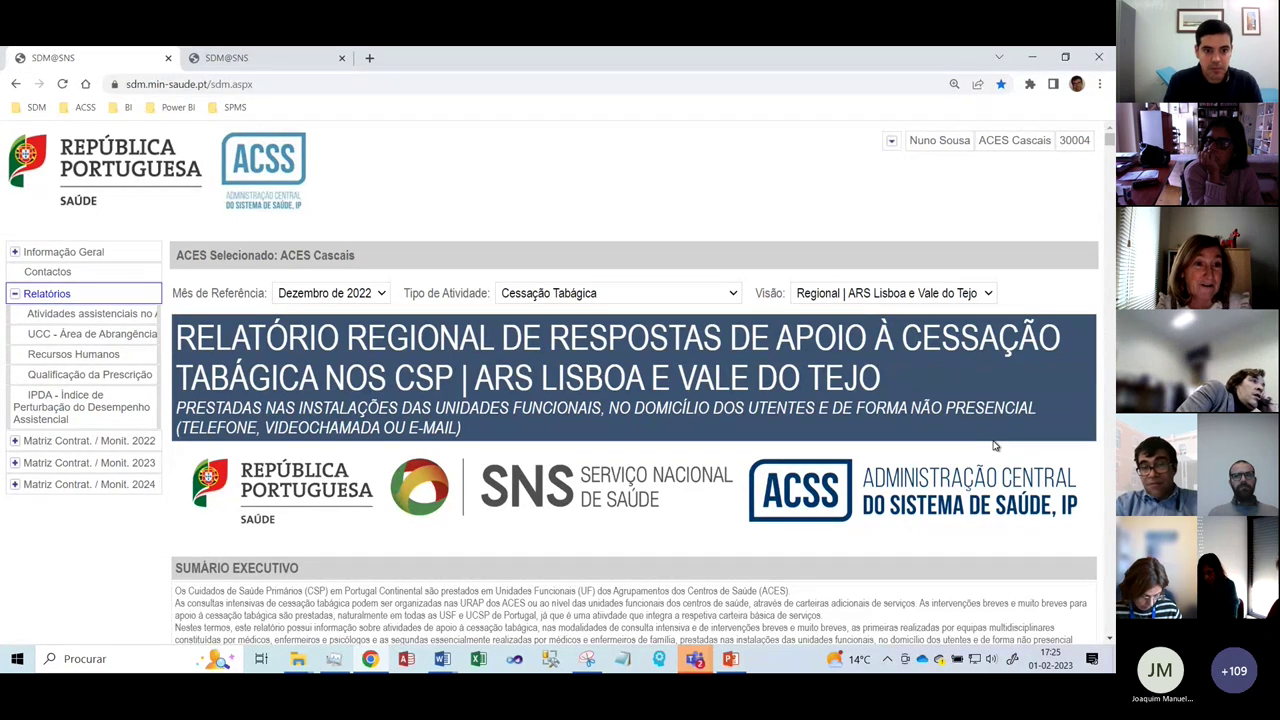
Step: Set the regional report's activity type to Reabilitação and its reference month to Fevereiro de 2023
left_click(698, 294)
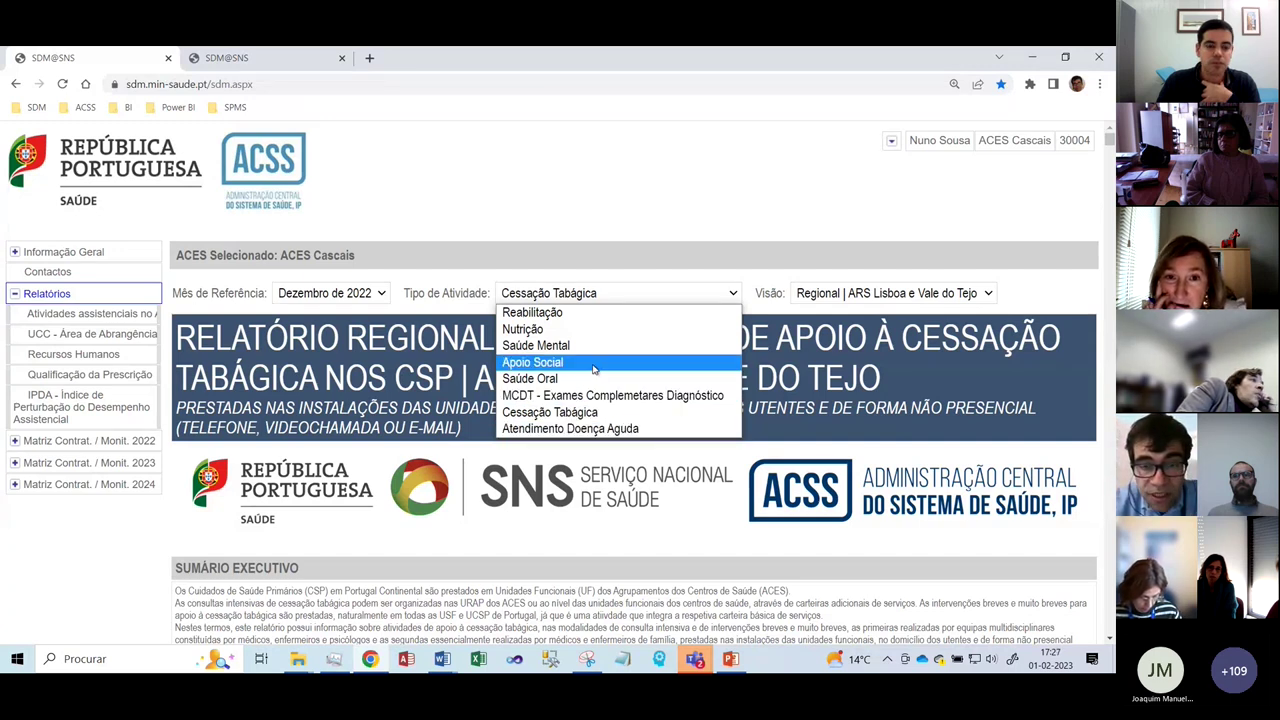
left_click(568, 314)
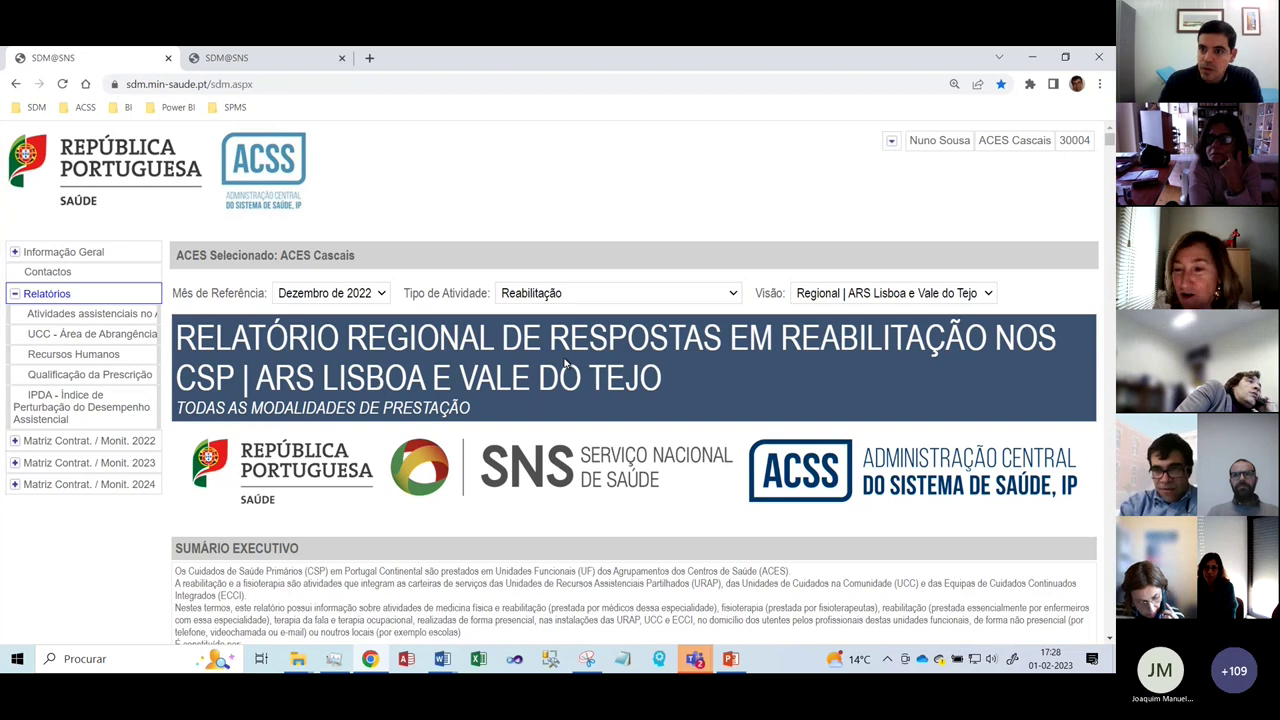
key("alt+Tab")
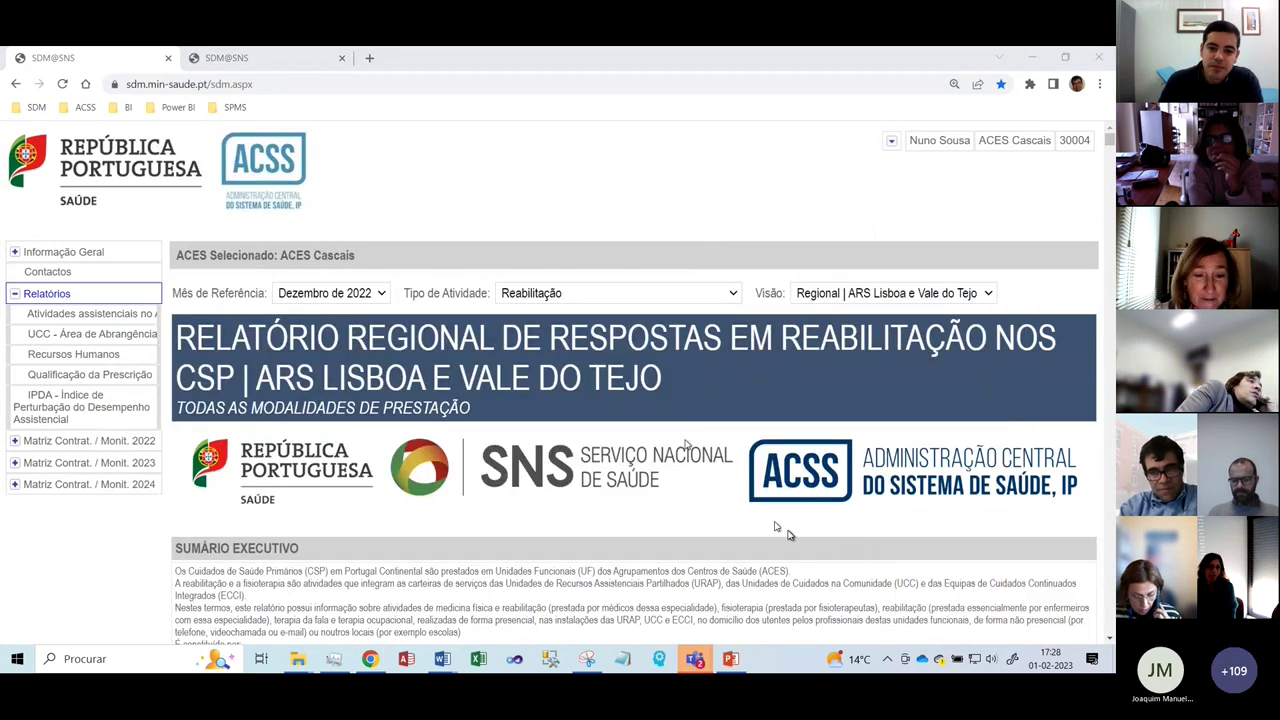
left_click(727, 369)
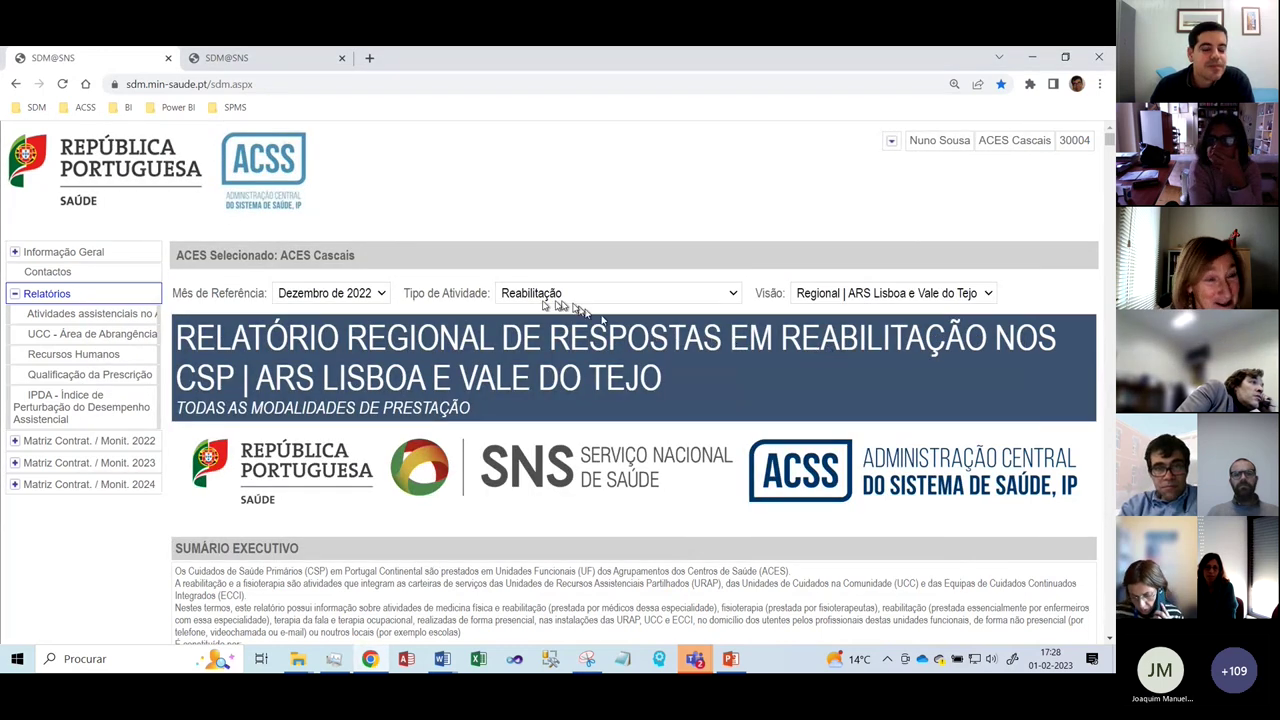
left_click(342, 292)
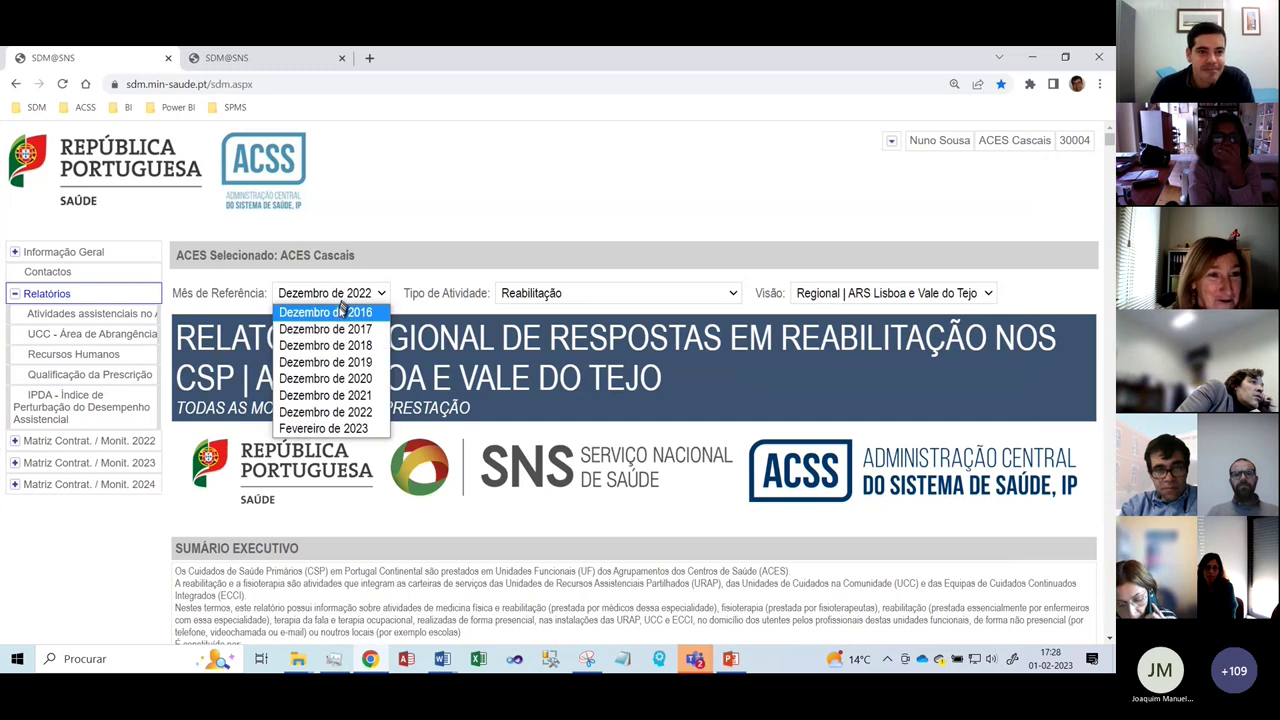
left_click(343, 428)
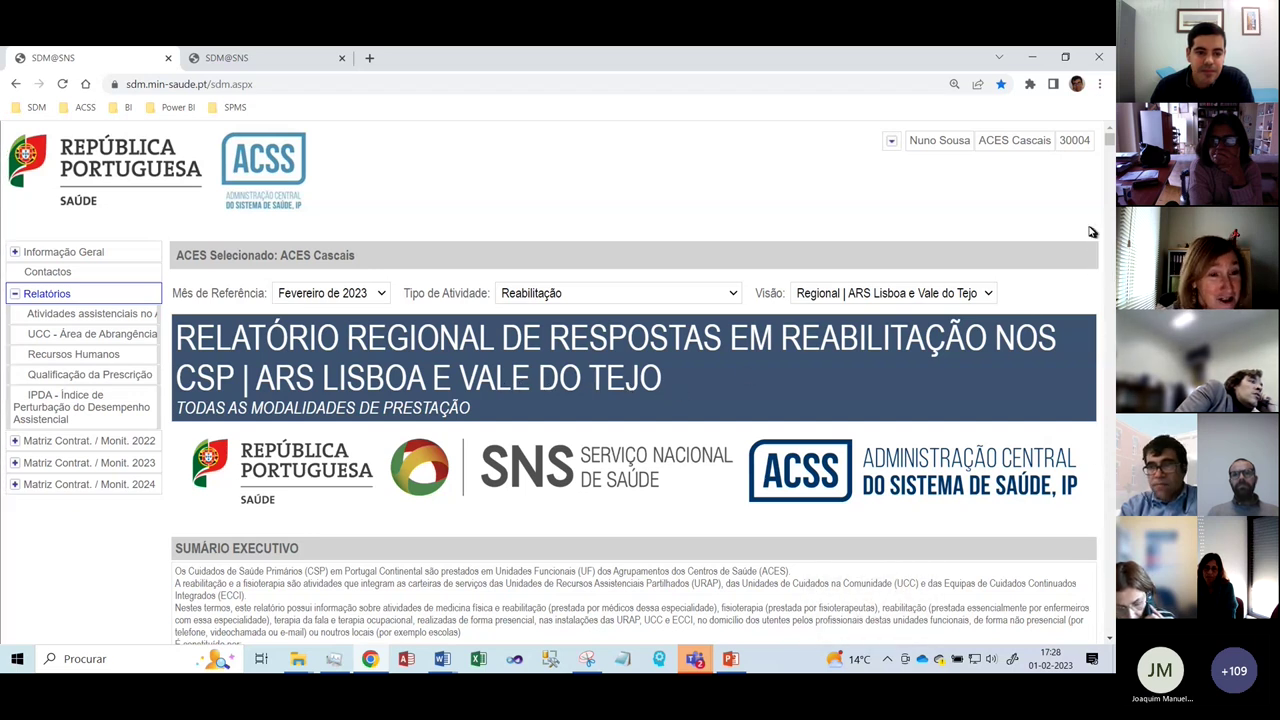
Step: Go to the Tabela Resumo de Erros ou Incoerências por ACES through the report's Índice
scroll(1109, 146, "down", 15)
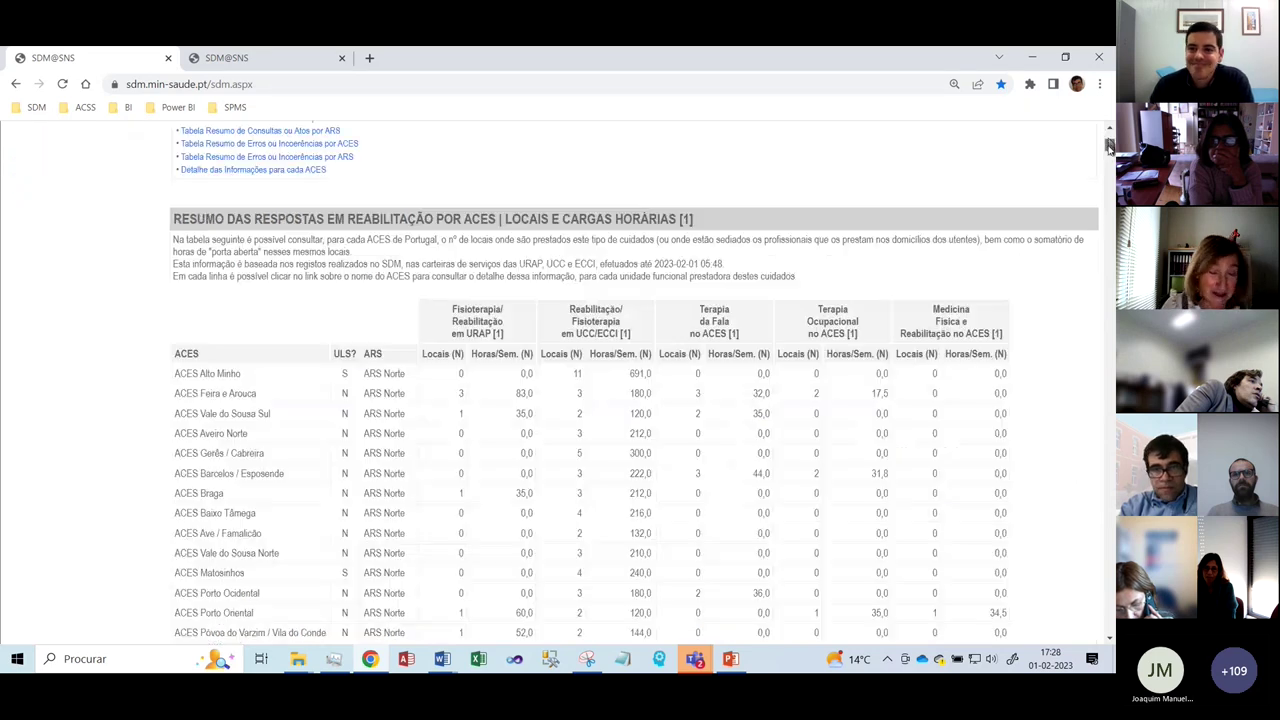
scroll(1109, 146, "up", 5)
scroll(1109, 146, "down", 2)
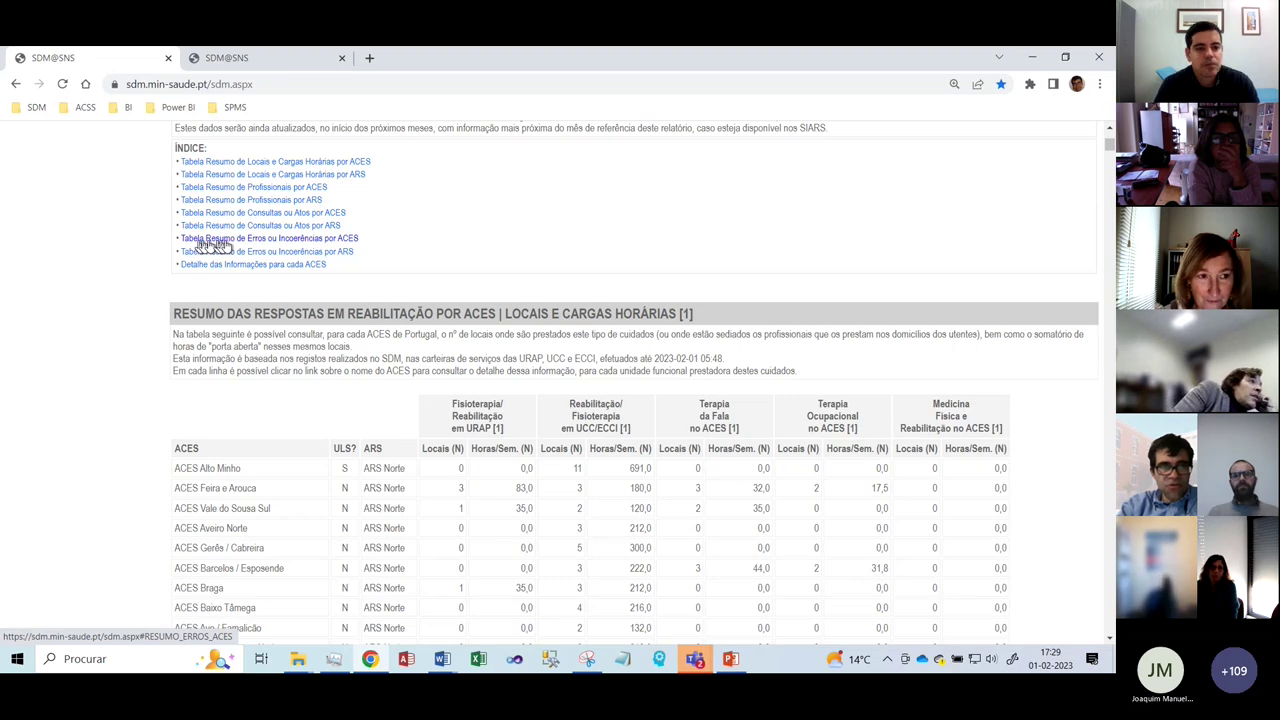
left_click(312, 240)
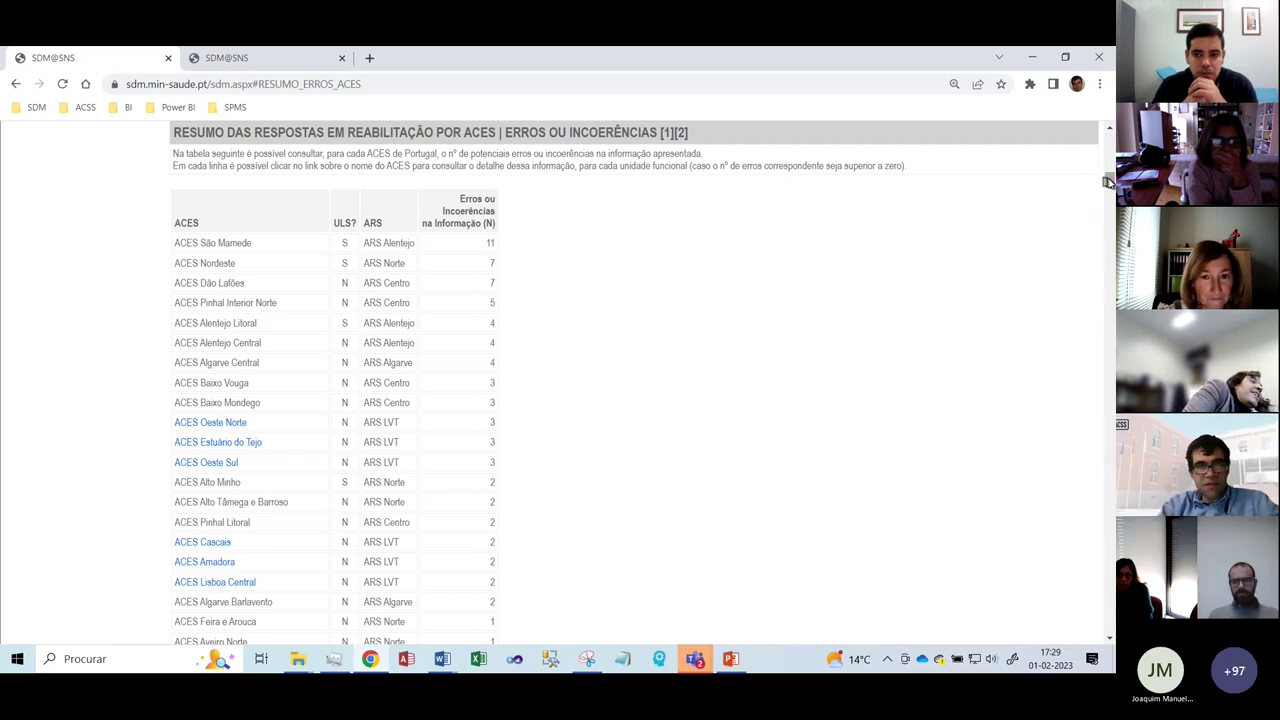
Step: Change the Reabilitação report's Visão to ACES
left_click_drag(1108, 182, 1103, 140)
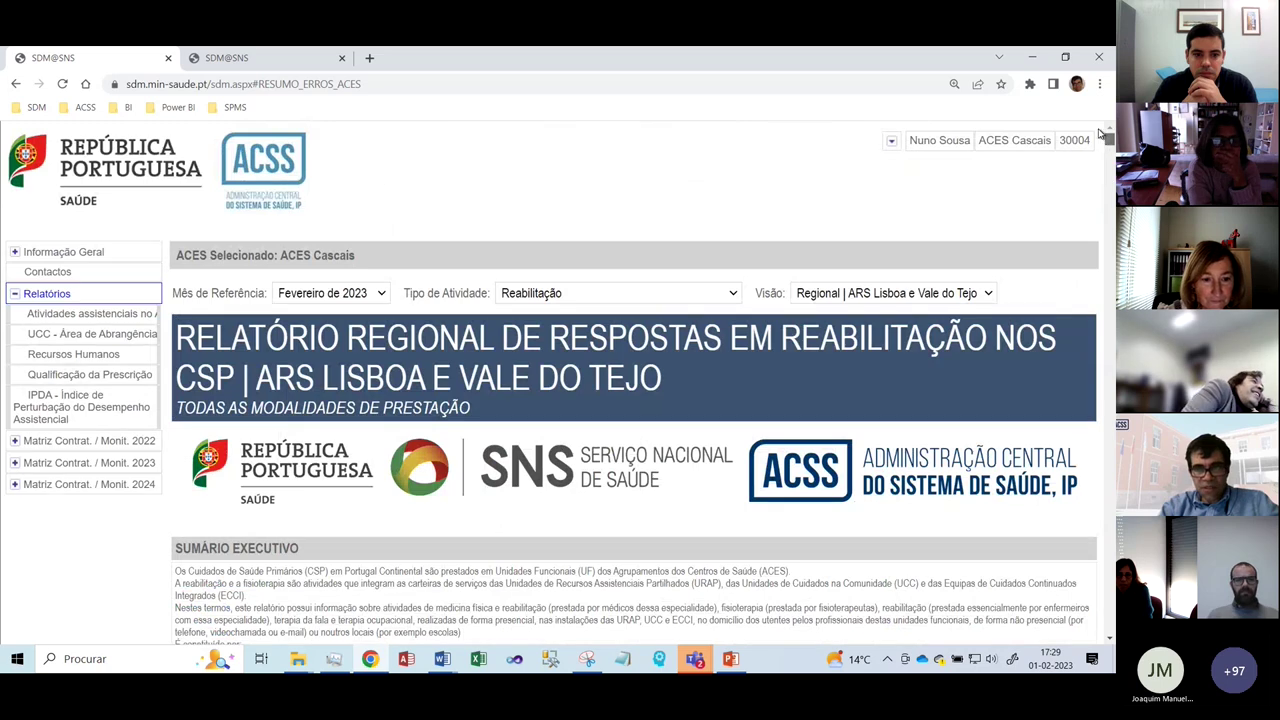
left_click(865, 293)
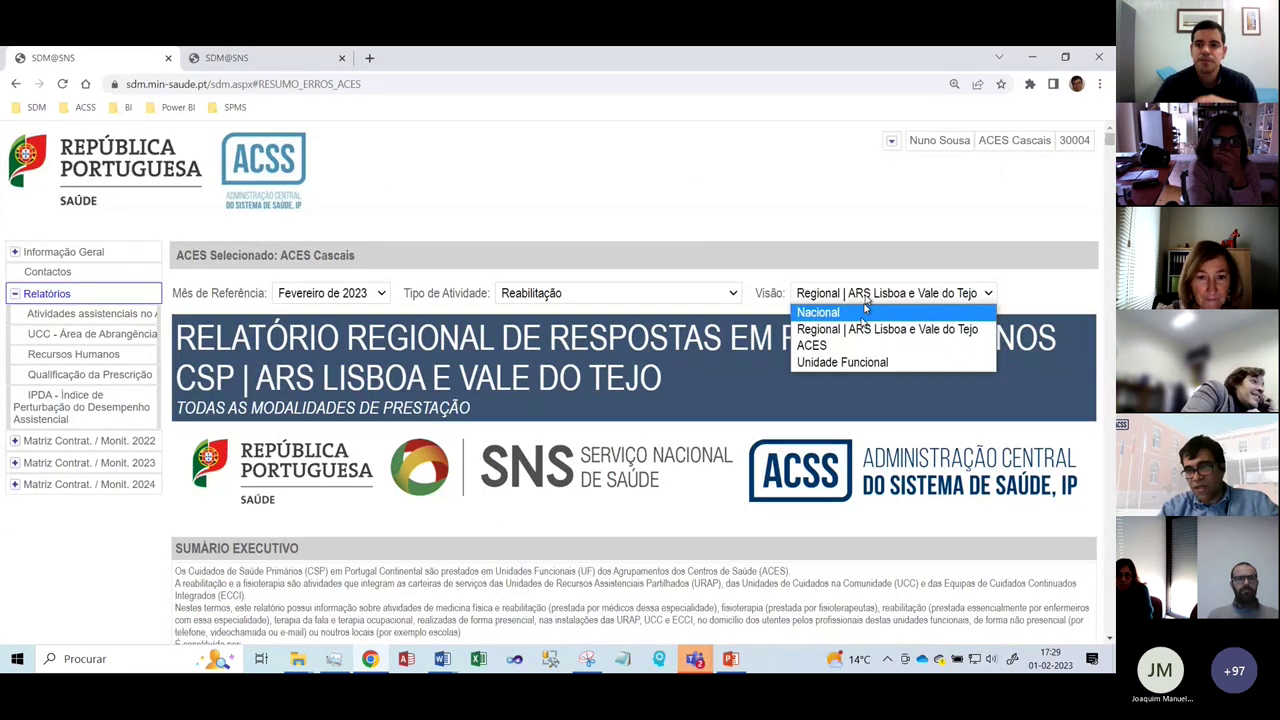
left_click(843, 345)
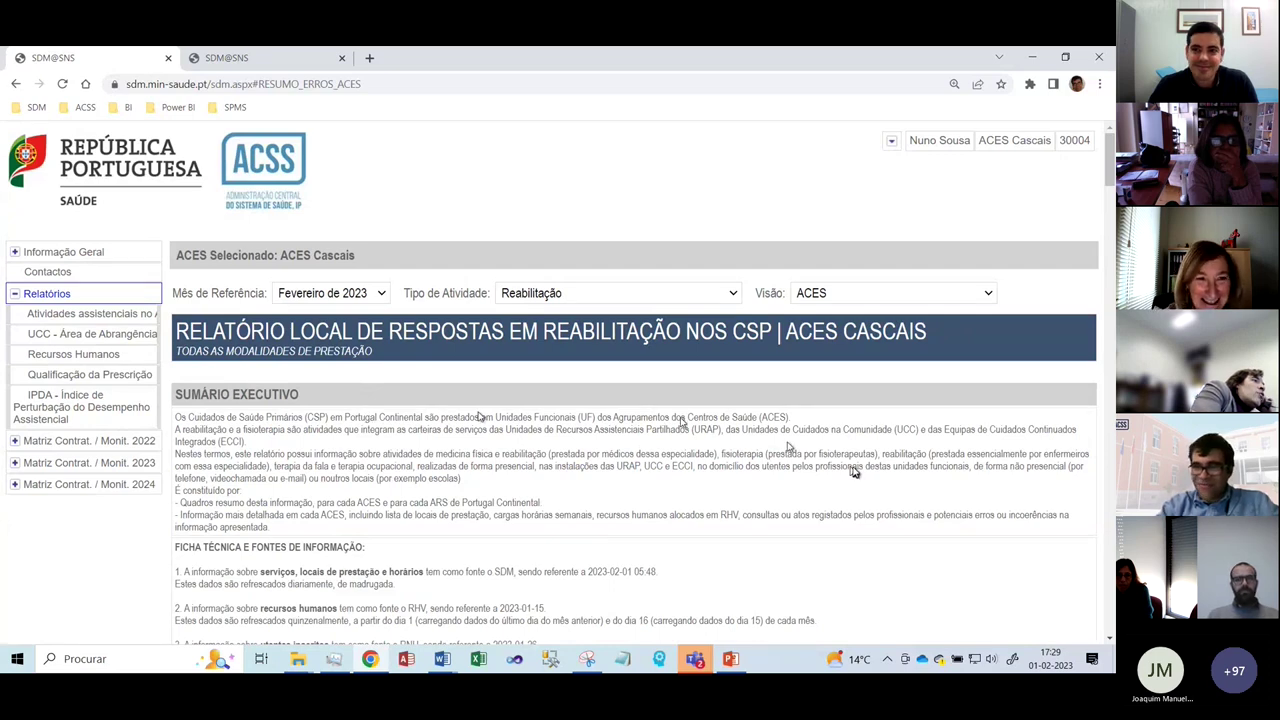
Step: Examine the potential errors for URAP Cascais Fisioterapia e Reabilitação and highlight the description's statement on opening hours
scroll(853, 471, "down", 15)
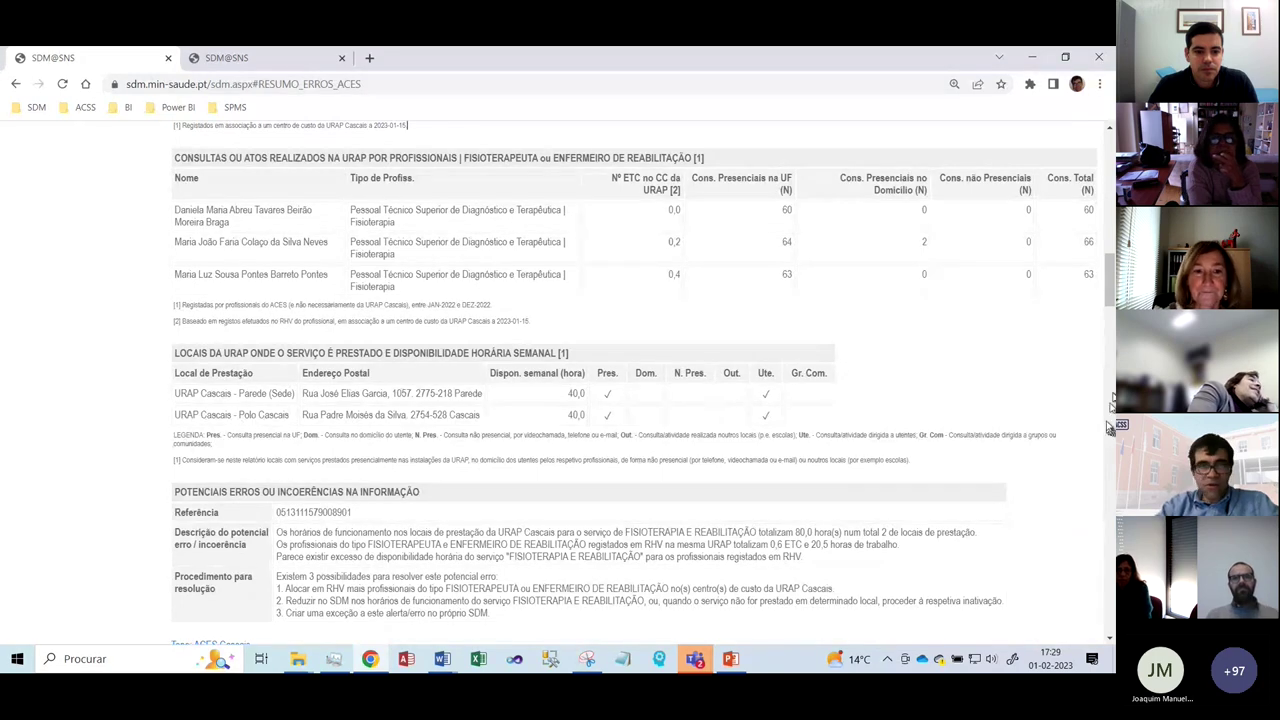
left_click_drag(1112, 287, 1110, 320)
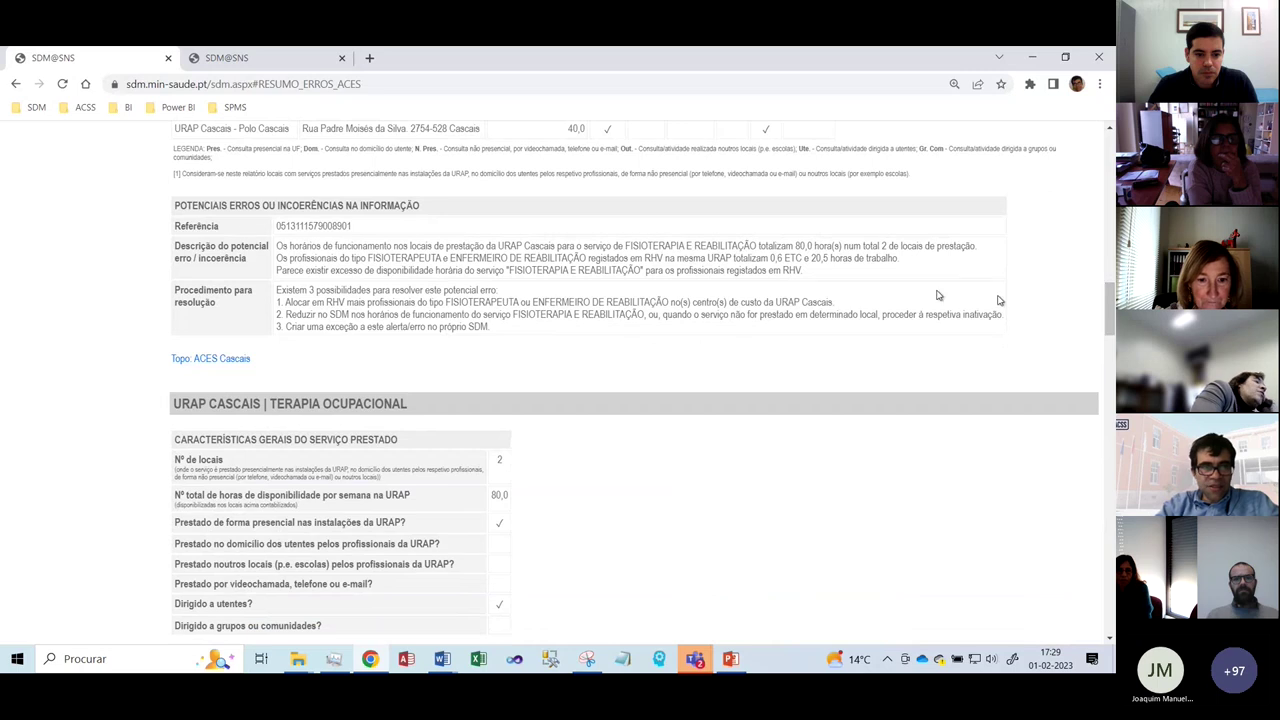
left_click_drag(287, 252, 841, 246)
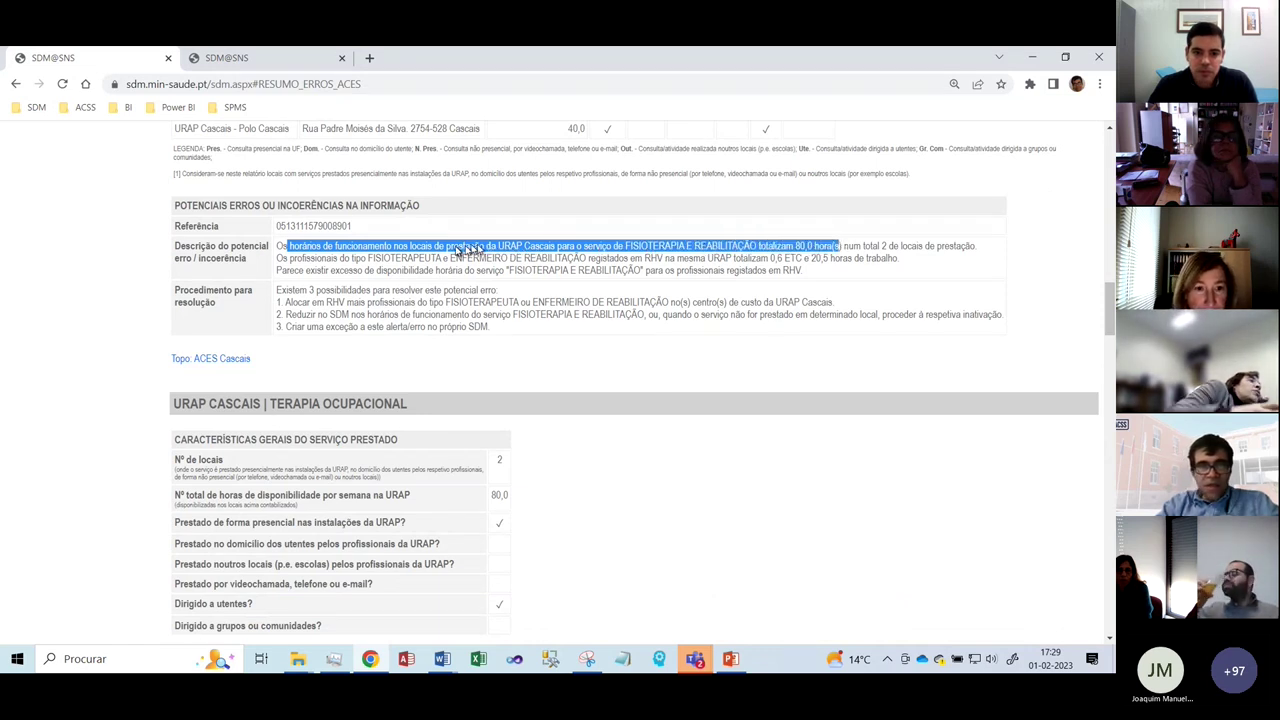
Step: Highlight the error description's statements on professionals registered in RHV and on excess hourly availability for Fisioterapia e Reabilitação
left_click_drag(331, 258, 848, 260)
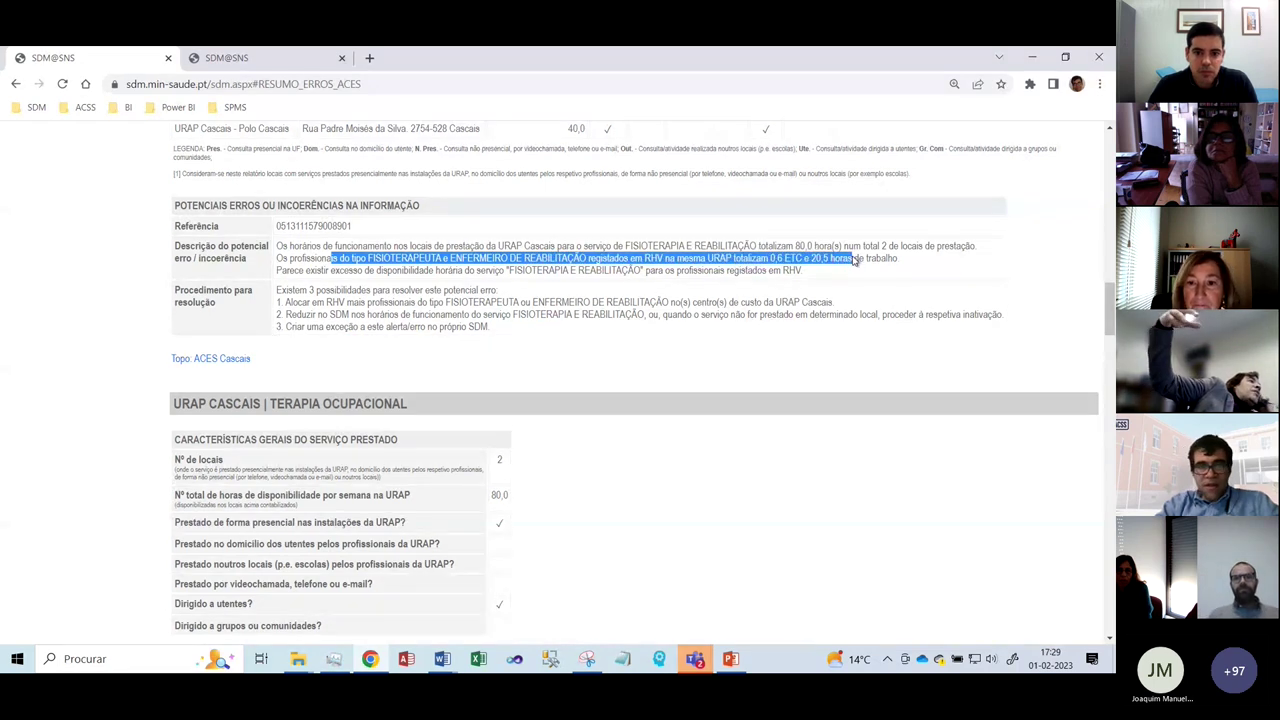
left_click(340, 275)
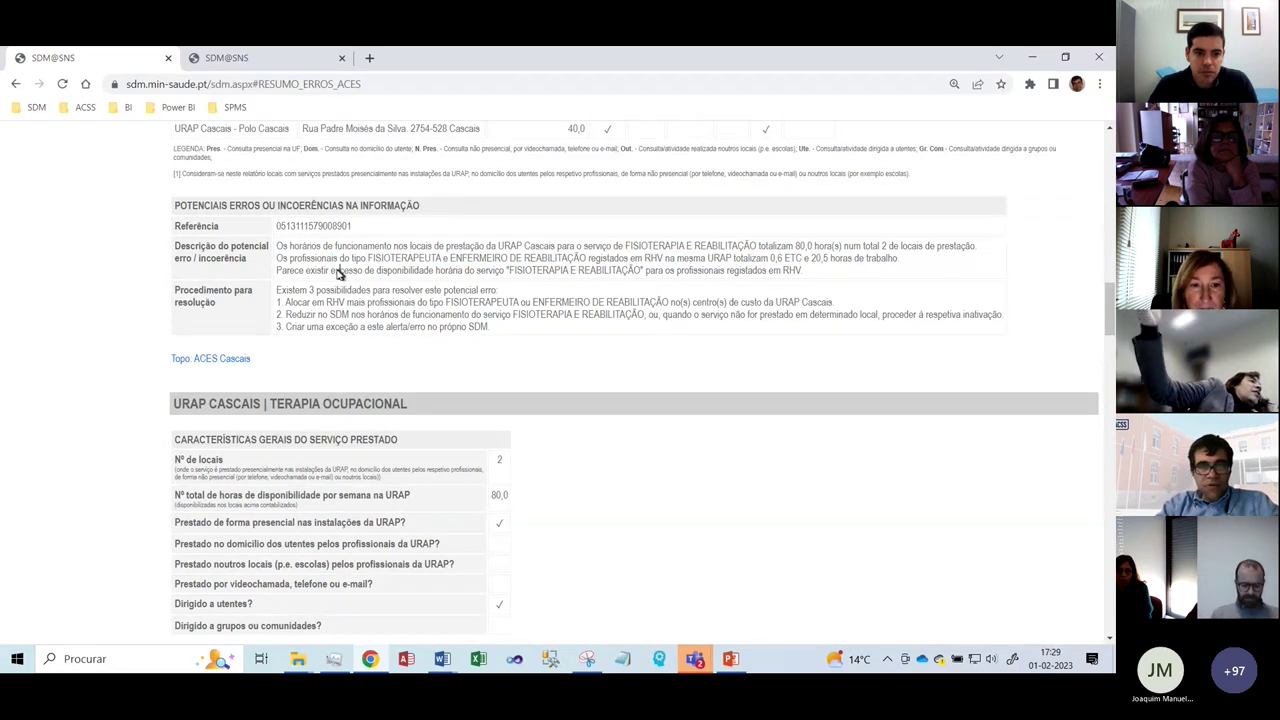
left_click_drag(330, 273, 790, 282)
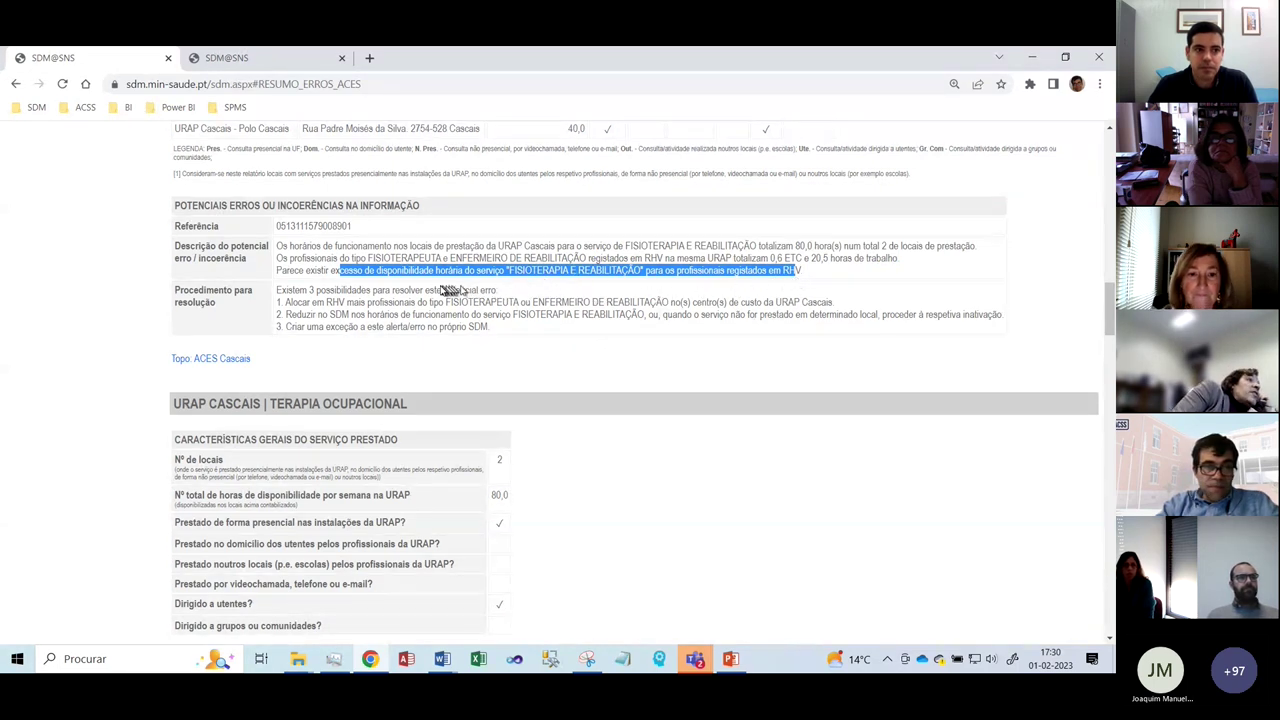
Step: Review the Procedimento para resolução against the description's opening-hours total, highlighting the option to create an exception in SDM
left_click_drag(287, 290, 333, 327)
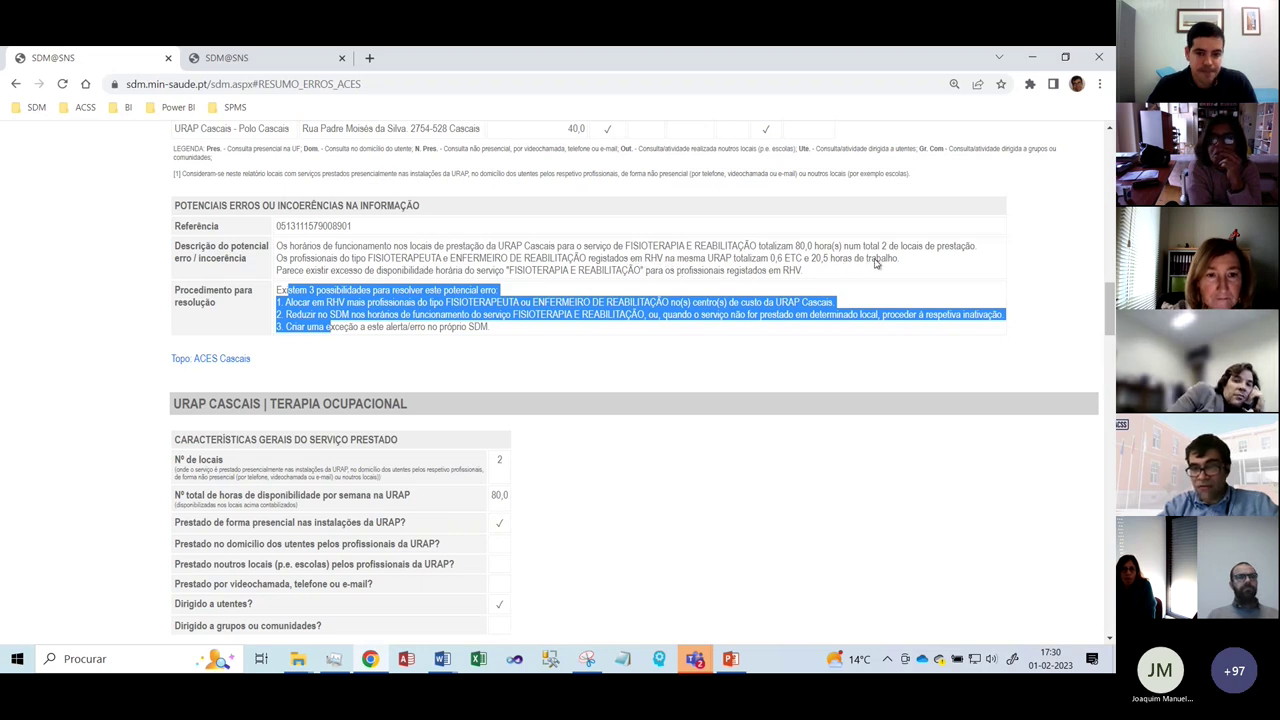
left_click_drag(876, 260, 914, 245)
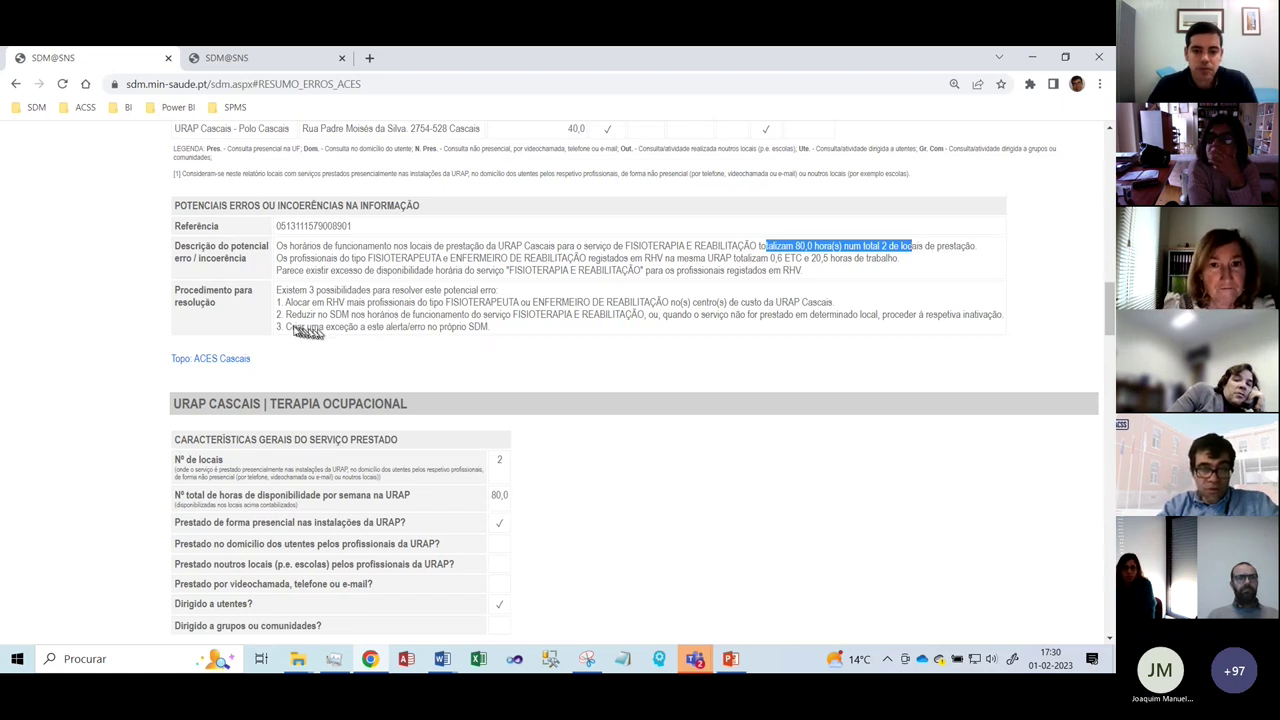
left_click_drag(288, 330, 490, 340)
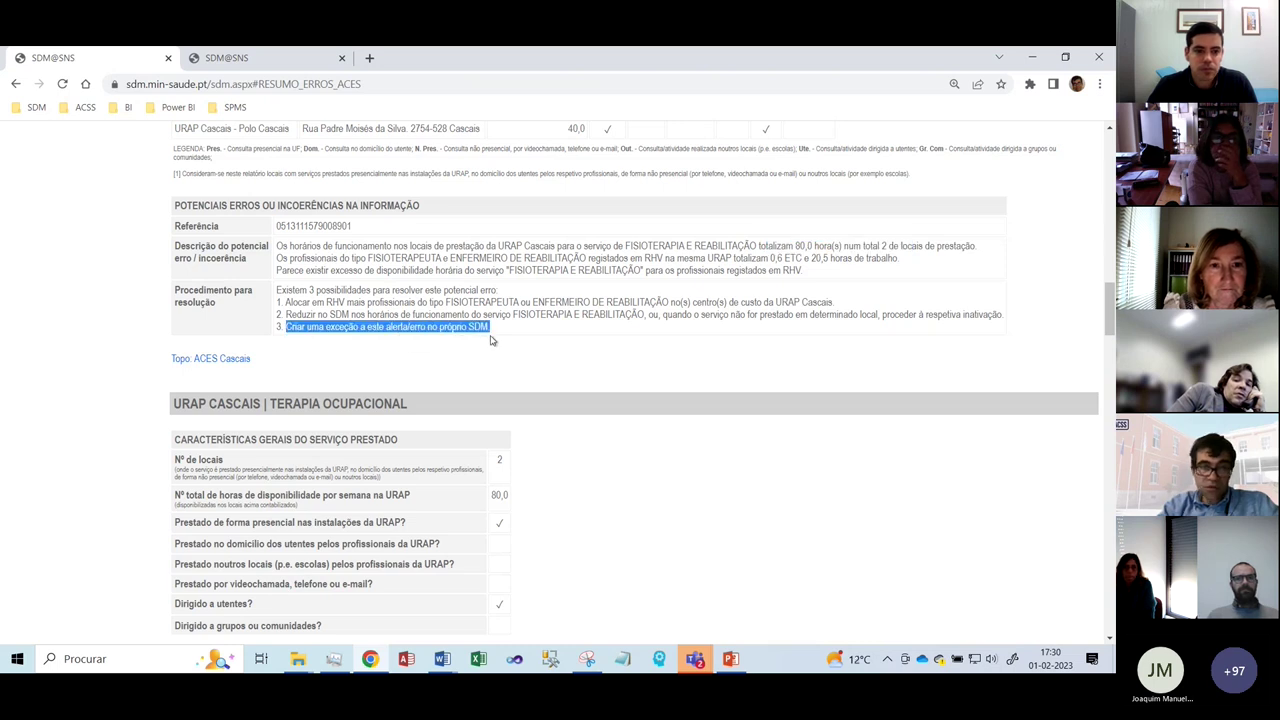